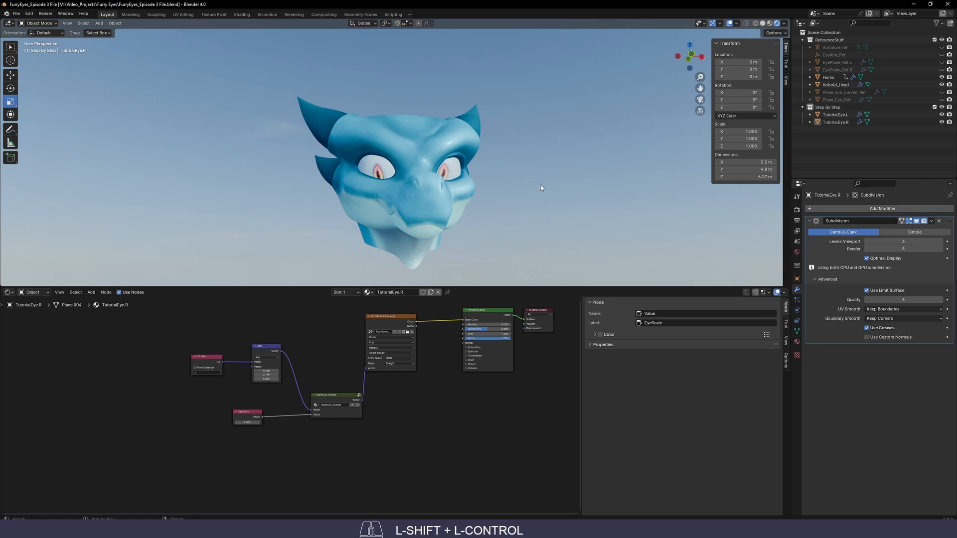
# Add a plain axes empty at the world origin
pyautogui.hotkey('shift', 'a')
pyautogui.moveTo(540, 184)
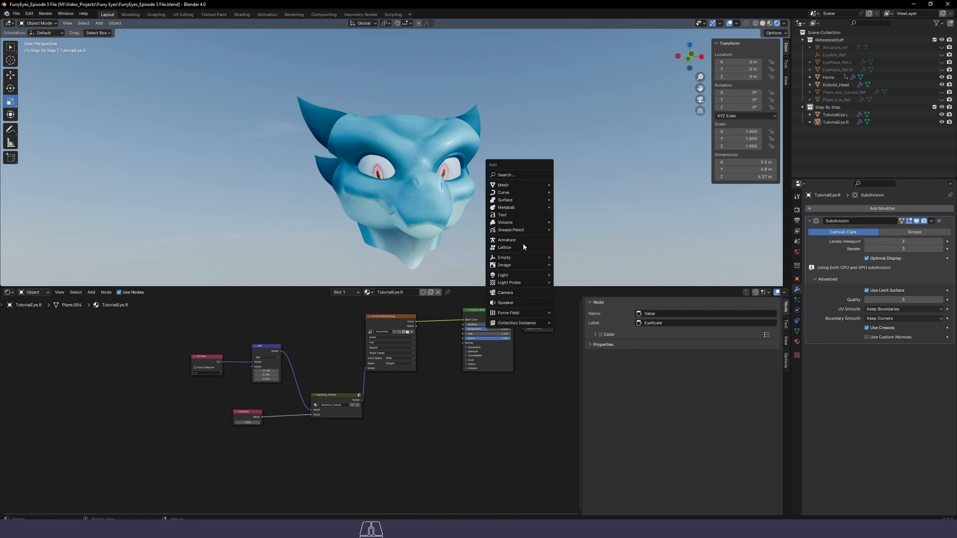
pyautogui.moveTo(524, 257)
pyautogui.click(581, 256)
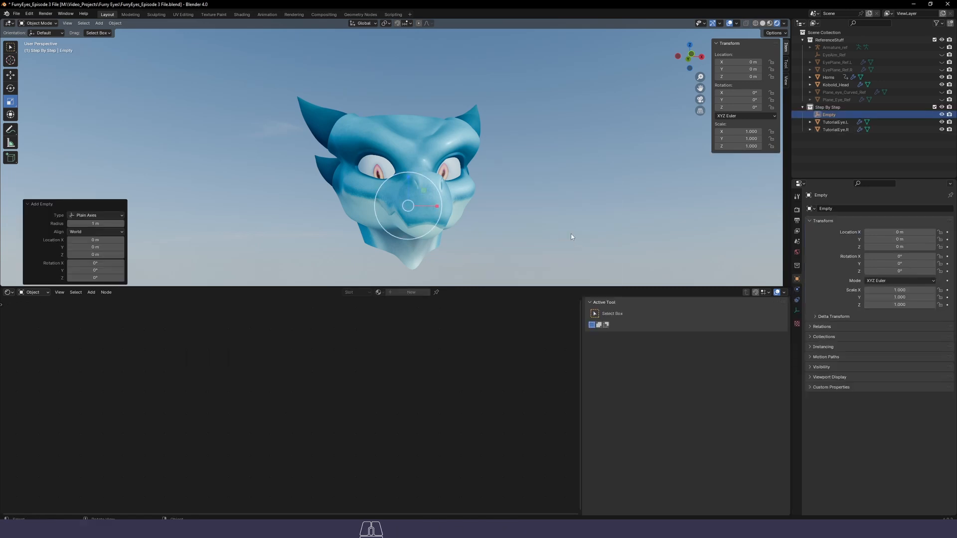
# Move the empty along the Y axis to about -25 m, out in front of the creature's face
pyautogui.moveTo(582, 256); pyautogui.dragTo(453, 230, button='middle')
pyautogui.click(11, 74)
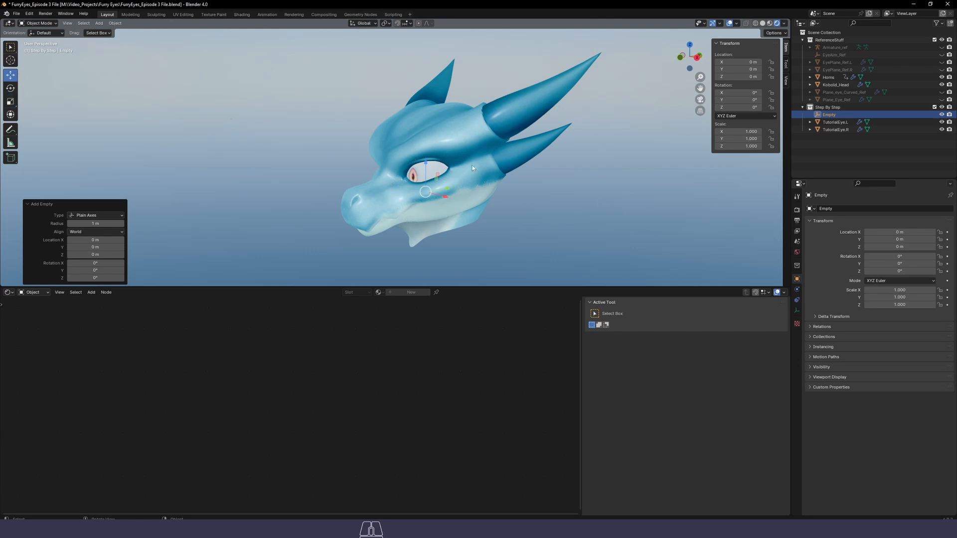
pyautogui.press('g')
pyautogui.press('y')
pyautogui.click(418, 208)
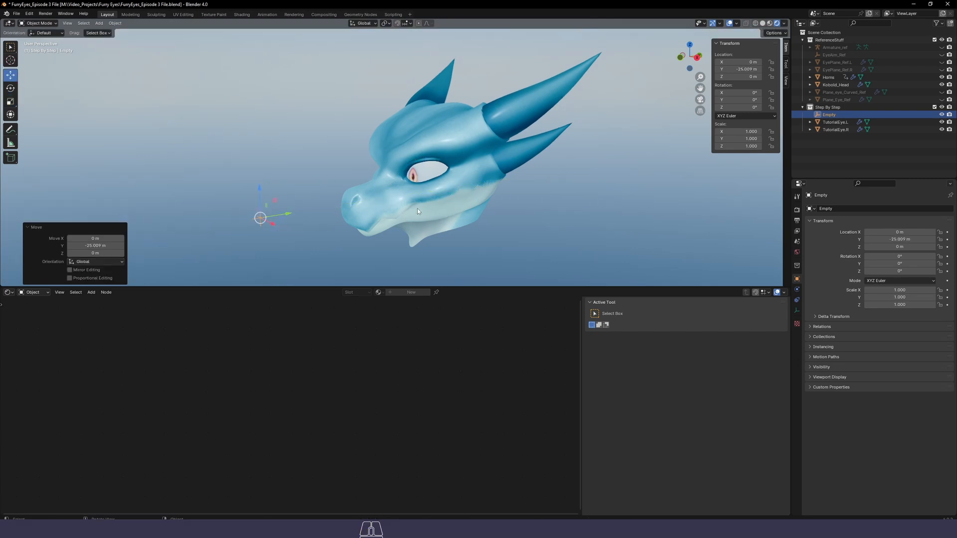
pyautogui.moveTo(417, 208); pyautogui.dragTo(394, 204, button='middle')
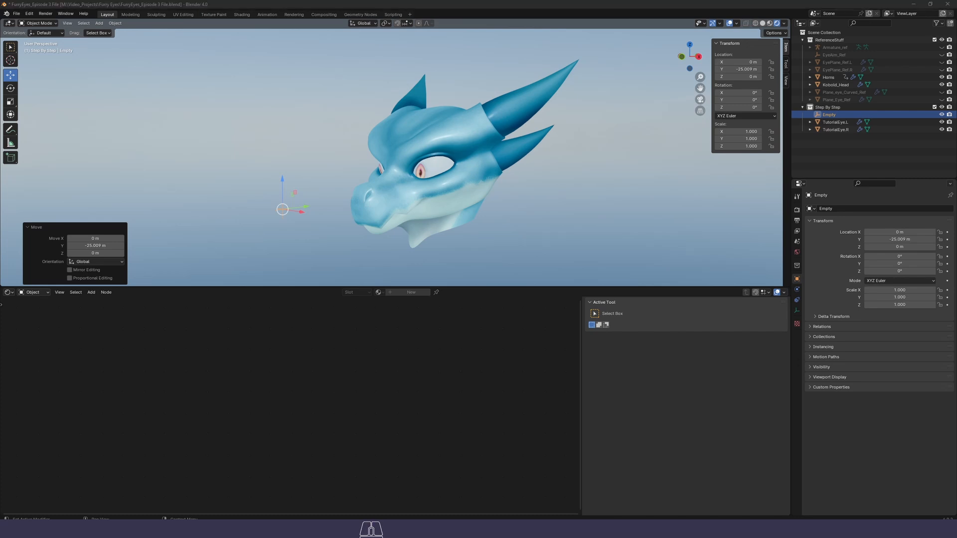
# Rename the empty as EyeAim_Empty_Tutorial
pyautogui.press('F2')
pyautogui.click(327, 246)
pyautogui.click(280, 211)
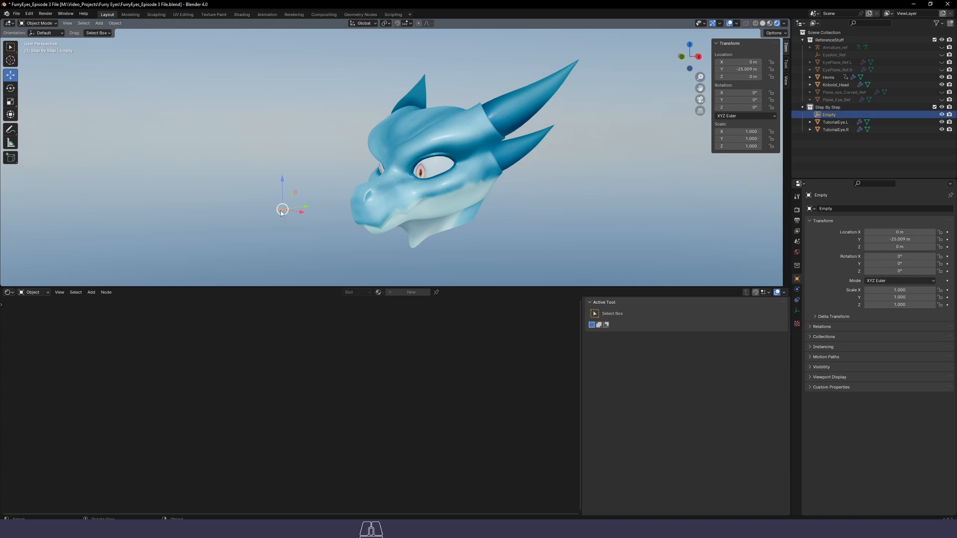
pyautogui.press('F2')
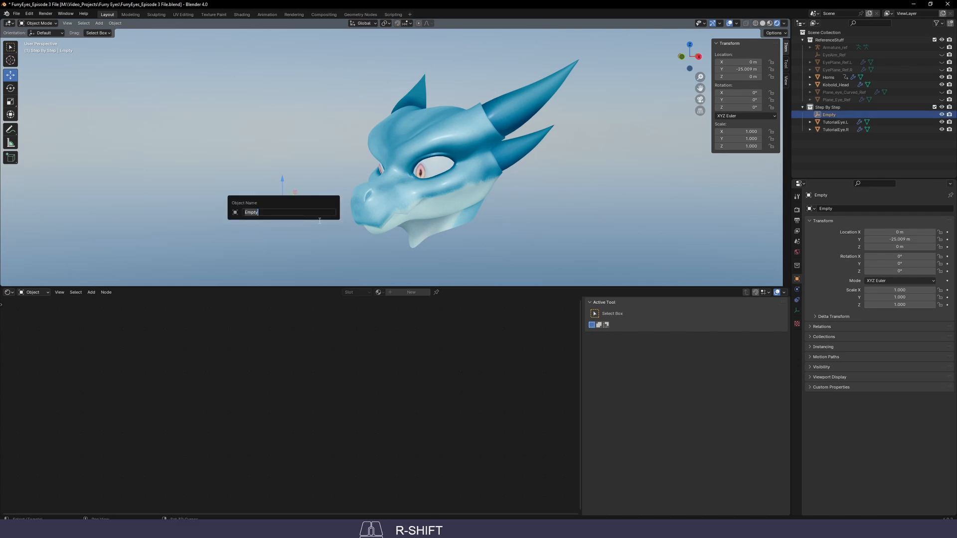
pyautogui.write('EyeAim_Empty_(TutoOri')
pyautogui.press('BackSpace')
pyautogui.press('BackSpace')
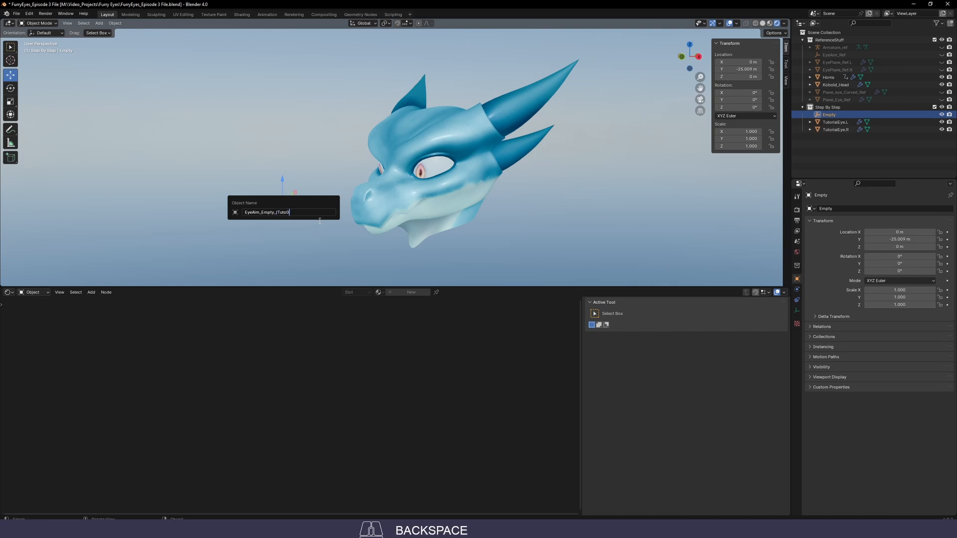
pyautogui.write('Tutorial')
pyautogui.press('Return')
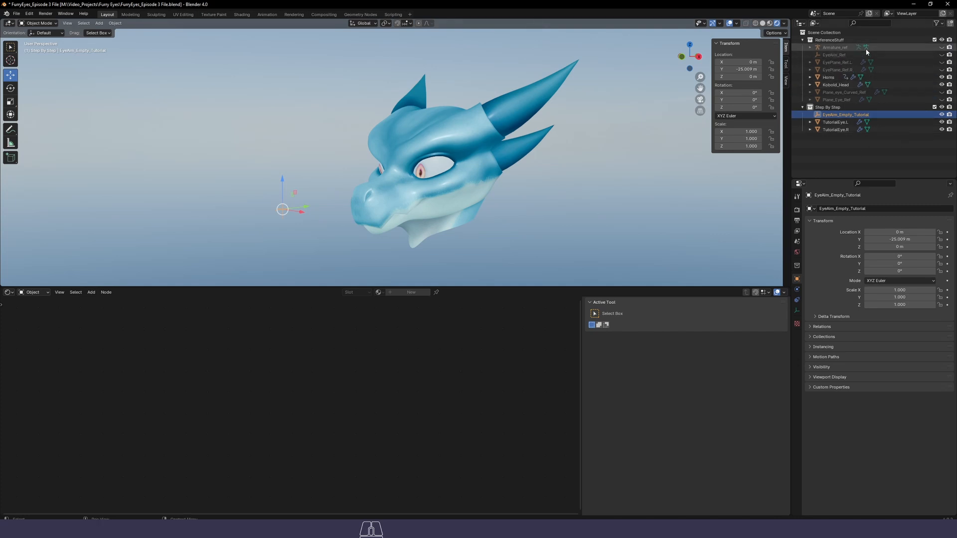
pyautogui.click(942, 57)
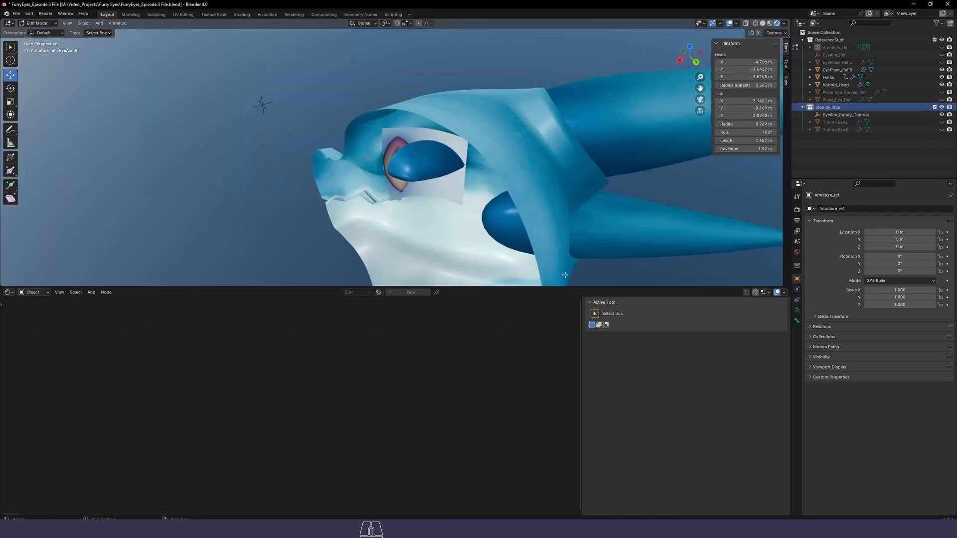
pyautogui.click(203, 216)
pyautogui.hotkey('shift', 'a')
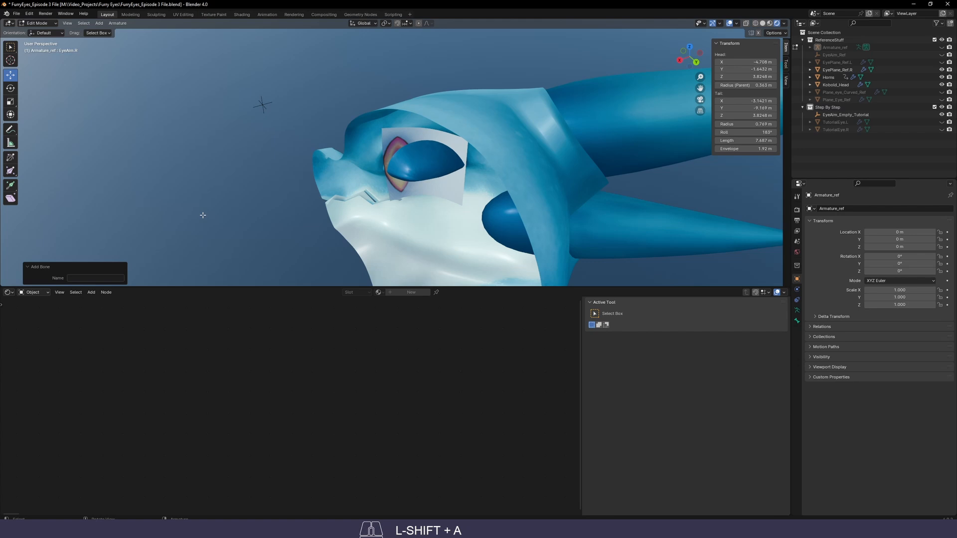
pyautogui.press('Escape')
# Return to Object Mode, add a new armature at the world origin and open it for editing in a side view
pyautogui.click(39, 24)
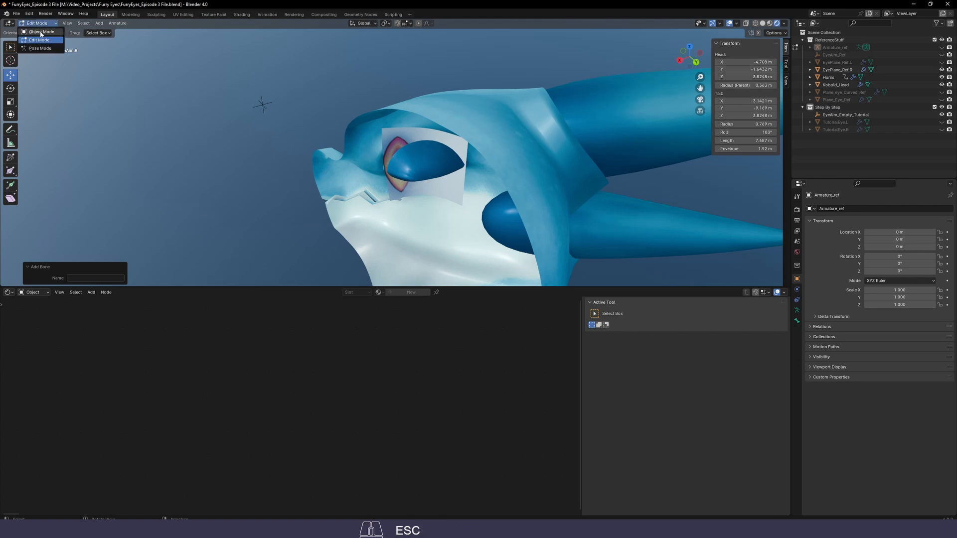
pyautogui.click(40, 32)
pyautogui.hotkey('shift', 'a')
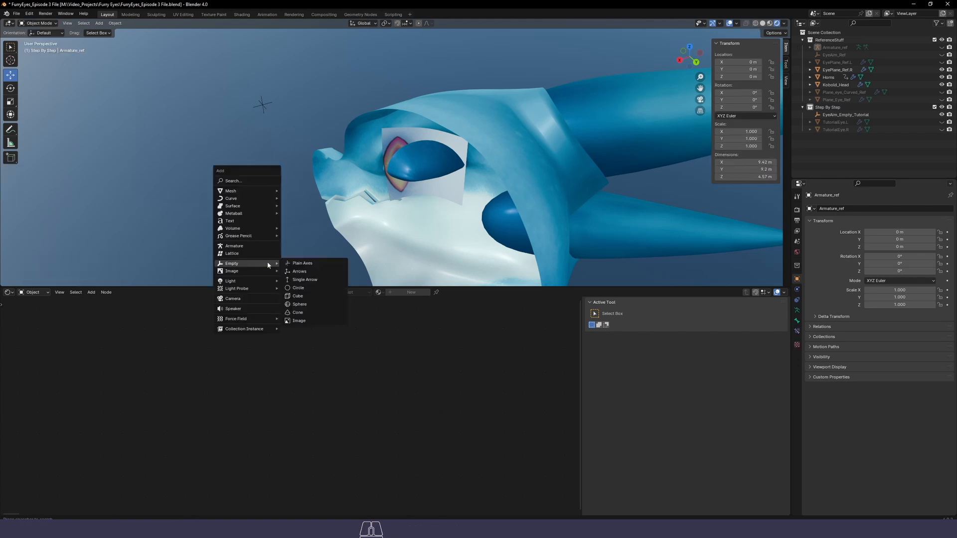
pyautogui.click(253, 246)
pyautogui.scroll(-2, 450, 195)
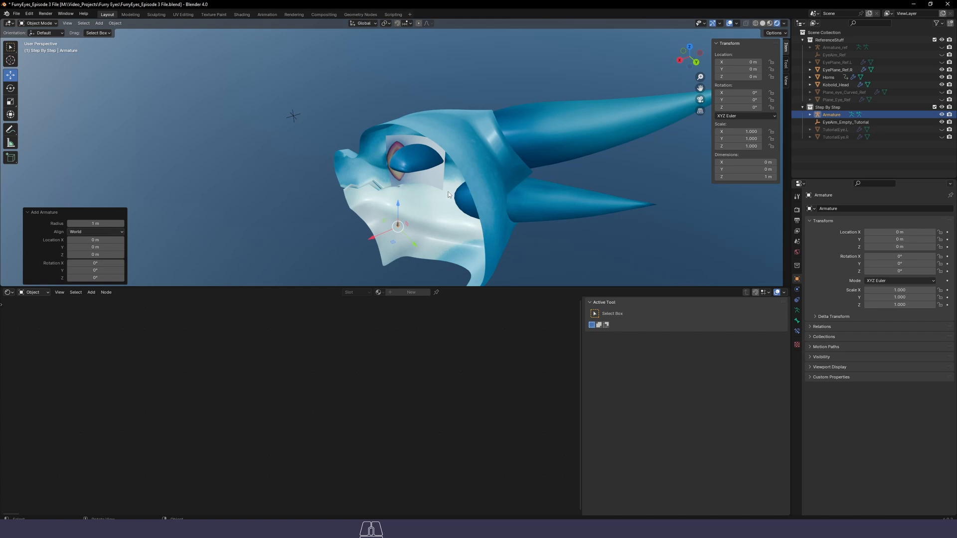
pyautogui.press('pagedown')
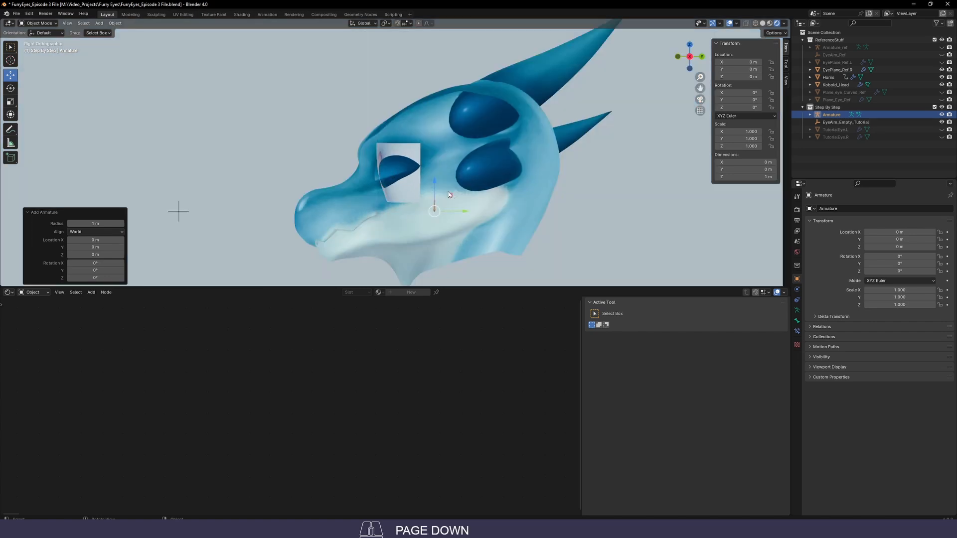
pyautogui.press('Tab')
pyautogui.press('g')
pyautogui.click(466, 221)
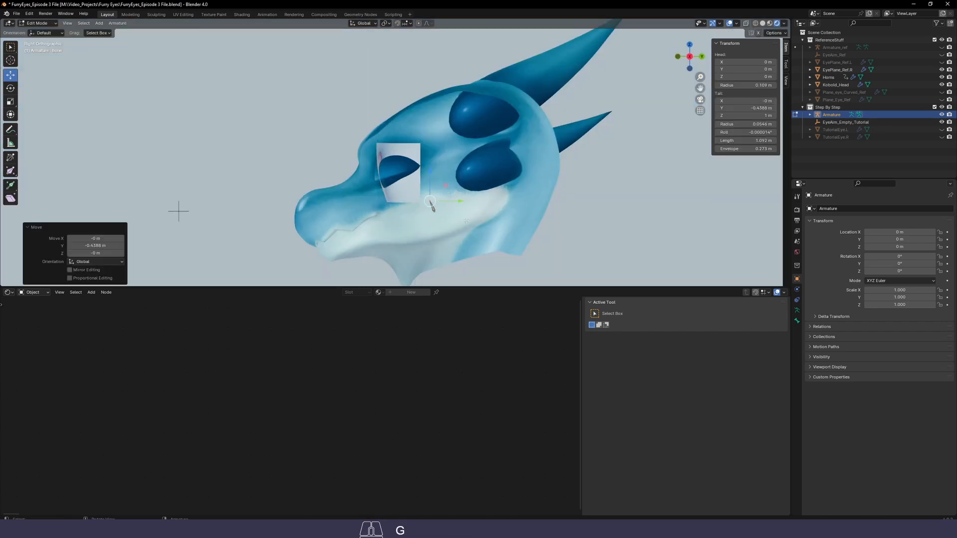
pyautogui.hotkey('ctrl', 'z')
# Move the bone down to the back of the neck and stretch it vertically to about 3.3 m, from Z -2.93 to 0.38 m
pyautogui.press('g')
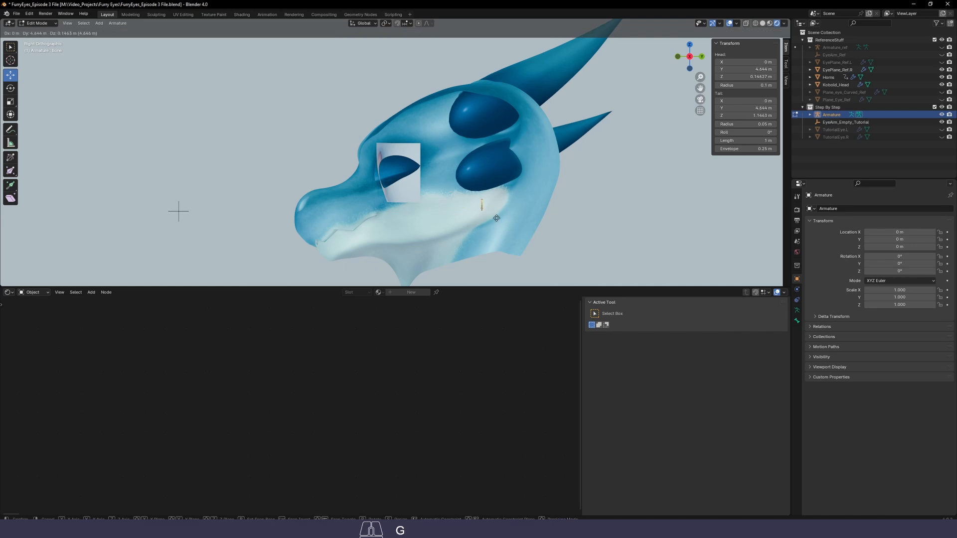
pyautogui.click(496, 255)
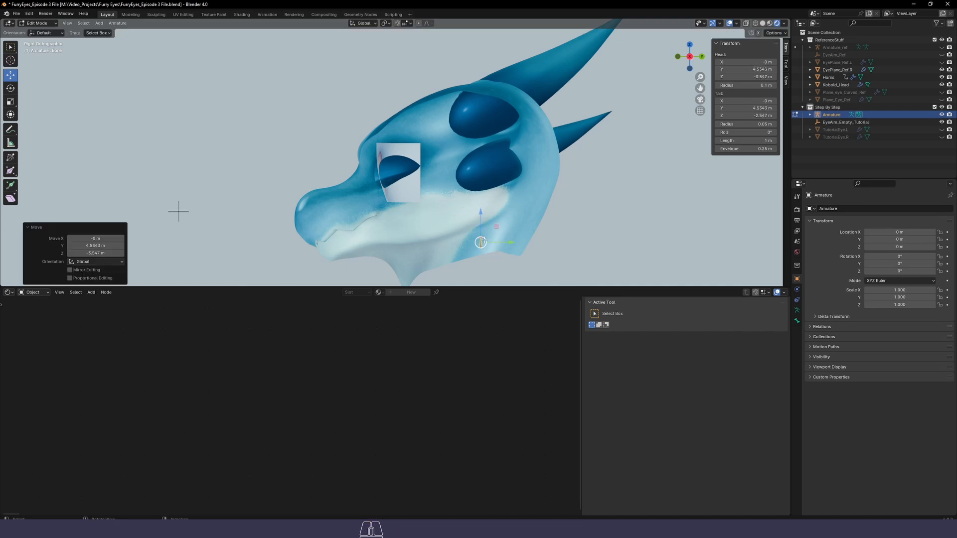
pyautogui.click(481, 238)
pyautogui.press('g')
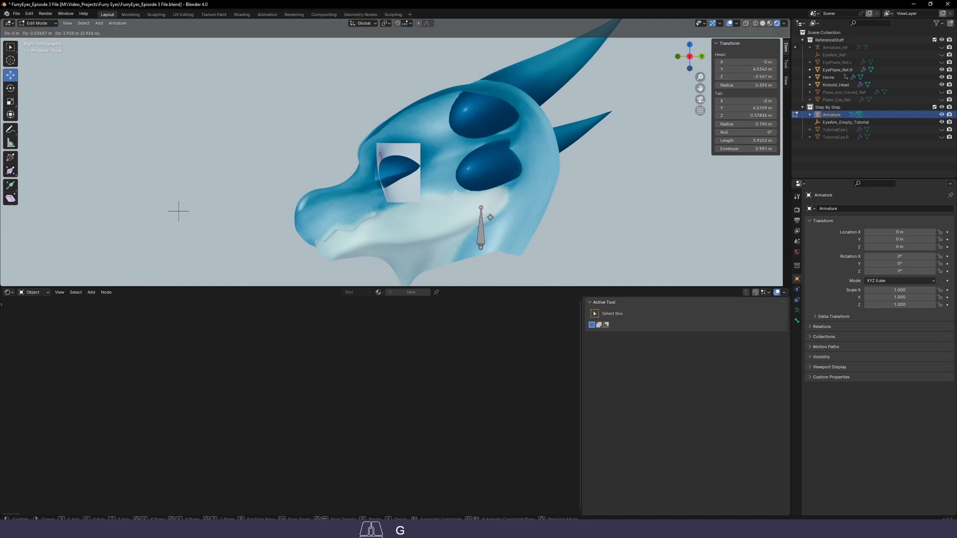
pyautogui.click(491, 217)
pyautogui.click(485, 250)
pyautogui.press('g')
pyautogui.click(522, 214)
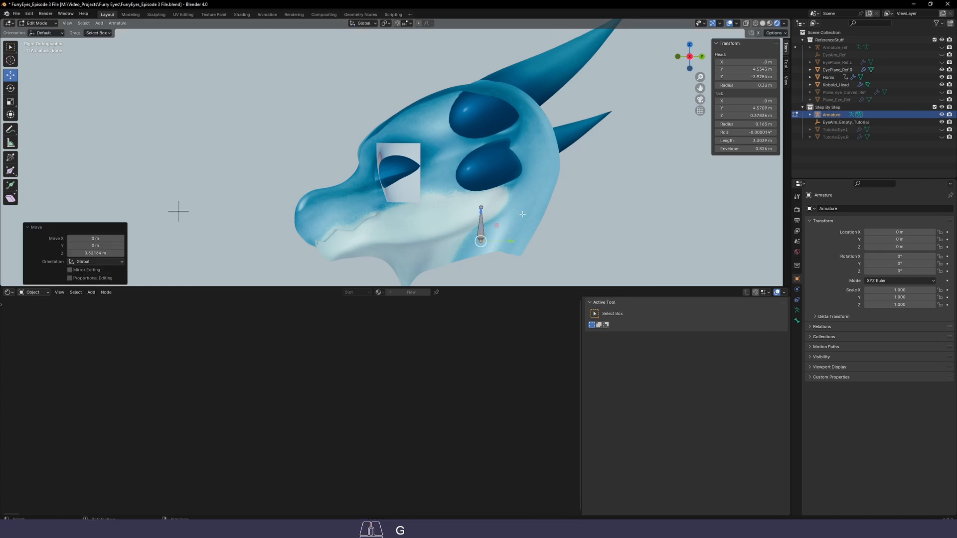
# Extrude a bone about 6.1 m long from the neck bone's tip, up and forward to just behind the eyes
pyautogui.click(481, 208)
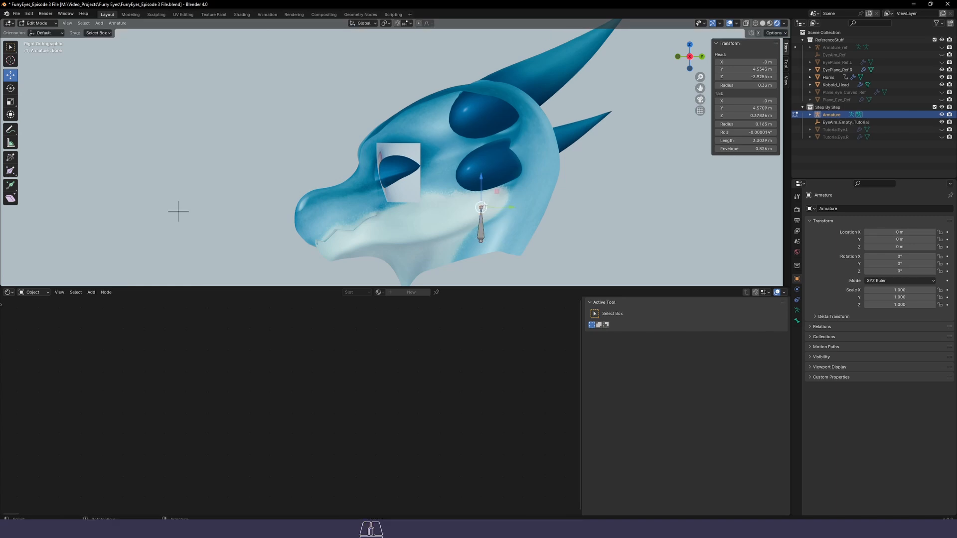
pyautogui.press('e')
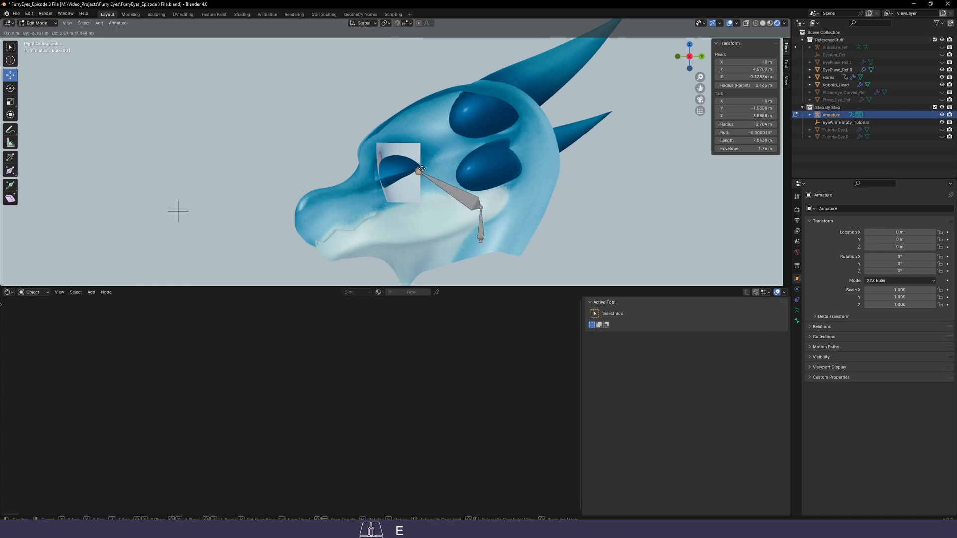
pyautogui.click(445, 186)
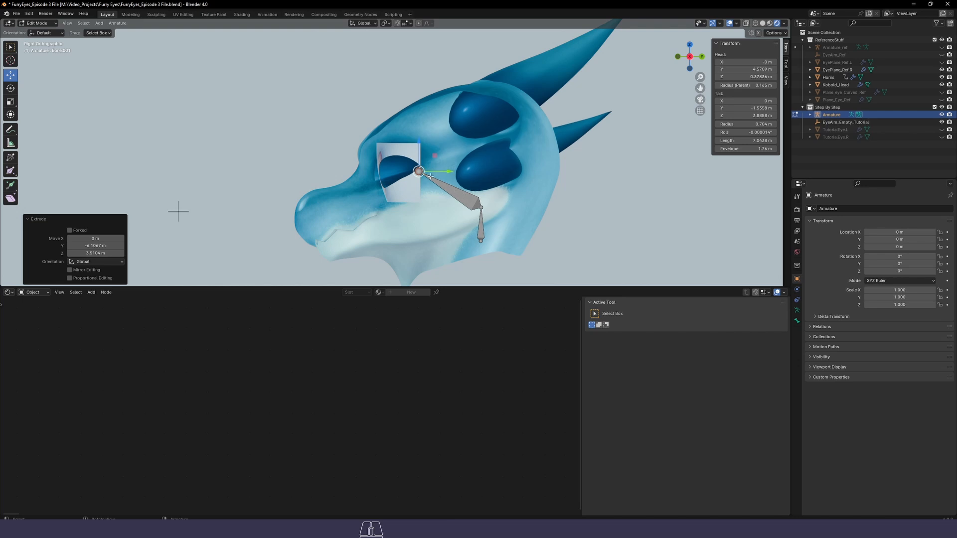
pyautogui.press('g')
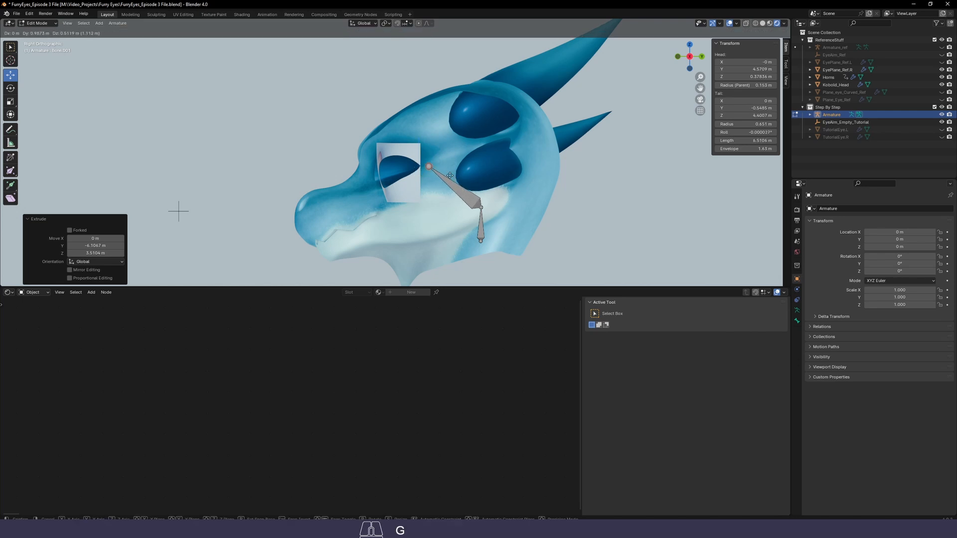
pyautogui.click(454, 177)
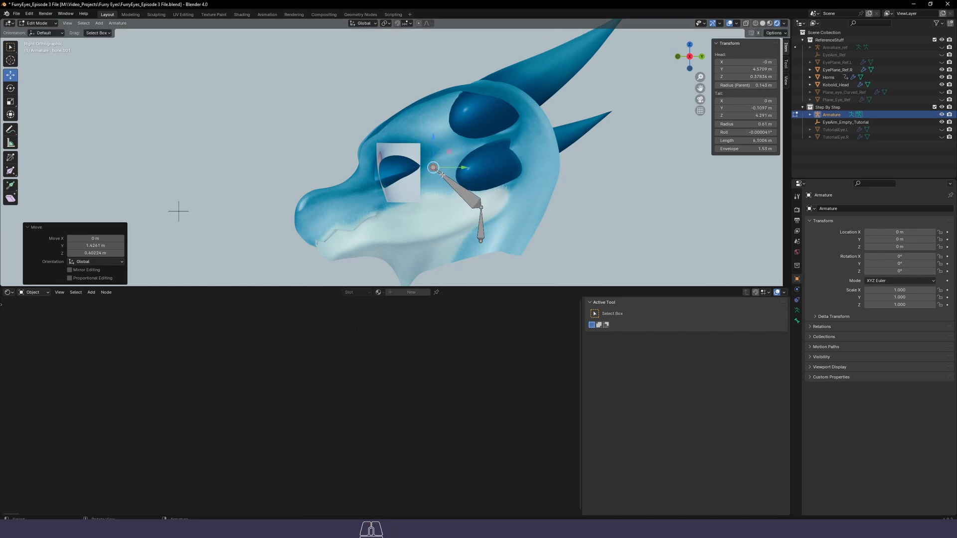
# Rename the extruded bone as EyeSocket
pyautogui.click(458, 186)
pyautogui.press('F2')
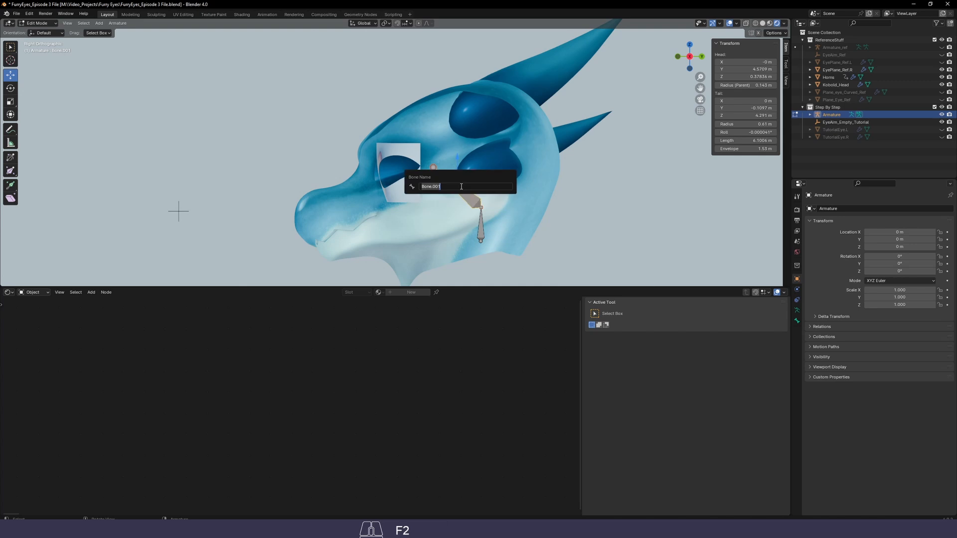
pyautogui.write('EyeSocket')
pyautogui.press('Return')
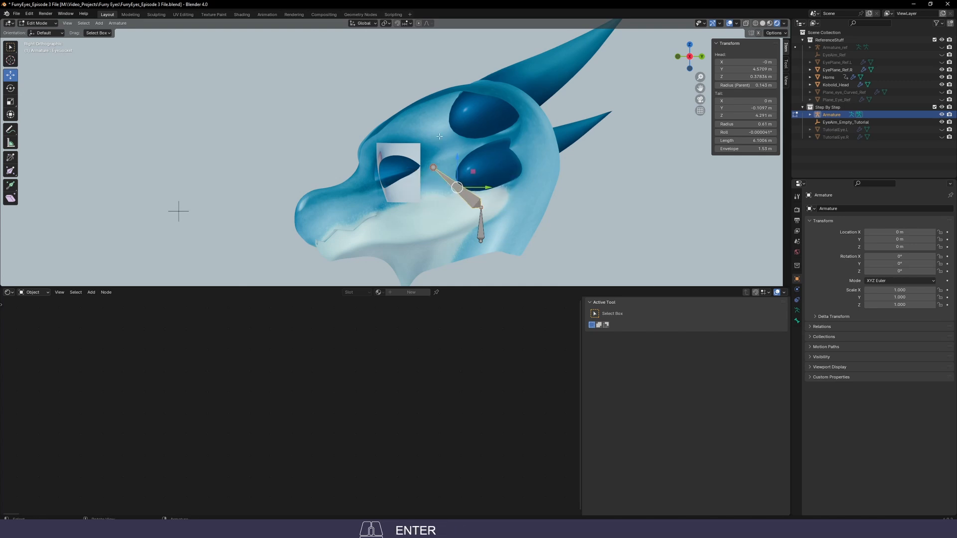
# Extrude a bone about 5.3 m long from the EyeSocket bone's tip sideways to the right eye, ending near X -5.19 m
pyautogui.moveTo(439, 136); pyautogui.dragTo(411, 122, button='middle')
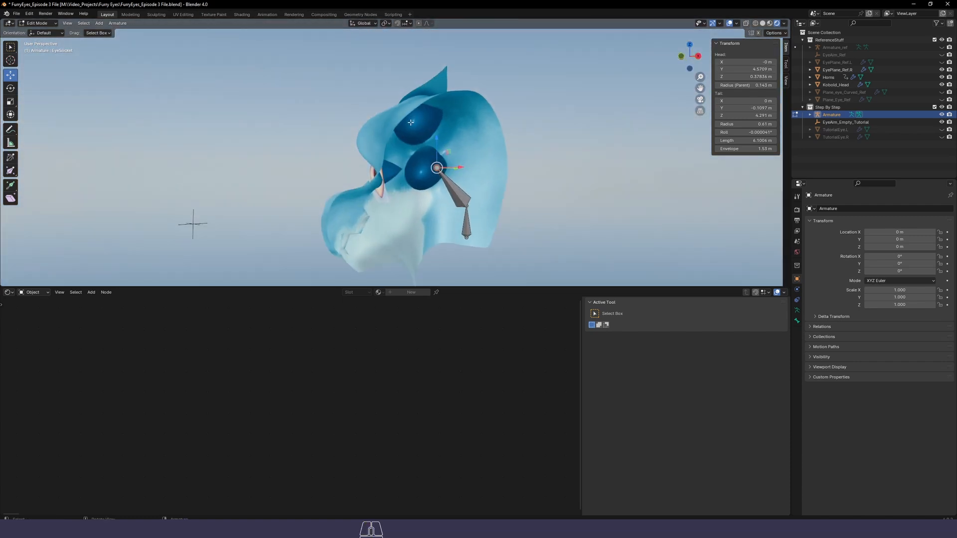
pyautogui.press('e')
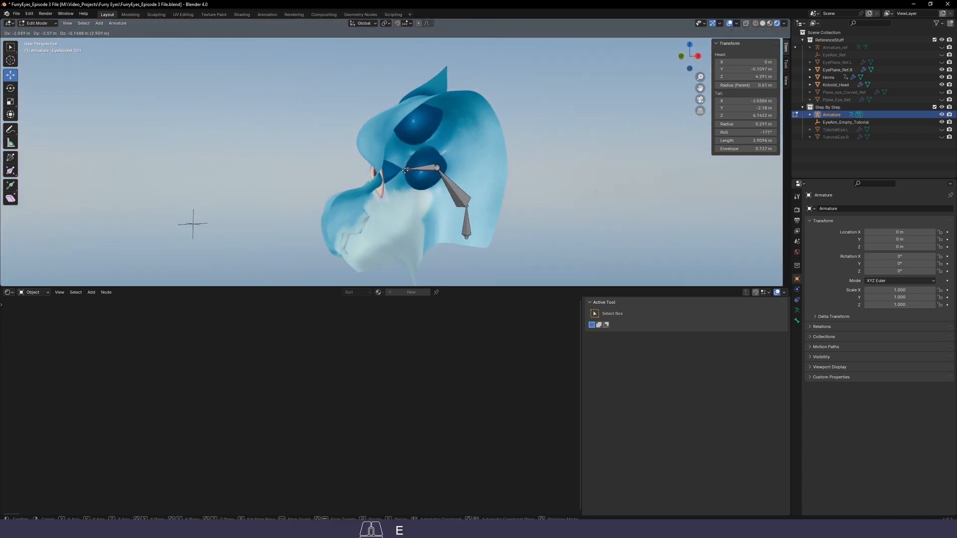
pyautogui.click(405, 171)
pyautogui.moveTo(405, 170)
pyautogui.mouseDown(button='middle')
pyautogui.moveTo(402, 187)
pyautogui.moveTo(416, 185)
pyautogui.mouseUp(button='middle')
pyautogui.moveTo(417, 184); pyautogui.dragTo(426, 170)
pyautogui.moveTo(426, 169)
pyautogui.mouseDown(button='middle')
pyautogui.moveTo(424, 142)
pyautogui.moveTo(427, 159)
pyautogui.mouseUp(button='middle')
pyautogui.moveTo(427, 159); pyautogui.dragTo(420, 155)
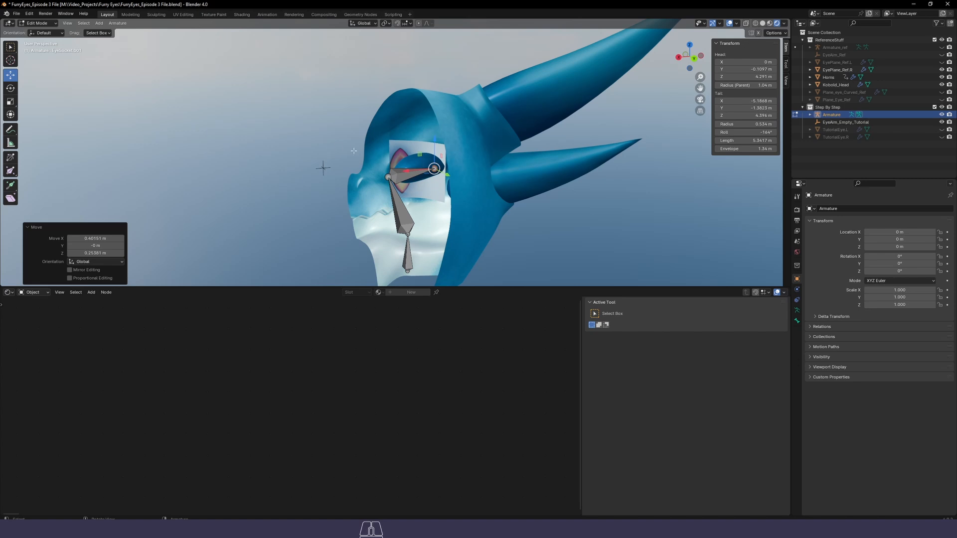
# Rename the new right-eye bone as Eye.R
pyautogui.click(416, 175)
pyautogui.press('F2')
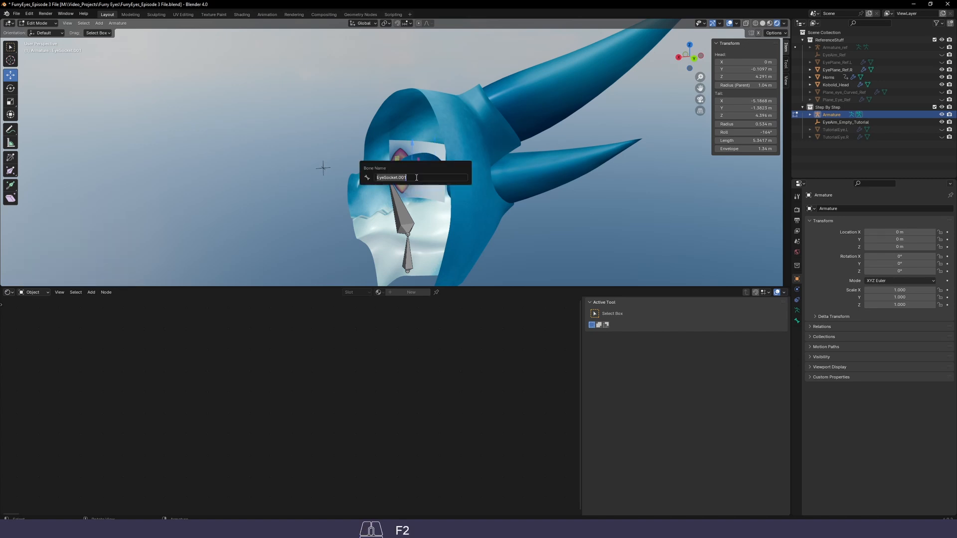
pyautogui.write('Eye.R')
pyautogui.press('Return')
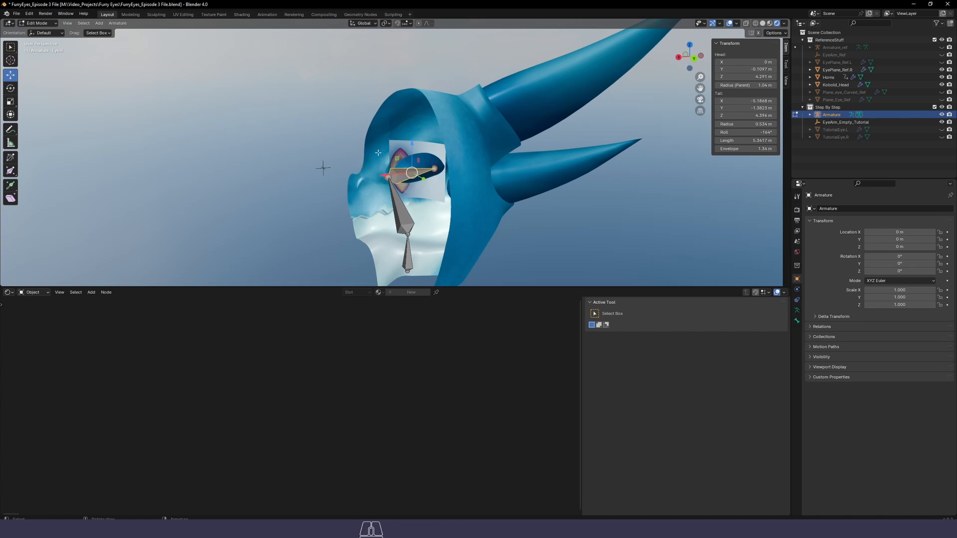
# Display the bone axes for the armature in the viewport
pyautogui.moveTo(417, 177)
pyautogui.mouseDown(button='middle')
pyautogui.moveTo(458, 174)
pyautogui.moveTo(416, 169)
pyautogui.moveTo(424, 167)
pyautogui.mouseUp(button='middle')
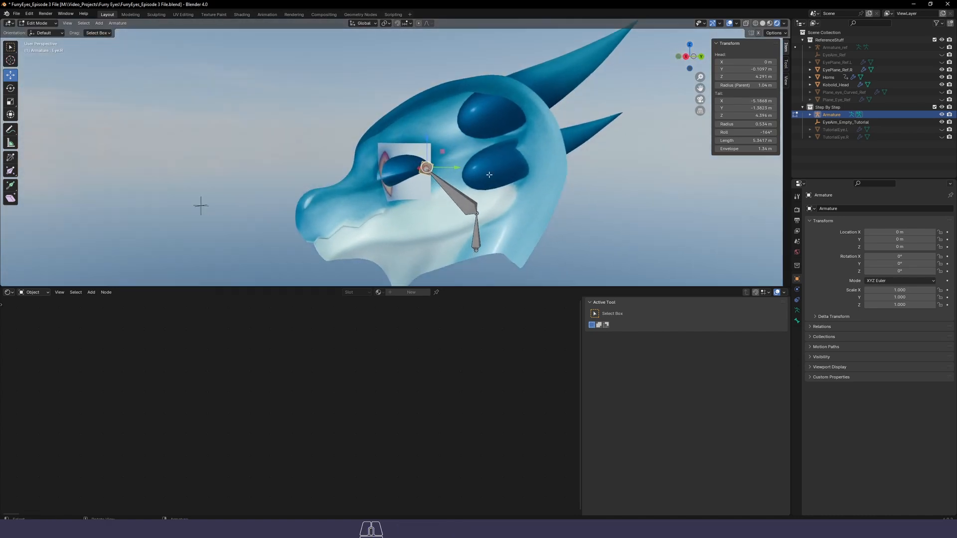
pyautogui.scroll(4, 424, 167)
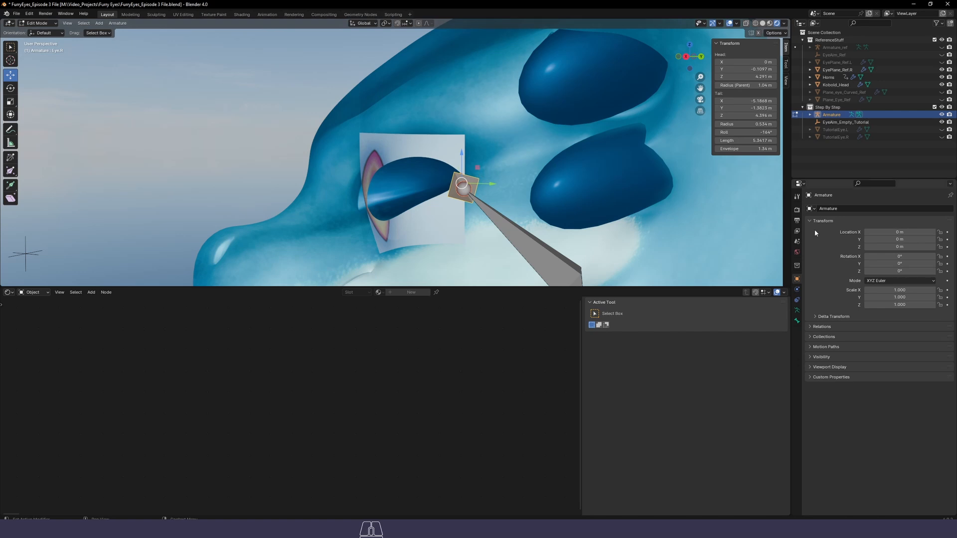
pyautogui.click(822, 358)
pyautogui.click(829, 411)
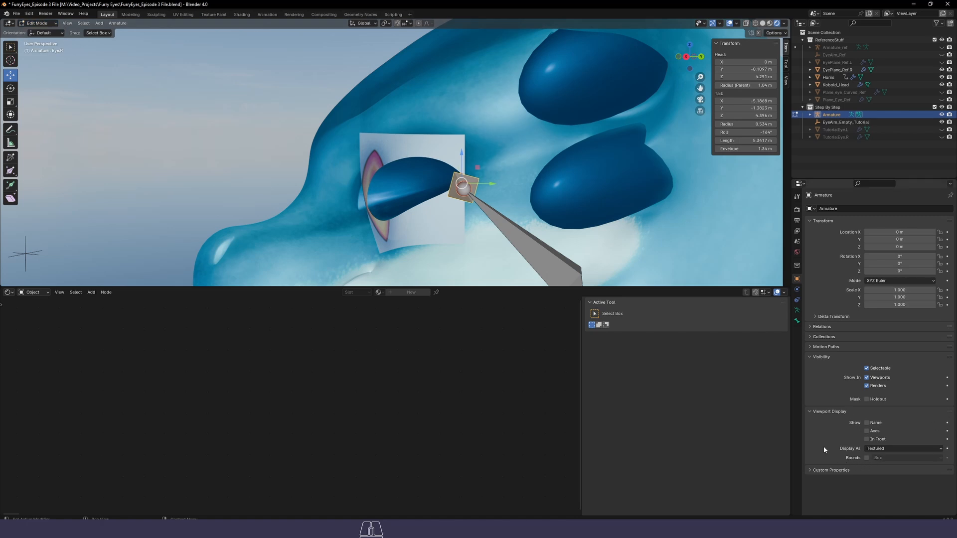
pyautogui.click(871, 432)
pyautogui.click(797, 310)
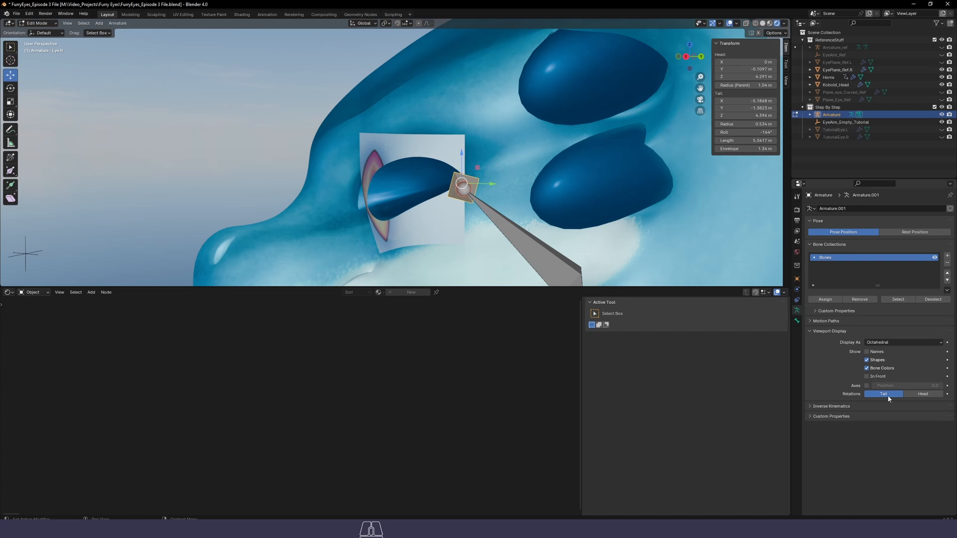
pyautogui.click(866, 387)
pyautogui.moveTo(475, 220); pyautogui.dragTo(380, 175, button='middle')
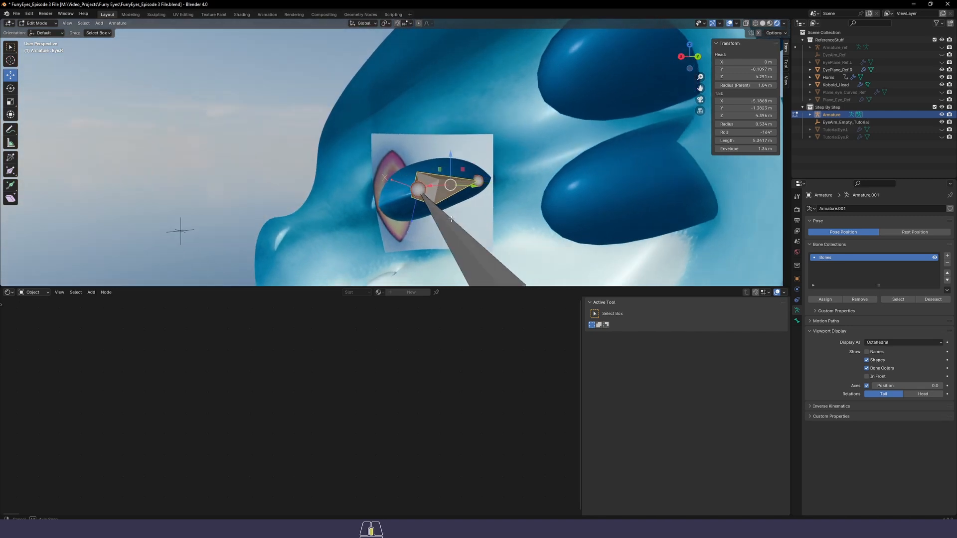
pyautogui.moveTo(405, 232); pyautogui.dragTo(476, 219, button='middle')
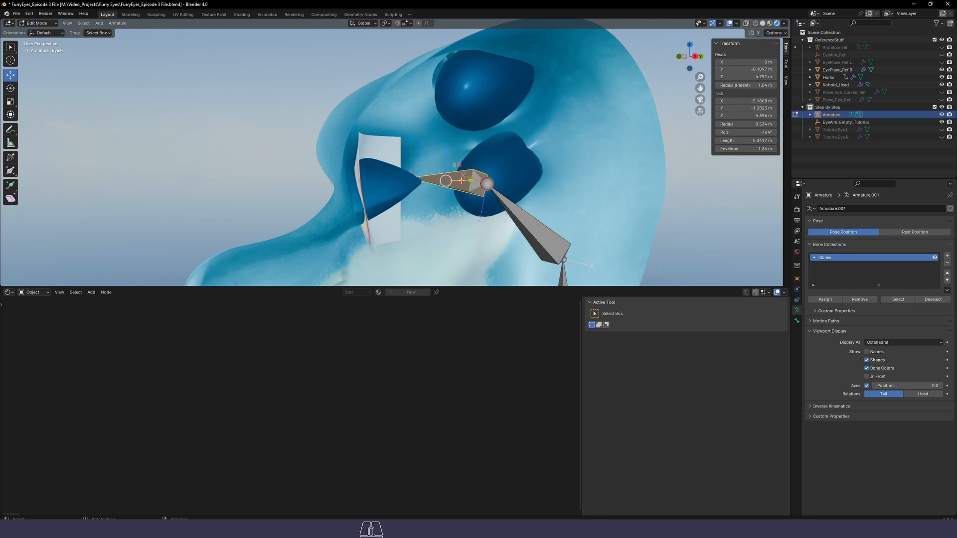
# Set the Eye.R bone's roll to about -178°
pyautogui.moveTo(748, 132); pyautogui.dragTo(731, 132)
pyautogui.moveTo(536, 181); pyautogui.dragTo(492, 182, button='middle')
pyautogui.press('pagedown')
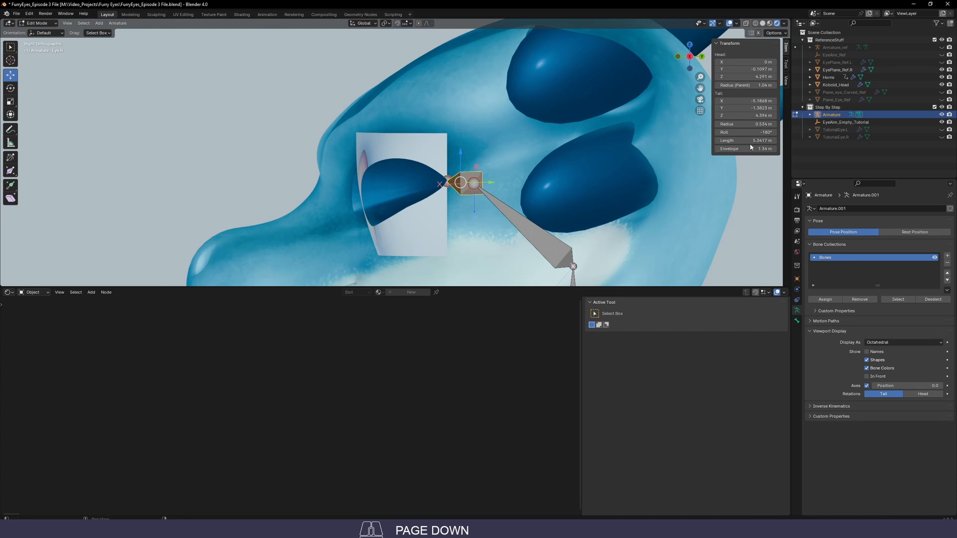
pyautogui.moveTo(750, 132); pyautogui.dragTo(754, 132)
# Extrude a bone about 10.16 m long from the Eye.R bone's tip, straight forward along Y through the right eye opening
pyautogui.click(447, 183)
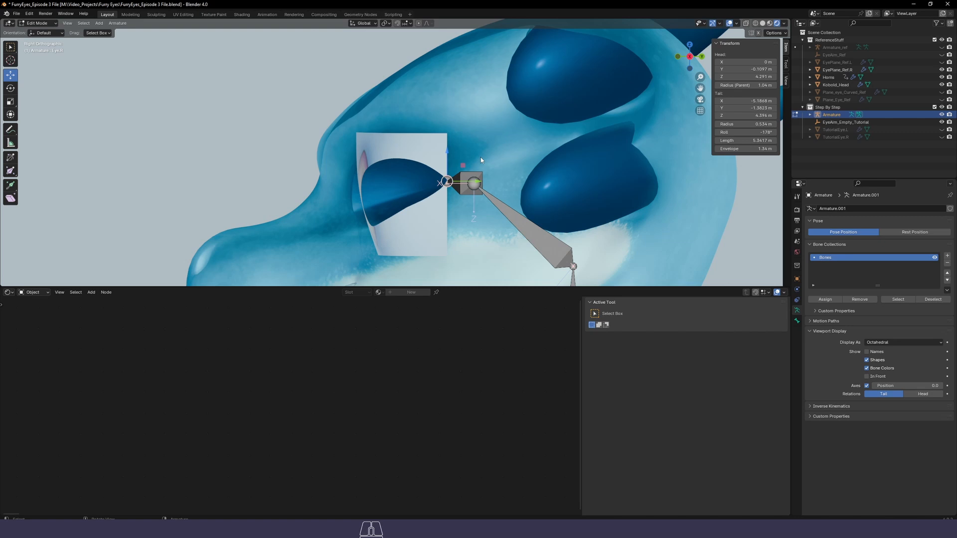
pyautogui.moveTo(416, 160); pyautogui.dragTo(439, 142, button='middle')
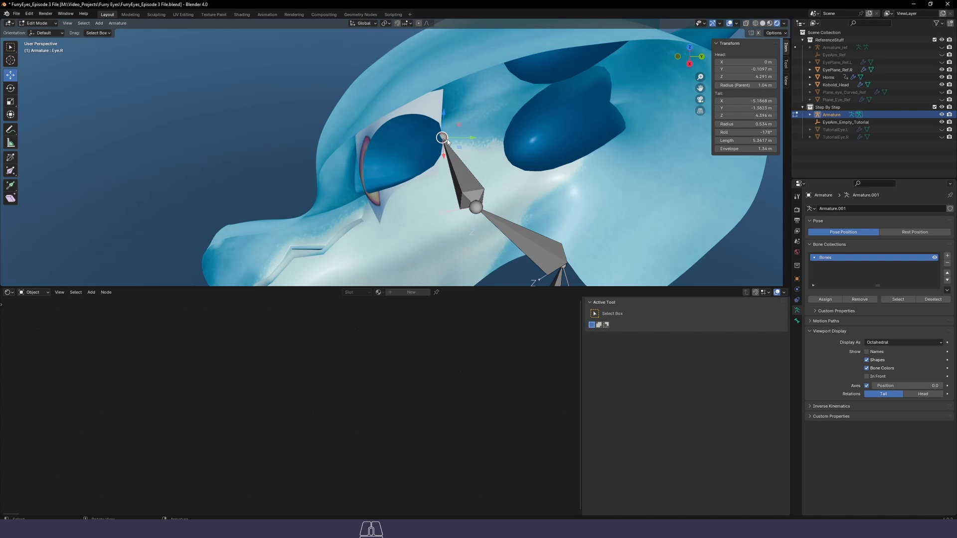
pyautogui.press('e')
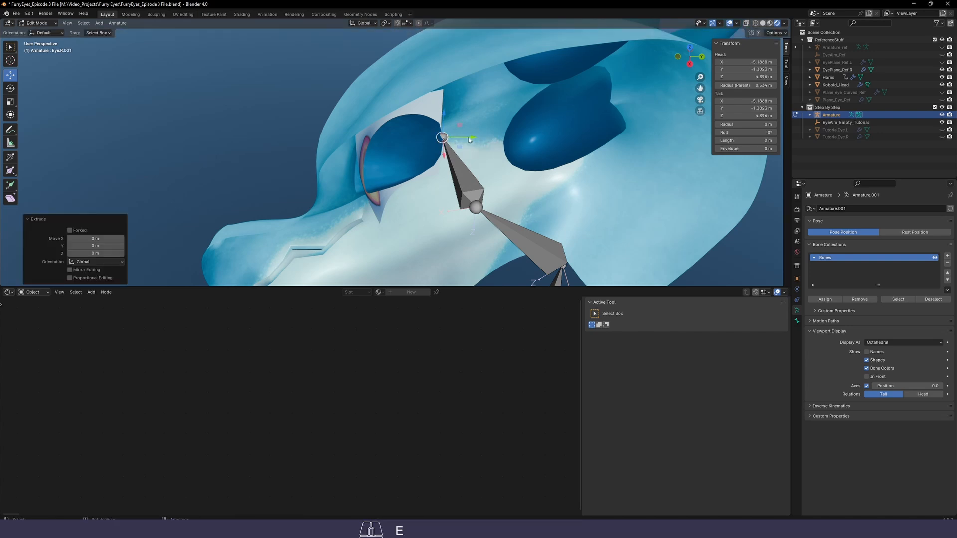
pyautogui.moveTo(473, 139); pyautogui.dragTo(292, 164)
pyautogui.moveTo(251, 181); pyautogui.dragTo(267, 144, button='middle')
pyautogui.click(301, 181)
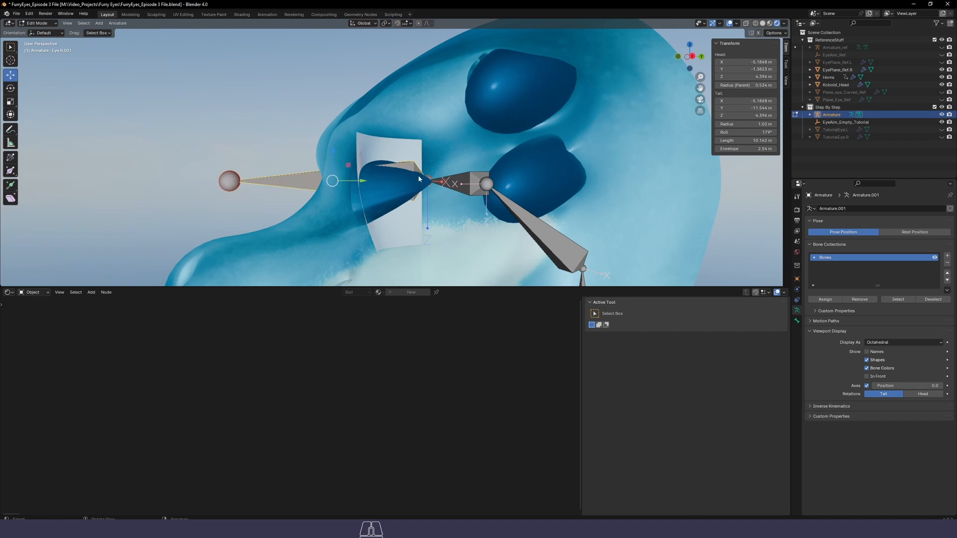
# Move the extruded bone about 0.08 m in X and -0.63 m in Z in front view to centre it vertically in the eye opening
pyautogui.moveTo(418, 175); pyautogui.dragTo(529, 199, button='middle')
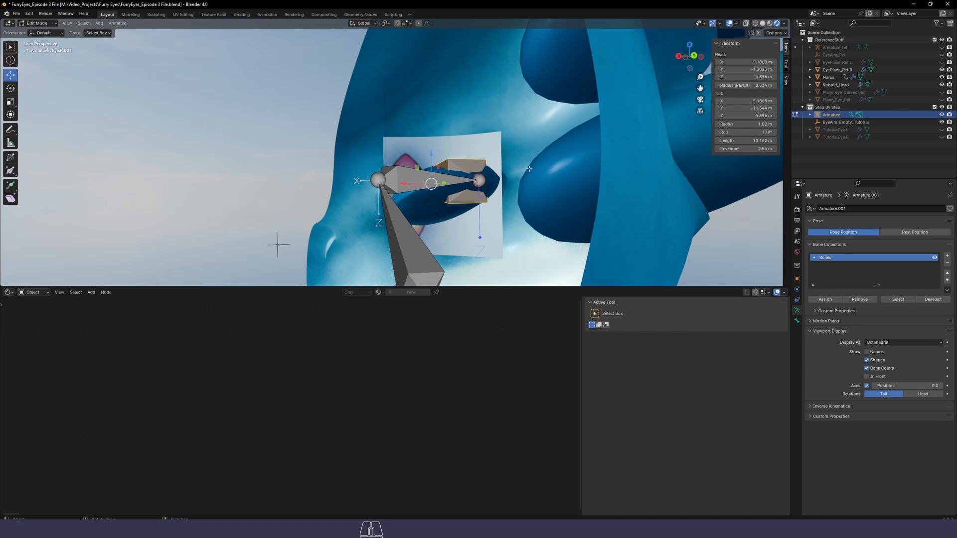
pyautogui.moveTo(610, 175)
pyautogui.mouseDown(button='middle')
pyautogui.moveTo(573, 179)
pyautogui.moveTo(596, 183)
pyautogui.mouseUp(button='middle')
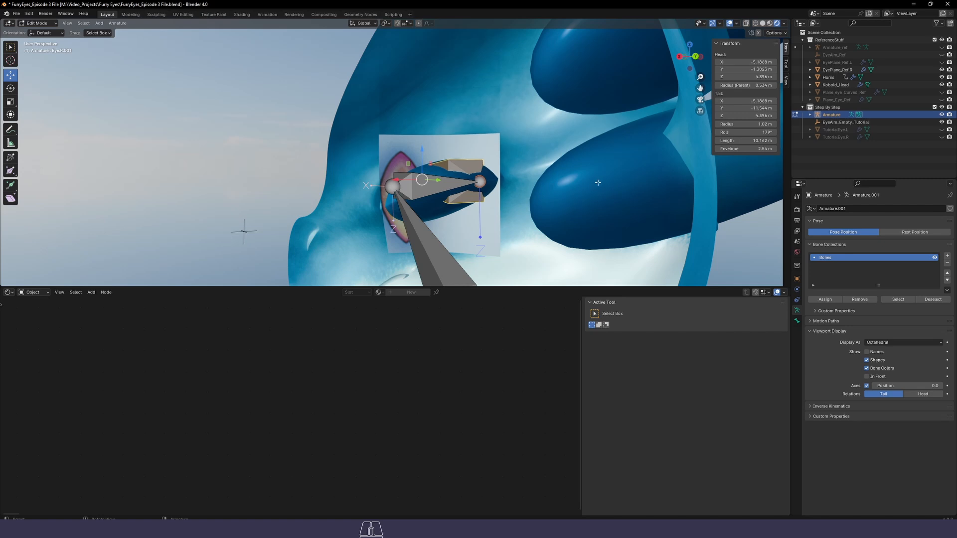
pyautogui.moveTo(597, 183); pyautogui.dragTo(751, 177, button='middle')
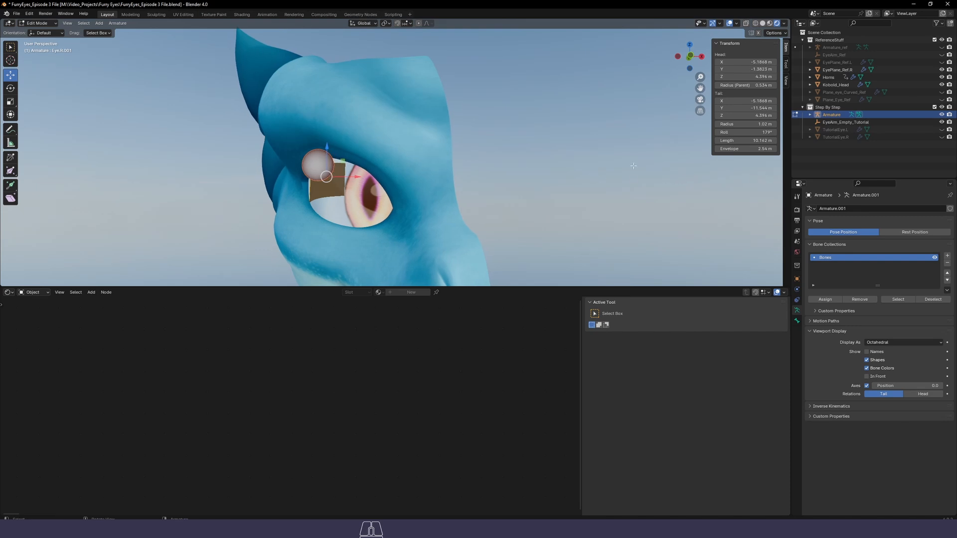
pyautogui.press('KP_3')
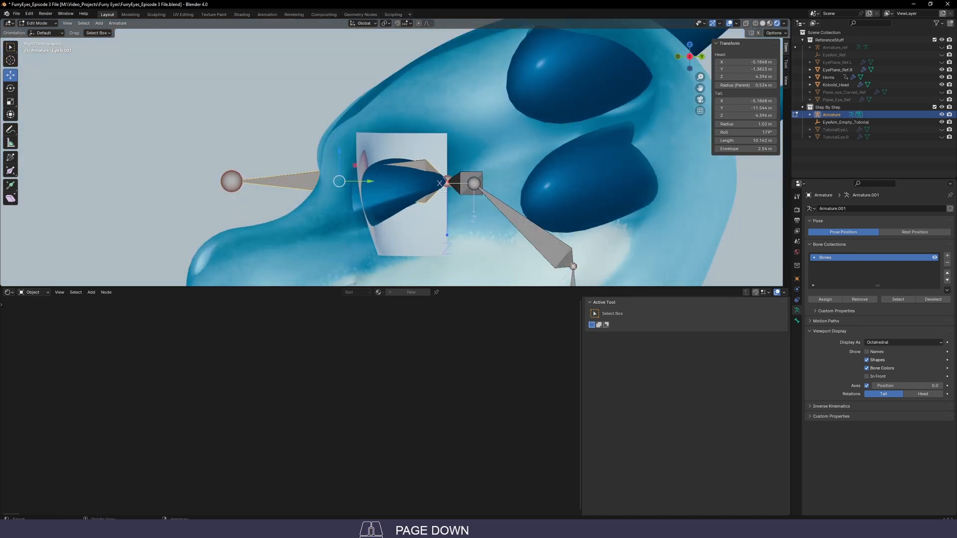
pyautogui.scroll(-2, 444, 191)
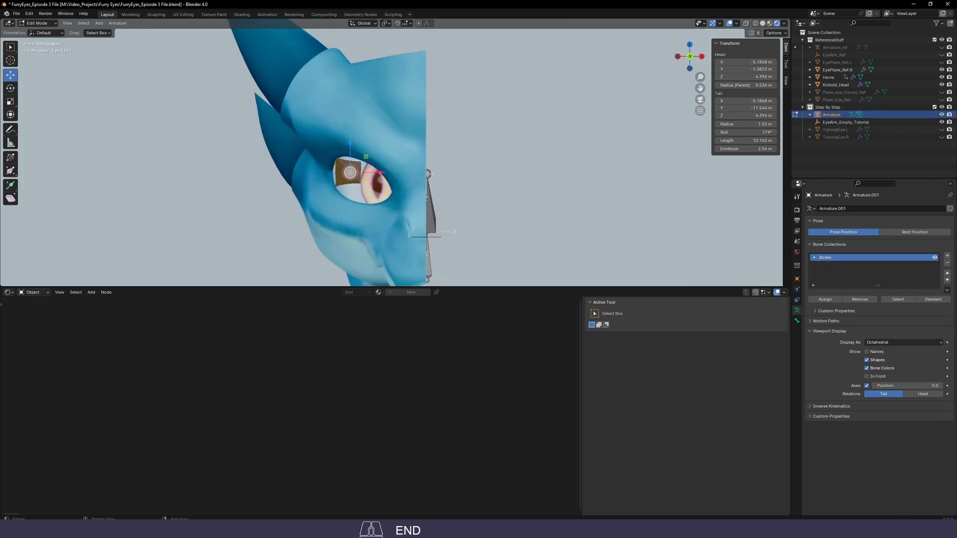
pyautogui.press('g')
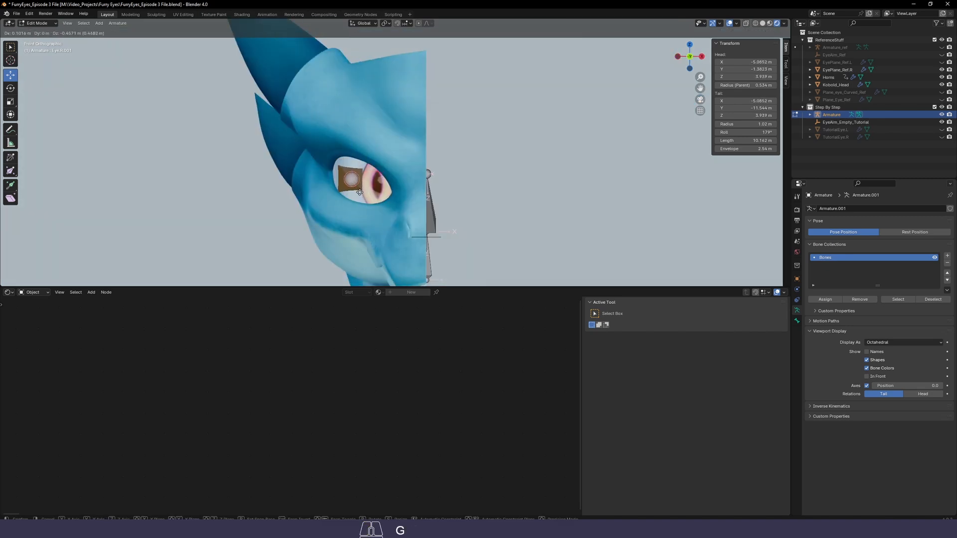
pyautogui.click(360, 194)
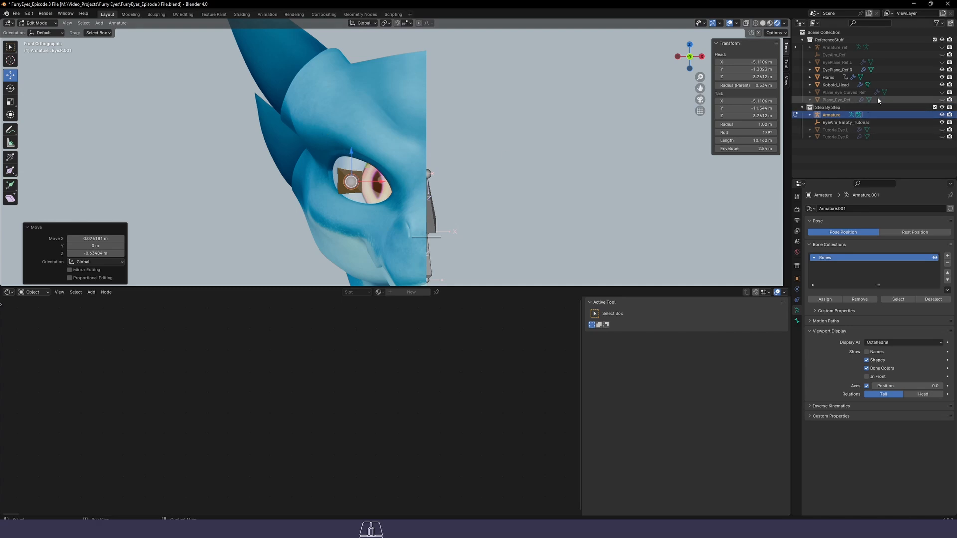
# Hide EyePlane_Ref.R and show TutorialEye.L and TutorialEye.R to compare the bone's placement with the tutorial eyes
pyautogui.click(941, 70)
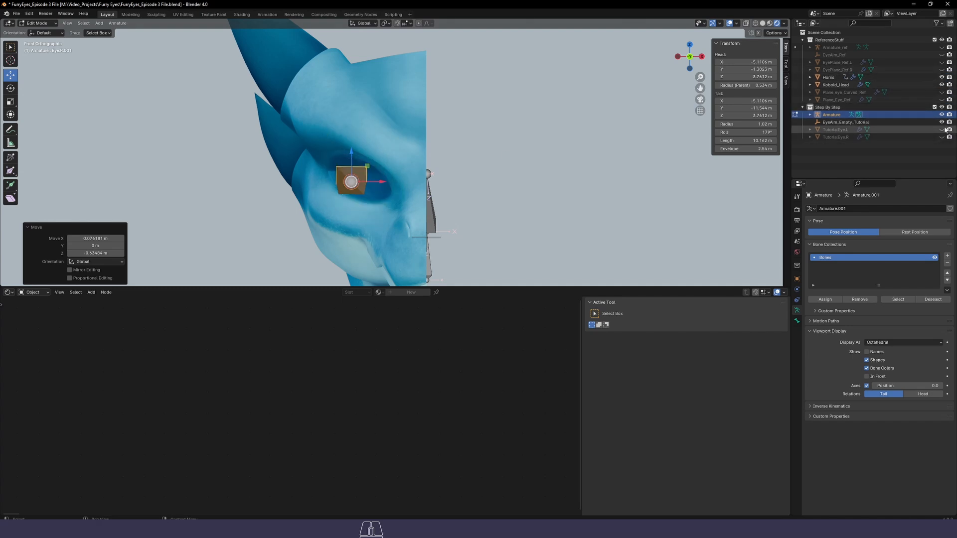
pyautogui.click(942, 129)
pyautogui.click(942, 137)
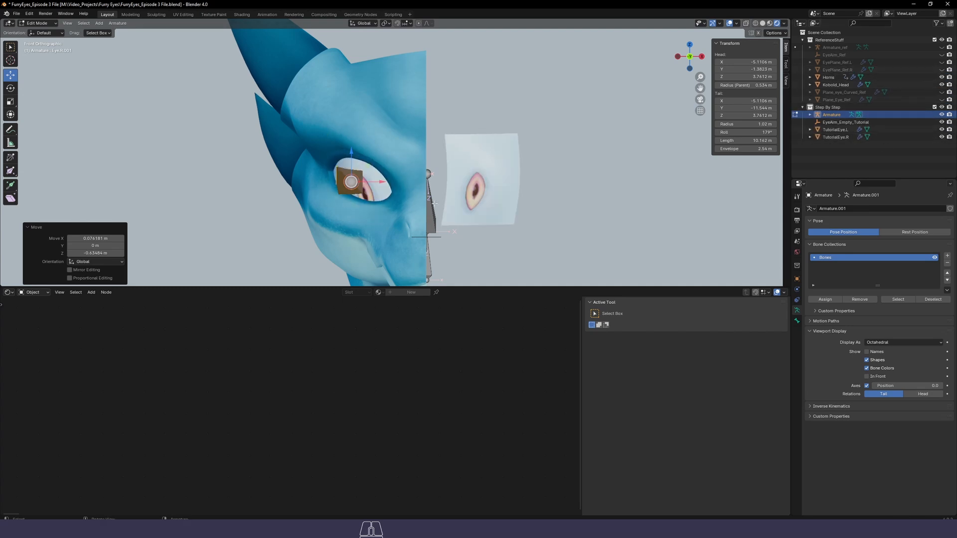
pyautogui.moveTo(367, 199)
pyautogui.mouseDown(button='middle')
pyautogui.moveTo(745, 231)
pyautogui.moveTo(337, 192)
pyautogui.moveTo(358, 193)
pyautogui.mouseUp(button='middle')
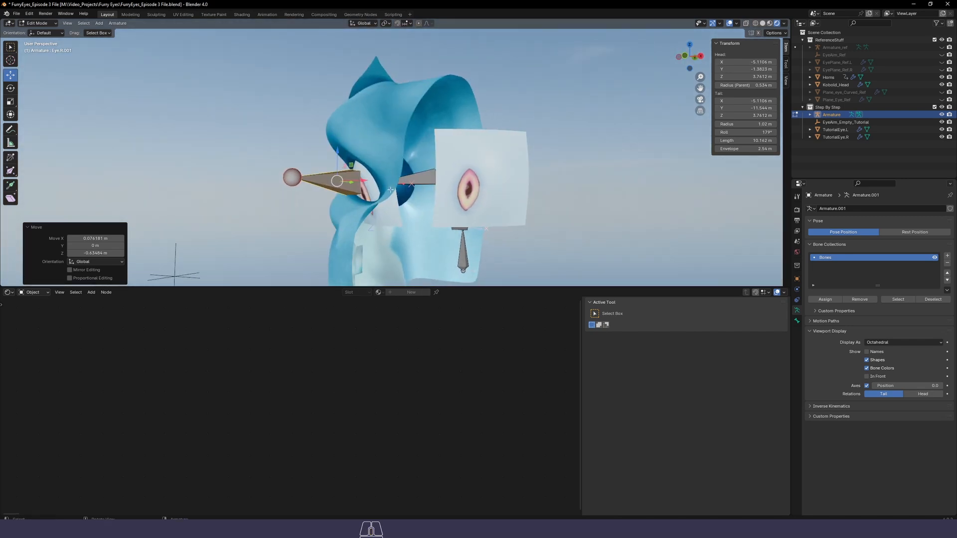
pyautogui.moveTo(175, 275); pyautogui.dragTo(694, 235, button='middle')
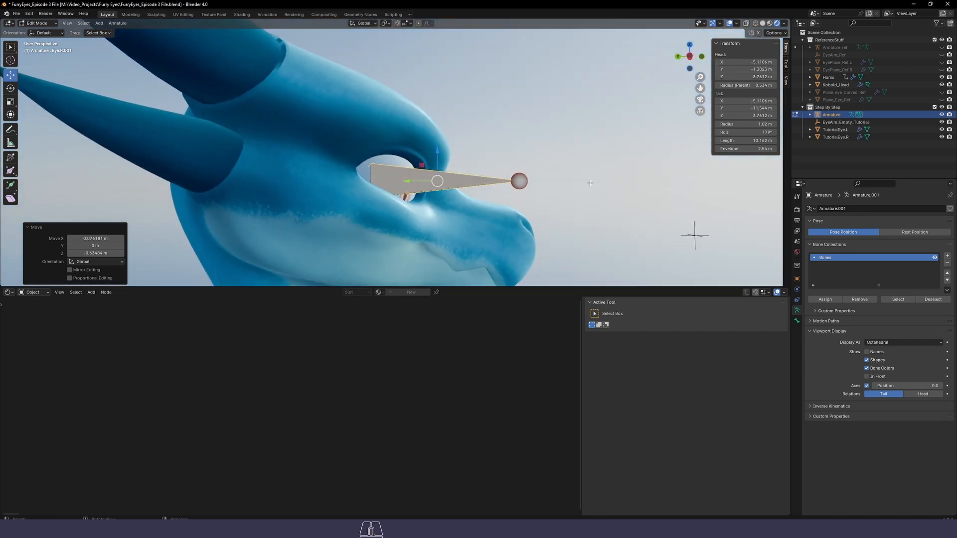
pyautogui.moveTo(399, 182); pyautogui.dragTo(343, 183, button='middle')
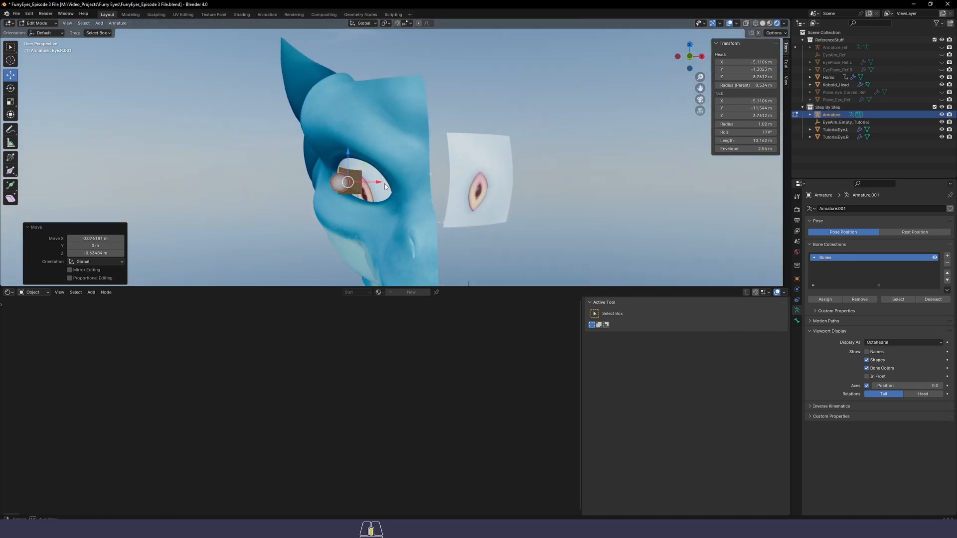
# Rename the forward-pointing right-eye bone as EyeAim.R
pyautogui.moveTo(384, 184); pyautogui.dragTo(335, 184, button='middle')
pyautogui.moveTo(504, 165); pyautogui.dragTo(459, 198, button='middle')
pyautogui.press('F2')
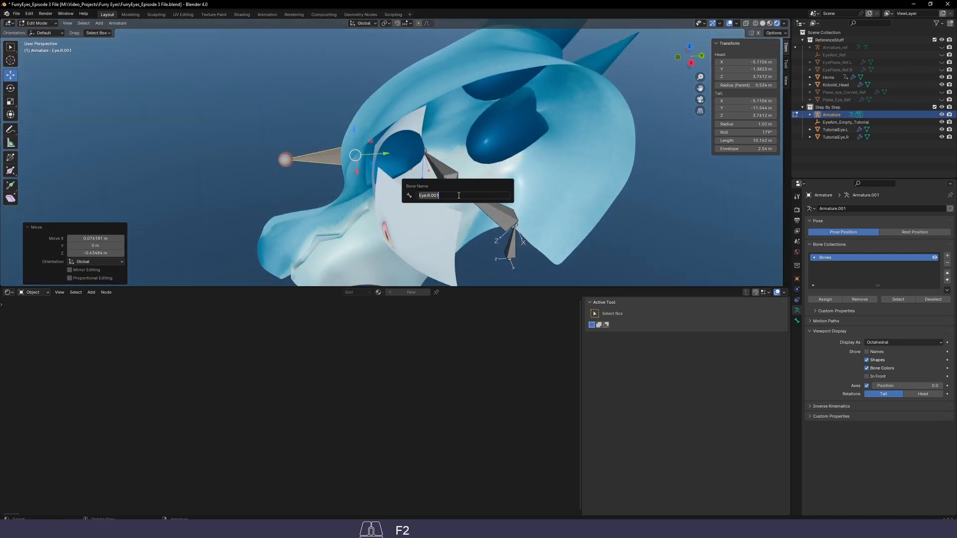
pyautogui.write('EyeAim.R')
pyautogui.press('Return')
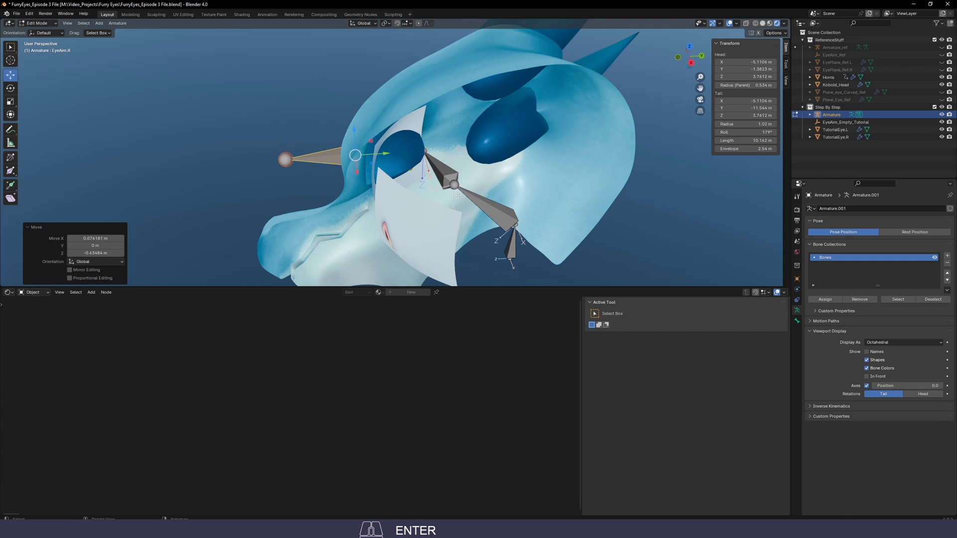
# Hide the TutorialEye.L and TutorialEye.R objects
pyautogui.moveTo(458, 196); pyautogui.dragTo(245, 114, button='middle')
pyautogui.click(941, 130)
pyautogui.click(942, 137)
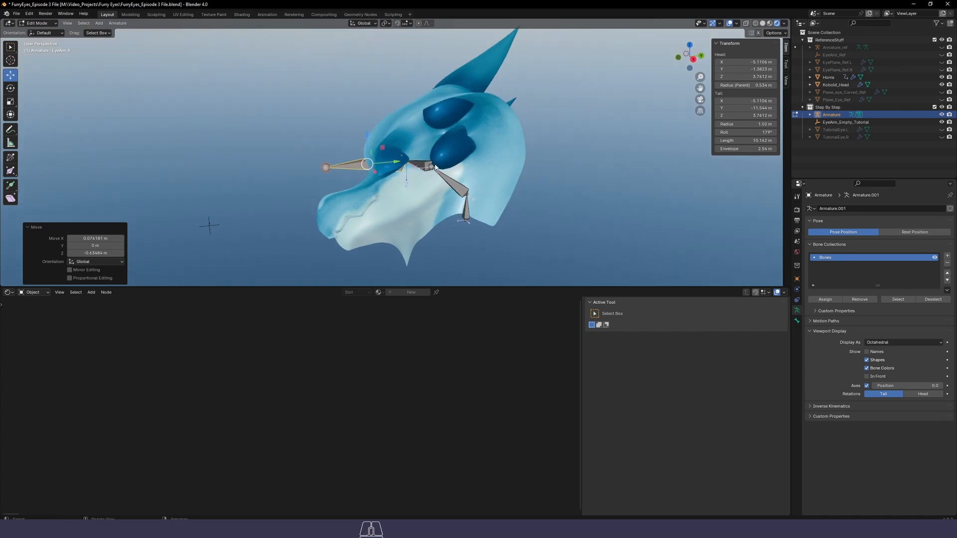
# Symmetrize the EyeAim.R and Eye.R bones from -X to +X to create the left-eye bones
pyautogui.keyDown('shift'); pyautogui.click(416, 167); pyautogui.keyUp('shift')
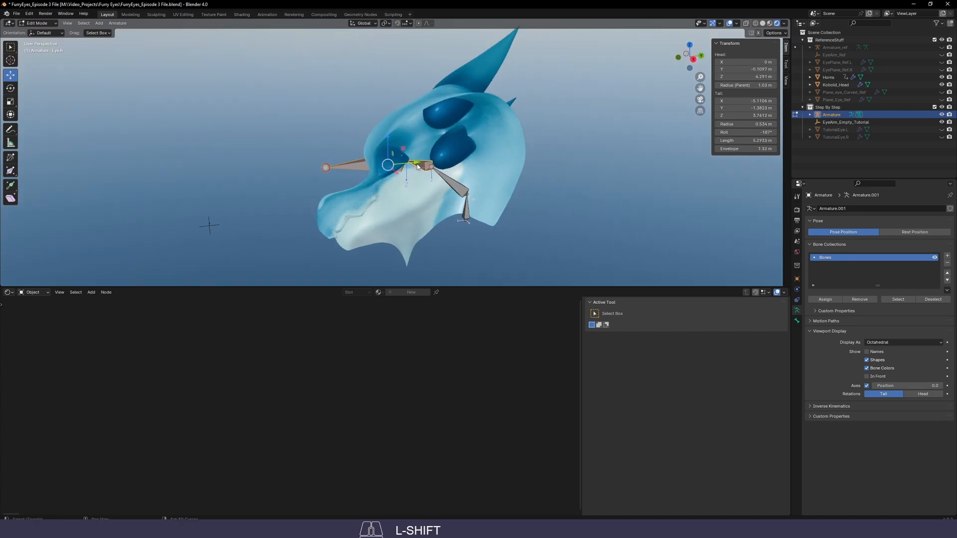
pyautogui.click(118, 24)
pyautogui.click(149, 132)
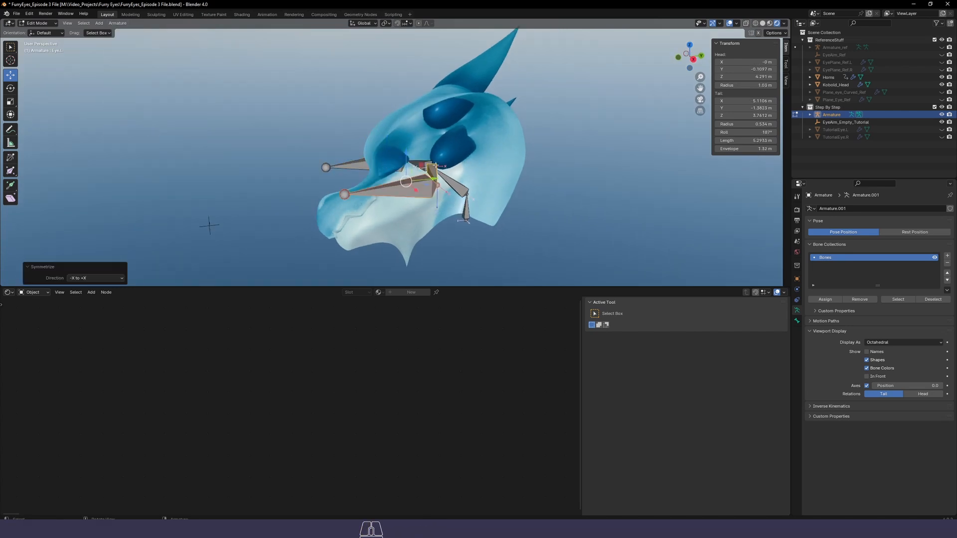
pyautogui.moveTo(436, 165); pyautogui.dragTo(456, 147, button='middle')
pyautogui.scroll(2, 545, 150)
# Select the EyeAim.R bone and switch the armature to Pose Mode
pyautogui.click(533, 137)
pyautogui.click(358, 174)
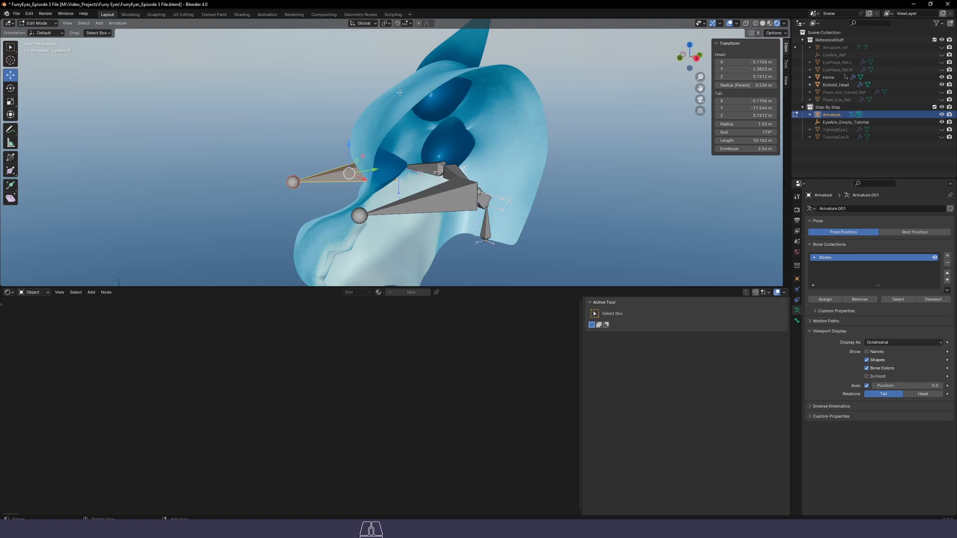
pyautogui.moveTo(374, 119); pyautogui.dragTo(422, 165, button='middle')
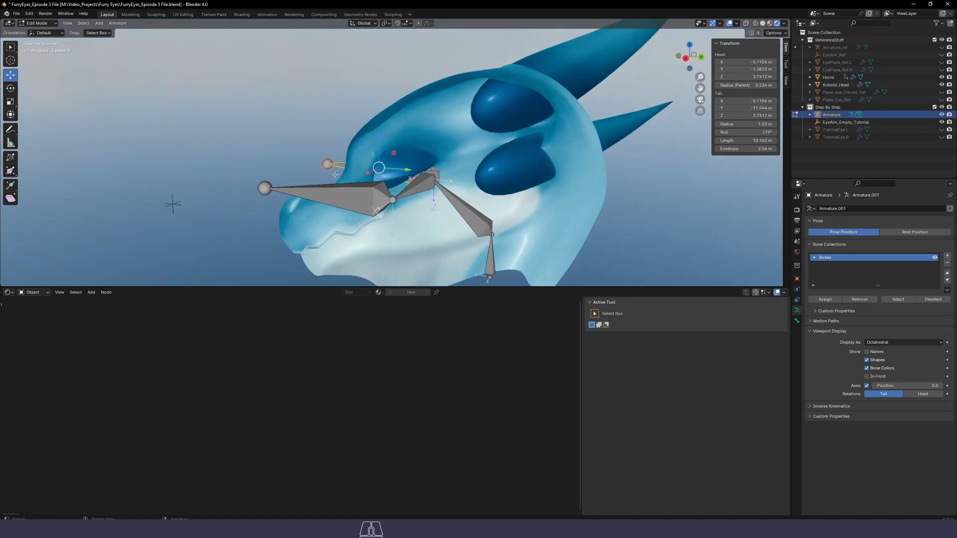
pyautogui.moveTo(504, 140); pyautogui.dragTo(397, 148, button='middle')
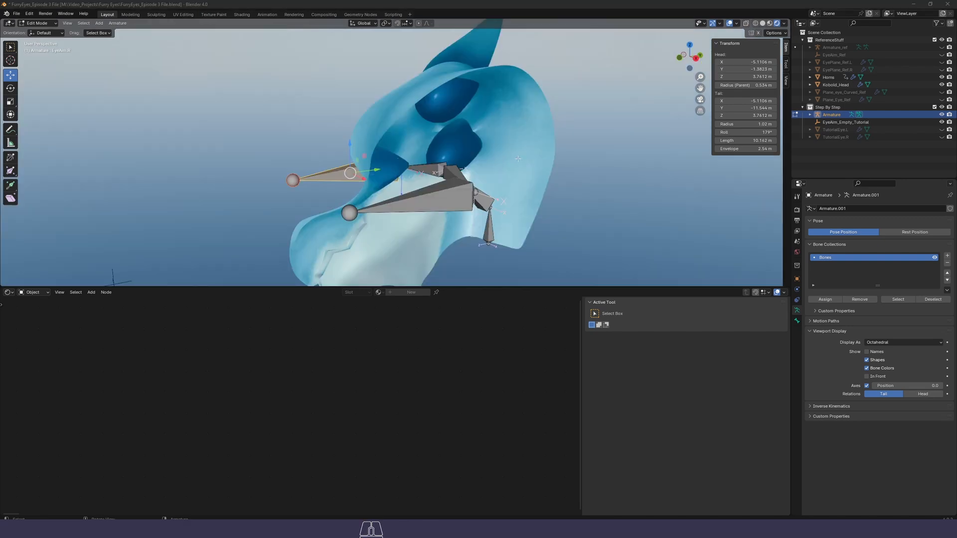
pyautogui.click(38, 23)
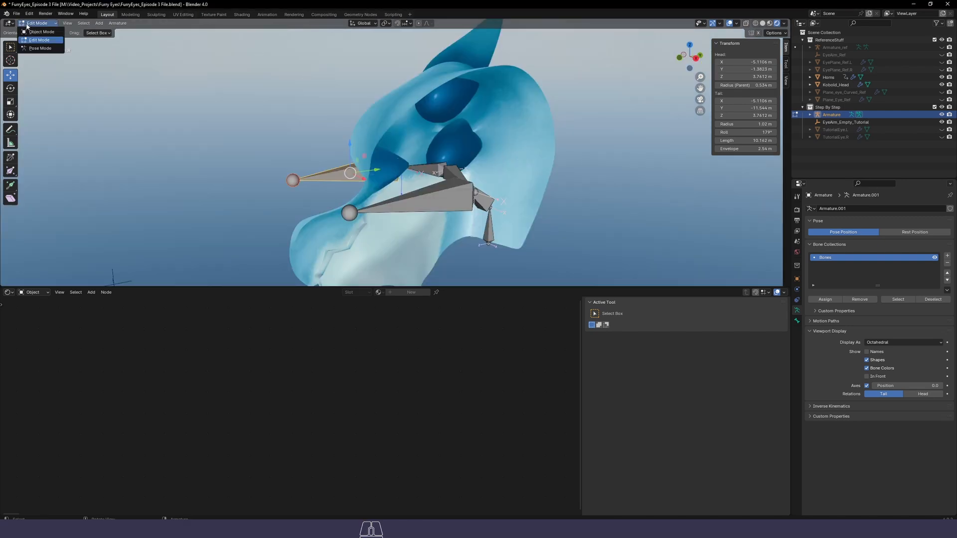
pyautogui.click(47, 50)
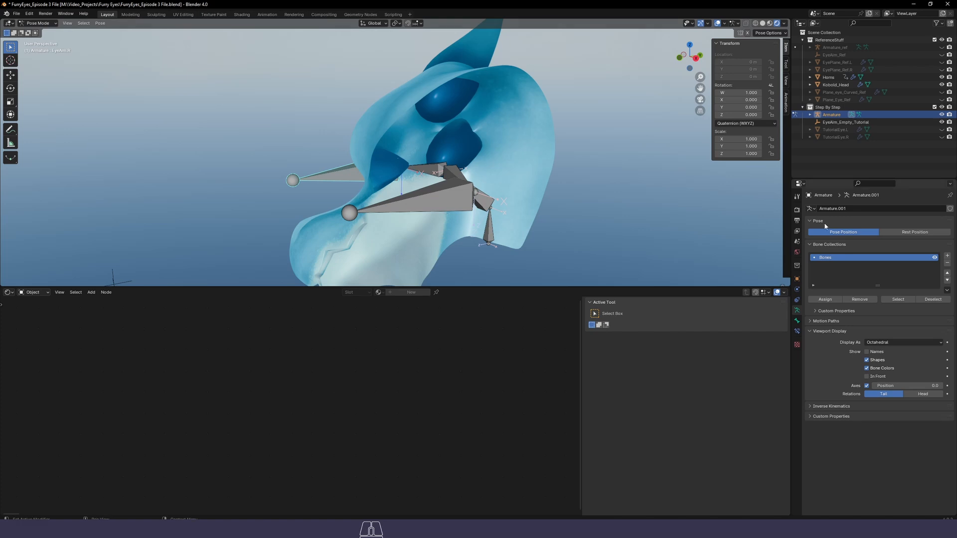
# Add a Damped Track bone constraint to the EyeAim.R bone
pyautogui.moveTo(353, 199); pyautogui.dragTo(418, 177, button='middle')
pyautogui.click(361, 182)
pyautogui.click(797, 331)
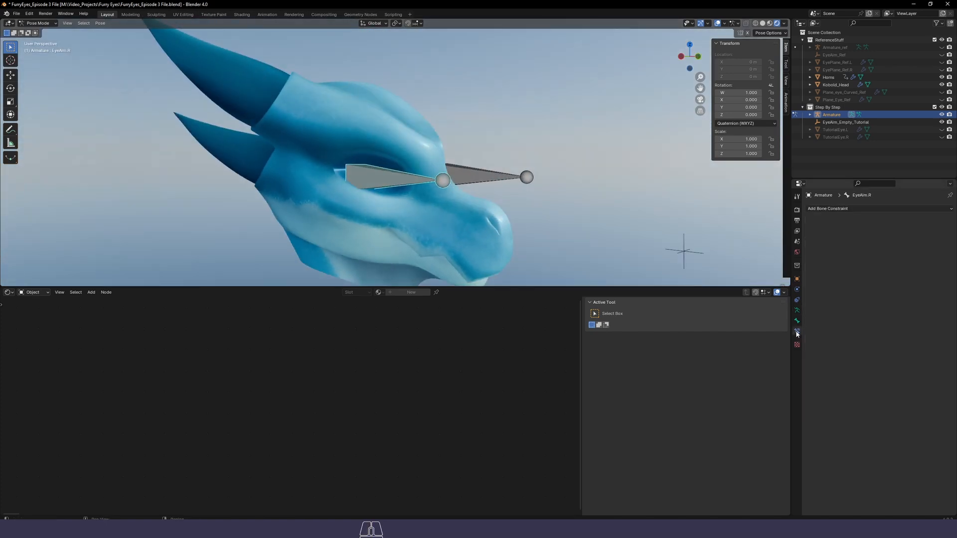
pyautogui.click(842, 209)
pyautogui.click(883, 239)
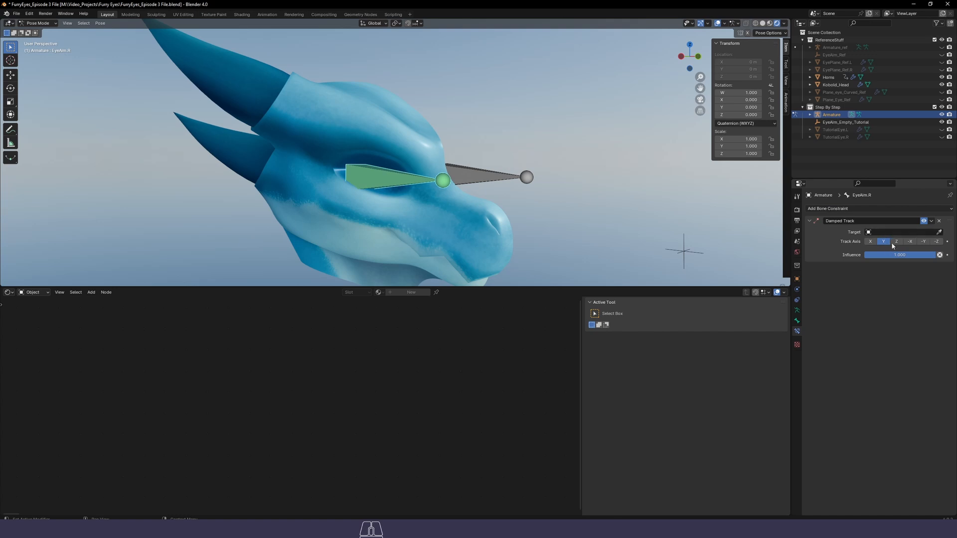
# Set EyeAim_Empty_Tutorial as the target of the EyeAim.R bone's Damped Track constraint
pyautogui.click(901, 232)
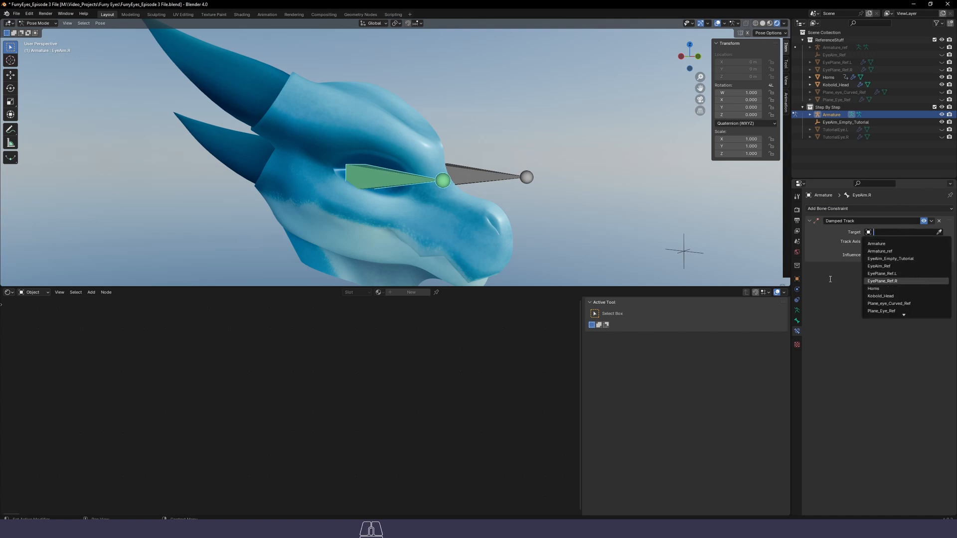
pyautogui.click(941, 231)
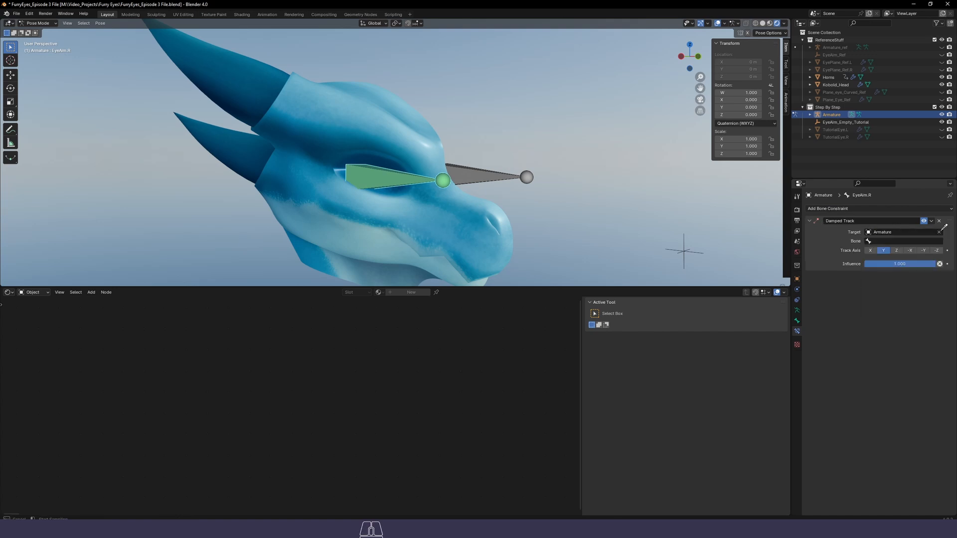
pyautogui.click(687, 253)
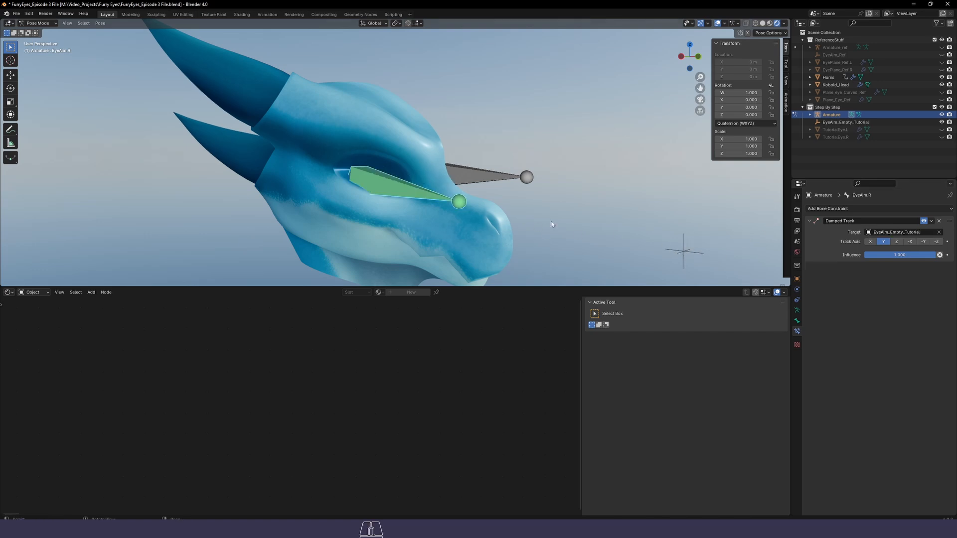
pyautogui.moveTo(552, 222); pyautogui.dragTo(526, 221, button='middle')
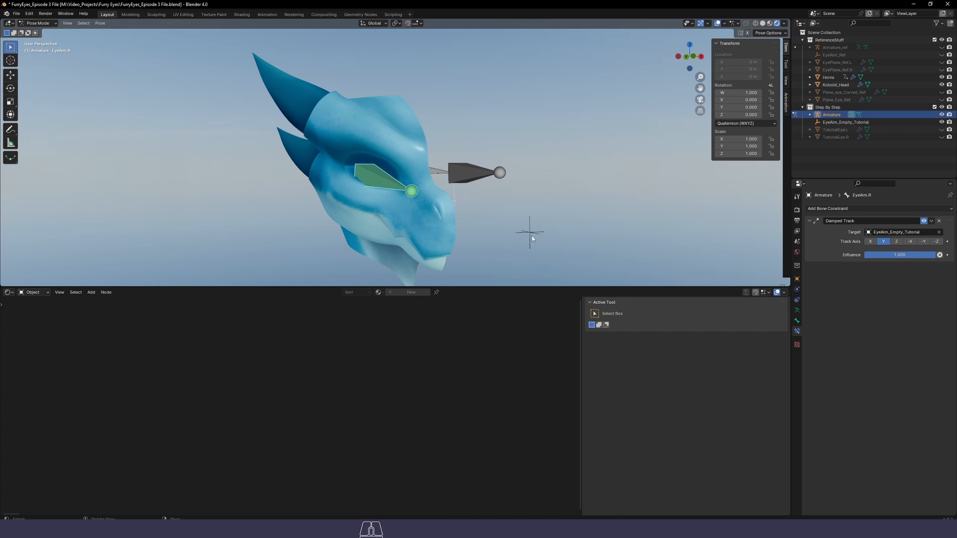
# Test the tracking by moving EyeAim_Empty_Tutorial freely in Object Mode, and undo the move
pyautogui.click(38, 23)
pyautogui.click(36, 31)
pyautogui.click(531, 233)
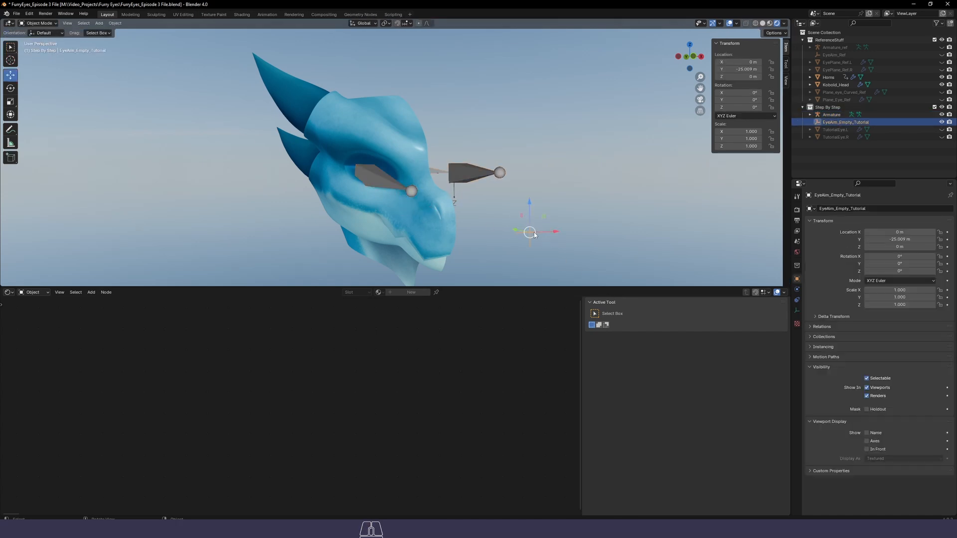
pyautogui.moveTo(534, 234); pyautogui.dragTo(561, 247, button='middle')
pyautogui.press('g')
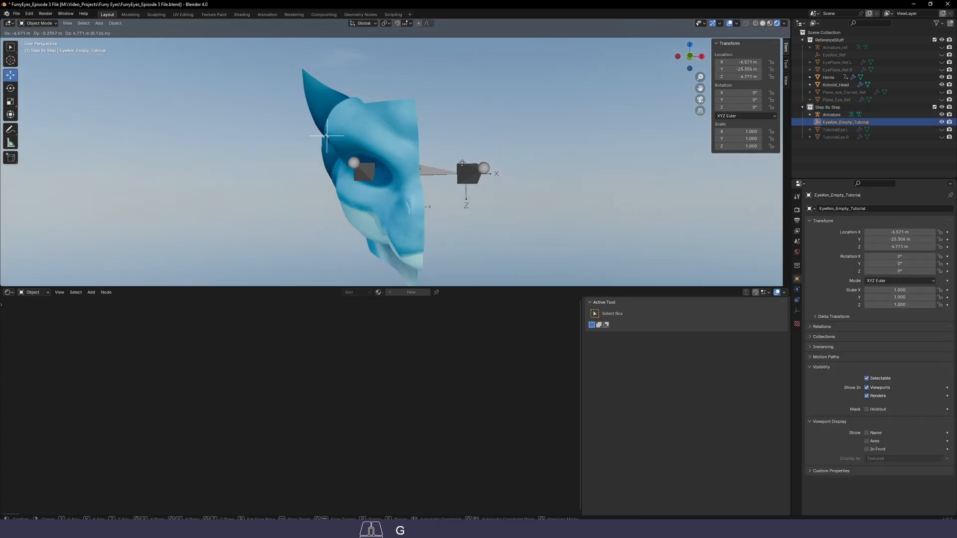
pyautogui.click(392, 174)
pyautogui.hotkey('ctrl', 'z')
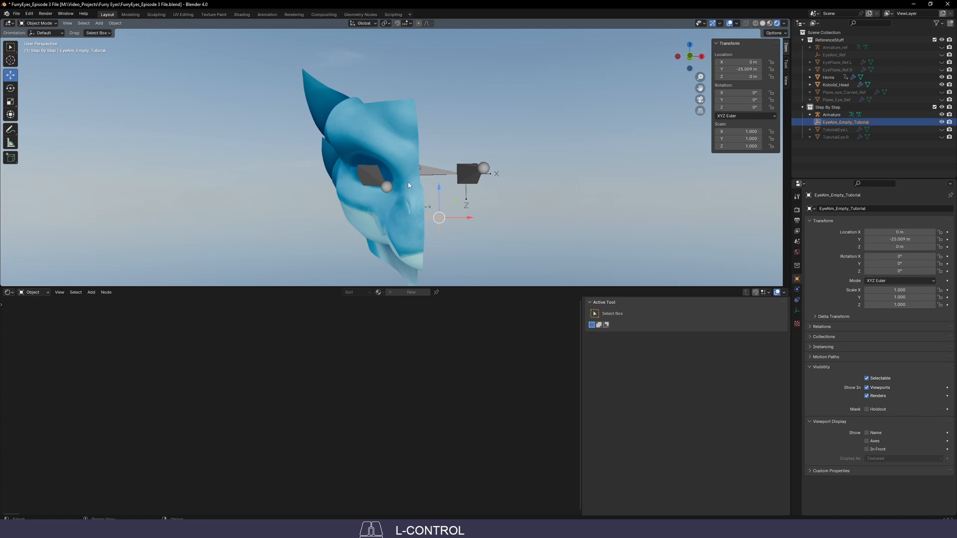
# Return the armature to Pose Mode and select the EyeAim.L bone
pyautogui.click(387, 186)
pyautogui.click(38, 23)
pyautogui.click(38, 48)
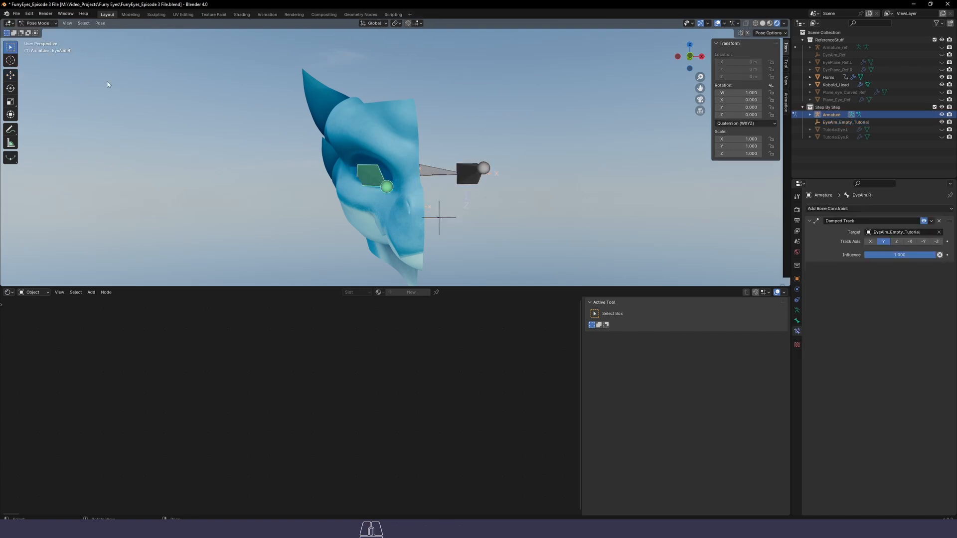
pyautogui.click(465, 173)
pyautogui.moveTo(464, 174); pyautogui.dragTo(908, 217, button='middle')
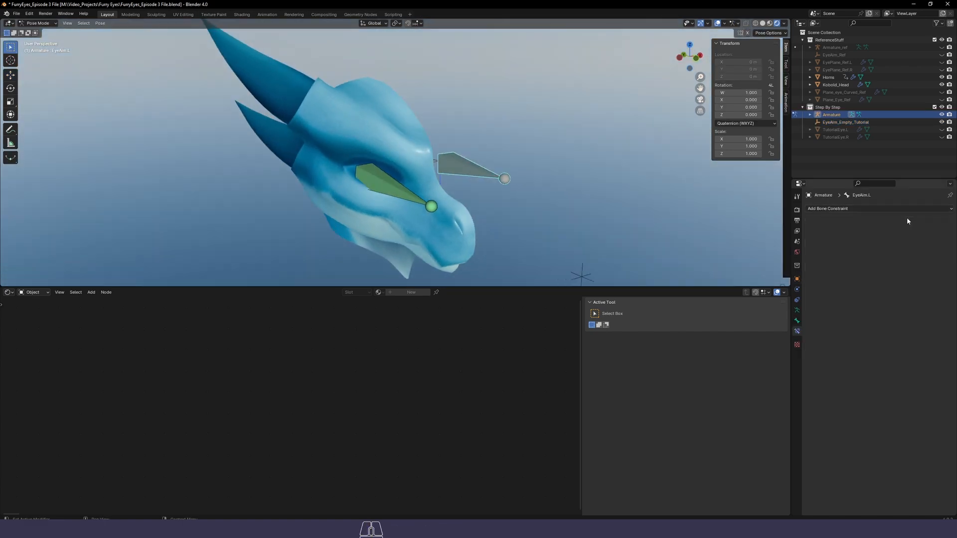
# Add a Damped Track constraint to the EyeAim.L bone with EyeAim_Empty_Tutorial as its target
pyautogui.click(840, 209)
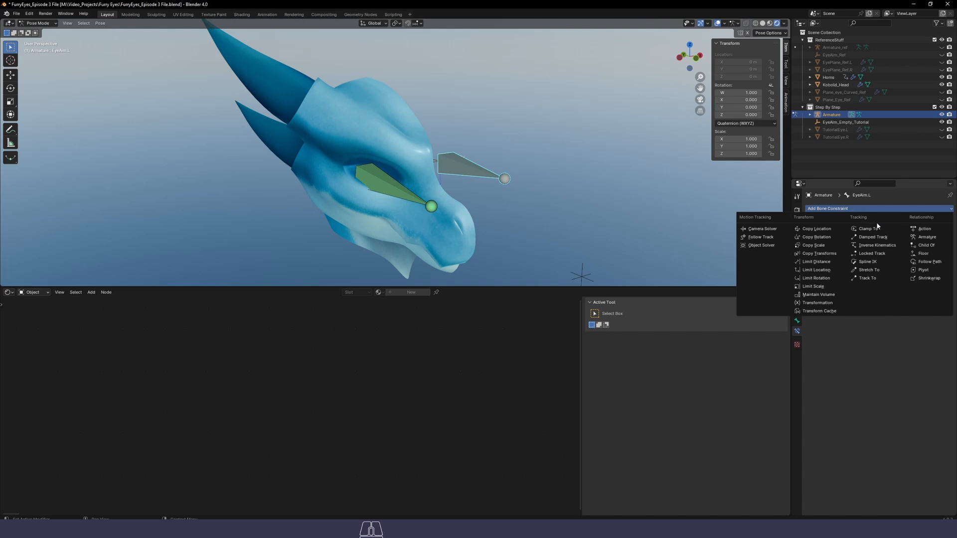
pyautogui.click(874, 237)
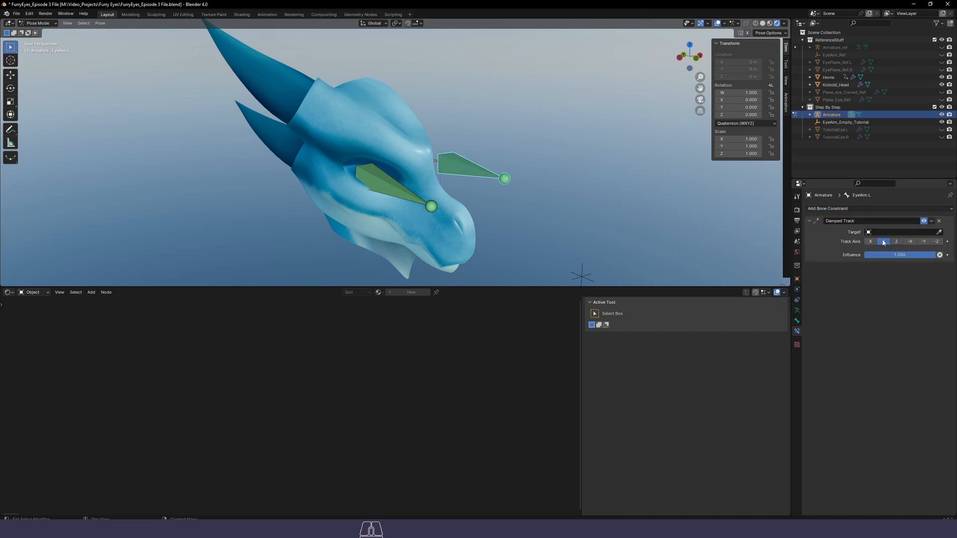
pyautogui.click(581, 275)
pyautogui.moveTo(625, 228); pyautogui.dragTo(590, 220, button='middle')
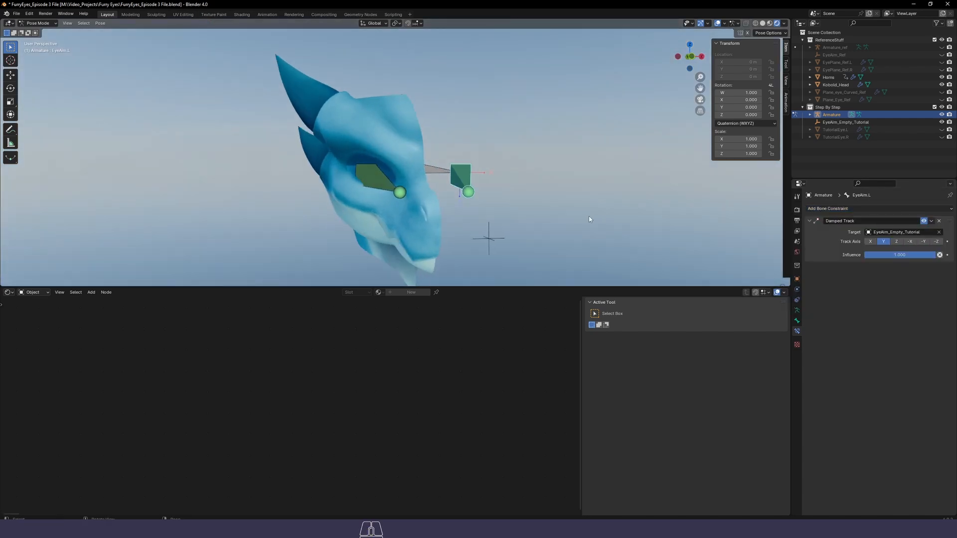
# Switch back to Object Mode and hide the tutorial Armature
pyautogui.hotkey('ctrl', 'Tab')
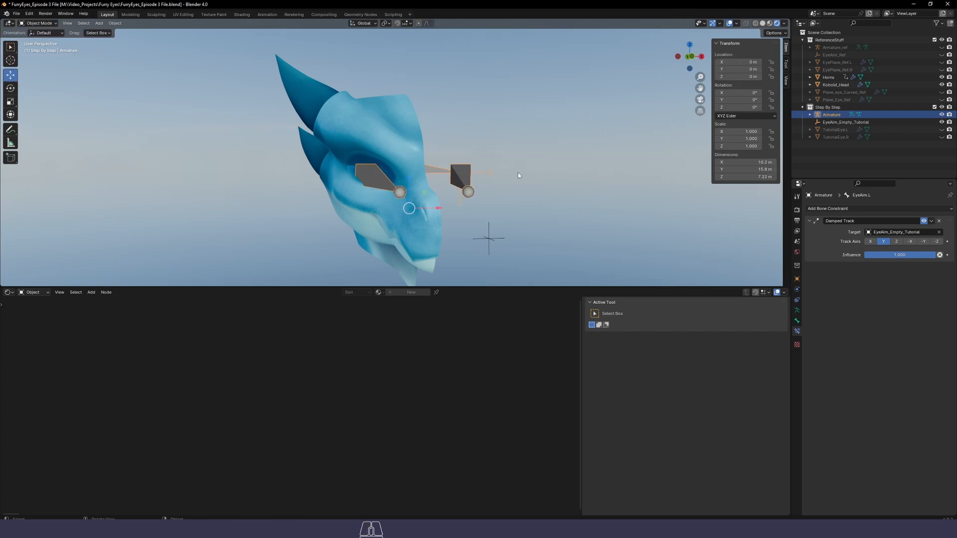
pyautogui.moveTo(519, 175); pyautogui.dragTo(443, 176, button='middle')
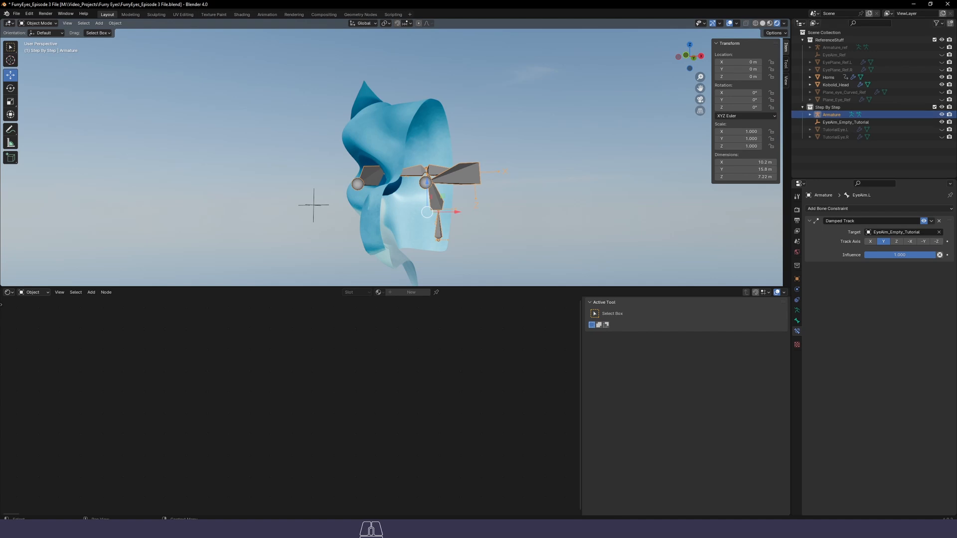
pyautogui.click(942, 115)
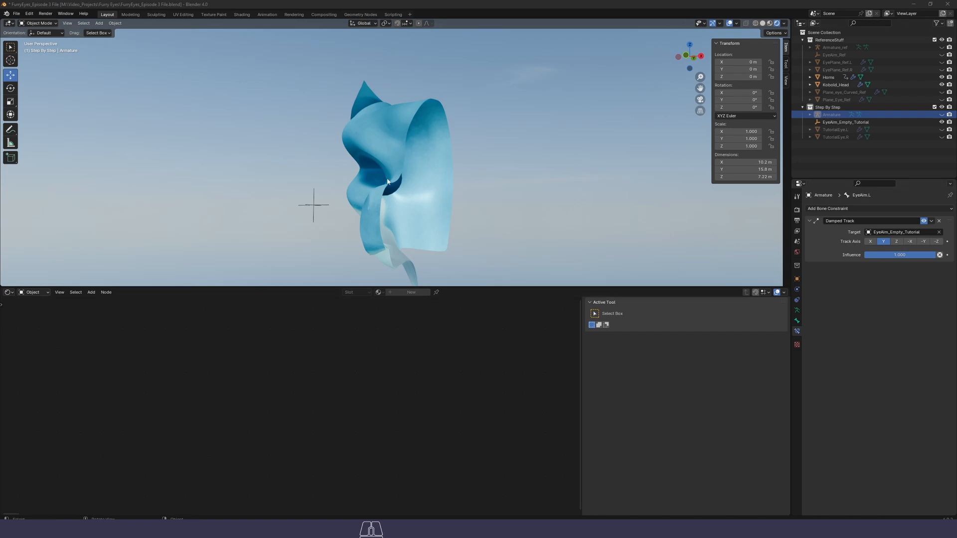
# Enable the viewport display of the Mirror modifier on Kobold_Head
pyautogui.click(836, 85)
pyautogui.click(797, 289)
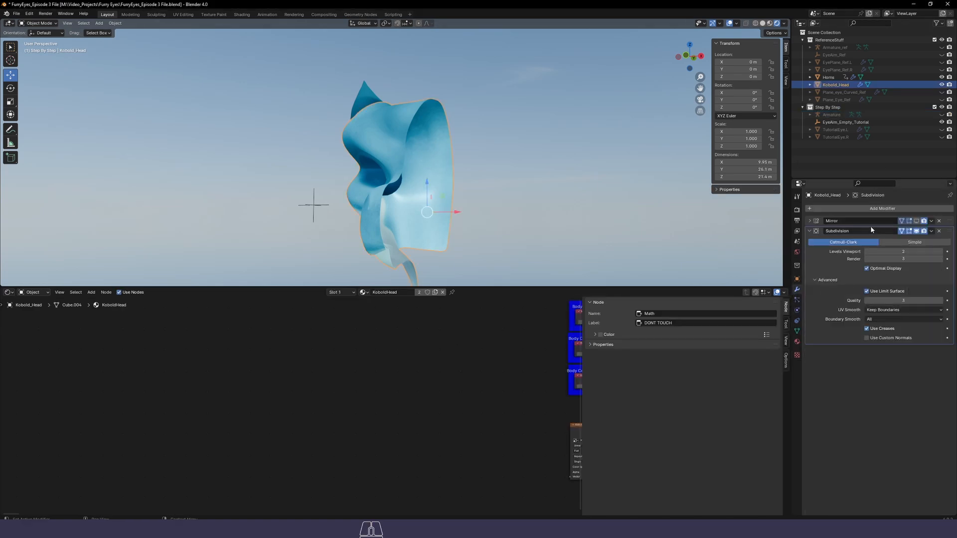
pyautogui.click(916, 221)
# Select the Horns object and enable its Mirror modifier in the viewport
pyautogui.click(364, 95)
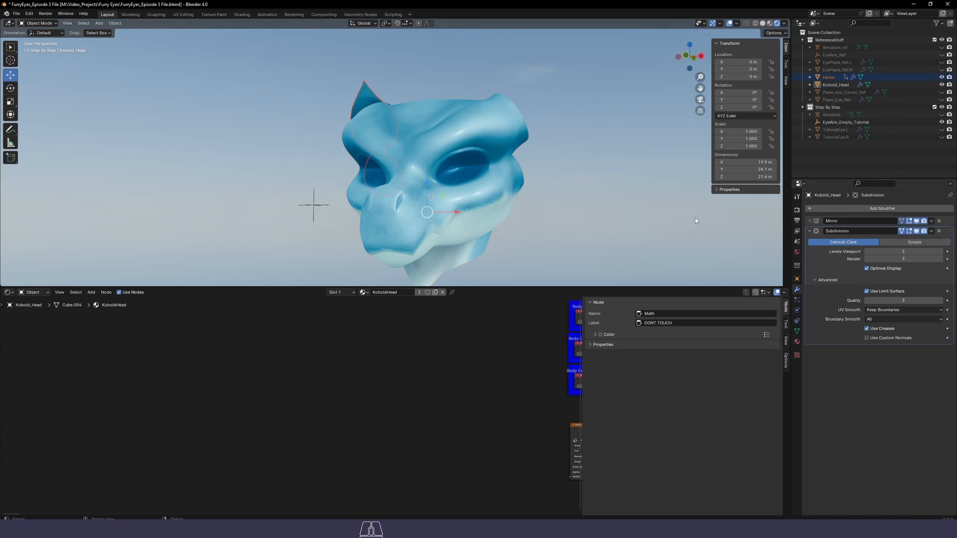
pyautogui.moveTo(695, 217); pyautogui.dragTo(369, 86, button='middle')
pyautogui.press('Tab')
pyautogui.press('Tab')
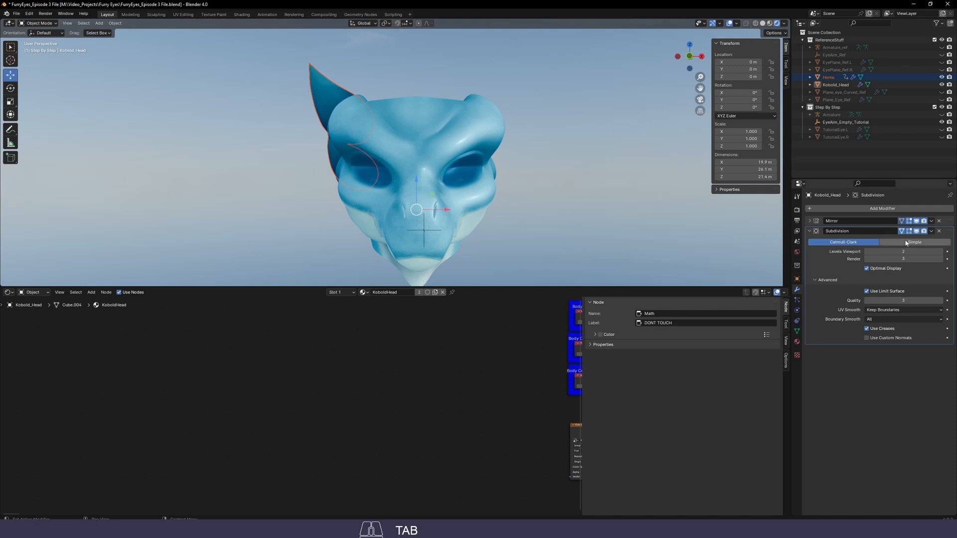
pyautogui.click(916, 221)
pyautogui.click(916, 221)
pyautogui.click(320, 95)
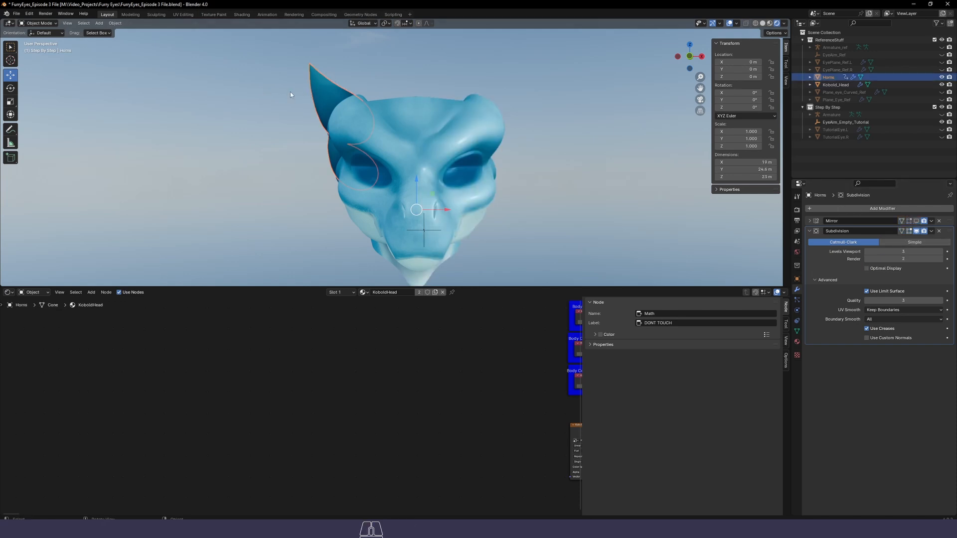
pyautogui.click(917, 221)
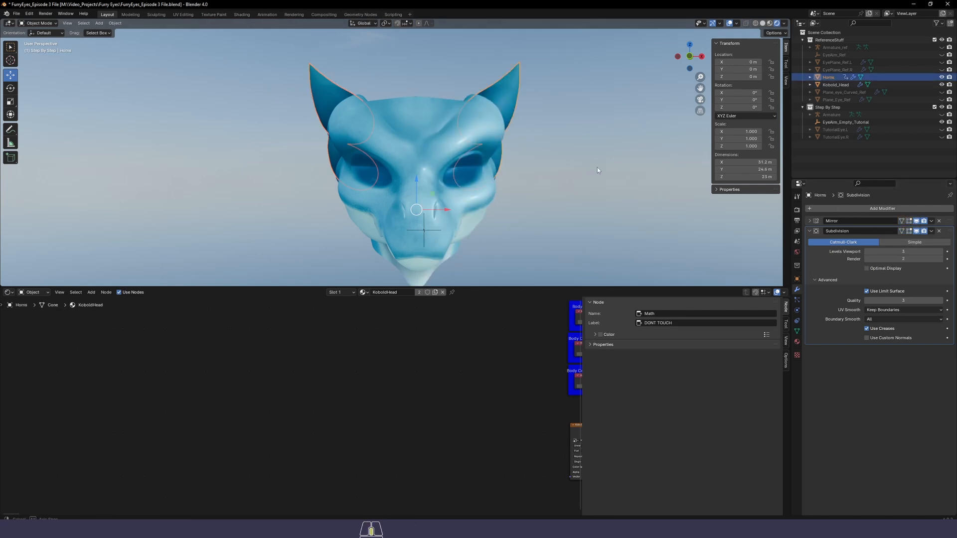
pyautogui.moveTo(597, 167); pyautogui.dragTo(575, 172, button='middle')
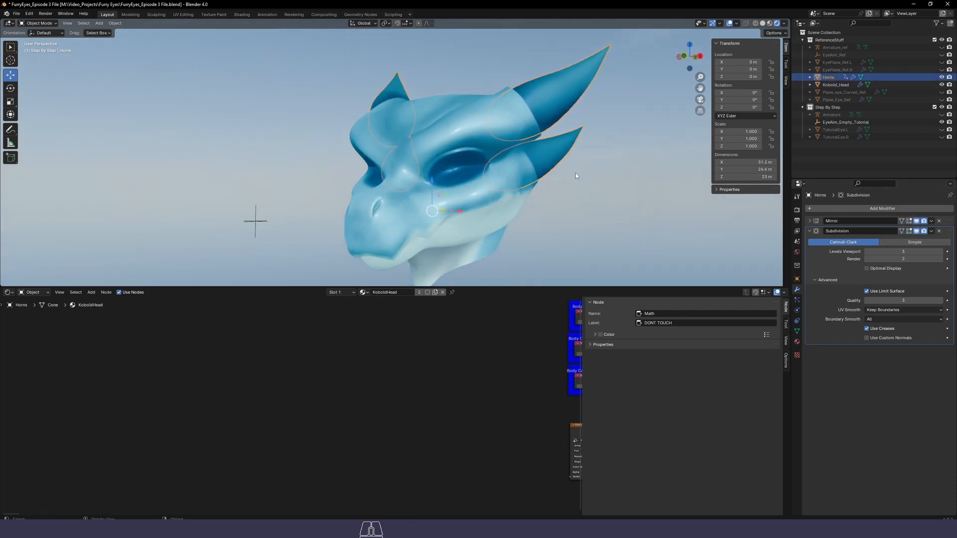
# Unhide the TutorialEye.L and TutorialEye.R objects and clear the selection
pyautogui.click(942, 130)
pyautogui.click(942, 137)
pyautogui.moveTo(540, 177); pyautogui.dragTo(519, 182, button='middle')
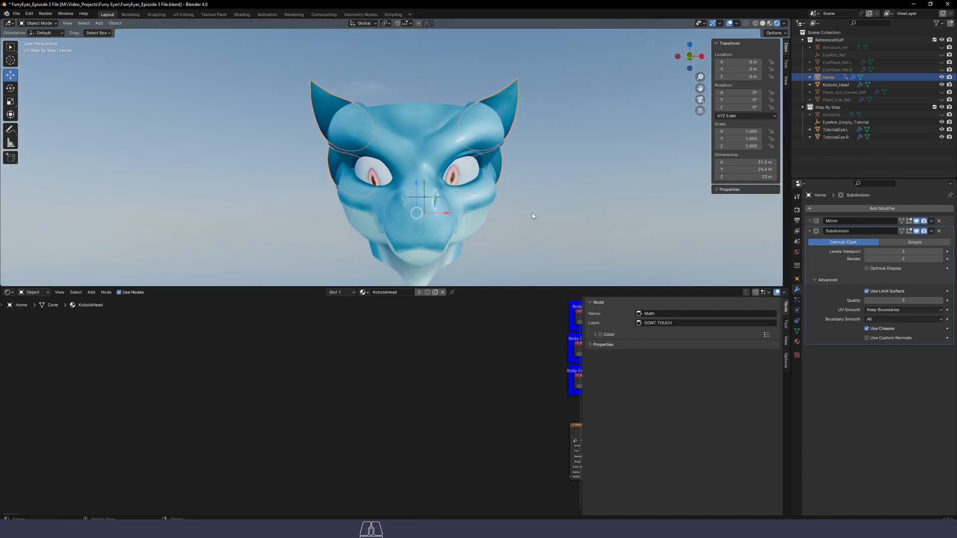
pyautogui.click(590, 218)
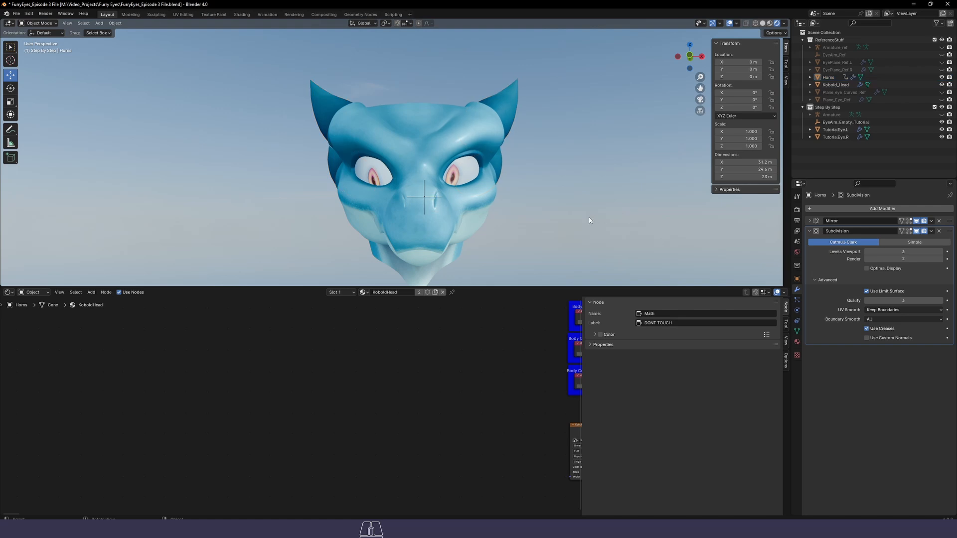
# Hide TutorialEye.L and select the TutorialEye.R eye plane to show its material nodes
pyautogui.moveTo(479, 217); pyautogui.dragTo(490, 213, button='middle')
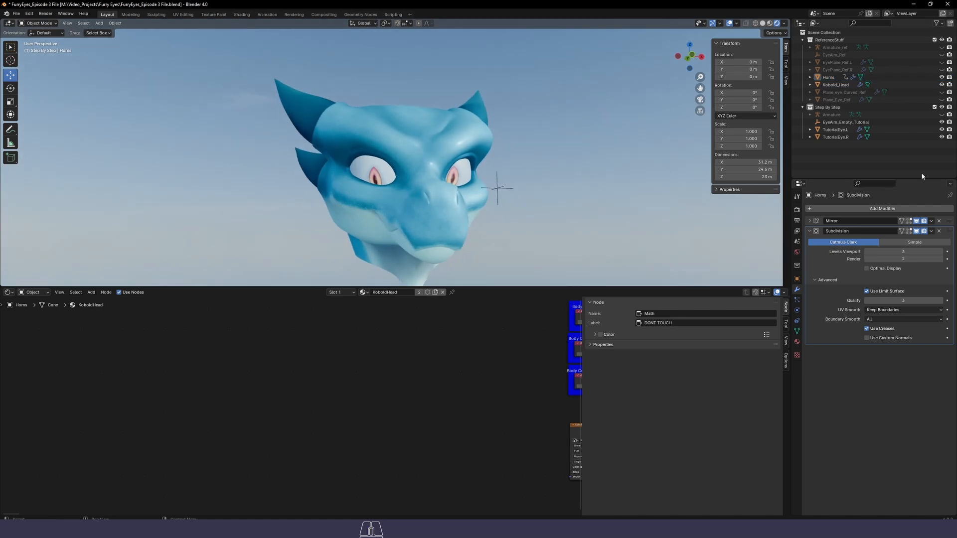
pyautogui.click(942, 129)
pyautogui.click(395, 186)
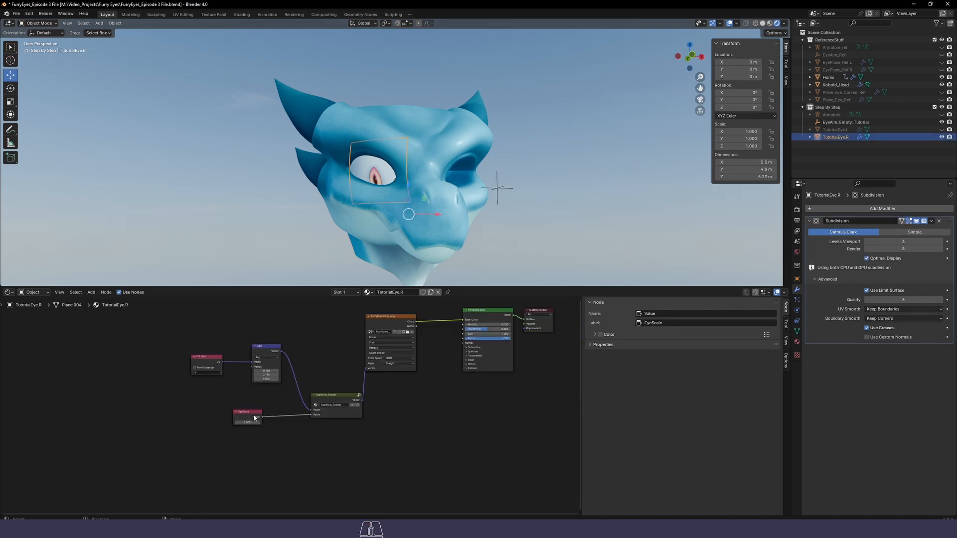
# Set the X and Y vector values of the Add node in the TutorialEye.R material to 0
pyautogui.scroll(3, 279, 399)
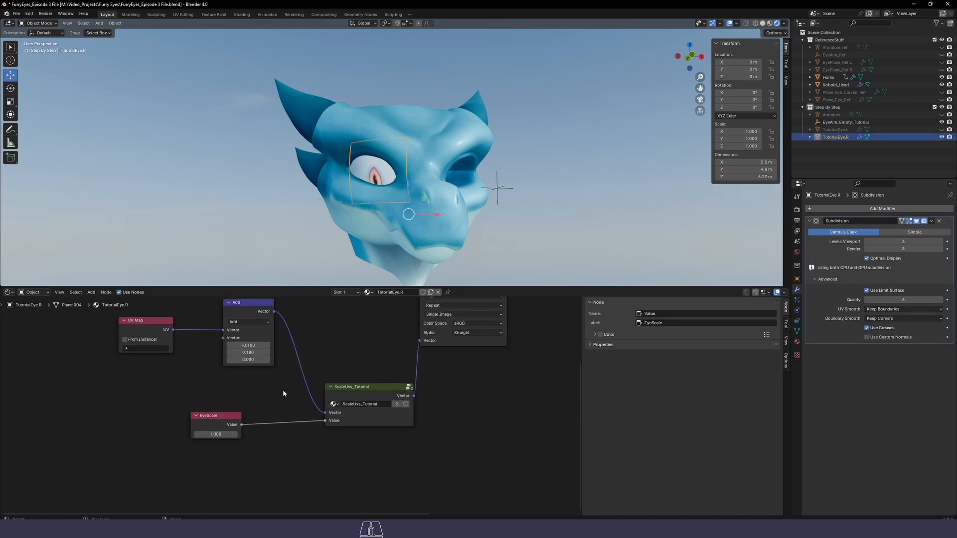
pyautogui.click(247, 344)
pyautogui.write('0')
pyautogui.click(249, 354)
pyautogui.click(250, 353)
pyautogui.write('0')
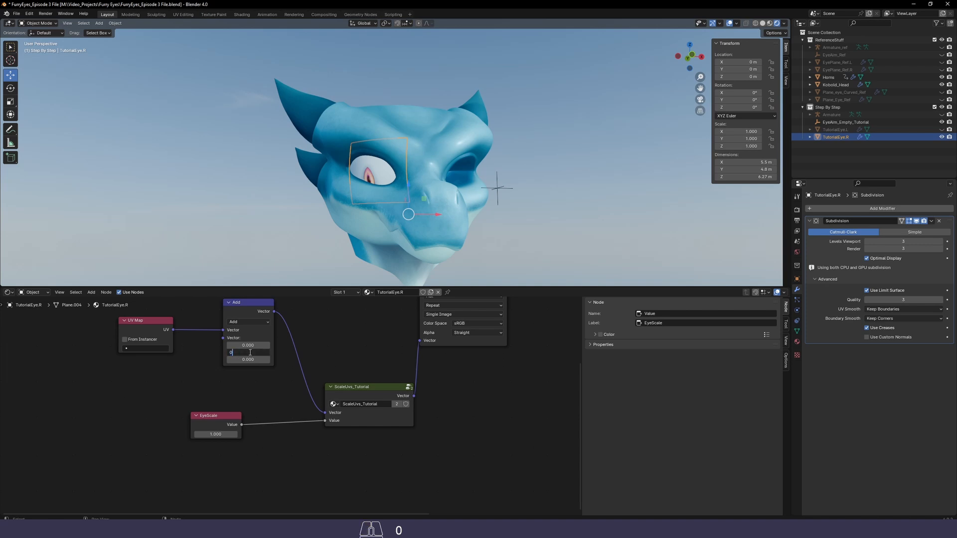
pyautogui.click(481, 408)
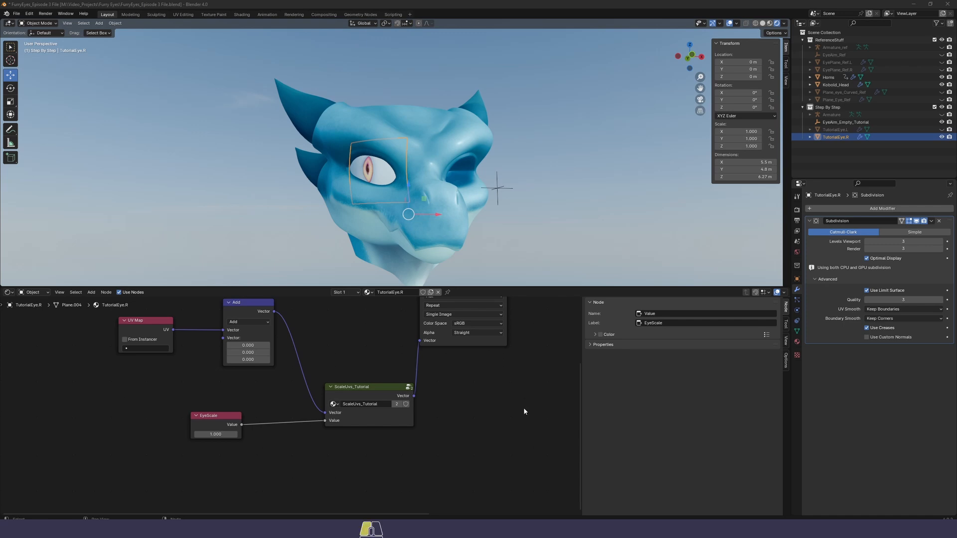
# Hide TutorialEye.R, then unhide and select the EyePlane_Ref.R reference eye
pyautogui.moveTo(568, 287); pyautogui.dragTo(567, 261)
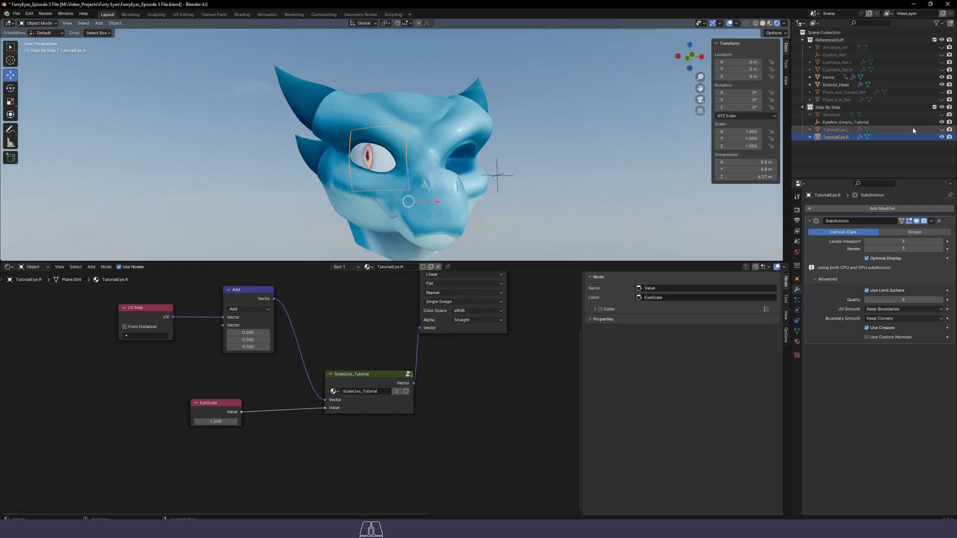
pyautogui.click(942, 137)
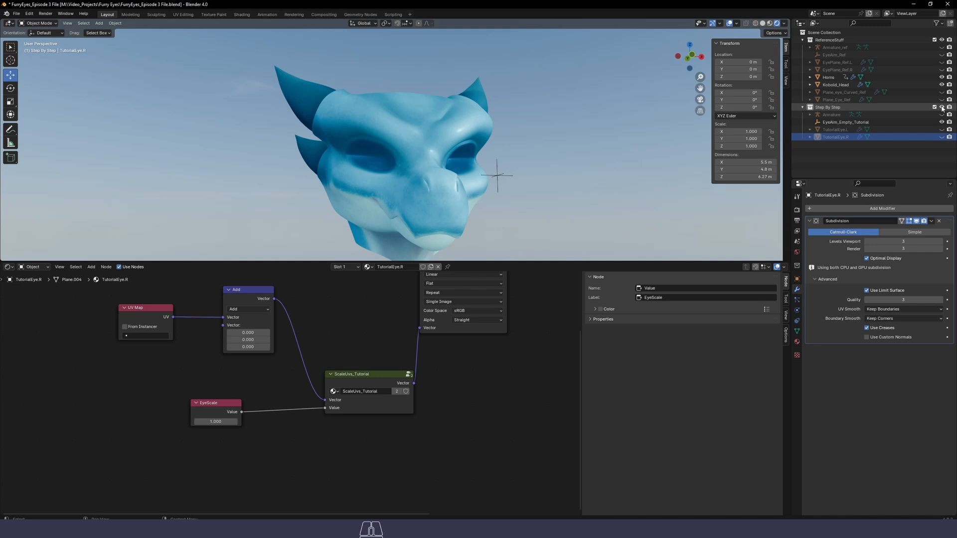
pyautogui.click(942, 70)
pyautogui.click(837, 70)
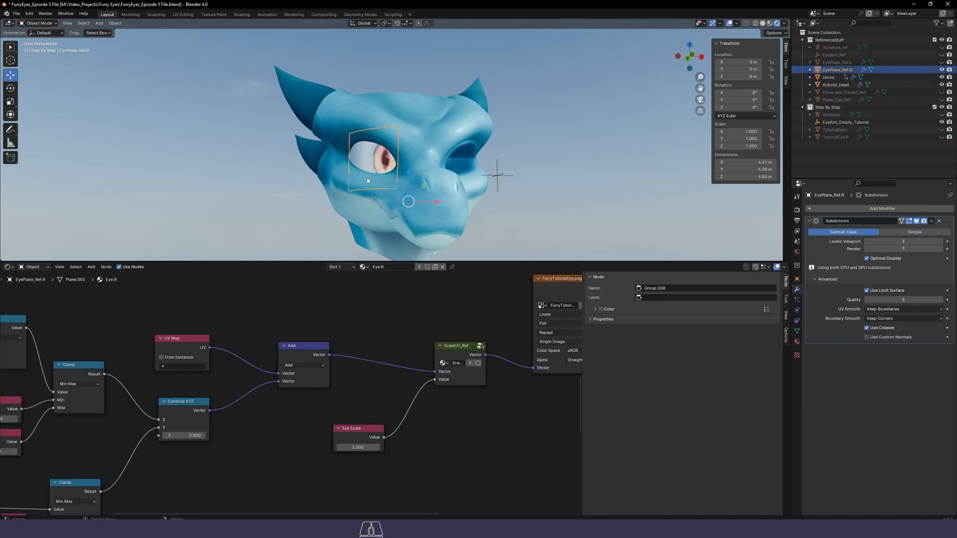
# Enlarge the shader editor to fit the whole Eye.R node tree and select the second node chain from UV Map to Material Output
pyautogui.scroll(-6, 402, 367)
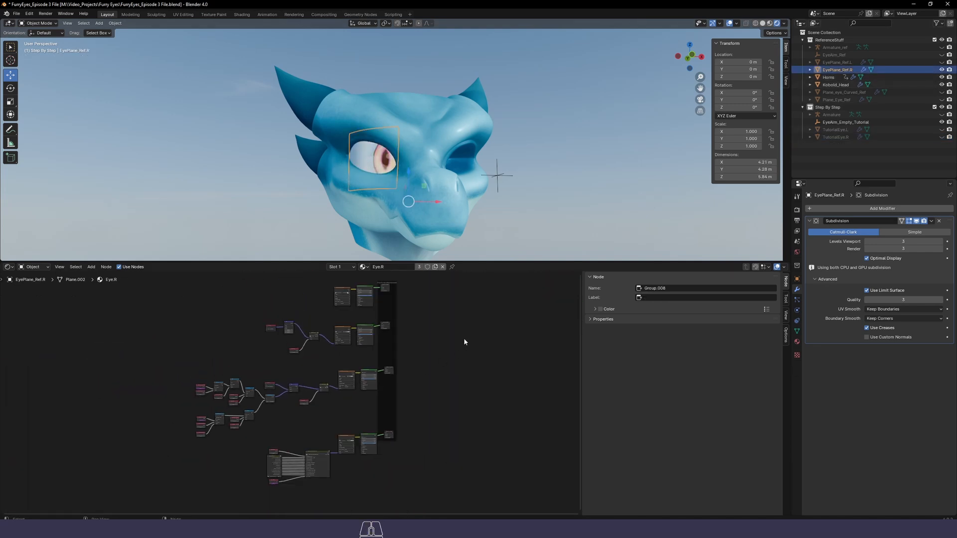
pyautogui.moveTo(507, 262); pyautogui.dragTo(512, 47)
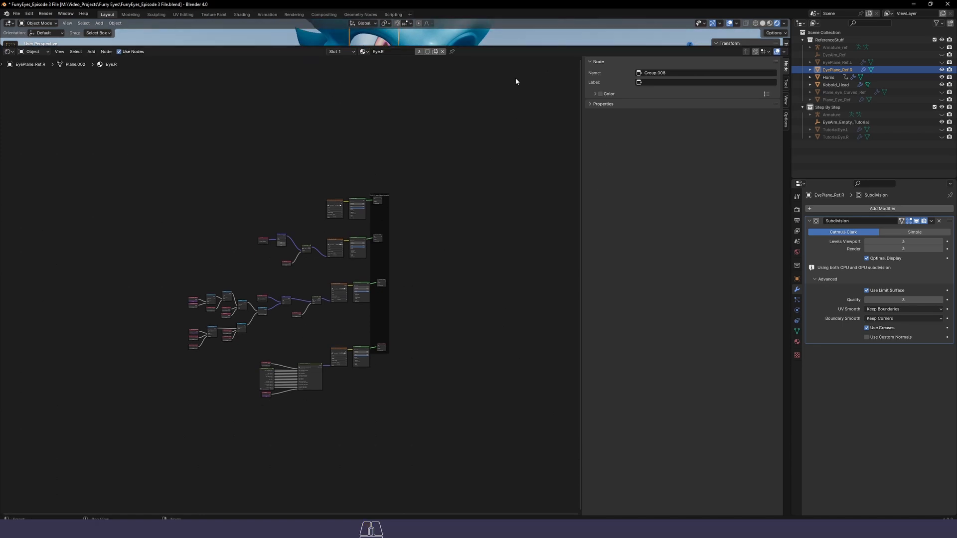
pyautogui.scroll(6, 484, 240)
pyautogui.moveTo(484, 243); pyautogui.dragTo(524, 226, button='middle')
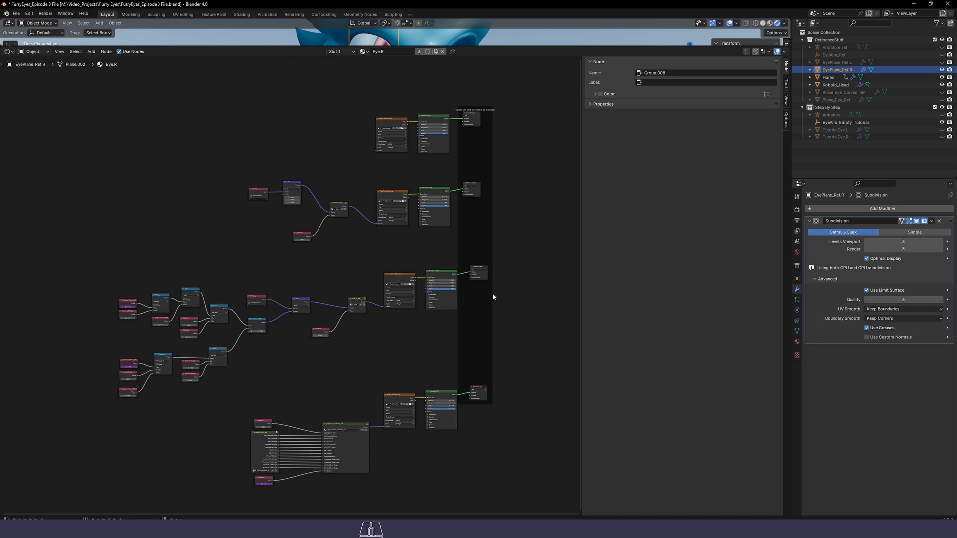
pyautogui.moveTo(522, 258); pyautogui.dragTo(230, 165)
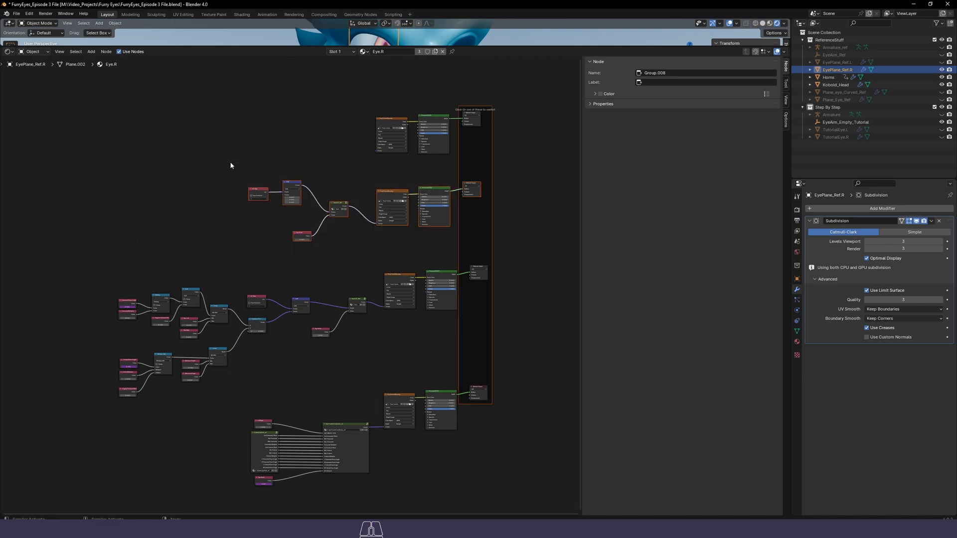
# Shrink the shader editor to reveal the head in the 3D viewport, and activate the third node chain's Material Output
pyautogui.scroll(3, 444, 177)
pyautogui.click(560, 175)
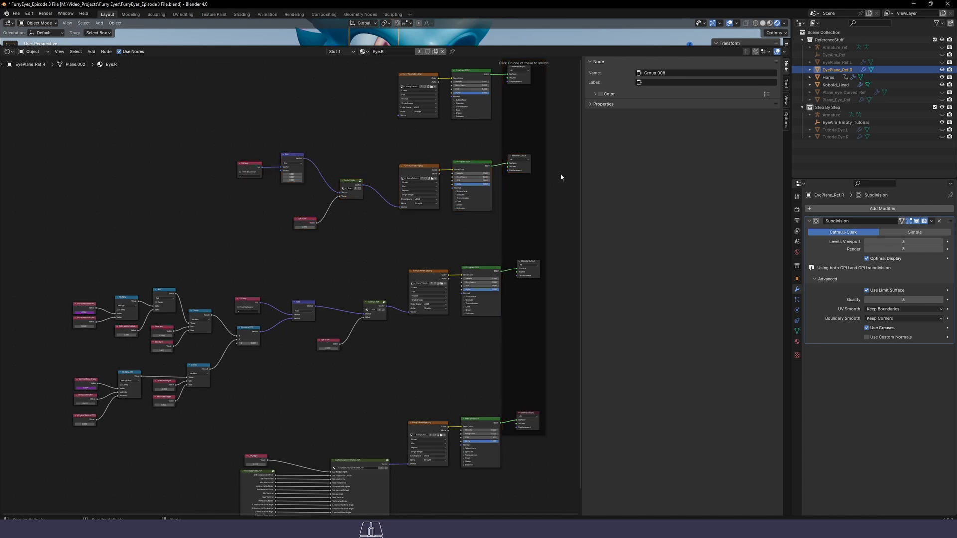
pyautogui.moveTo(580, 46); pyautogui.dragTo(544, 167)
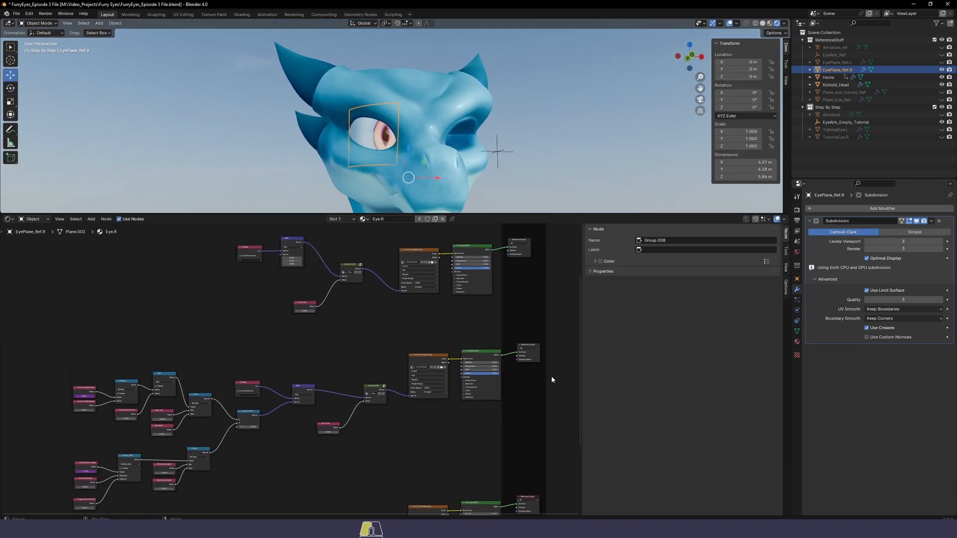
pyautogui.click(528, 348)
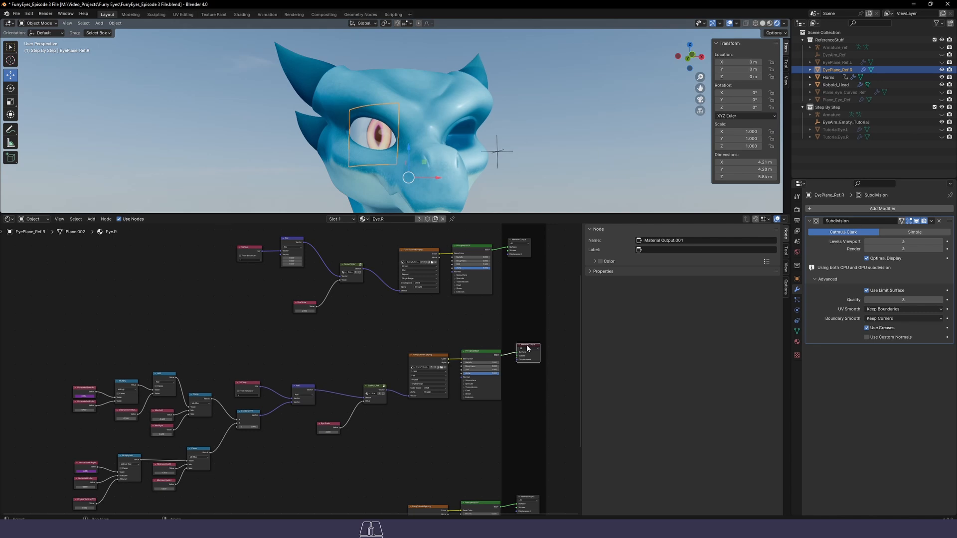
pyautogui.press('KP_Decimal')
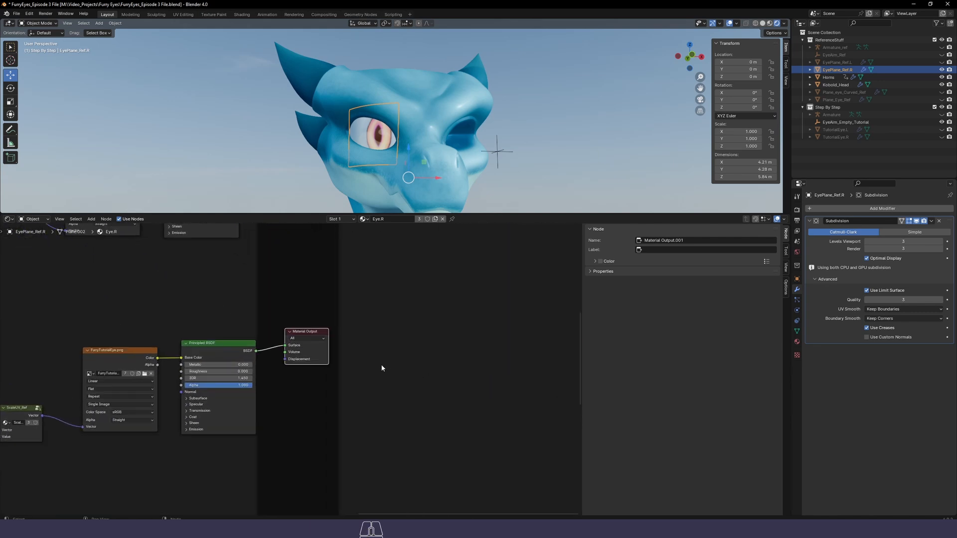
# Activate the second chain's Material Output, try shifting the eye with its Add node's X value, and undo the shift
pyautogui.moveTo(367, 275); pyautogui.dragTo(493, 435, button='middle')
pyautogui.click(304, 281)
pyautogui.scroll(-5, 355, 339)
pyautogui.click(313, 331)
pyautogui.scroll(-5, 403, 347)
pyautogui.scroll(3, 432, 375)
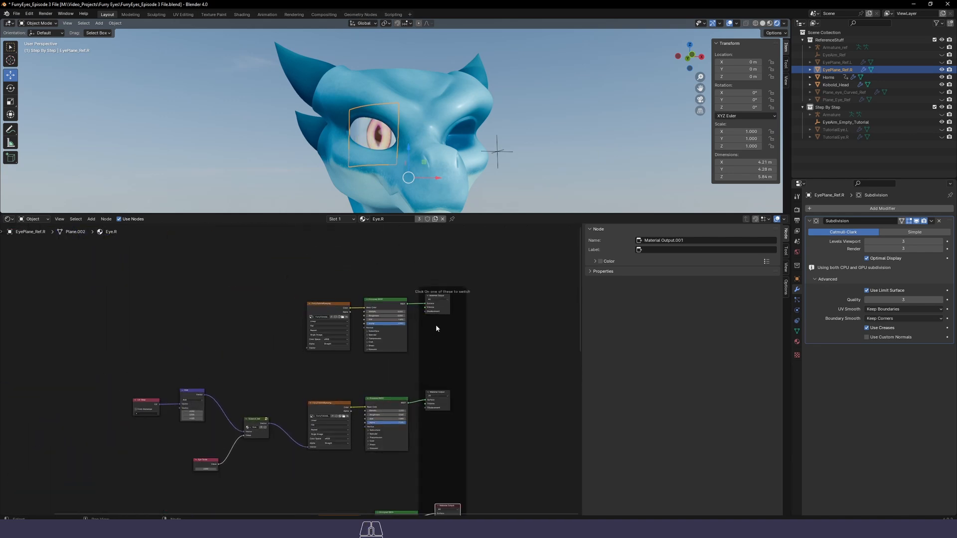
pyautogui.click(437, 396)
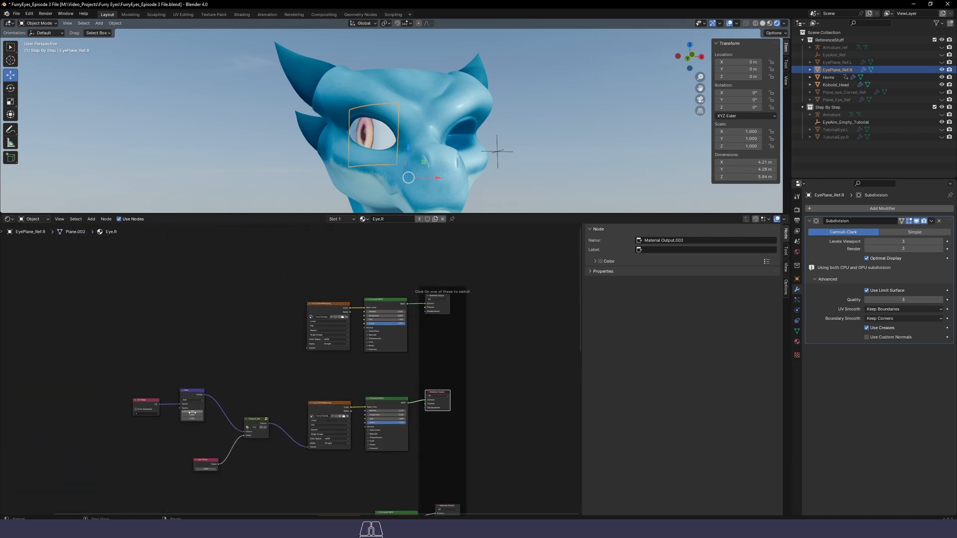
pyautogui.moveTo(193, 413)
pyautogui.mouseDown()
pyautogui.moveTo(214, 413)
pyautogui.moveTo(185, 413)
pyautogui.moveTo(200, 413)
pyautogui.mouseUp()
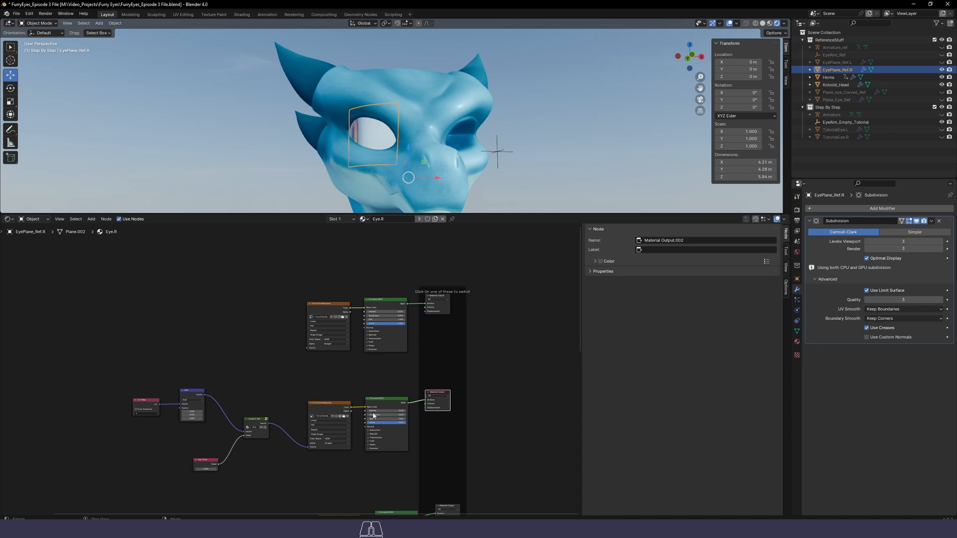
pyautogui.hotkey('ctrl', 'z')
# Select the third node chain in the Eye.R tree and make its Material Output the active one
pyautogui.moveTo(502, 444); pyautogui.dragTo(534, 271, button='middle')
pyautogui.scroll(-2, 534, 271)
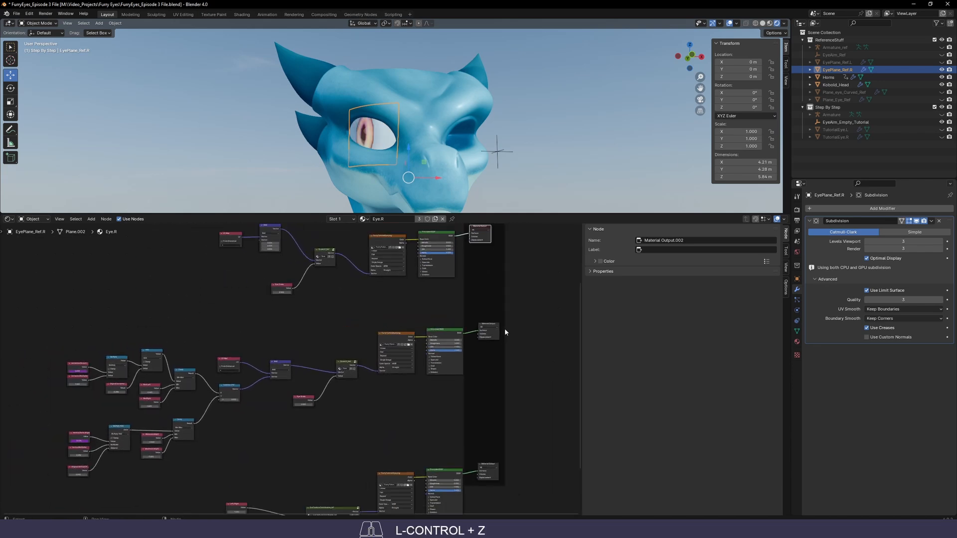
pyautogui.moveTo(505, 333); pyautogui.dragTo(548, 308, button='middle')
pyautogui.moveTo(564, 402); pyautogui.dragTo(104, 301)
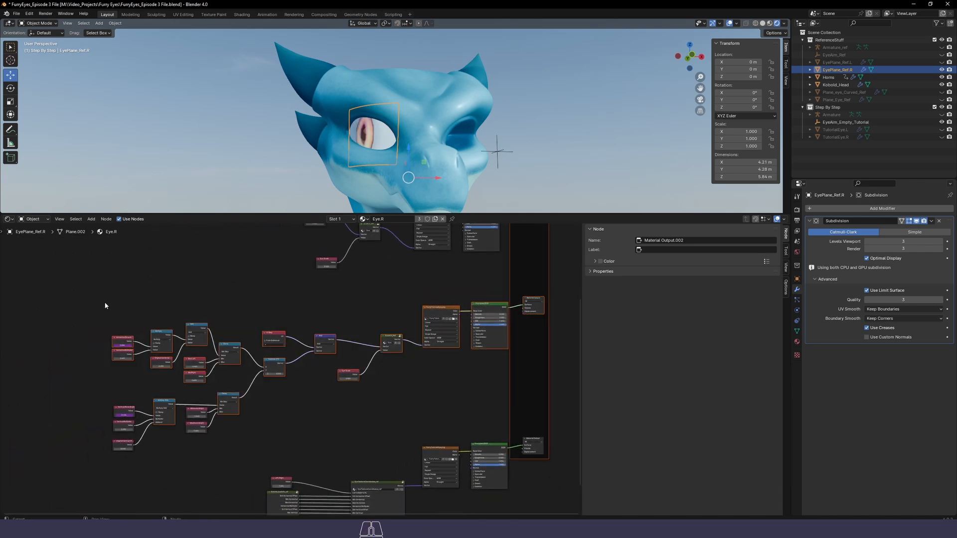
pyautogui.click(482, 423)
pyautogui.click(534, 300)
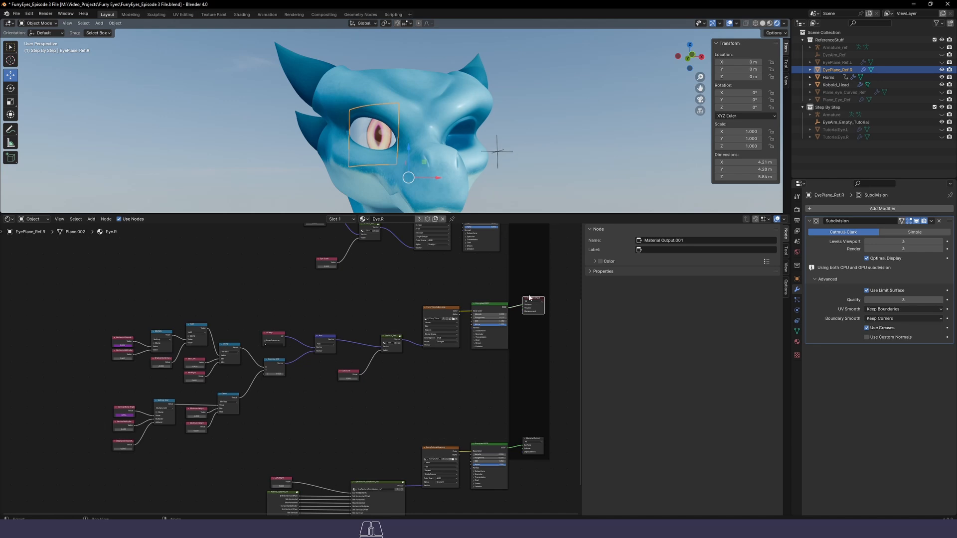
# Unhide and select the EyeAim_Ref empty, and test-move it around the head to see the eye follow
pyautogui.click(942, 55)
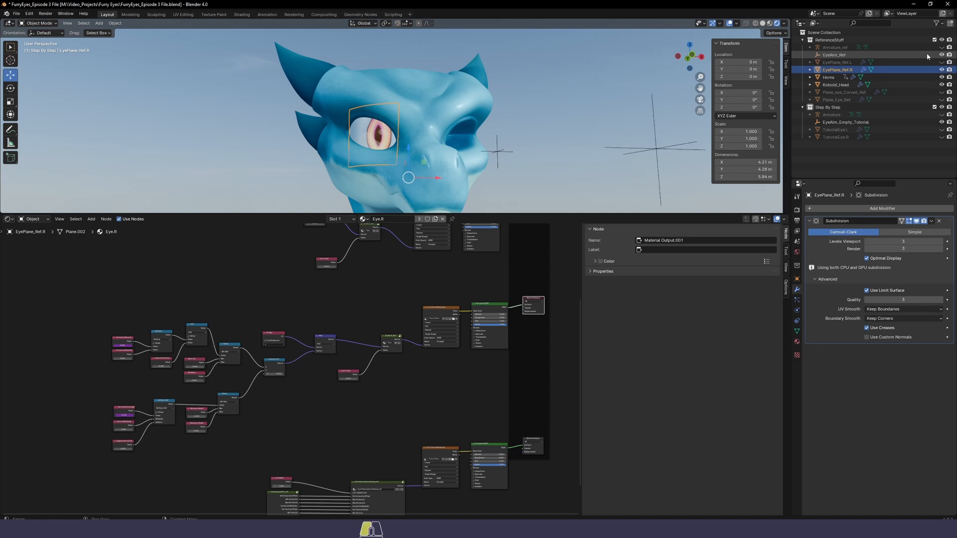
pyautogui.click(847, 56)
pyautogui.scroll(-3, 536, 152)
pyautogui.moveTo(534, 152); pyautogui.dragTo(530, 159, button='middle')
pyautogui.press('g')
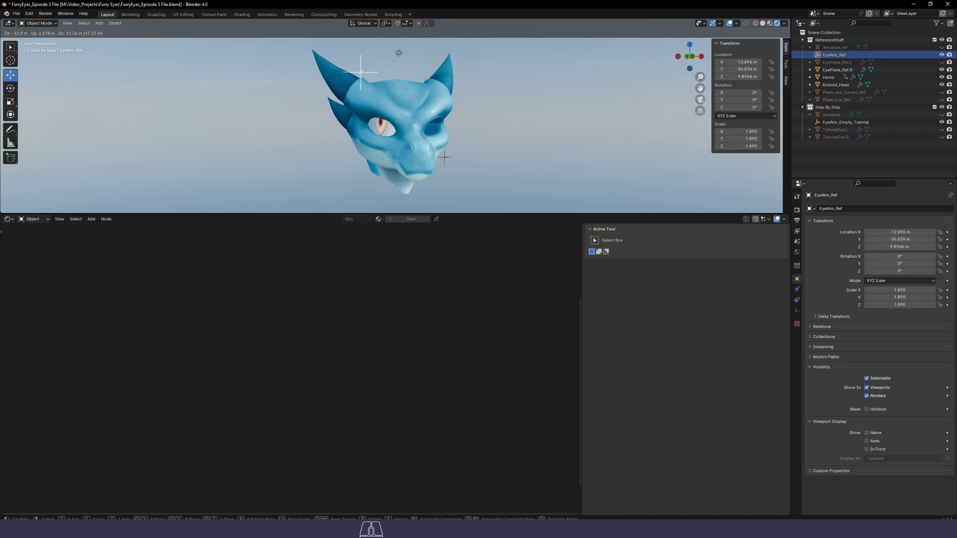
pyautogui.click(594, 100)
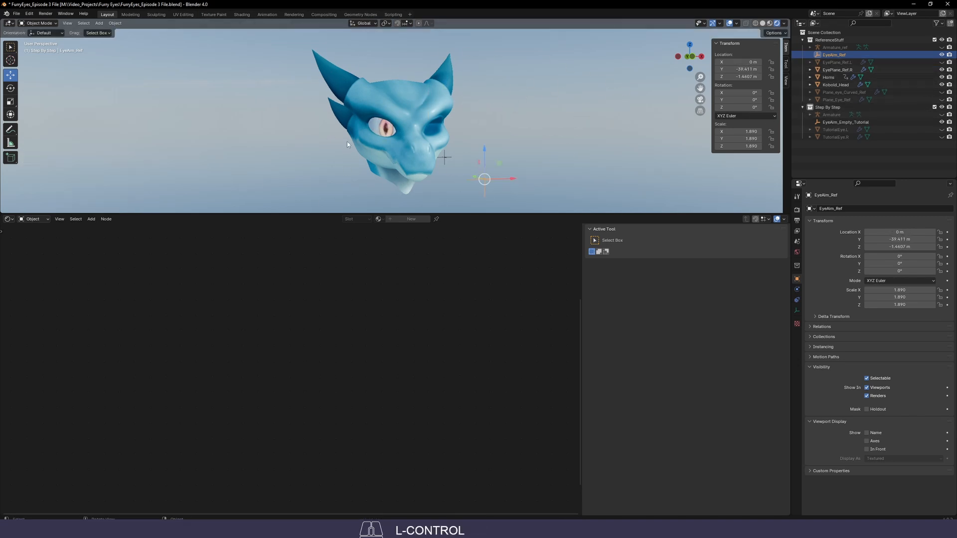
# Select the EyePlane_Ref.R eye and box-select the lowest chain of Eye.R nodes, which uses the large node groups
pyautogui.click(381, 129)
pyautogui.scroll(-2, 411, 408)
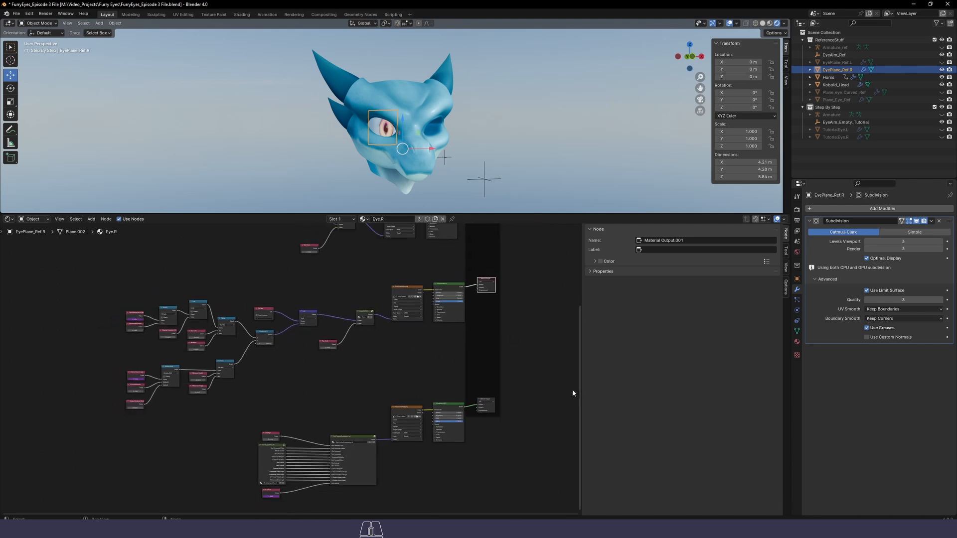
pyautogui.moveTo(515, 448); pyautogui.dragTo(508, 385, button='middle')
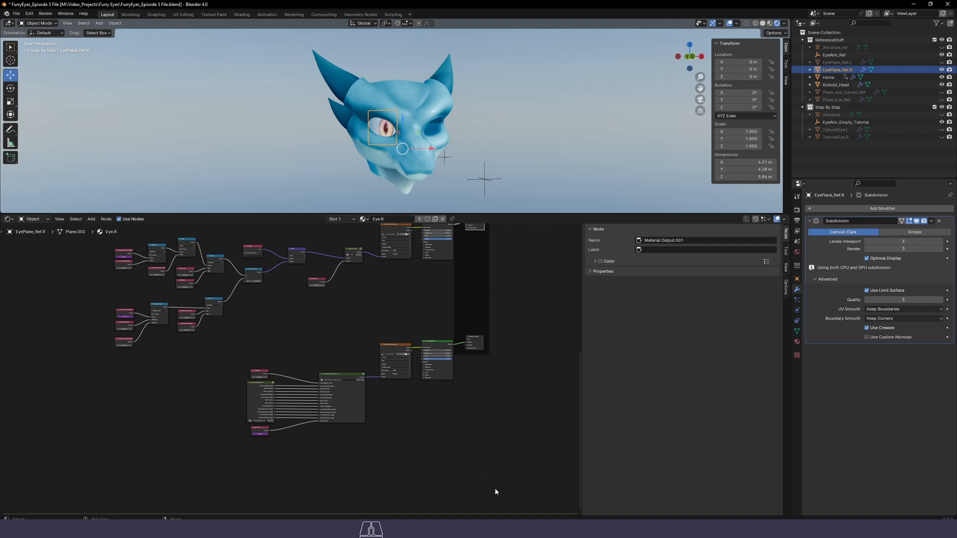
pyautogui.moveTo(509, 495); pyautogui.dragTo(243, 330)
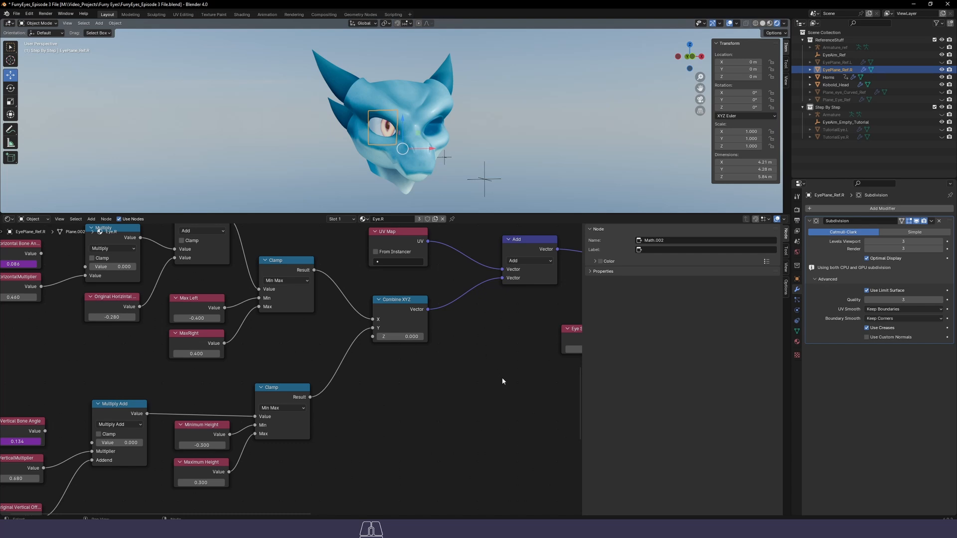
# Compare the second chain's Add node with the third chain's Add node, examining the UV Map, Combine XYZ and ScaleUV_Ref connections
pyautogui.moveTo(441, 273); pyautogui.dragTo(359, 291, button='middle')
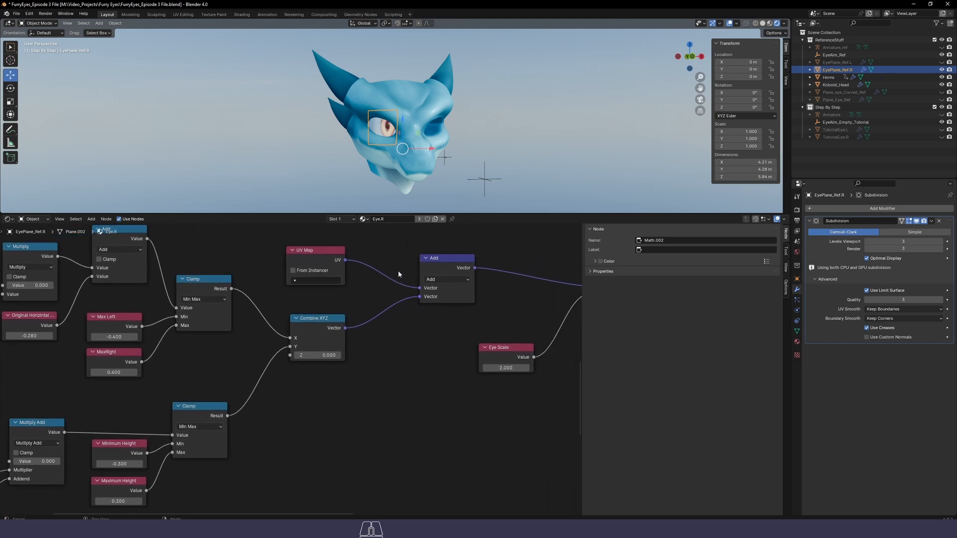
pyautogui.scroll(-3, 438, 277)
pyautogui.moveTo(447, 277); pyautogui.dragTo(474, 451, button='middle')
pyautogui.moveTo(469, 359); pyautogui.dragTo(267, 511, button='middle')
pyautogui.scroll(5, 291, 426)
pyautogui.moveTo(291, 427); pyautogui.dragTo(331, 426, button='middle')
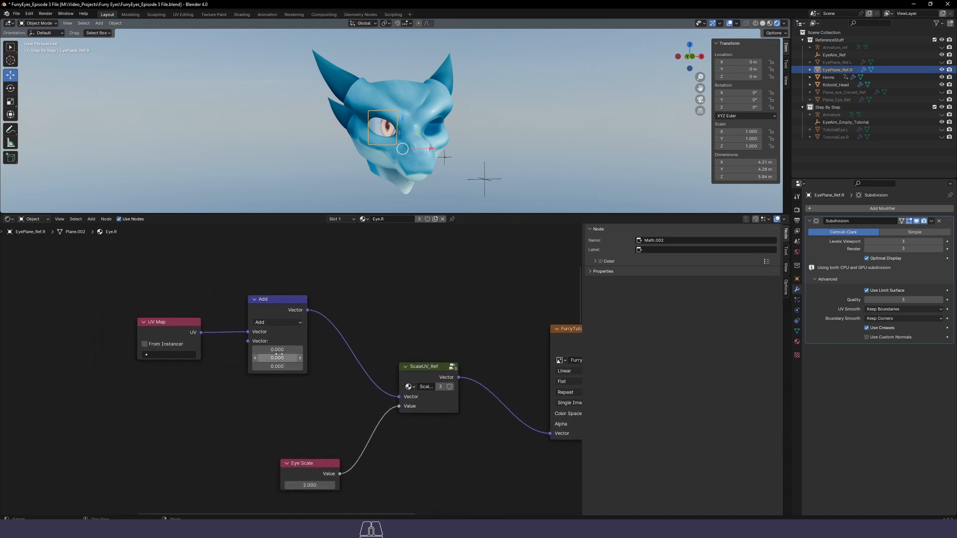
pyautogui.scroll(-1, 418, 453)
pyautogui.moveTo(418, 453); pyautogui.dragTo(418, 437, button='middle')
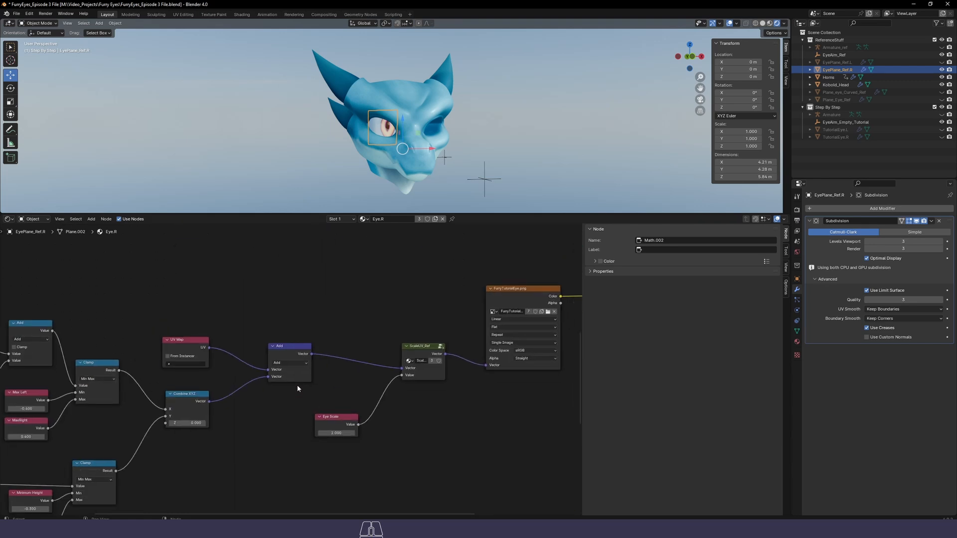
pyautogui.moveTo(260, 423); pyautogui.dragTo(360, 405, button='middle')
pyautogui.scroll(5, 391, 381)
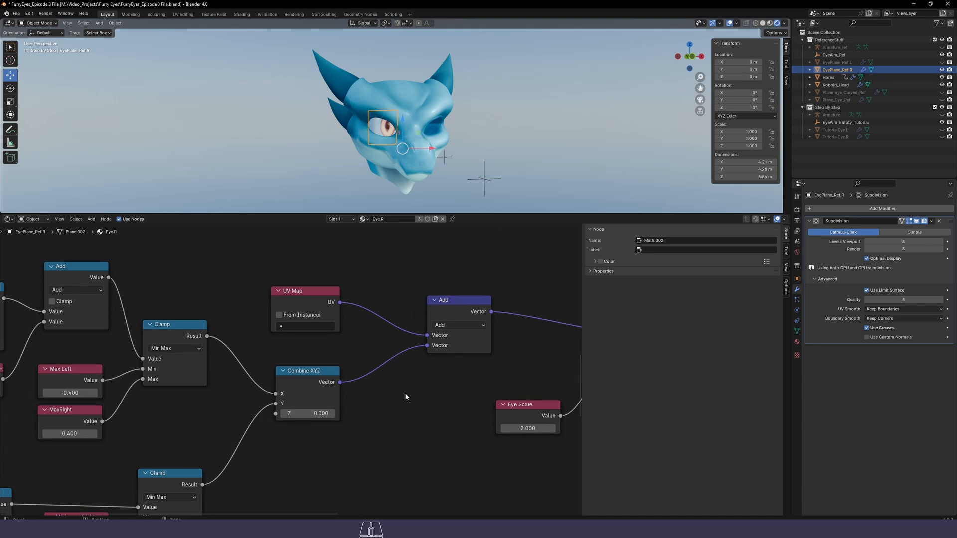
pyautogui.moveTo(405, 393); pyautogui.dragTo(480, 381, button='middle')
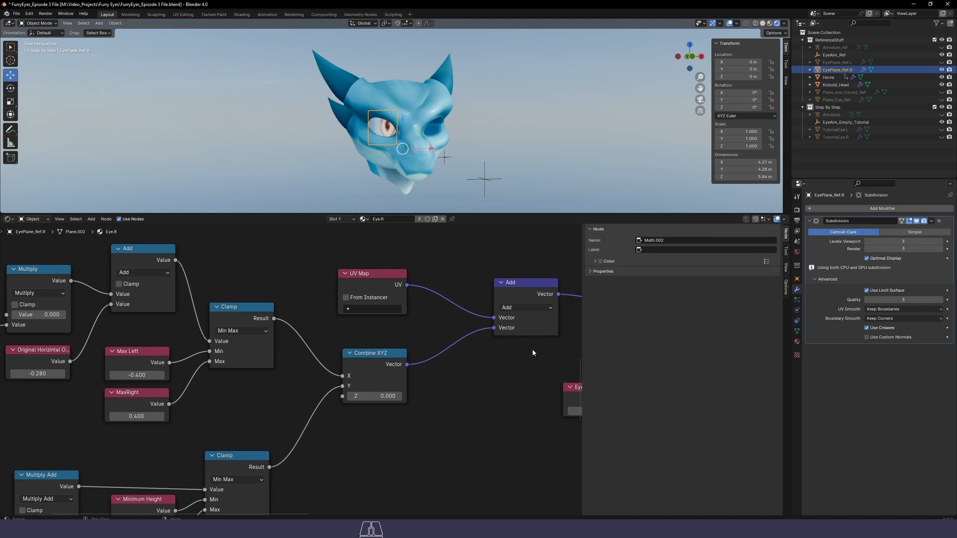
pyautogui.moveTo(410, 421); pyautogui.dragTo(462, 411, button='middle')
pyautogui.scroll(-2, 461, 410)
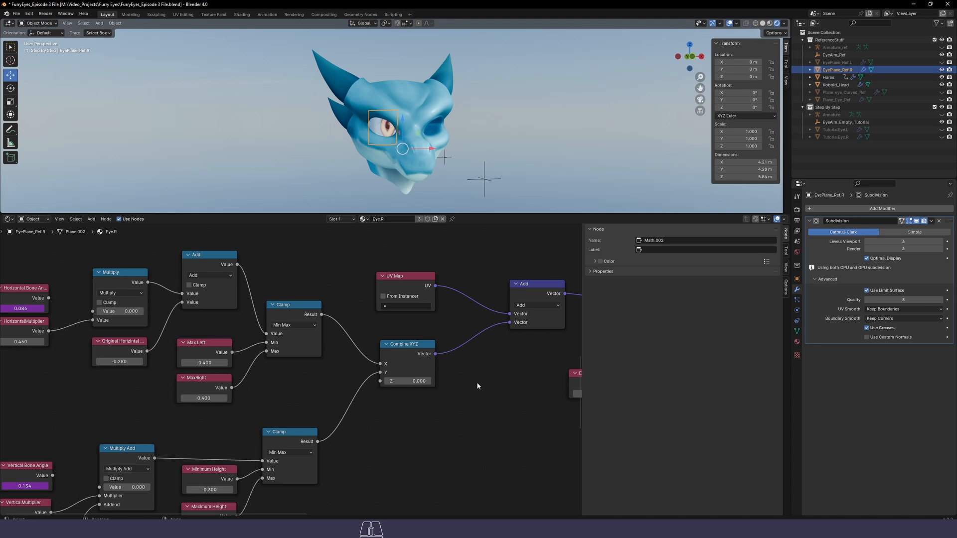
# Select the Combine XYZ node and the horizontal branch nodes feeding its X input to inspect them
pyautogui.click(406, 351)
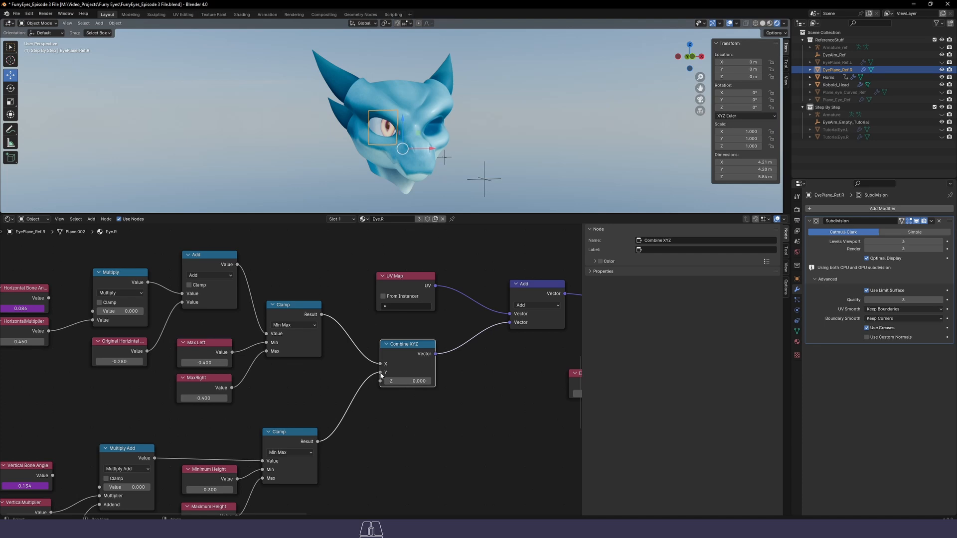
pyautogui.moveTo(319, 374); pyautogui.dragTo(460, 403, button='middle')
pyautogui.moveTo(456, 435); pyautogui.dragTo(118, 263)
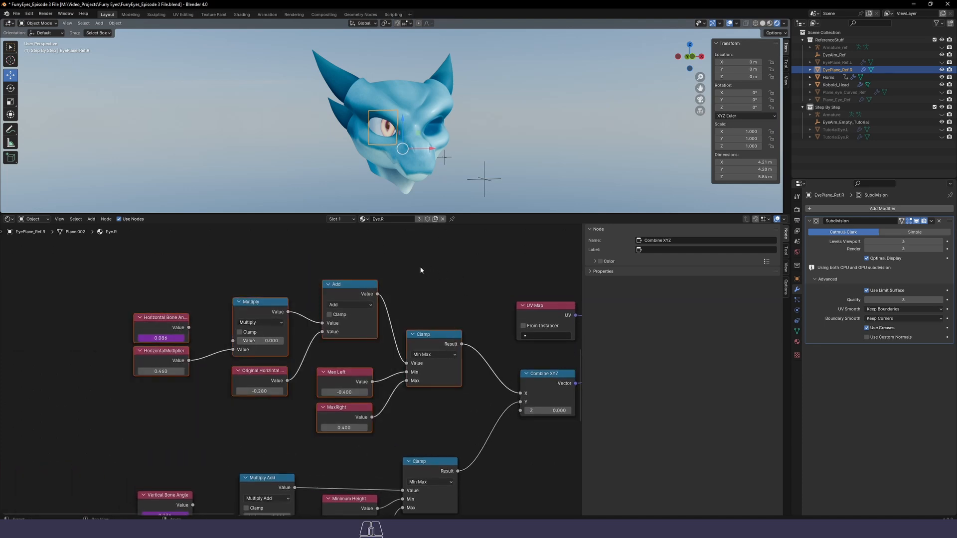
pyautogui.click(454, 263)
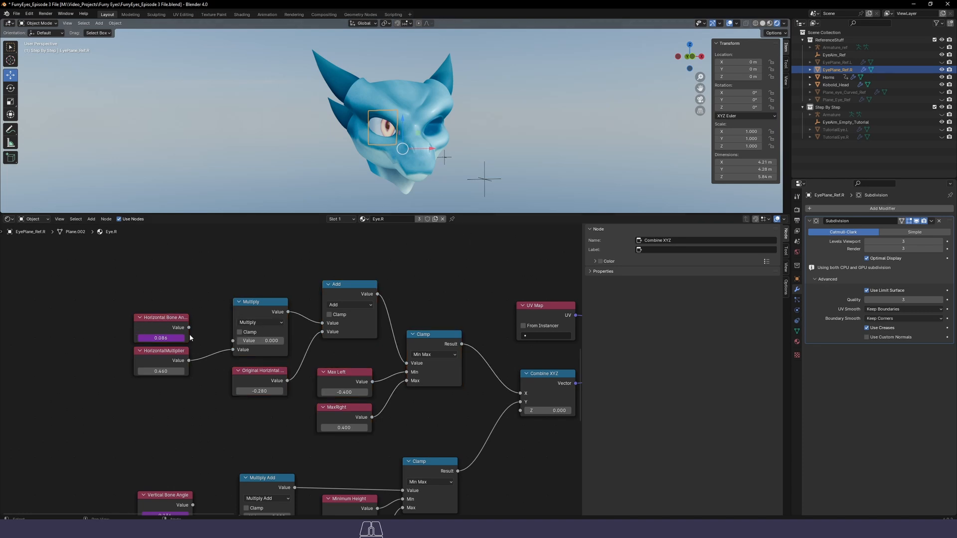
# Try values of -1.5 and 7.5 in the horizontal branch's Multiply node and undo them
pyautogui.click(261, 341)
pyautogui.write('-1.5')
pyautogui.press('Return')
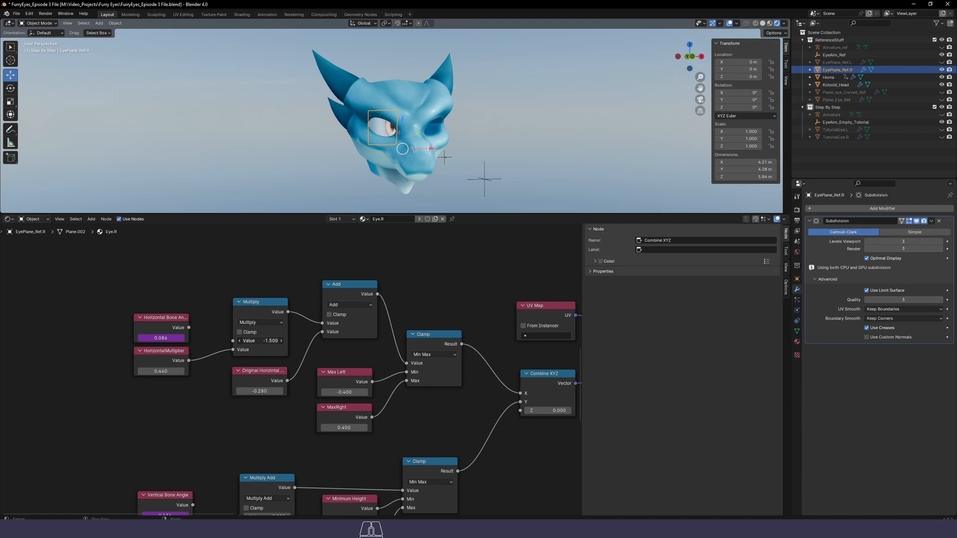
pyautogui.moveTo(260, 340); pyautogui.dragTo(279, 341)
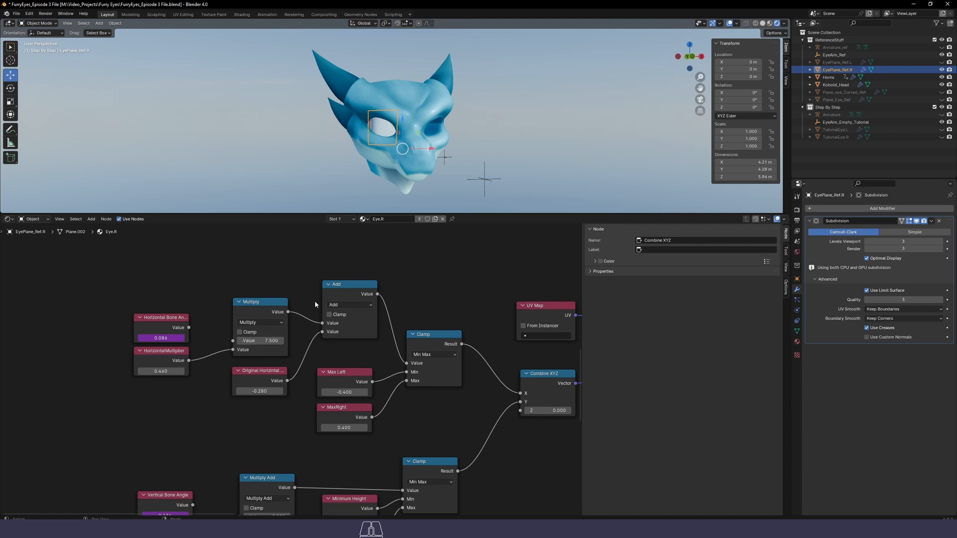
pyautogui.hotkey('ctrl', 'z')
# Inspect the horizontal branch's Clamp node and the Max Left value node that feeds its minimum
pyautogui.moveTo(450, 407); pyautogui.dragTo(432, 332)
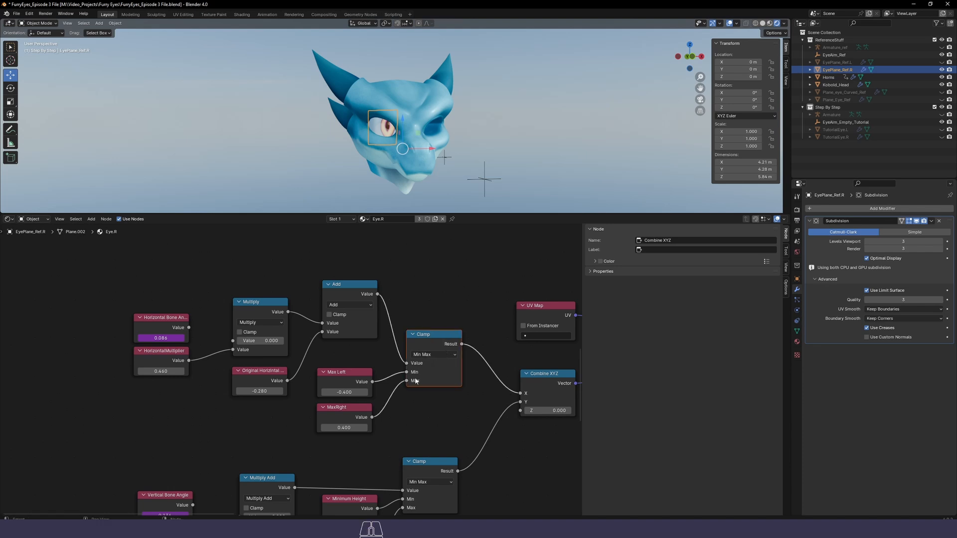
pyautogui.click(341, 385)
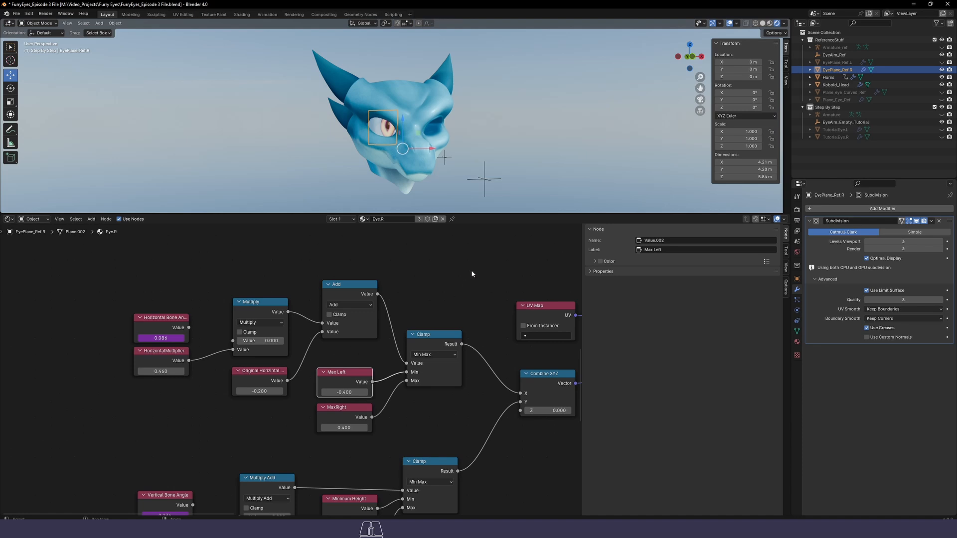
pyautogui.moveTo(464, 271); pyautogui.dragTo(449, 268, button='middle')
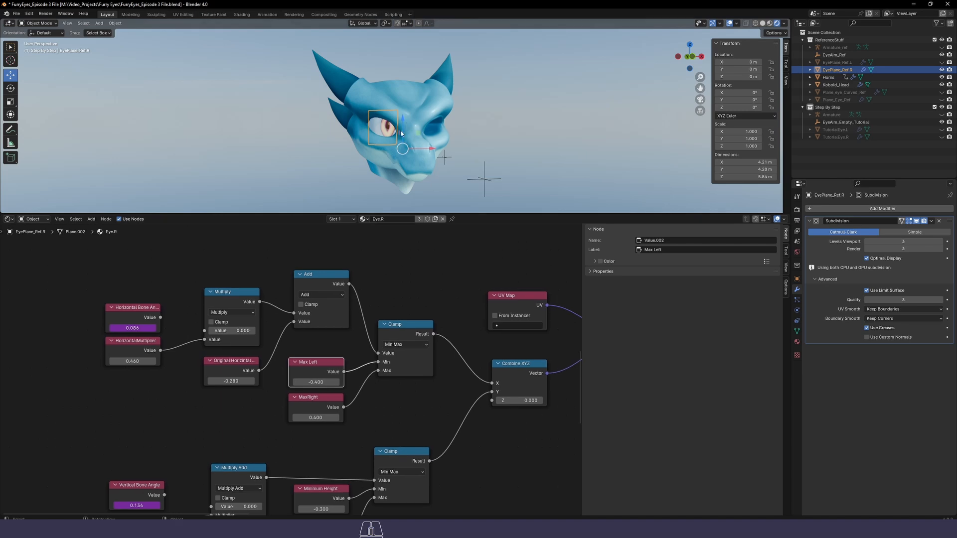
pyautogui.click(441, 280)
pyautogui.moveTo(350, 285); pyautogui.dragTo(433, 288)
pyautogui.click(412, 263)
# Set the horizontal Multiply node's value to -11.6, and try adjusting the MaxRight limit before undoing that adjustment
pyautogui.moveTo(236, 331); pyautogui.dragTo(214, 331)
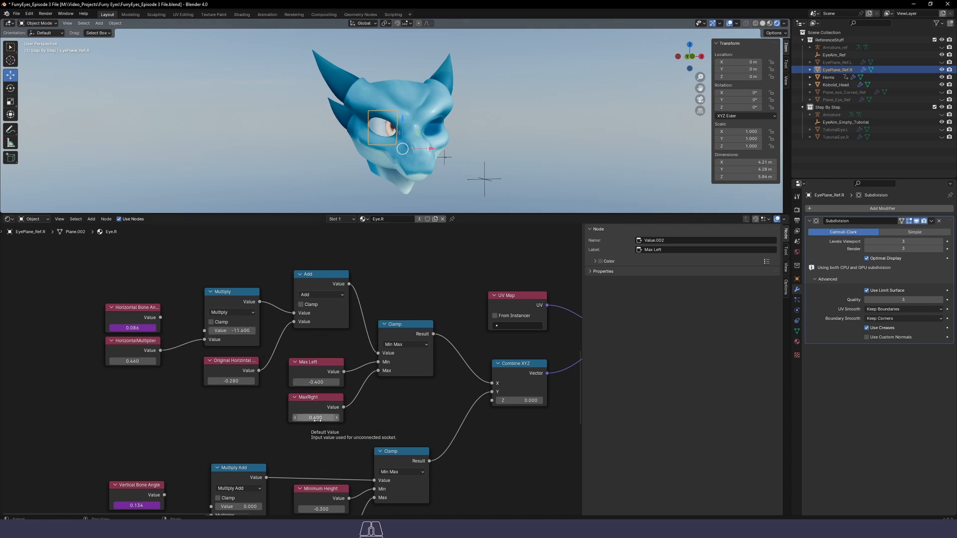
pyautogui.keyDown('shift'); pyautogui.moveTo(318, 421); pyautogui.dragTo(319, 421); pyautogui.keyUp('shift')
pyautogui.hotkey('ctrl', 'z')
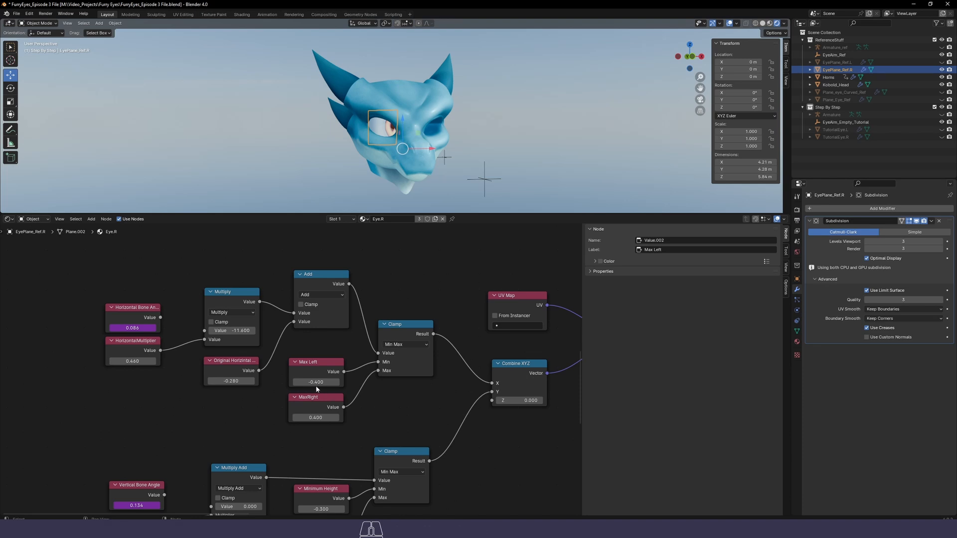
# Try different Max Left limits, including -0.46, on a closer view of the eye and undo each change
pyautogui.moveTo(316, 384)
pyautogui.keyDown('shift'); pyautogui.mouseDown()
pyautogui.moveTo(304, 383)
pyautogui.moveTo(333, 384)
pyautogui.mouseUp(); pyautogui.keyUp('shift')
pyautogui.hotkey('ctrl', 'z')
pyautogui.scroll(4, 382, 140)
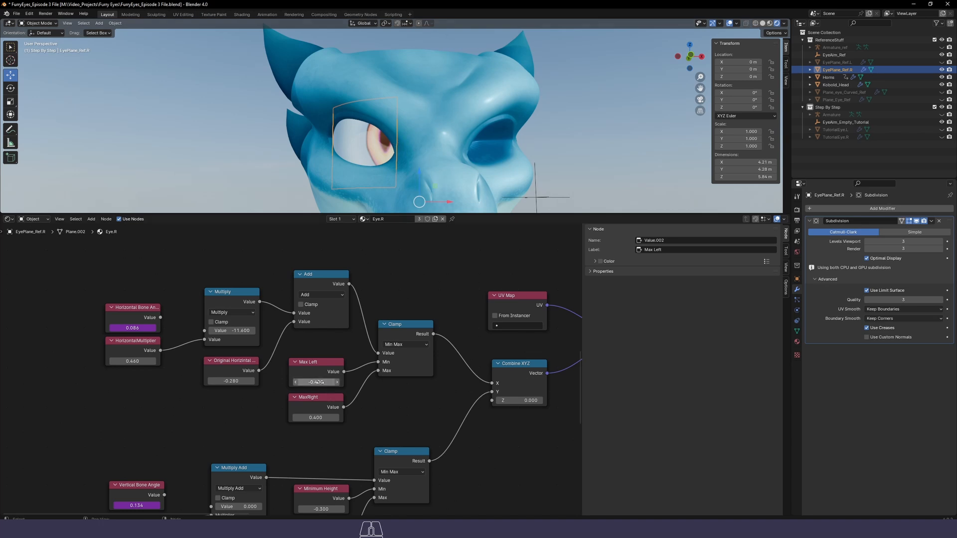
pyautogui.keyDown('shift'); pyautogui.moveTo(307, 382); pyautogui.dragTo(294, 382); pyautogui.keyUp('shift')
pyautogui.hotkey('ctrl', 'z')
pyautogui.moveTo(316, 382)
pyautogui.keyDown('shift'); pyautogui.mouseDown()
pyautogui.moveTo(298, 382)
pyautogui.moveTo(319, 389)
pyautogui.mouseUp(); pyautogui.keyUp('shift')
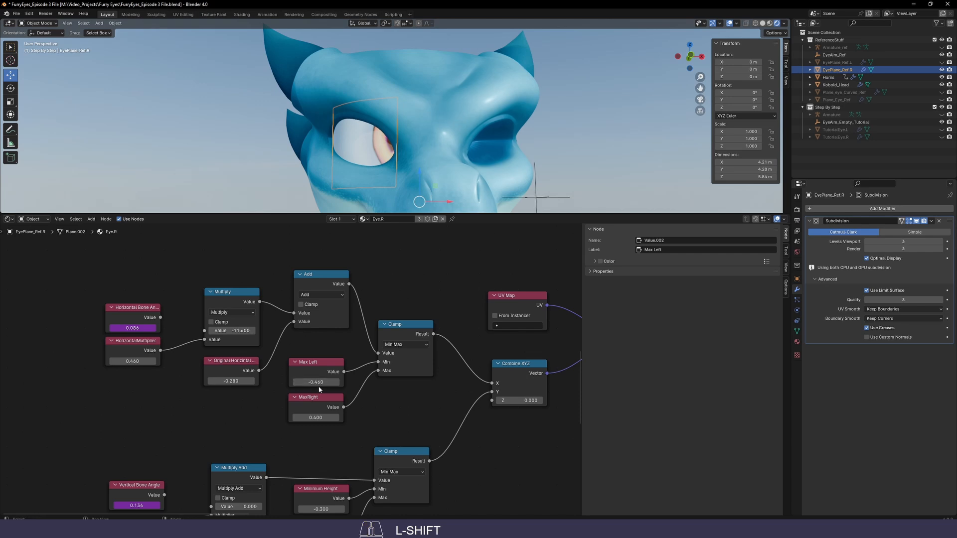
pyautogui.hotkey('ctrl', 'z')
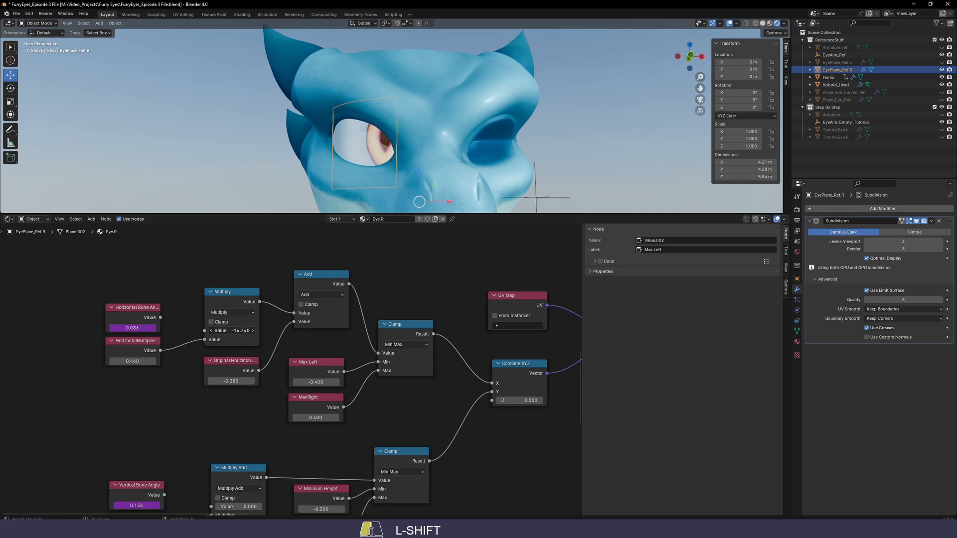
# Set the horizontal Multiply node's value to 3.43, and try a MaxRight limit of 0.44 before undoing that limit change
pyautogui.keyDown('shift'); pyautogui.moveTo(232, 331); pyautogui.dragTo(297, 331); pyautogui.keyUp('shift')
pyautogui.moveTo(383, 154); pyautogui.dragTo(454, 161, button='middle')
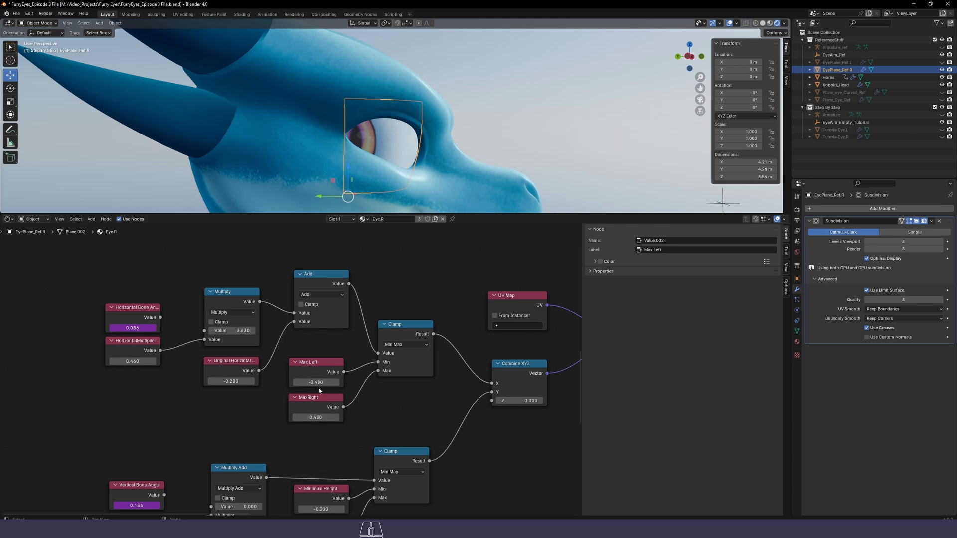
pyautogui.keyDown('shift'); pyautogui.moveTo(316, 417); pyautogui.dragTo(334, 418); pyautogui.keyUp('shift')
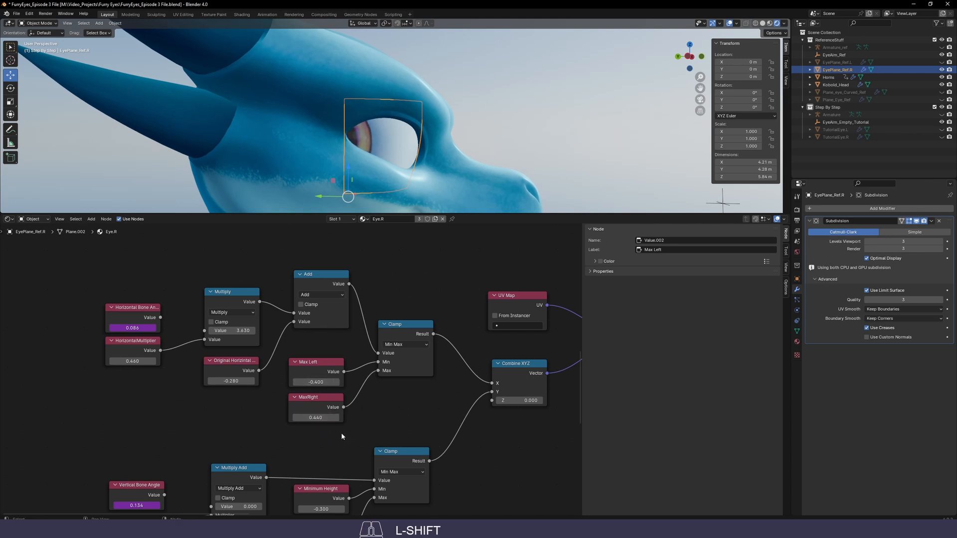
pyautogui.hotkey('ctrl', 'z')
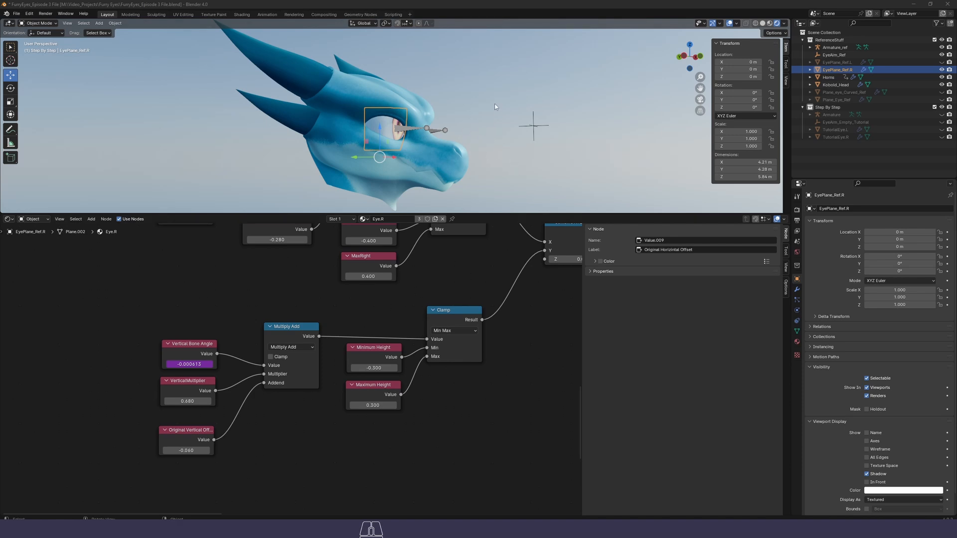
# Hide EyePlane_Ref.R, EyeAim_Ref and Armature_ref, and show the tutorial eyes, leaving only TutorialEye.R visible on the head
pyautogui.moveTo(494, 105); pyautogui.dragTo(441, 111, button='middle')
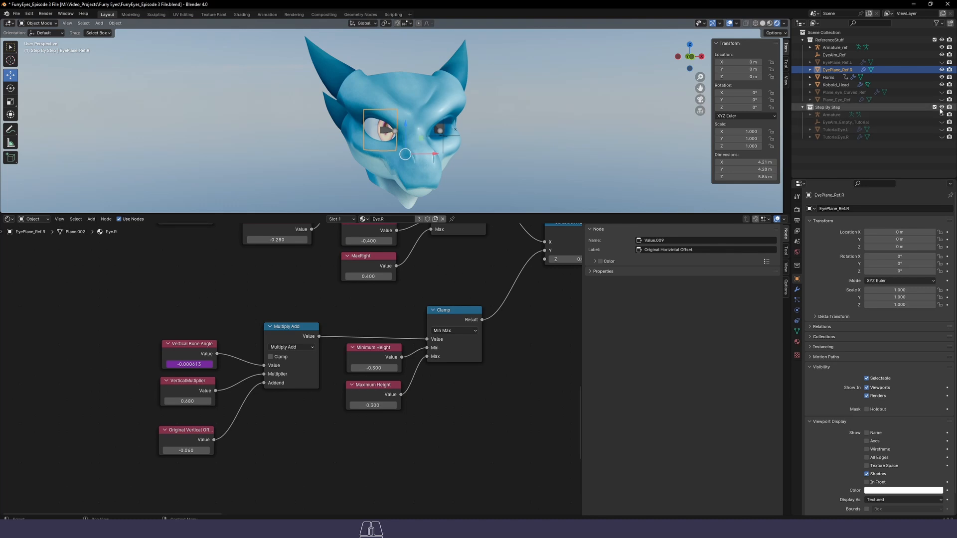
pyautogui.click(942, 70)
pyautogui.click(943, 55)
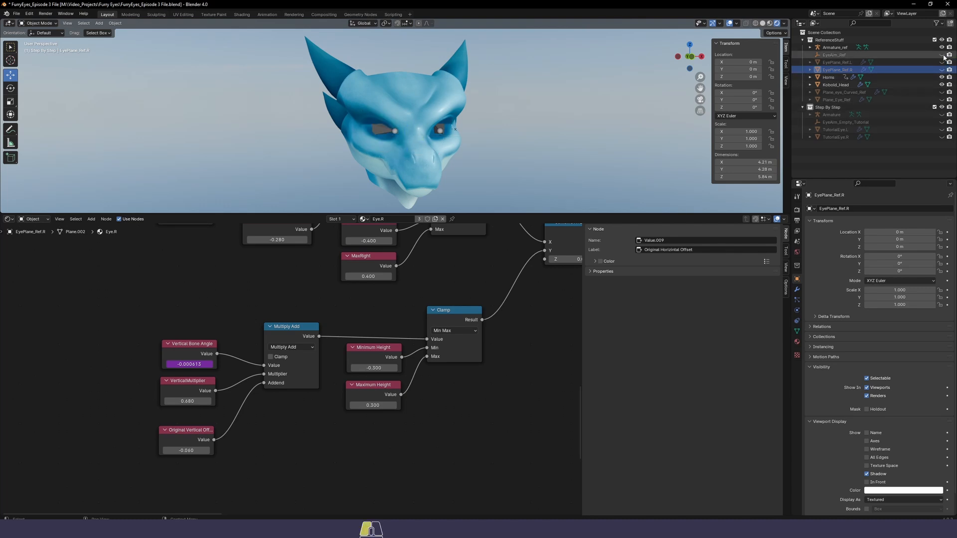
pyautogui.moveTo(943, 137); pyautogui.dragTo(942, 130)
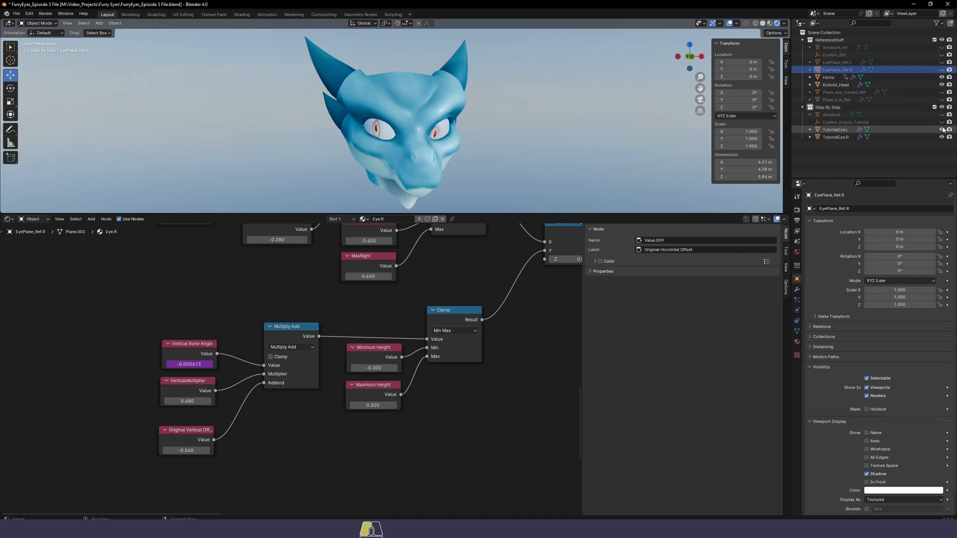
pyautogui.click(943, 137)
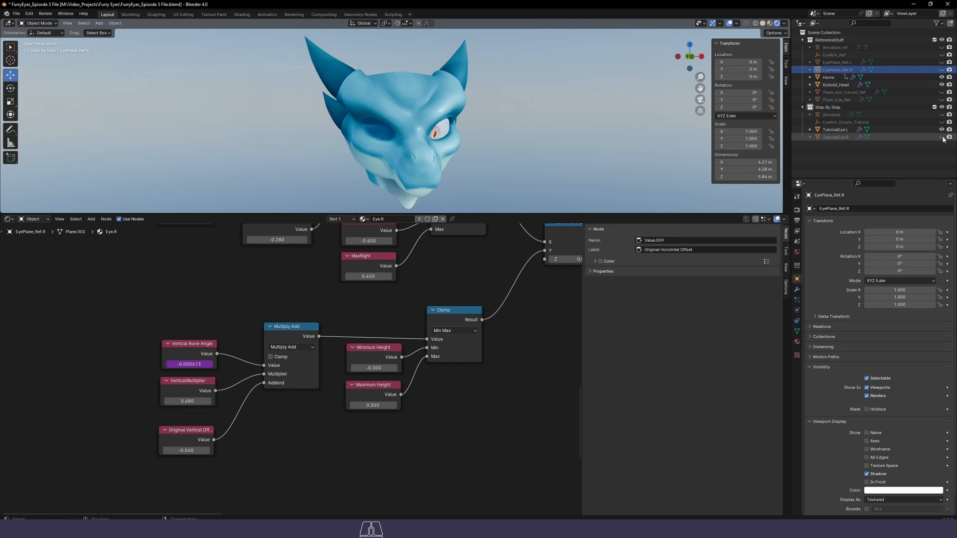
pyautogui.click(942, 137)
pyautogui.click(942, 130)
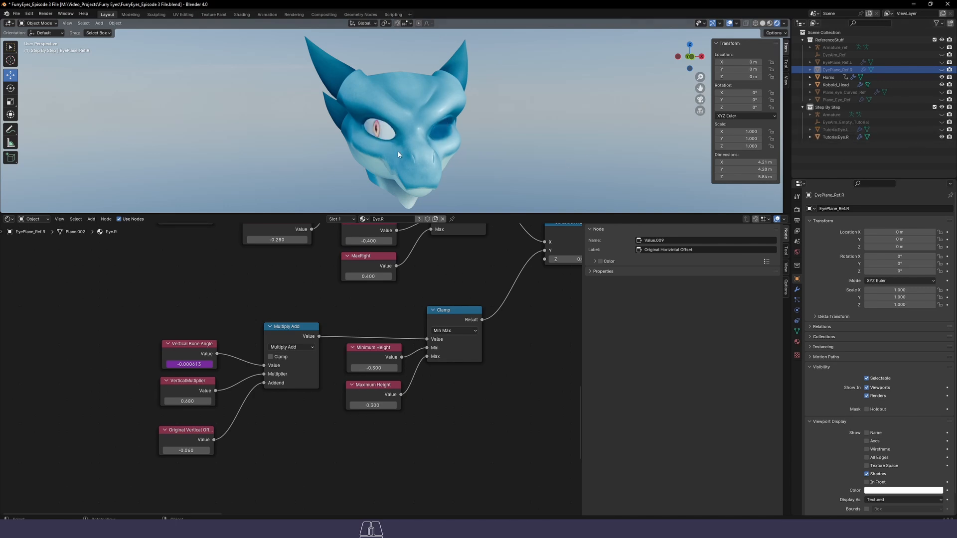
pyautogui.moveTo(398, 151)
pyautogui.mouseDown(button='middle')
pyautogui.moveTo(416, 145)
pyautogui.moveTo(399, 142)
pyautogui.mouseUp(button='middle')
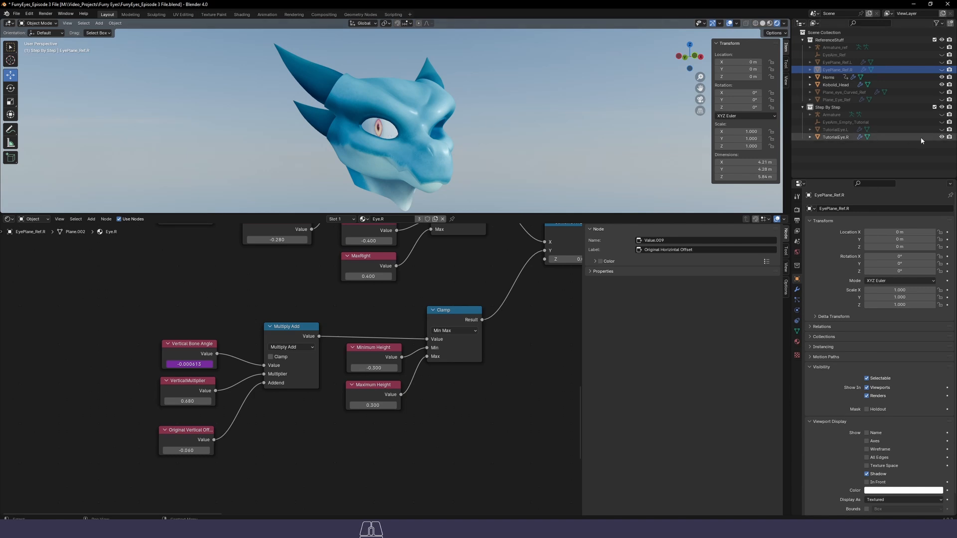
# Hide TutorialEye.R and bring back EyeAim_Ref, Armature_ref and EyePlane_Ref.R
pyautogui.click(942, 138)
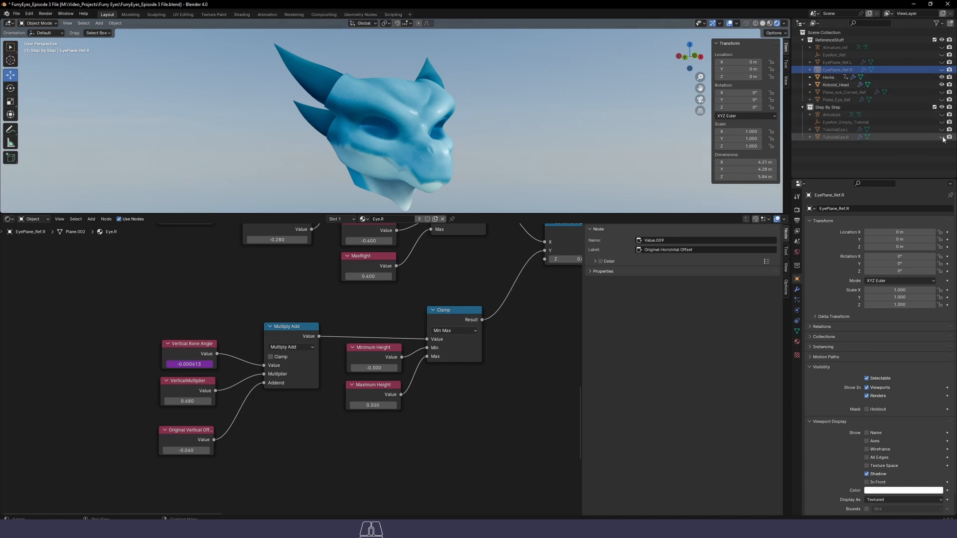
pyautogui.click(942, 55)
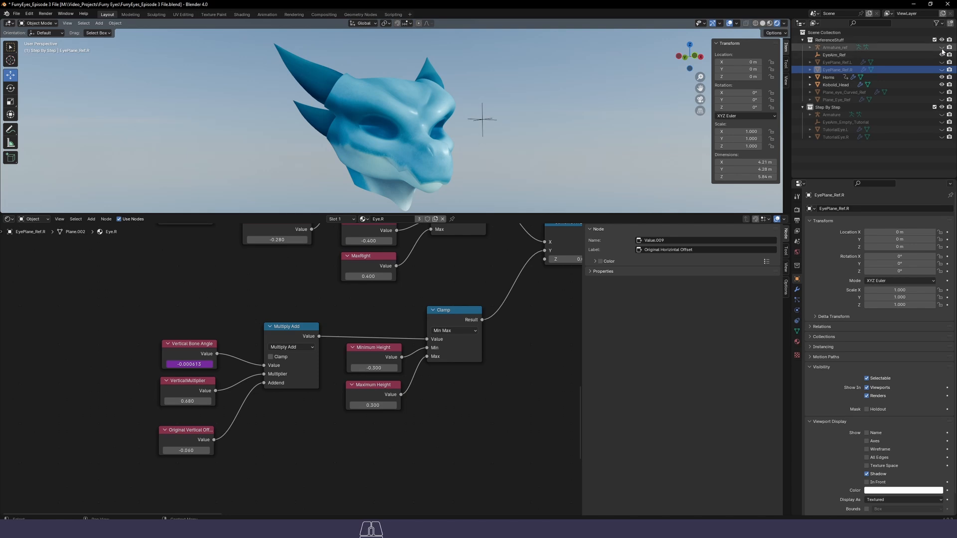
pyautogui.click(942, 47)
pyautogui.click(942, 69)
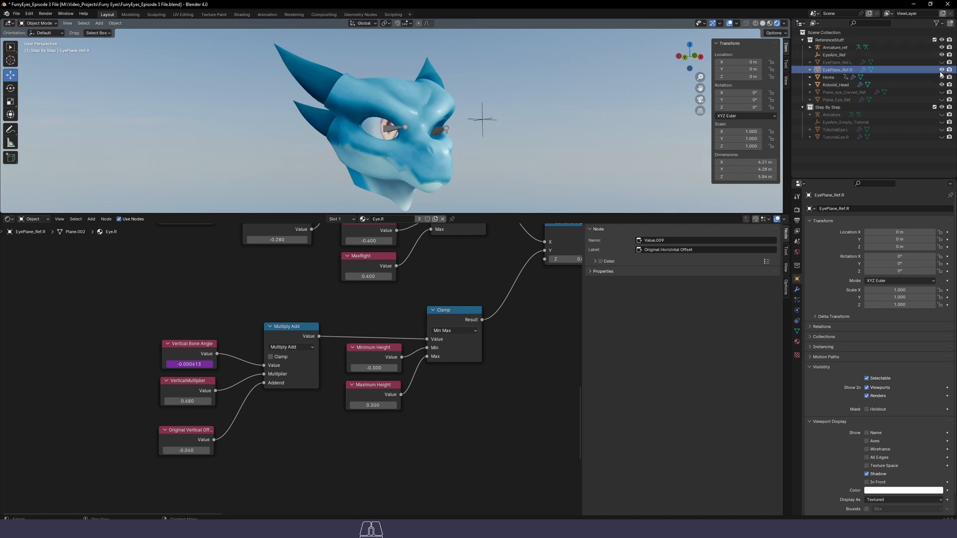
# Select EyePlane_Ref.R, pin its shader node tree and set the Original Horizontal Offset value to 0
pyautogui.click(385, 154)
pyautogui.click(452, 219)
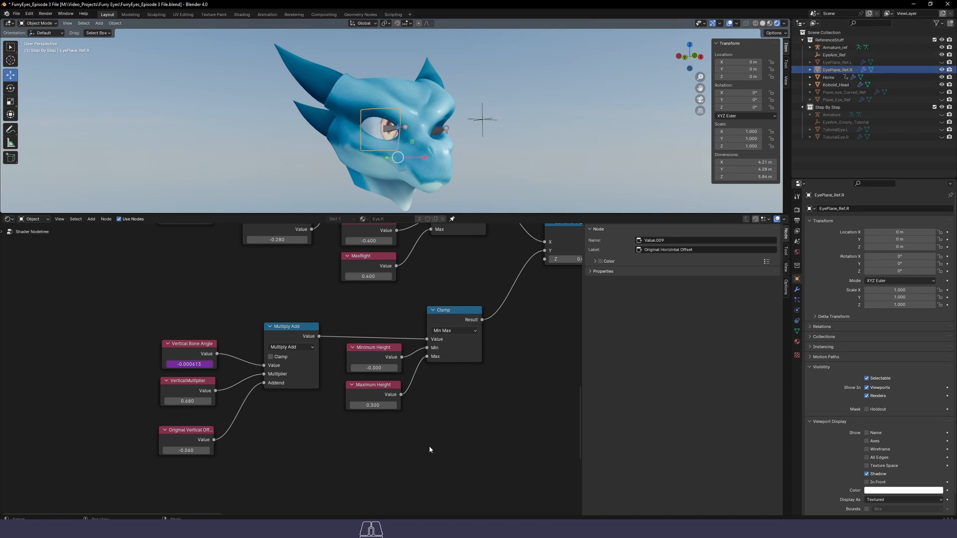
pyautogui.moveTo(466, 261); pyautogui.dragTo(437, 409, button='middle')
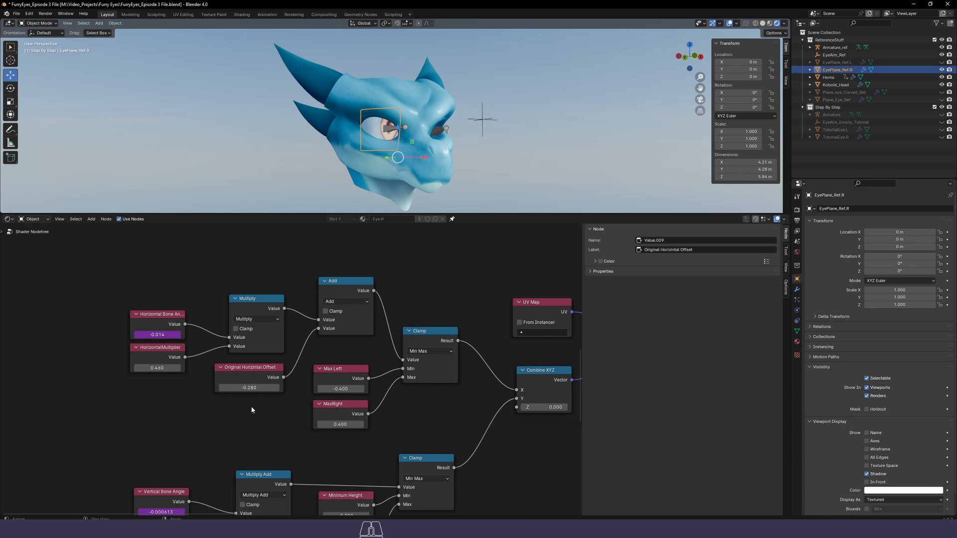
pyautogui.click(249, 388)
pyautogui.hotkey('ctrl', 'x')
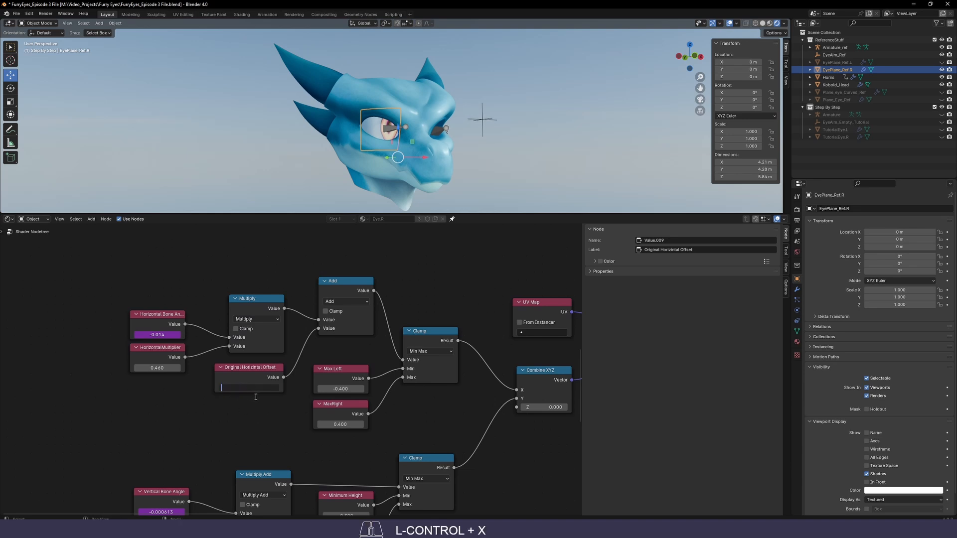
pyautogui.write('0')
pyautogui.press('Return')
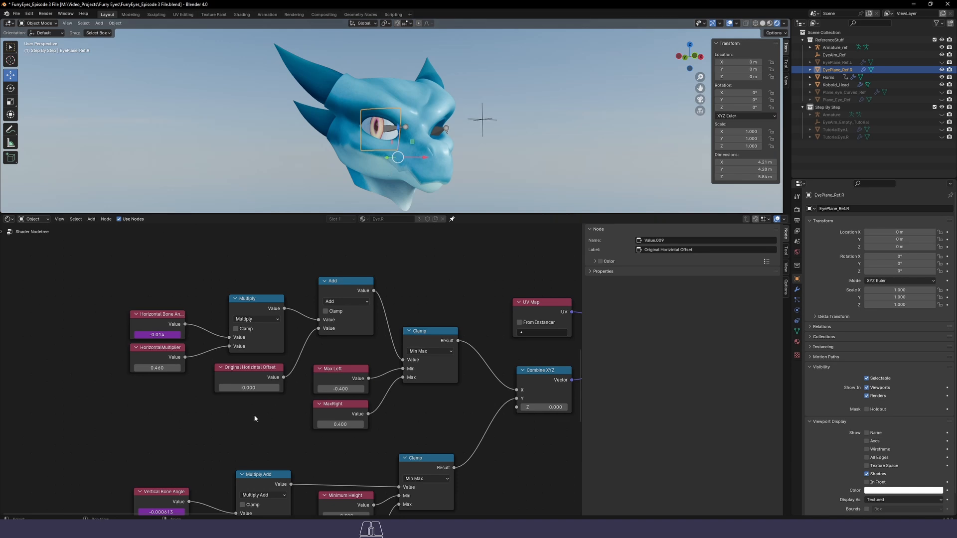
# Adjust the Original Horizontal Offset value to -0.2 to re-center the iris
pyautogui.click(249, 387)
pyautogui.moveTo(249, 388); pyautogui.dragTo(241, 388)
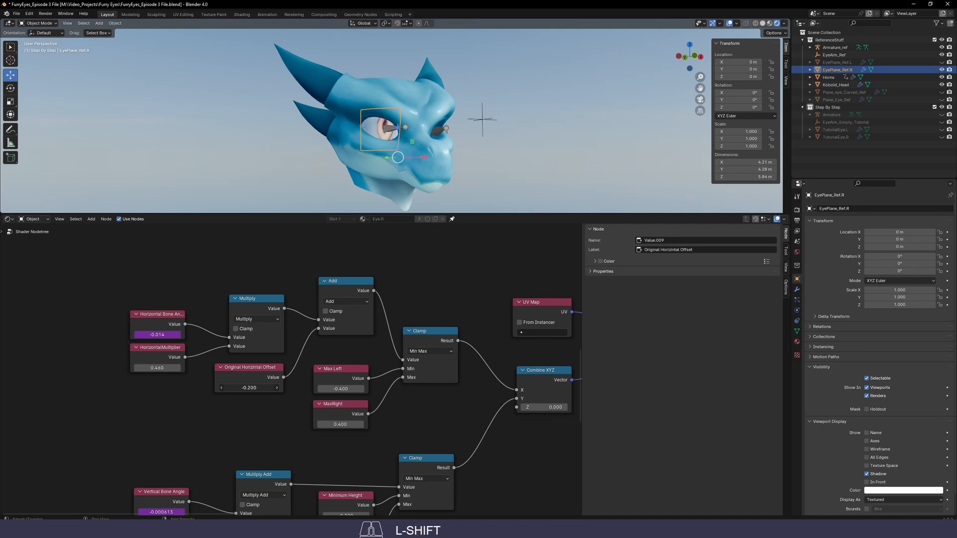
pyautogui.click(257, 388)
pyautogui.click(453, 297)
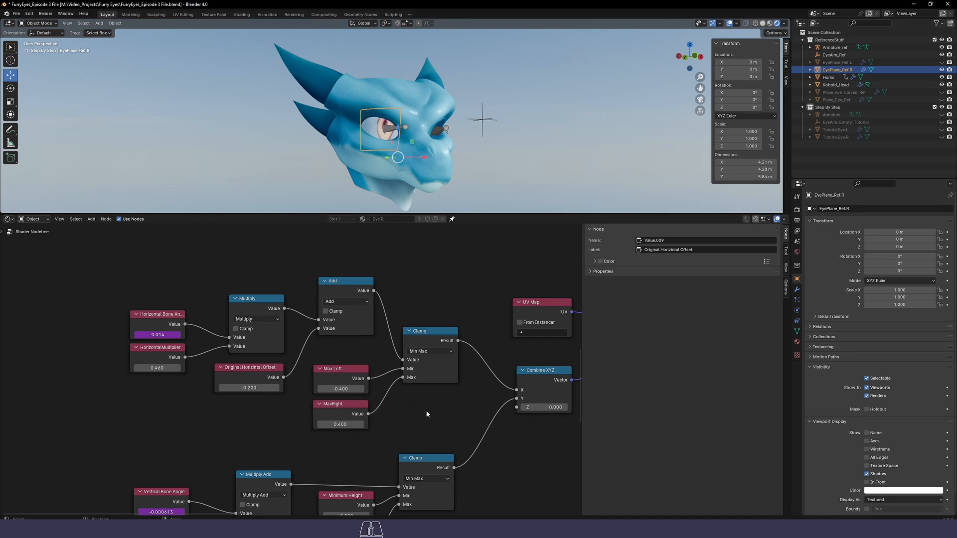
# Try an Original Vertical Offset value of -1.96 in the vertical branch and undo it
pyautogui.moveTo(431, 404); pyautogui.dragTo(442, 300, button='middle')
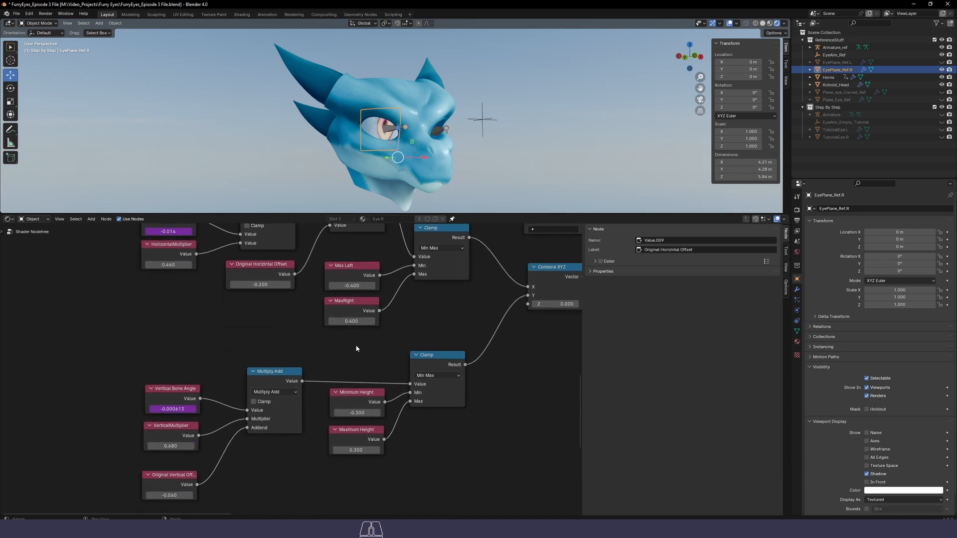
pyautogui.scroll(-1, 370, 325)
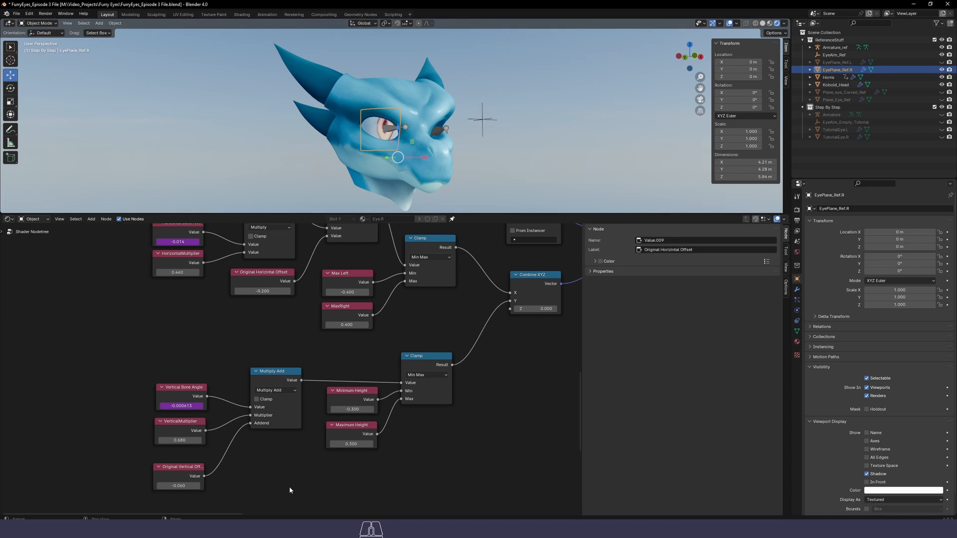
pyautogui.moveTo(181, 486); pyautogui.dragTo(87, 486)
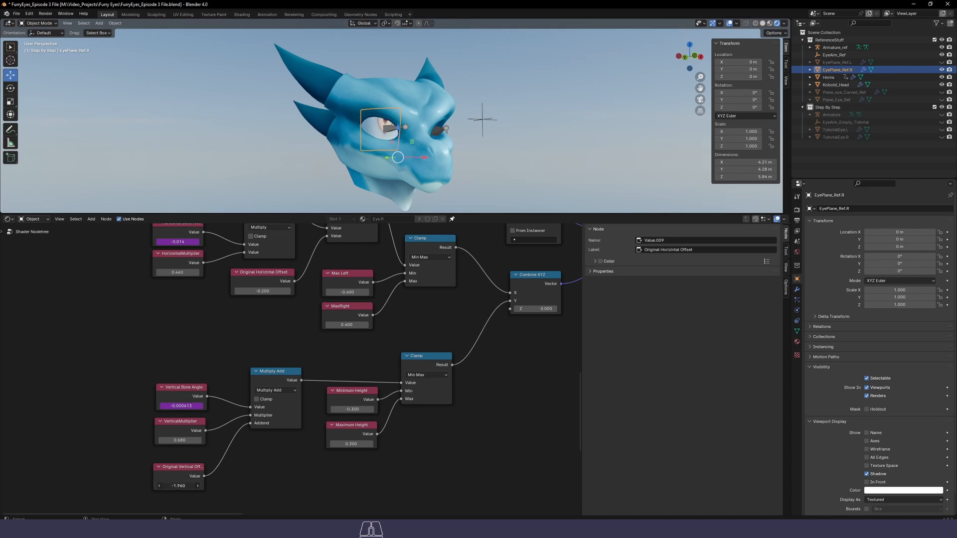
pyautogui.hotkey('ctrl', 'z')
# Select Armature_ref and examine the direction of its eye-aim bones from the side of the head
pyautogui.moveTo(420, 162); pyautogui.dragTo(518, 128, button='middle')
pyautogui.click(394, 132)
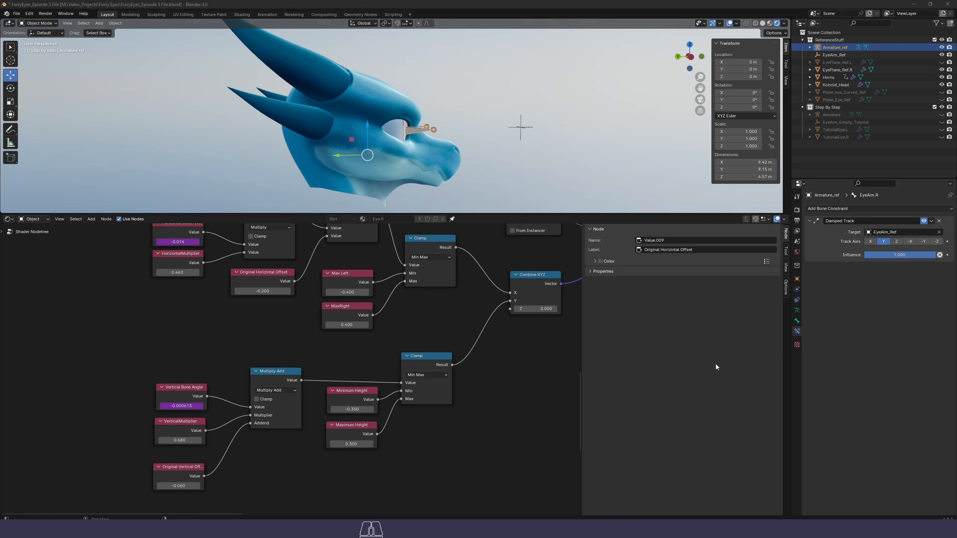
pyautogui.moveTo(458, 154); pyautogui.dragTo(382, 144, button='middle')
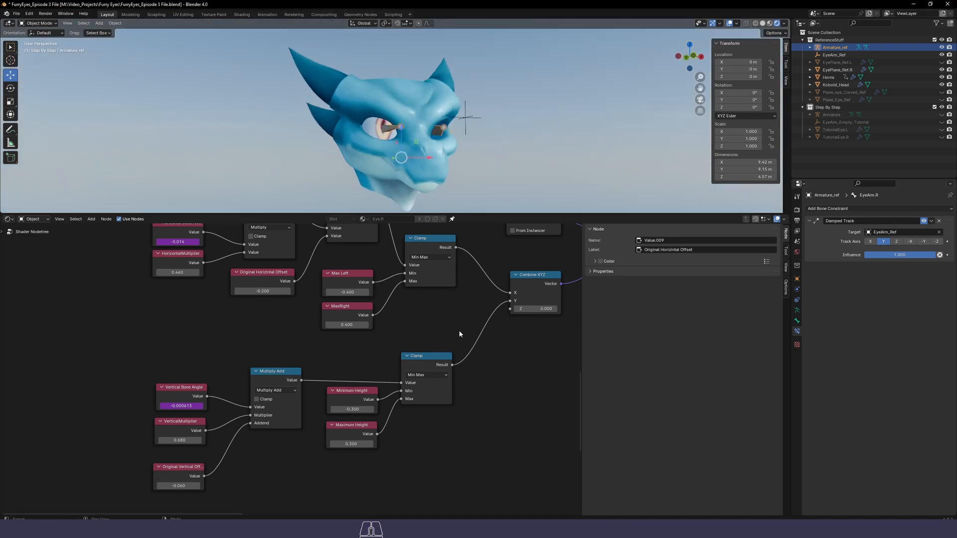
# Set the HorizontalMultiplier value to 1 in the horizontal branch
pyautogui.moveTo(461, 334); pyautogui.dragTo(469, 406, button='middle')
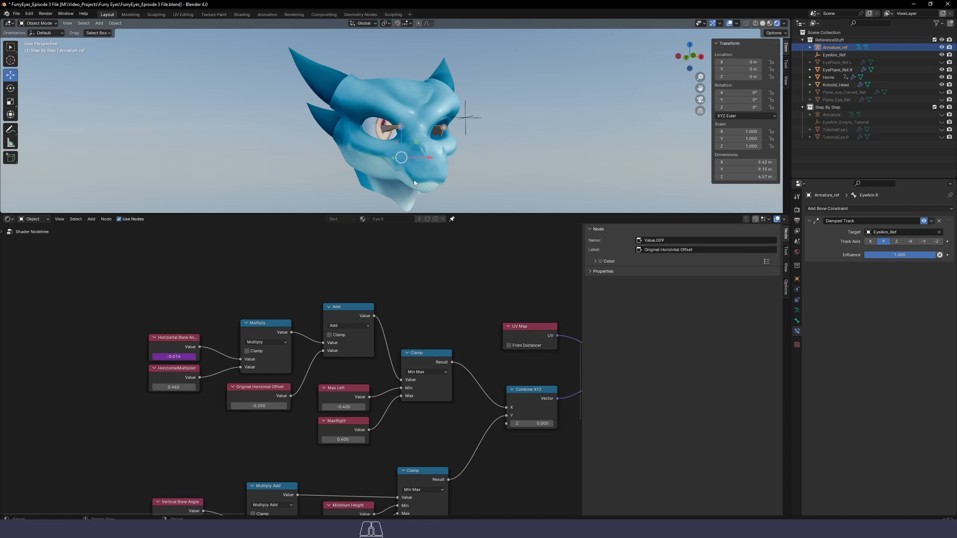
pyautogui.moveTo(414, 183); pyautogui.dragTo(447, 162, button='middle')
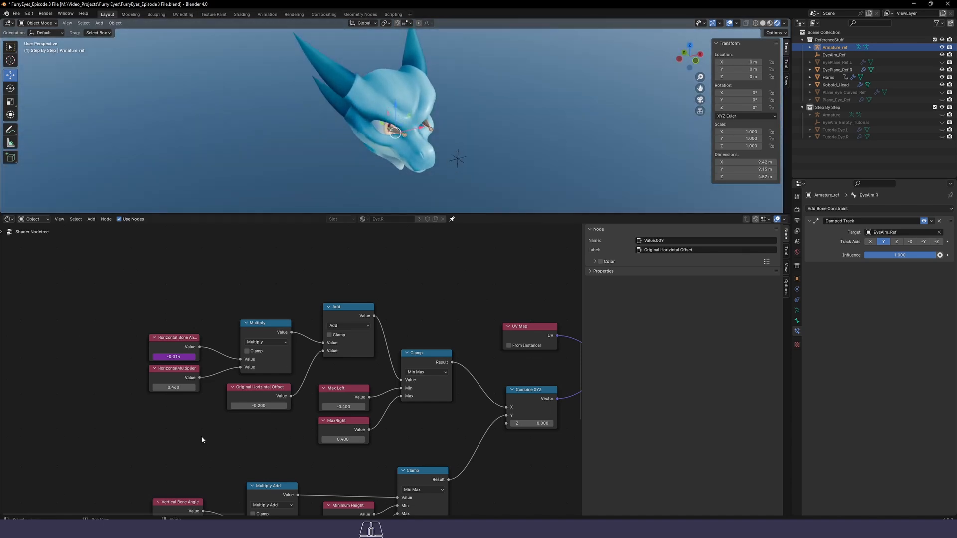
pyautogui.click(168, 387)
pyautogui.hotkey('ctrl', 'x')
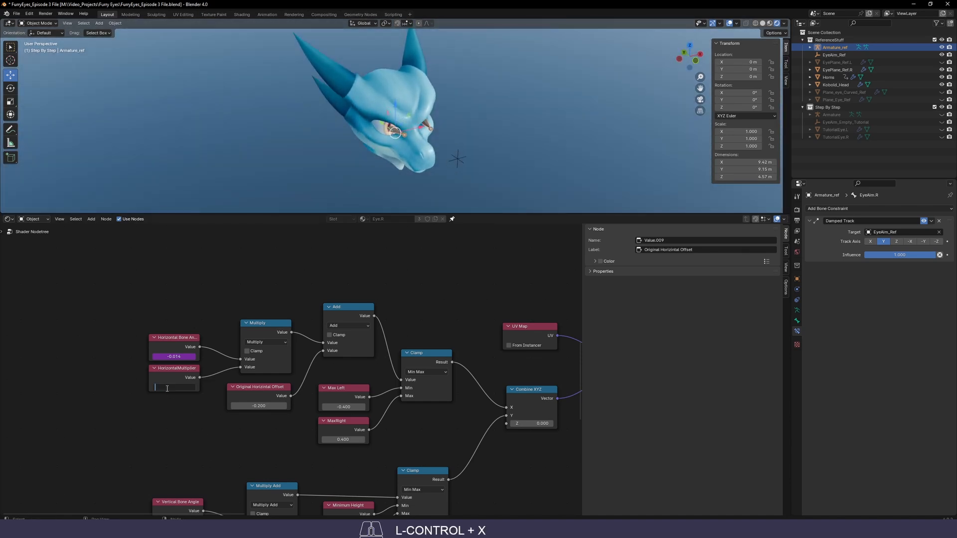
pyautogui.write('1')
pyautogui.press('Return')
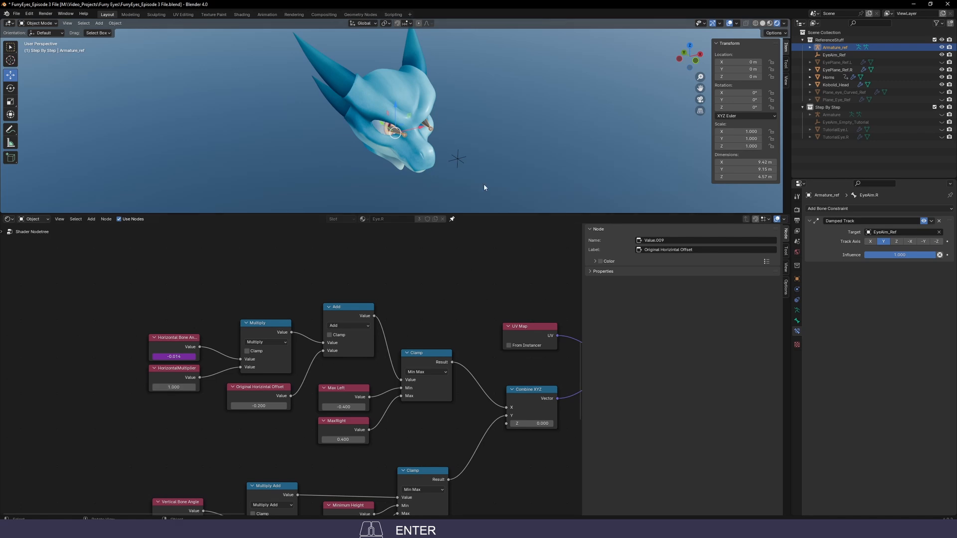
# Move the EyeAim_Ref empty around the head to test the eye, leaving it at about X -10.86, Y -16.81, Z 3.61 m
pyautogui.click(456, 160)
pyautogui.press('g')
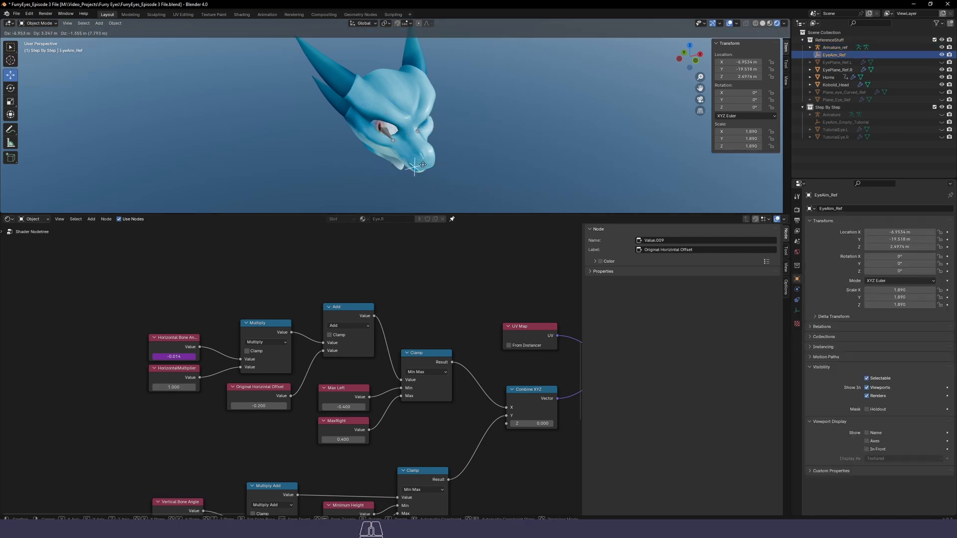
pyautogui.click(386, 168)
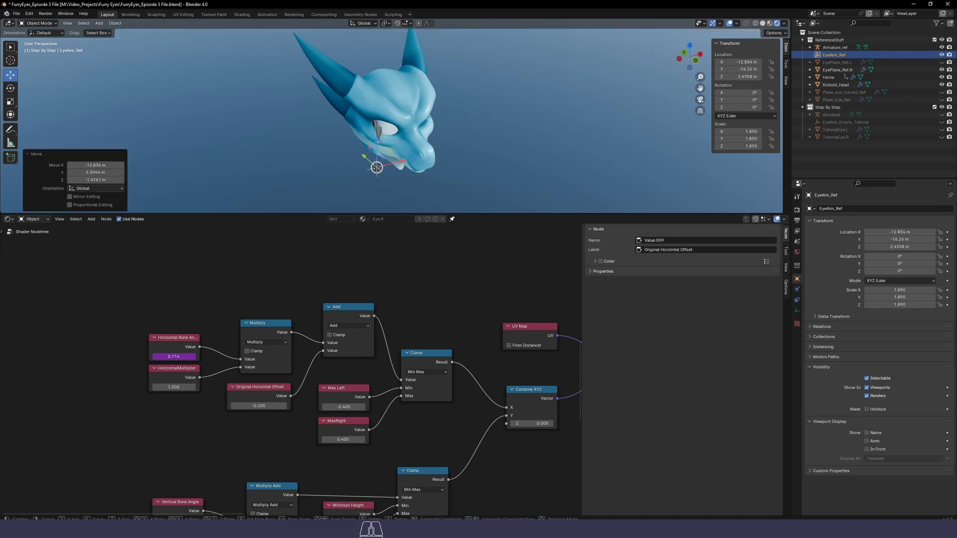
pyautogui.press('g')
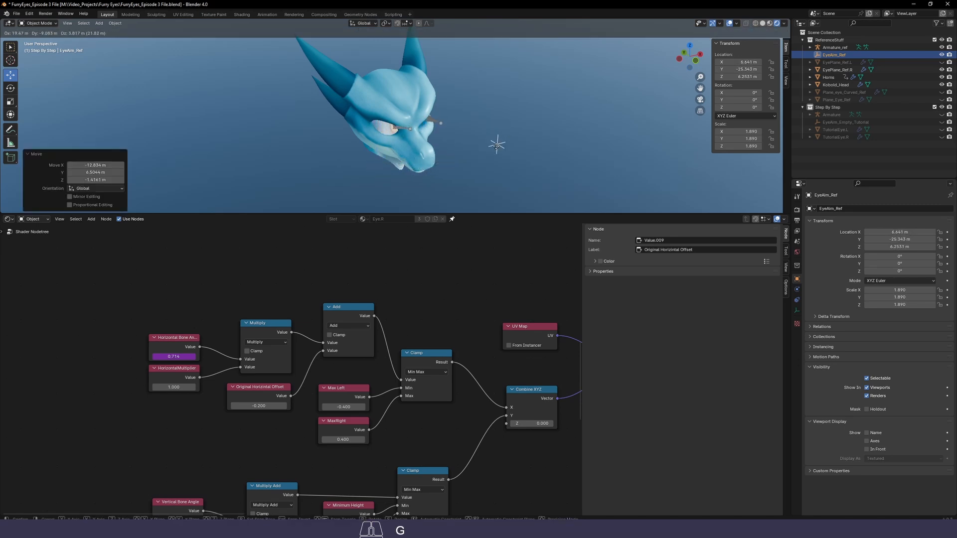
pyautogui.click(388, 161)
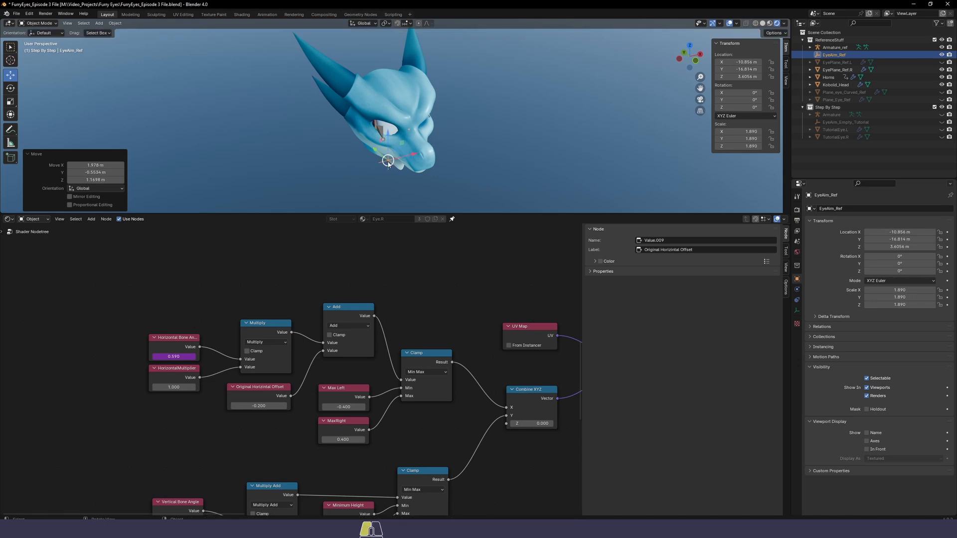
pyautogui.moveTo(388, 161); pyautogui.dragTo(371, 124, button='middle')
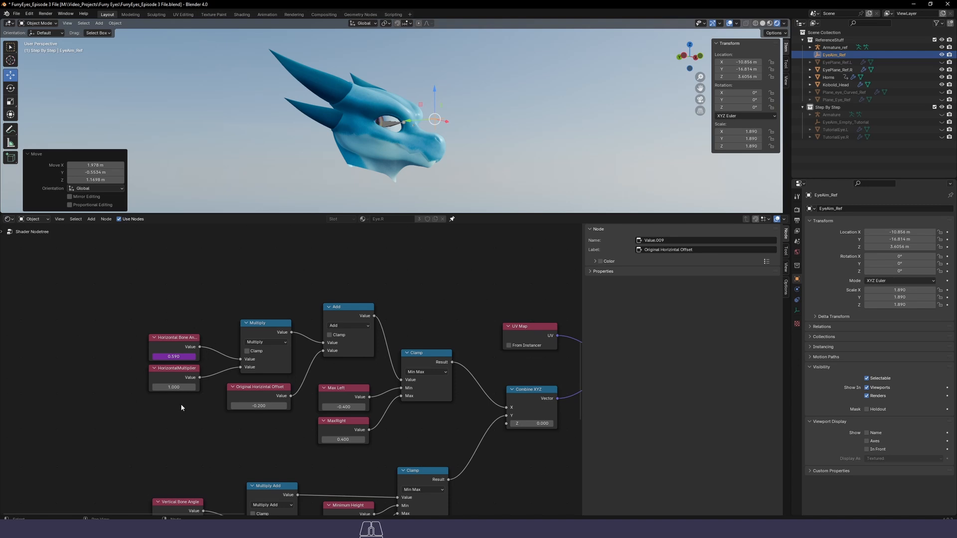
# Restore the HorizontalMultiplier value to 0.46
pyautogui.click(175, 388)
pyautogui.hotkey('ctrl', 'v')
pyautogui.press('Return')
# Test the eye tracking by moving EyeAim_Ref across the head to about X 7.03, Y -30.62, Z 5.99 m
pyautogui.moveTo(448, 168); pyautogui.dragTo(433, 169, button='middle')
pyautogui.press('g')
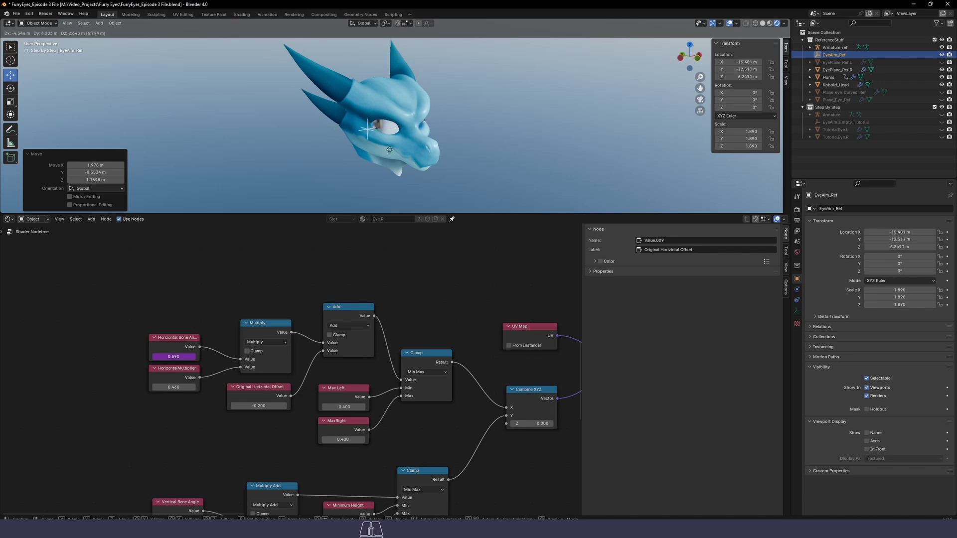
pyautogui.click(562, 152)
pyautogui.moveTo(565, 160); pyautogui.dragTo(431, 147, button='middle')
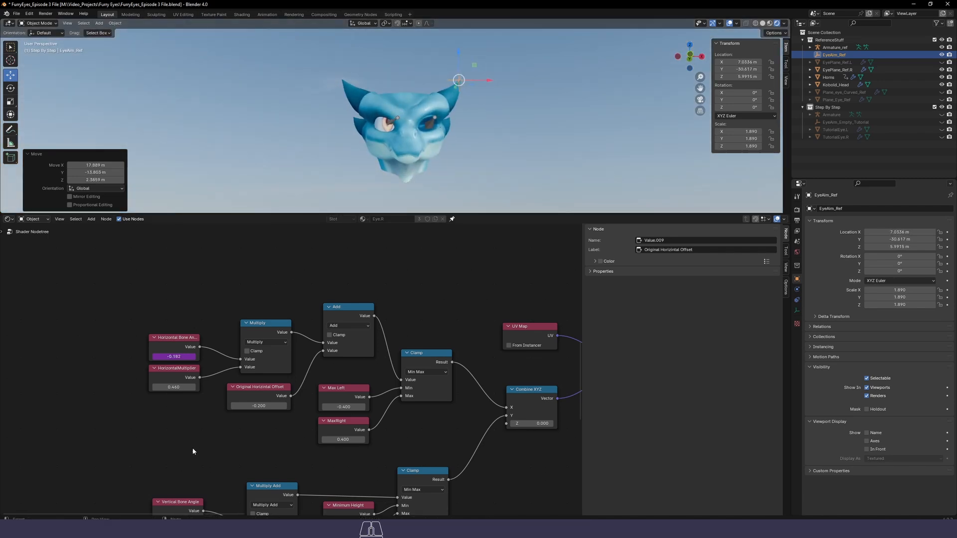
pyautogui.moveTo(194, 451); pyautogui.dragTo(224, 378, button='middle')
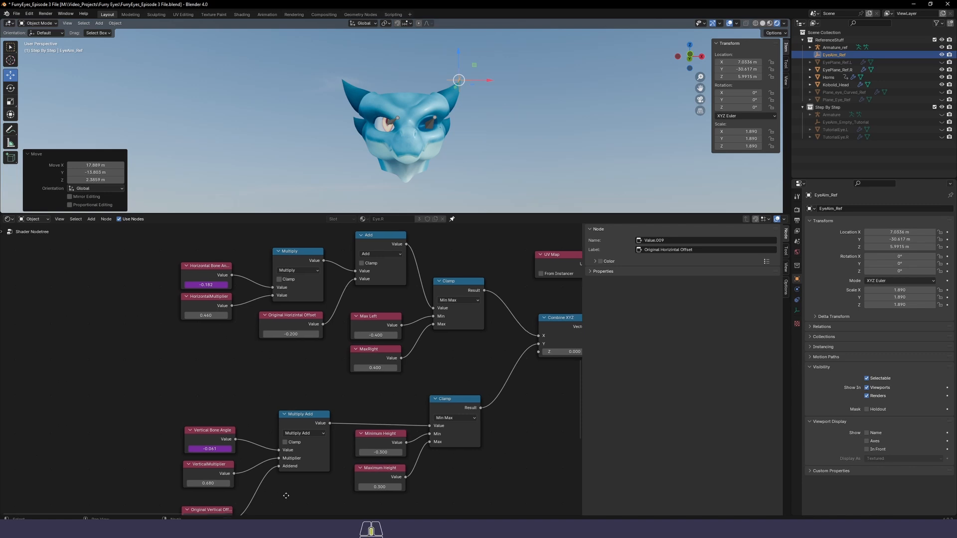
# Move EyeAim_Ref once more across the head, and undo the recent test changes back to X 0, Y -22.765, Z 3.8519 m
pyautogui.moveTo(284, 501); pyautogui.dragTo(286, 426, button='middle')
pyautogui.moveTo(255, 287); pyautogui.dragTo(252, 380, button='middle')
pyautogui.press('g')
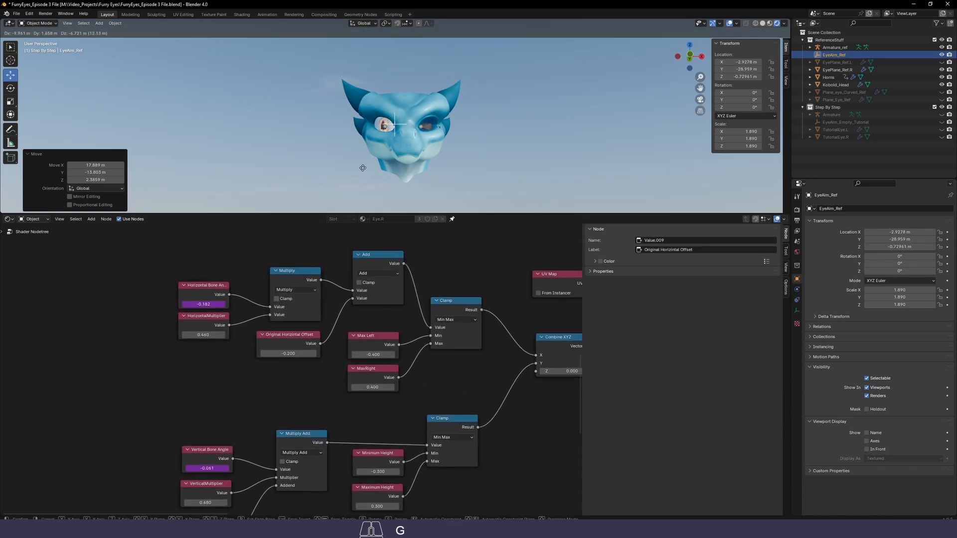
pyautogui.click(393, 210)
pyautogui.hotkey('ctrl', 'z')
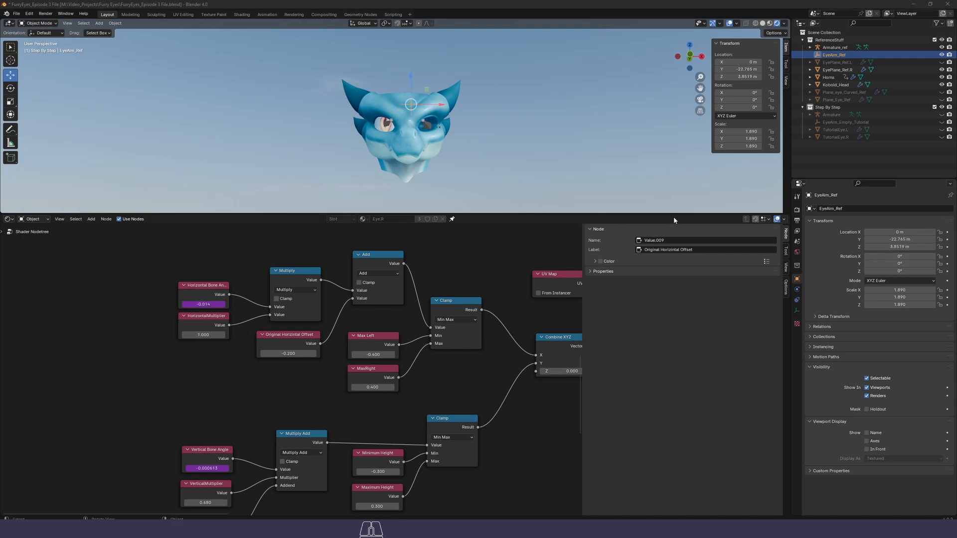
# Hide EyeAim_Ref, Armature_ref and EyePlane_Ref.R, and show TutorialEye.R and Armature in the Step By Step collection
pyautogui.click(942, 55)
pyautogui.click(942, 48)
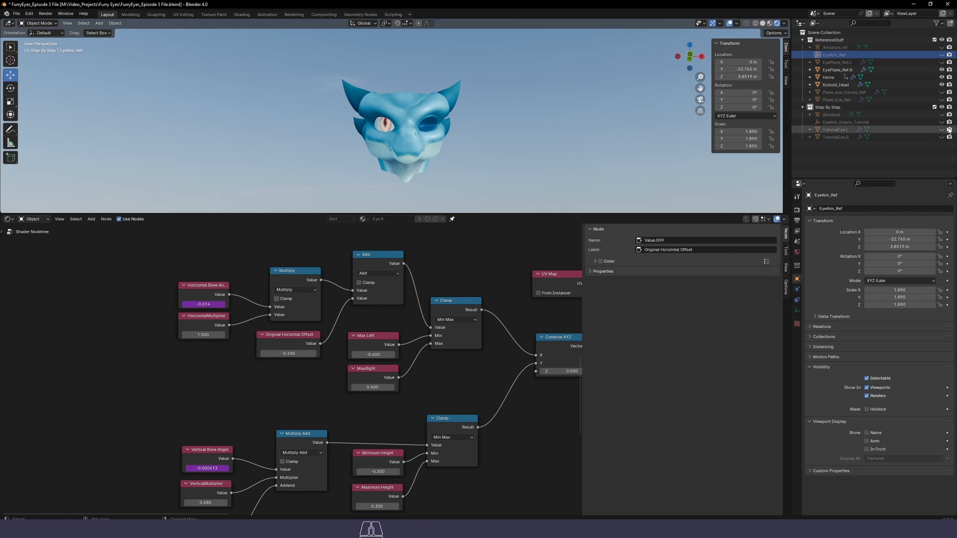
pyautogui.click(942, 70)
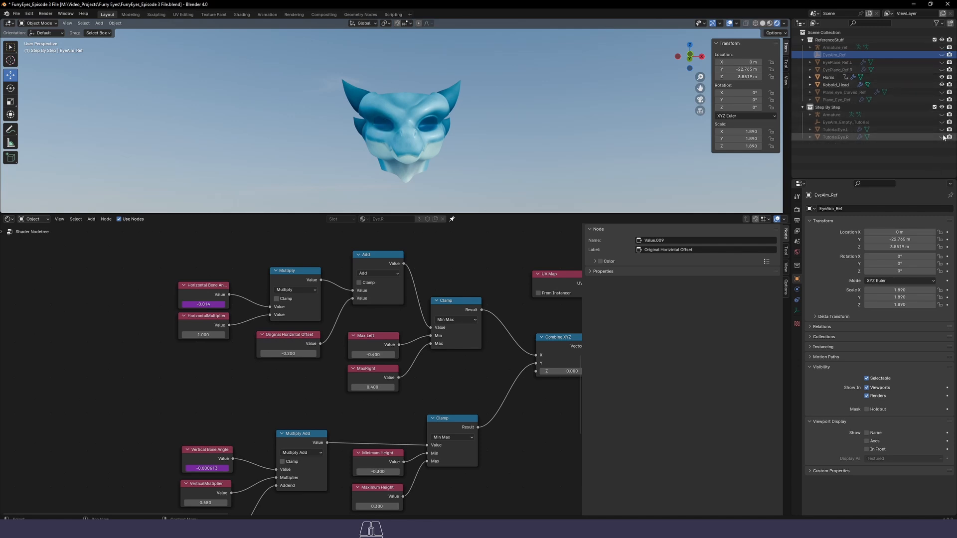
pyautogui.click(942, 137)
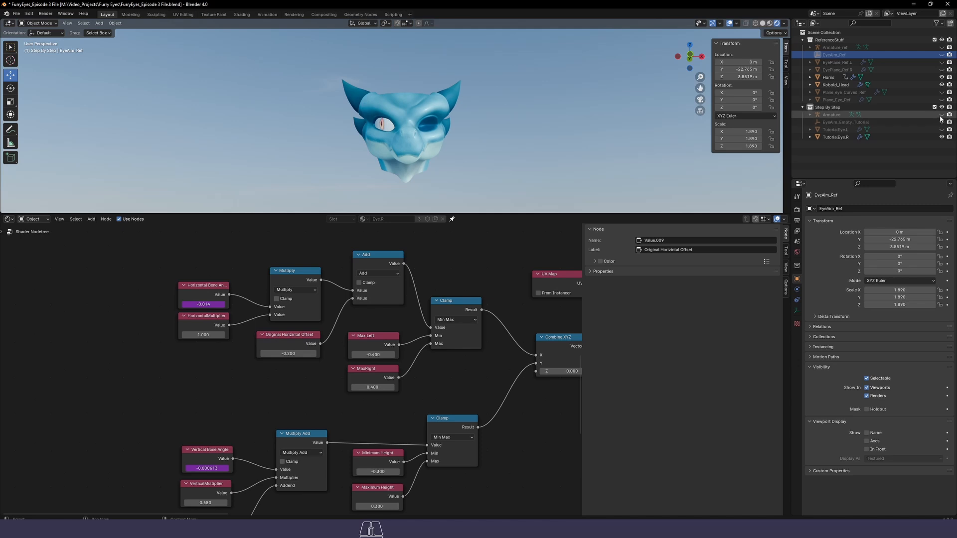
pyautogui.click(941, 115)
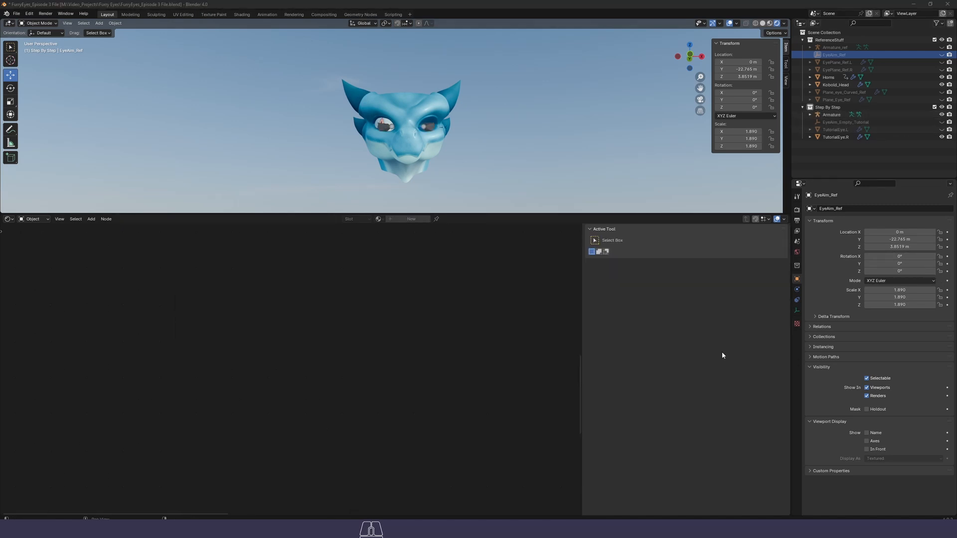
# Select TutorialEye.R and pin its shader node tree, framing all of its nodes
pyautogui.click(384, 122)
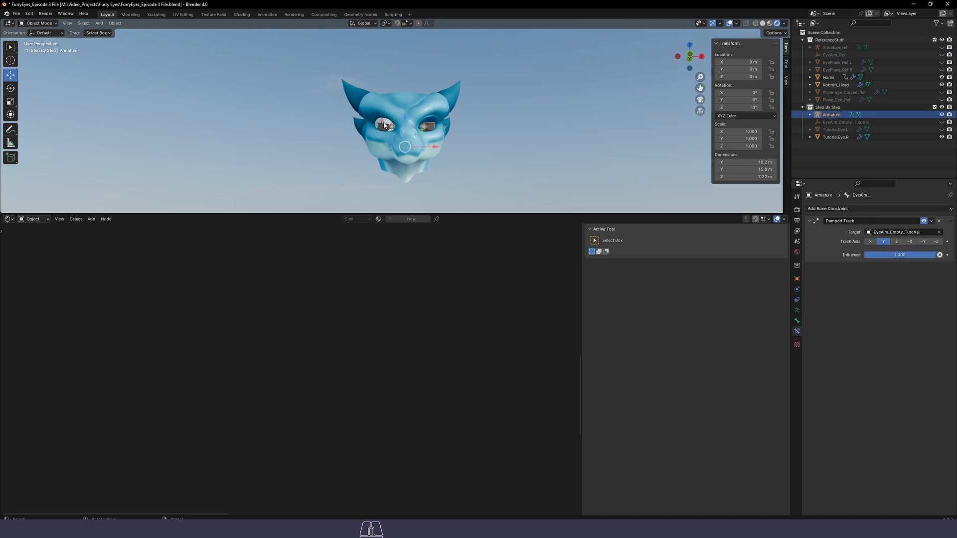
pyautogui.click(448, 219)
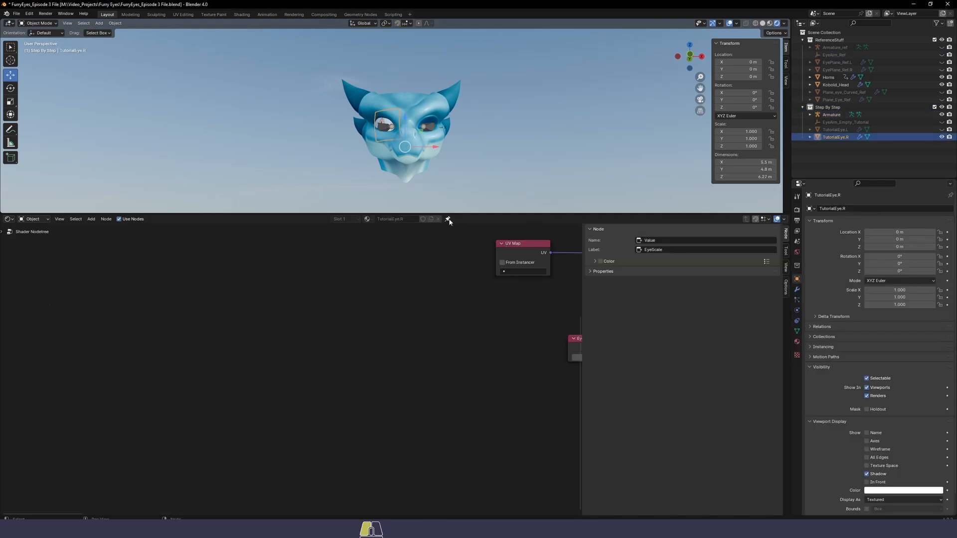
pyautogui.press('Home')
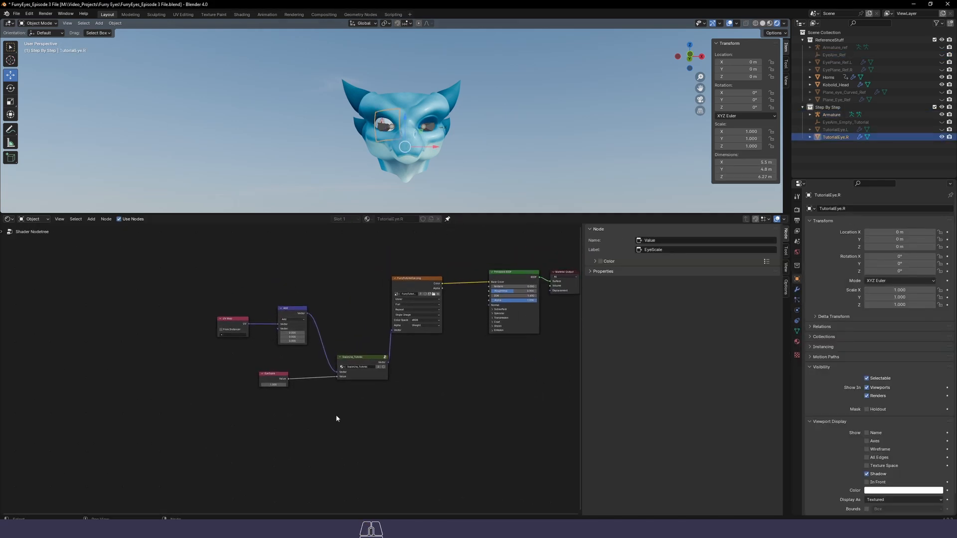
# Rearrange the UV Map, Add, EyeScale and ScaleUvs_Tutorial nodes into a tidy row leading to the image texture
pyautogui.moveTo(321, 351); pyautogui.dragTo(240, 306)
pyautogui.press('g')
pyautogui.click(214, 297)
pyautogui.moveTo(386, 436); pyautogui.dragTo(302, 376)
pyautogui.moveTo(383, 430); pyautogui.dragTo(270, 363)
pyautogui.moveTo(359, 357); pyautogui.dragTo(351, 297)
pyautogui.moveTo(253, 379); pyautogui.dragTo(162, 304)
pyautogui.moveTo(245, 296); pyautogui.dragTo(222, 288)
# Copy the entire eye material node chain, paste it, and line up the duplicate beneath the original
pyautogui.scroll(-2, 408, 391)
pyautogui.moveTo(544, 425); pyautogui.dragTo(134, 288)
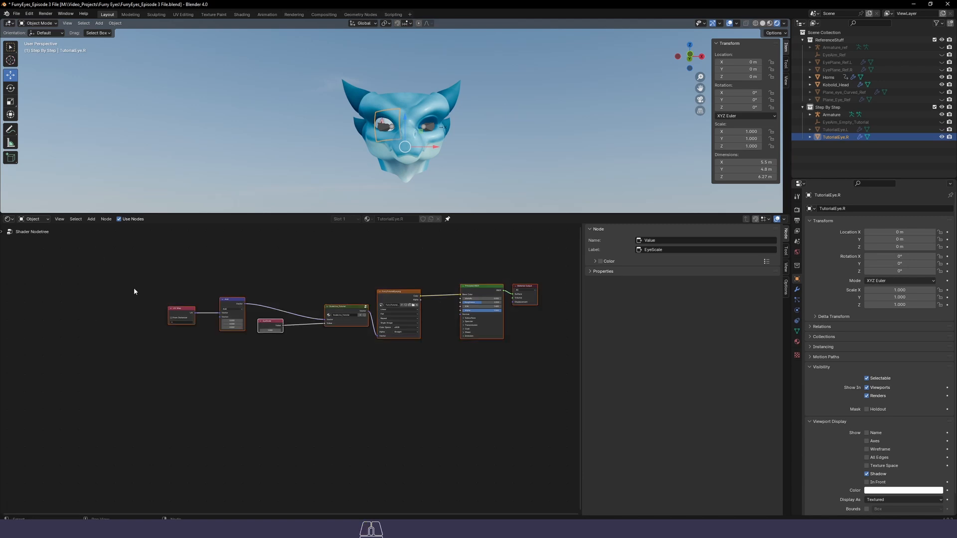
pyautogui.hotkey('ctrl', 'c')
pyautogui.keyDown('ctrl'); pyautogui.scroll(-3, 210, 372); pyautogui.keyUp('ctrl')
pyautogui.hotkey('ctrl', 'v')
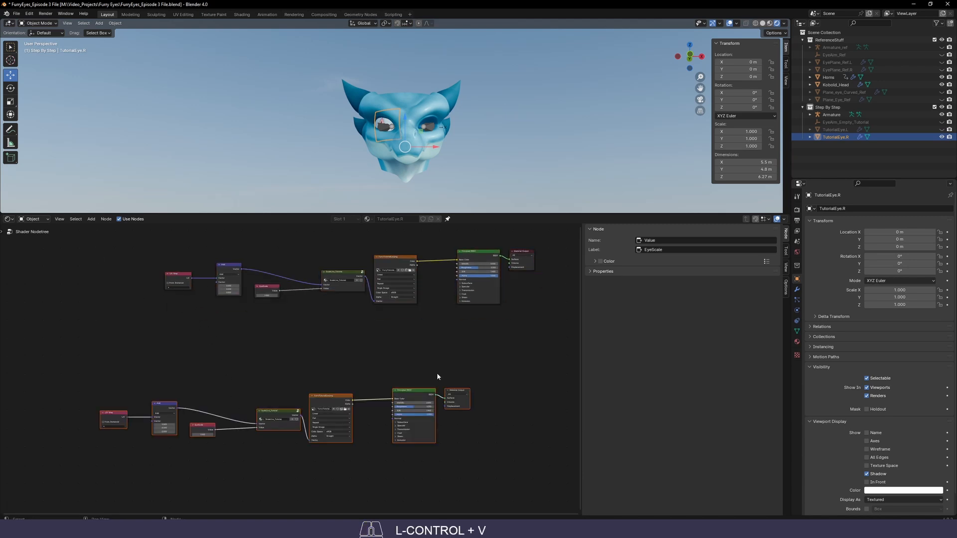
pyautogui.moveTo(455, 395); pyautogui.dragTo(520, 397)
pyautogui.click(464, 344)
# Move the copied chain's UV Map node slightly up and farther away from the Add node
pyautogui.scroll(4, 368, 477)
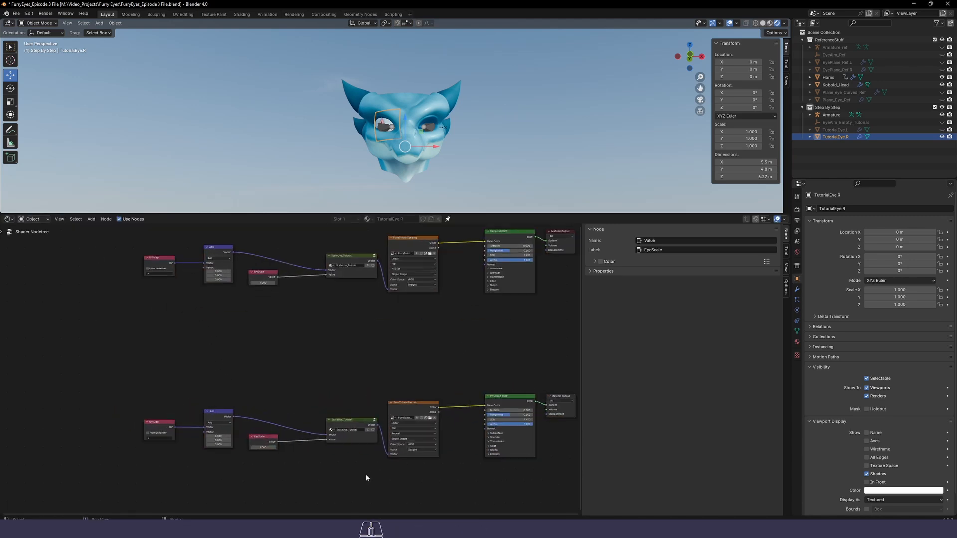
pyautogui.moveTo(536, 320); pyautogui.dragTo(452, 212, button='middle')
pyautogui.scroll(1, 299, 387)
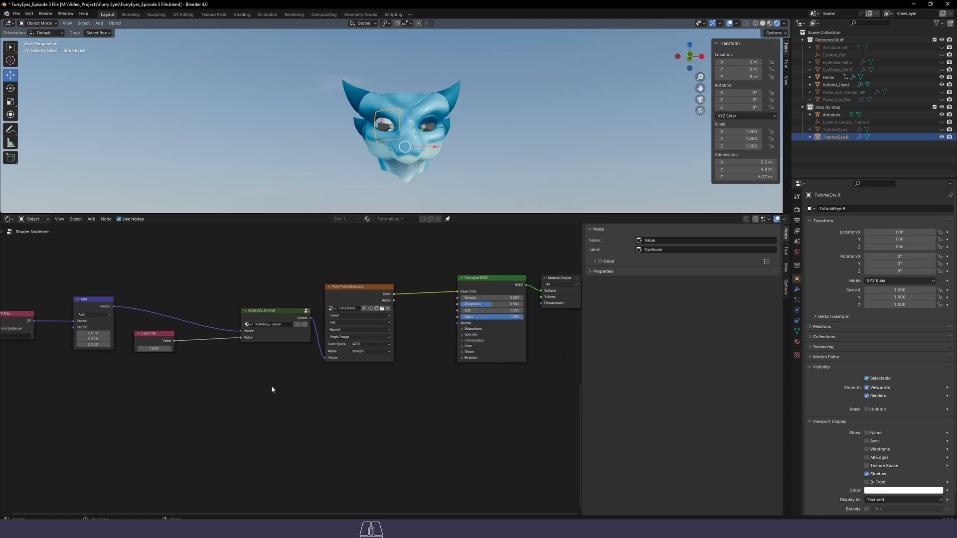
pyautogui.moveTo(228, 380); pyautogui.dragTo(407, 374, button='middle')
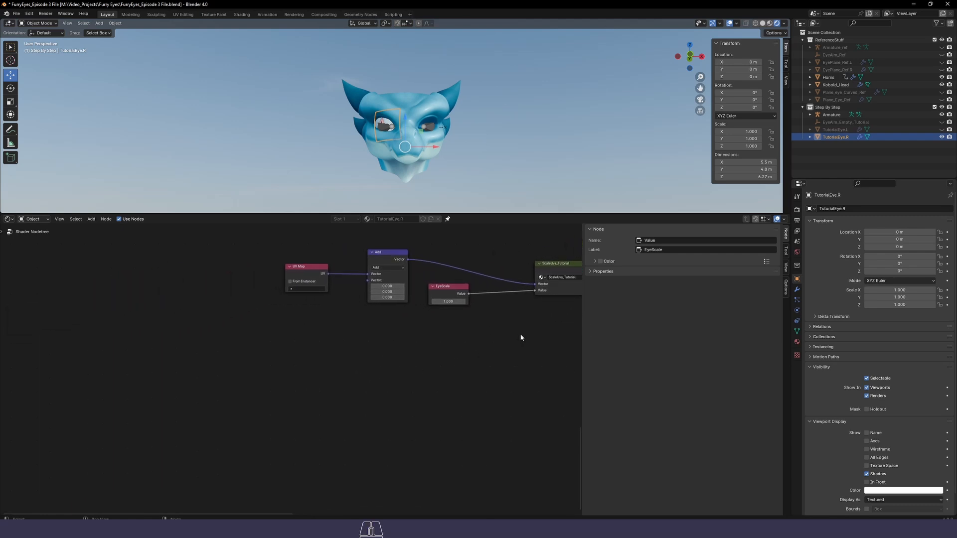
pyautogui.moveTo(310, 280); pyautogui.dragTo(295, 265)
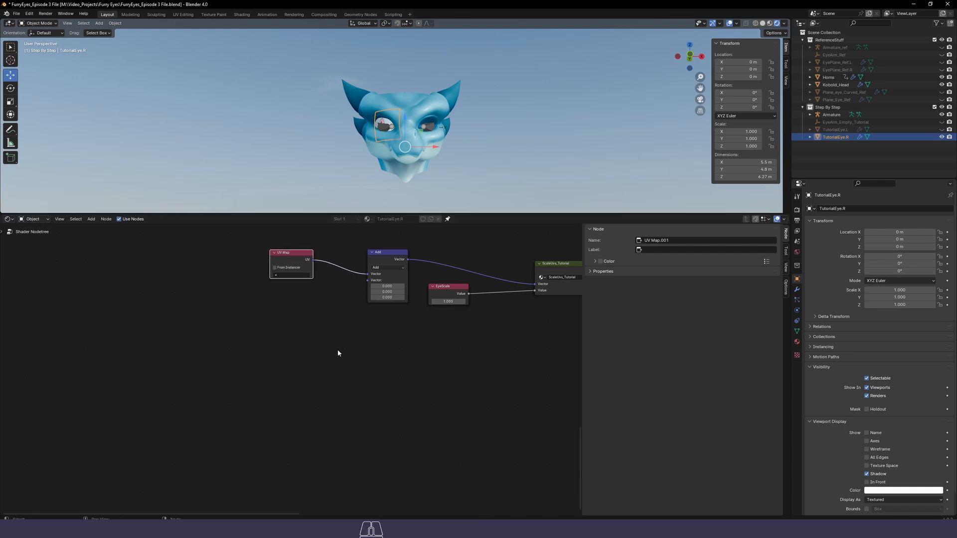
pyautogui.click(371, 322)
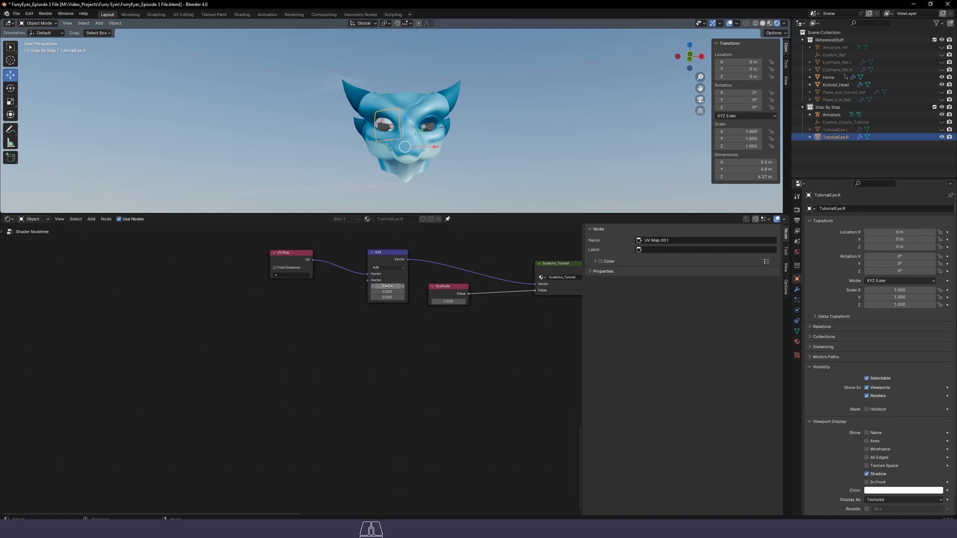
# Add a Combine XYZ node feeding the copied Add node's second vector input and place it beneath the UV Map node
pyautogui.moveTo(368, 280); pyautogui.dragTo(268, 341)
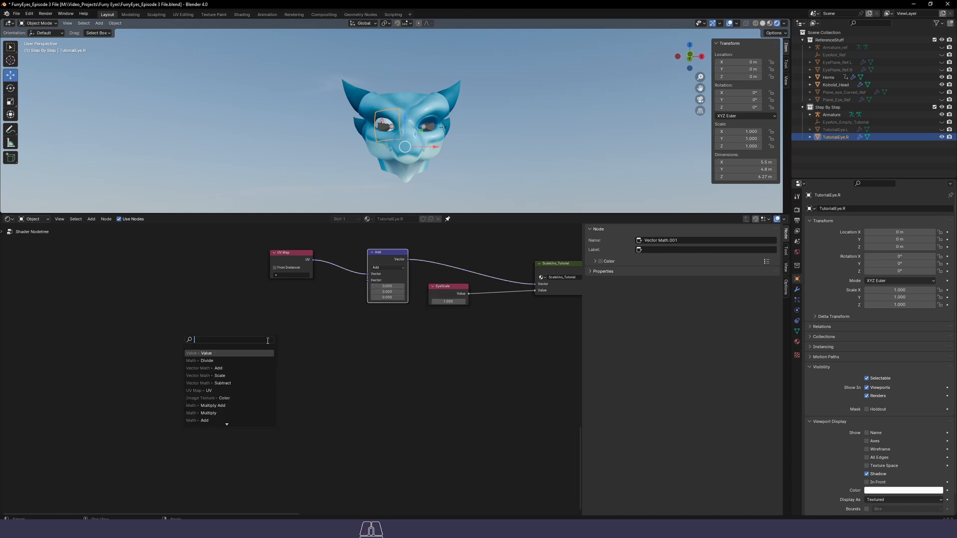
pyautogui.write('combine')
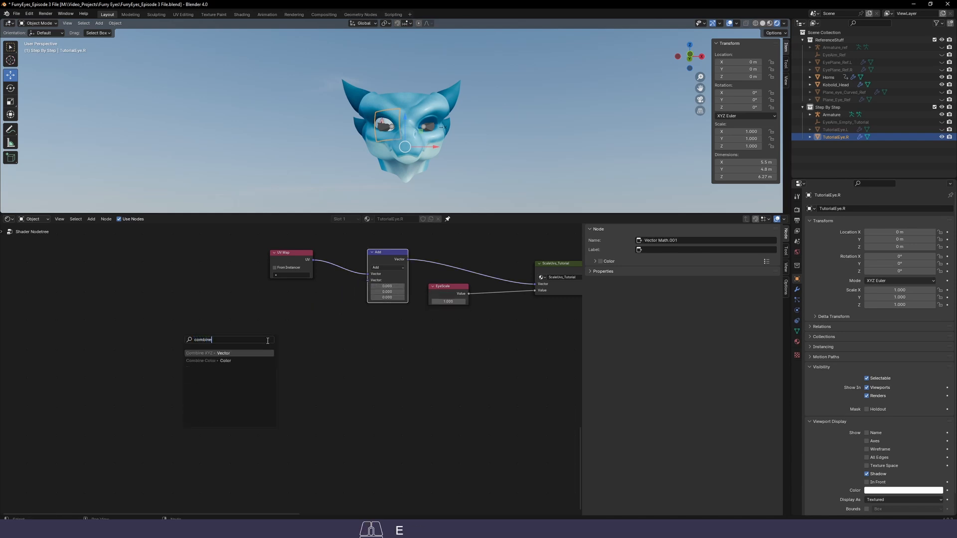
pyautogui.press('Return')
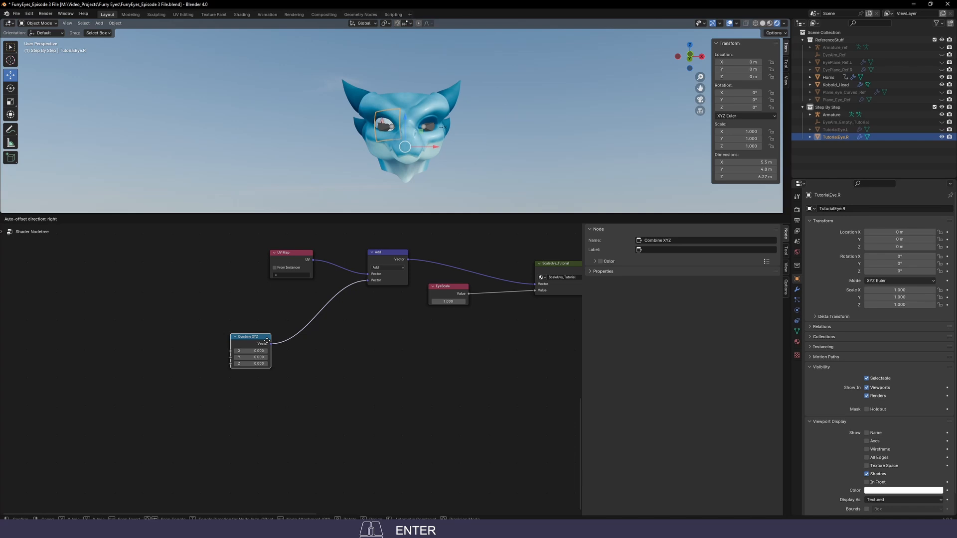
pyautogui.click(281, 338)
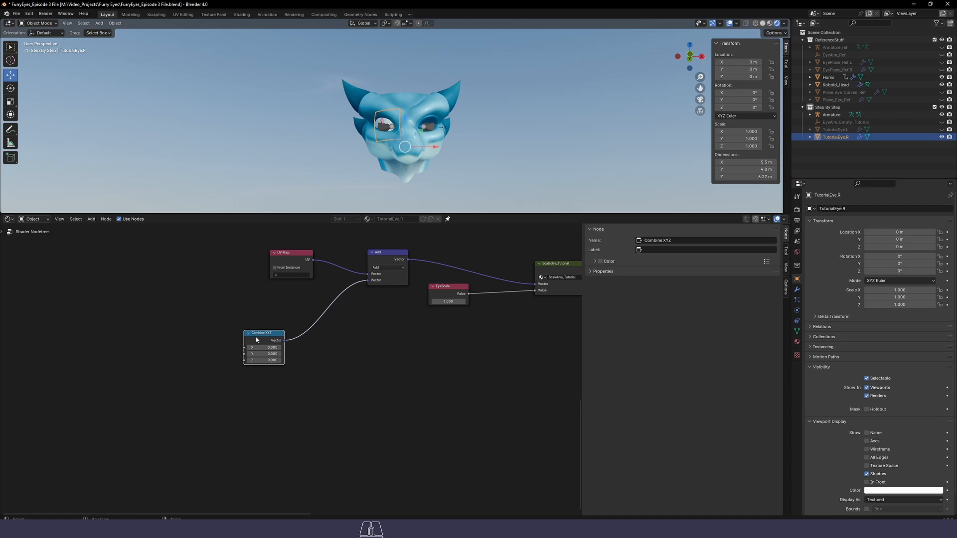
pyautogui.moveTo(256, 339); pyautogui.dragTo(283, 336)
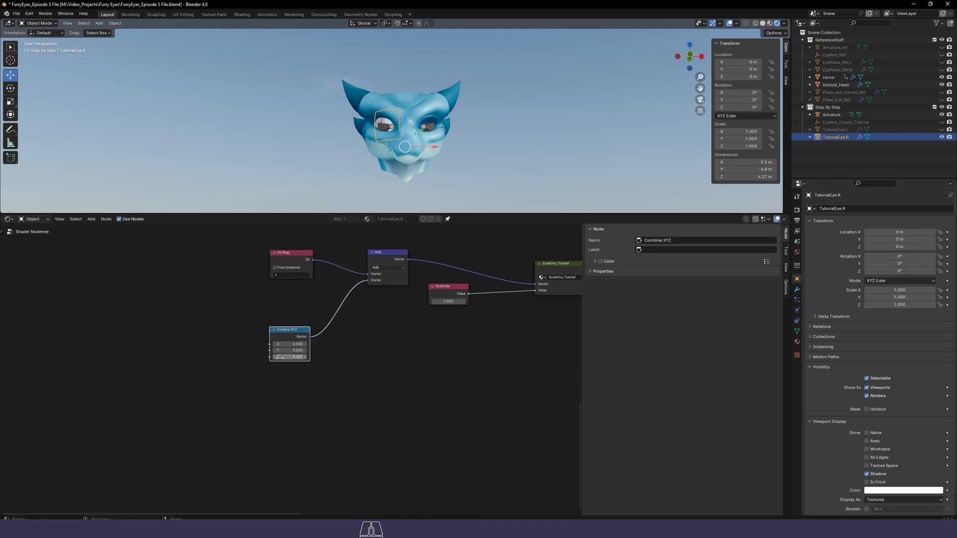
# Try shifting the eye texture with the Combine XYZ node's X value, undoing each attempt
pyautogui.moveTo(334, 352); pyautogui.dragTo(468, 396, button='middle')
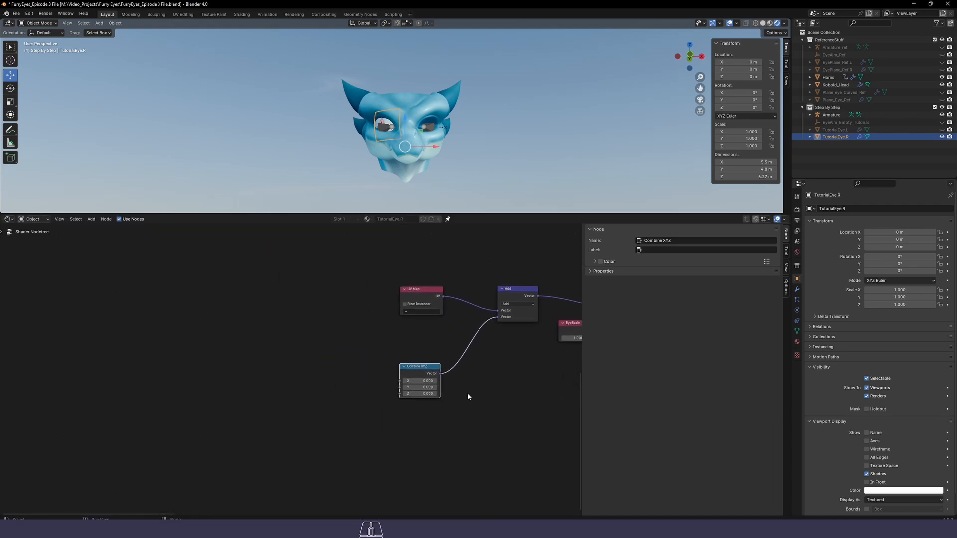
pyautogui.moveTo(332, 394); pyautogui.dragTo(298, 386, button='middle')
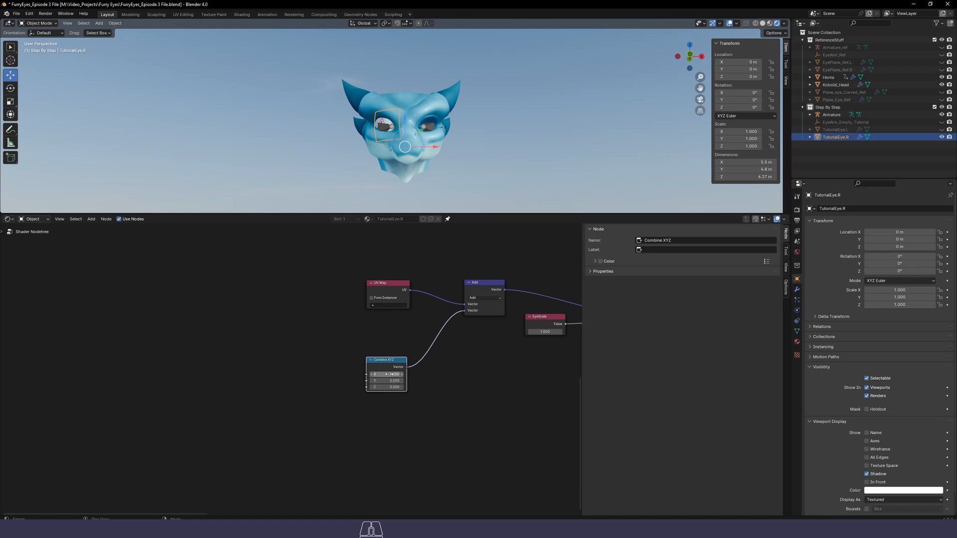
pyautogui.moveTo(382, 374)
pyautogui.mouseDown()
pyautogui.moveTo(374, 374)
pyautogui.moveTo(399, 374)
pyautogui.moveTo(386, 375)
pyautogui.mouseUp()
pyautogui.hotkey('ctrl', 'z')
pyautogui.moveTo(495, 364); pyautogui.dragTo(437, 403, button='middle')
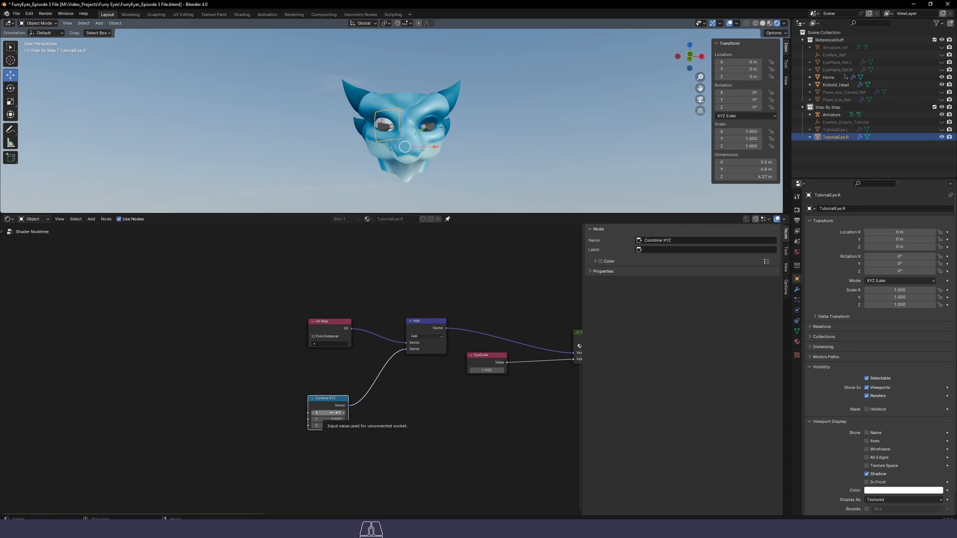
pyautogui.moveTo(334, 413)
pyautogui.mouseDown()
pyautogui.moveTo(349, 413)
pyautogui.moveTo(335, 412)
pyautogui.mouseUp()
pyautogui.hotkey('ctrl', 'z')
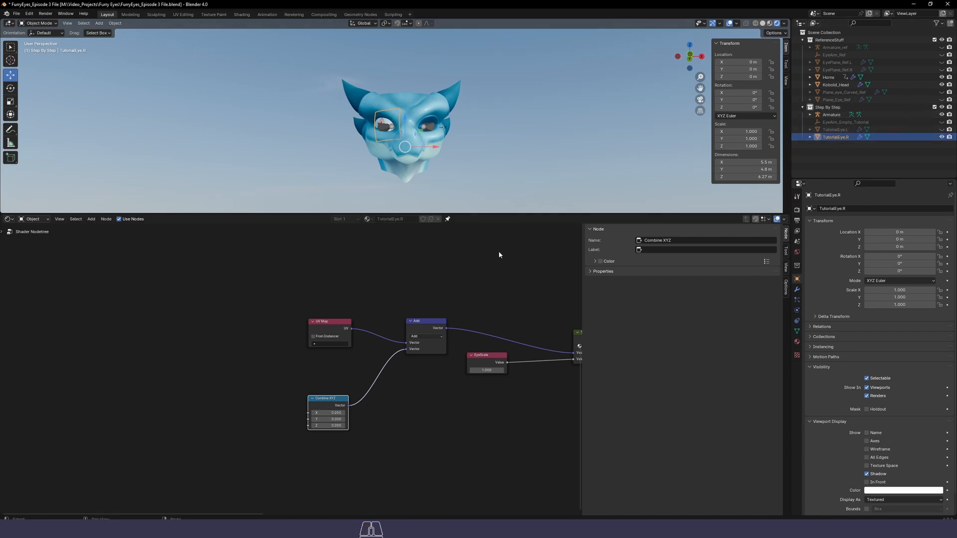
# Unlink the Combine XYZ node from the Add node and reconnect it to the same second vector input
pyautogui.moveTo(538, 279); pyautogui.dragTo(388, 256, button='middle')
pyautogui.click(291, 366)
pyautogui.moveTo(258, 329); pyautogui.dragTo(252, 342)
pyautogui.scroll(-6, 305, 375)
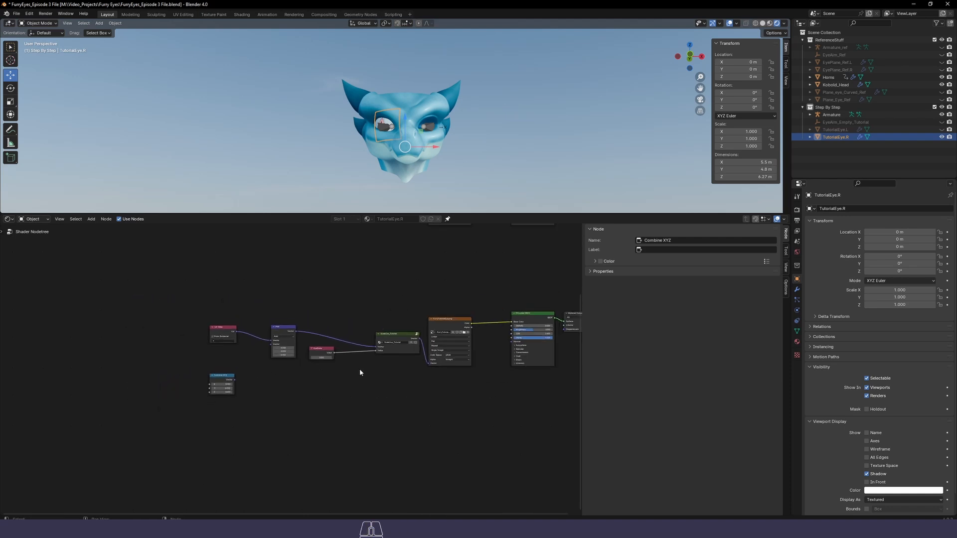
pyautogui.scroll(4, 472, 375)
pyautogui.moveTo(438, 393); pyautogui.dragTo(302, 375, button='middle')
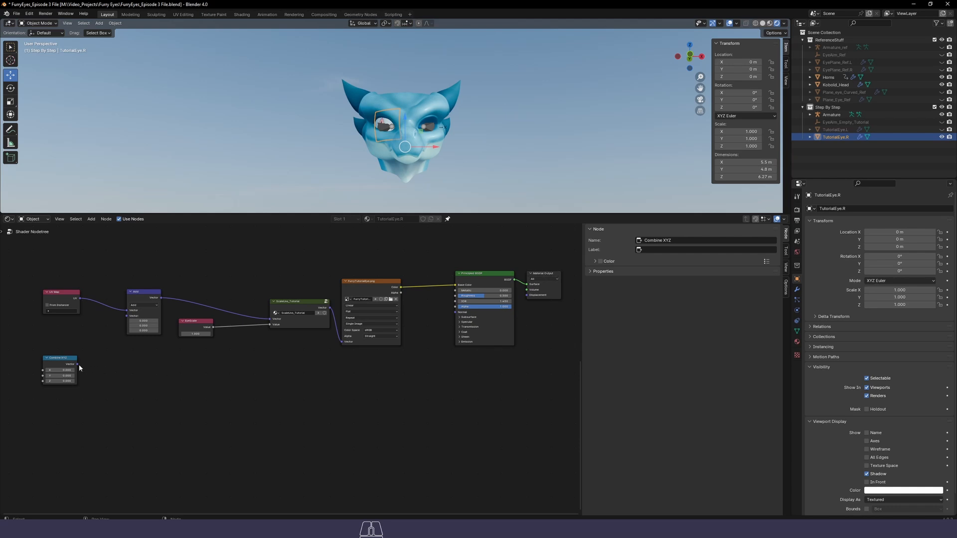
pyautogui.moveTo(78, 365); pyautogui.dragTo(126, 316)
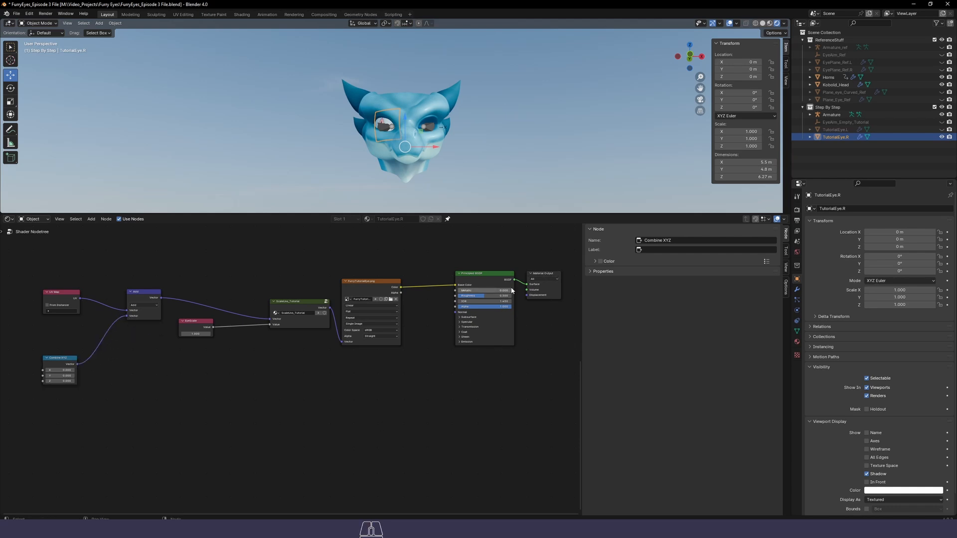
# Make the Material Output node at the end of the copied chain the active output
pyautogui.moveTo(522, 255); pyautogui.dragTo(421, 415, button='middle')
pyautogui.scroll(-3, 429, 344)
pyautogui.moveTo(305, 338); pyautogui.dragTo(385, 324, button='middle')
pyautogui.scroll(5, 523, 281)
pyautogui.moveTo(543, 281); pyautogui.dragTo(337, 367, button='middle')
pyautogui.scroll(6, 498, 294)
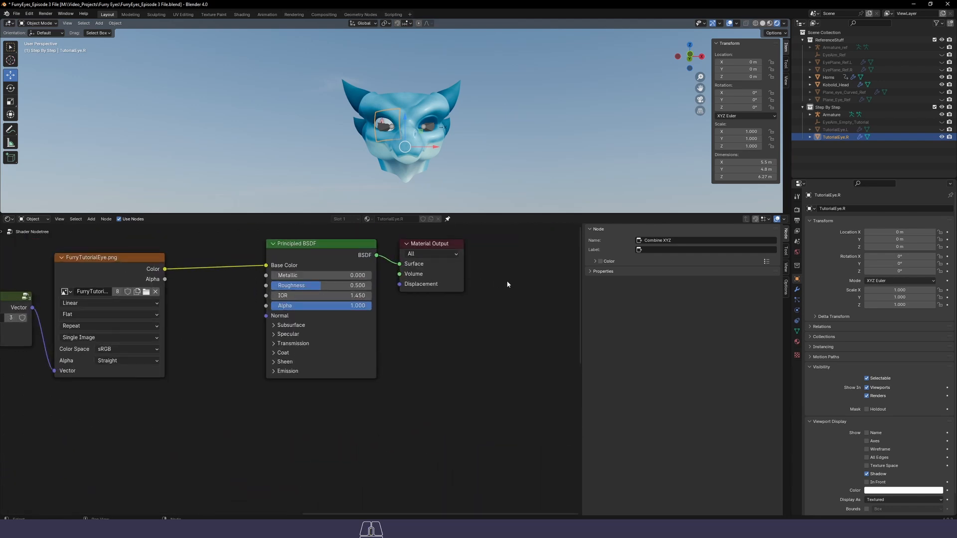
pyautogui.moveTo(507, 285); pyautogui.dragTo(412, 317, button='middle')
pyautogui.scroll(-7, 385, 344)
pyautogui.moveTo(427, 227); pyautogui.dragTo(481, 243, button='middle')
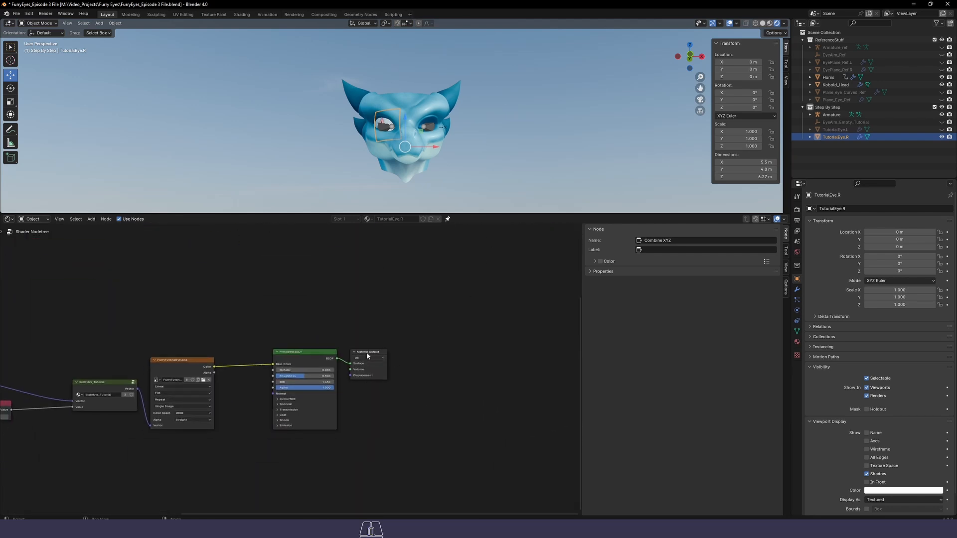
pyautogui.scroll(3, 367, 355)
pyautogui.click(432, 340)
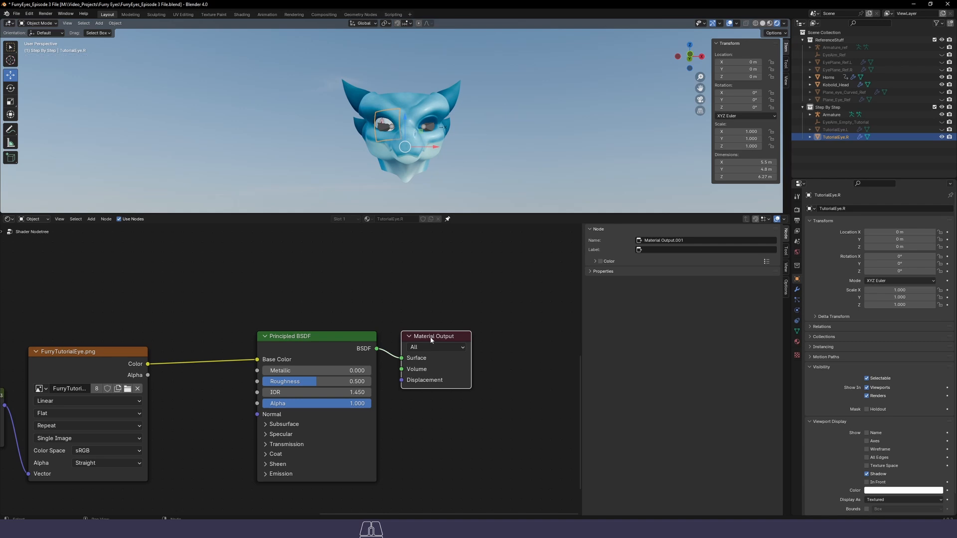
# Test the horizontal eye offset by lowering the Combine XYZ node's X value to about -0.18 while viewing the eye up close
pyautogui.scroll(-5, 390, 351)
pyautogui.moveTo(170, 328); pyautogui.dragTo(408, 293, button='middle')
pyautogui.scroll(1, 277, 383)
pyautogui.scroll(2, 275, 384)
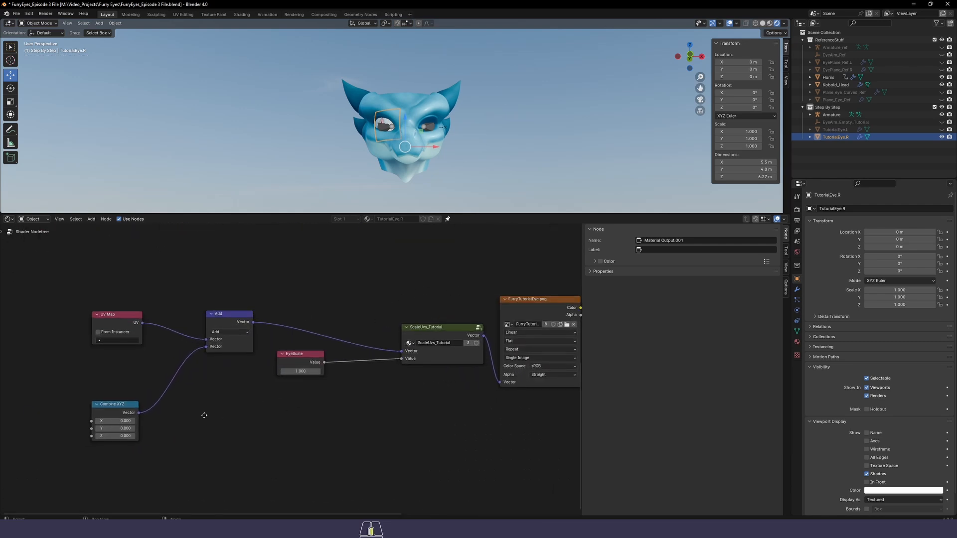
pyautogui.moveTo(203, 417); pyautogui.dragTo(291, 412, button='middle')
pyautogui.scroll(1, 290, 412)
pyautogui.keyDown('shift'); pyautogui.moveTo(189, 422); pyautogui.dragTo(99, 422); pyautogui.keyUp('shift')
pyautogui.scroll(2, 380, 145)
pyautogui.scroll(2, 380, 147)
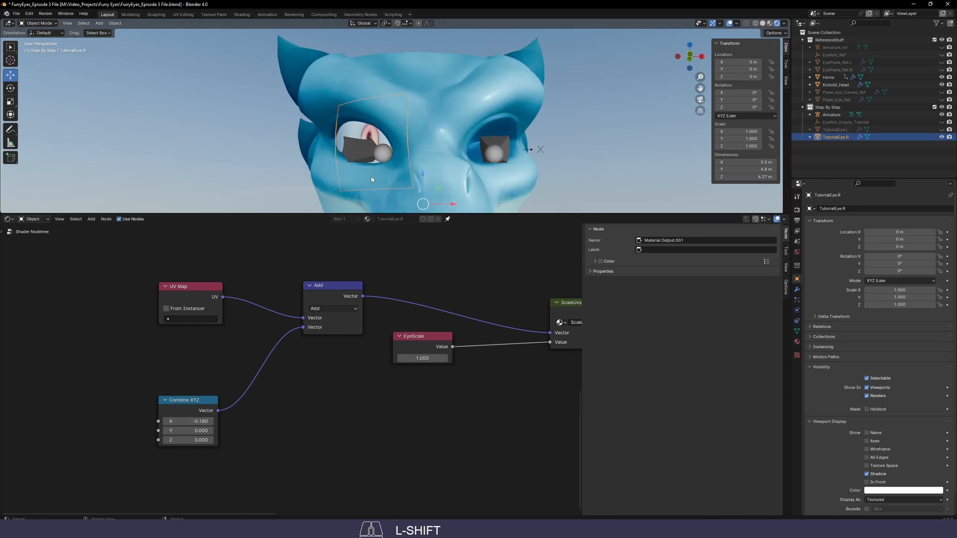
pyautogui.keyDown('shift'); pyautogui.moveTo(213, 423); pyautogui.dragTo(204, 423); pyautogui.keyUp('shift')
# Hide the Step By Step Armature and reset the Combine XYZ node's X value to 0
pyautogui.click(942, 114)
pyautogui.scroll(-3, 349, 318)
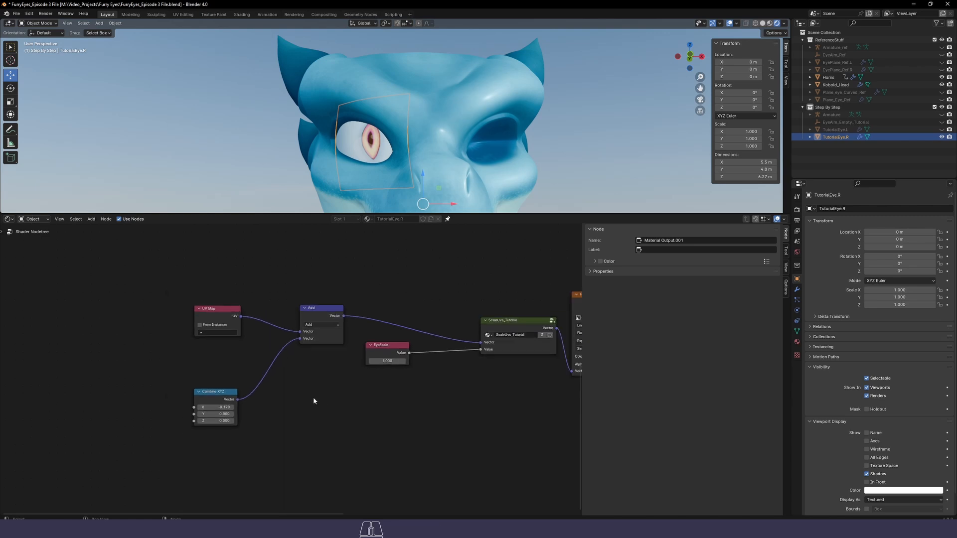
pyautogui.click(236, 400)
pyautogui.write('0')
pyautogui.press('Return')
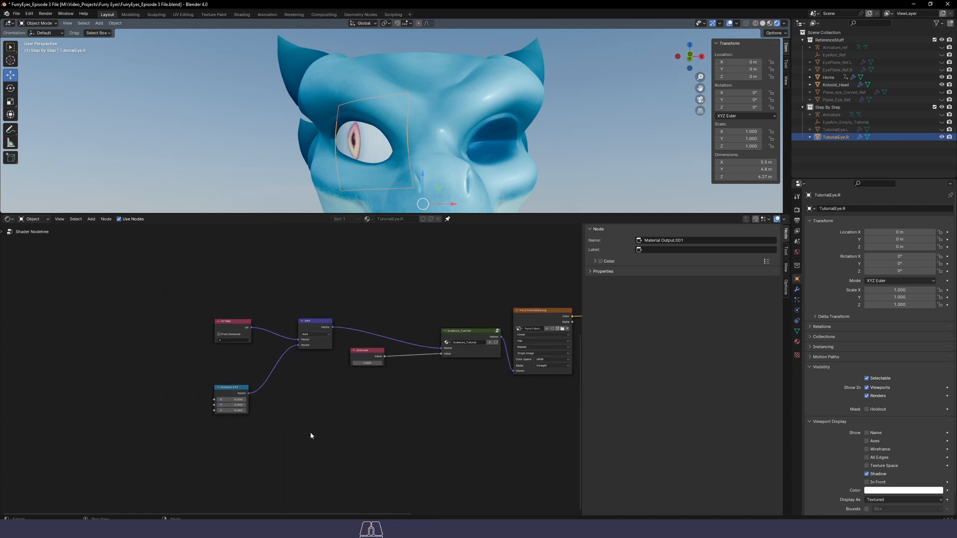
# Add a Clamp node connected to the Combine XYZ node's X input
pyautogui.moveTo(310, 432); pyautogui.dragTo(495, 431, button='middle')
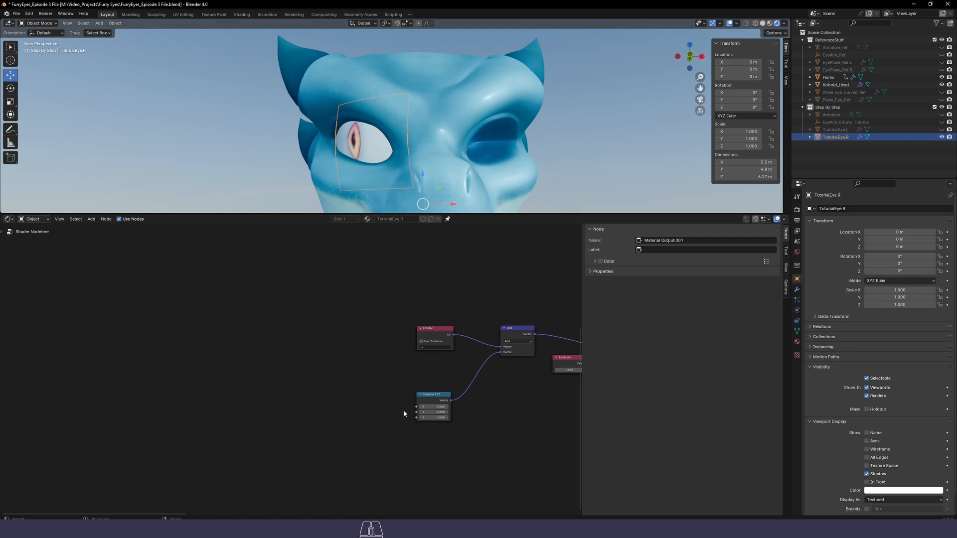
pyautogui.moveTo(416, 407); pyautogui.dragTo(365, 386)
pyautogui.write('clam')
pyautogui.press('Return')
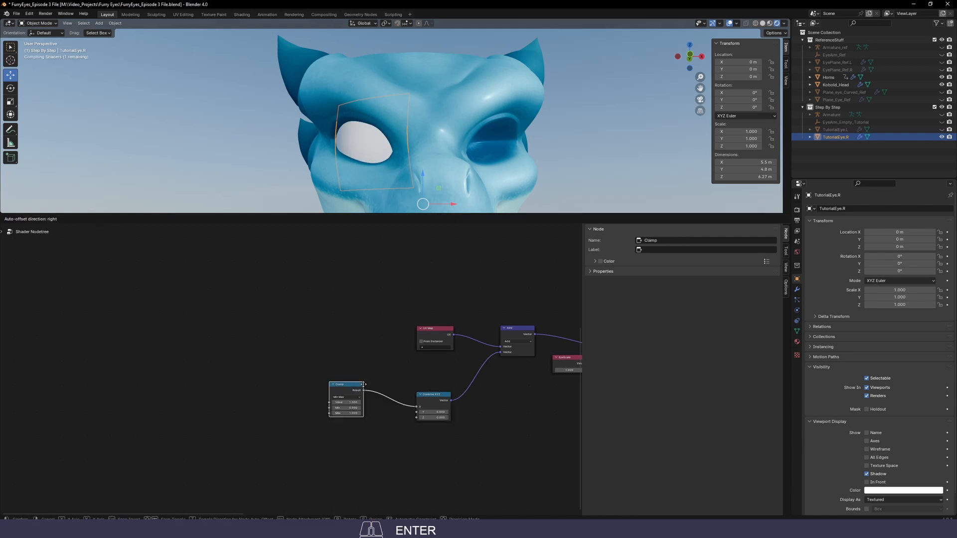
pyautogui.click(362, 368)
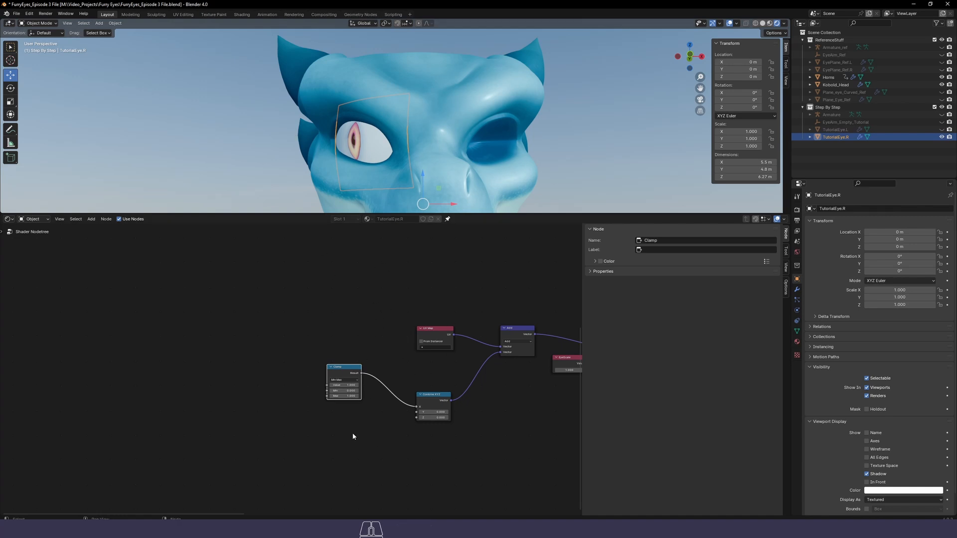
# Add a Value node connected to the Clamp node's Min input
pyautogui.scroll(2, 353, 436)
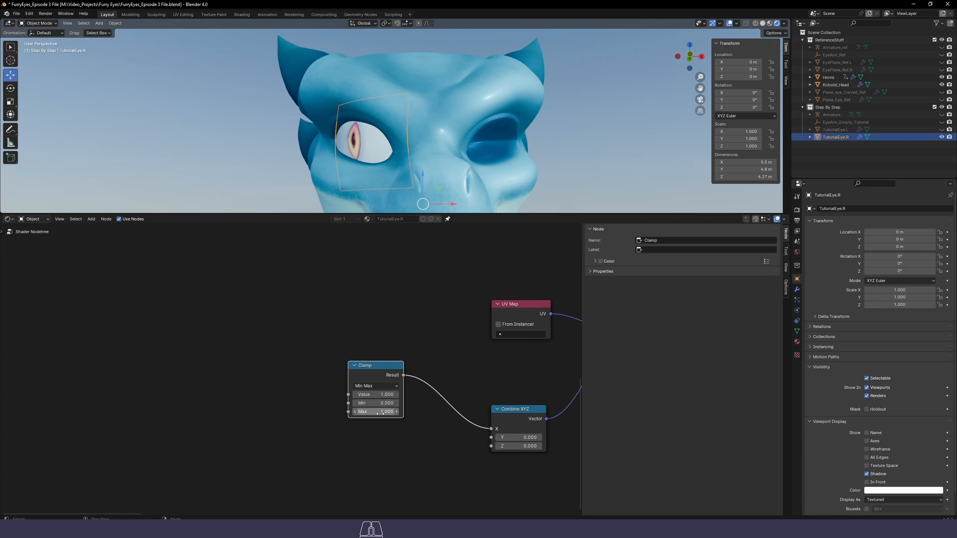
pyautogui.moveTo(352, 406); pyautogui.dragTo(211, 387)
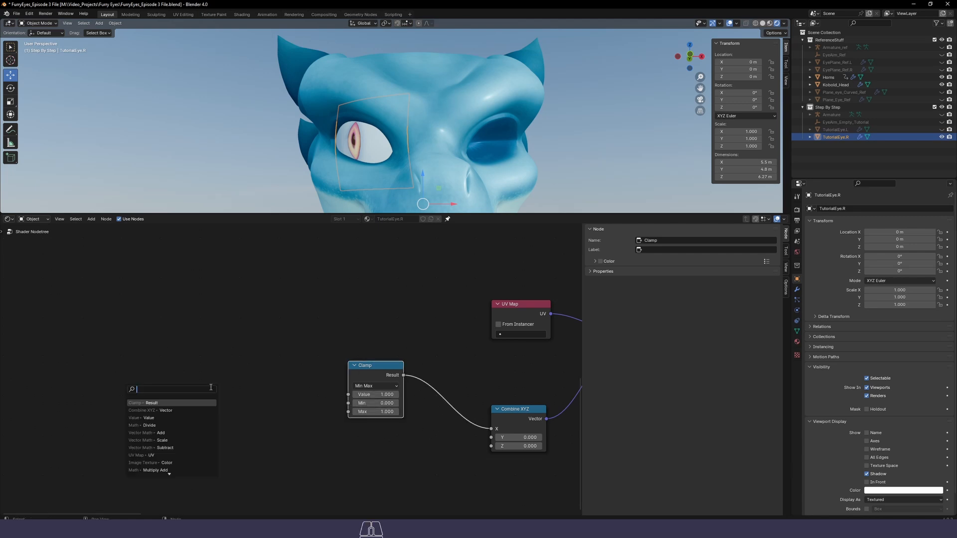
pyautogui.write('valu')
pyautogui.press('Return')
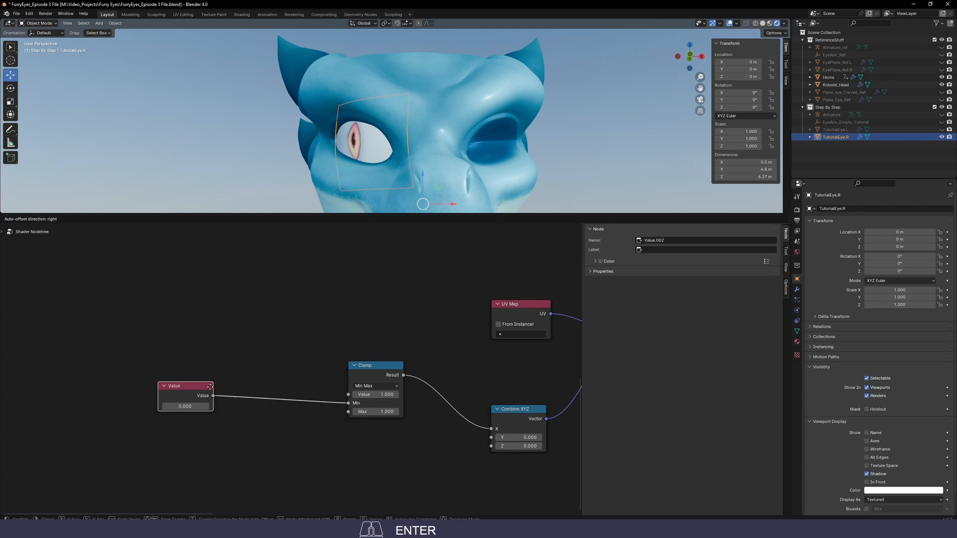
pyautogui.click(243, 378)
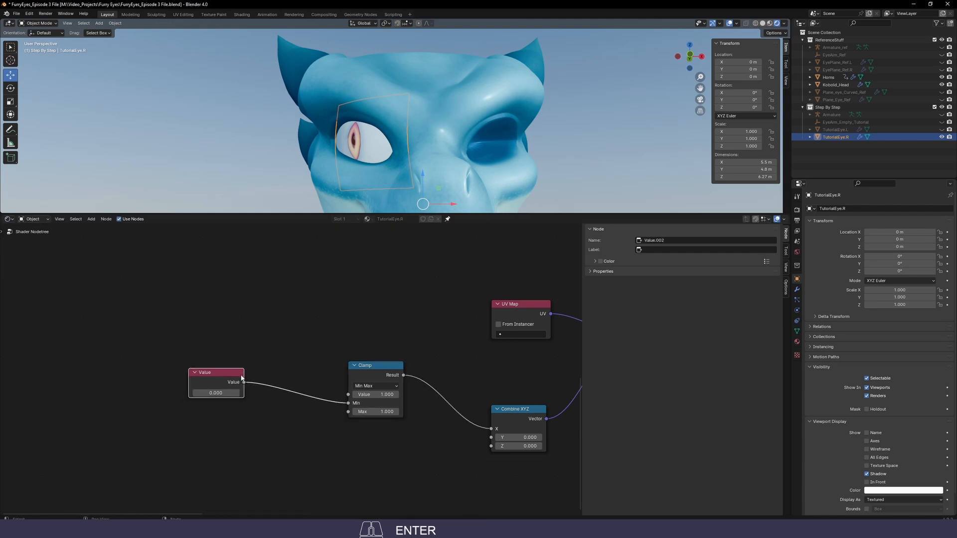
# Label the Value node feeding Min as "Minimum Horzontal" and widen it to fit the label
pyautogui.click(288, 443)
pyautogui.click(207, 380)
pyautogui.press('F2')
pyautogui.write('Mini')
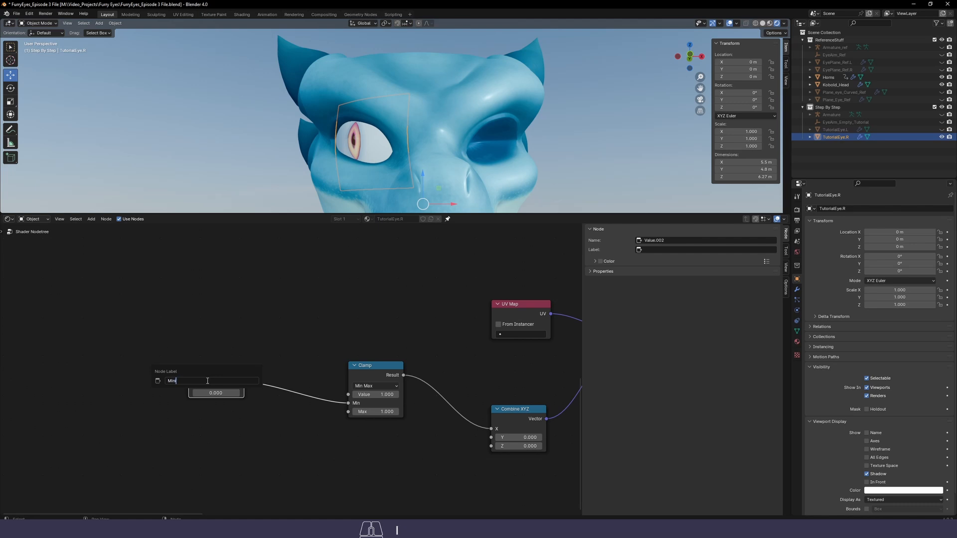
pyautogui.write('mum')
pyautogui.press('Return')
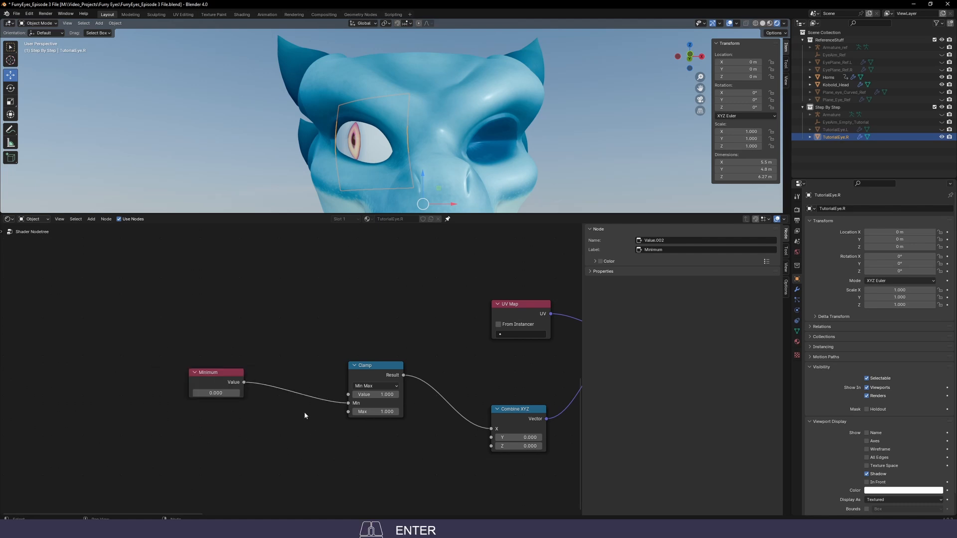
pyautogui.click(224, 370)
pyautogui.press('F2')
pyautogui.press('Right')
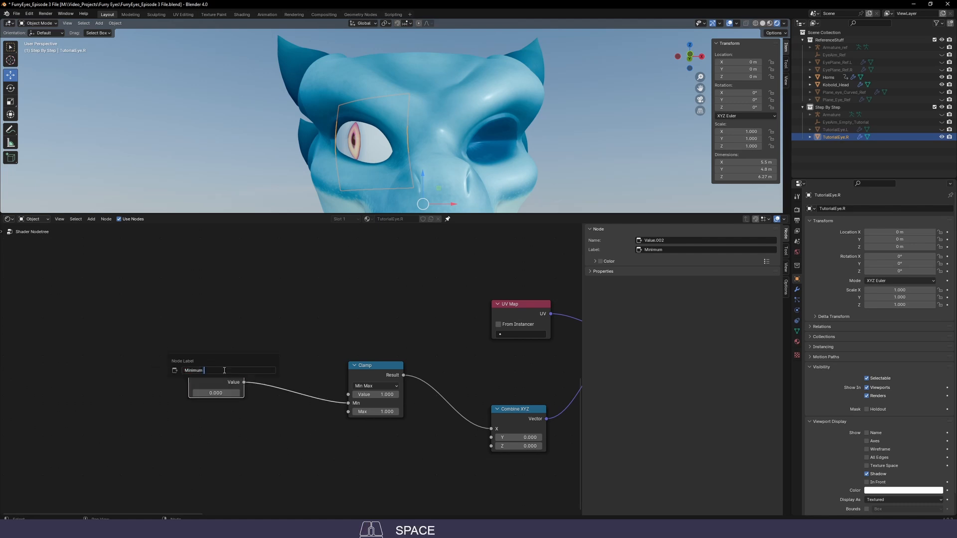
pyautogui.write('Horzontal')
pyautogui.press('Return')
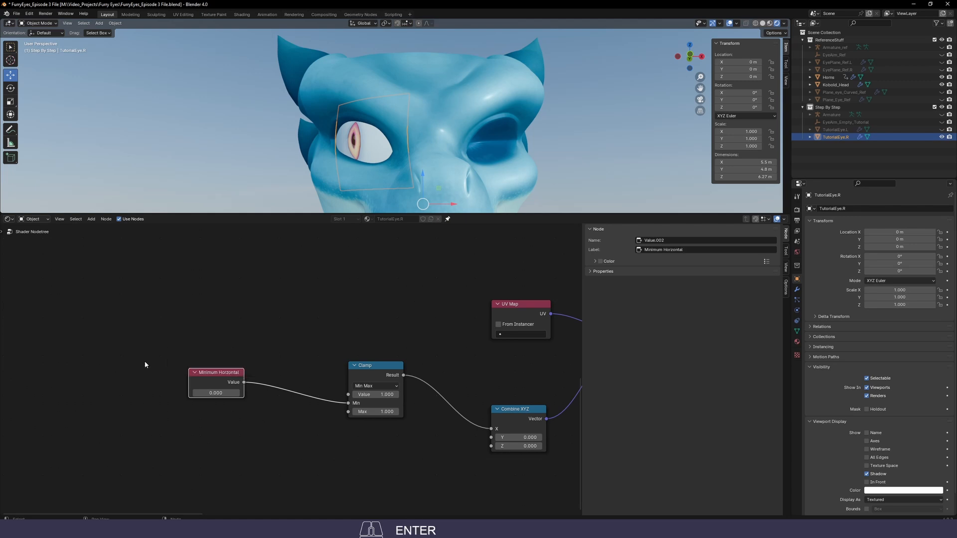
pyautogui.moveTo(189, 381); pyautogui.dragTo(171, 381)
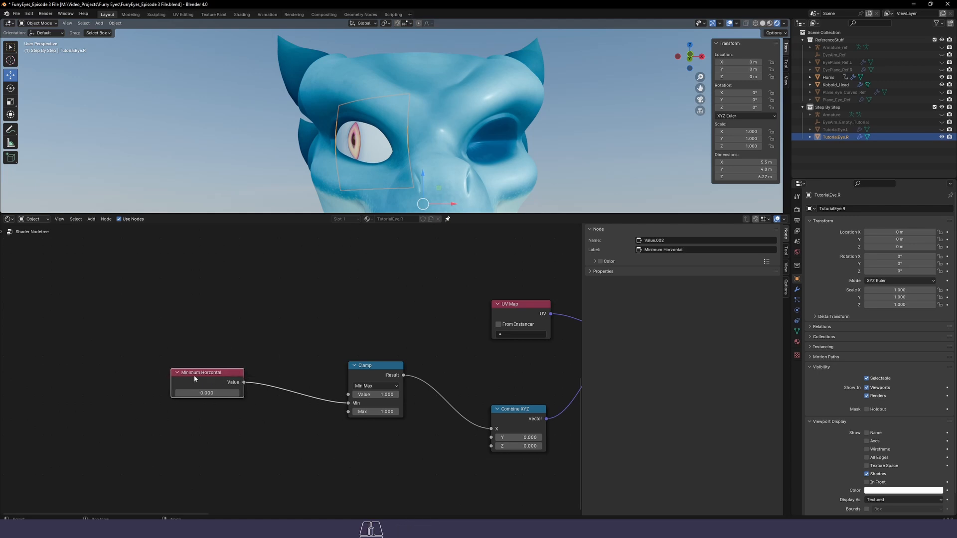
# Add a second Value node connected to the Clamp node's Max input
pyautogui.click(315, 463)
pyautogui.moveTo(349, 413); pyautogui.dragTo(201, 441)
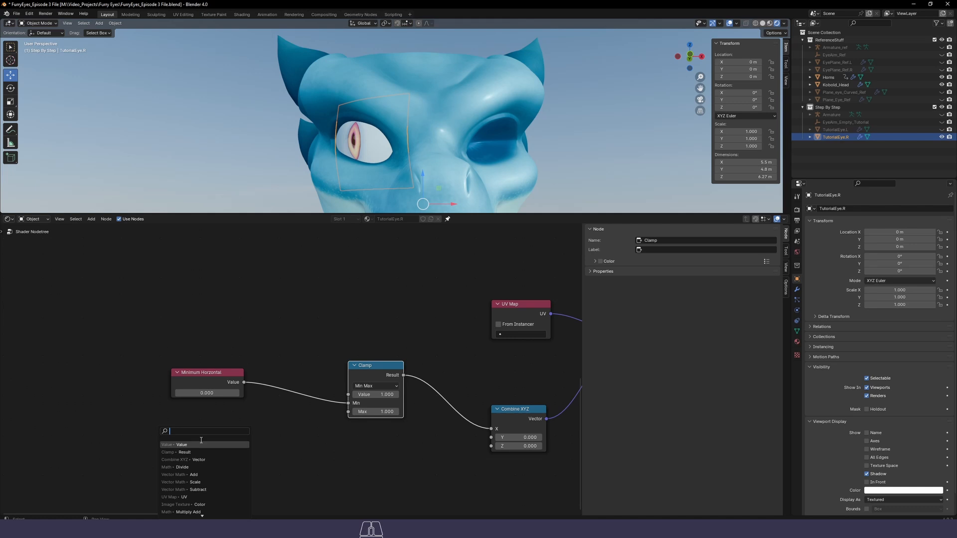
pyautogui.write('value')
pyautogui.press('Return')
pyautogui.click(195, 442)
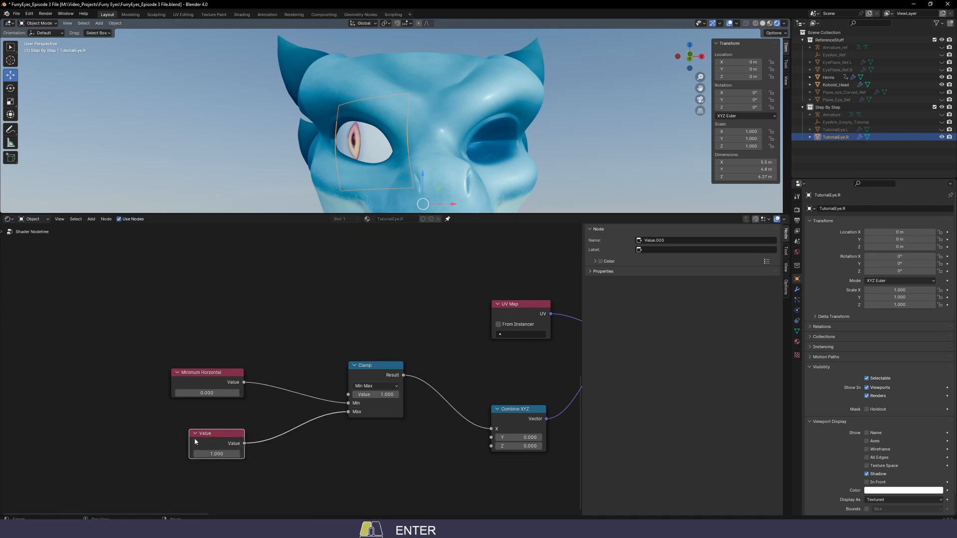
# Widen the new Value node, label it "Maximum Horizontal" and align it beneath the minimum node
pyautogui.moveTo(189, 440); pyautogui.dragTo(146, 439)
pyautogui.press('F2')
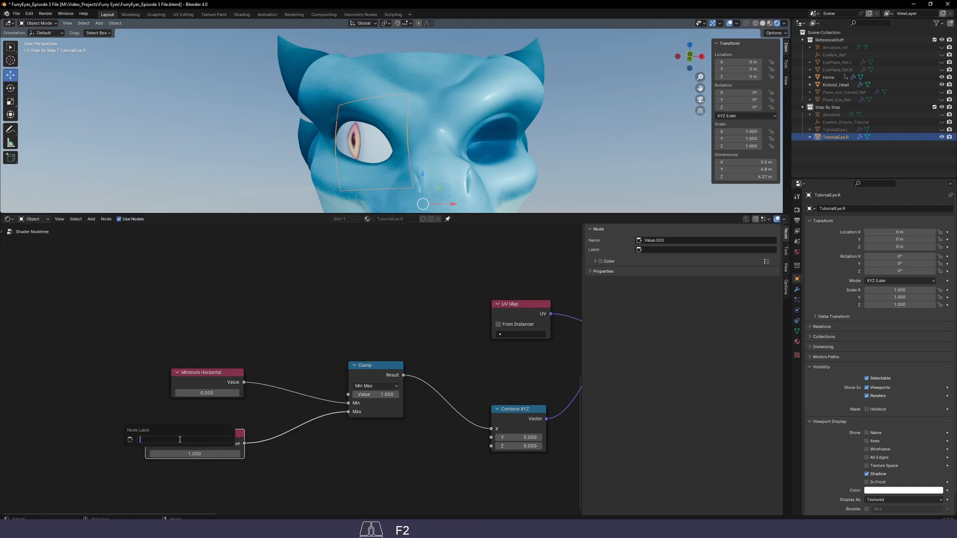
pyautogui.write('Maximum Horizontal')
pyautogui.press('Return')
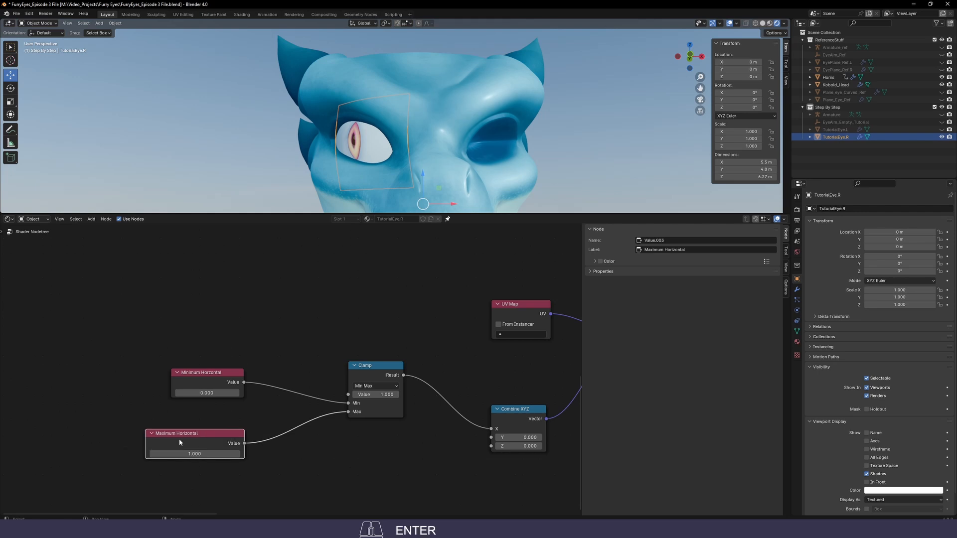
pyautogui.moveTo(208, 435); pyautogui.dragTo(218, 432)
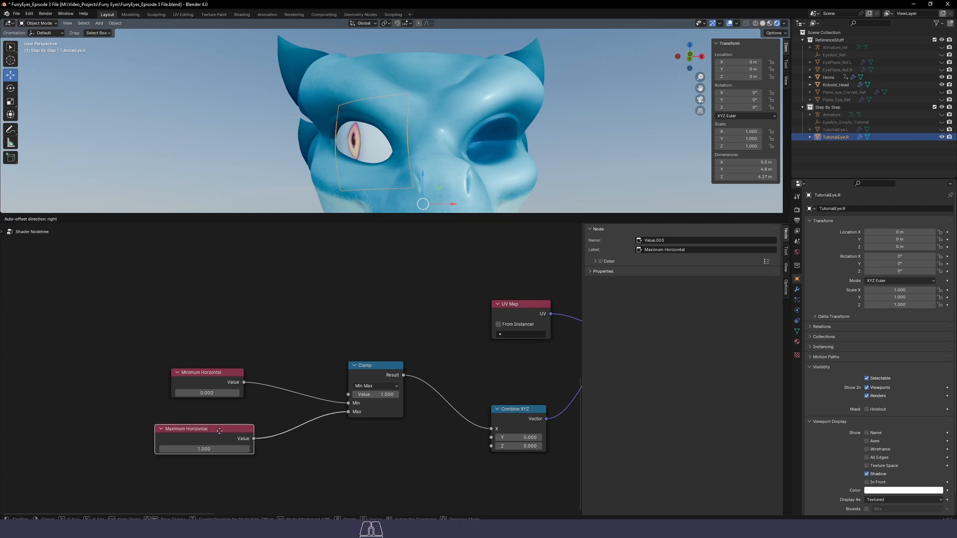
pyautogui.click(397, 319)
pyautogui.moveTo(398, 323)
pyautogui.mouseDown(button='middle')
pyautogui.moveTo(352, 300)
pyautogui.moveTo(385, 309)
pyautogui.mouseUp(button='middle')
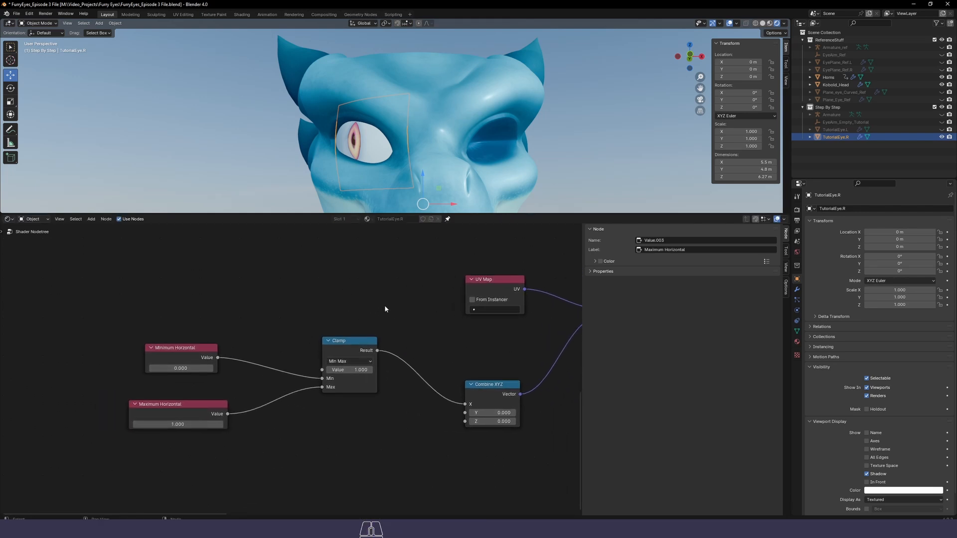
# Set the Maximum Horizontal value to 0 and try raising it to 0.5
pyautogui.click(199, 425)
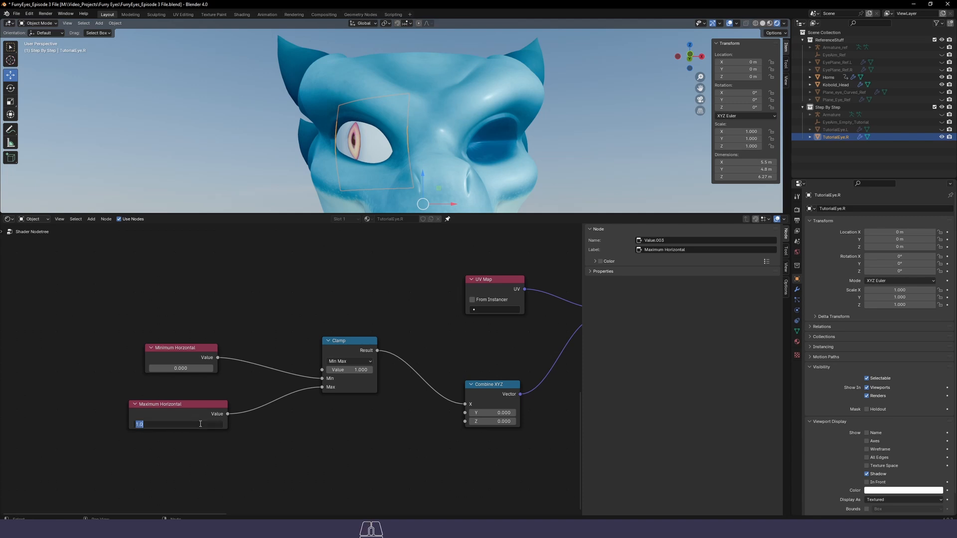
pyautogui.write('0')
pyautogui.press('Return')
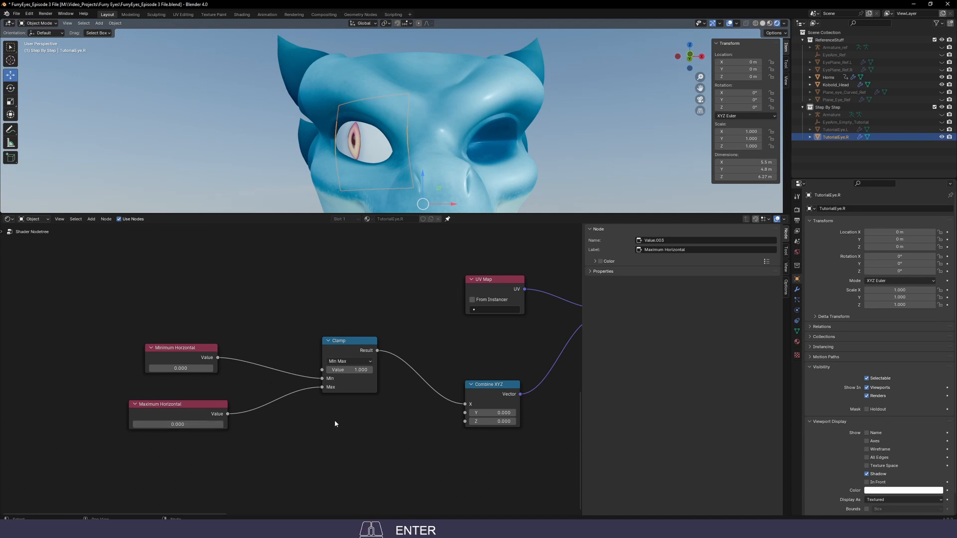
pyautogui.keyDown('shift'); pyautogui.moveTo(182, 426); pyautogui.dragTo(213, 426); pyautogui.keyUp('shift')
# Set both the Clamp node's Value and the Maximum Horizontal value to 0
pyautogui.doubleClick(349, 370)
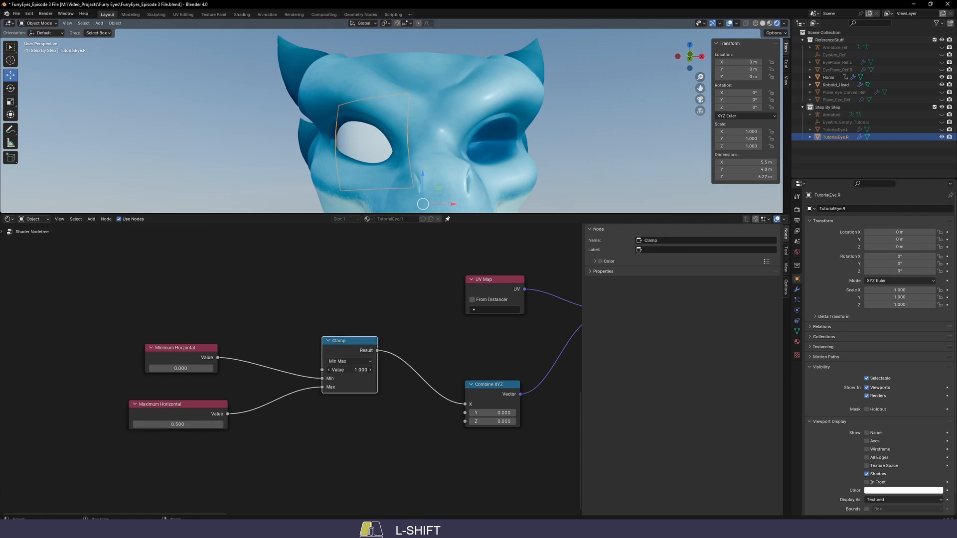
pyautogui.write('0')
pyautogui.press('Return')
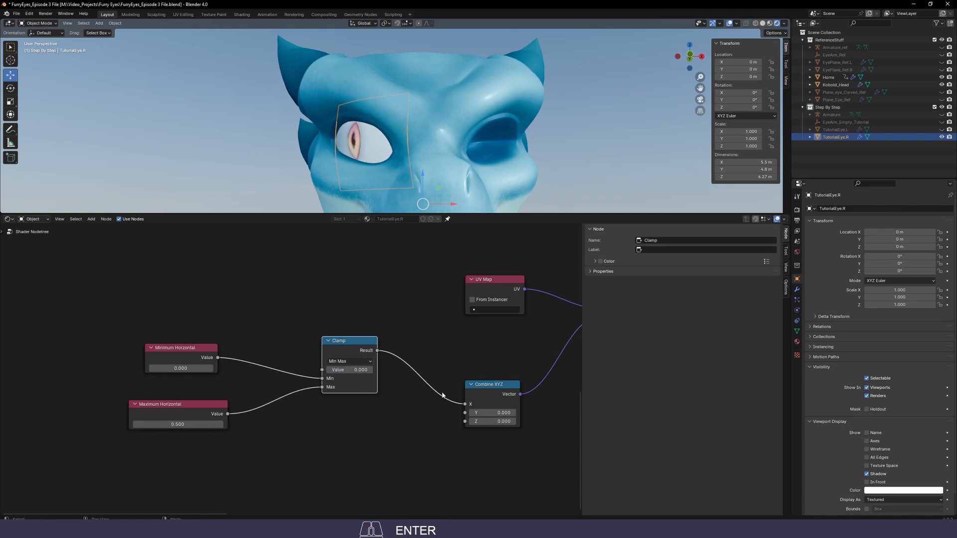
pyautogui.doubleClick(177, 424)
pyautogui.write('0')
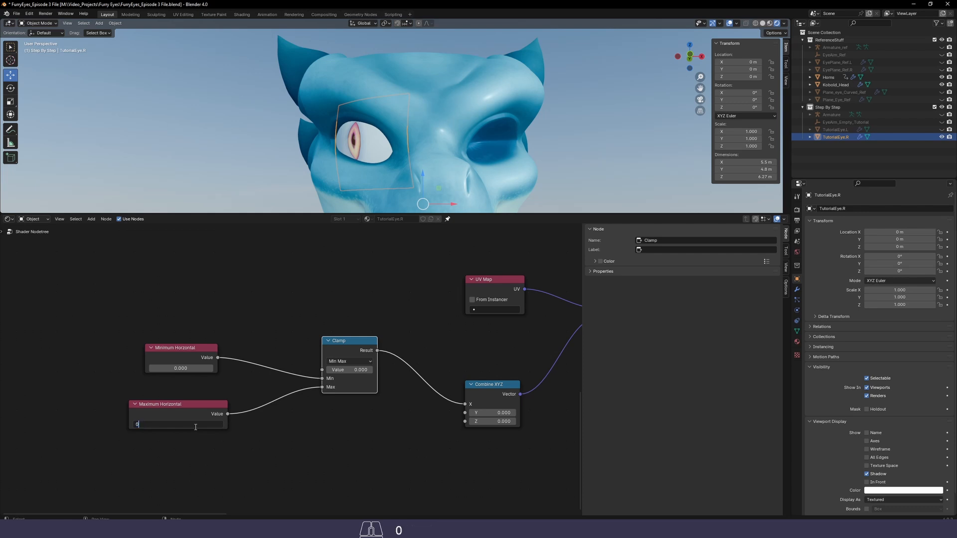
pyautogui.press('Return')
pyautogui.click(348, 457)
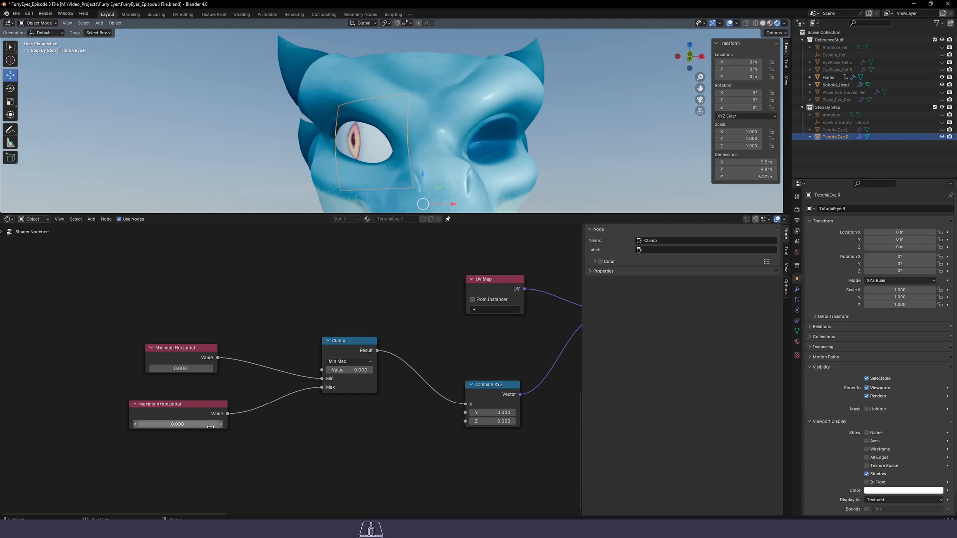
# Set Maximum Horizontal to 1, test the eye movement by raising the Clamp node's Value, and undo that test change
pyautogui.click(188, 426)
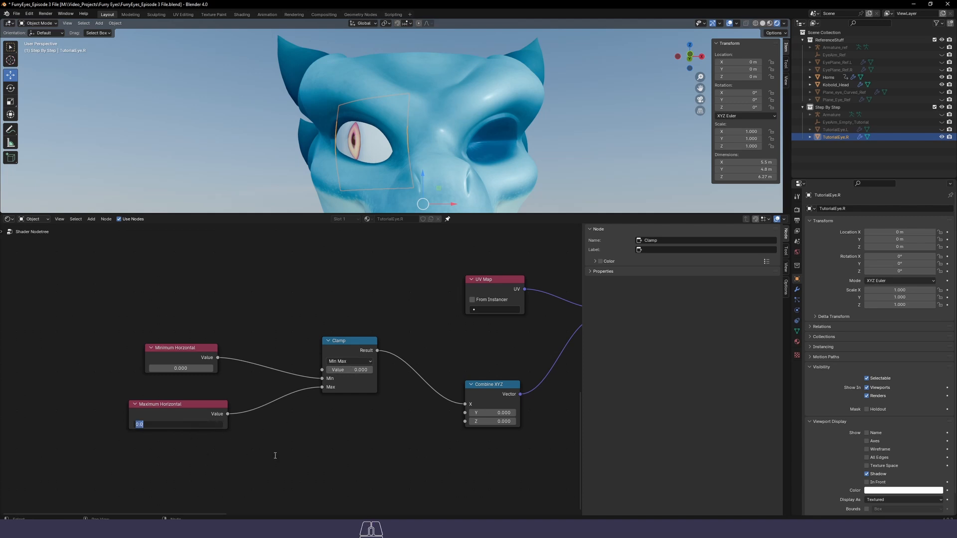
pyautogui.write('1')
pyautogui.press('Return')
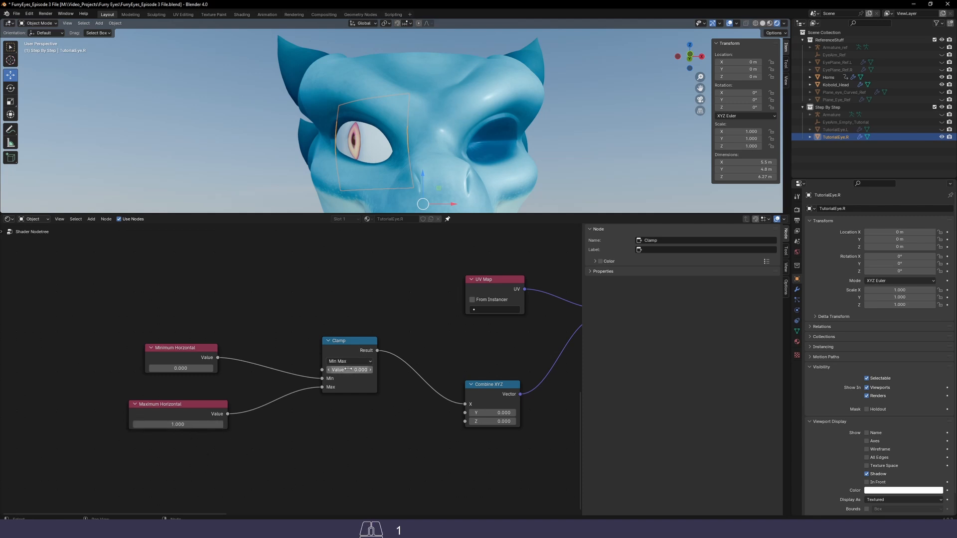
pyautogui.moveTo(348, 369); pyautogui.dragTo(379, 369)
pyautogui.hotkey('ctrl', 'z')
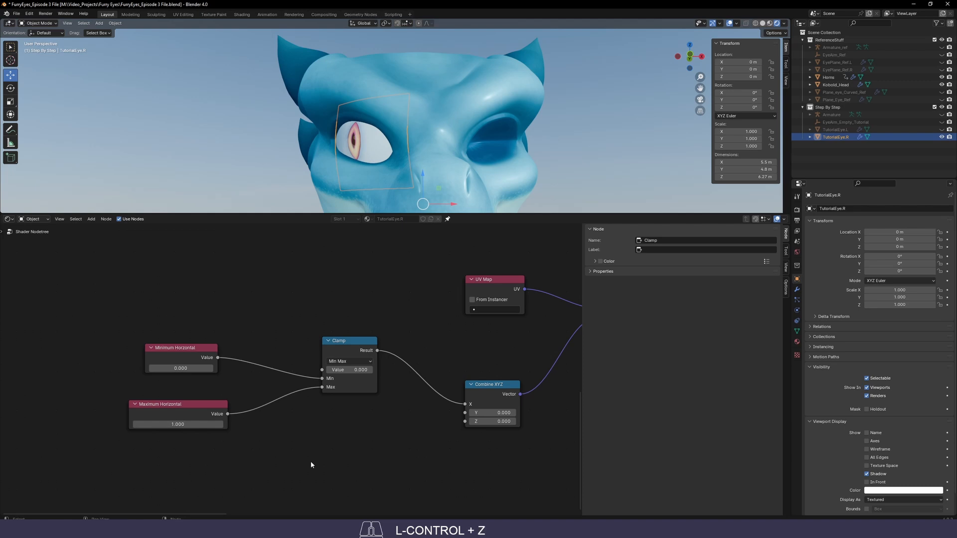
# Set Maximum Horizontal to 0.5 and test the limit by raising the Clamp node's Value to 3.7, viewing the eye from the side
pyautogui.click(189, 425)
pyautogui.write('0.5')
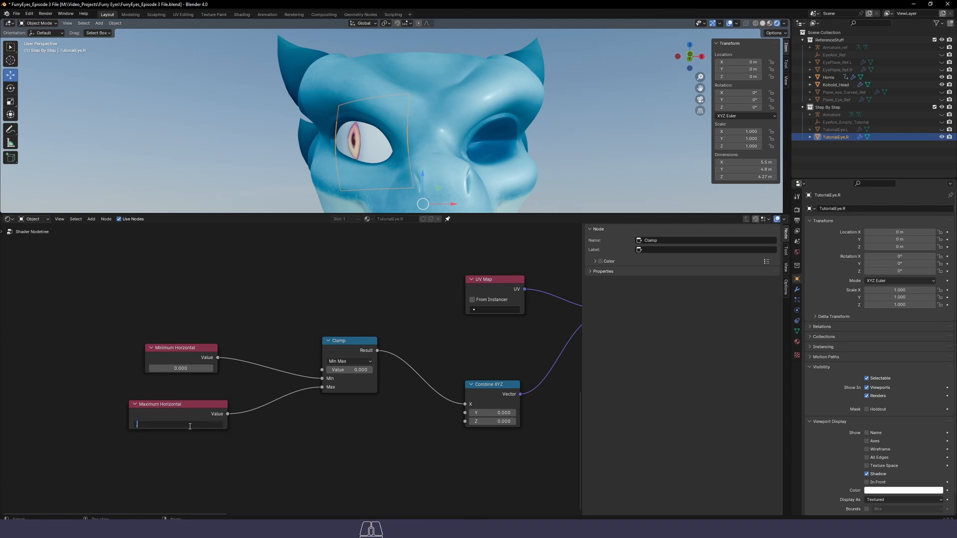
pyautogui.press('Return')
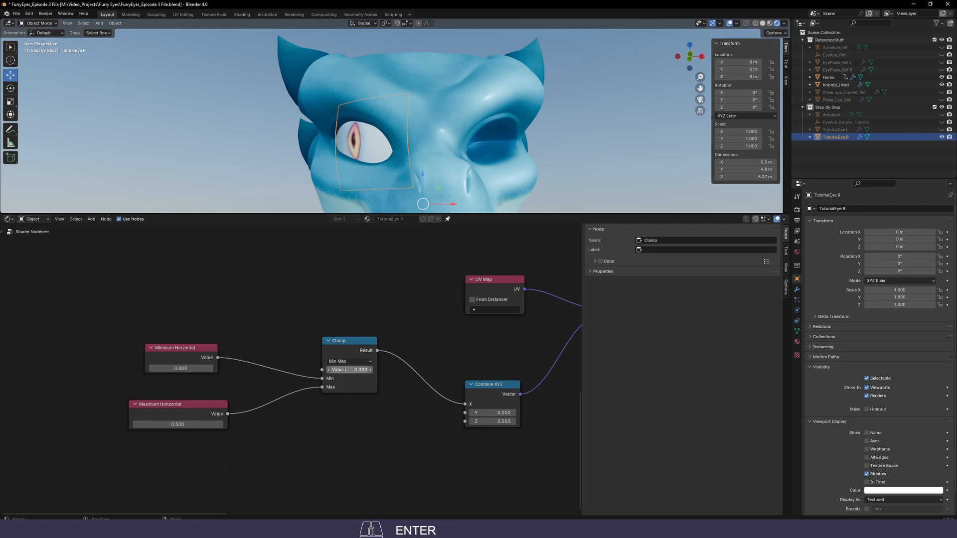
pyautogui.moveTo(349, 370); pyautogui.dragTo(409, 369)
pyautogui.moveTo(358, 169); pyautogui.dragTo(394, 160, button='middle')
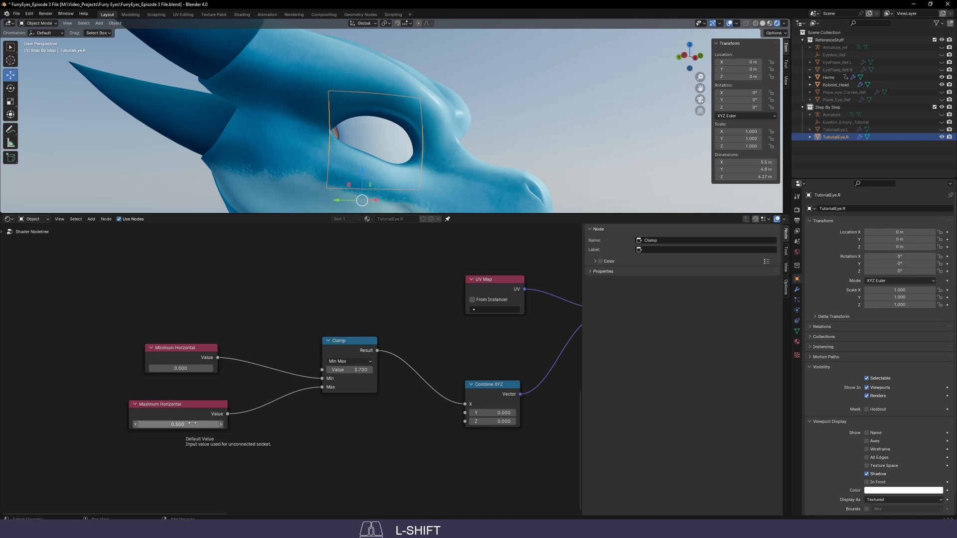
# Lower the Maximum Horizontal value to 0.4 so the pupil stops near the eye's outer corner
pyautogui.keyDown('shift'); pyautogui.moveTo(191, 422); pyautogui.dragTo(172, 423); pyautogui.keyUp('shift')
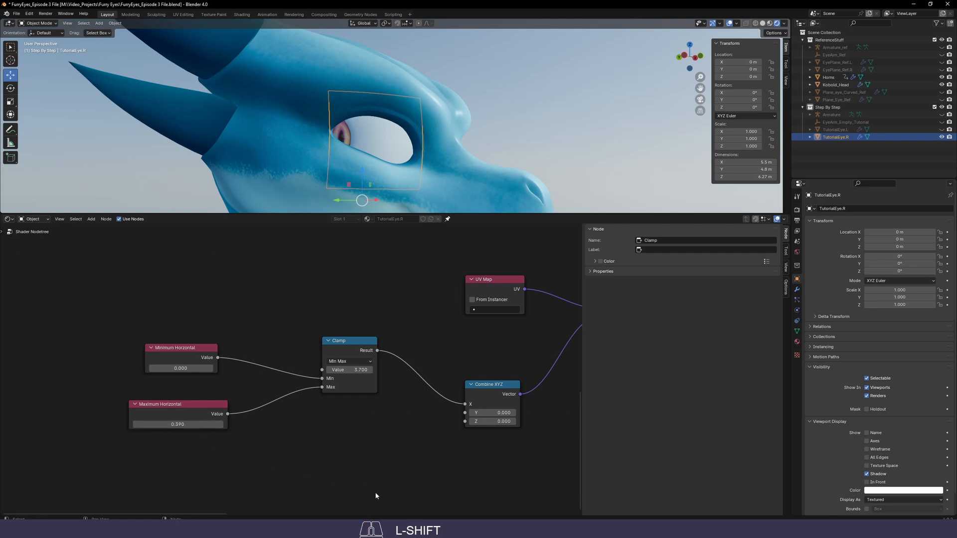
pyautogui.click(186, 424)
pyautogui.write('0.4')
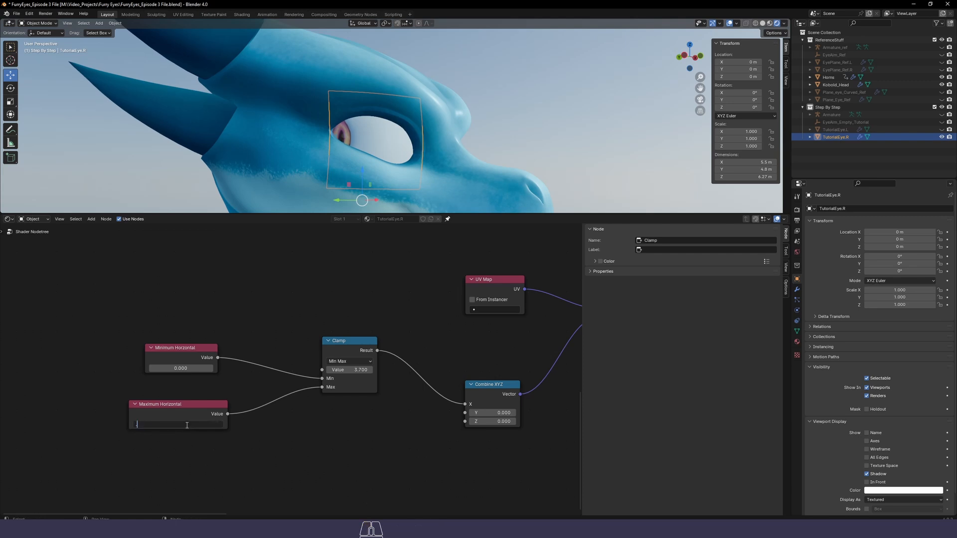
pyautogui.press('Return')
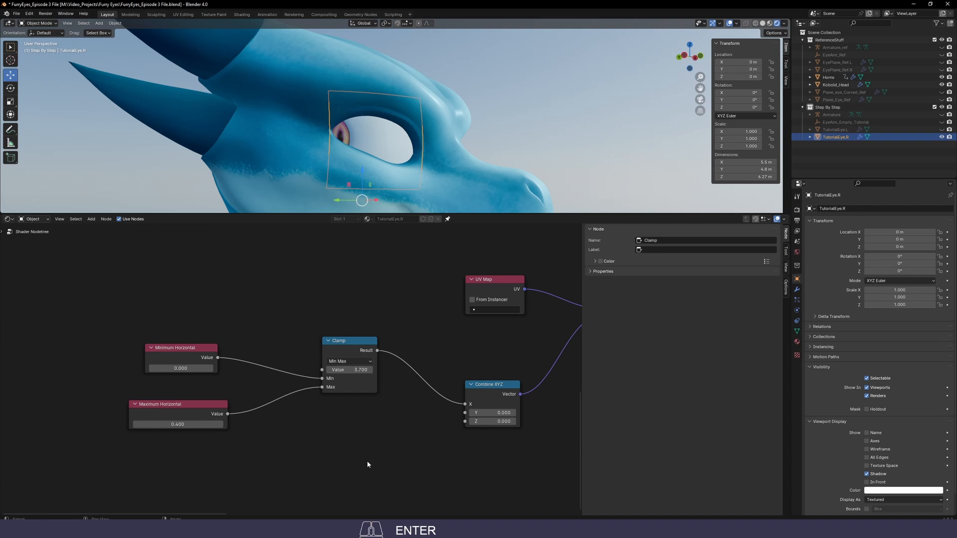
# Reset the Clamp node's Value to 0 and lower it to -1.8 to test the minimum limit
pyautogui.click(357, 370)
pyautogui.write('0')
pyautogui.press('Return')
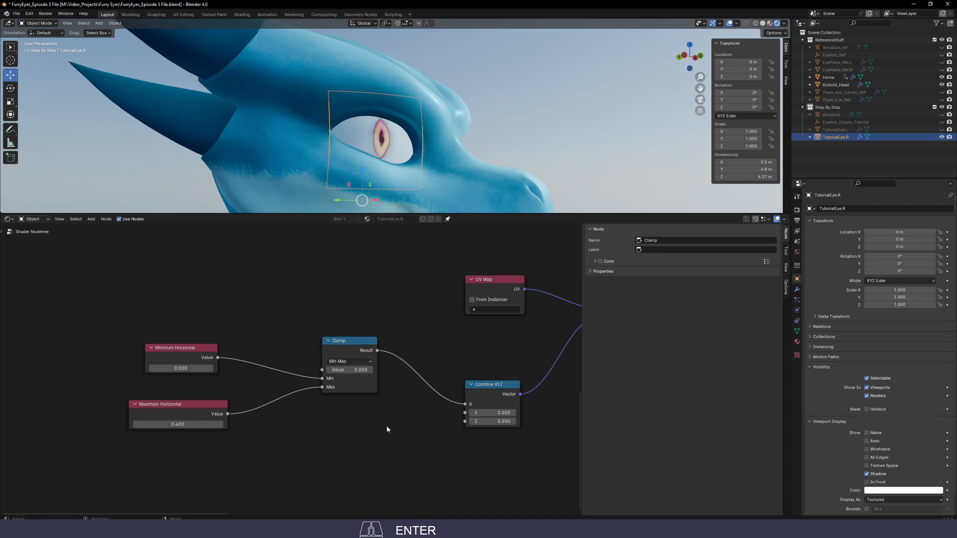
pyautogui.moveTo(358, 370); pyautogui.dragTo(347, 370)
pyautogui.moveTo(424, 319); pyautogui.dragTo(414, 355, button='middle')
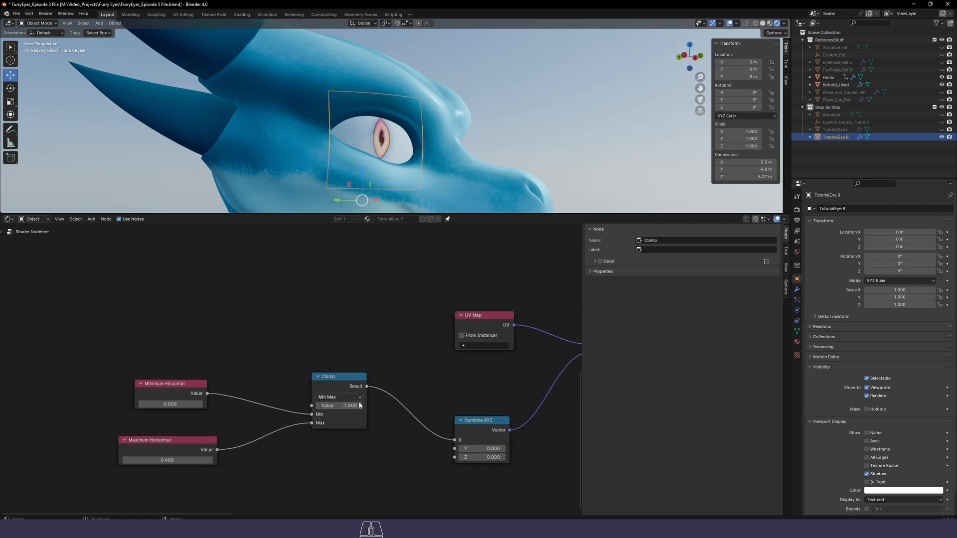
# Lower Minimum Horizontal to -0.34 so the pupil stops near the eye's inner corner
pyautogui.moveTo(436, 186); pyautogui.dragTo(399, 190, button='middle')
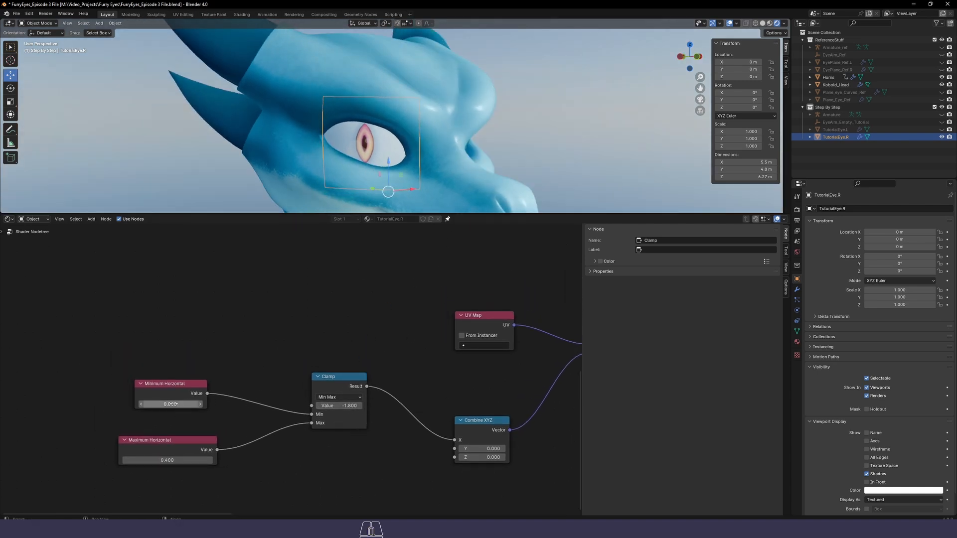
pyautogui.keyDown('shift'); pyautogui.moveTo(175, 405); pyautogui.dragTo(157, 405); pyautogui.keyUp('shift')
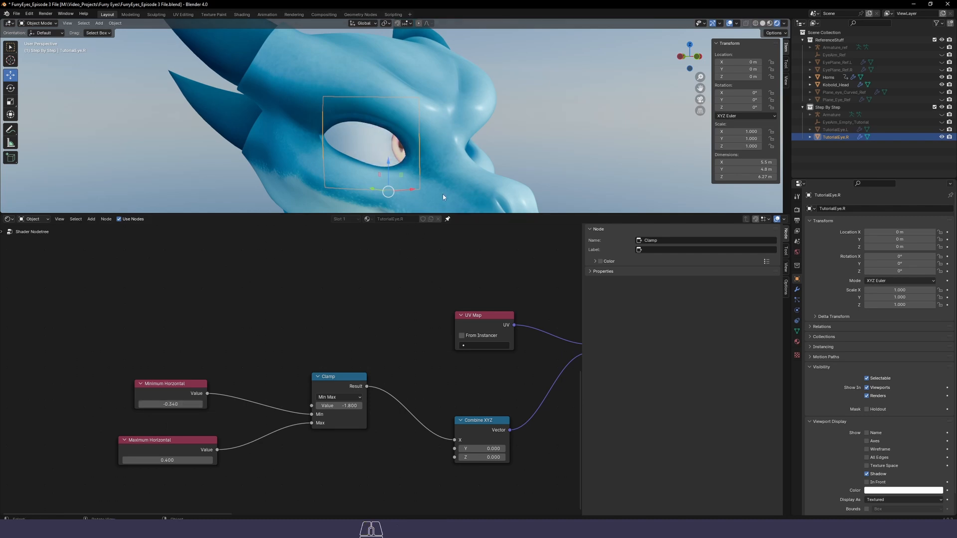
pyautogui.moveTo(442, 194); pyautogui.dragTo(426, 180, button='middle')
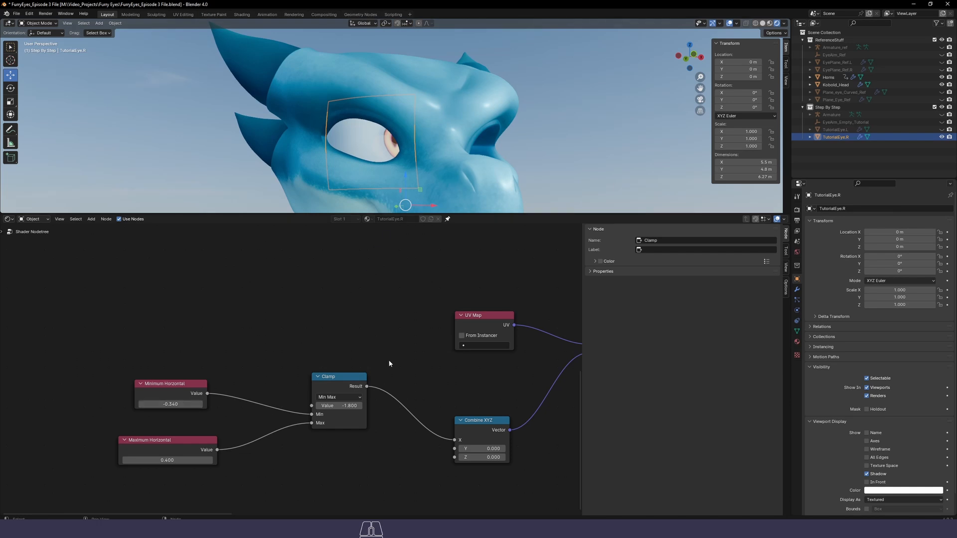
# Reset the Clamp node's Value, raise it to 1.04 to test the maximum horizontal limit, and return it to 0
pyautogui.doubleClick(344, 406)
pyautogui.write('-1.8')
pyautogui.hotkey('ctrl', 'a')
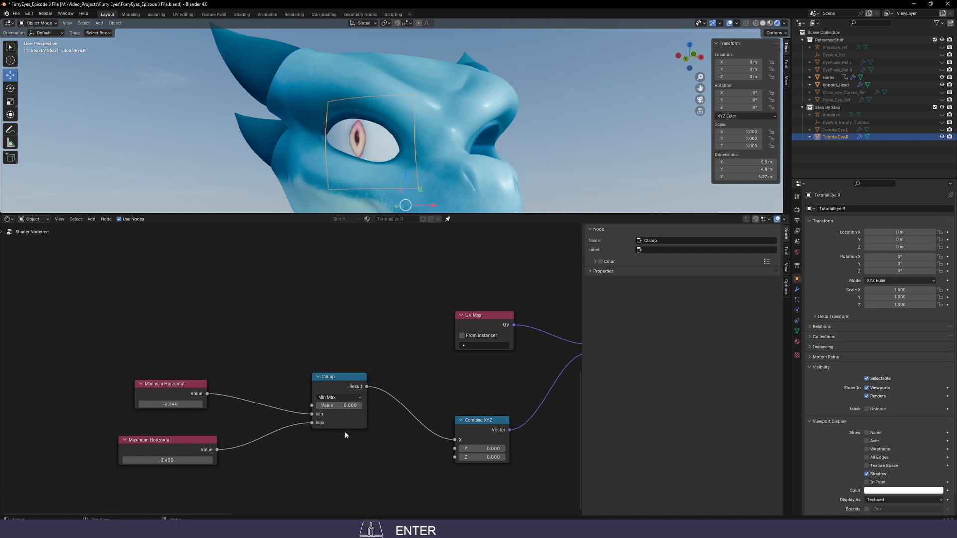
pyautogui.keyDown('shift'); pyautogui.moveTo(346, 405); pyautogui.dragTo(398, 405); pyautogui.keyUp('shift')
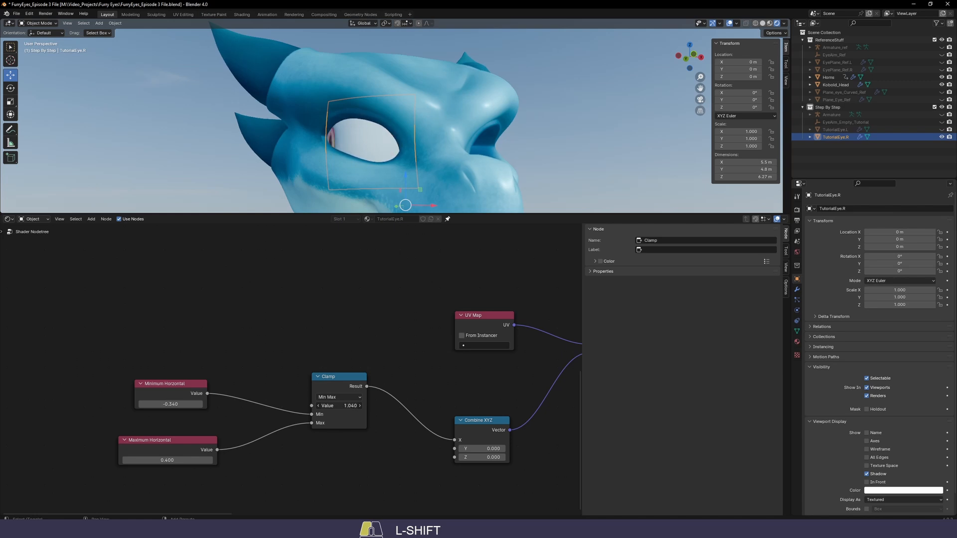
pyautogui.click(348, 406)
pyautogui.write('0')
pyautogui.press('Return')
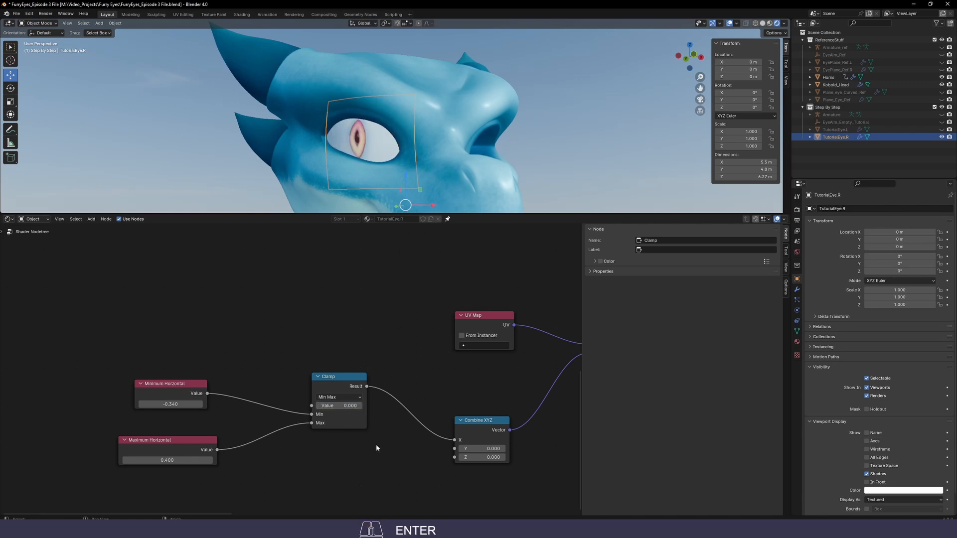
# Duplicate the Clamp node and its two limit nodes below the originals, and connect the copied Clamp's Result to Combine XYZ's Y input
pyautogui.moveTo(312, 461); pyautogui.dragTo(321, 397, button='middle')
pyautogui.moveTo(359, 467); pyautogui.dragTo(163, 304)
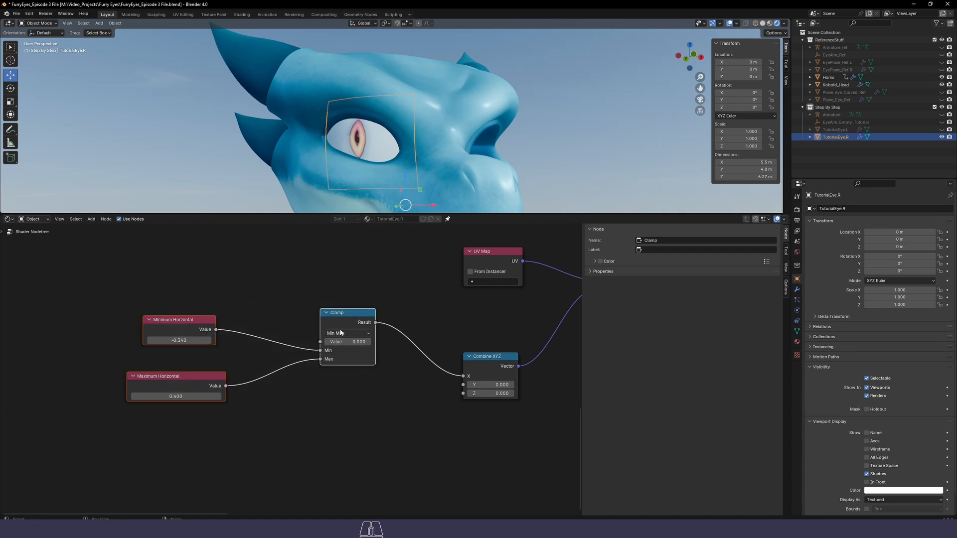
pyautogui.moveTo(336, 322); pyautogui.dragTo(329, 292)
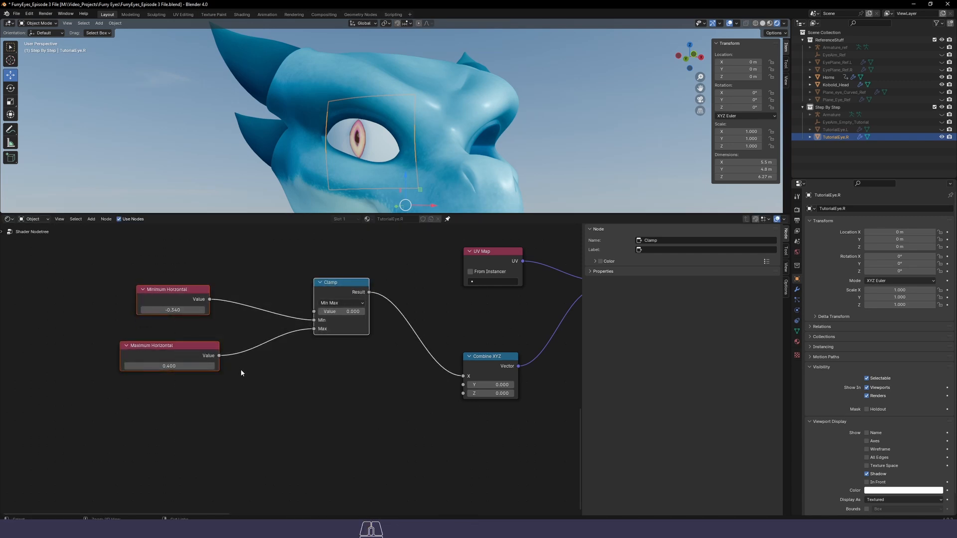
pyautogui.hotkey('ctrl', 'c')
pyautogui.hotkey('ctrl', 'v')
pyautogui.keyDown('shift'); pyautogui.scroll(-3, 299, 423); pyautogui.keyUp('shift')
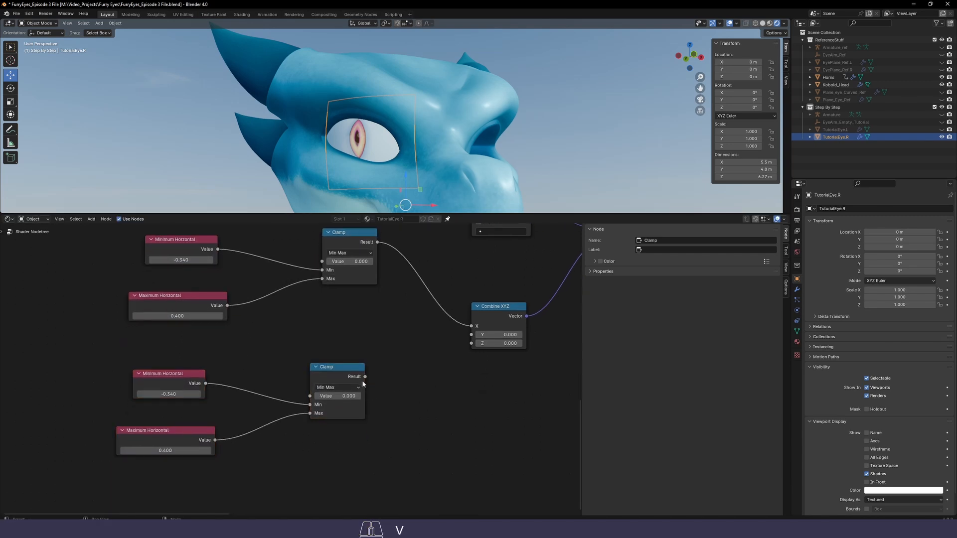
pyautogui.moveTo(365, 377); pyautogui.dragTo(472, 335)
# Relabel the duplicated Minimum Horizontal node as Minimum Vertical
pyautogui.click(154, 379)
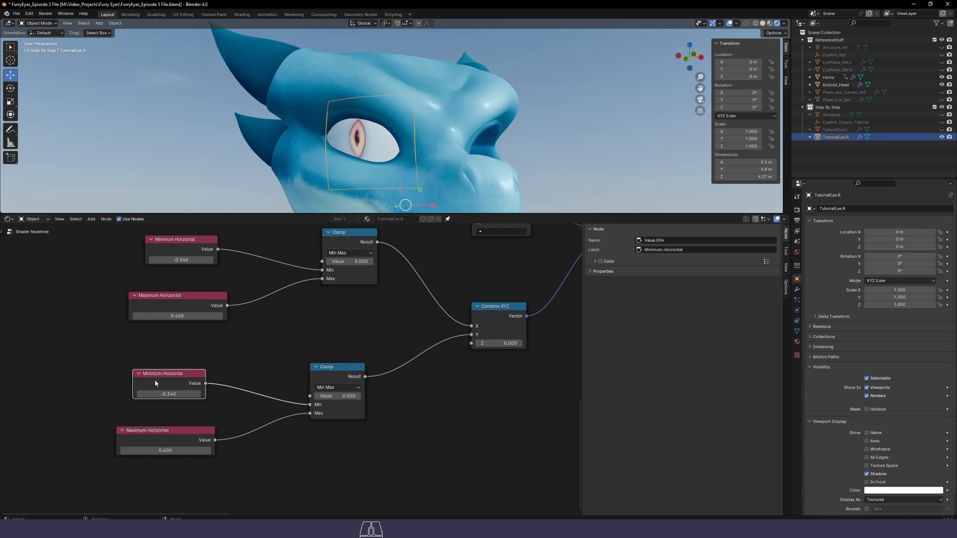
pyautogui.press('F2')
pyautogui.press('Right')
pyautogui.hotkey('ctrl', 'BackSpace')
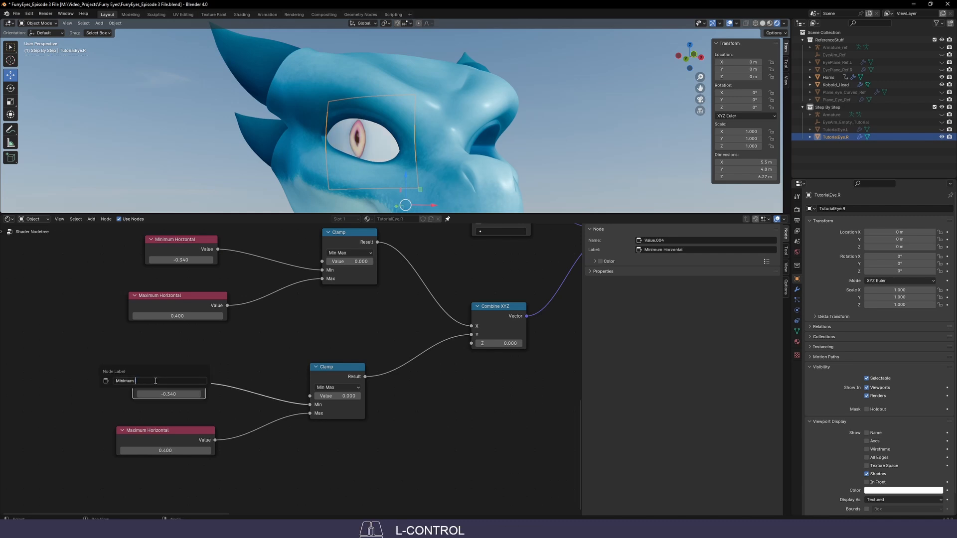
pyautogui.write('Vertical')
pyautogui.press('Return')
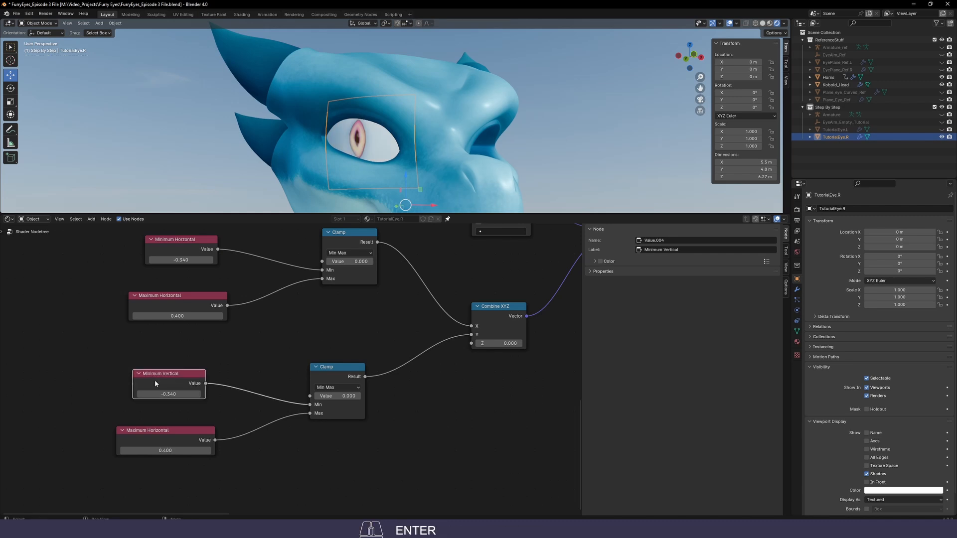
# Relabel the duplicated Maximum Horizontal node as Maximum Vertical
pyautogui.click(175, 430)
pyautogui.press('F2')
pyautogui.press('Right')
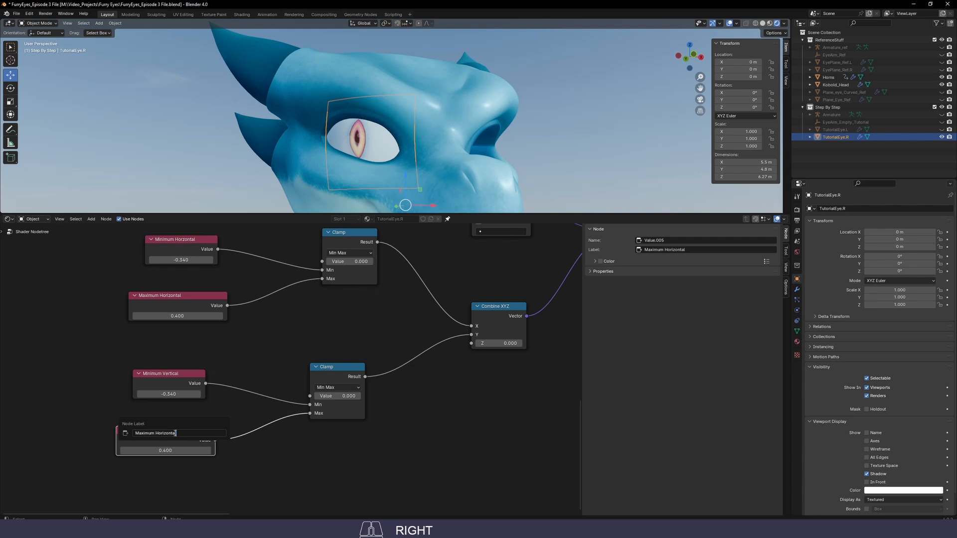
pyautogui.hotkey('ctrl', 'BackSpace')
pyautogui.write('Vertical')
pyautogui.press('Return')
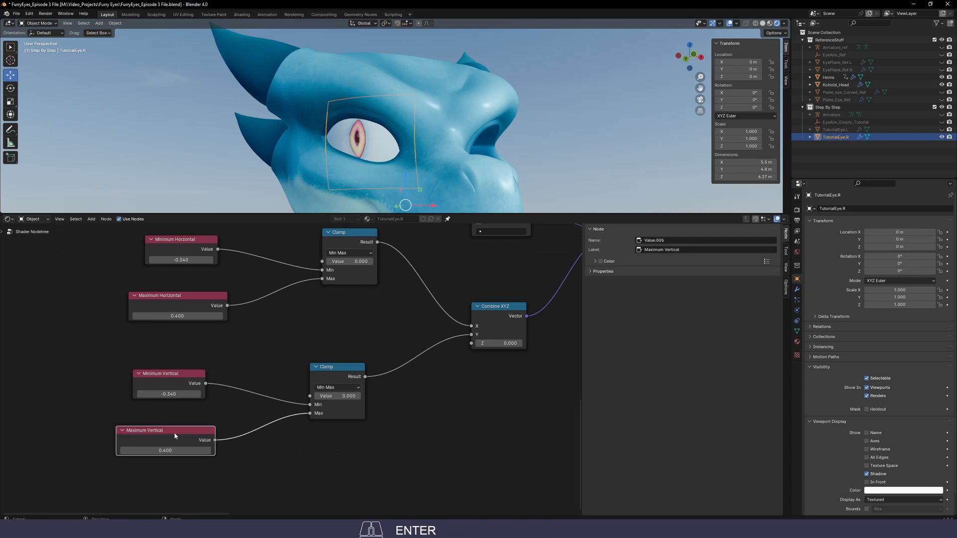
# Set both the Maximum Vertical and Minimum Vertical values to 0
pyautogui.click(166, 451)
pyautogui.write('0')
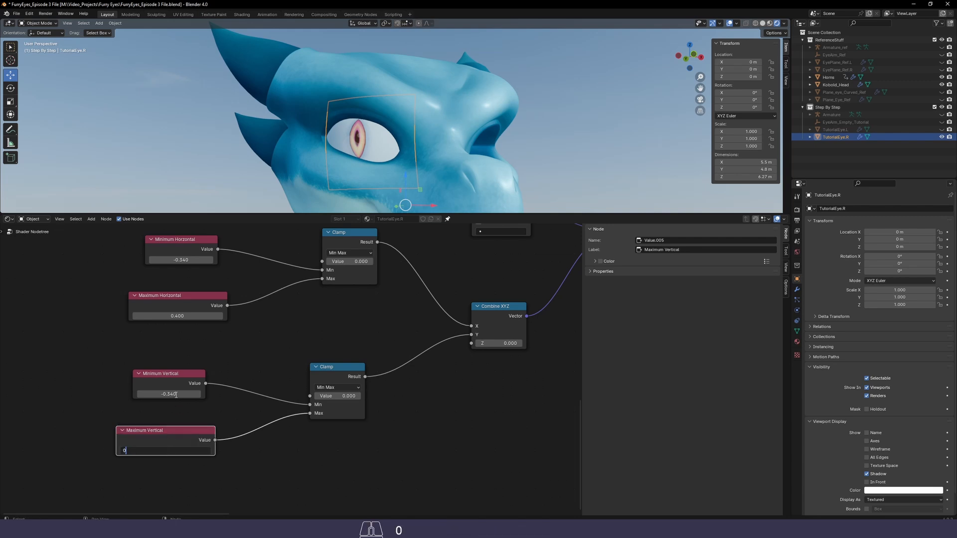
pyautogui.click(176, 395)
pyautogui.write('0')
pyautogui.click(433, 447)
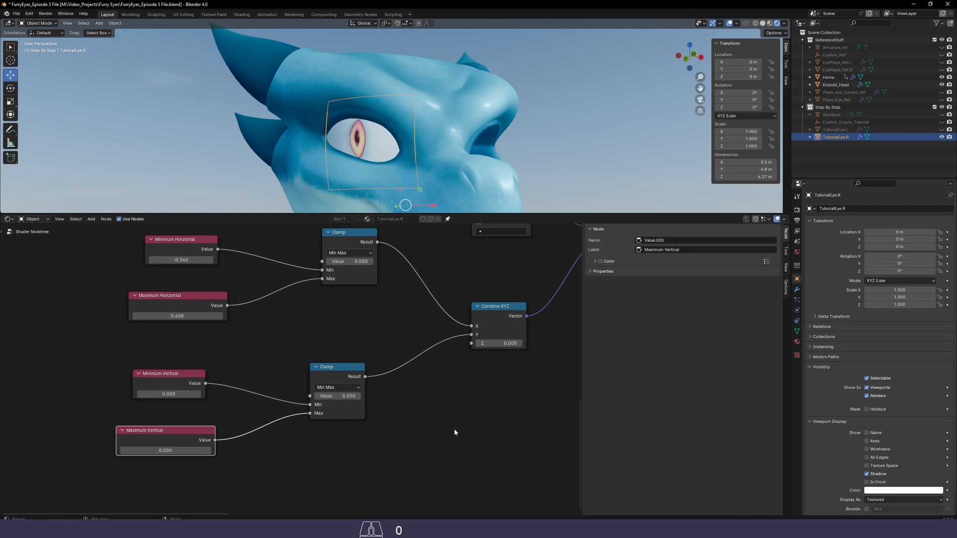
# Set the vertical Clamp's Value to 2 and try a Maximum Vertical limit of -0.22
pyautogui.click(334, 396)
pyautogui.write('2')
pyautogui.press('Return')
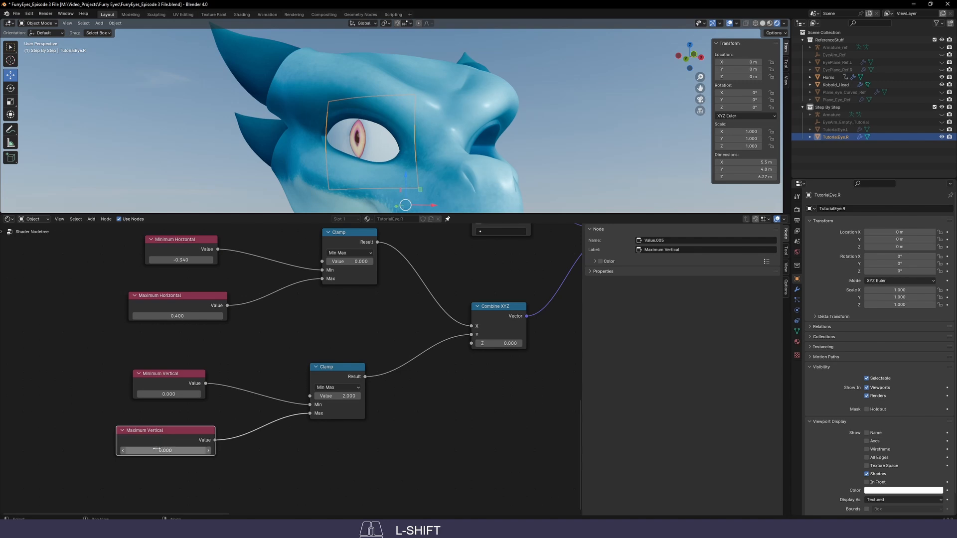
pyautogui.keyDown('shift'); pyautogui.moveTo(158, 450); pyautogui.dragTo(202, 450); pyautogui.keyUp('shift')
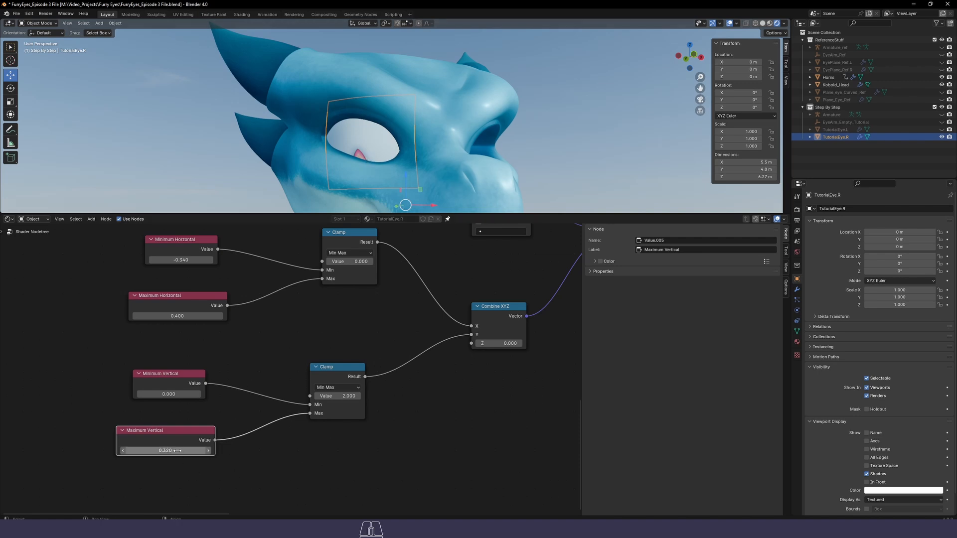
pyautogui.keyDown('shift'); pyautogui.moveTo(173, 451); pyautogui.dragTo(145, 451); pyautogui.keyUp('shift')
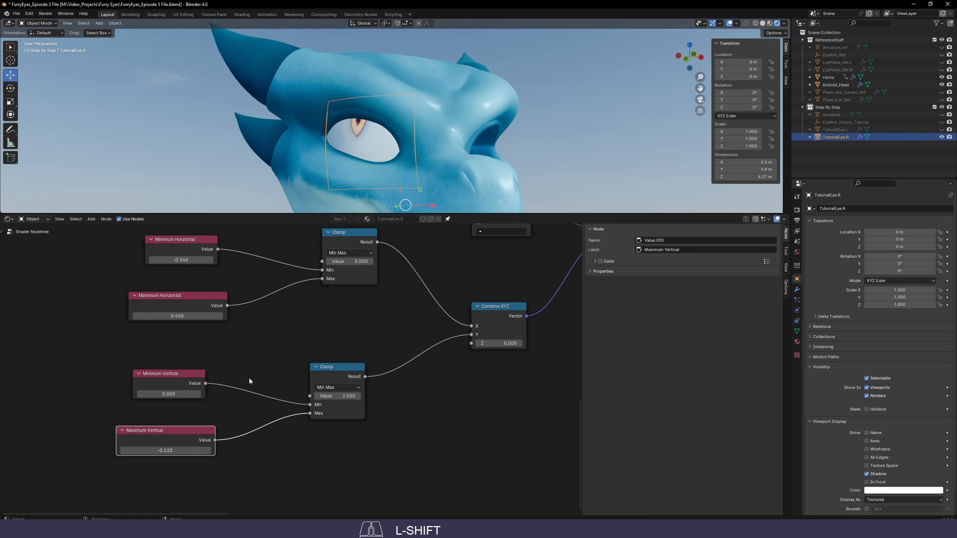
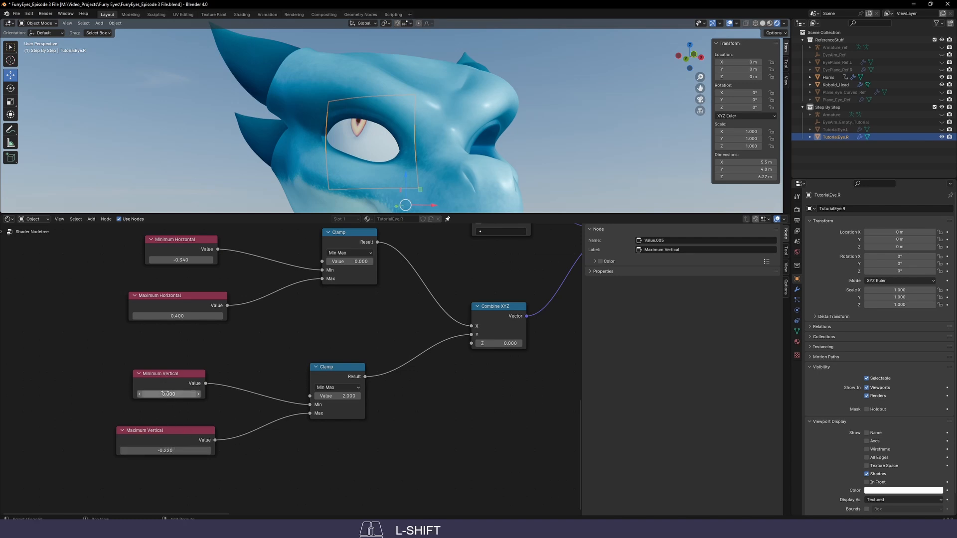
# Lower the vertical Clamp's Value to -4.2 and try a Minimum Vertical limit of -0.8
pyautogui.keyDown('shift'); pyautogui.moveTo(168, 394); pyautogui.dragTo(169, 394); pyautogui.keyUp('shift')
pyautogui.click(421, 474)
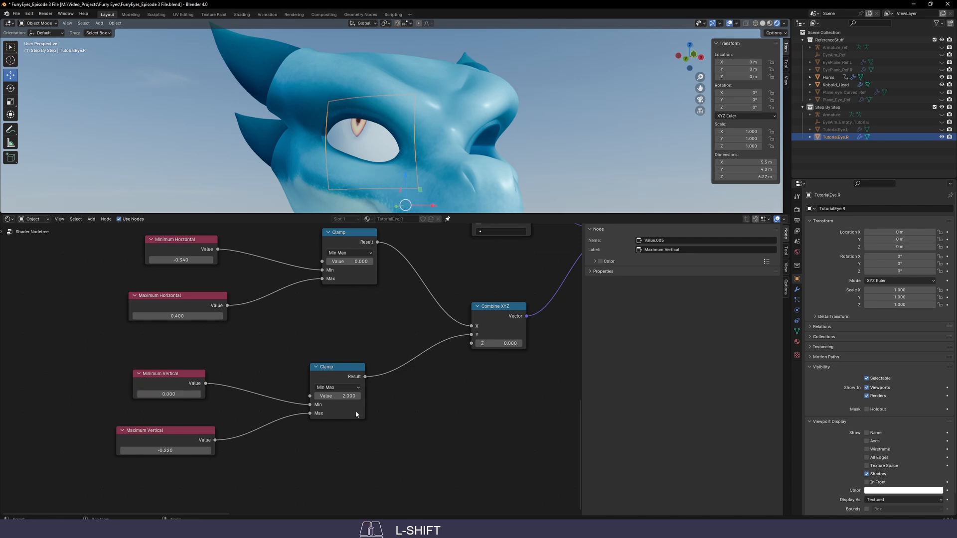
pyautogui.moveTo(347, 397); pyautogui.dragTo(347, 397)
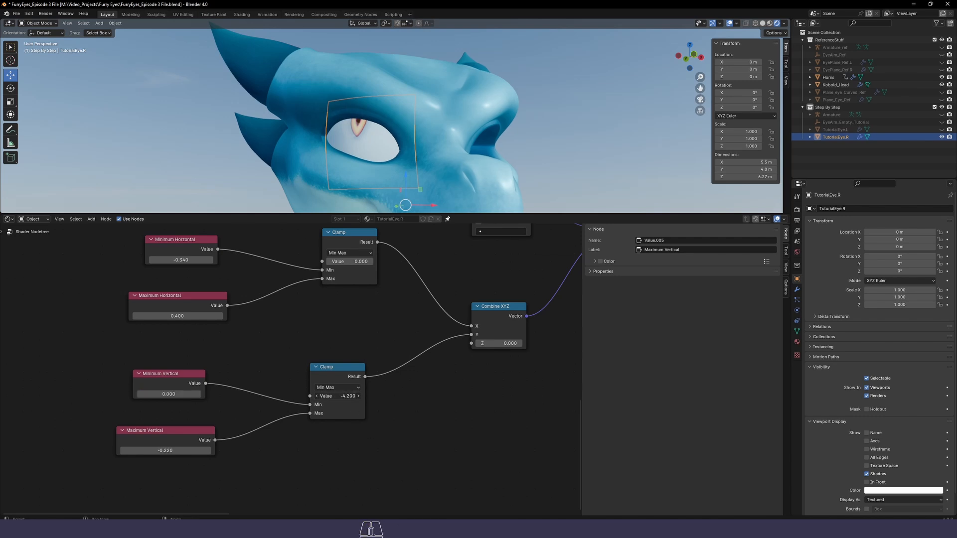
pyautogui.click(426, 455)
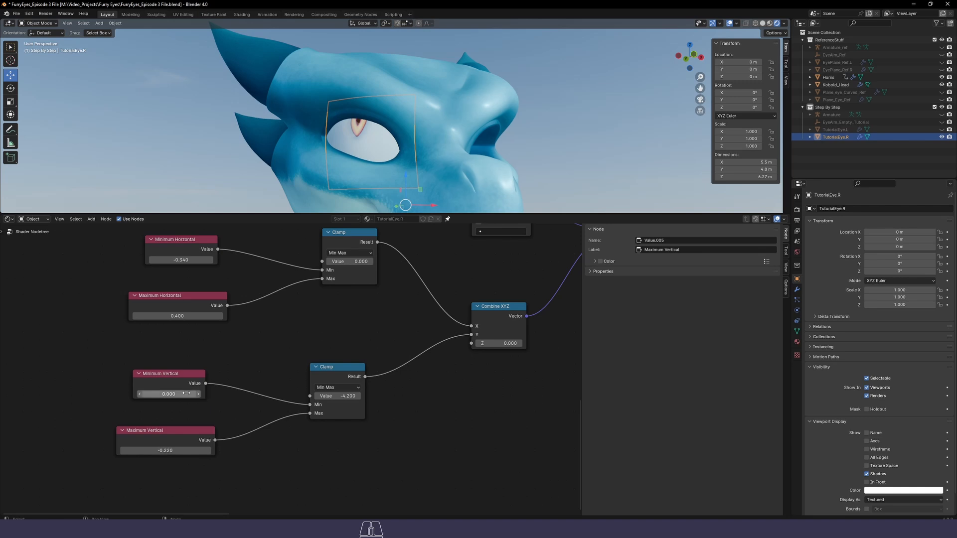
pyautogui.keyDown('shift'); pyautogui.moveTo(169, 394); pyautogui.dragTo(156, 394); pyautogui.keyUp('shift')
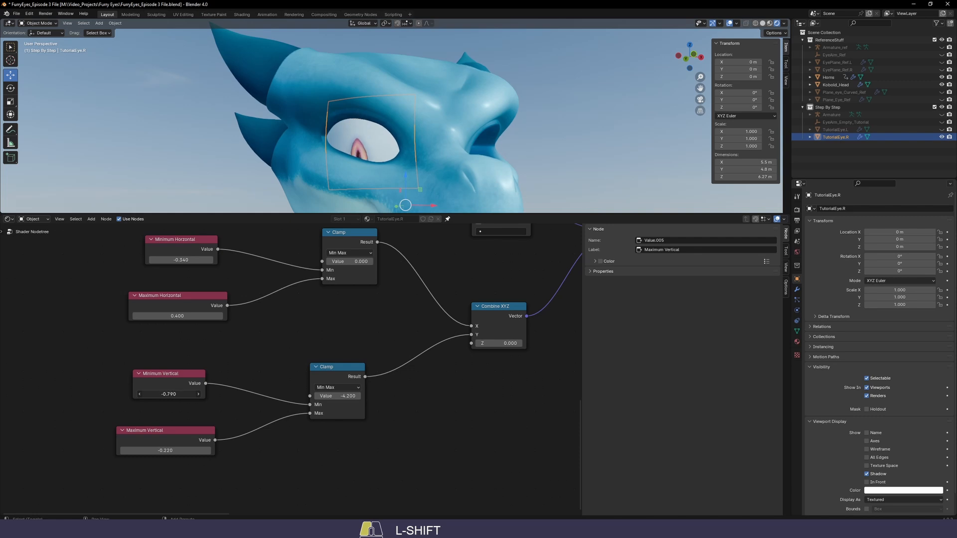
pyautogui.keyDown('shift'); pyautogui.moveTo(156, 395); pyautogui.dragTo(155, 395); pyautogui.keyUp('shift')
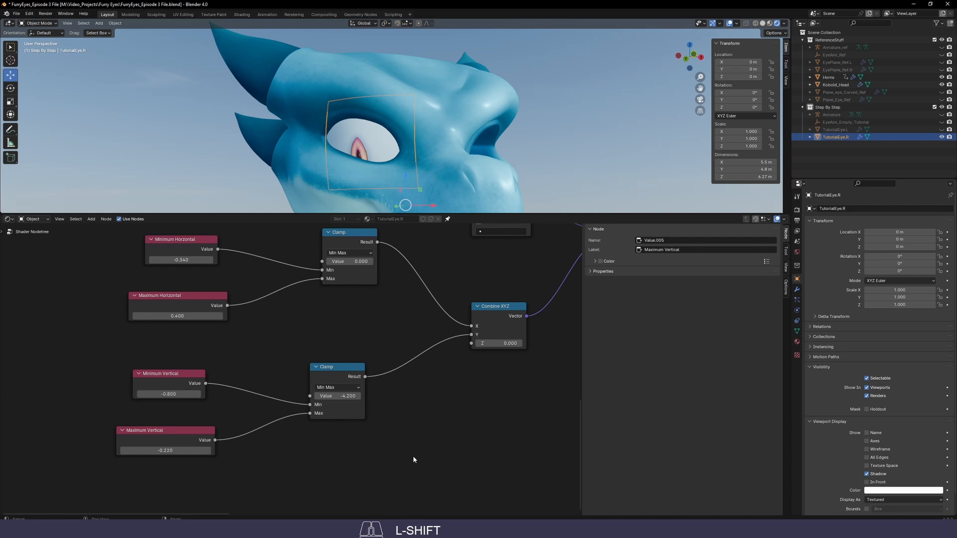
# Test the vertical movement by resetting the vertical Clamp's Value to 0 and lowering it to -0.24
pyautogui.click(337, 396)
pyautogui.write('0')
pyautogui.press('Return')
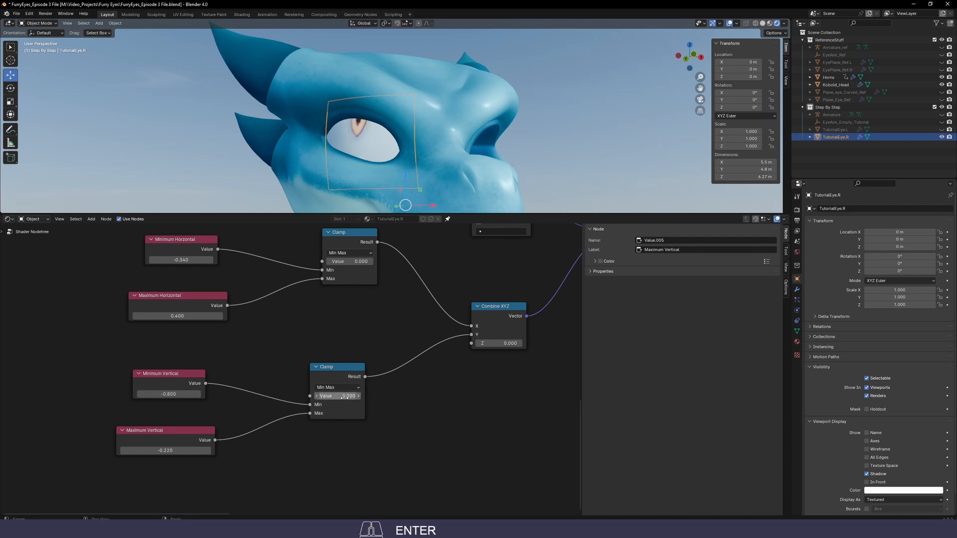
pyautogui.moveTo(338, 396)
pyautogui.keyDown('shift'); pyautogui.mouseDown()
pyautogui.moveTo(324, 396)
pyautogui.moveTo(337, 397)
pyautogui.mouseUp(); pyautogui.keyUp('shift')
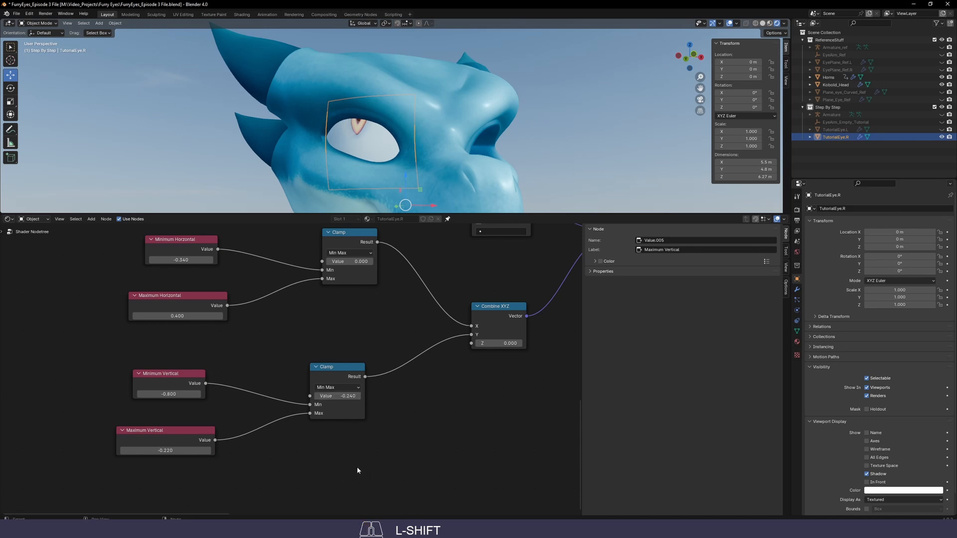
# Reset Maximum Vertical, Minimum Vertical and the vertical Clamp's Value to 0
pyautogui.doubleClick(185, 452)
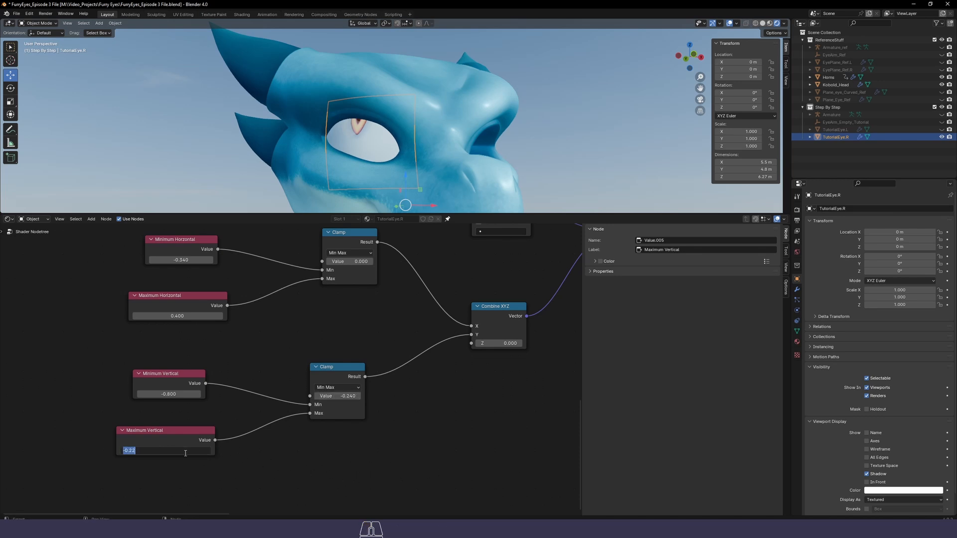
pyautogui.write('0')
pyautogui.press('Return')
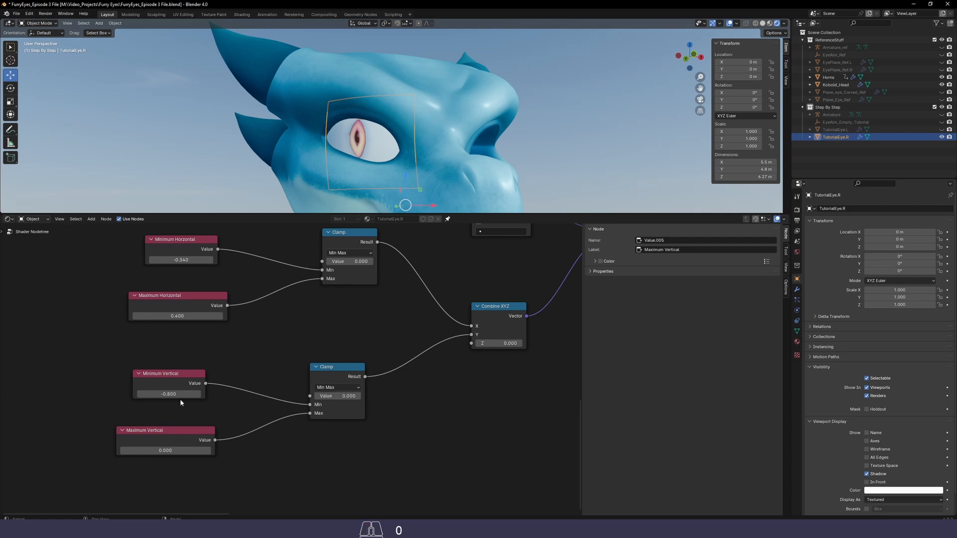
pyautogui.click(180, 399)
pyautogui.press('BackSpace')
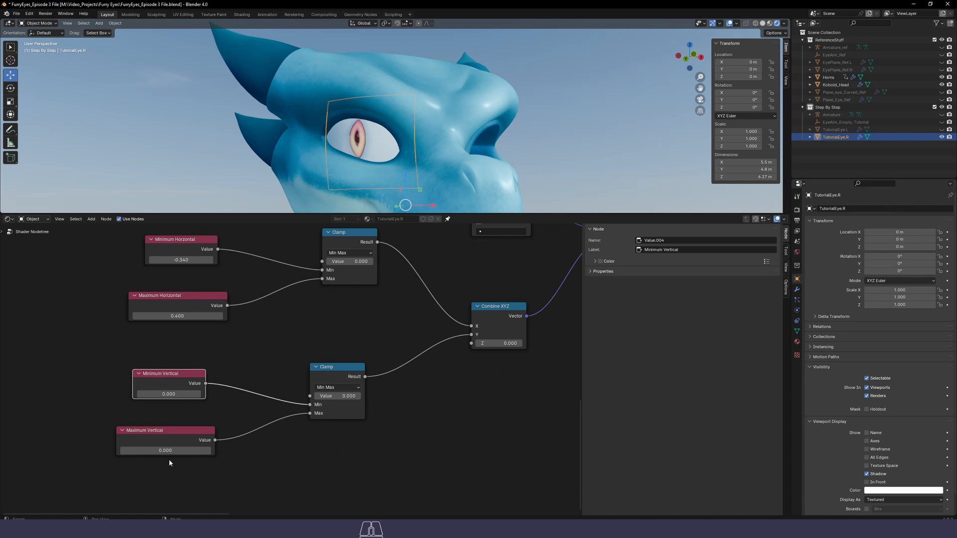
pyautogui.click(411, 453)
# Set the vertical Clamp's Value to 0.5 and try lowering the Minimum Vertical value
pyautogui.click(340, 397)
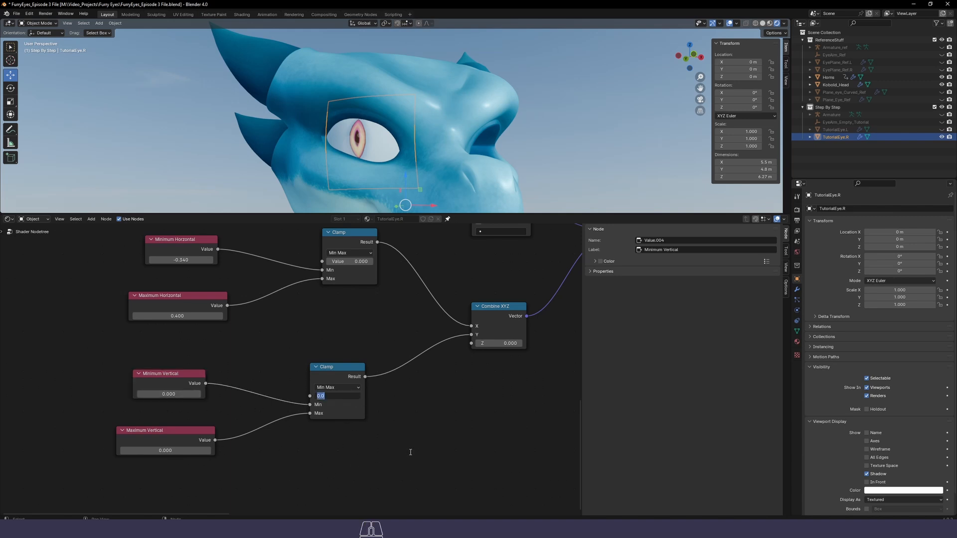
pyautogui.write('5')
pyautogui.press('Return')
pyautogui.click(348, 401)
pyautogui.write('.5')
pyautogui.press('Return')
pyautogui.keyDown('shift'); pyautogui.moveTo(164, 394); pyautogui.dragTo(157, 394); pyautogui.keyUp('shift')
pyautogui.click(189, 398)
pyautogui.click(244, 334)
# Try a Maximum Vertical limit of 1 and a Minimum Vertical limit of -1
pyautogui.click(180, 450)
pyautogui.write('1')
pyautogui.click(176, 395)
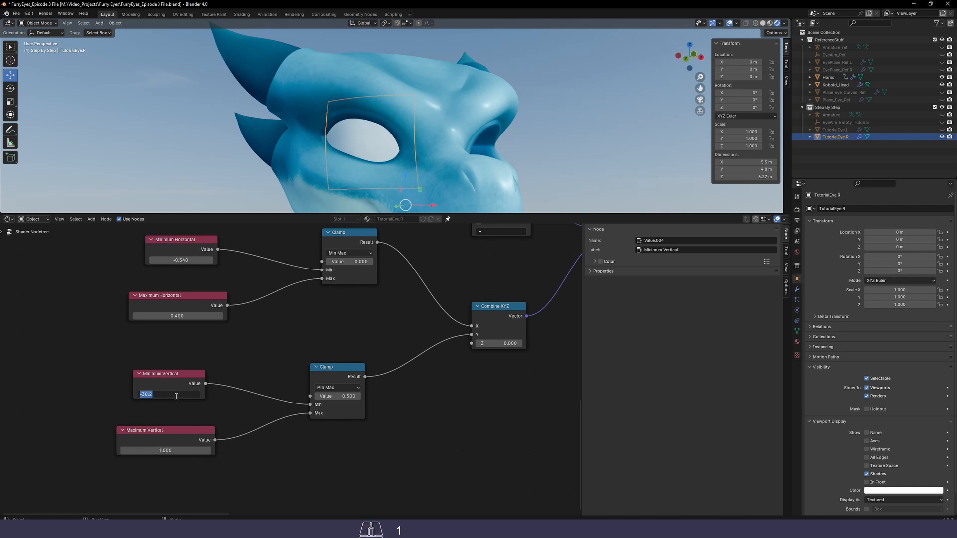
pyautogui.write('-1')
pyautogui.press('Return')
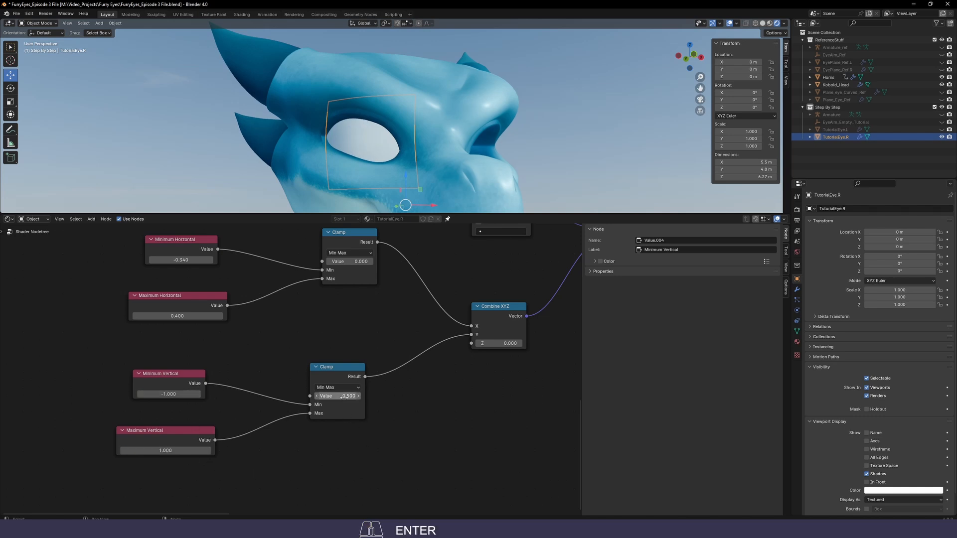
# Lower the vertical Clamp's Value to -0.4 and reset both Maximum Vertical and Minimum Vertical to 0
pyautogui.moveTo(337, 395); pyautogui.dragTo(316, 396)
pyautogui.click(178, 451)
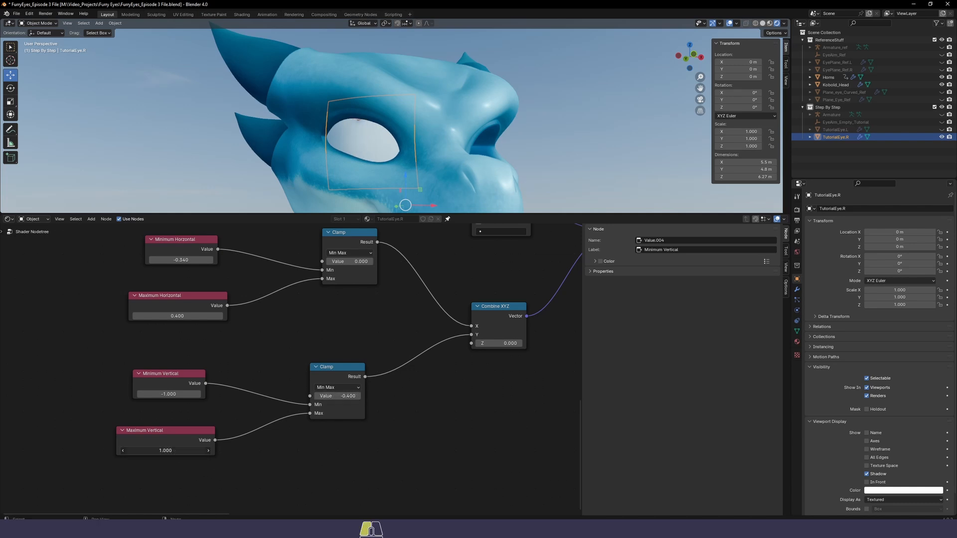
pyautogui.write('0')
pyautogui.click(193, 418)
pyautogui.click(185, 395)
pyautogui.write('0')
pyautogui.click(417, 480)
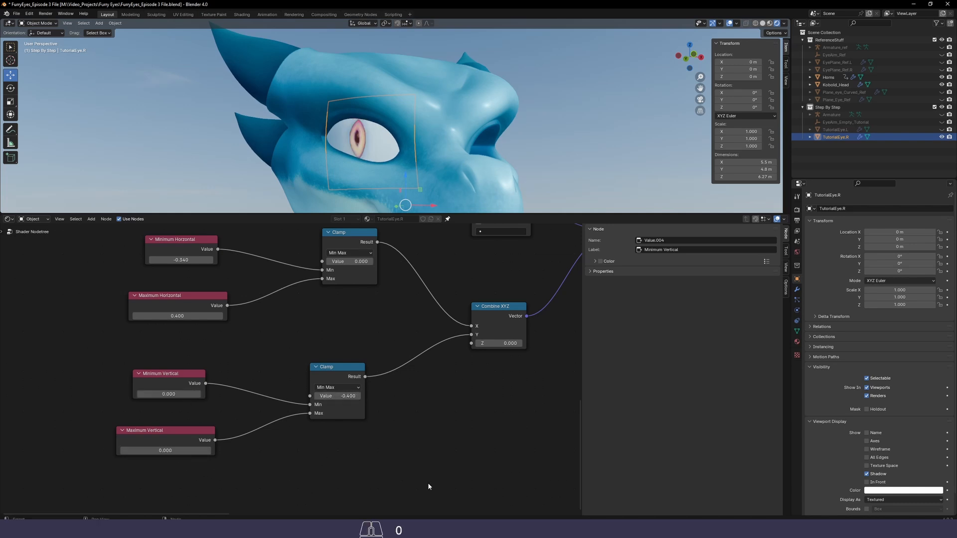
# Undo the reset of both vertical limits, set the vertical Clamp's Value to 0 and raise it to 0.19
pyautogui.hotkey('ctrl', 'z')
pyautogui.hotkey('ctrl', 'z')
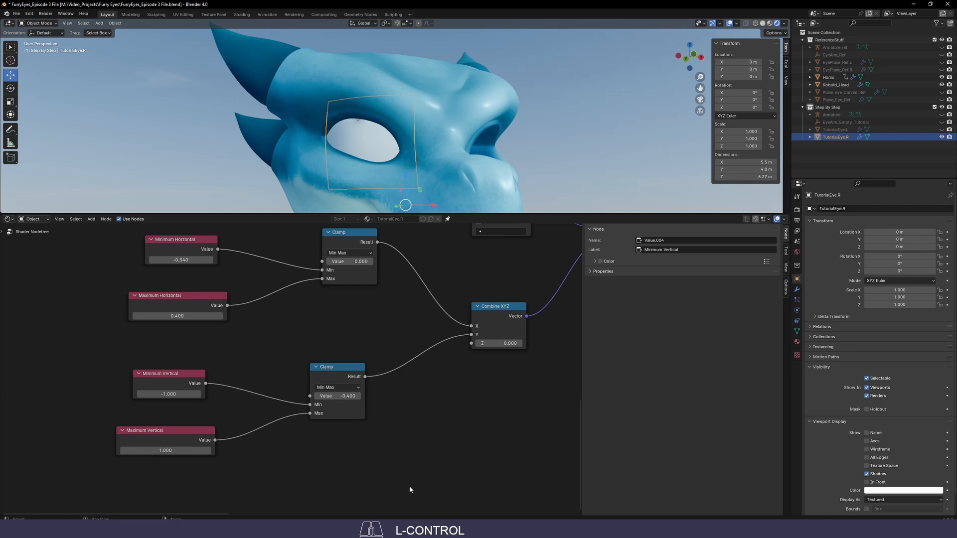
pyautogui.click(343, 396)
pyautogui.write('0')
pyautogui.press('Return')
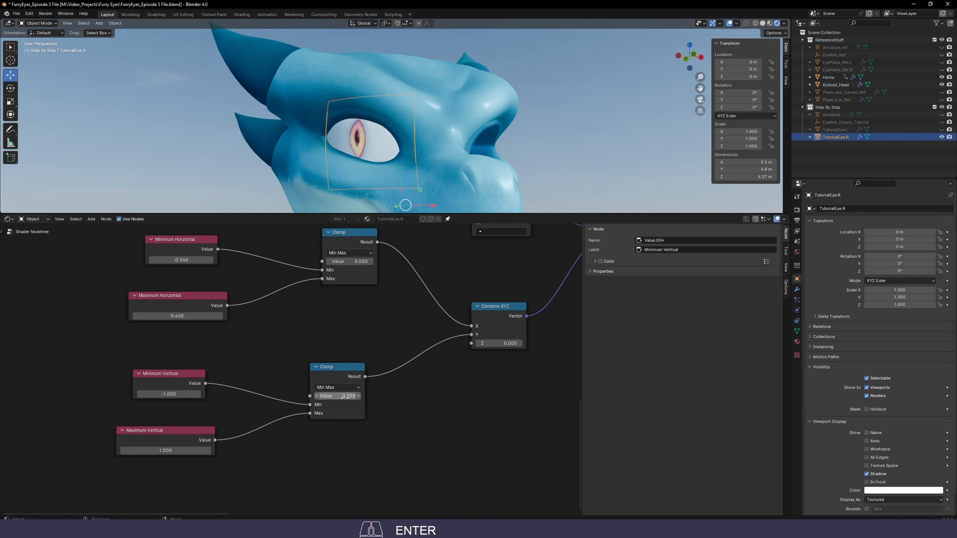
pyautogui.keyDown('shift'); pyautogui.moveTo(344, 398); pyautogui.dragTo(379, 398); pyautogui.keyUp('shift')
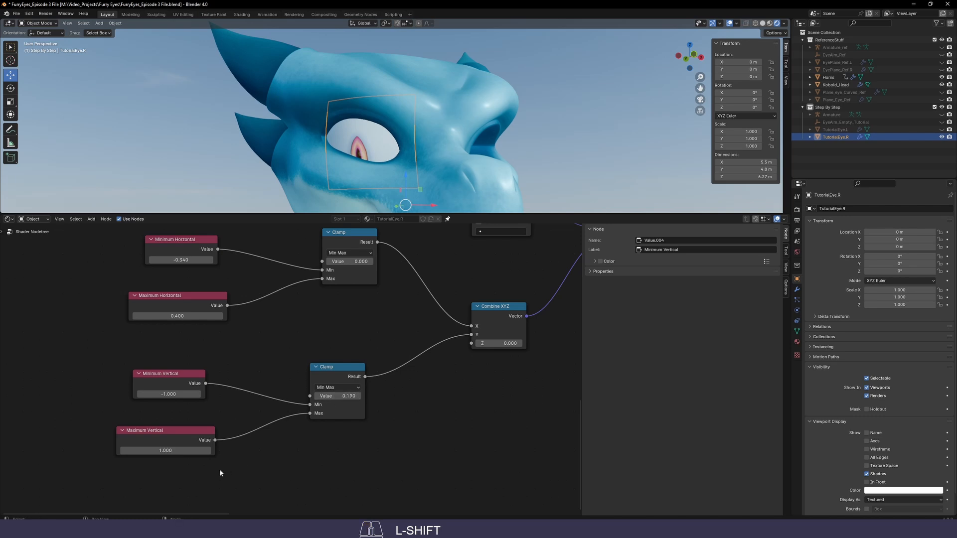
# Try a Maximum Vertical of -1 with a Minimum Vertical of 1, vary the vertical Clamp's Value, and undo these changes
pyautogui.click(190, 451)
pyautogui.write('-1')
pyautogui.press('Return')
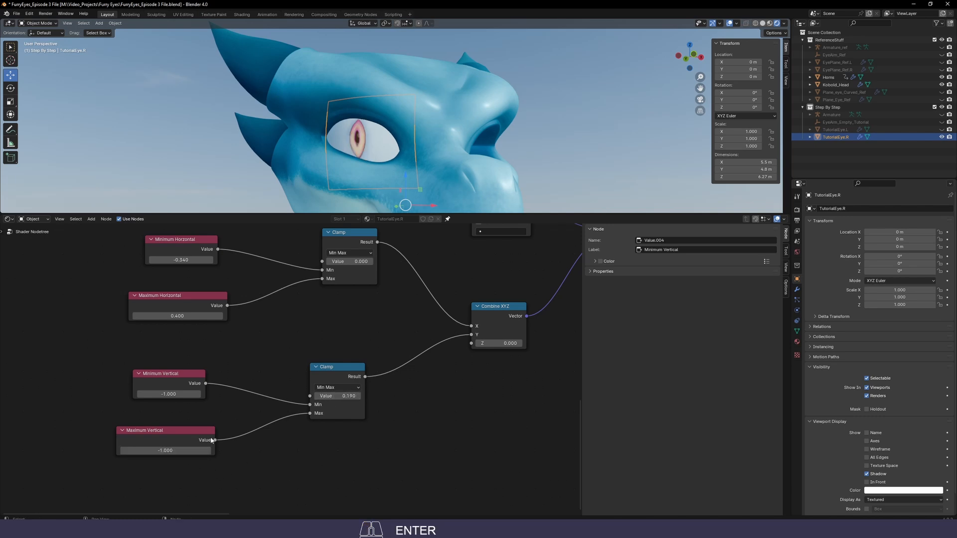
pyautogui.click(186, 394)
pyautogui.write('1')
pyautogui.press('Return')
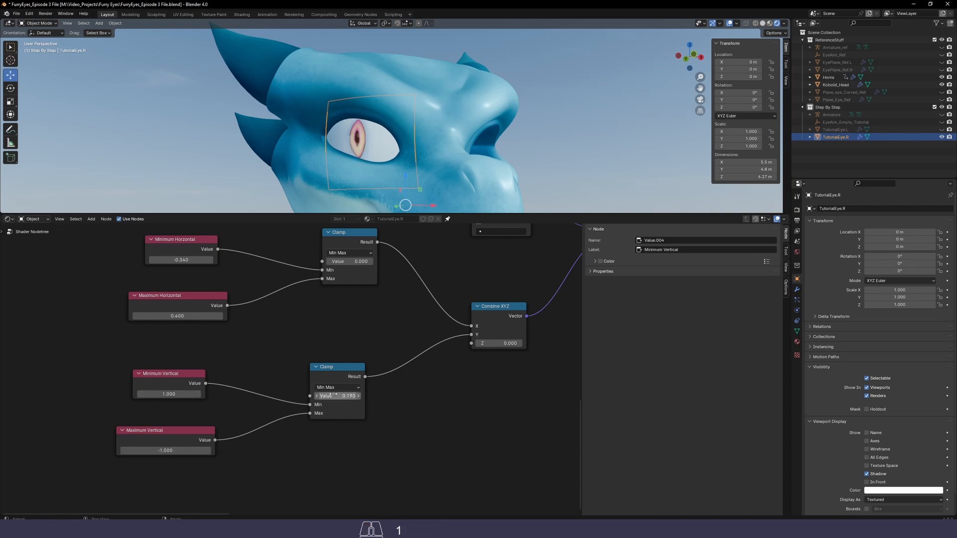
pyautogui.moveTo(331, 394); pyautogui.dragTo(299, 395)
pyautogui.moveTo(299, 395); pyautogui.dragTo(349, 395)
pyautogui.hotkey('ctrl', 'z')
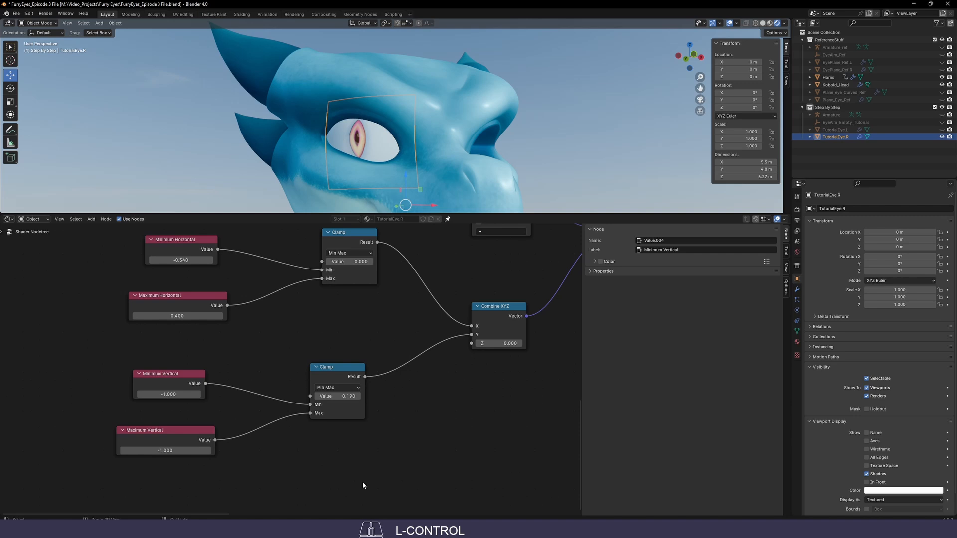
pyautogui.hotkey('ctrl', 'z')
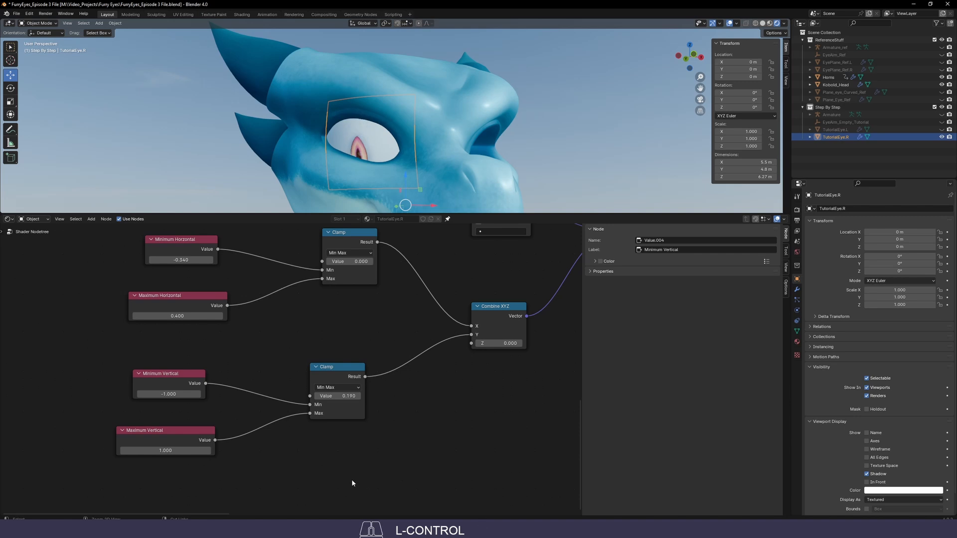
# Set Maximum Vertical, the vertical Clamp's Value and Minimum Vertical each to 0
pyautogui.click(166, 447)
pyautogui.write('0')
pyautogui.click(295, 456)
pyautogui.click(340, 397)
pyautogui.write('0')
pyautogui.click(309, 449)
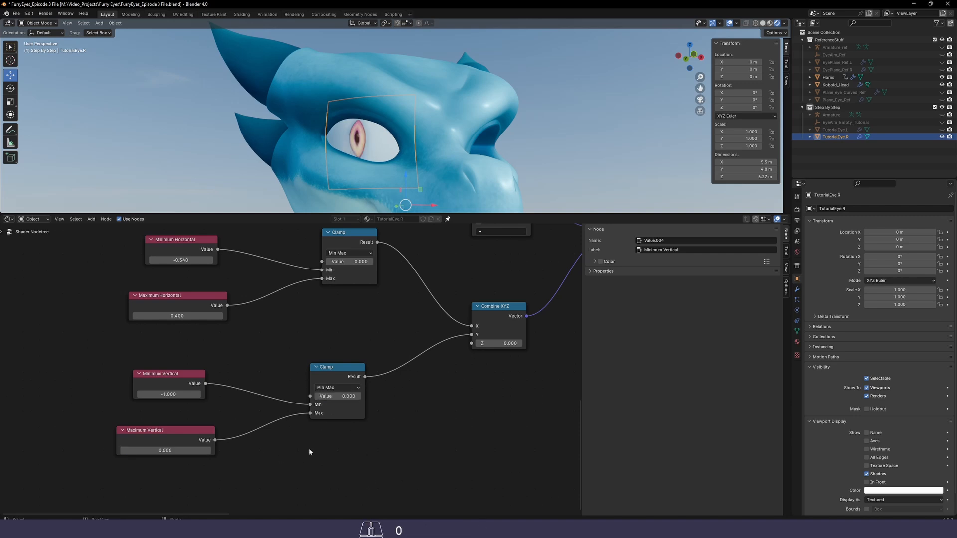
pyautogui.click(169, 394)
pyautogui.write('0')
pyautogui.click(380, 466)
# Set the Minimum Vertical limit to -1 and the Maximum Vertical limit to 1
pyautogui.click(177, 397)
pyautogui.write('-1')
pyautogui.press('Return')
pyautogui.click(165, 451)
pyautogui.write('1')
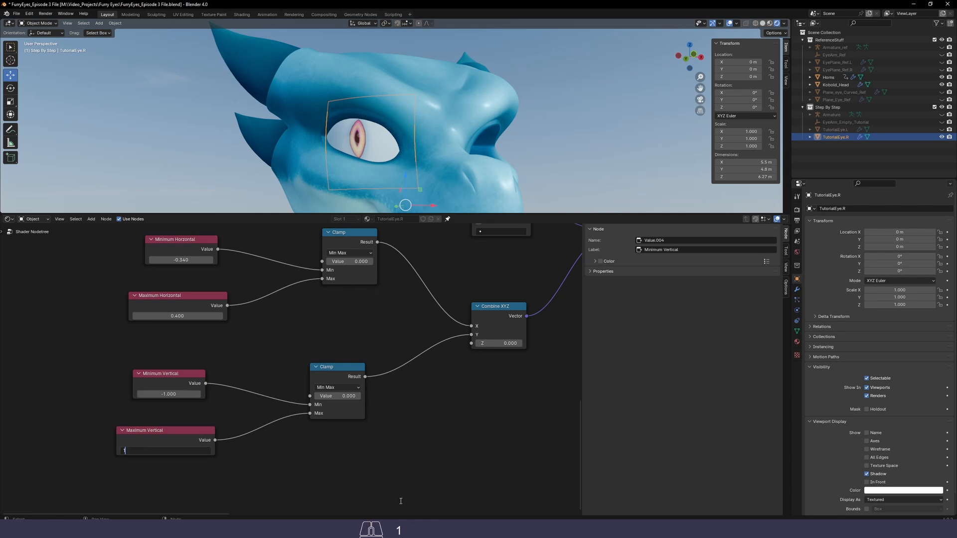
pyautogui.press('Return')
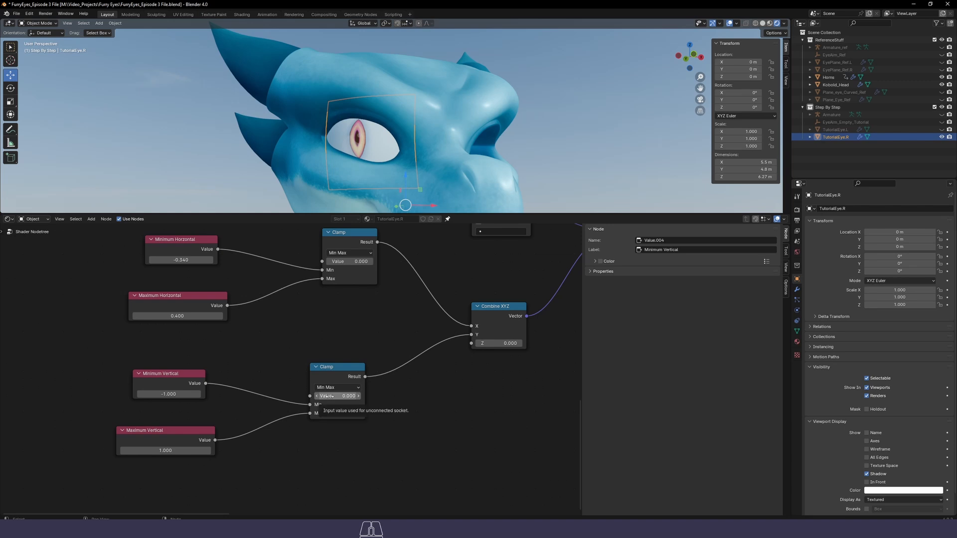
# Raise the vertical Clamp's Value to 0.2 and set the Maximum Vertical limit to 0.2
pyautogui.press('shift')
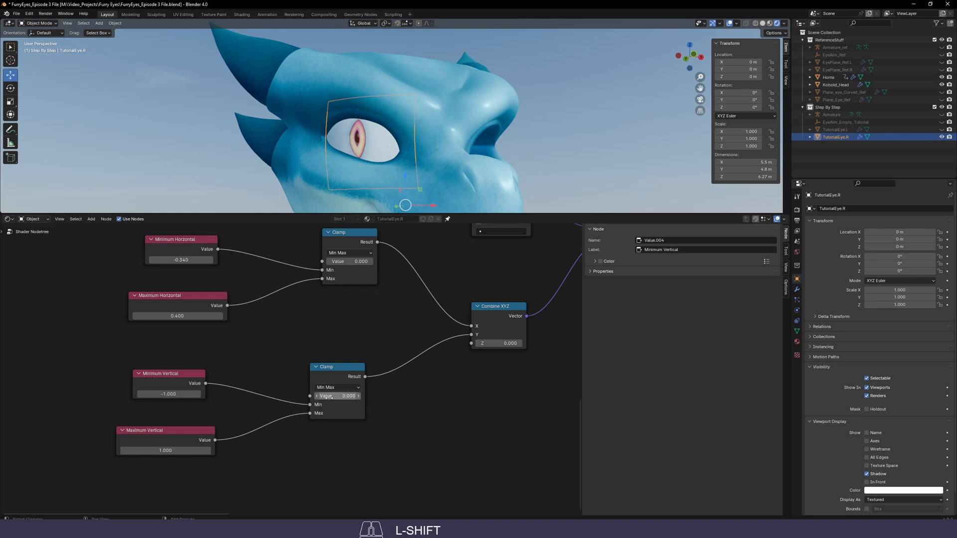
pyautogui.keyDown('shift'); pyautogui.moveTo(328, 397); pyautogui.dragTo(352, 397); pyautogui.keyUp('shift')
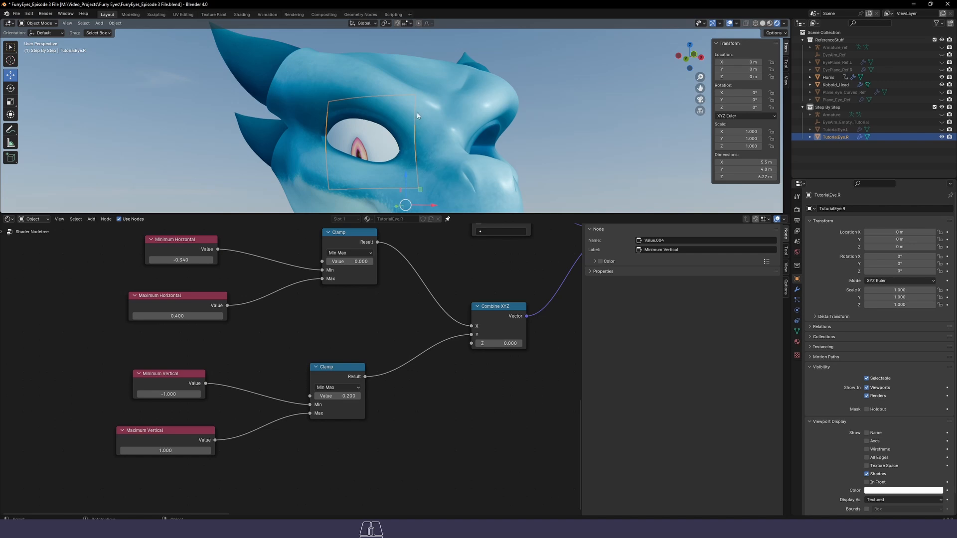
pyautogui.click(172, 435)
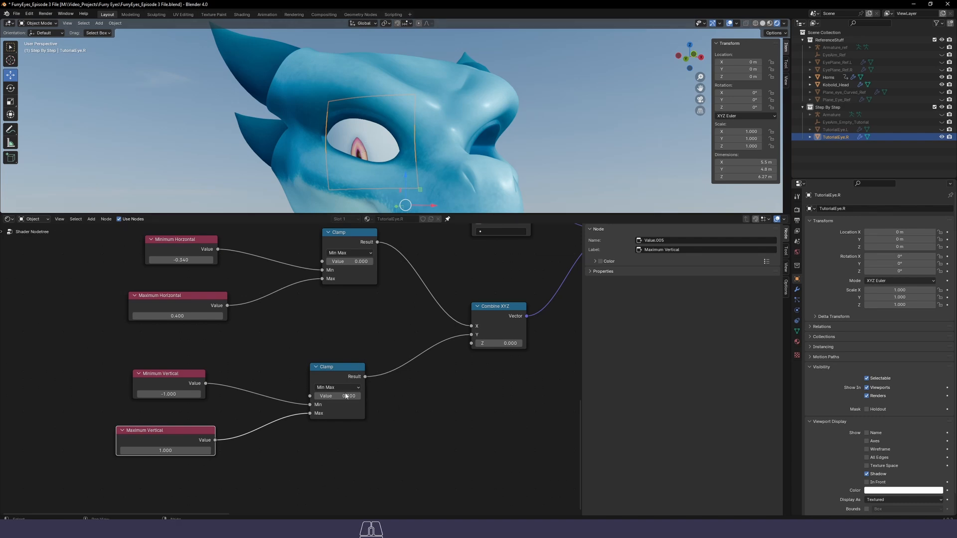
pyautogui.moveTo(346, 397); pyautogui.dragTo(351, 408)
pyautogui.click(177, 452)
pyautogui.write('0.2')
pyautogui.press('Return')
# Lower the vertical Clamp's Value to -0.23 and set the Minimum Vertical limit to -0.23
pyautogui.moveTo(345, 403)
pyautogui.mouseDown()
pyautogui.moveTo(322, 402)
pyautogui.moveTo(351, 396)
pyautogui.moveTo(333, 396)
pyautogui.mouseUp()
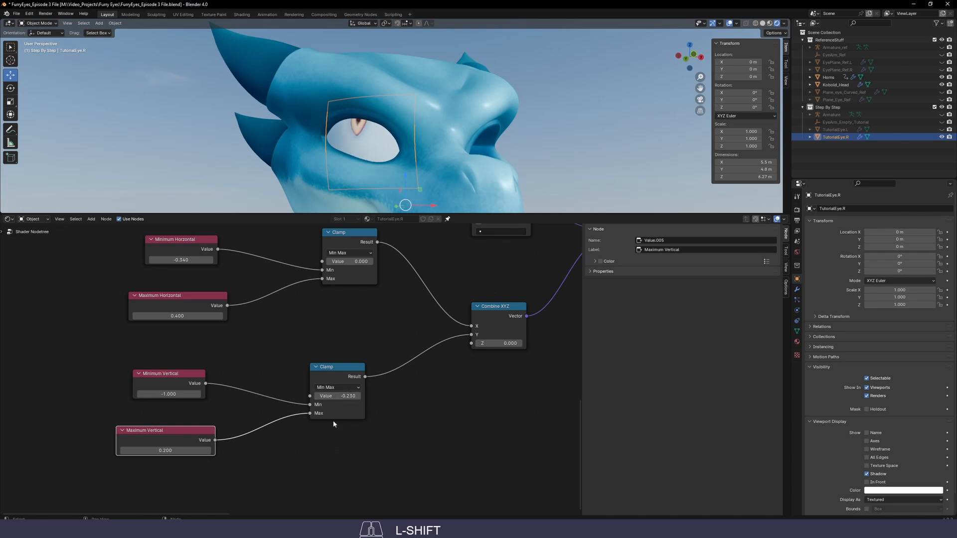
pyautogui.click(181, 397)
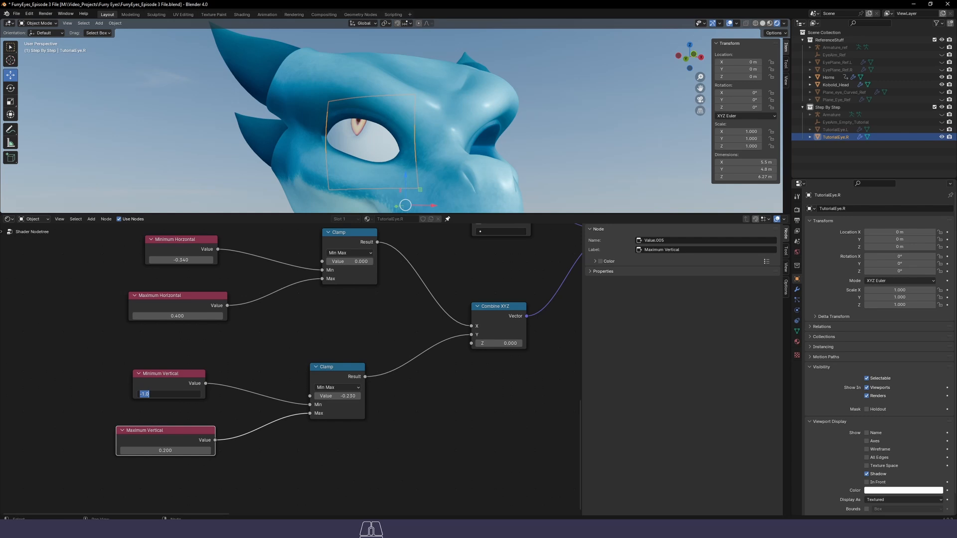
pyautogui.write('-')
pyautogui.press('BackSpace')
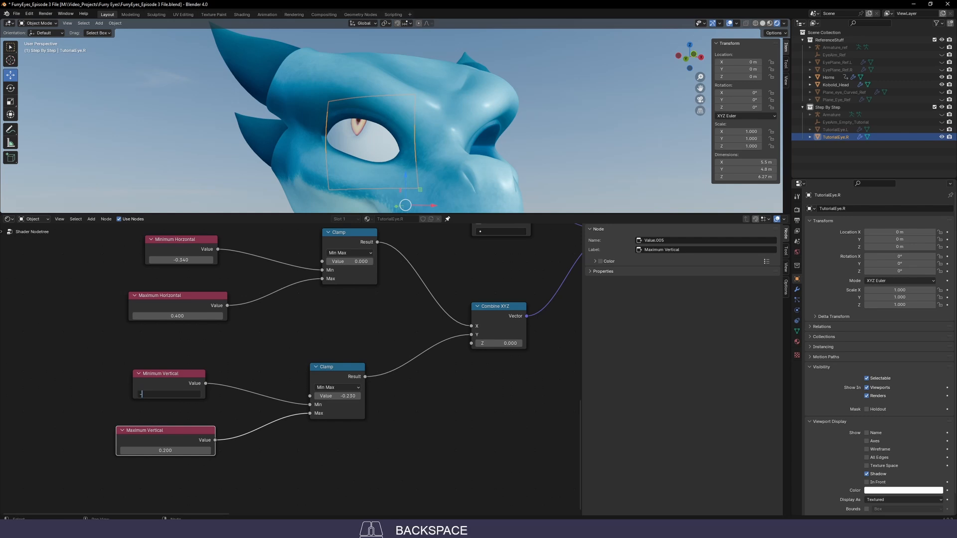
pyautogui.write('23')
pyautogui.press('Return')
pyautogui.click(400, 501)
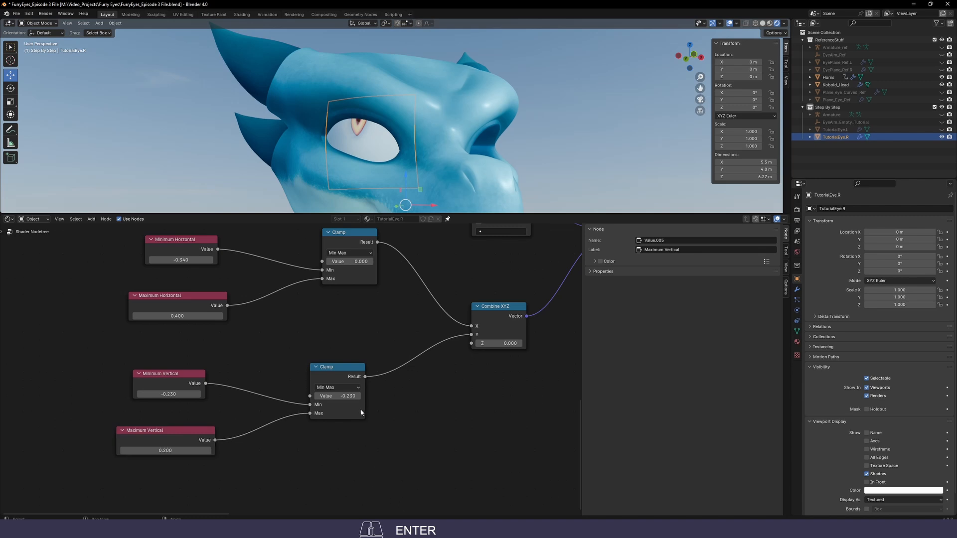
# Test the vertical limits by raising the vertical Clamp's Value to 0.29, and set it back to 0
pyautogui.moveTo(344, 397)
pyautogui.keyDown('shift'); pyautogui.mouseDown()
pyautogui.moveTo(334, 396)
pyautogui.moveTo(392, 397)
pyautogui.moveTo(361, 397)
pyautogui.mouseUp(); pyautogui.keyUp('shift')
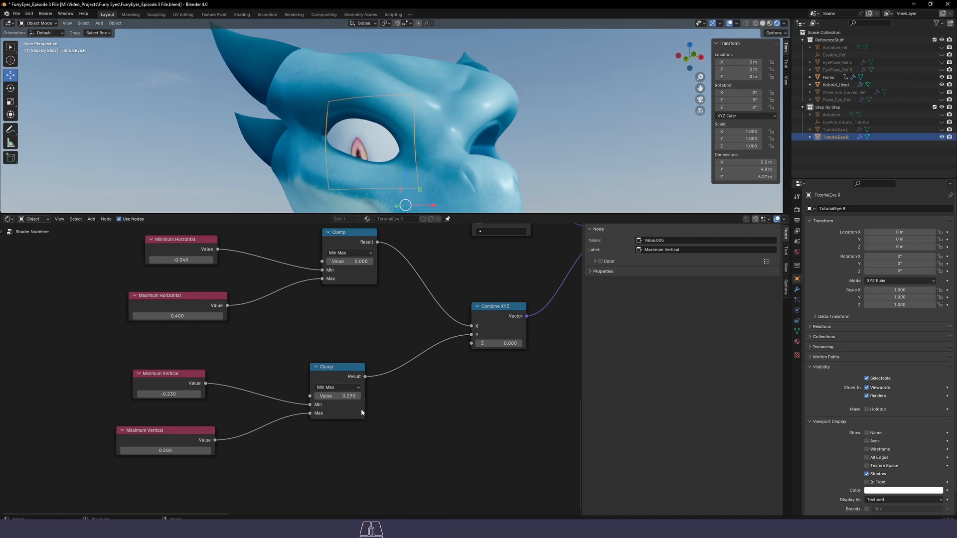
pyautogui.click(345, 397)
pyautogui.write('0')
pyautogui.press('Return')
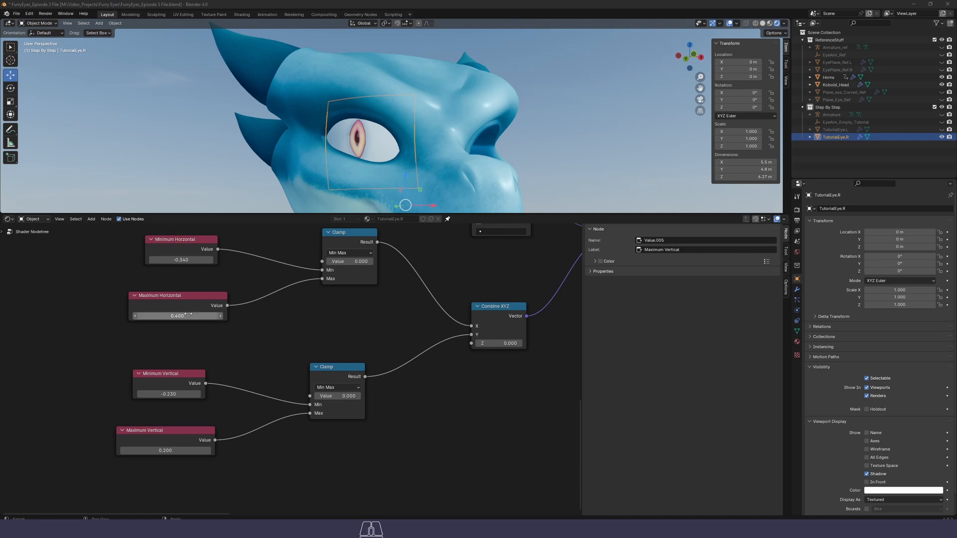
# Move the vertical limit nodes and their Clamp further down, and shift the two horizontal limit nodes slightly down
pyautogui.moveTo(317, 336); pyautogui.dragTo(370, 274, button='middle')
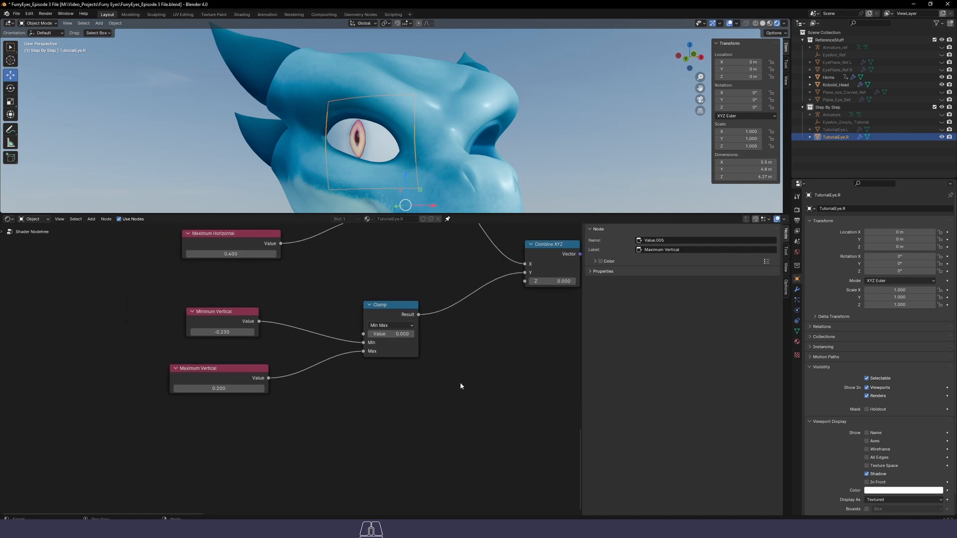
pyautogui.moveTo(428, 483); pyautogui.dragTo(175, 303)
pyautogui.moveTo(396, 311); pyautogui.dragTo(415, 352)
pyautogui.click(390, 308)
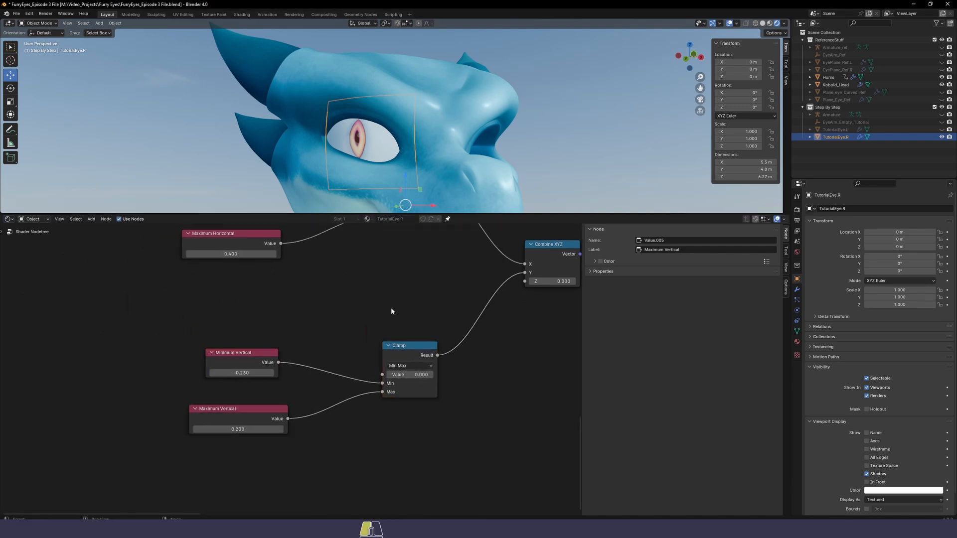
pyautogui.moveTo(383, 305); pyautogui.dragTo(408, 404, button='middle')
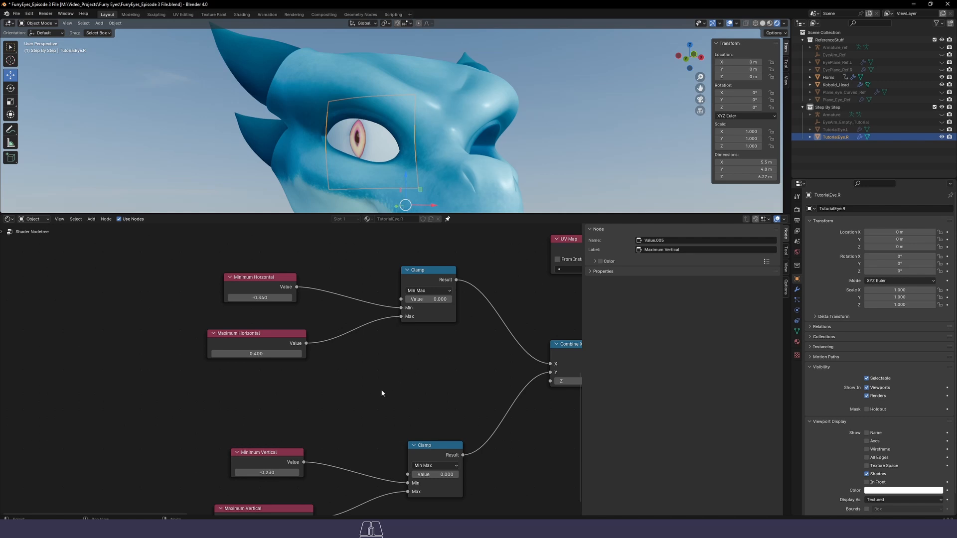
pyautogui.moveTo(382, 392); pyautogui.dragTo(175, 270)
pyautogui.moveTo(252, 280); pyautogui.dragTo(252, 293)
pyautogui.click(401, 365)
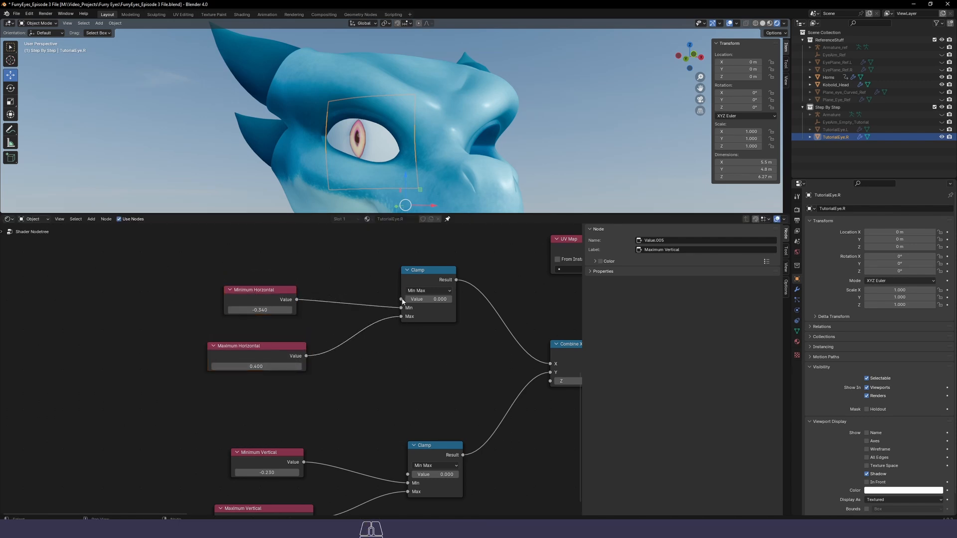
# Add a Math Add node feeding the horizontal Clamp's Value input, placed above the Minimum Horizontal node
pyautogui.moveTo(402, 301); pyautogui.dragTo(255, 260)
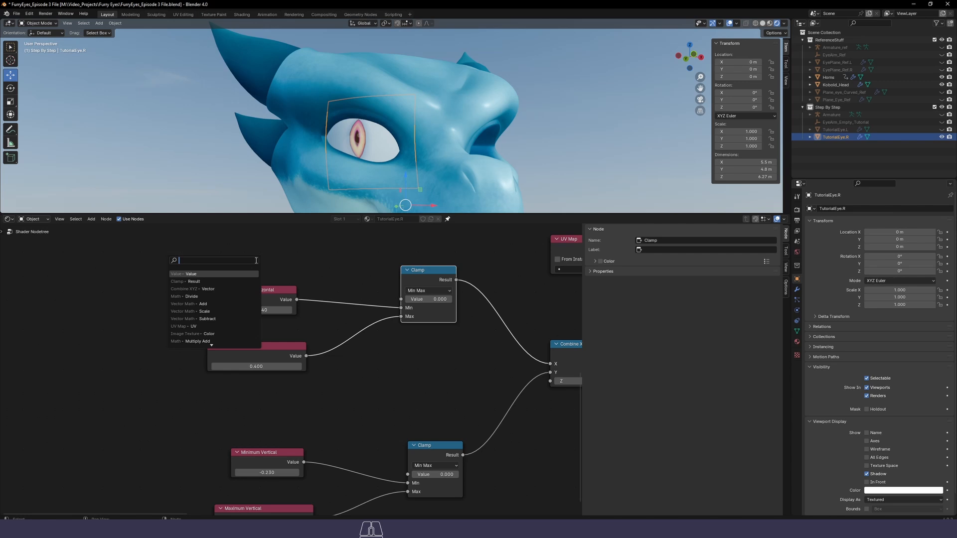
pyautogui.write('add')
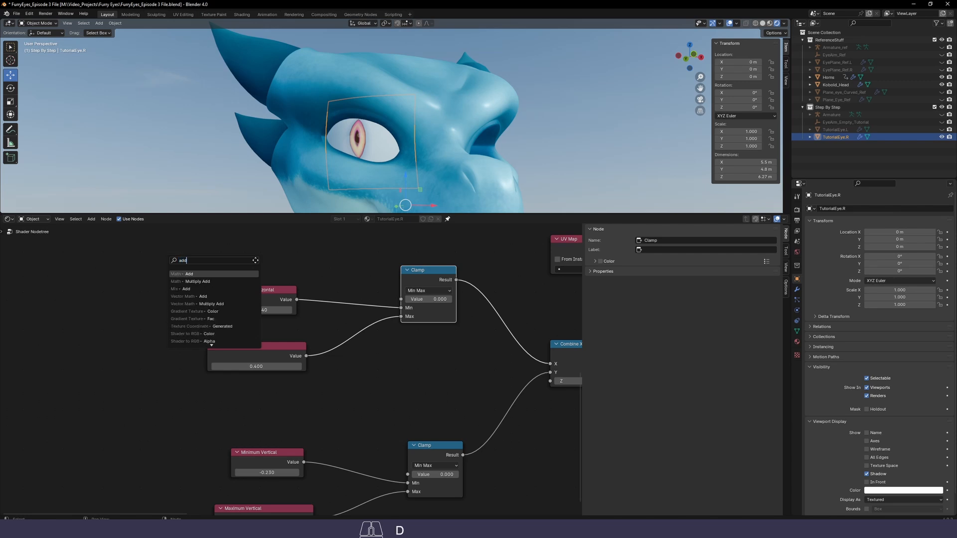
pyautogui.press('Return')
pyautogui.click(282, 261)
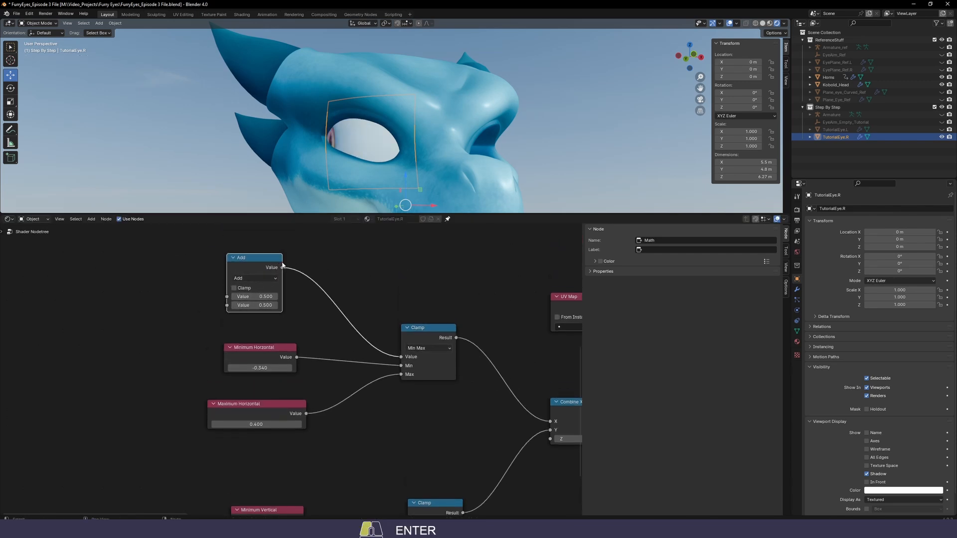
# Set both values of the new Add node to 0
pyautogui.click(264, 305)
pyautogui.write('0')
pyautogui.press('Return')
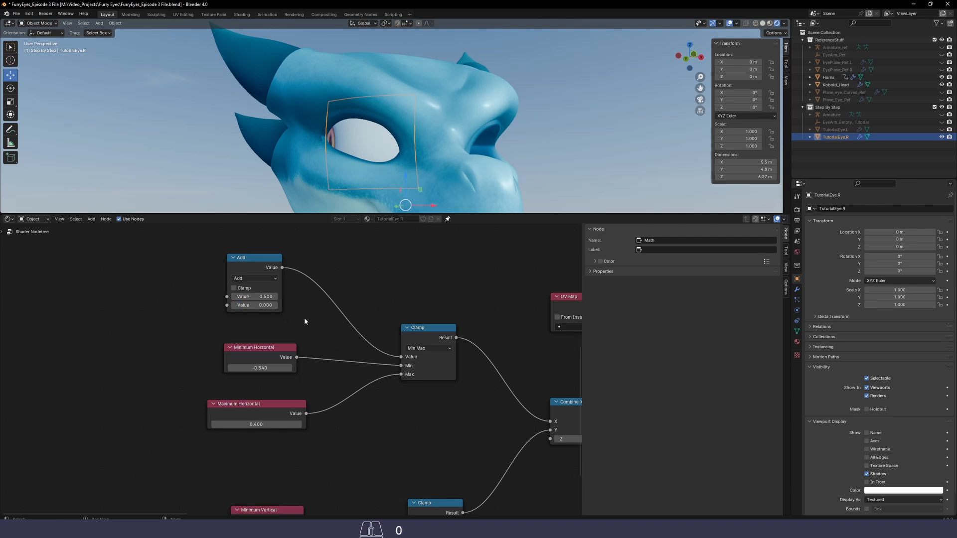
pyautogui.click(270, 297)
pyautogui.write('0')
pyautogui.press('Return')
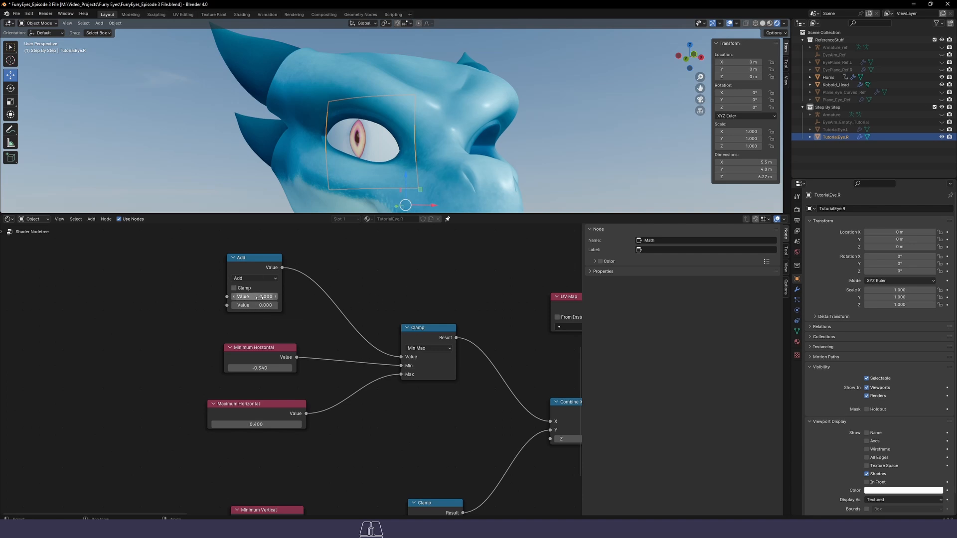
# Try a first value of 0.2 in the Add node, restore it to 0, and set the second value to 0.1
pyautogui.moveTo(257, 297)
pyautogui.mouseDown()
pyautogui.moveTo(299, 297)
pyautogui.moveTo(232, 298)
pyautogui.moveTo(258, 298)
pyautogui.mouseUp()
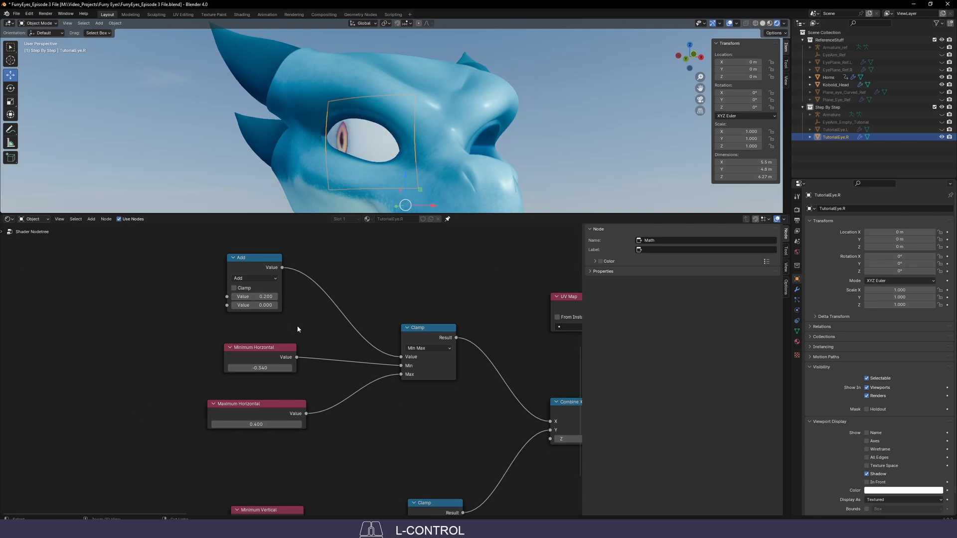
pyautogui.click(256, 305)
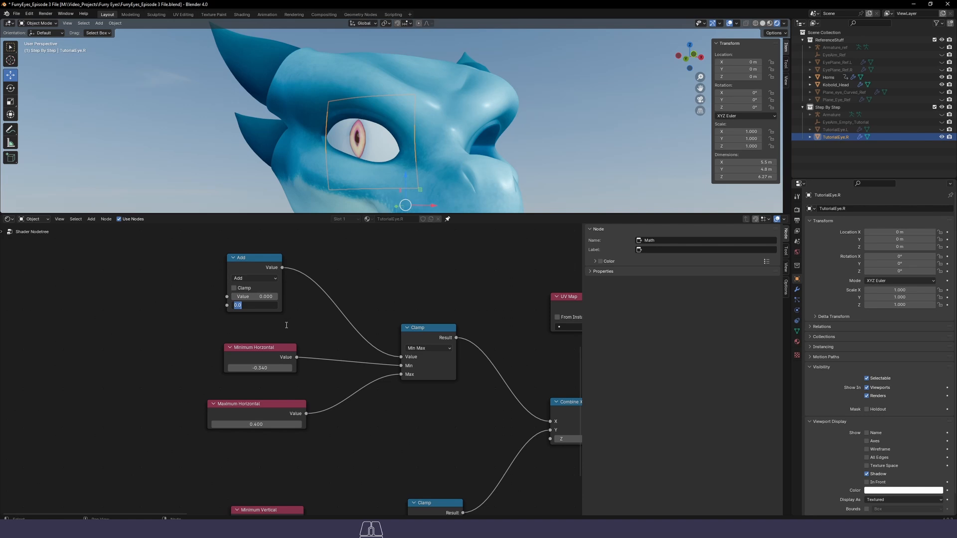
pyautogui.click(286, 326)
pyautogui.click(257, 306)
pyautogui.write('.1')
pyautogui.press('Return')
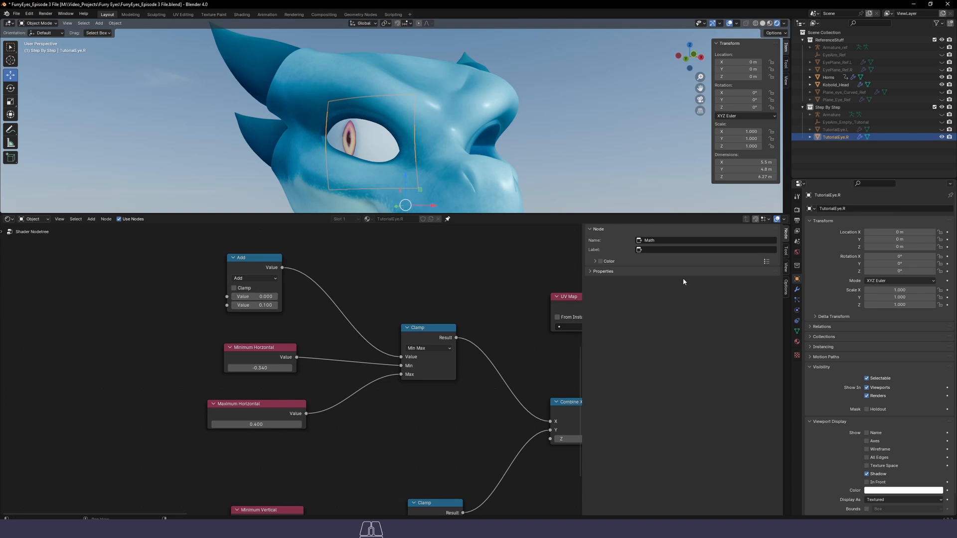
# Unhide and select the Armature, switch it to Pose Mode and select the Eye.R bone
pyautogui.click(941, 114)
pyautogui.click(920, 117)
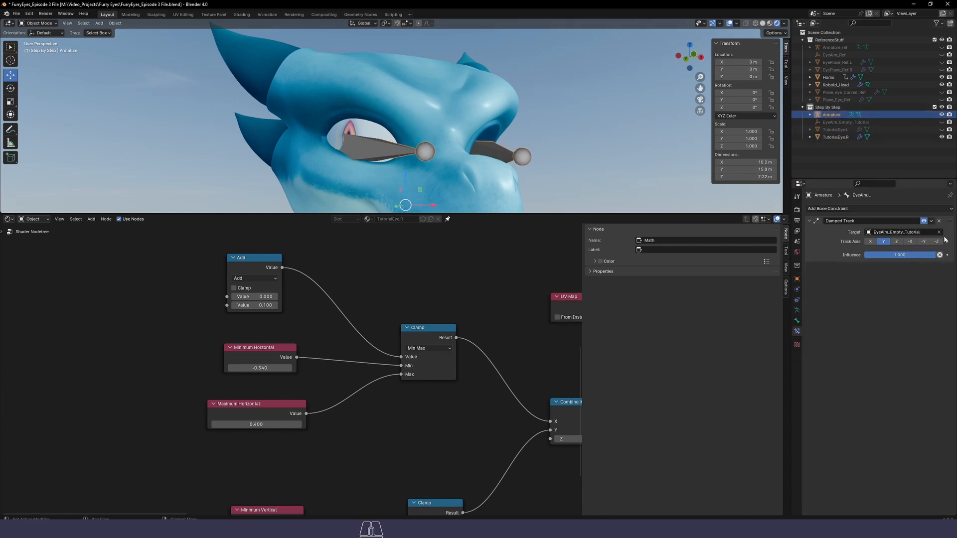
pyautogui.click(924, 221)
pyautogui.click(924, 222)
pyautogui.click(38, 23)
pyautogui.click(40, 53)
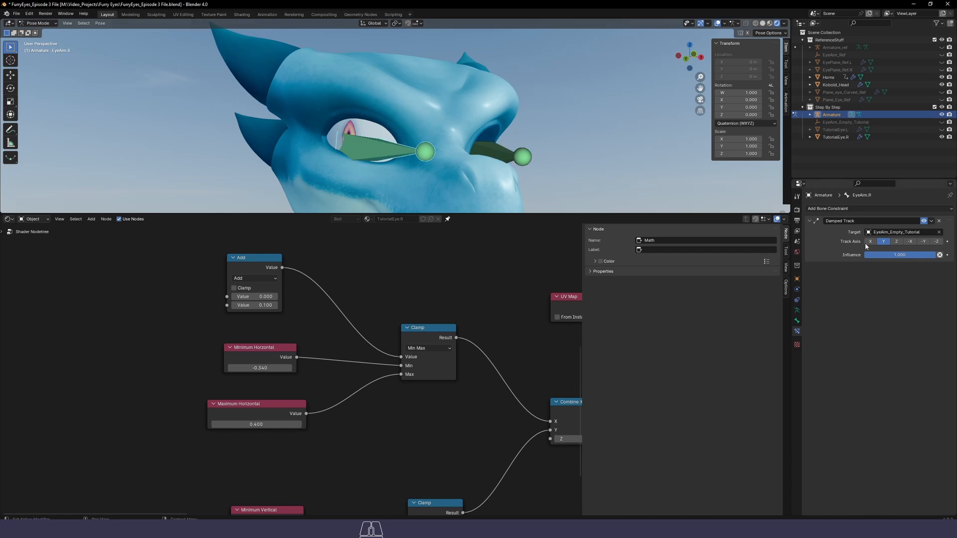
pyautogui.click(385, 152)
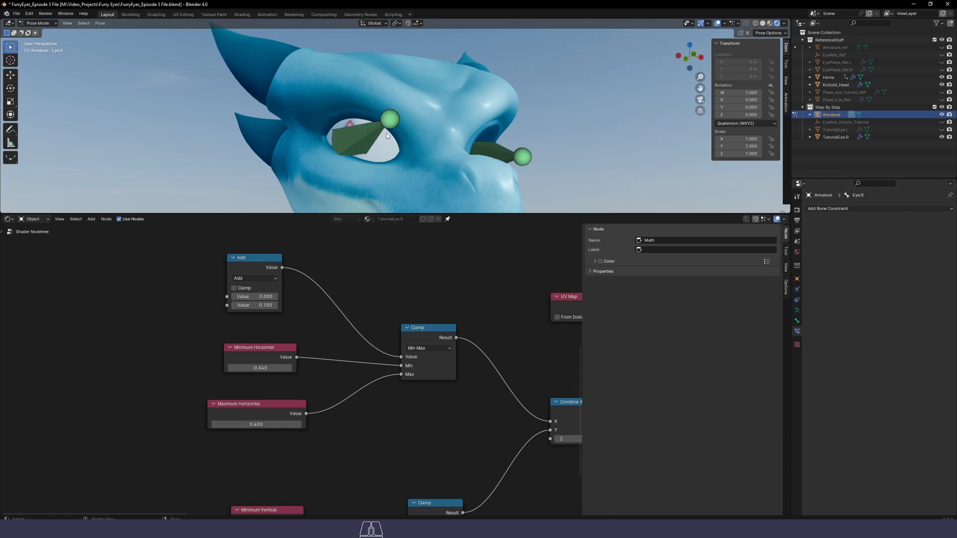
pyautogui.moveTo(387, 134); pyautogui.dragTo(310, 318, button='middle')
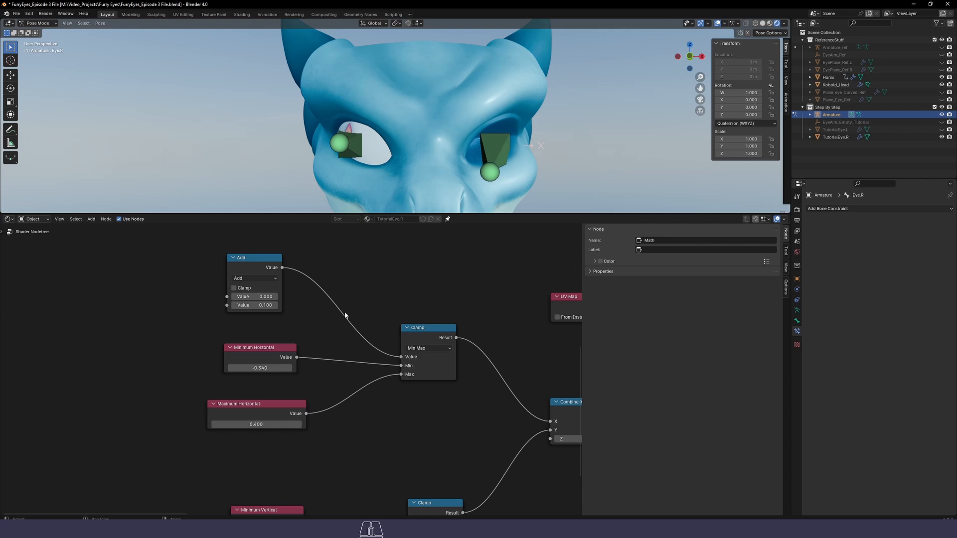
# Adjust the second value of the horizontal Add node to -0.2, checking the iris position in the eye opening
pyautogui.doubleClick(255, 305)
pyautogui.write('1.2')
pyautogui.press('Return')
pyautogui.moveTo(254, 305); pyautogui.dragTo(188, 305)
pyautogui.moveTo(403, 176); pyautogui.dragTo(414, 150, button='middle')
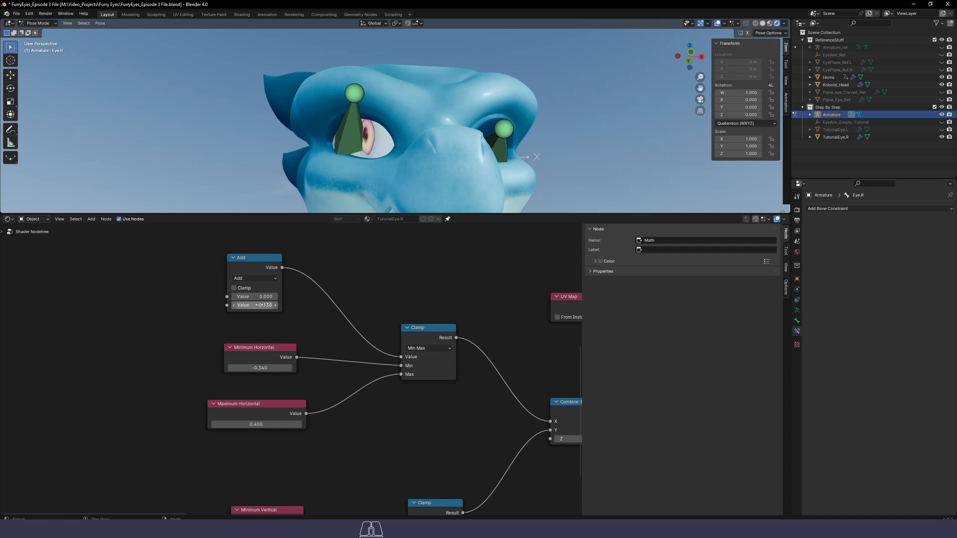
pyautogui.keyDown('shift'); pyautogui.moveTo(260, 305); pyautogui.dragTo(238, 305); pyautogui.keyUp('shift')
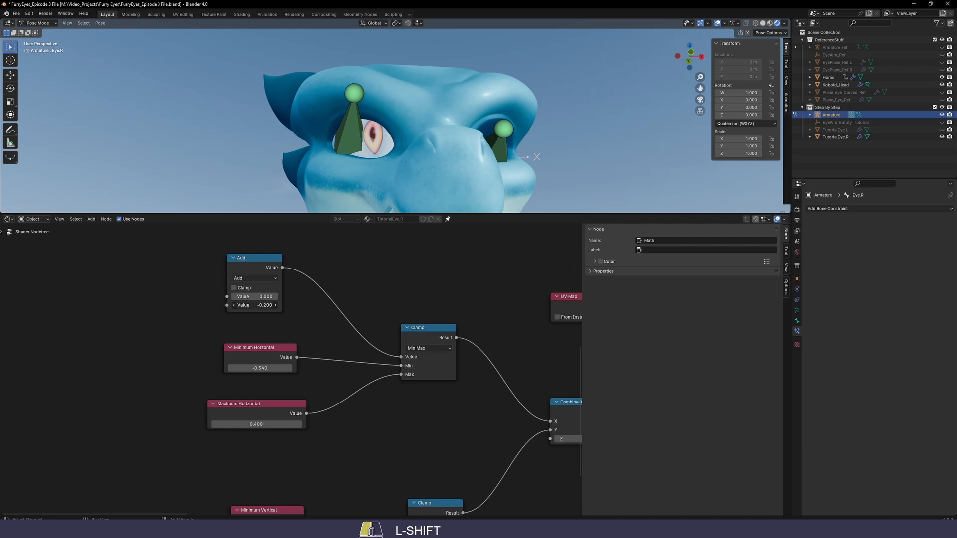
pyautogui.moveTo(435, 192)
pyautogui.mouseDown(button='middle')
pyautogui.moveTo(438, 181)
pyautogui.moveTo(433, 213)
pyautogui.moveTo(420, 197)
pyautogui.mouseUp(button='middle')
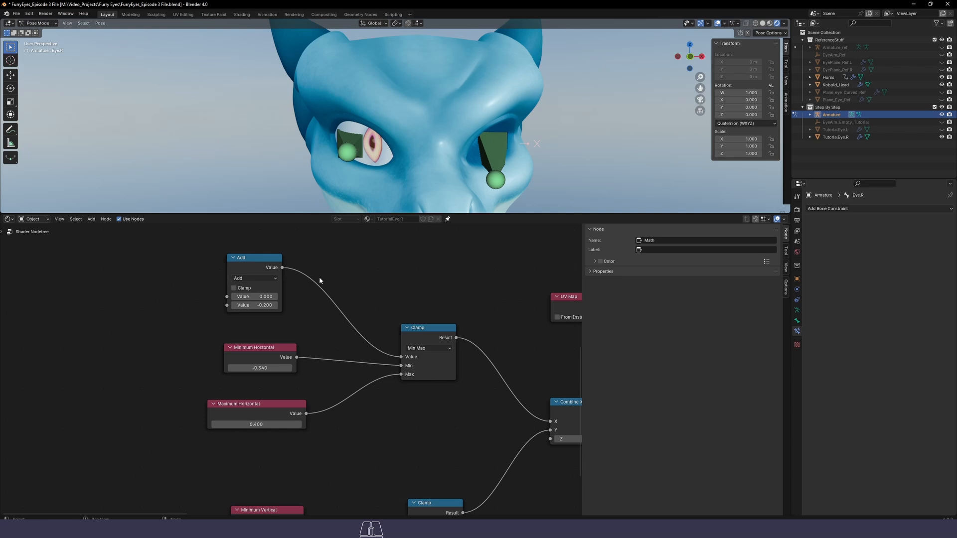
# Select the EyeAim.R bone, toggle its Damped Track constraint to compare the bone's direction, and restore its previous state
pyautogui.moveTo(426, 156)
pyautogui.mouseDown(button='middle')
pyautogui.moveTo(478, 150)
pyautogui.moveTo(438, 149)
pyautogui.mouseUp(button='middle')
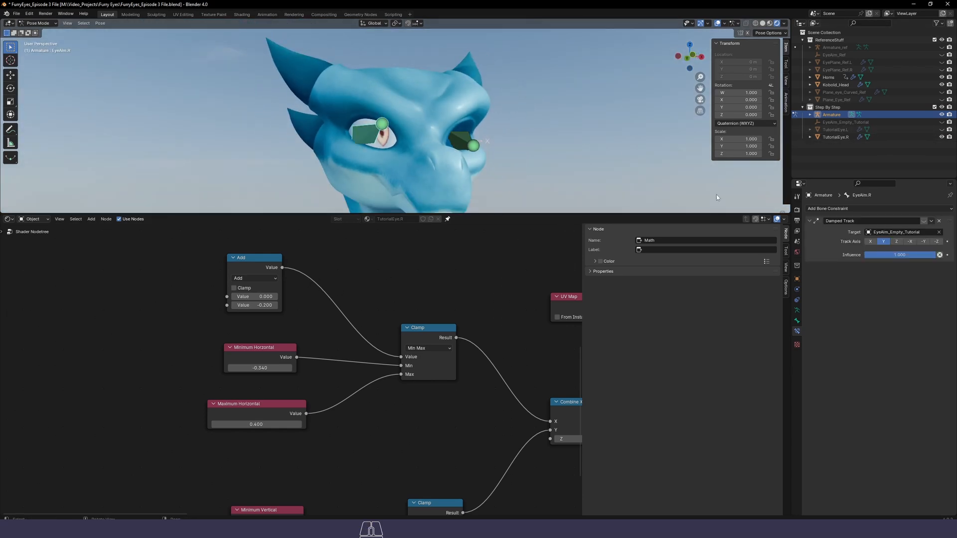
pyautogui.click(924, 221)
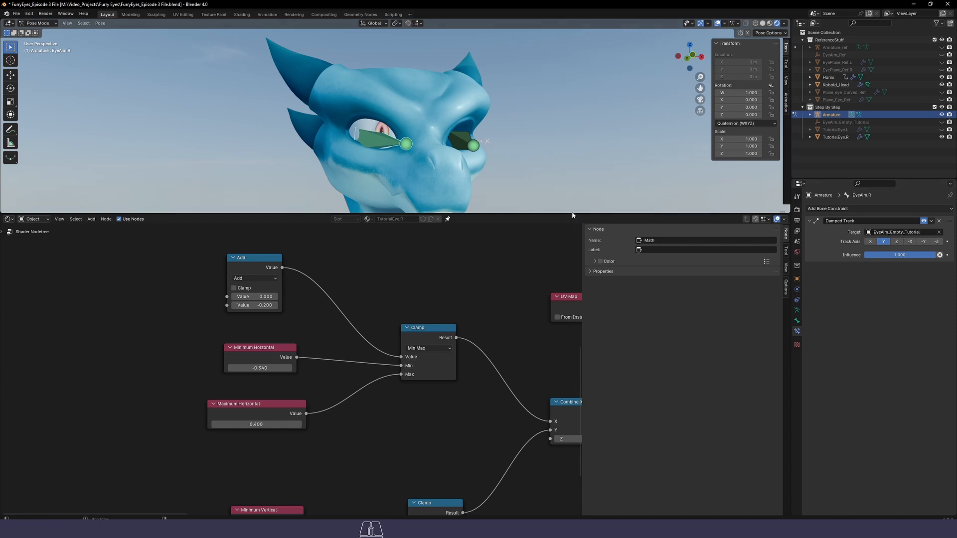
pyautogui.click(924, 221)
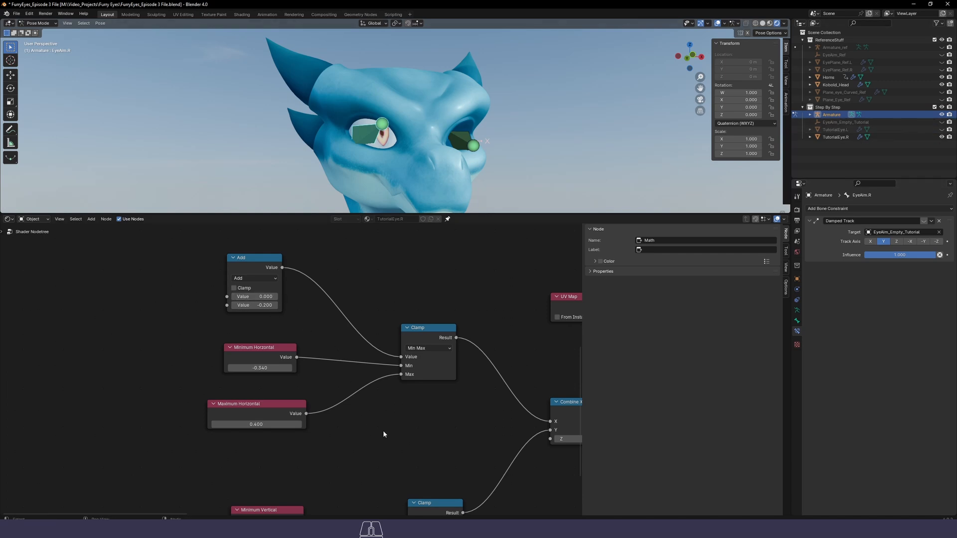
# Add a Math Add node feeding the vertical Clamp's Value input, placed above the Minimum Vertical node
pyautogui.moveTo(390, 433); pyautogui.dragTo(375, 378, button='middle')
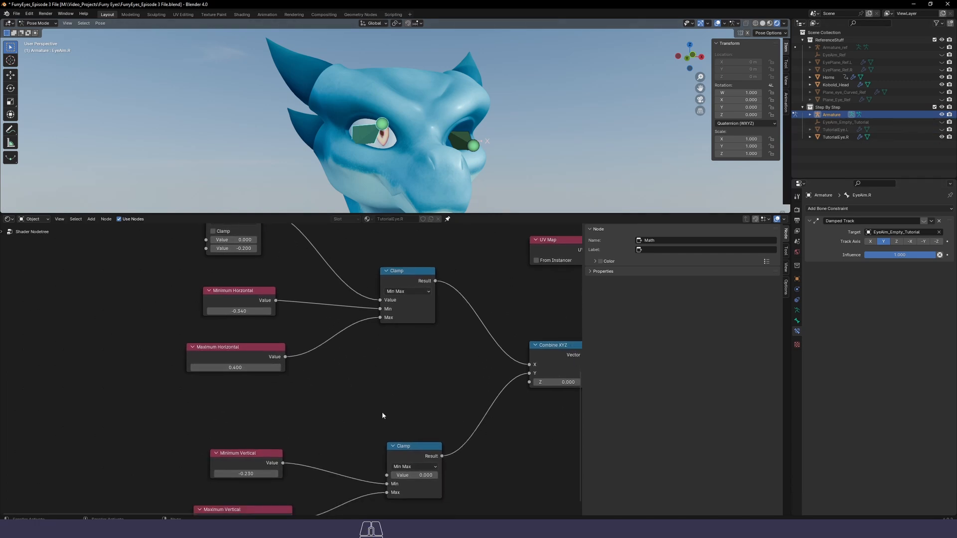
pyautogui.scroll(-3, 383, 417)
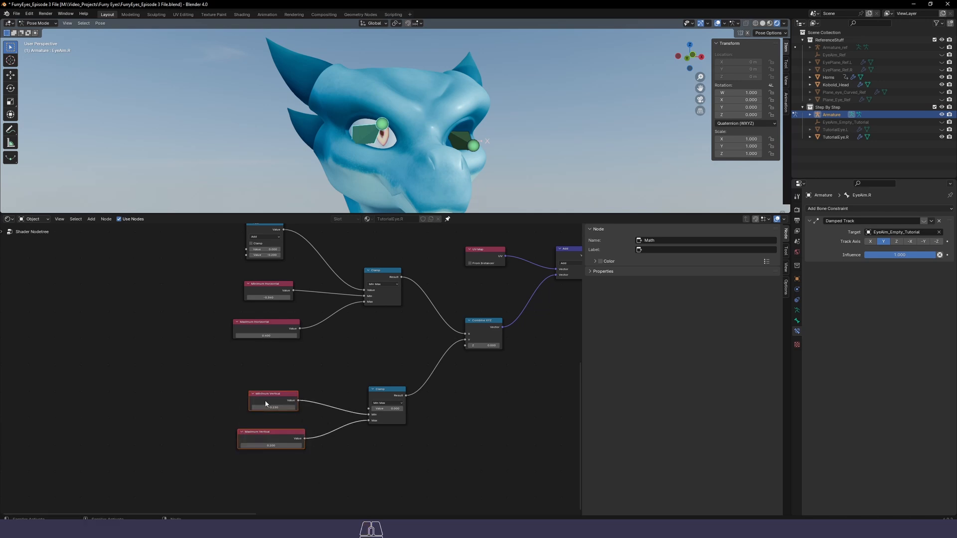
pyautogui.moveTo(369, 409); pyautogui.dragTo(291, 405)
pyautogui.write('add')
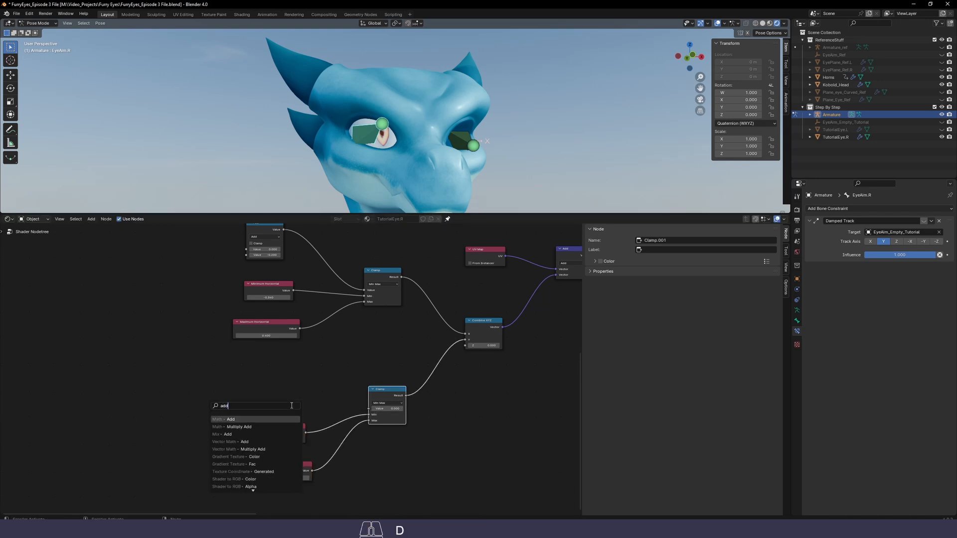
pyautogui.press('Return')
pyautogui.click(292, 385)
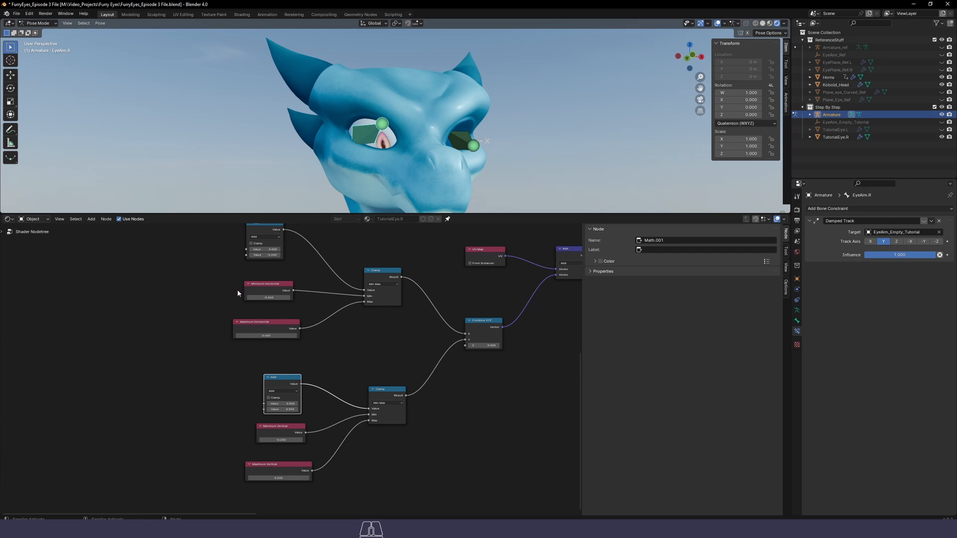
# Add a Value node feeding the second Value input of the horizontal Add node
pyautogui.click(249, 300)
pyautogui.moveTo(248, 255); pyautogui.dragTo(251, 267, button='middle')
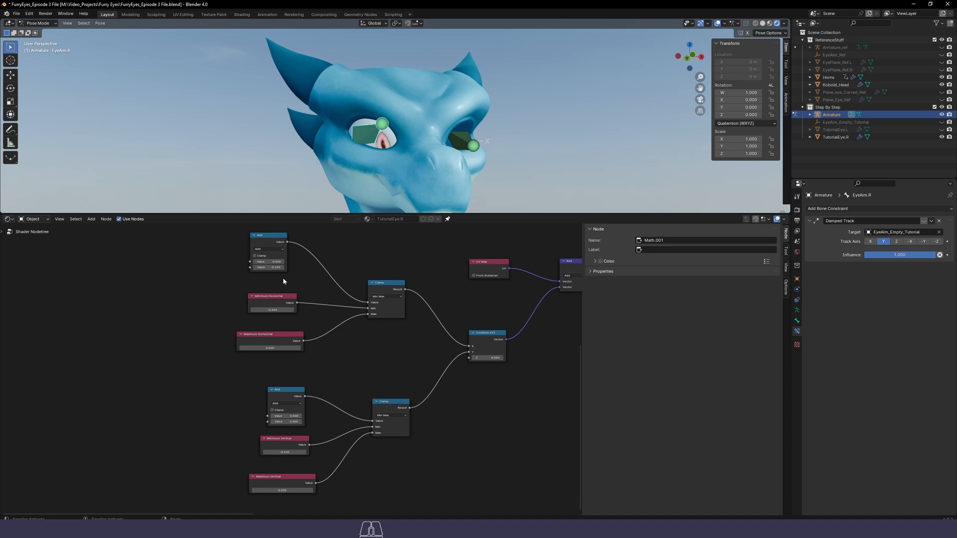
pyautogui.click(252, 270)
pyautogui.hotkey('shift', 'a')
pyautogui.write('val')
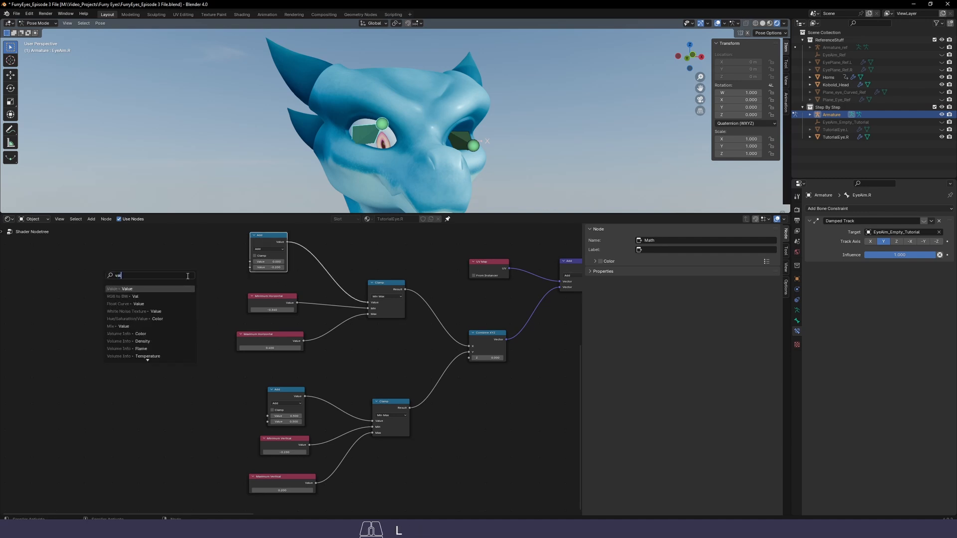
pyautogui.write('ue')
pyautogui.click(144, 288)
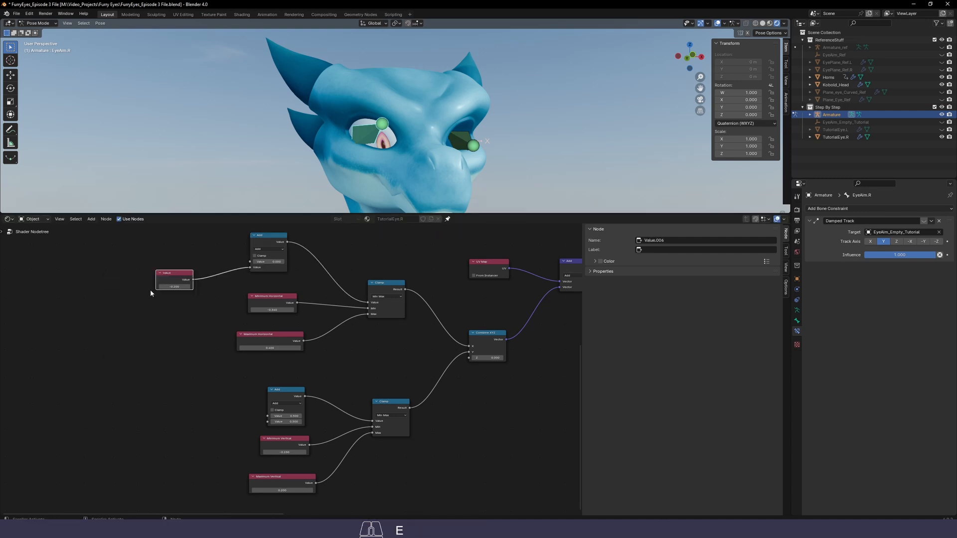
pyautogui.click(225, 381)
# Add a Value node feeding the second Value input of the vertical Add node
pyautogui.moveTo(269, 424); pyautogui.dragTo(264, 423)
pyautogui.write('value')
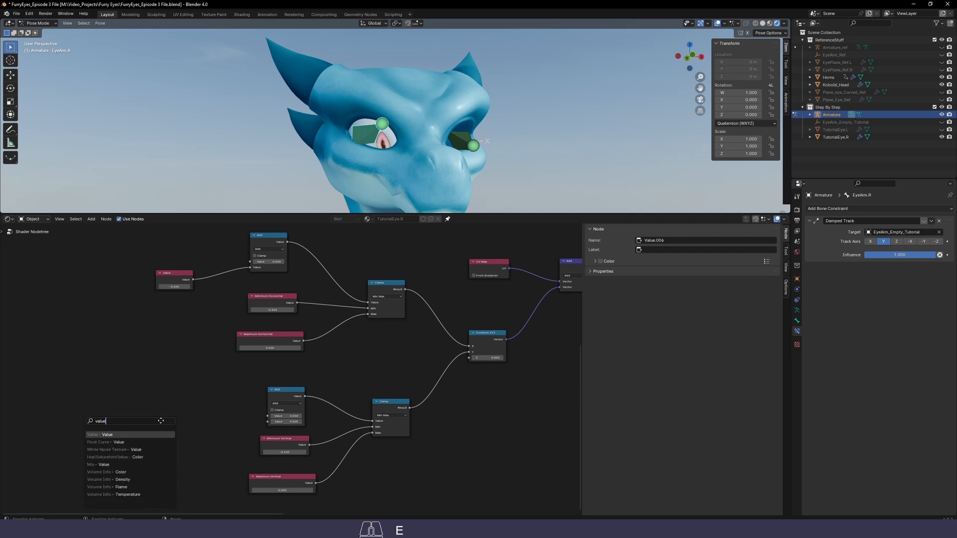
pyautogui.press('Return')
pyautogui.click(164, 424)
pyautogui.scroll(2, 253, 421)
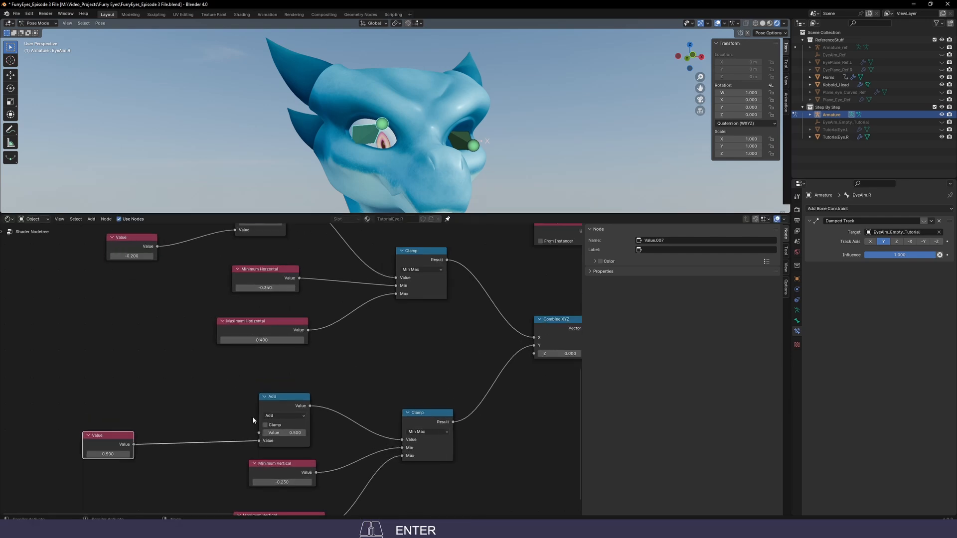
# Set the vertical Add node's first value and its connected Value node to 0
pyautogui.click(284, 433)
pyautogui.write('0')
pyautogui.click(391, 375)
pyautogui.click(108, 454)
pyautogui.write('0')
pyautogui.click(130, 396)
# Label the Value node feeding the horizontal Add node "Horizontal Offset"
pyautogui.moveTo(209, 309); pyautogui.dragTo(235, 364, button='middle')
pyautogui.click(147, 298)
pyautogui.press('F2')
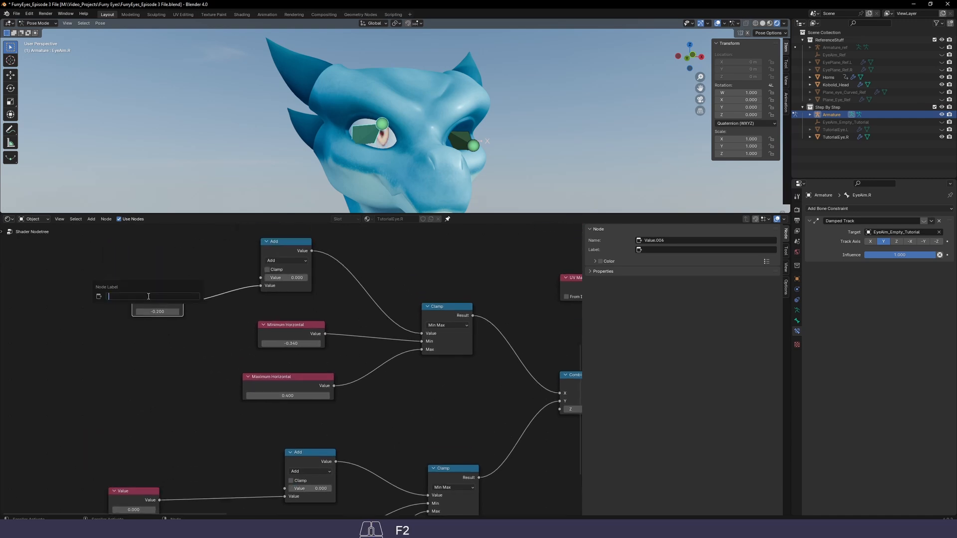
pyautogui.write('Horizontal Offset')
pyautogui.press('Return')
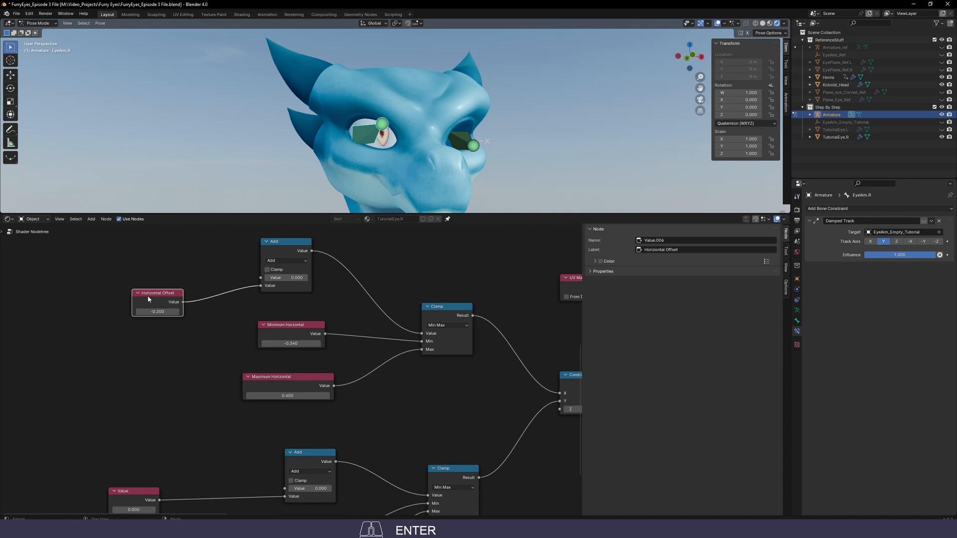
# Label the Value node feeding the vertical Add node "Vertical Offset"
pyautogui.click(133, 496)
pyautogui.press('F2')
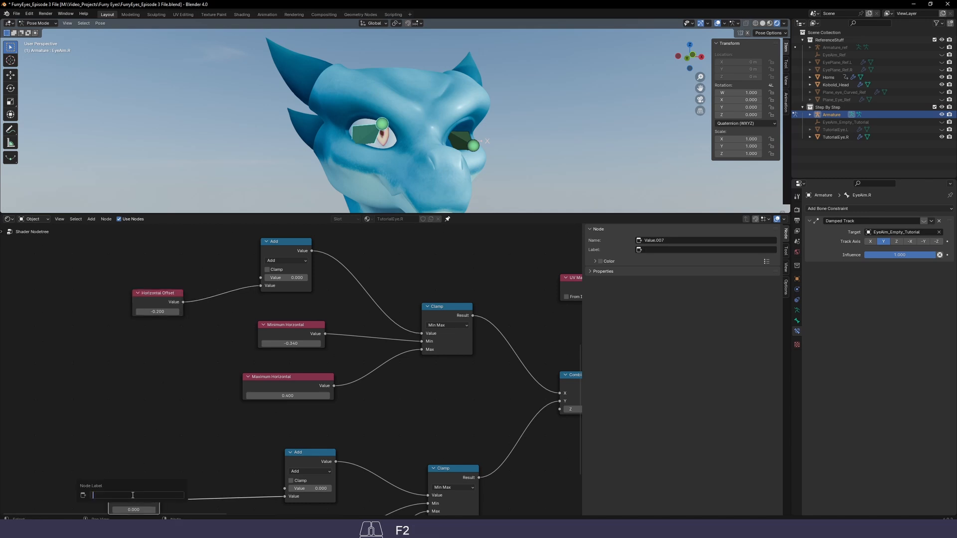
pyautogui.write('Vertical O')
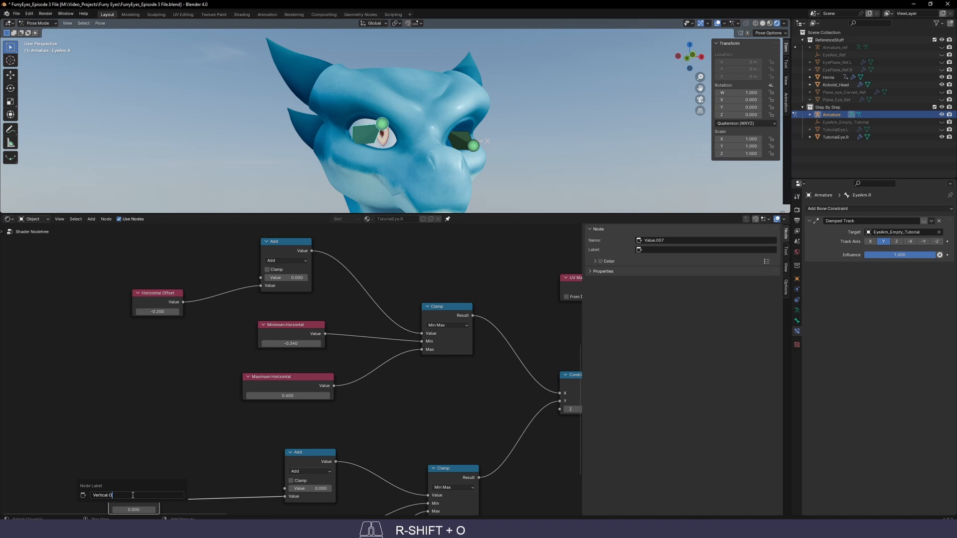
pyautogui.write('ffset')
pyautogui.press('Return')
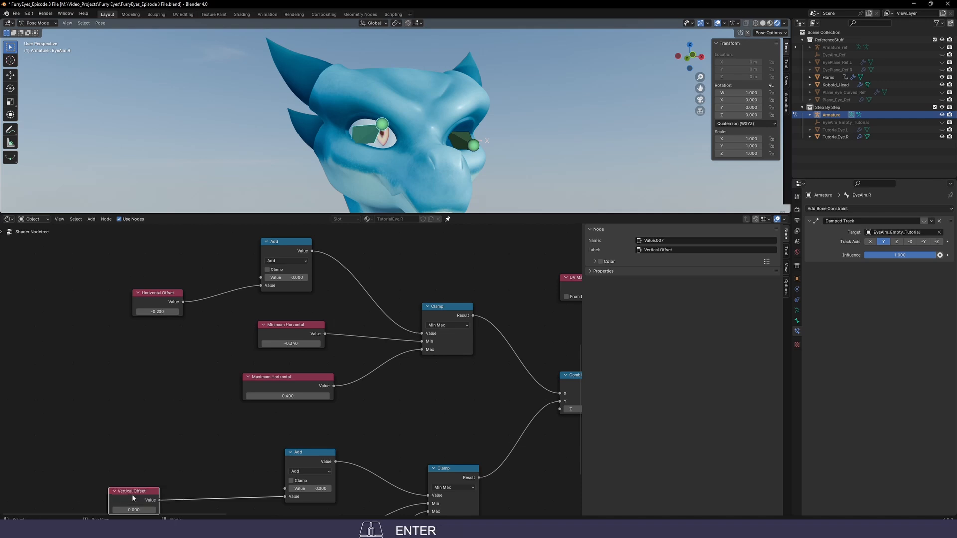
# Move the two offset nodes closer to their Add nodes and place Horizontal Offset slightly lower
pyautogui.click(387, 435)
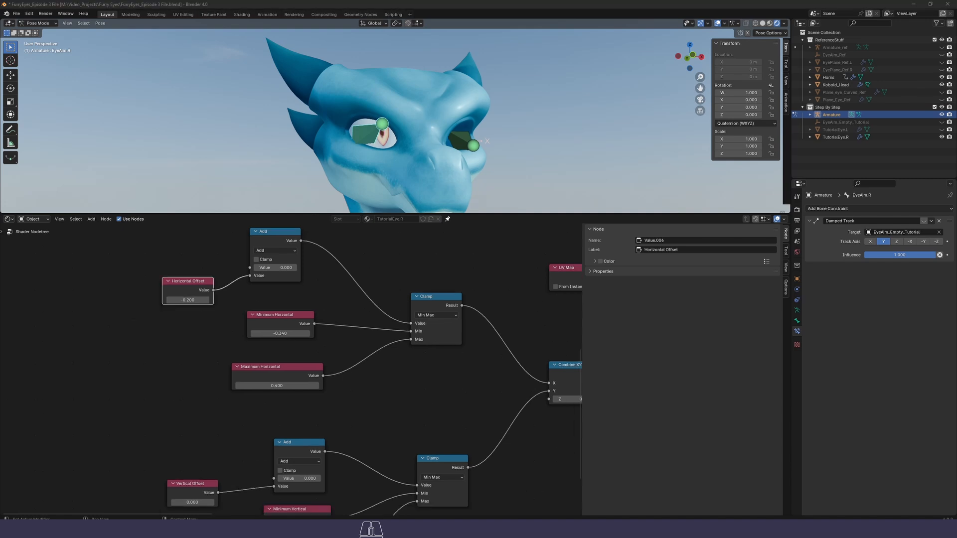
pyautogui.click(156, 381)
pyautogui.moveTo(146, 343); pyautogui.dragTo(207, 404, button='middle')
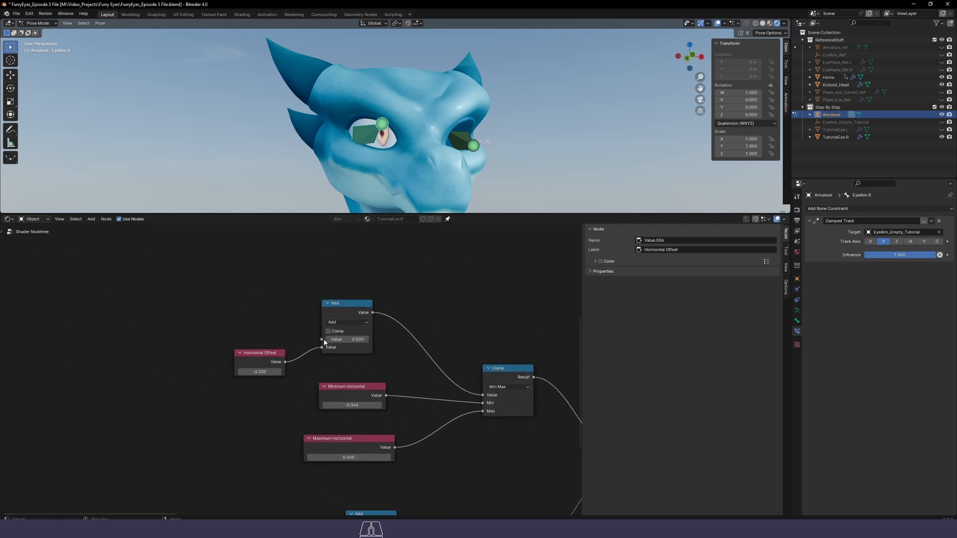
pyautogui.moveTo(268, 353); pyautogui.dragTo(268, 372)
# Add a Math Multiply node feeding the first Value input of the horizontal Add node, above Horizontal Offset
pyautogui.click(246, 309)
pyautogui.moveTo(321, 340); pyautogui.dragTo(157, 310)
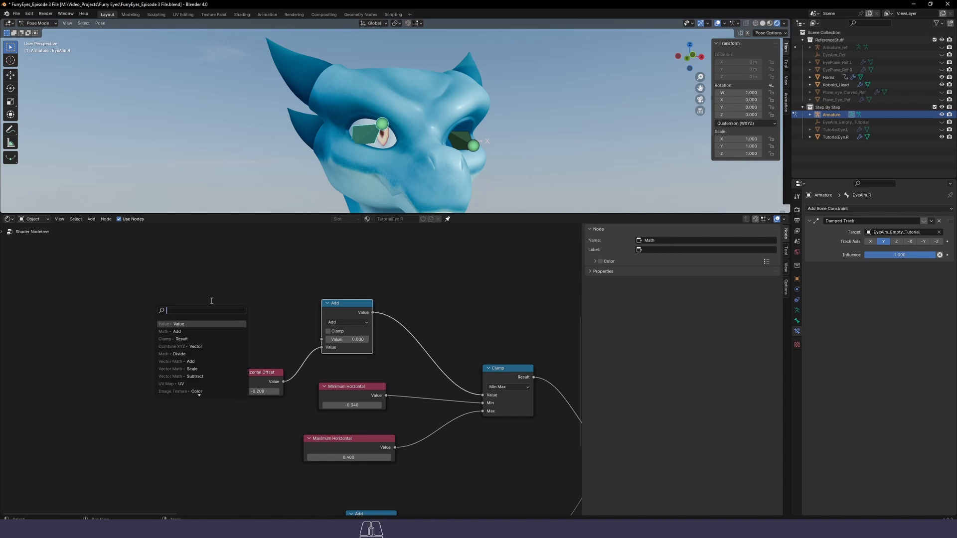
pyautogui.write('mult')
pyautogui.press('Return')
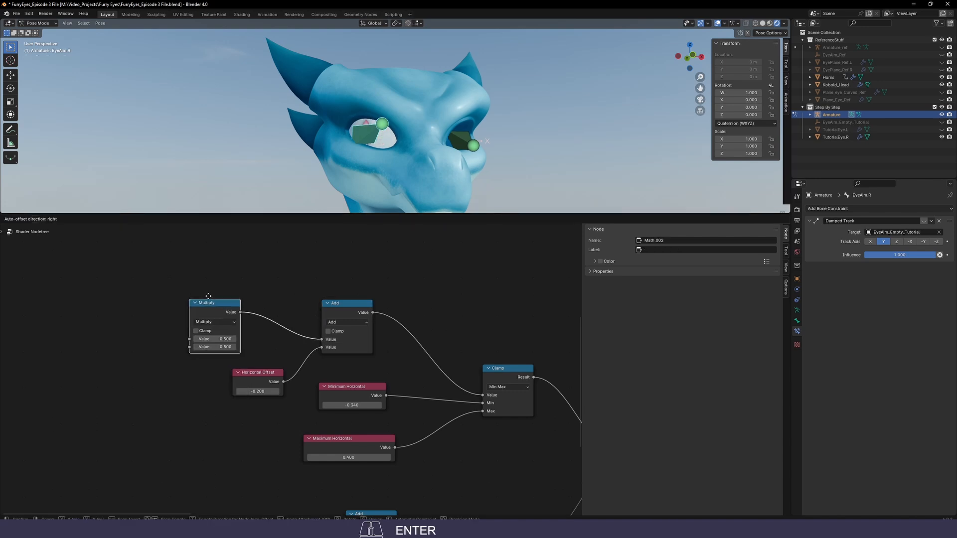
# Place the Multiply node before the horizontal Add node and connect a new Value node to its first input
pyautogui.click(211, 283)
pyautogui.moveTo(149, 283); pyautogui.dragTo(202, 299, button='middle')
pyautogui.moveTo(247, 342); pyautogui.dragTo(181, 320)
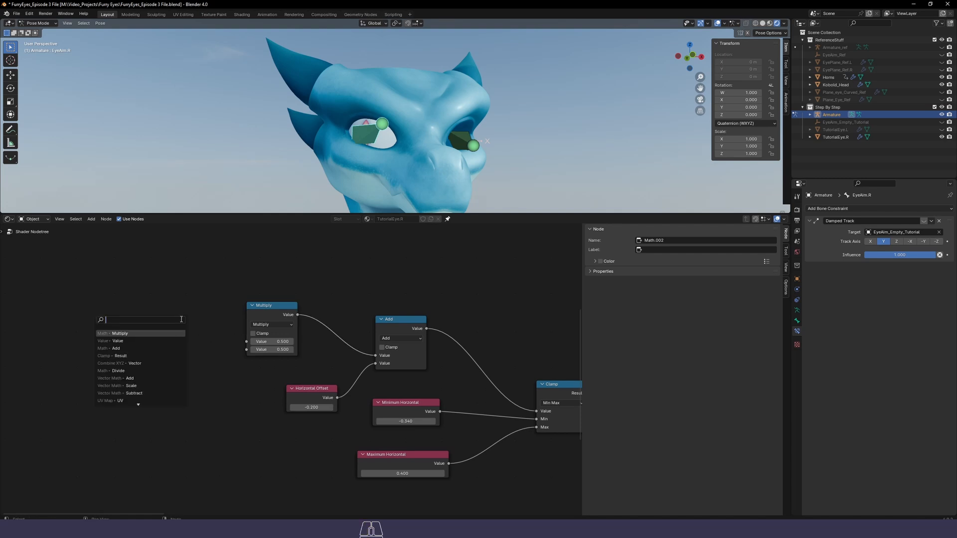
pyautogui.write('value')
pyautogui.press('Return')
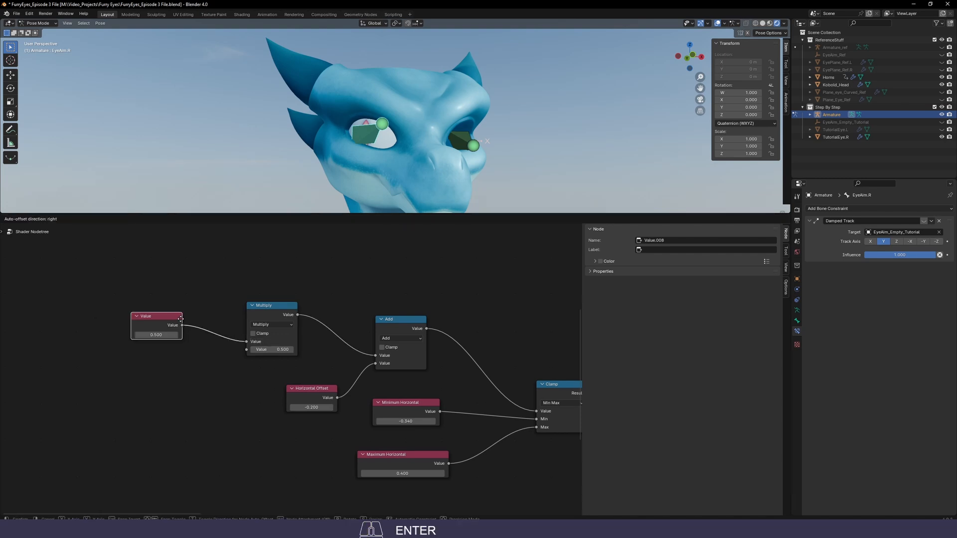
pyautogui.click(188, 329)
# Connect a second new Value node to the Multiply node's second input, placed below the first Value node
pyautogui.moveTo(246, 350); pyautogui.dragTo(155, 377)
pyautogui.write('value')
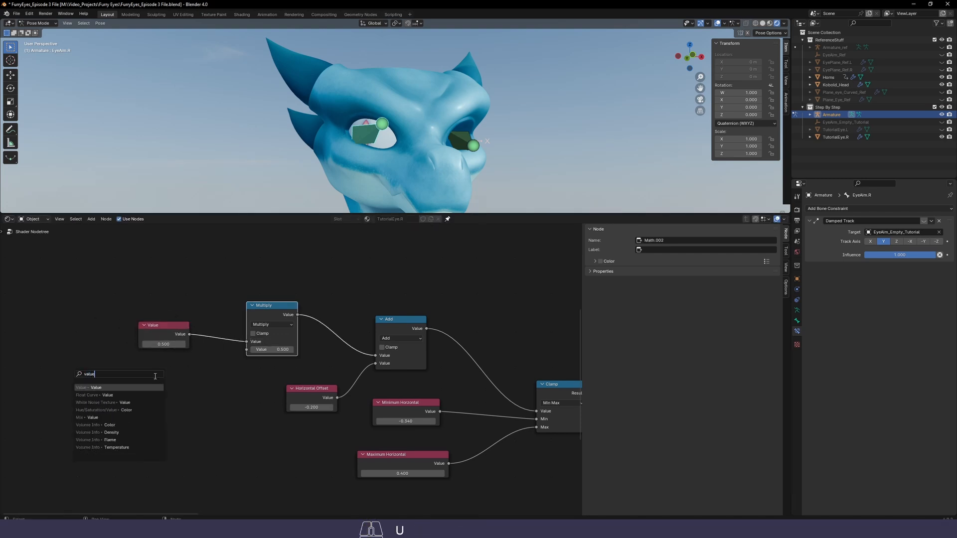
pyautogui.press('Return')
pyautogui.click(158, 378)
# Label the Value node on the Multiply node's first input "Horizontal Bone Angle"
pyautogui.click(166, 331)
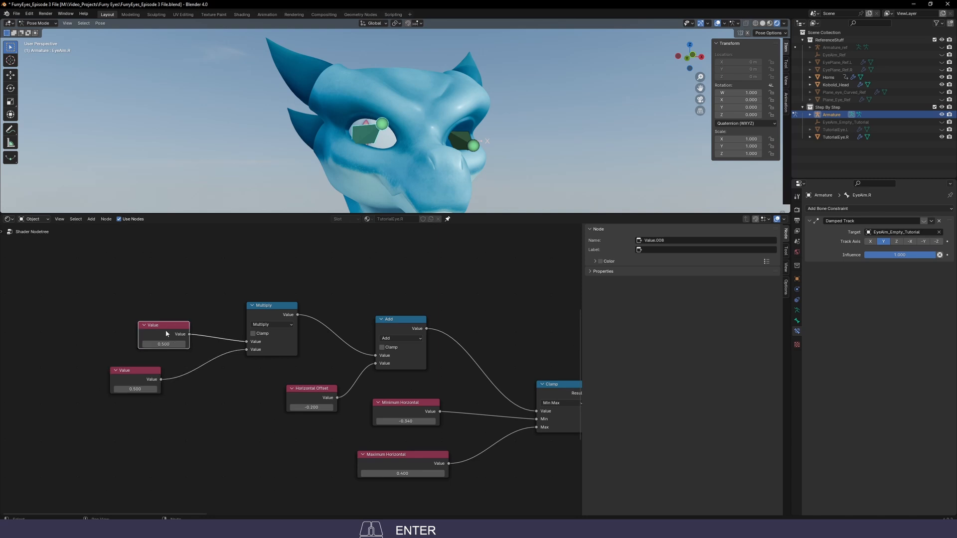
pyautogui.press('F2')
pyautogui.write('Hori')
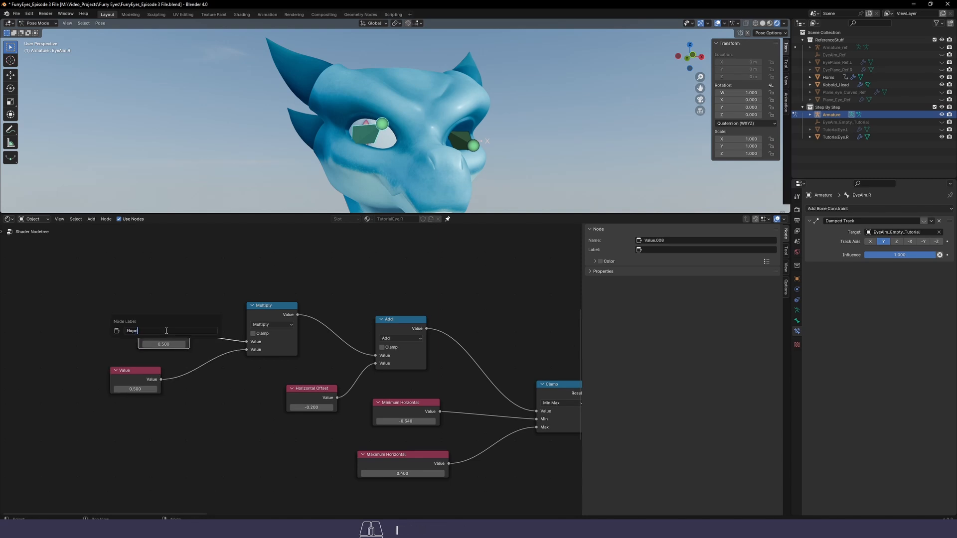
pyautogui.press('BackSpace')
pyautogui.press('BackSpace')
pyautogui.write('rizontal Bone Angle')
pyautogui.press('Return')
# Label the Value node on the second Multiply input "Horizontal Multiplier" and set its value to 1
pyautogui.click(139, 375)
pyautogui.press('F2')
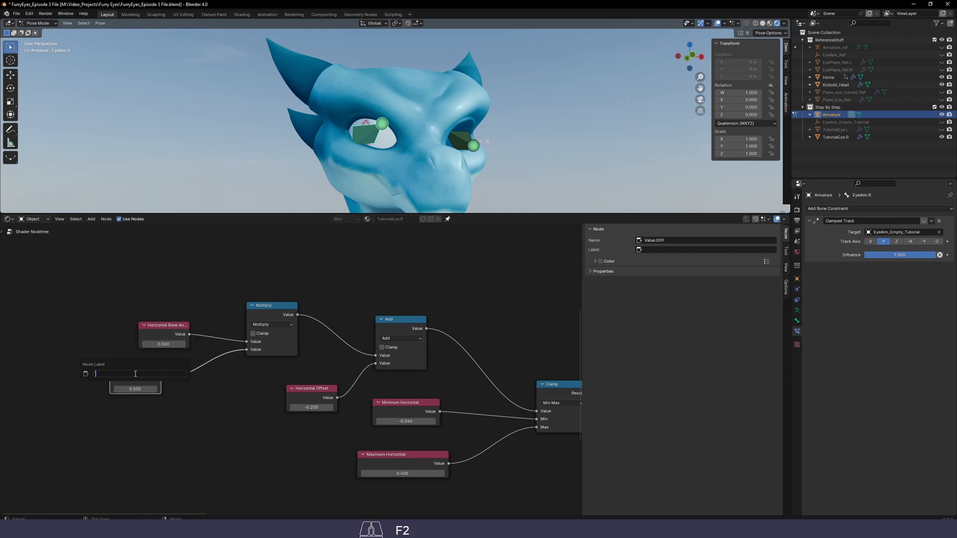
pyautogui.write('Horizontal Multiplier')
pyautogui.press('Return')
pyautogui.click(135, 389)
pyautogui.write('1')
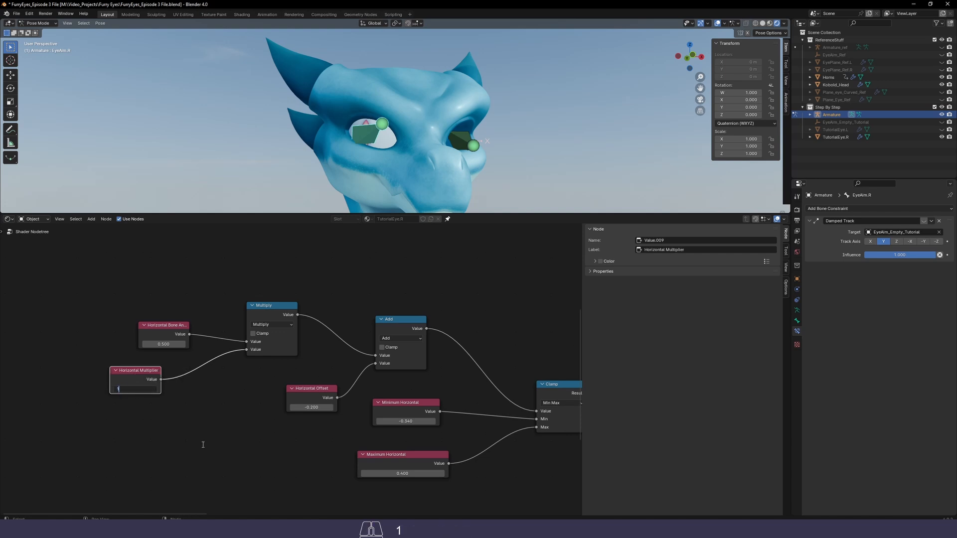
pyautogui.click(203, 445)
# Line up Horizontal Multiplier beneath Horizontal Bone Angle and widen both nodes enough to fit their full labels
pyautogui.moveTo(136, 378); pyautogui.dragTo(161, 379)
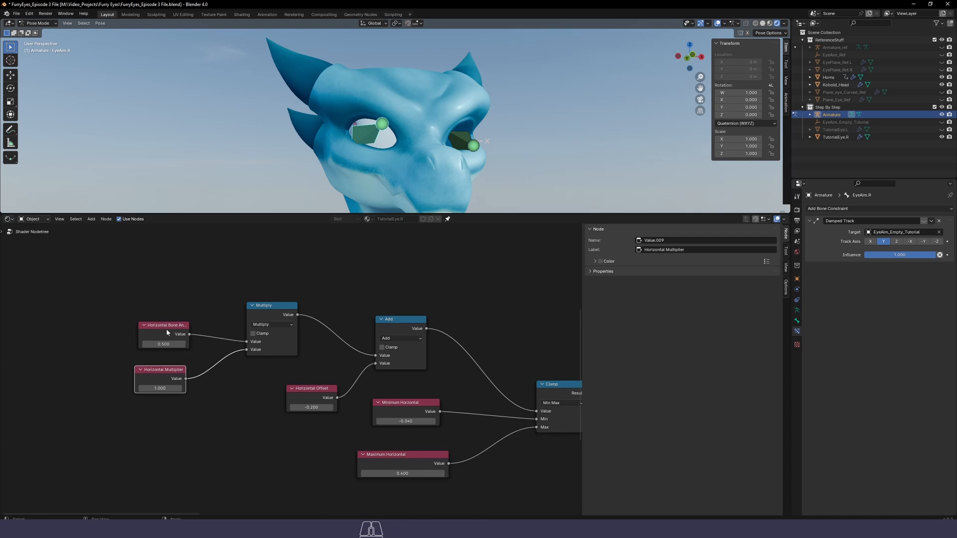
pyautogui.moveTo(167, 335); pyautogui.dragTo(114, 328)
pyautogui.moveTo(136, 376); pyautogui.dragTo(115, 377)
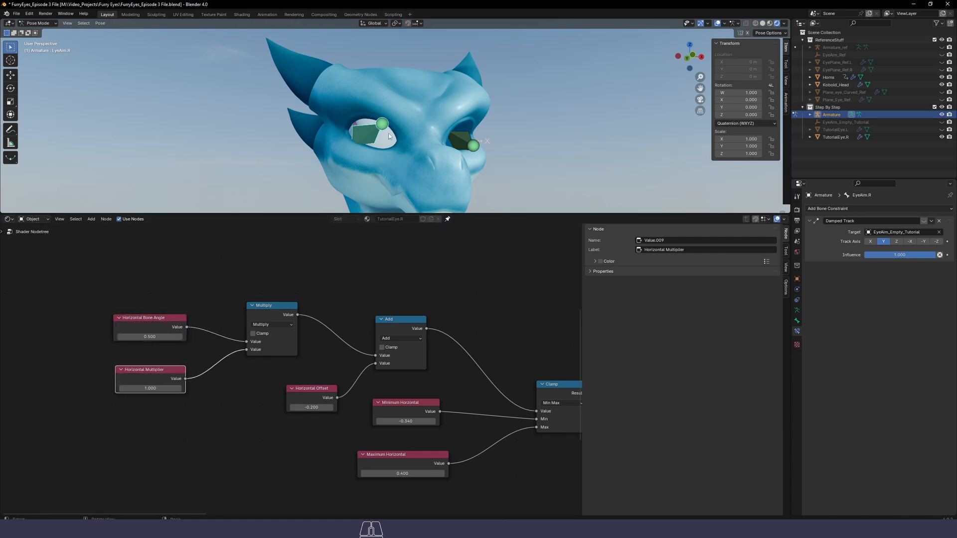
# Enable the Damped Track constraint on the EyeAim.R bone
pyautogui.click(923, 221)
pyautogui.click(452, 259)
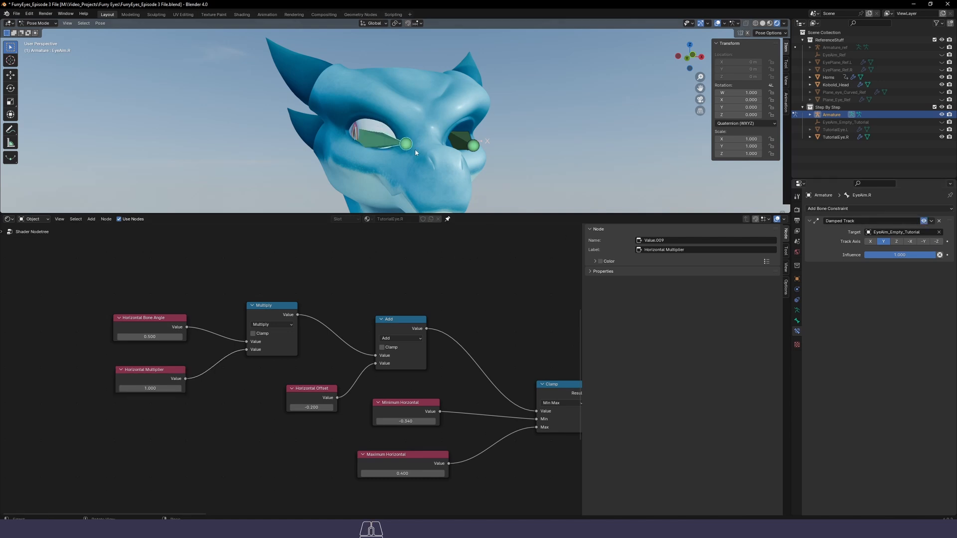
pyautogui.moveTo(414, 149)
pyautogui.mouseDown(button='middle')
pyautogui.moveTo(414, 170)
pyautogui.moveTo(406, 150)
pyautogui.mouseUp(button='middle')
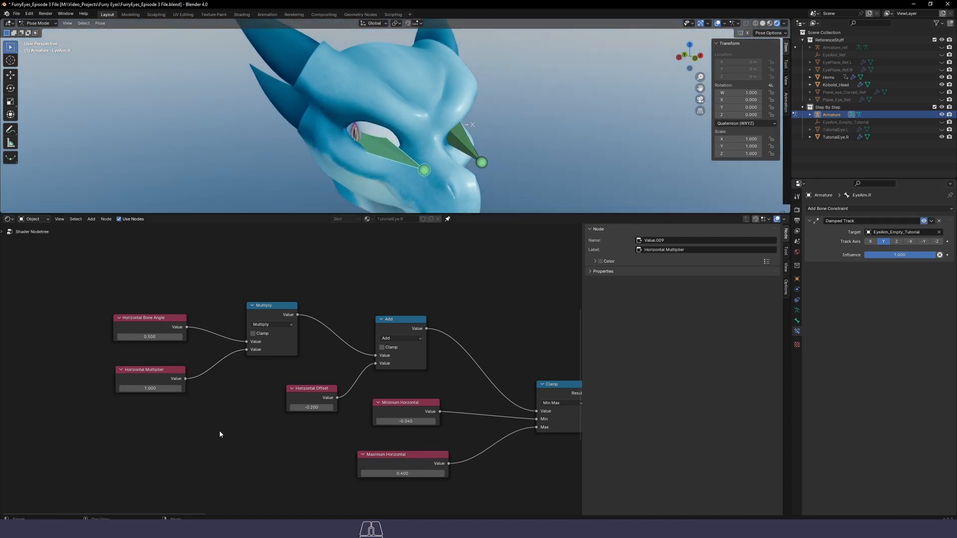
# Set the Horizontal Bone Angle value to 0
pyautogui.doubleClick(149, 337)
pyautogui.write('0')
pyautogui.press('Return')
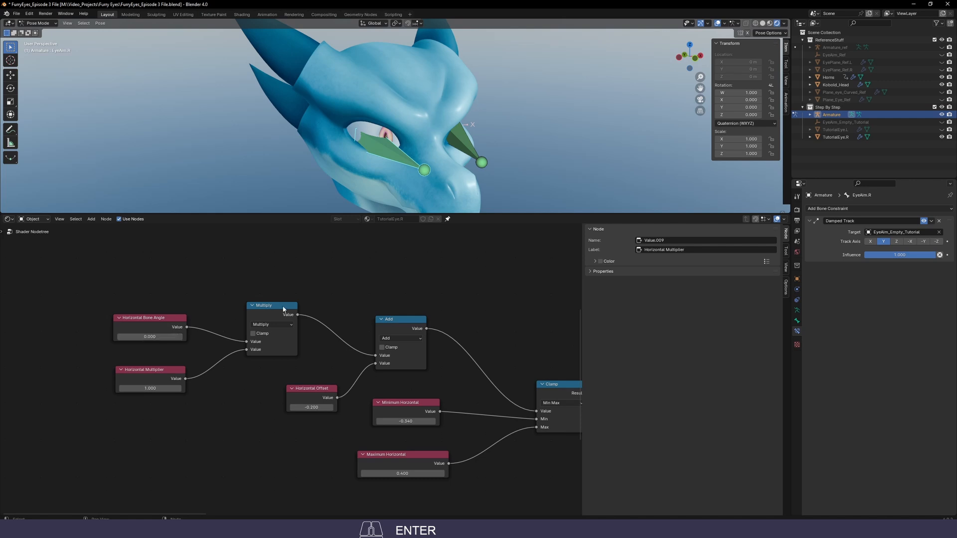
# Try adding a driver to the Horizontal Bone Angle value, sampling the armature in the viewport as its variable's object
pyautogui.rightClick(129, 337)
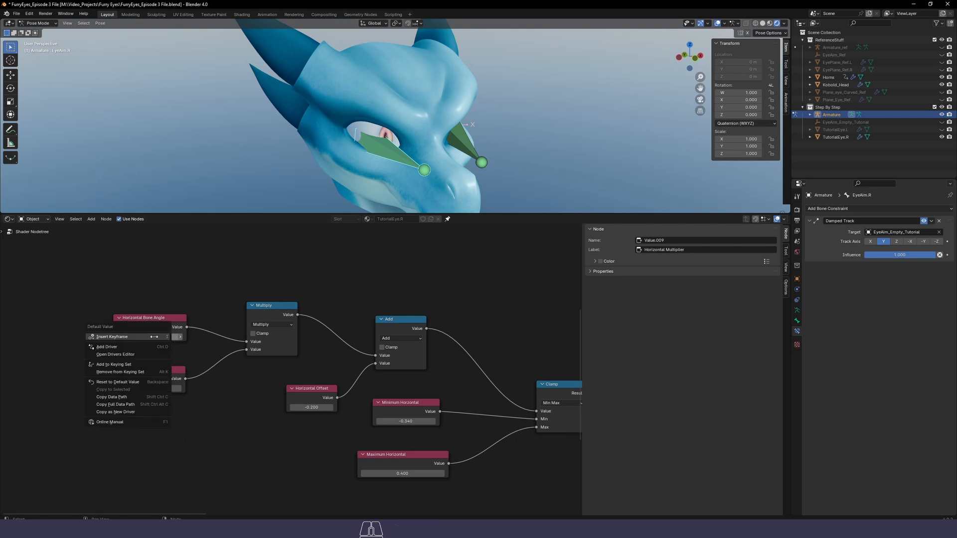
pyautogui.click(114, 348)
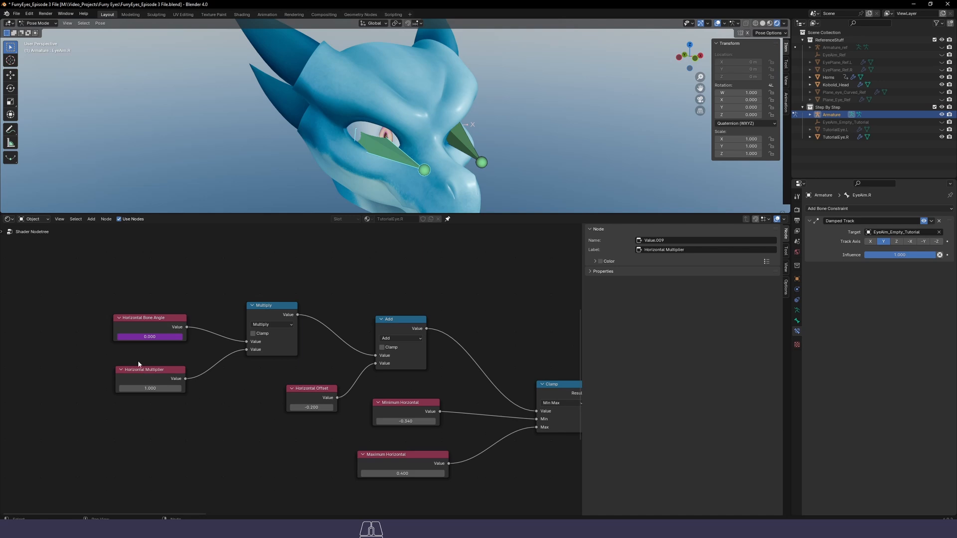
pyautogui.doubleClick(147, 337)
pyautogui.click(453, 308)
pyautogui.rightClick(135, 337)
pyautogui.click(101, 352)
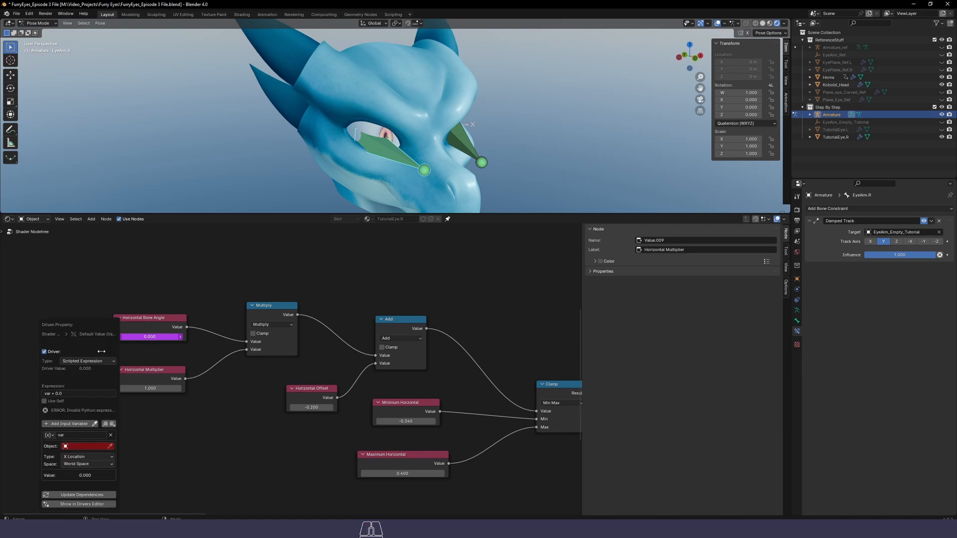
pyautogui.click(110, 447)
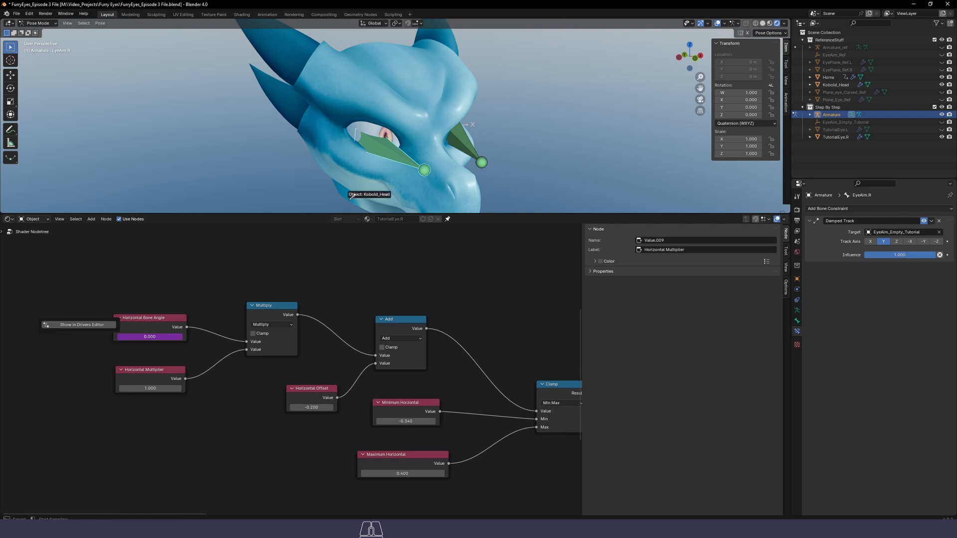
pyautogui.click(388, 148)
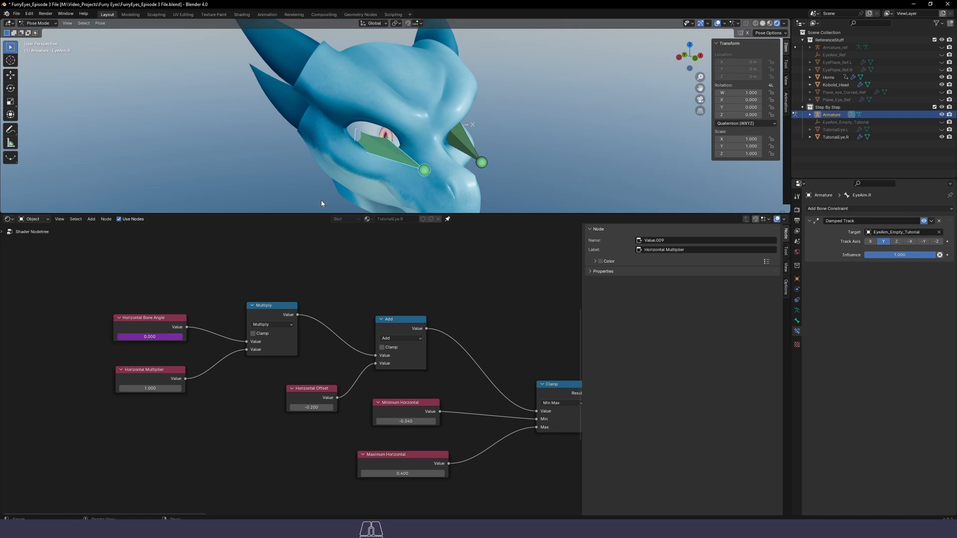
# Edit the Horizontal Bone Angle driver to read the armature's Z Rotation, and reopen the driver settings
pyautogui.rightClick(143, 337)
pyautogui.click(143, 336)
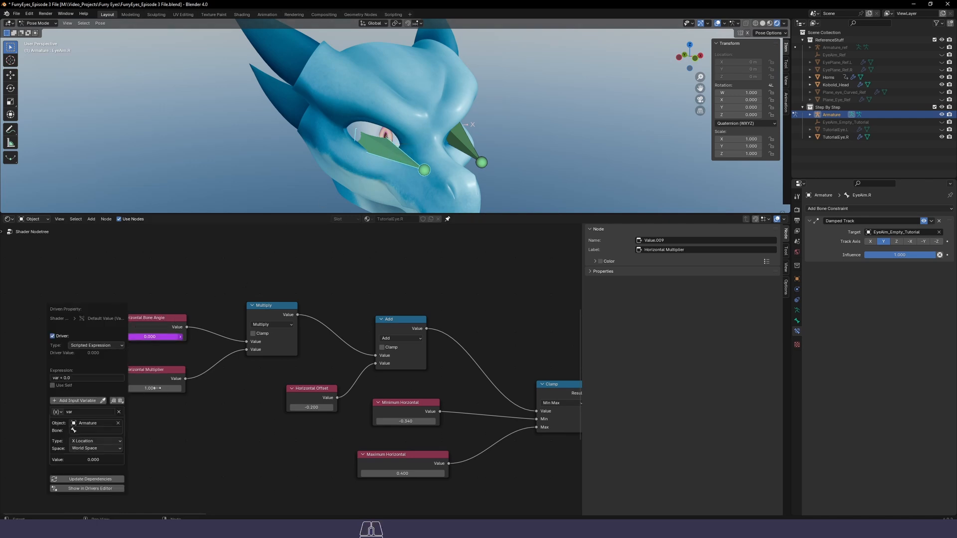
pyautogui.rightClick(143, 337)
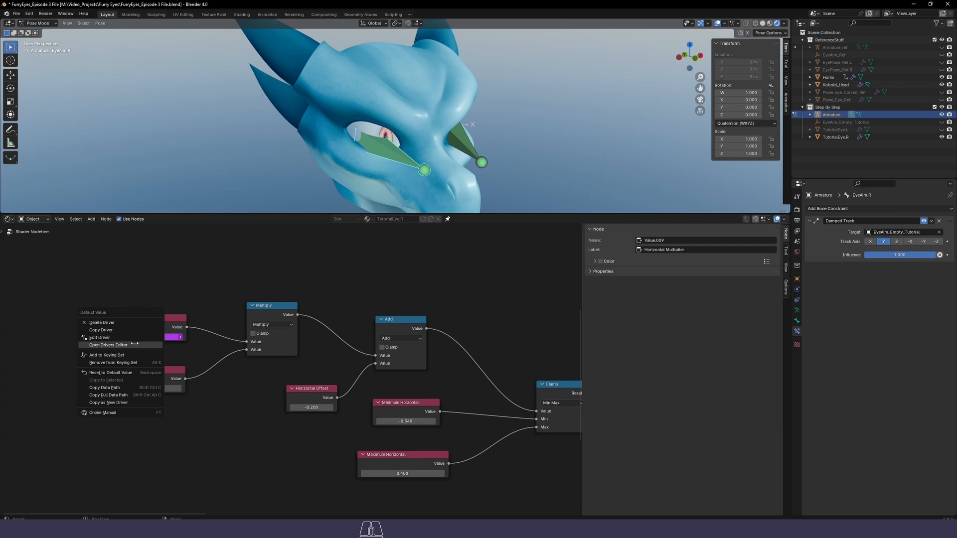
pyautogui.click(104, 337)
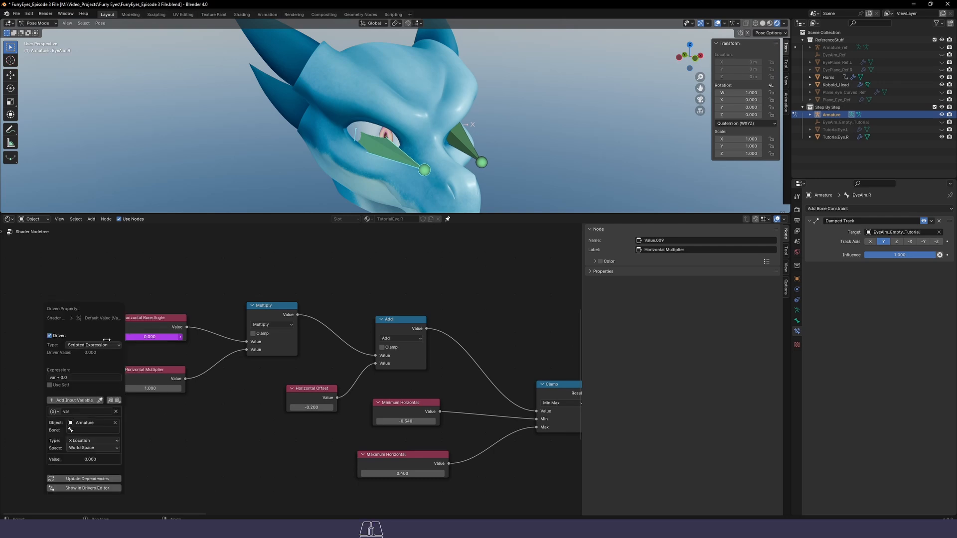
pyautogui.click(82, 442)
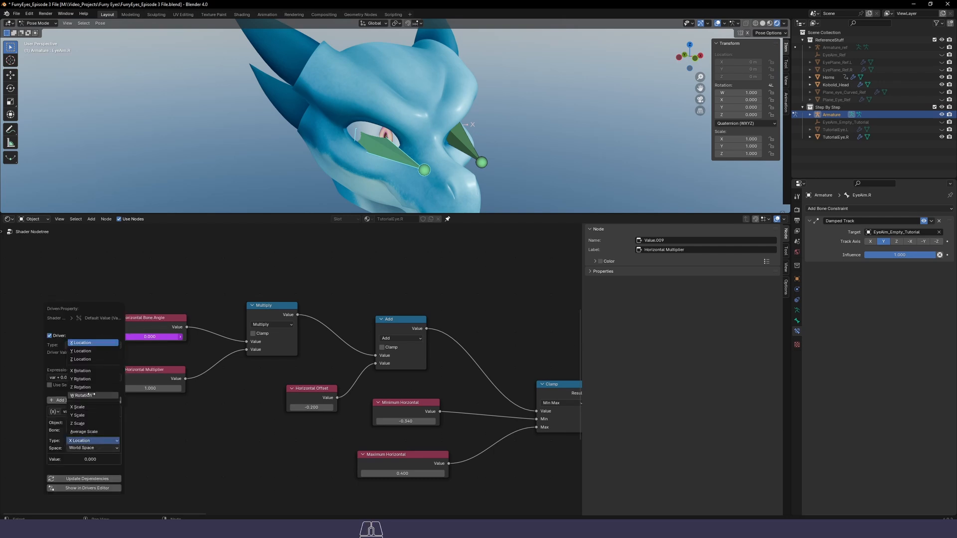
pyautogui.click(84, 432)
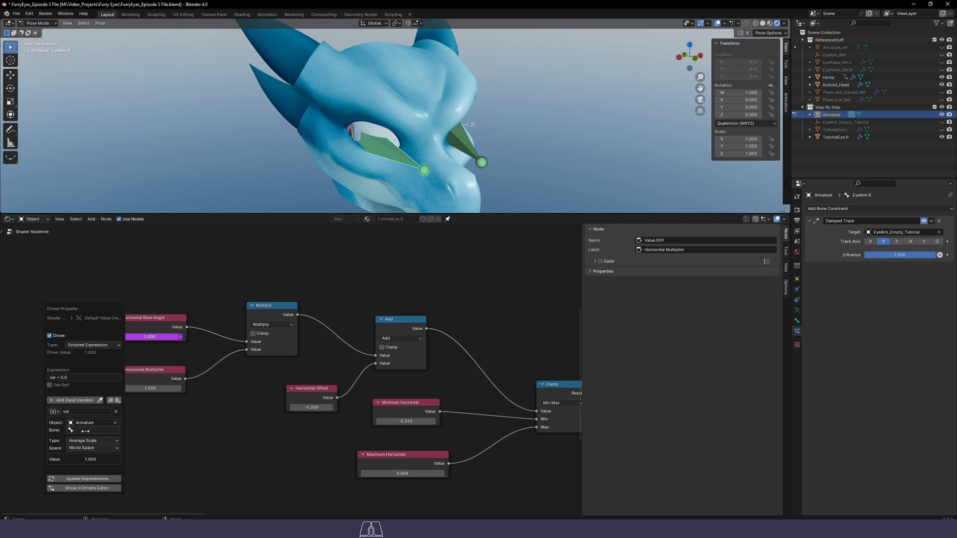
pyautogui.click(82, 441)
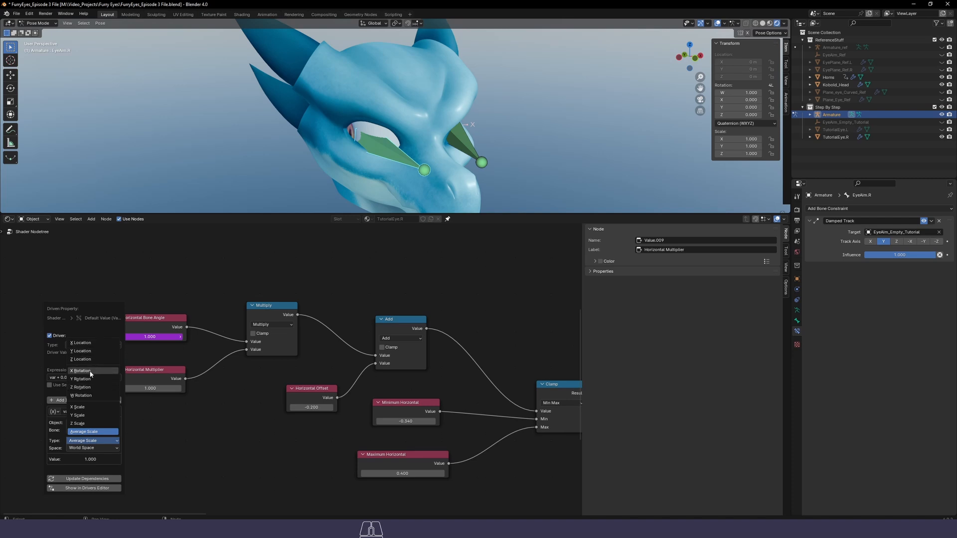
pyautogui.click(88, 389)
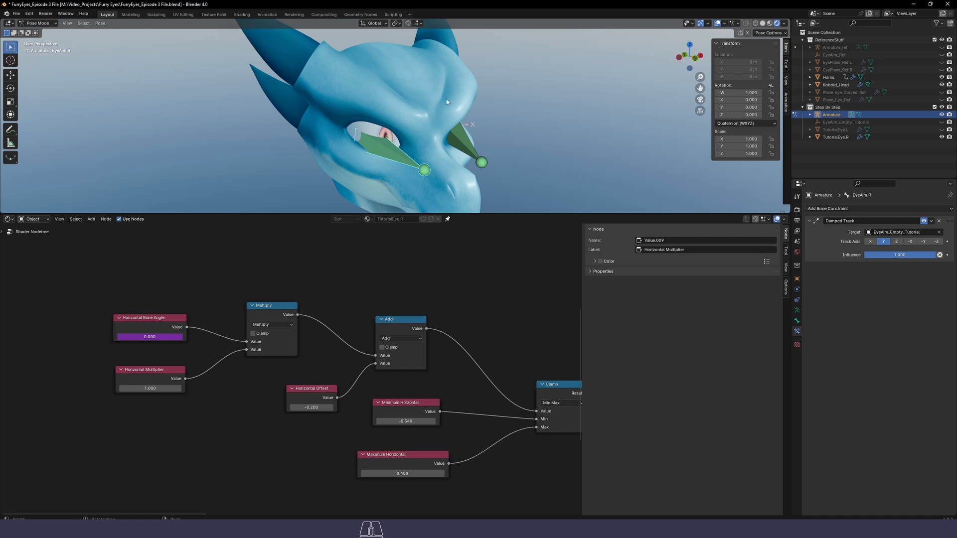
pyautogui.rightClick(143, 338)
pyautogui.click(144, 338)
pyautogui.rightClick(118, 337)
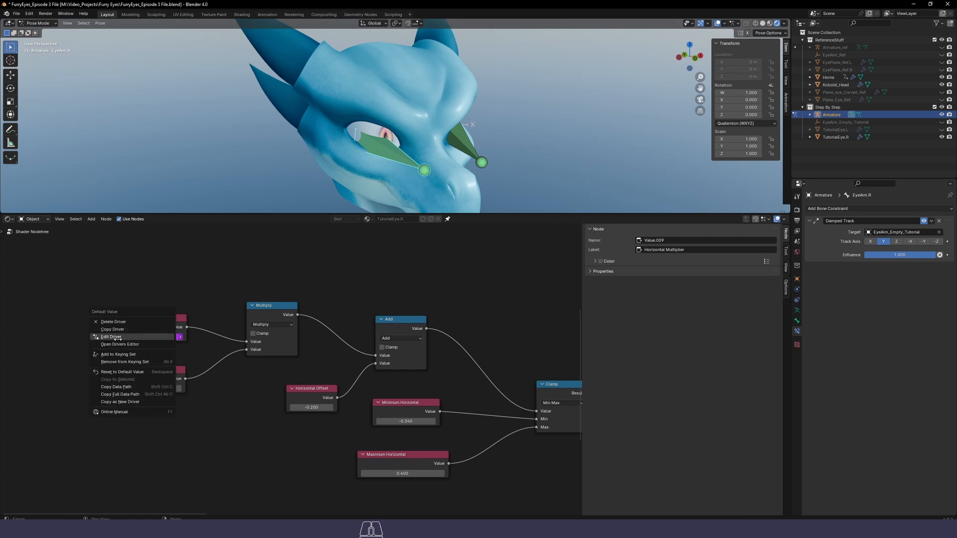
pyautogui.click(111, 338)
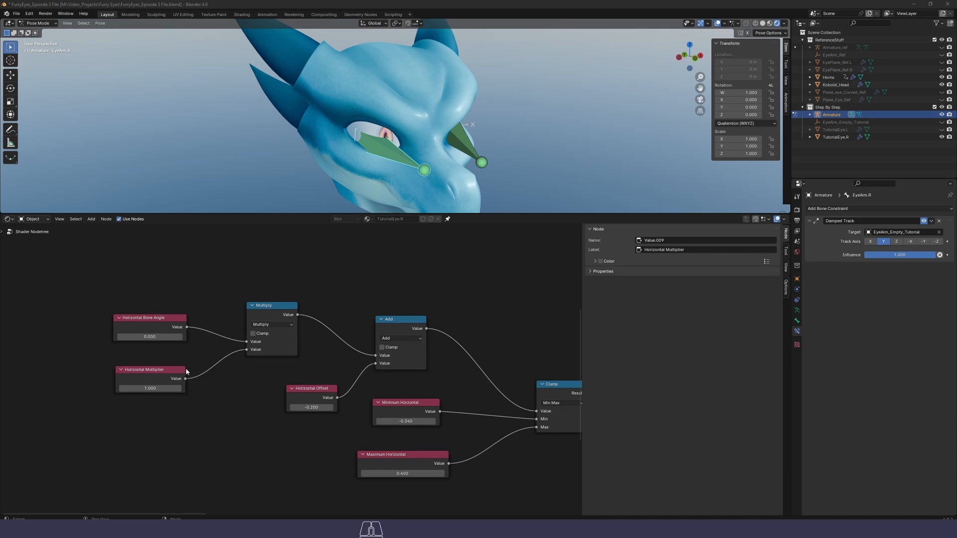
# Add a driver to the Horizontal Bone Angle value and choose Armature from the object list for its variable
pyautogui.rightClick(149, 337)
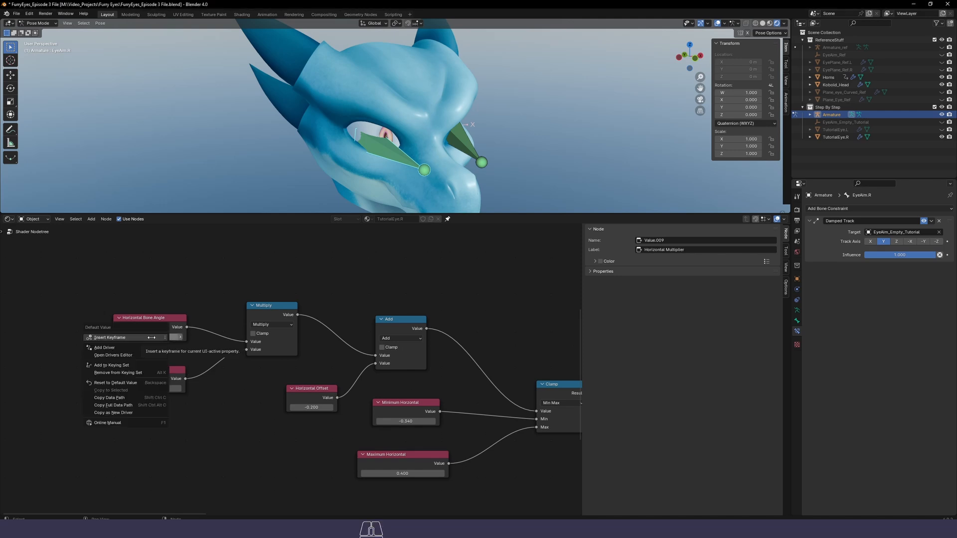
pyautogui.click(116, 347)
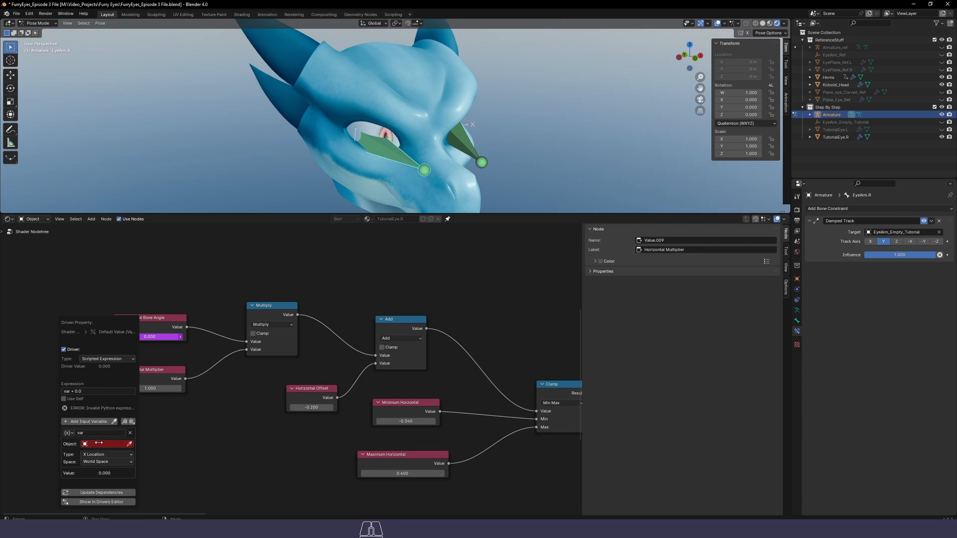
pyautogui.click(108, 443)
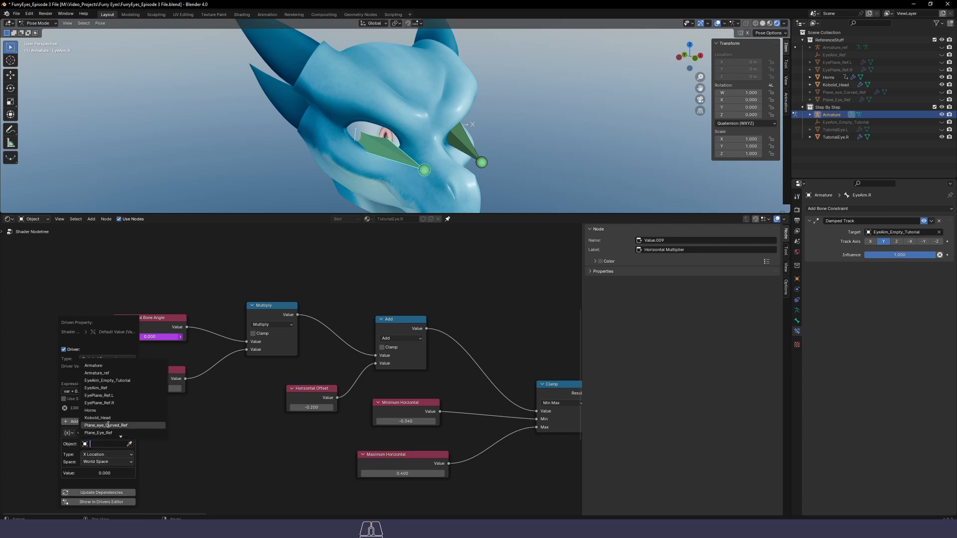
pyautogui.click(100, 366)
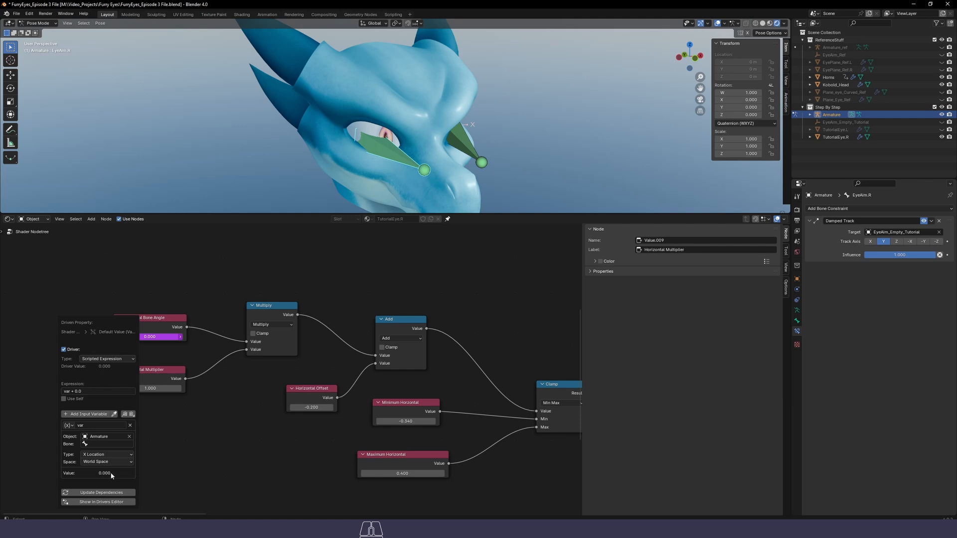
# Set the driver variable's type to Z Rotation and its bone to EyeAim.R
pyautogui.click(100, 455)
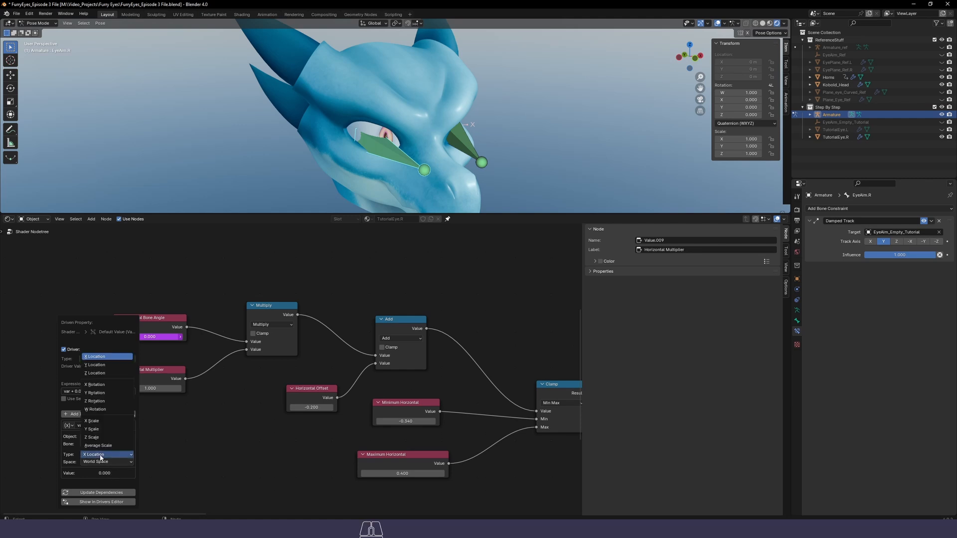
pyautogui.click(105, 401)
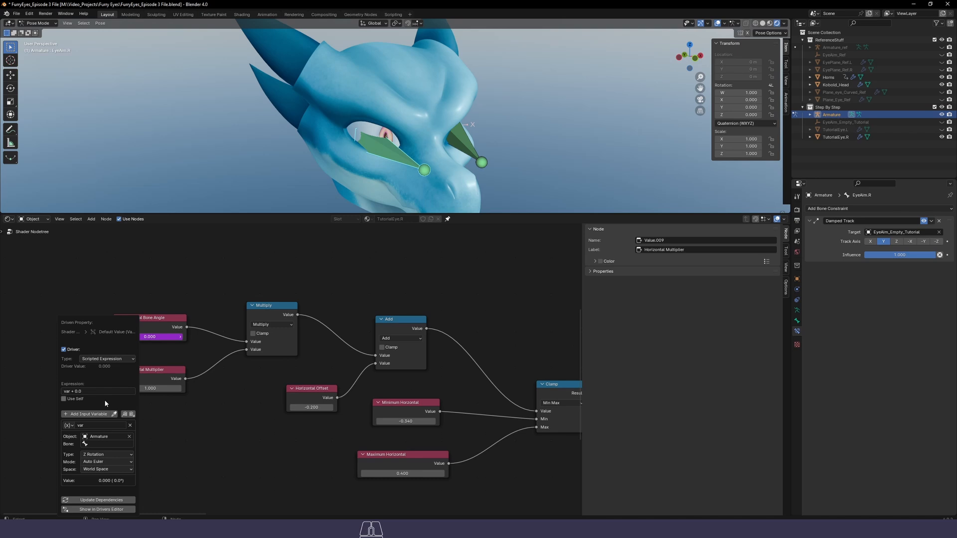
pyautogui.click(99, 444)
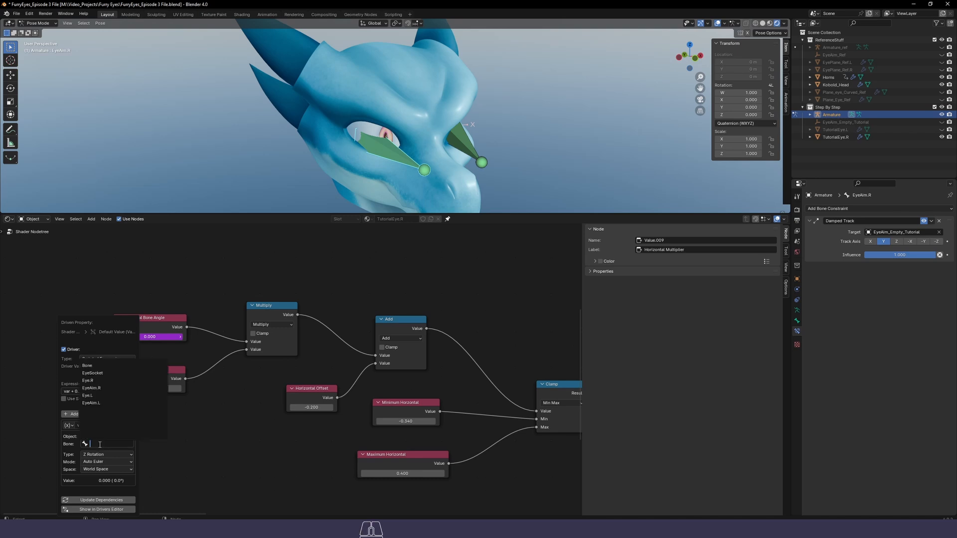
pyautogui.click(113, 387)
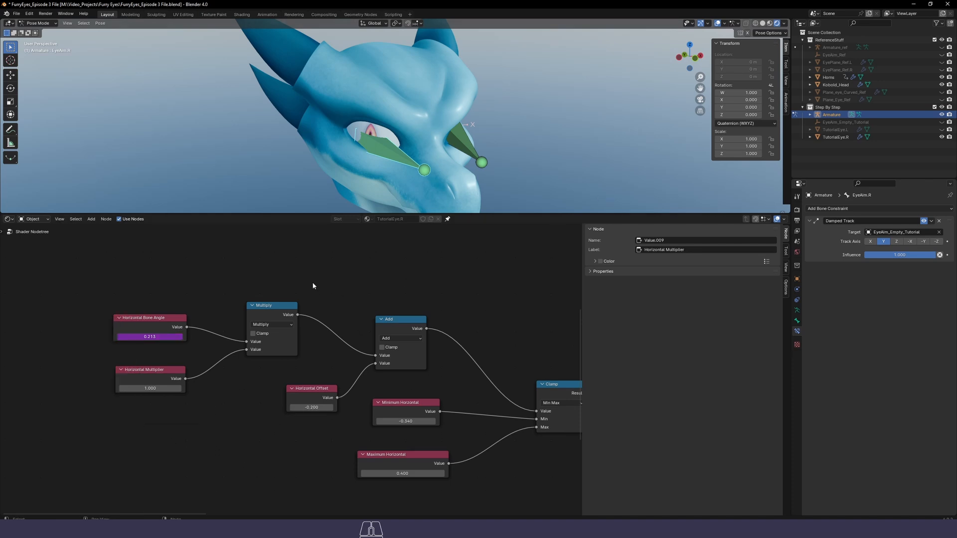
pyautogui.moveTo(313, 286); pyautogui.dragTo(345, 277, button='middle')
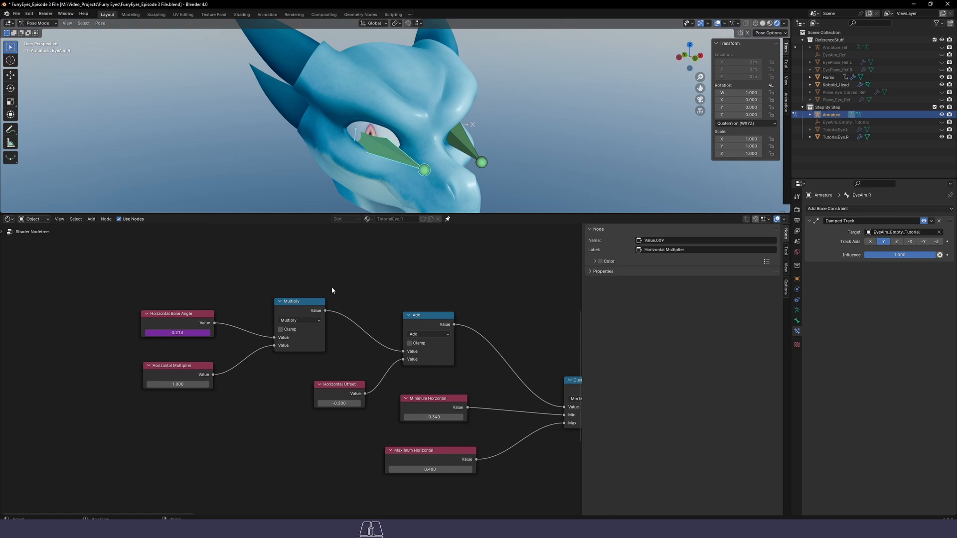
# Unhide EyeAim_Empty_Tutorial and switch the armature from Pose Mode to Object Mode
pyautogui.moveTo(453, 177); pyautogui.dragTo(505, 169, button='middle')
pyautogui.scroll(-4, 532, 174)
pyautogui.scroll(-2, 506, 169)
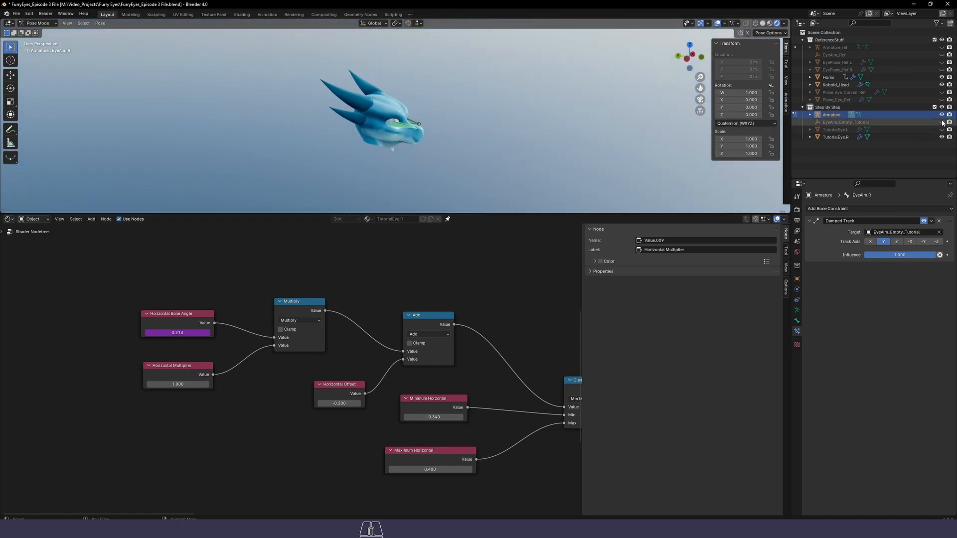
pyautogui.moveTo(447, 133); pyautogui.dragTo(447, 154, button='middle')
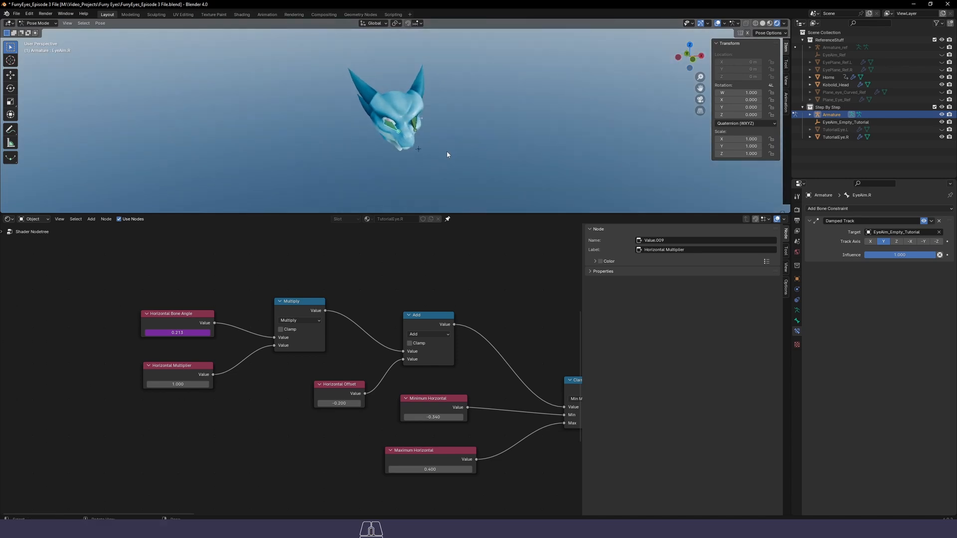
pyautogui.scroll(3, 429, 162)
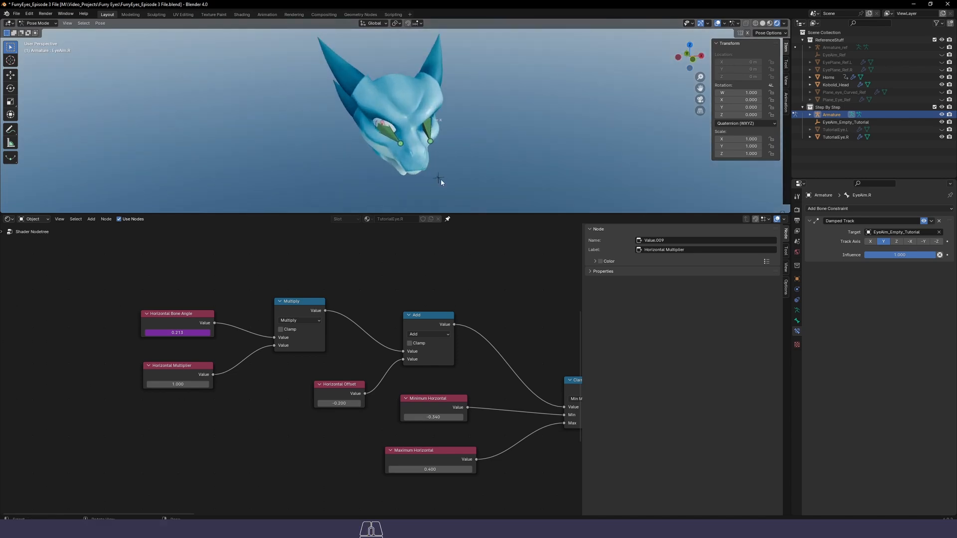
pyautogui.click(38, 24)
pyautogui.click(35, 32)
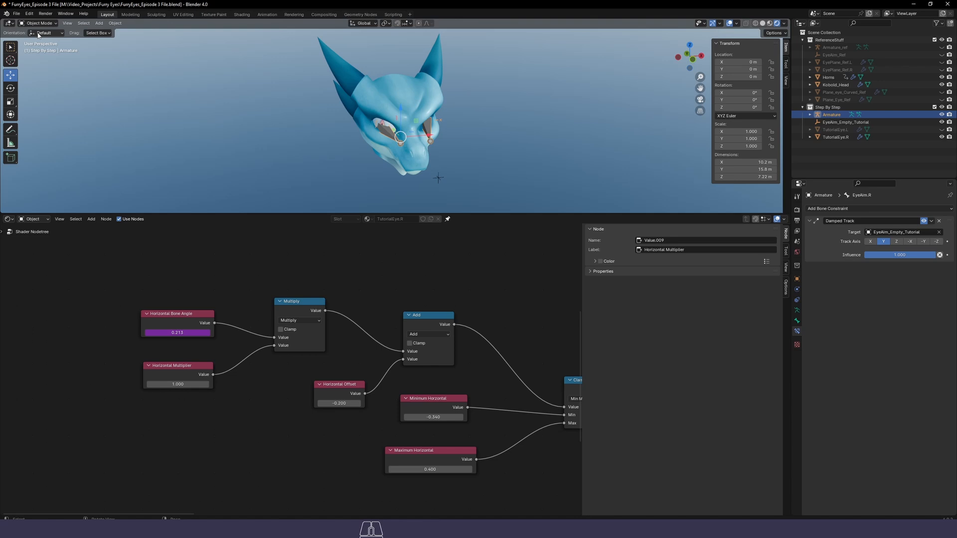
# Move EyeAim_Empty_Tutorial about 4.5 m in X and 3.5 m in Z to test the eye's tracking
pyautogui.click(439, 177)
pyautogui.press('g')
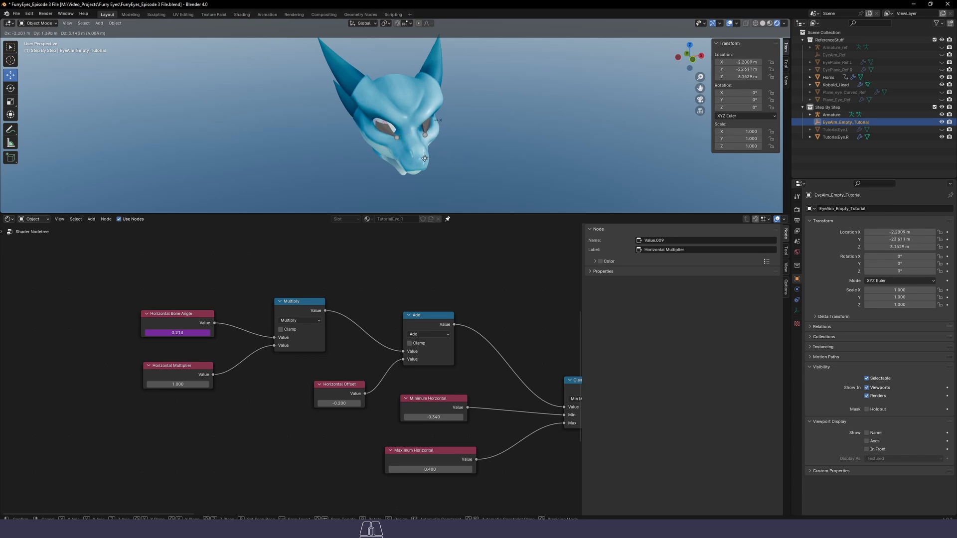
pyautogui.click(465, 157)
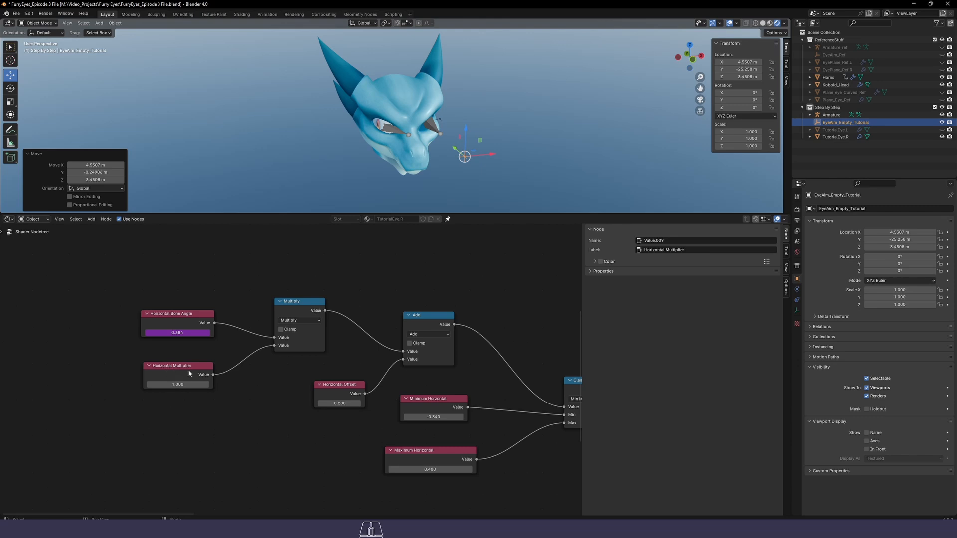
# Invert the eye's horizontal movement by setting the Horizontal Multiplier to -1
pyautogui.click(181, 384)
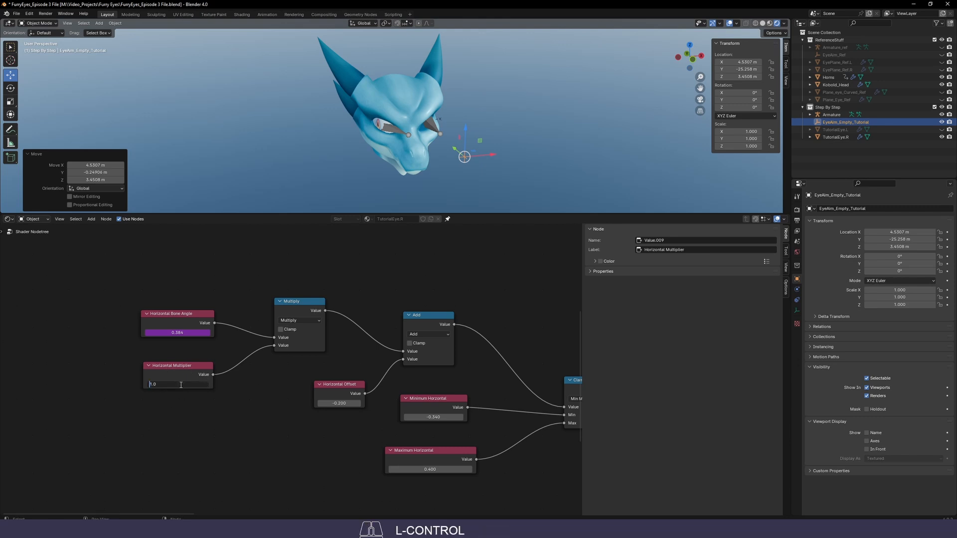
pyautogui.write('-')
pyautogui.press('Return')
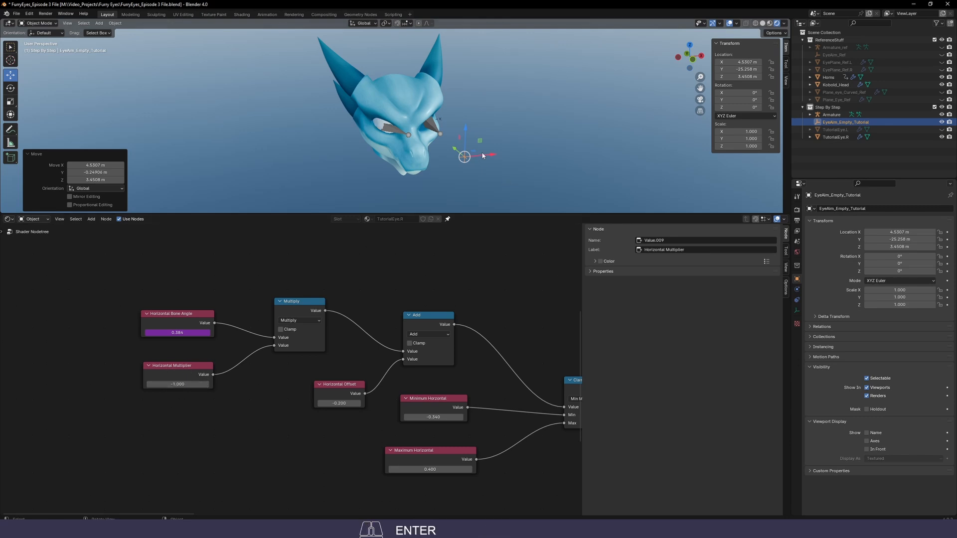
# Test the inverted tracking by moving EyeAim_Empty_Tutorial back and forth along X, then horizontally to about X -15.1 m, Y -16.6 m
pyautogui.press('g')
pyautogui.press('x')
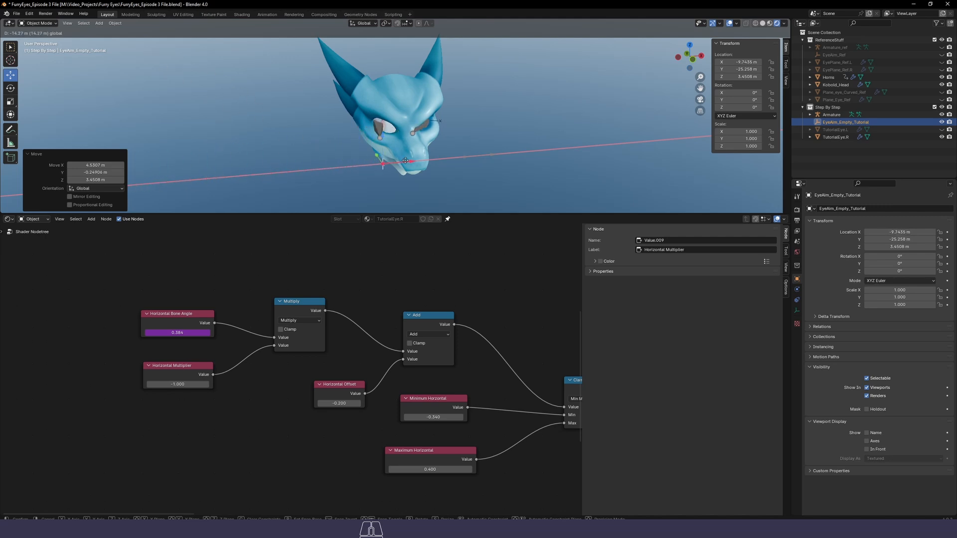
pyautogui.click(438, 149)
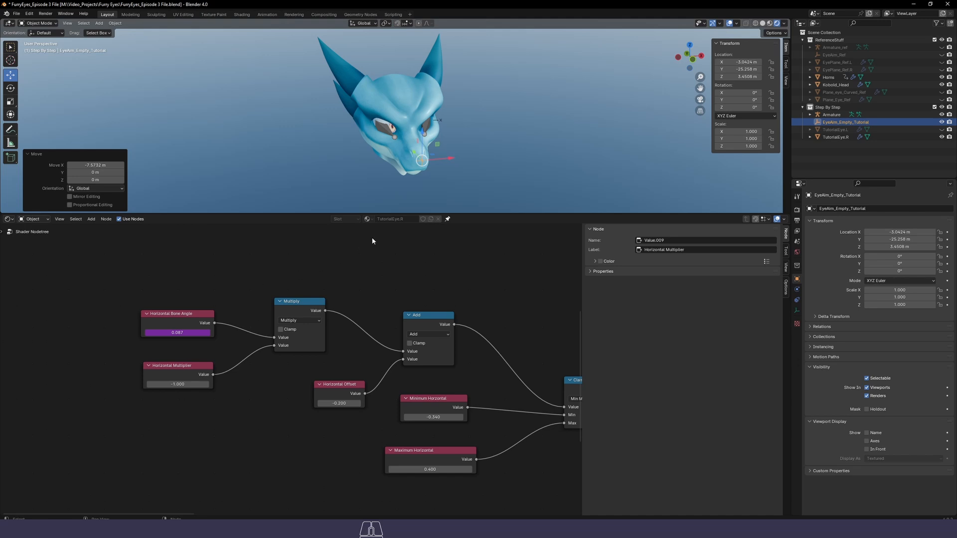
pyautogui.moveTo(448, 161); pyautogui.dragTo(472, 165)
pyautogui.moveTo(445, 153); pyautogui.dragTo(479, 172, button='middle')
pyautogui.scroll(3, 405, 138)
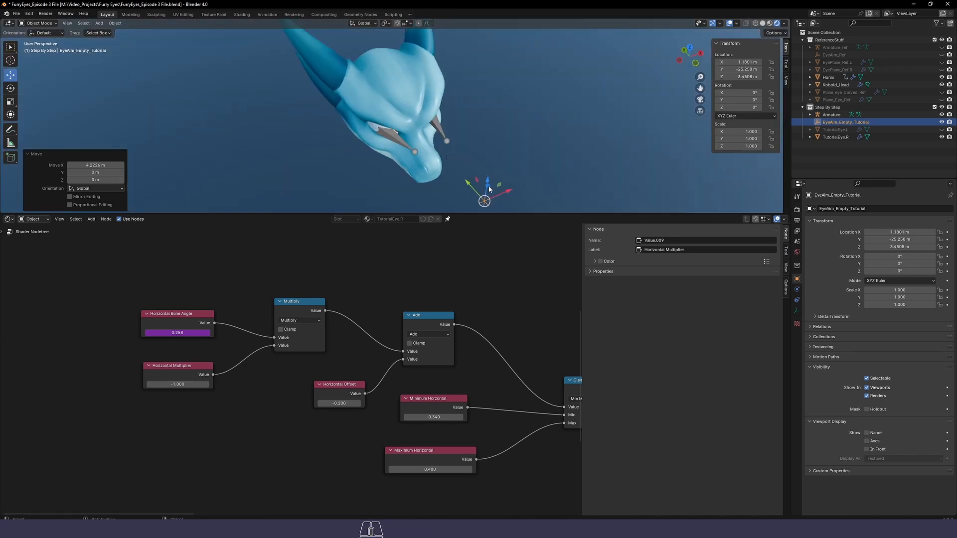
pyautogui.moveTo(488, 187); pyautogui.dragTo(363, 191)
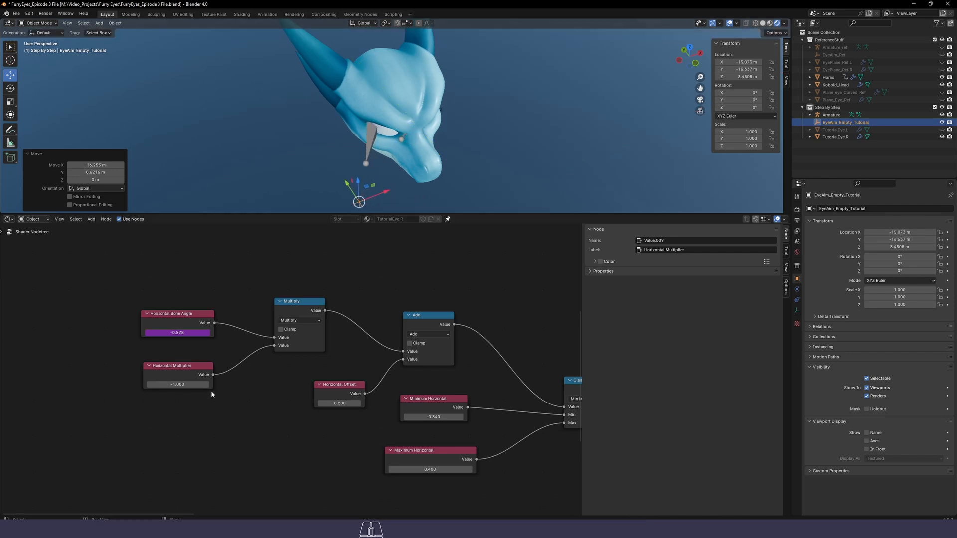
# Reduce the strength of the eye's horizontal movement by setting the Horizontal Multiplier to -0.550
pyautogui.moveTo(368, 109); pyautogui.dragTo(406, 67, button='middle')
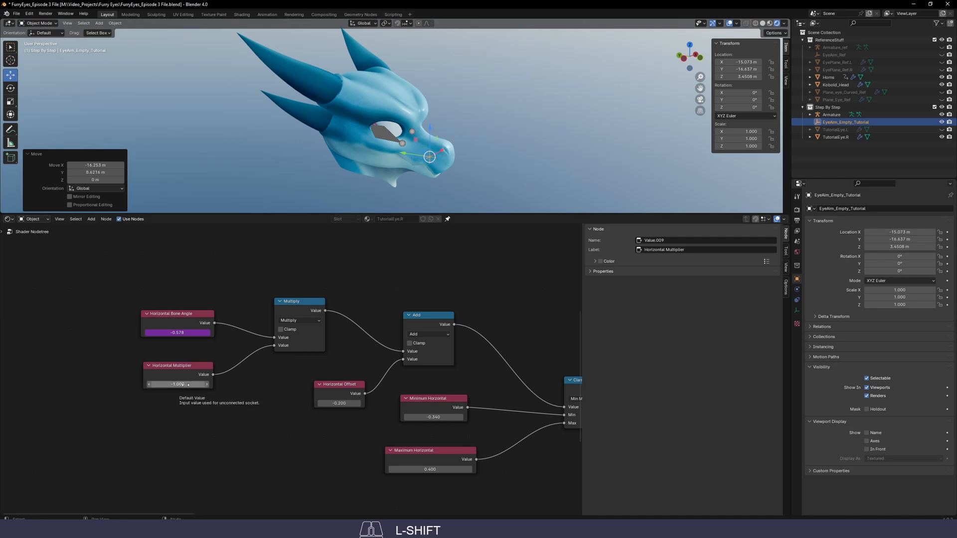
pyautogui.keyDown('shift'); pyautogui.moveTo(186, 384); pyautogui.dragTo(186, 384); pyautogui.keyUp('shift')
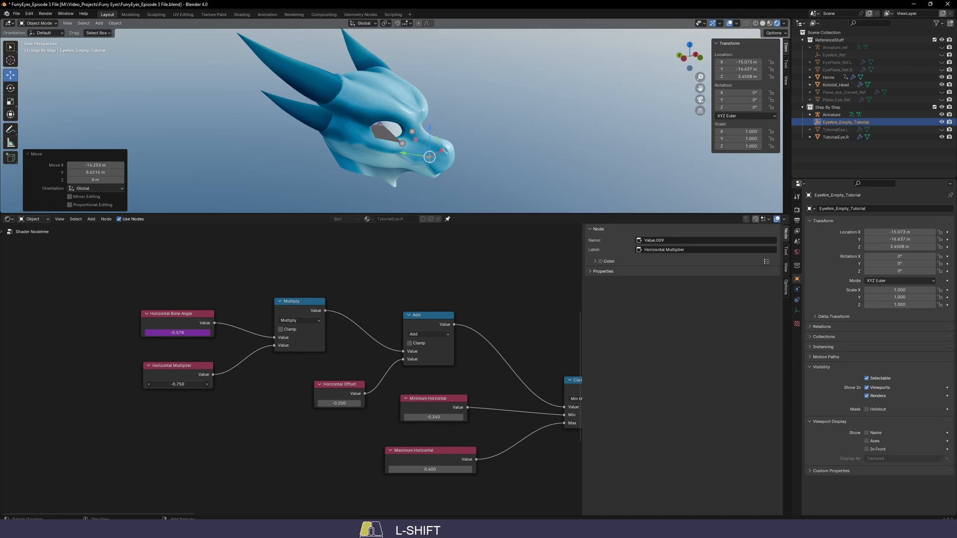
pyautogui.keyDown('shift'); pyautogui.moveTo(186, 384); pyautogui.dragTo(194, 384); pyautogui.keyUp('shift')
# Move EyeAim_Empty_Tutorial in front of the face to about X -1.8 m, Y -24.2 m, Z 0.2 m
pyautogui.moveTo(382, 176); pyautogui.dragTo(362, 161, button='middle')
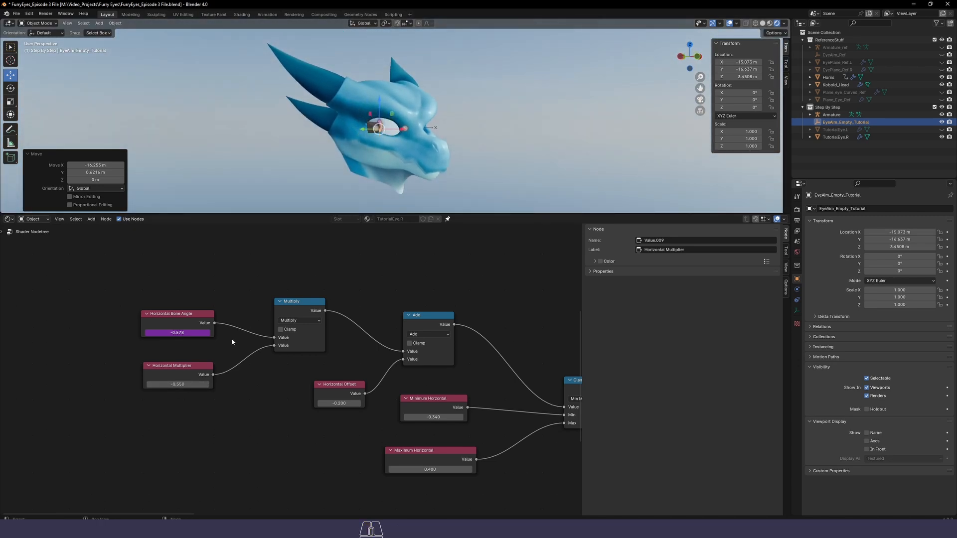
pyautogui.moveTo(403, 111); pyautogui.dragTo(411, 159, button='middle')
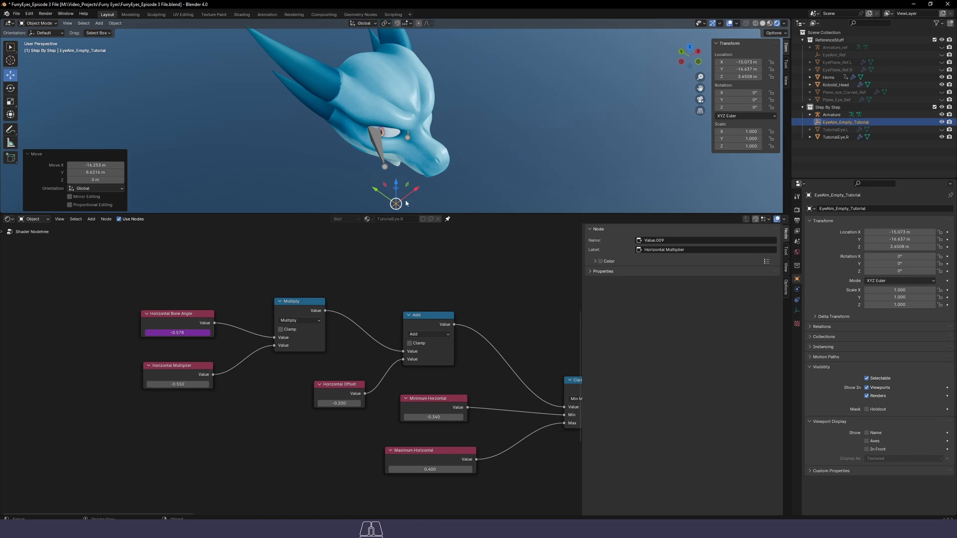
pyautogui.press('g')
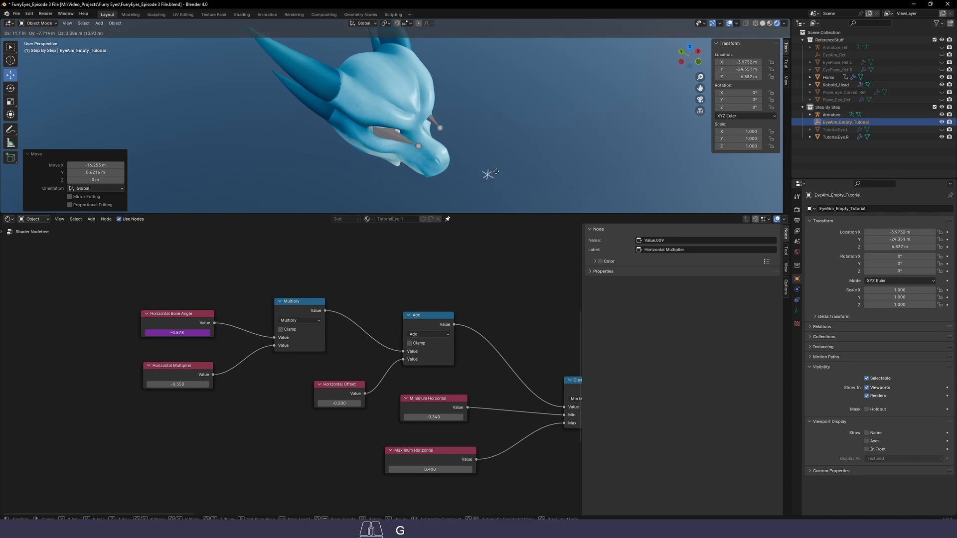
pyautogui.click(508, 163)
pyautogui.moveTo(504, 161); pyautogui.dragTo(393, 80, button='middle')
pyautogui.press('g')
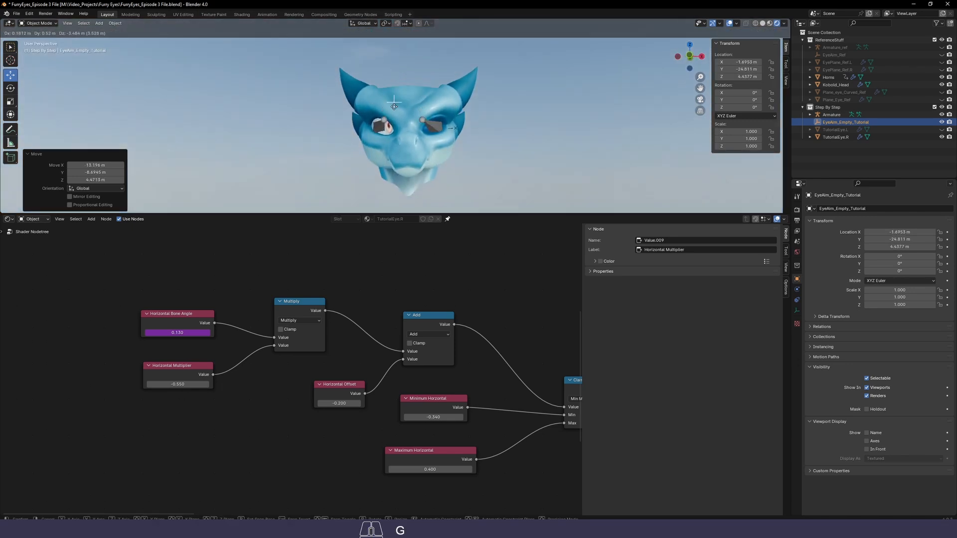
pyautogui.click(394, 135)
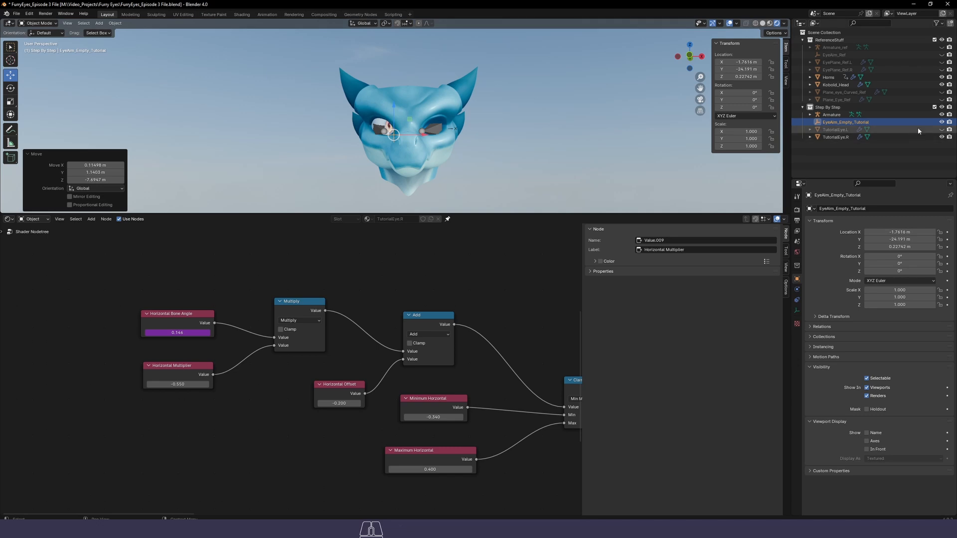
# Hide the armature and move EyeAim_Empty_Tutorial near the right eye, raising it about 4.1 m in Z
pyautogui.click(943, 115)
pyautogui.moveTo(583, 140); pyautogui.dragTo(395, 112, button='middle')
pyautogui.moveTo(441, 150); pyautogui.dragTo(402, 133)
pyautogui.moveTo(402, 134)
pyautogui.mouseDown(button='middle')
pyautogui.moveTo(407, 103)
pyautogui.moveTo(405, 118)
pyautogui.mouseUp(button='middle')
pyautogui.moveTo(391, 122)
pyautogui.mouseDown()
pyautogui.moveTo(392, 105)
pyautogui.moveTo(392, 113)
pyautogui.mouseUp()
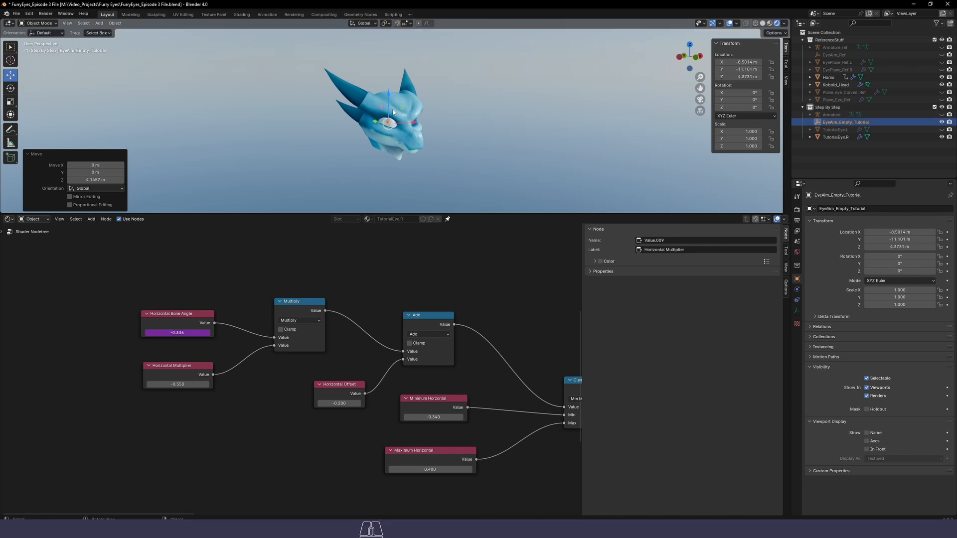
pyautogui.moveTo(392, 113); pyautogui.dragTo(372, 108, button='middle')
pyautogui.scroll(5, 372, 109)
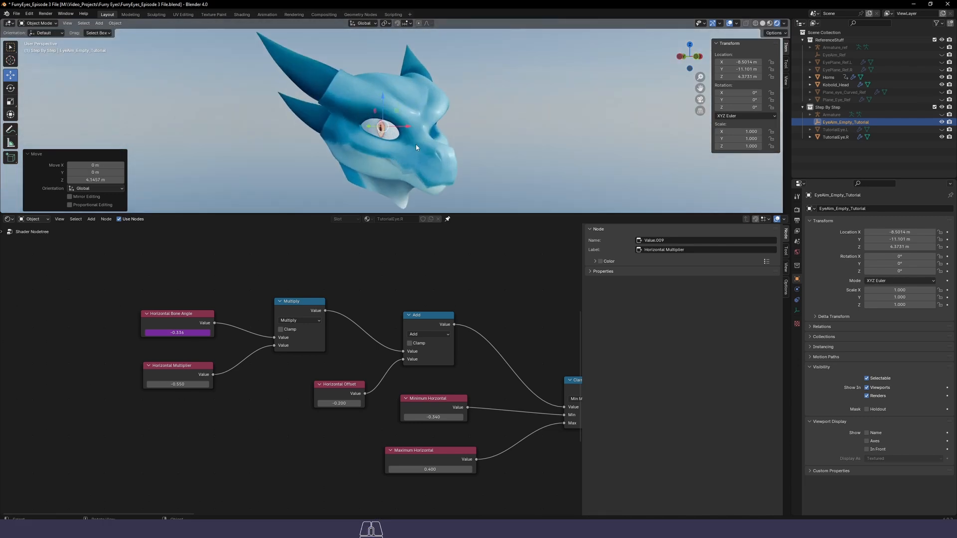
# Move EyeAim_Empty_Tutorial around the head to test the gaze, leaving it at about X -6.0 m, Y -9.7 m, Z 3.8 m
pyautogui.press('g')
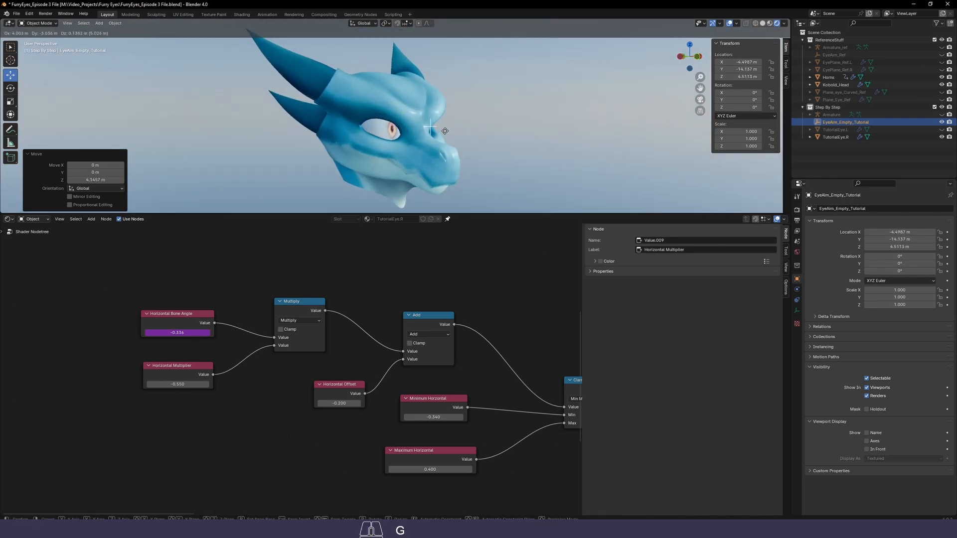
pyautogui.click(355, 133)
pyautogui.moveTo(355, 134); pyautogui.dragTo(418, 126, button='middle')
pyautogui.press('g')
pyautogui.click(432, 176)
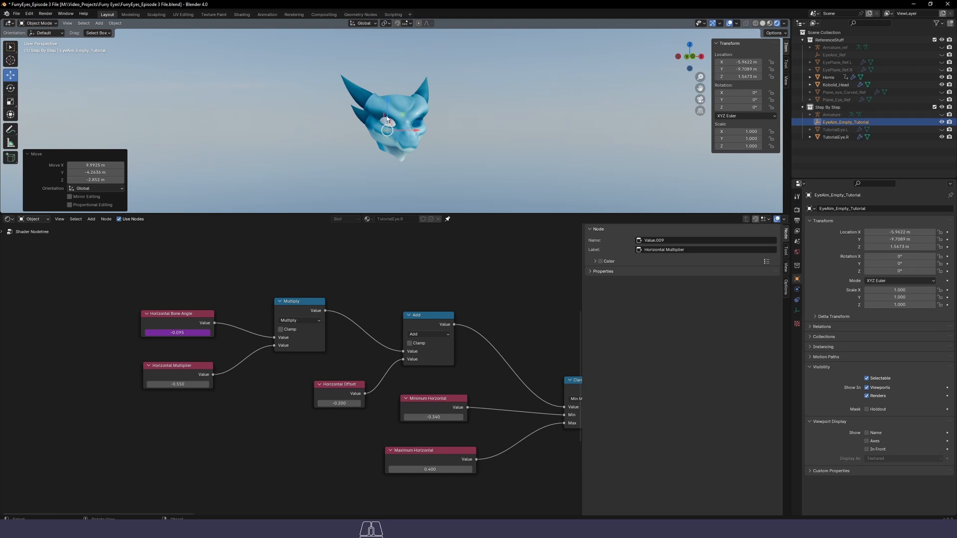
pyautogui.moveTo(387, 113); pyautogui.dragTo(387, 105)
# Add a Multiply math node feeding the free first value of the vertical Add node
pyautogui.click(354, 274)
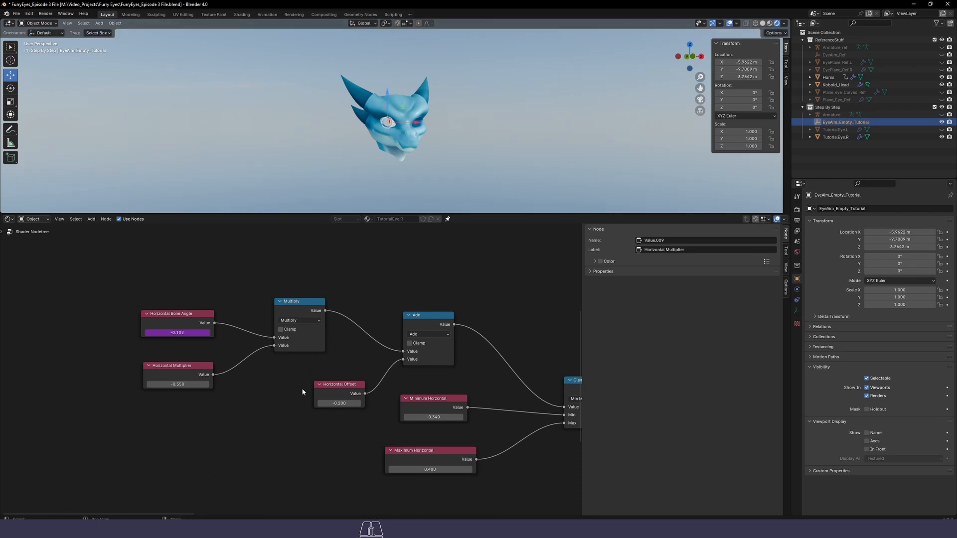
pyautogui.moveTo(287, 401); pyautogui.dragTo(221, 331, button='middle')
pyautogui.scroll(-2, 235, 362)
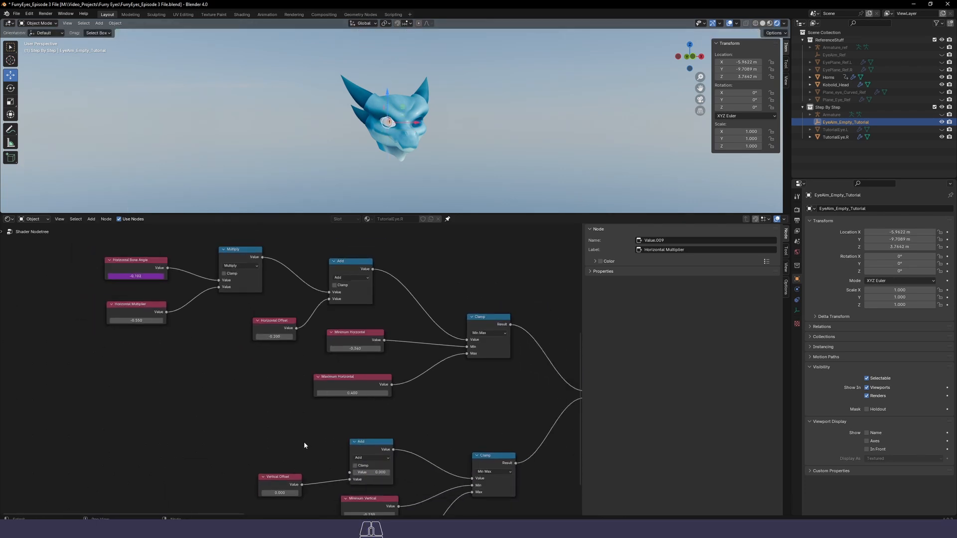
pyautogui.moveTo(350, 473); pyautogui.dragTo(279, 427)
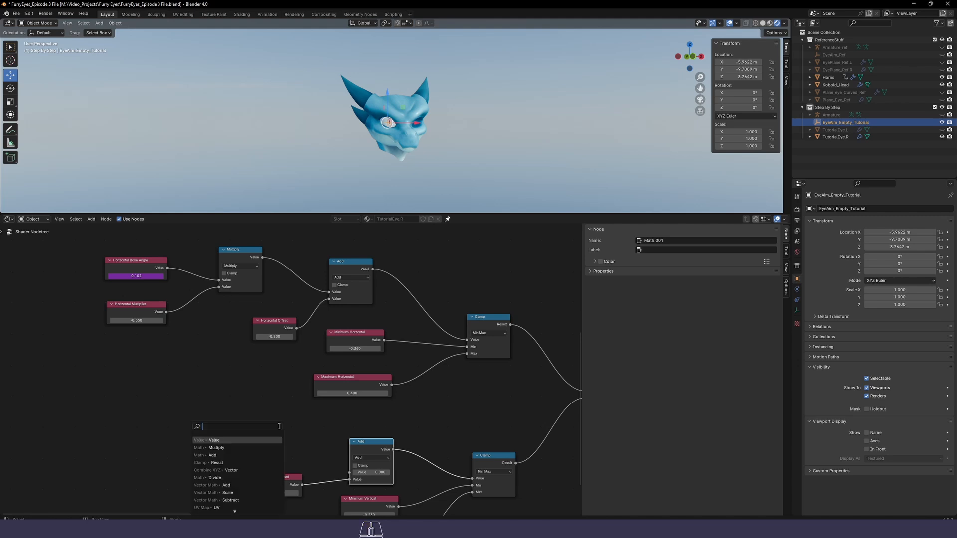
pyautogui.write('mult')
pyautogui.press('Return')
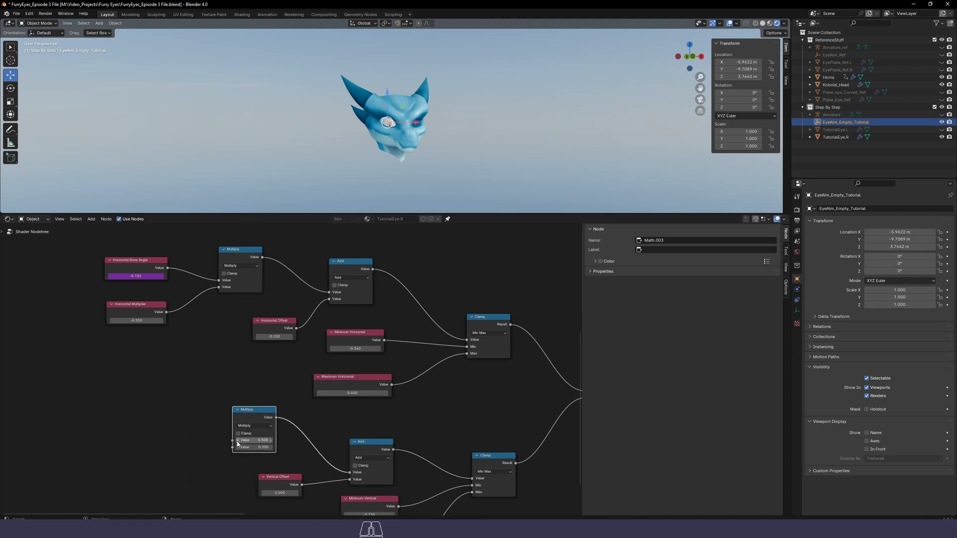
# Add two Value nodes, one feeding each input of the new vertical Multiply node
pyautogui.moveTo(232, 442); pyautogui.dragTo(75, 437)
pyautogui.write('value')
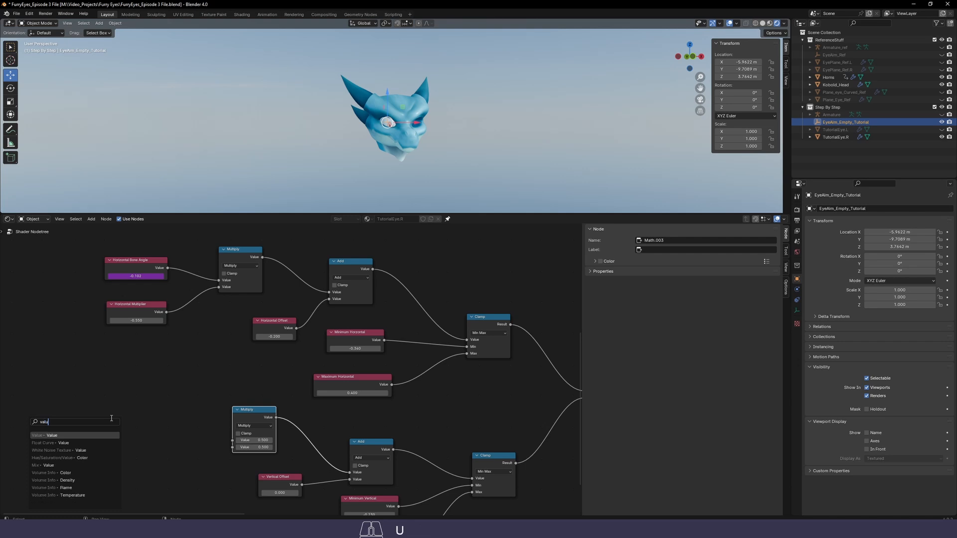
pyautogui.press('Return')
pyautogui.click(146, 396)
pyautogui.moveTo(232, 447); pyautogui.dragTo(85, 432)
pyautogui.write('v')
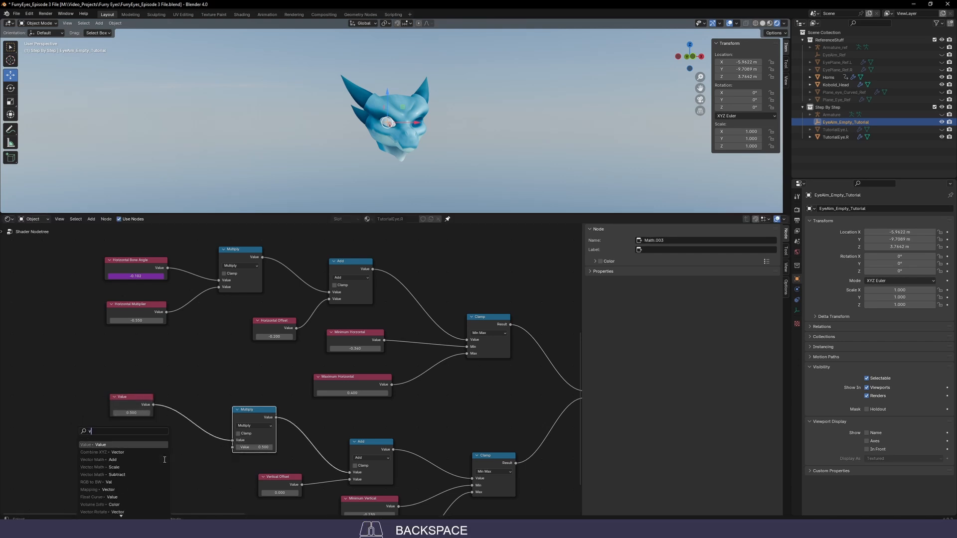
pyautogui.press('Return')
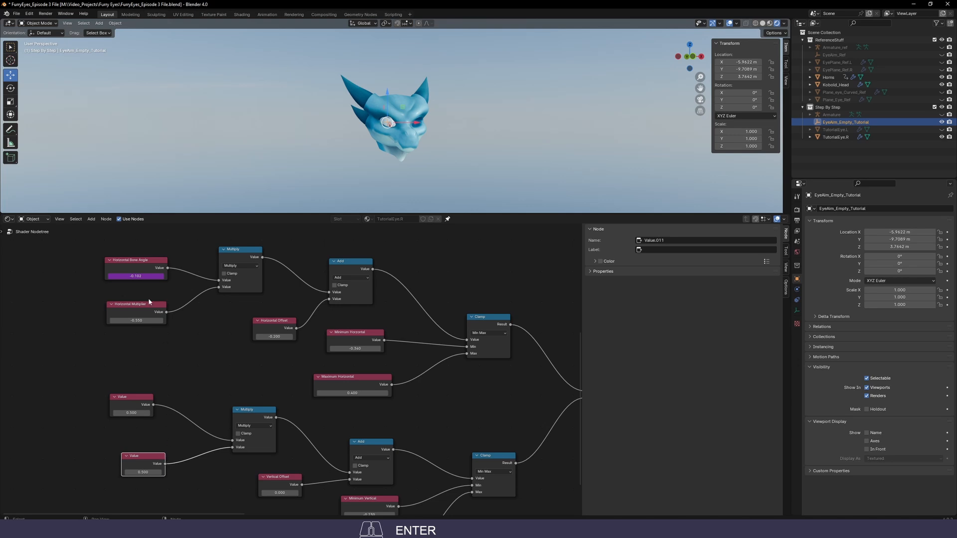
# Label the Value node on the vertical Multiply's first input Vertical Bone Angle, reusing the Horizontal Bone Angle label, and copy the word Vertical
pyautogui.click(137, 261)
pyautogui.press('F2')
pyautogui.hotkey('ctrl', 'c')
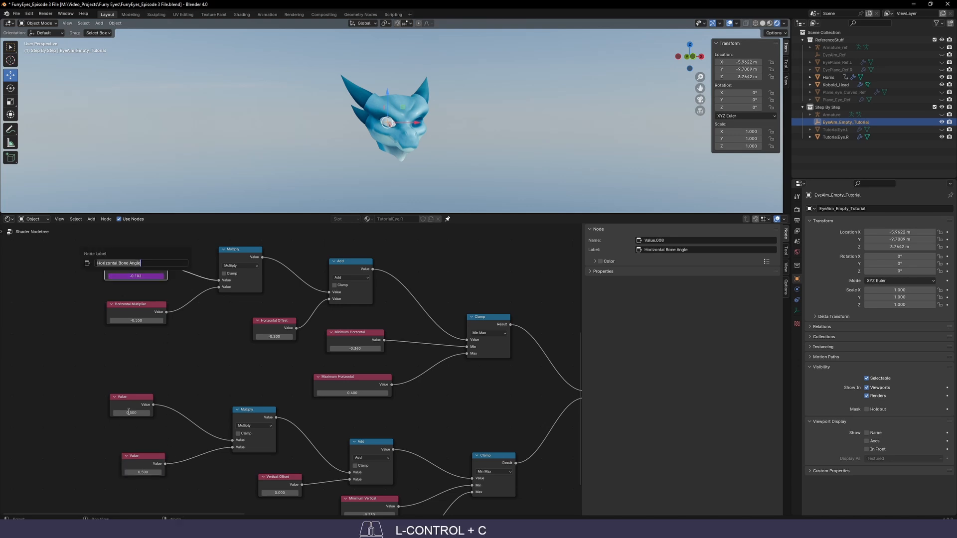
pyautogui.click(128, 412)
pyautogui.press('F2')
pyautogui.hotkey('ctrl', 'v')
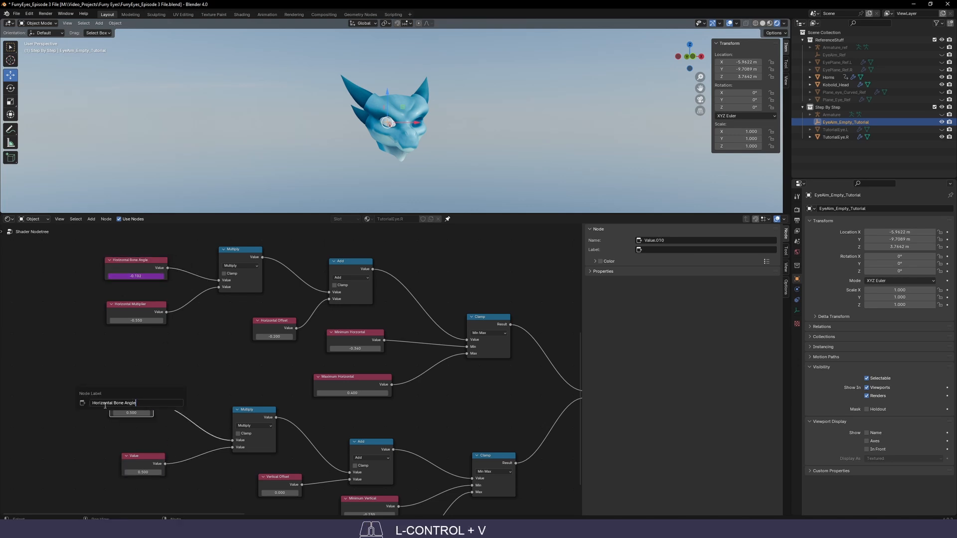
pyautogui.write('Vertic')
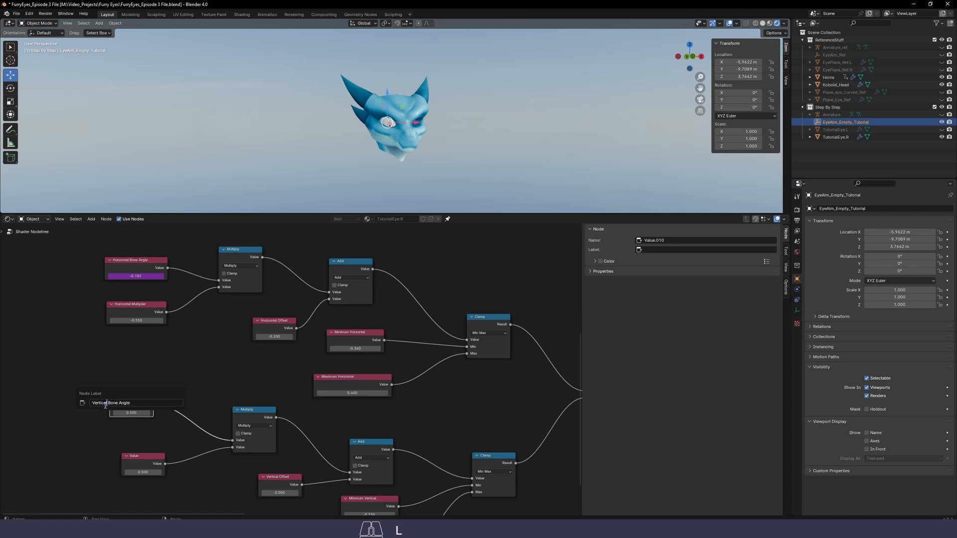
pyautogui.write('al')
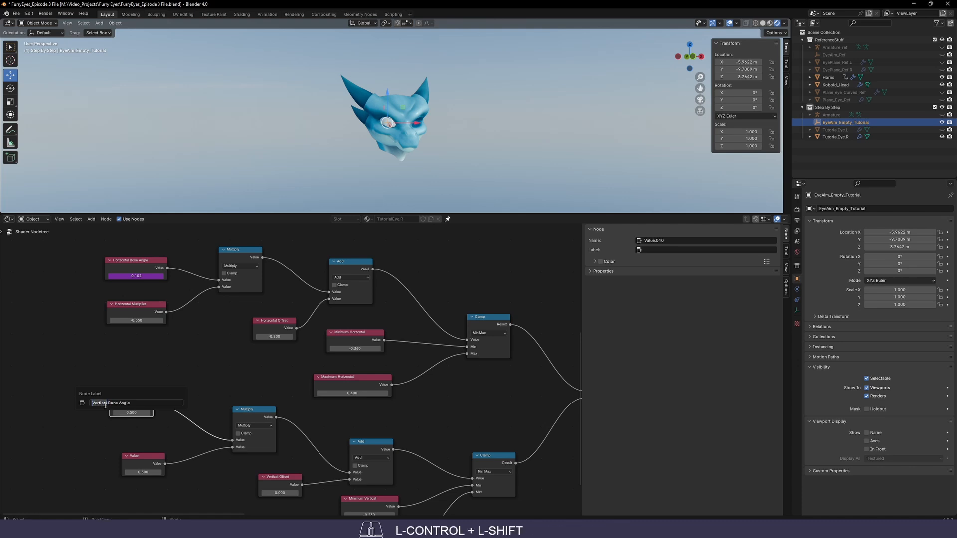
pyautogui.hotkey('ctrl', 'c')
pyautogui.press('Return')
# Label the Value node on the vertical Multiply's second input Vertical Multiplier, reusing the copied word Vertical
pyautogui.click(123, 453)
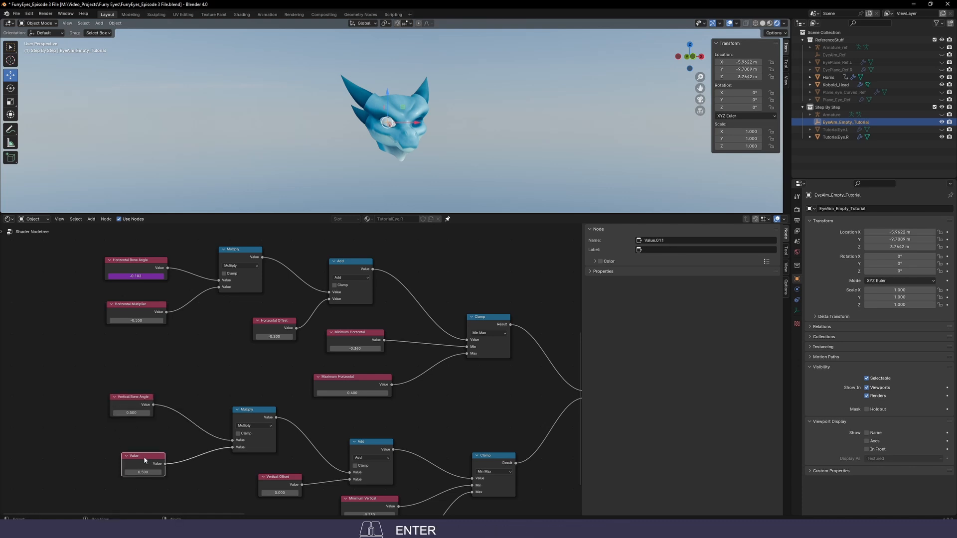
pyautogui.press('F2')
pyautogui.hotkey('ctrl', 'v')
pyautogui.write('Mul')
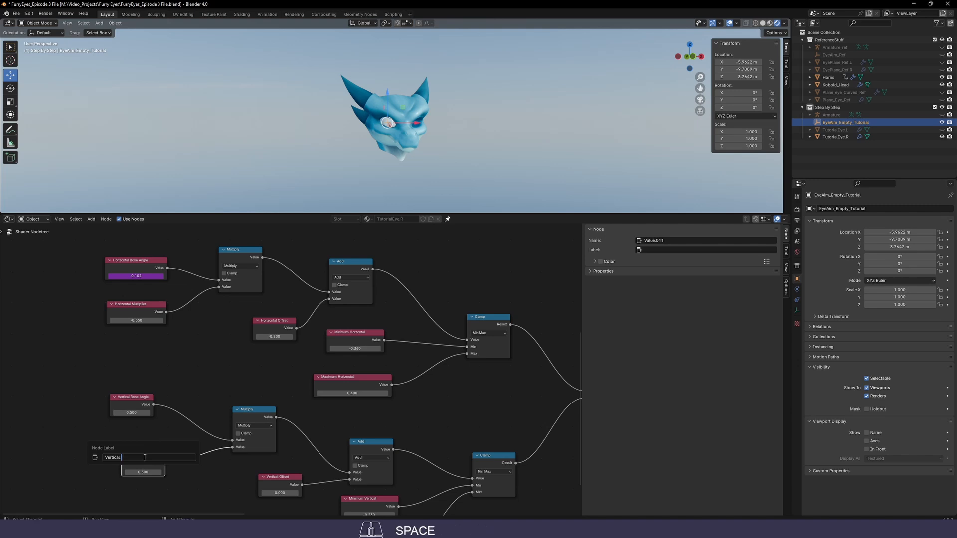
pyautogui.write('tiplier')
pyautogui.press('Return')
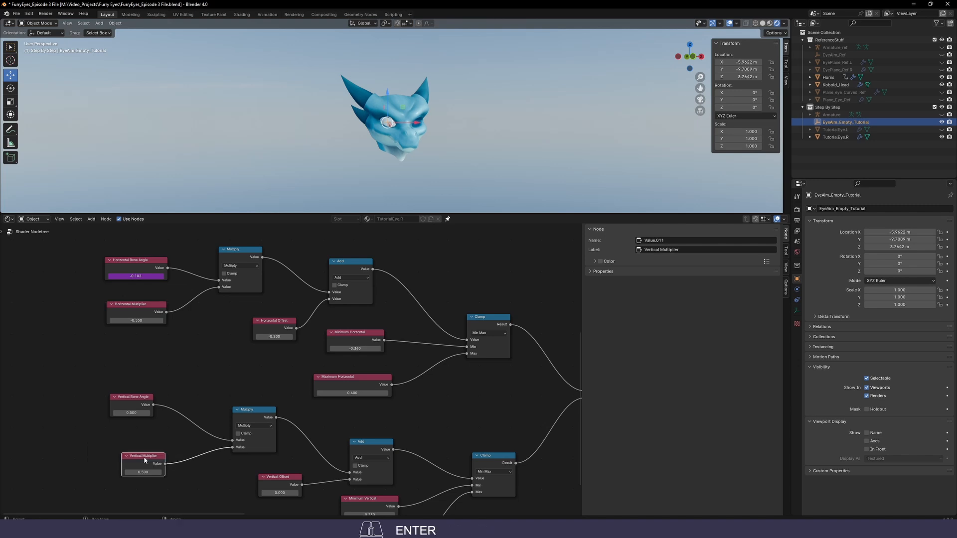
# Set the Vertical Multiplier node's value to 1 as a starting strength
pyautogui.click(180, 499)
pyautogui.click(145, 472)
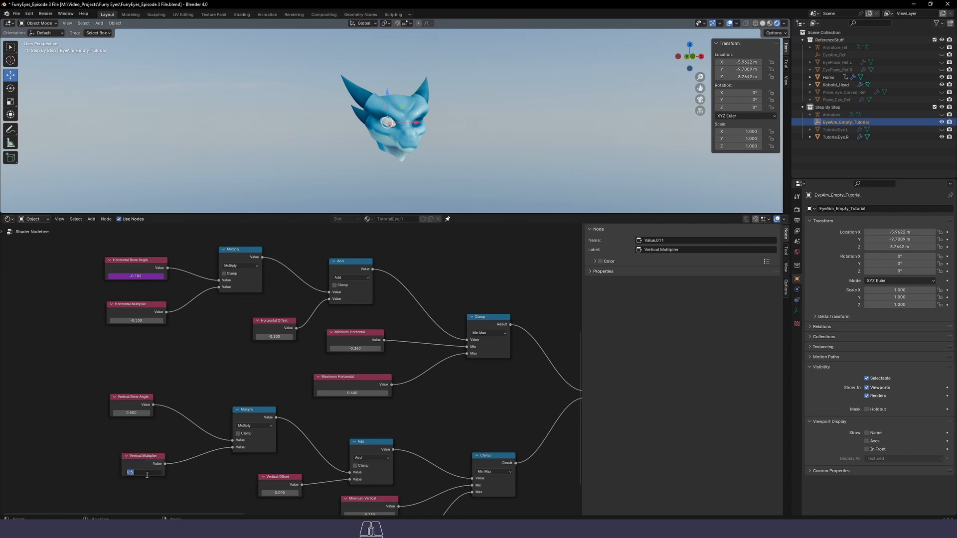
pyautogui.write('1')
pyautogui.press('Return')
# Copy the driver from the Horizontal Bone Angle value and paste it onto the Vertical Bone Angle value
pyautogui.rightClick(136, 275)
pyautogui.click(113, 284)
pyautogui.rightClick(138, 414)
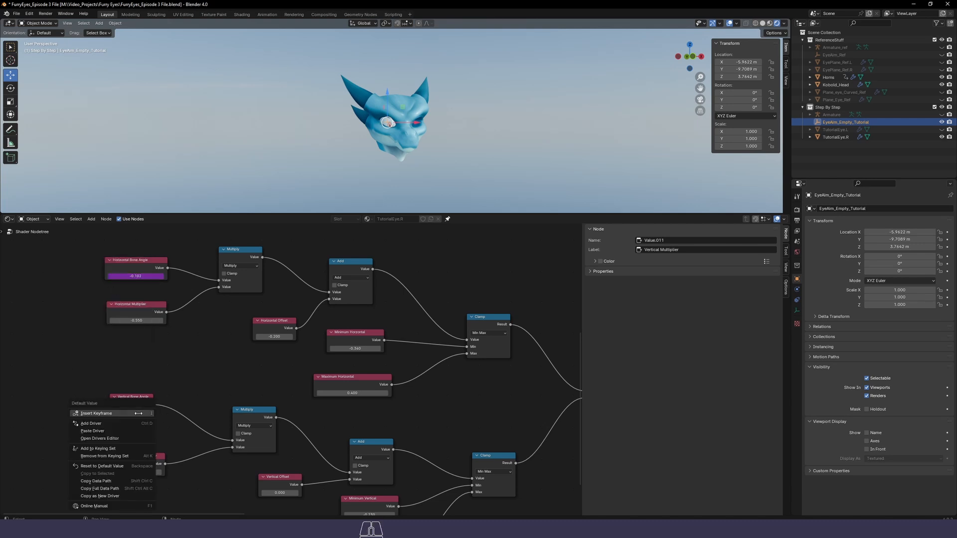
pyautogui.click(107, 431)
# Set the Vertical Bone Angle driver's variable to X Rotation and test it by moving EyeAim_Empty_Tutorial to about X -8.4 m, Y -20.3 m, Z 1.7 m
pyautogui.rightClick(129, 415)
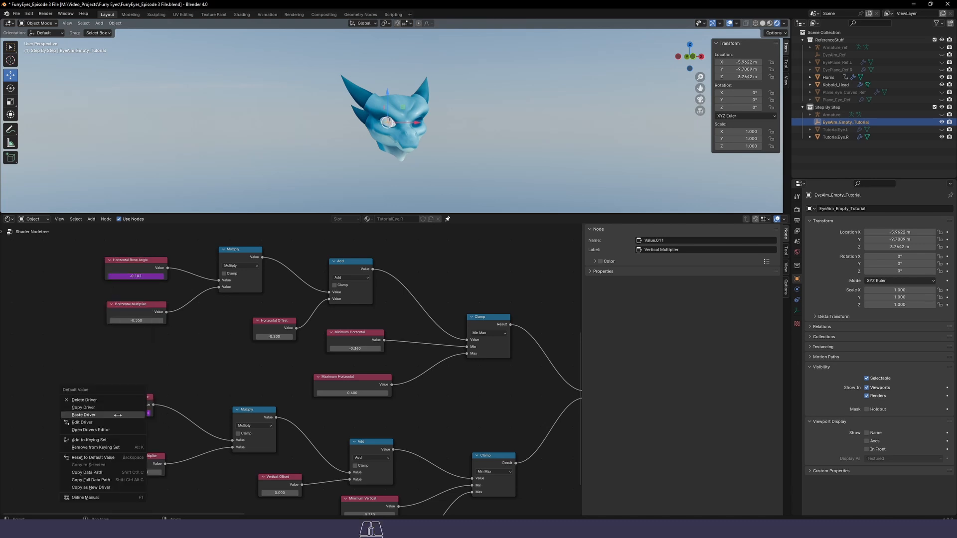
pyautogui.click(98, 422)
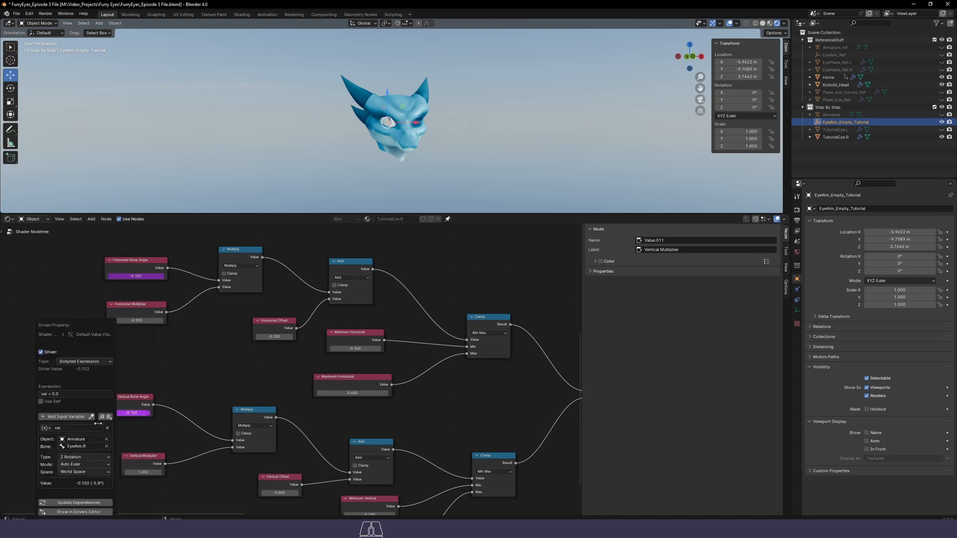
pyautogui.click(82, 458)
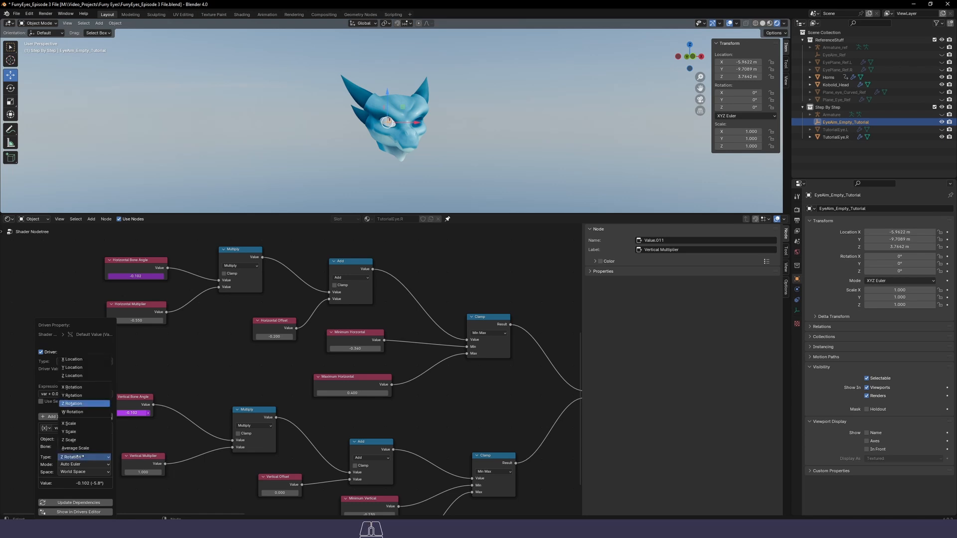
pyautogui.click(74, 387)
pyautogui.scroll(1, 196, 378)
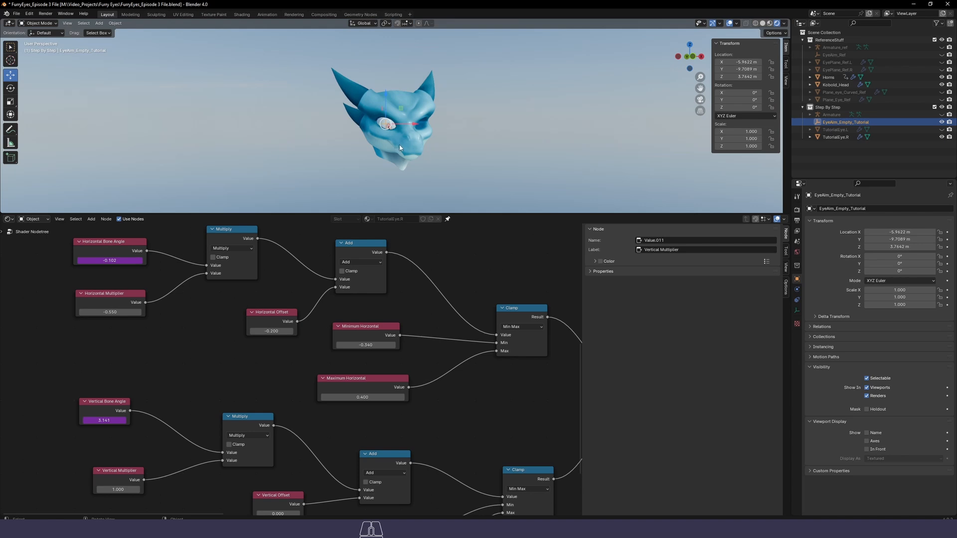
pyautogui.press('g')
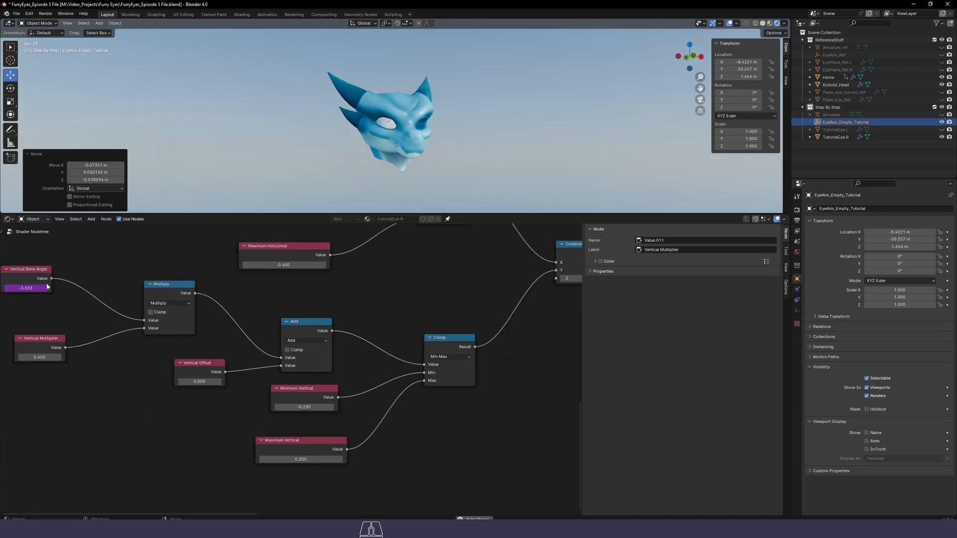
# Switch the Vertical Bone Angle driver's variable to Local Space
pyautogui.rightClick(30, 288)
pyautogui.click(27, 288)
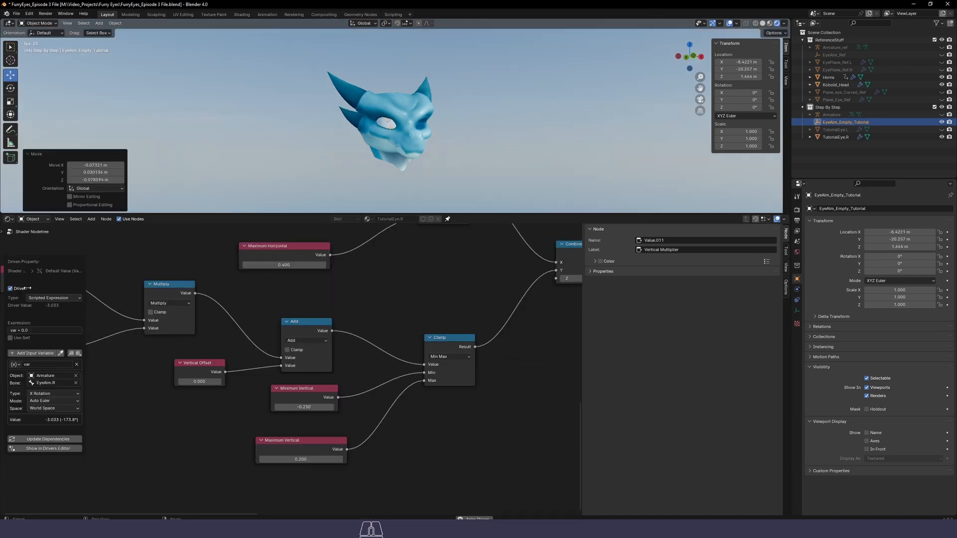
pyautogui.click(55, 405)
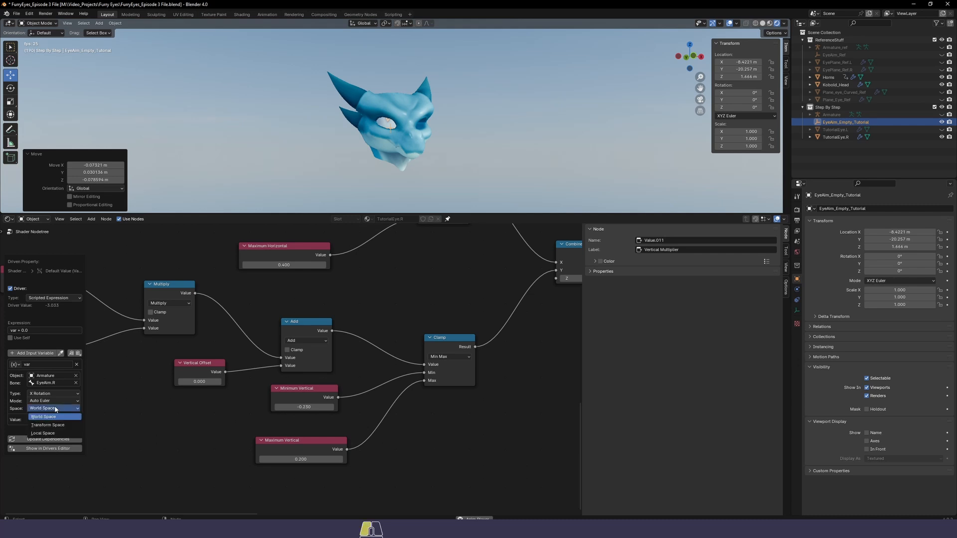
pyautogui.click(48, 435)
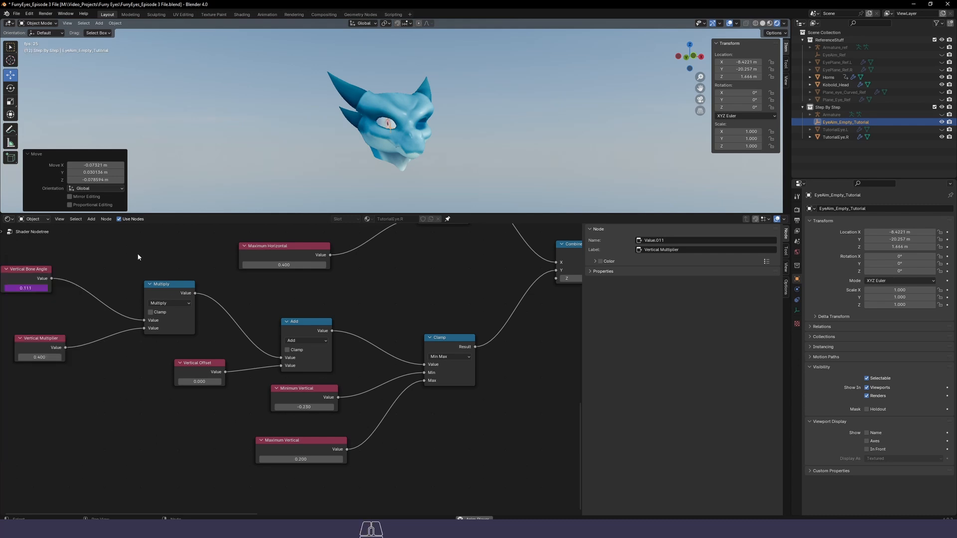
# Switch the Horizontal Bone Angle driver's variable to Local Space as well
pyautogui.moveTo(191, 262); pyautogui.dragTo(369, 407, button='middle')
pyautogui.rightClick(212, 273)
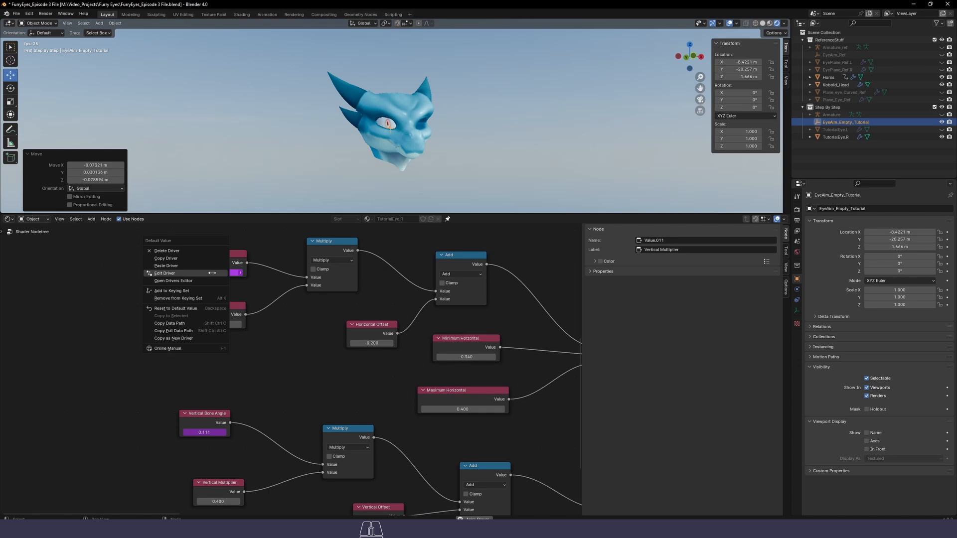
pyautogui.click(167, 273)
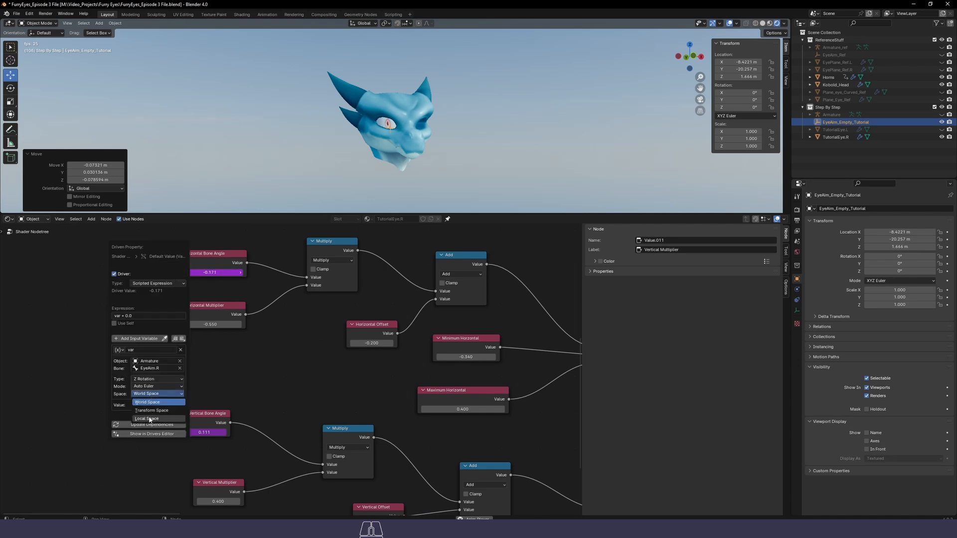
pyautogui.click(147, 419)
# Move EyeAim_Empty_Tutorial to test the local-space drivers, leaving it at about X -2.6 m, Y -22.1 m, Z 2.0 m
pyautogui.moveTo(333, 398); pyautogui.dragTo(294, 361, button='middle')
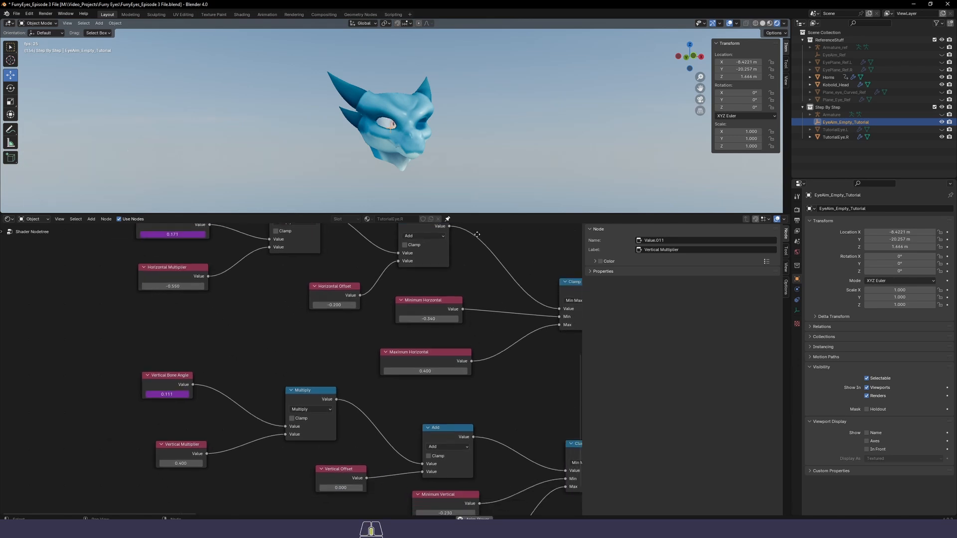
pyautogui.scroll(-3, 294, 361)
pyautogui.press('g')
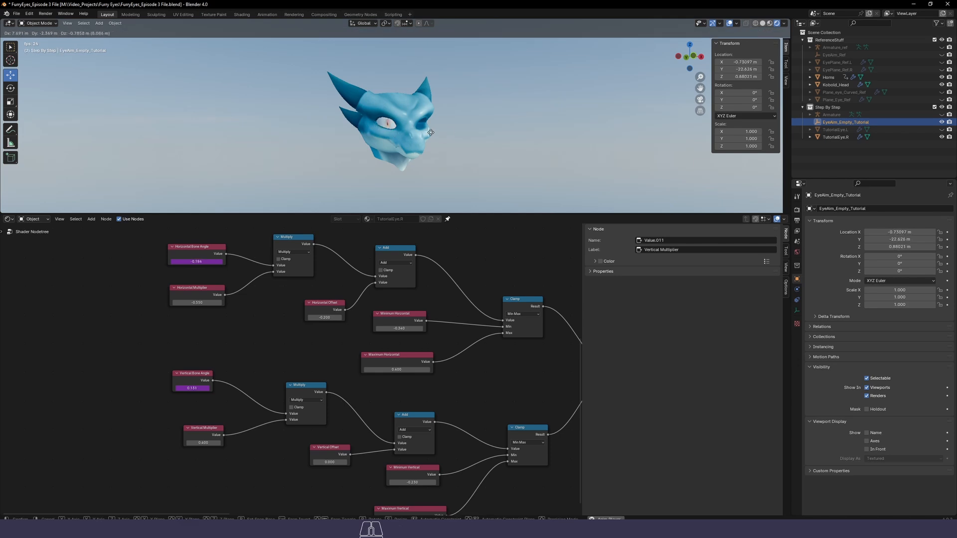
pyautogui.click(414, 133)
# Make the Horizontal Multiplier positive by setting its value to 0.55
pyautogui.scroll(1, 224, 330)
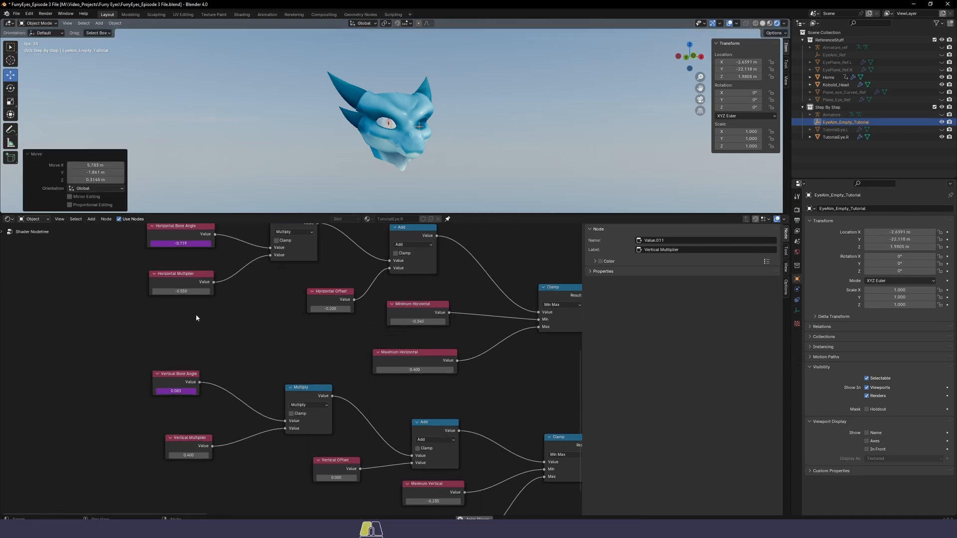
pyautogui.click(184, 292)
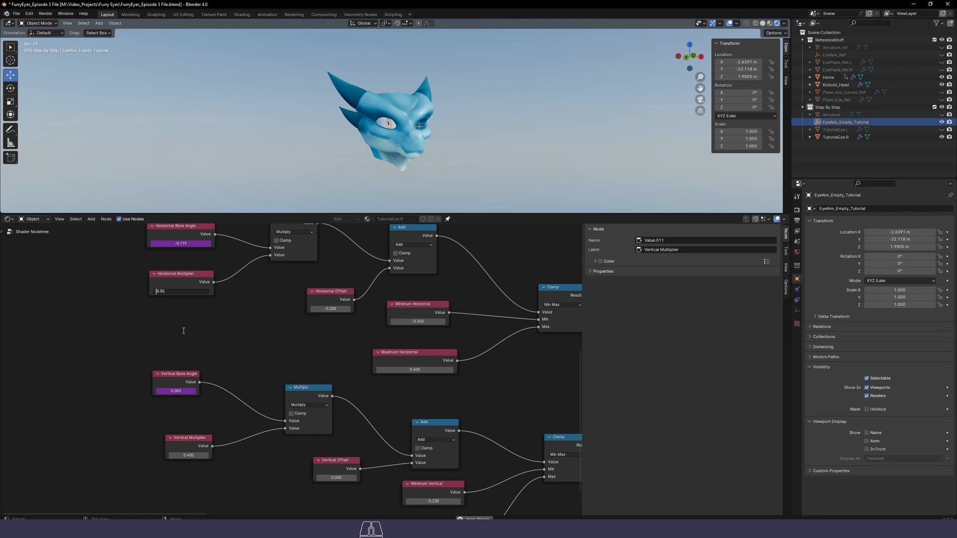
pyautogui.press('Return')
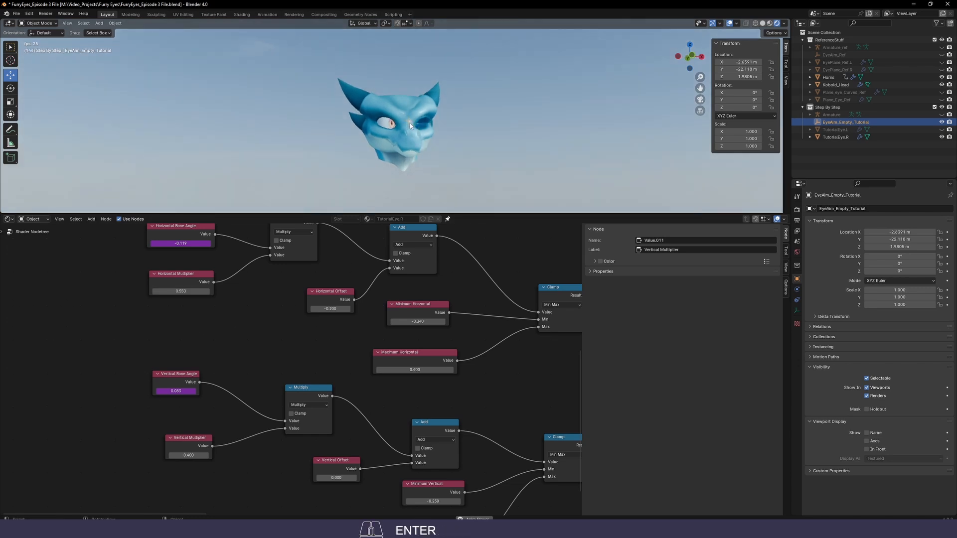
# Test the gaze by moving EyeAim_Empty_Tutorial sideways and upward, leaving it at about X -8.8 m, Y -21.6 m, Z 12.0 m
pyautogui.press('g')
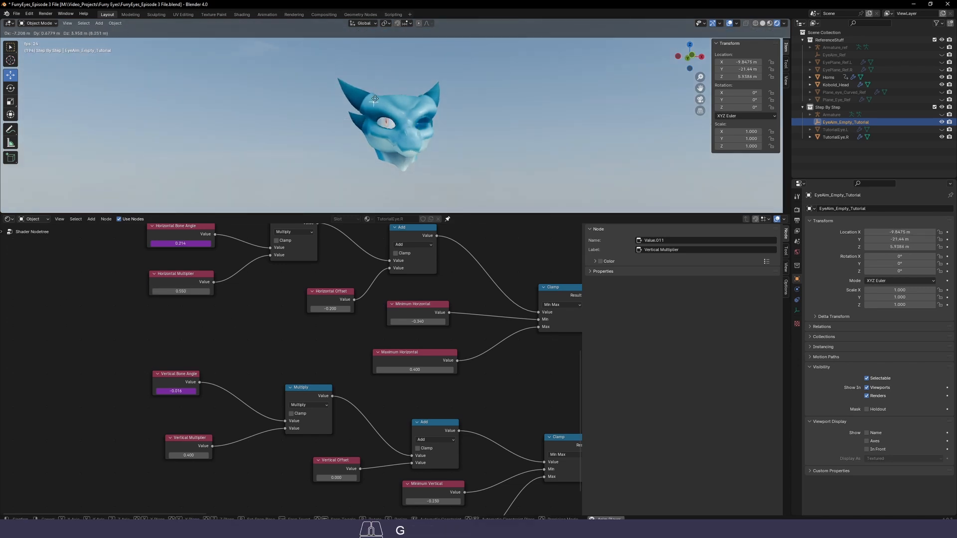
pyautogui.click(392, 122)
pyautogui.moveTo(394, 130); pyautogui.dragTo(446, 162, button='middle')
pyautogui.press('g')
pyautogui.click(448, 118)
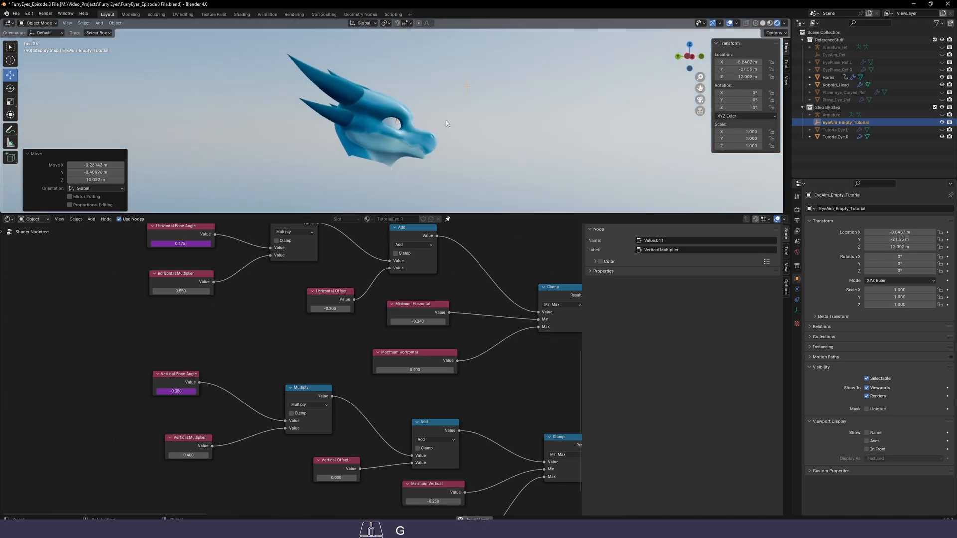
# Try a Vertical Multiplier of 1 and move EyeAim_Empty_Tutorial up and down, leaving it at about X -7.4 m, Y -21.3 m, Z 7.0 m
pyautogui.click(253, 507)
pyautogui.press('ctrl')
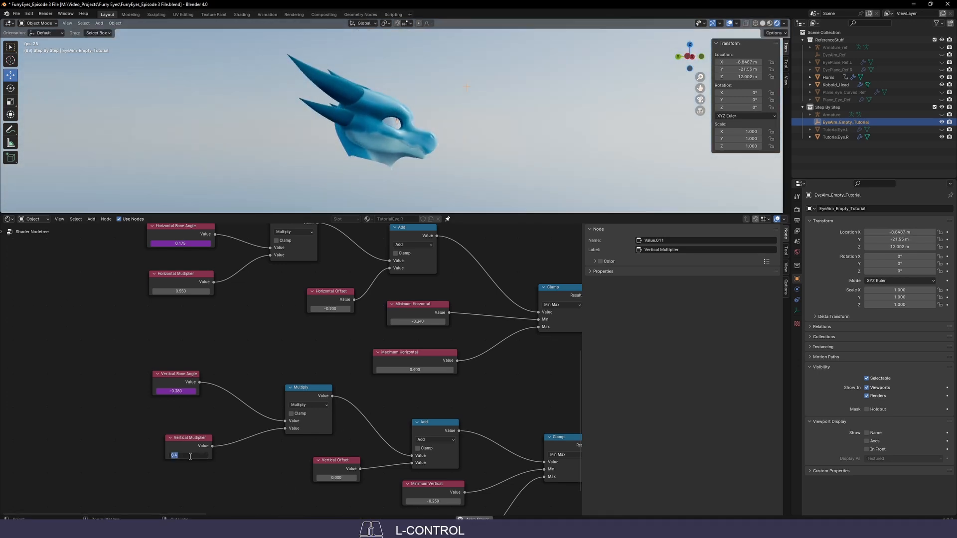
pyautogui.write('1')
pyautogui.press('Return')
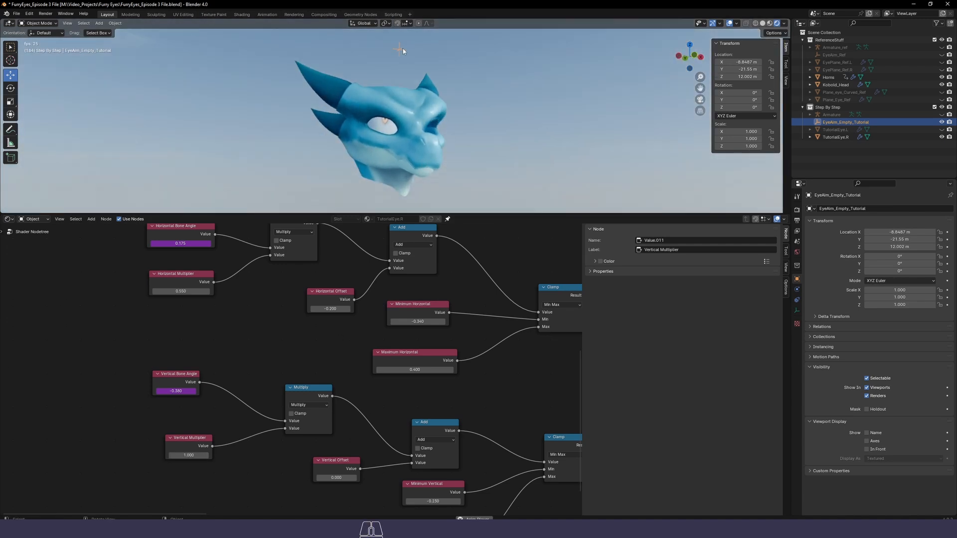
pyautogui.press('g')
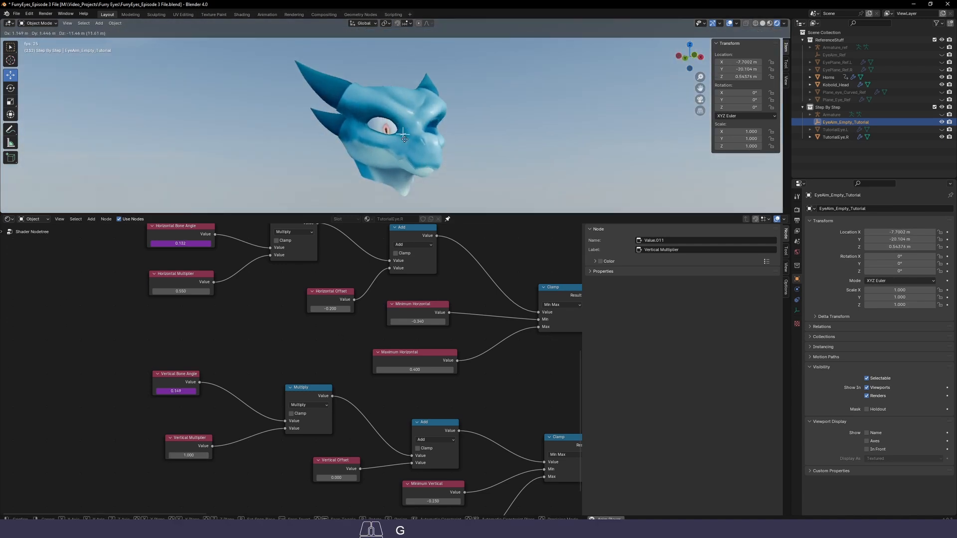
pyautogui.click(407, 90)
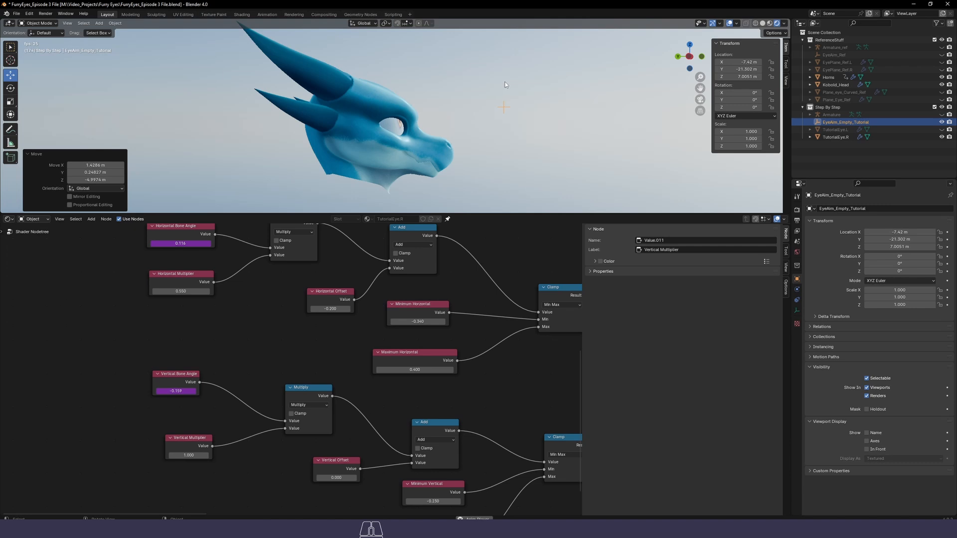
# Set the Vertical Multiplier node's value to 0.5
pyautogui.click(189, 454)
pyautogui.write('.5')
pyautogui.press('Return')
# Move EyeAim_Empty_Tutorial around the head to check the gaze from several angles, leaving it at about X -8.0 m, Y -10.6 m, Z 4.8 m
pyautogui.press('g')
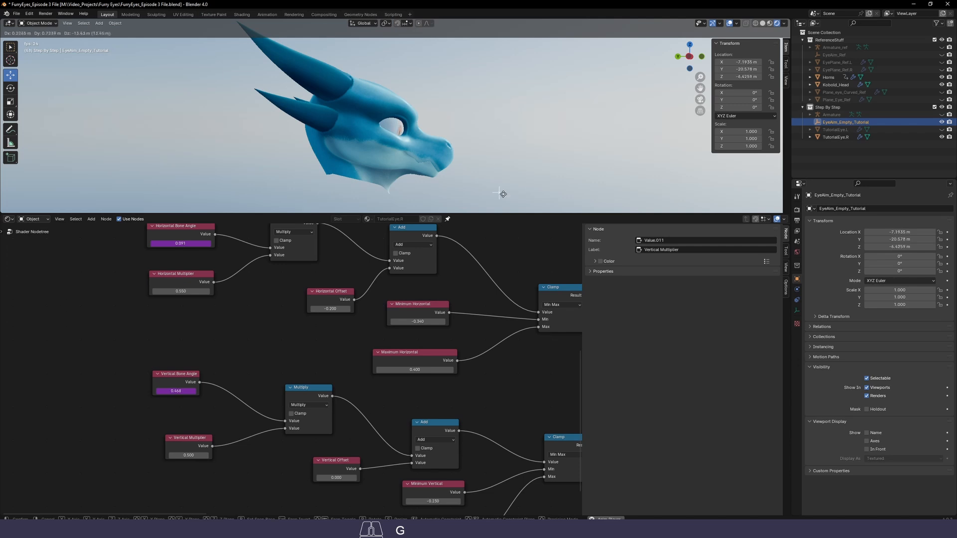
pyautogui.click(498, 121)
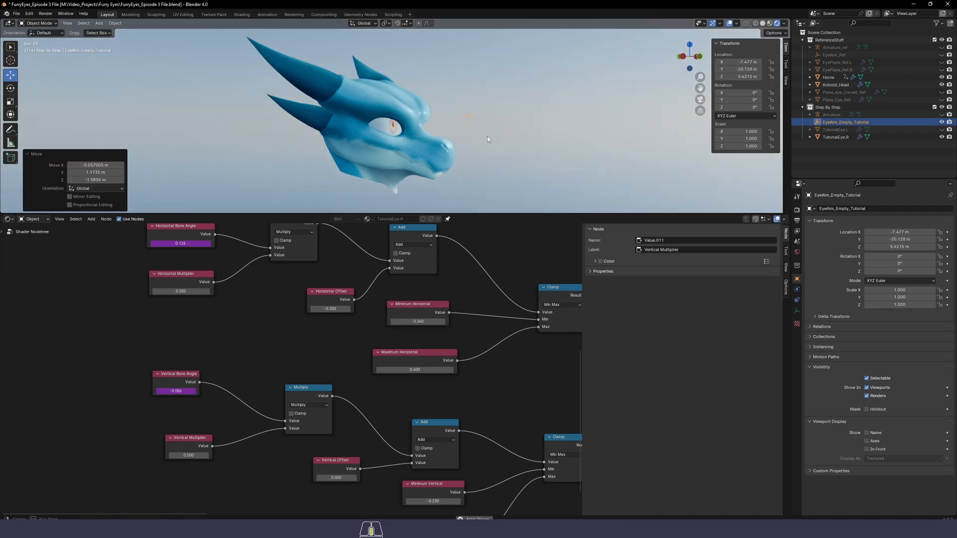
pyautogui.press('g')
pyautogui.click(387, 135)
pyautogui.moveTo(453, 145); pyautogui.dragTo(418, 133, button='middle')
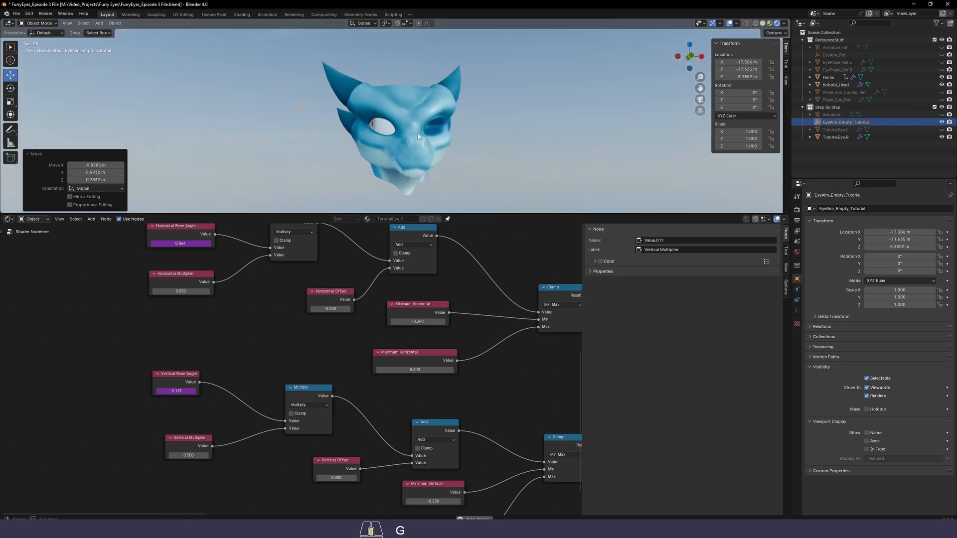
pyautogui.scroll(-2, 417, 133)
pyautogui.press('g')
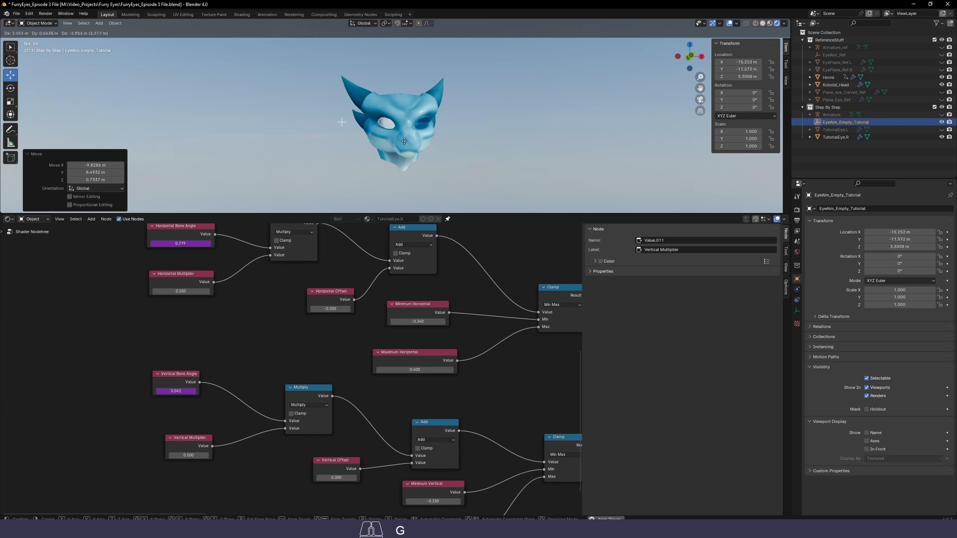
pyautogui.click(447, 144)
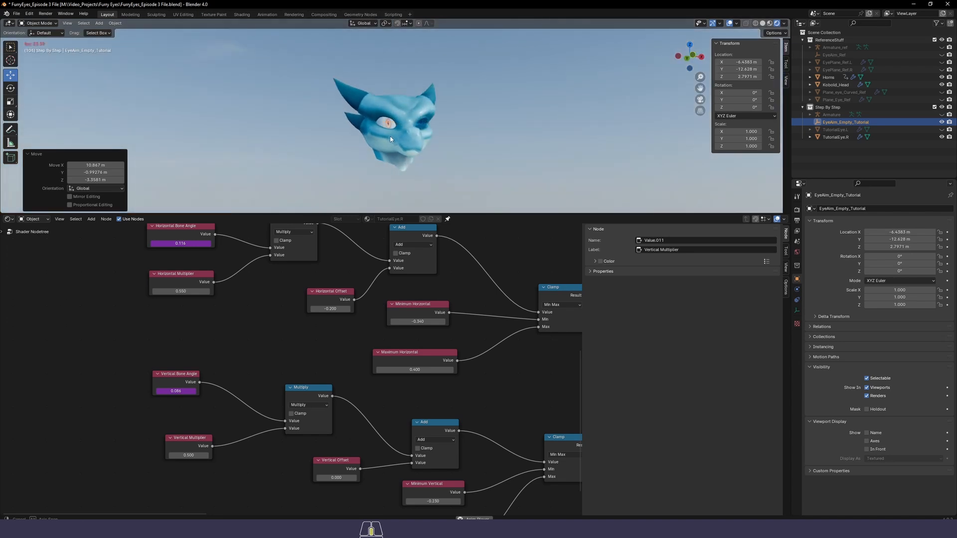
pyautogui.press('g')
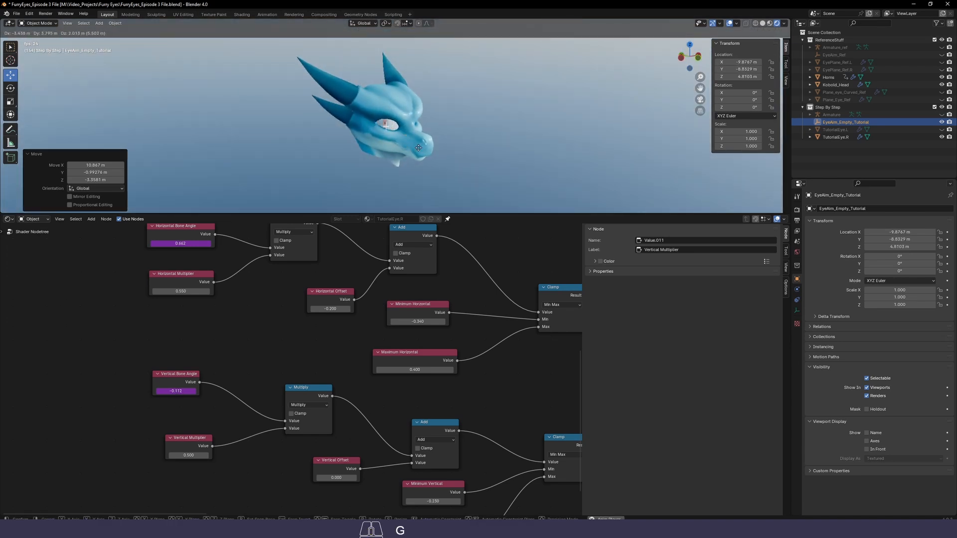
pyautogui.click(433, 153)
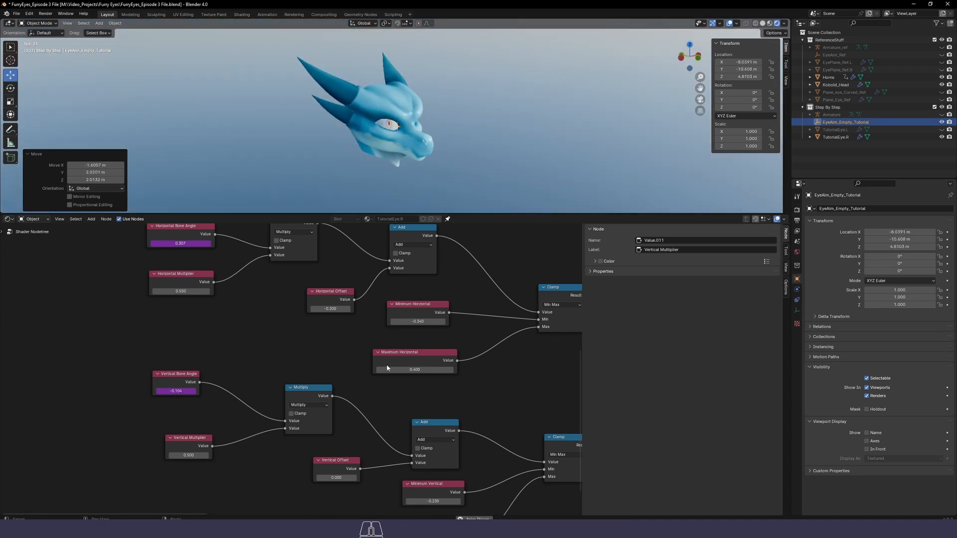
pyautogui.scroll(-3, 387, 368)
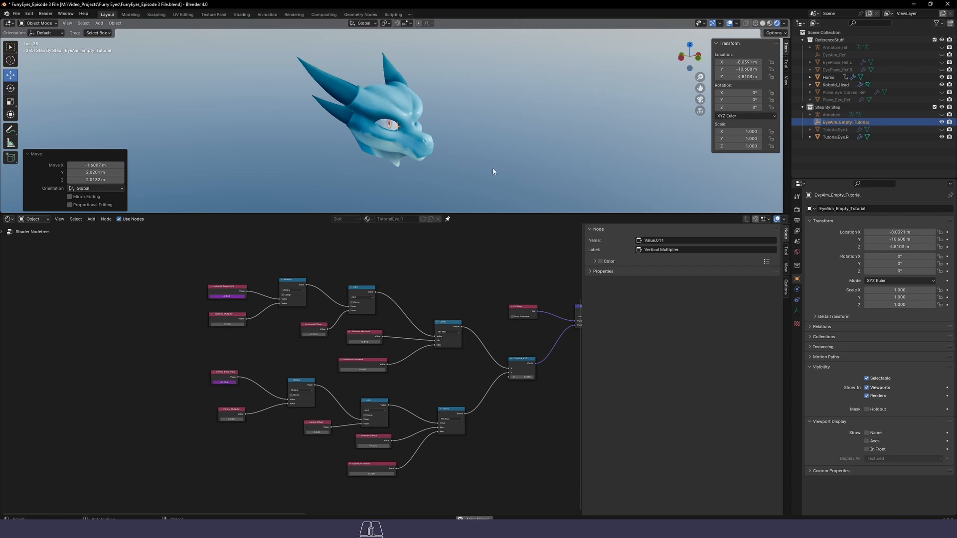
pyautogui.scroll(-2, 439, 355)
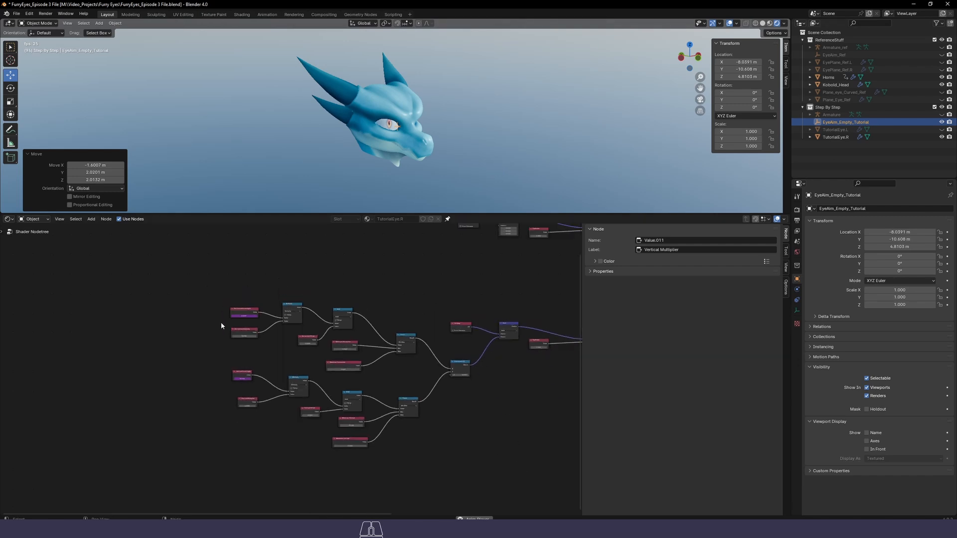
pyautogui.scroll(2, 226, 314)
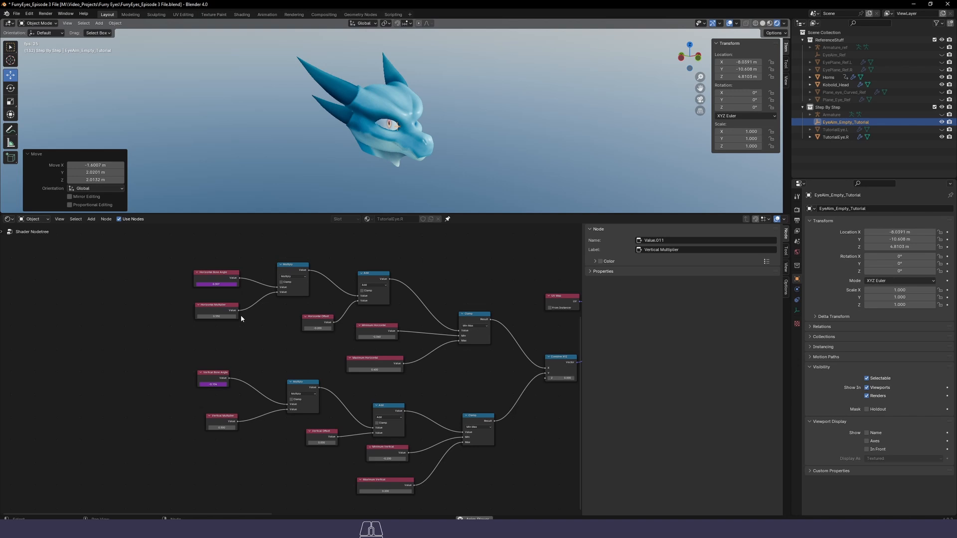
pyautogui.rightClick(215, 285)
pyautogui.click(202, 287)
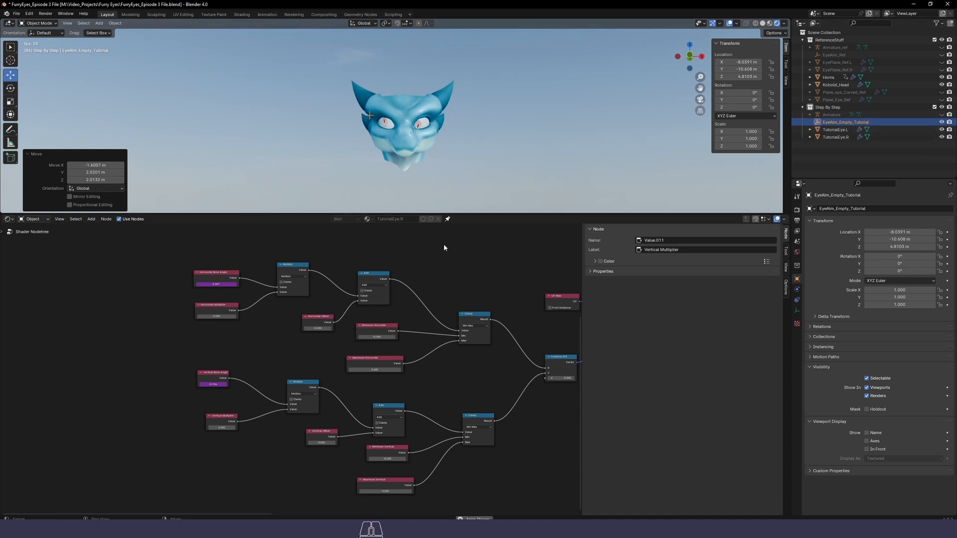
# Select the complete lower node network, from the bone angle nodes to its Material Output, in TutorialEye.R's shader and copy it
pyautogui.scroll(-4, 488, 421)
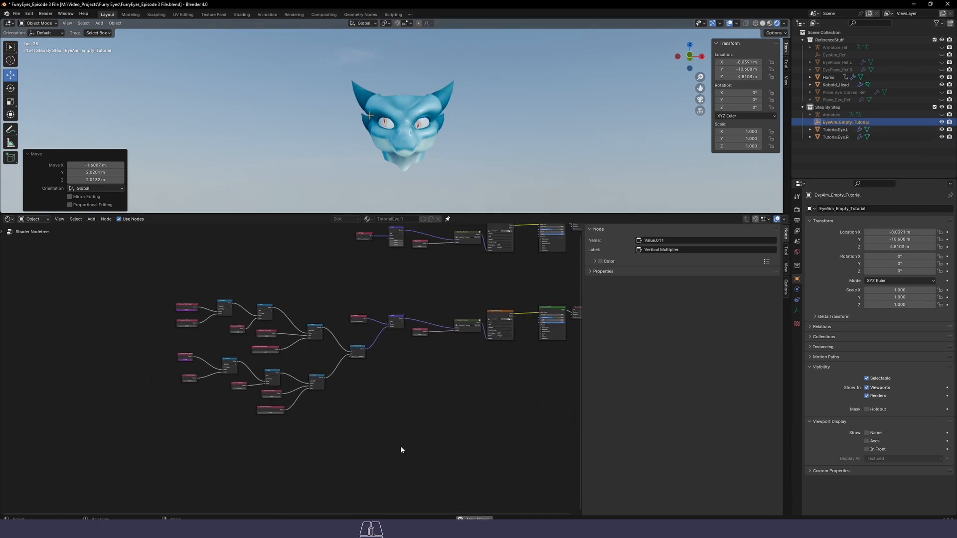
pyautogui.scroll(-1, 401, 450)
pyautogui.moveTo(543, 458); pyautogui.dragTo(199, 308)
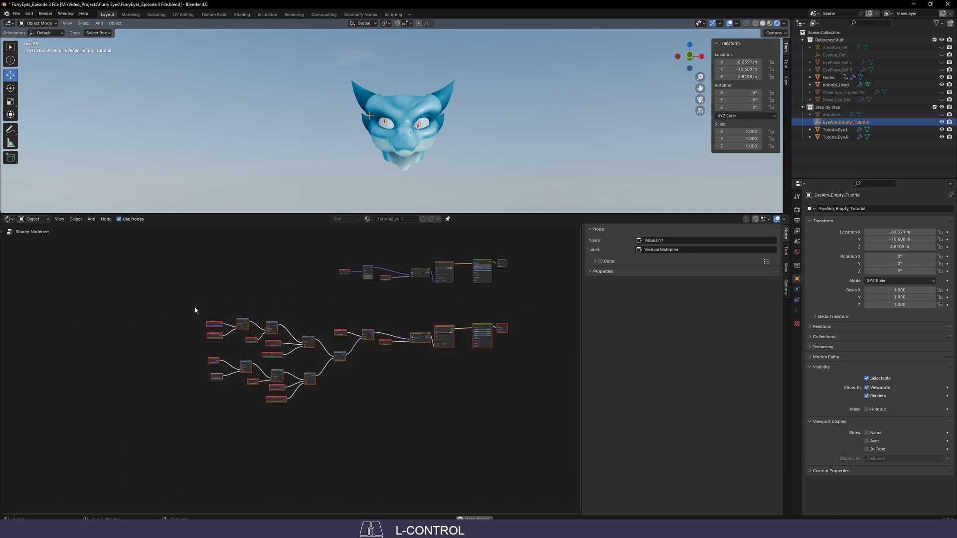
pyautogui.hotkey('ctrl', 'c')
# Select TutorialEye.L, unpin the shader editor and paste the copied node network into the TutorialEye.L material
pyautogui.click(424, 124)
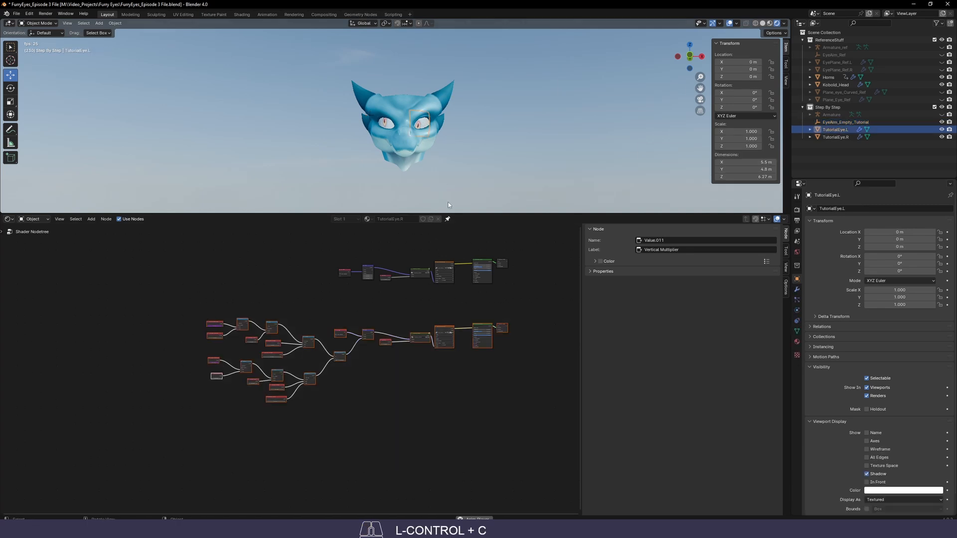
pyautogui.click(447, 218)
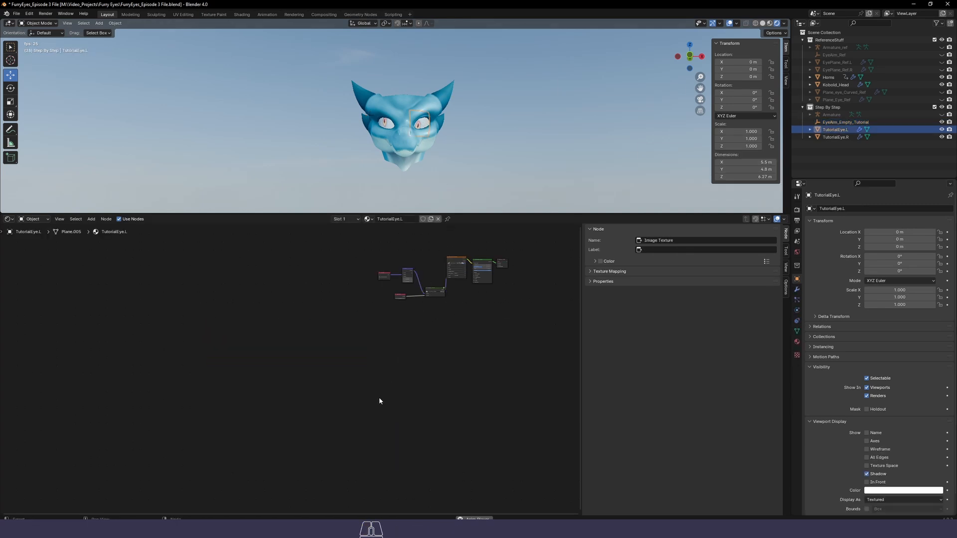
pyautogui.hotkey('ctrl', 'v')
pyautogui.scroll(1, 449, 343)
pyautogui.moveTo(451, 353); pyautogui.dragTo(267, 331, button='middle')
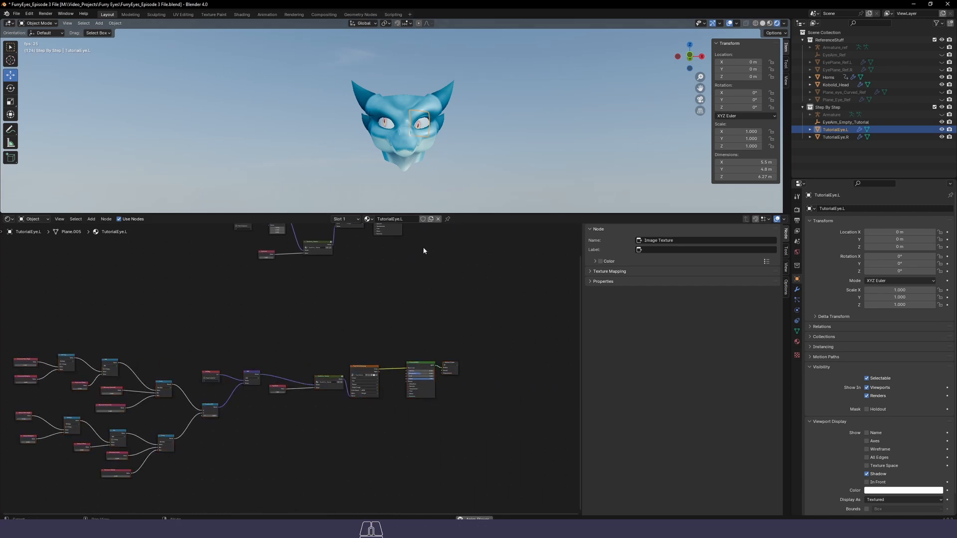
# Make the pasted Material Output the active output of the TutorialEye.L material
pyautogui.scroll(4, 439, 331)
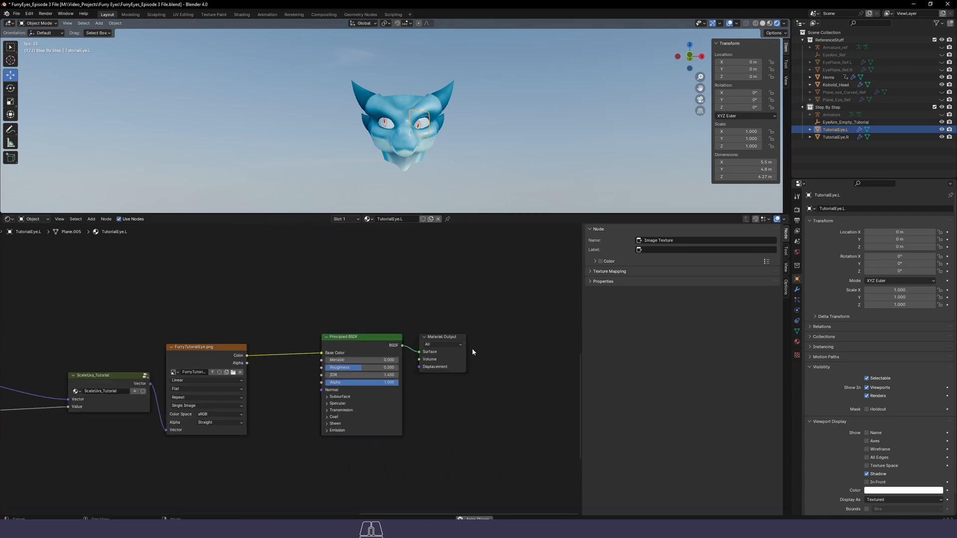
pyautogui.click(451, 341)
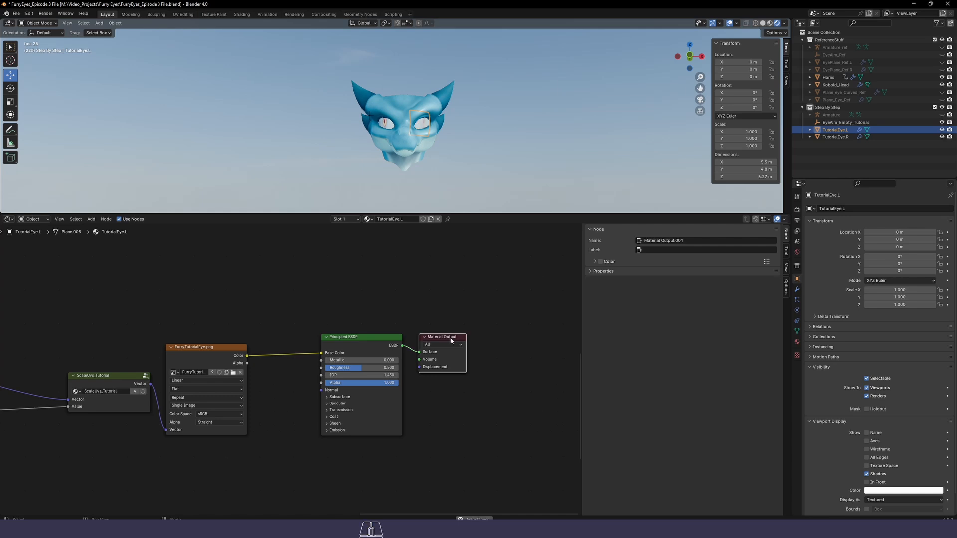
pyautogui.scroll(-8, 435, 340)
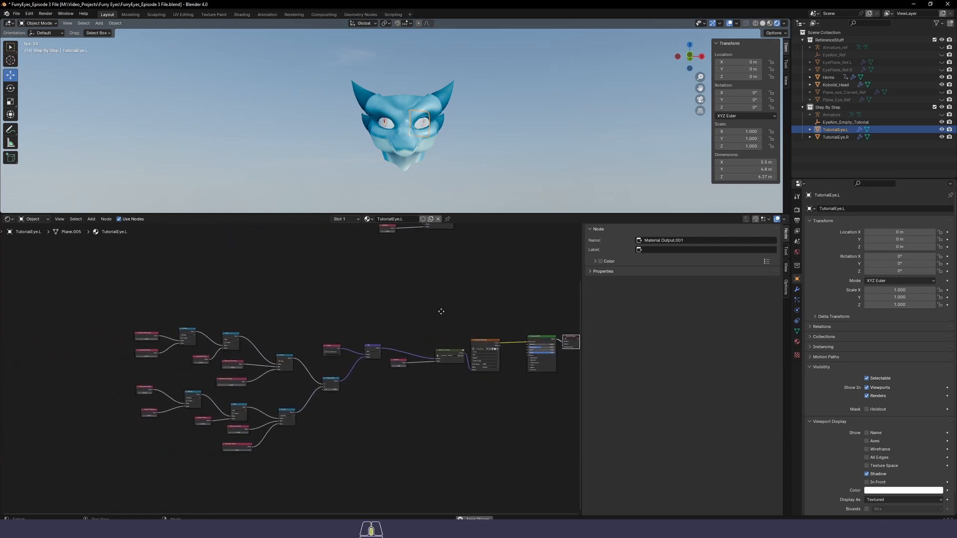
# Copy the driver from the Horizontal Bone Angle node in TutorialEye.R's material
pyautogui.scroll(4, 292, 370)
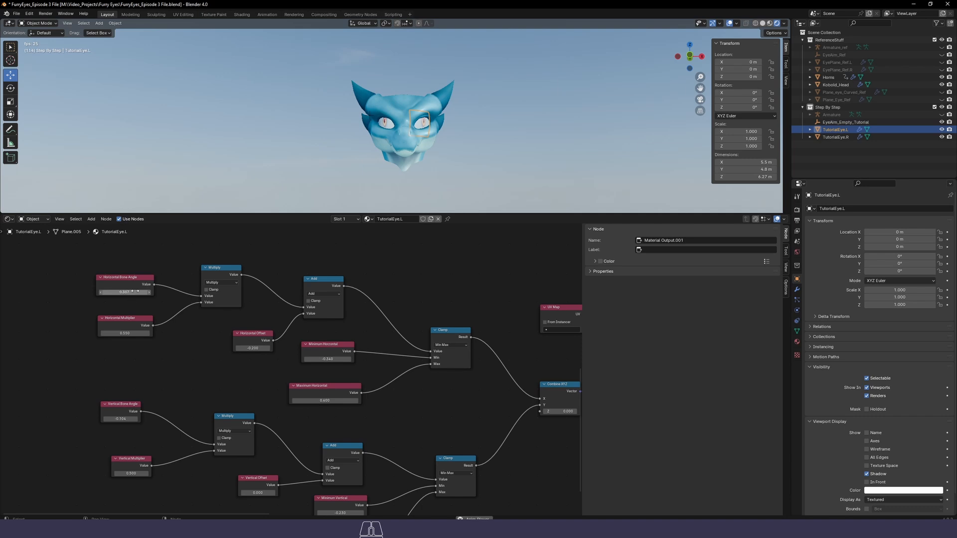
pyautogui.click(388, 125)
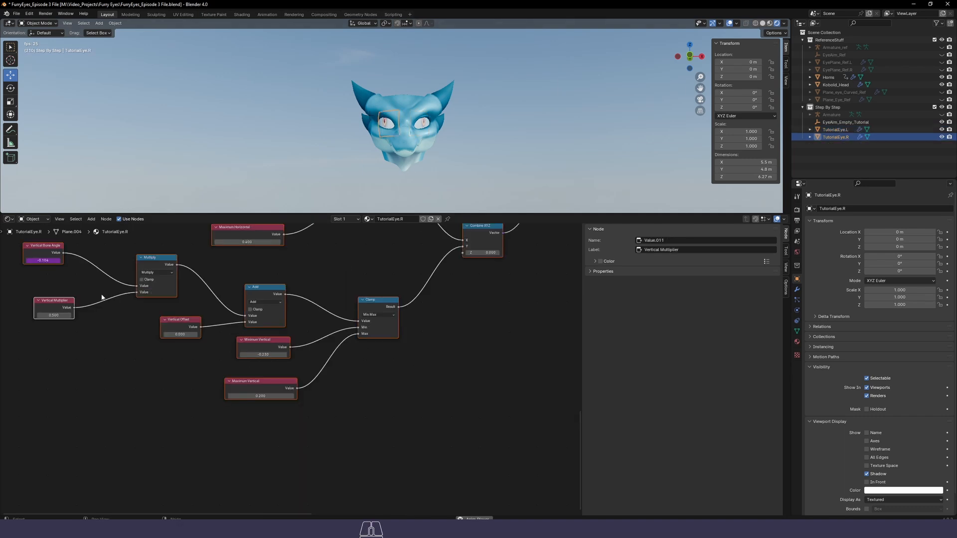
pyautogui.moveTo(63, 275); pyautogui.dragTo(265, 460, button='middle')
pyautogui.rightClick(247, 320)
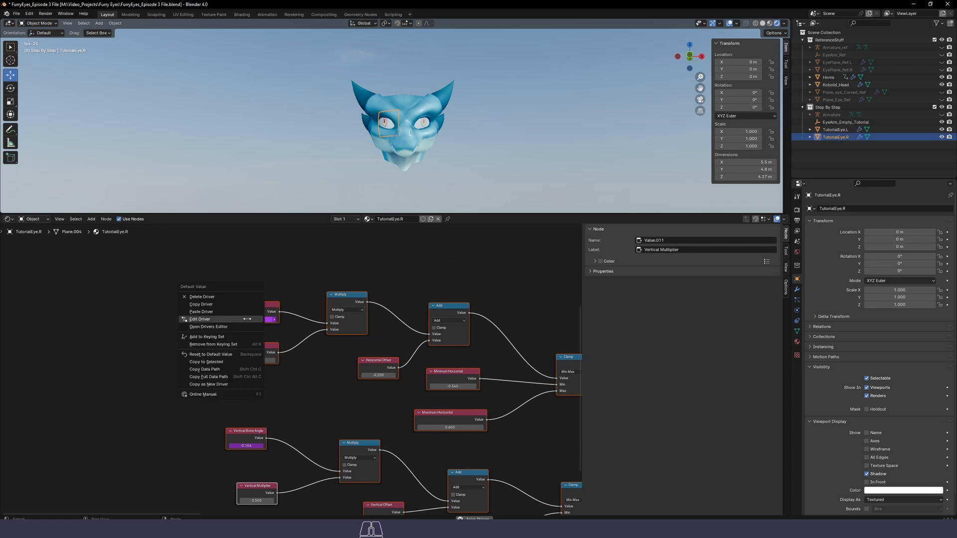
pyautogui.click(207, 311)
# Paste the copied driver onto the Horizontal Bone Angle value in TutorialEye.L's material
pyautogui.click(419, 125)
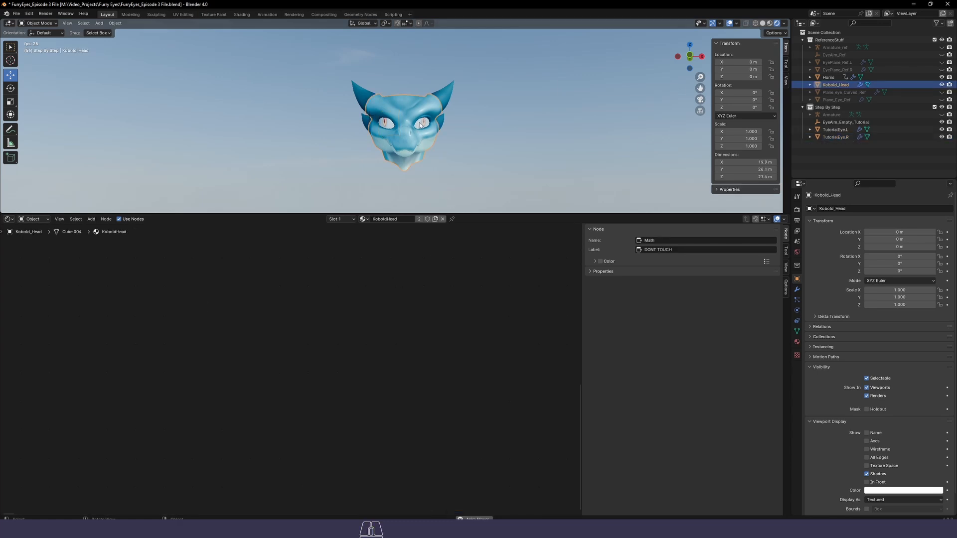
pyautogui.press('Home')
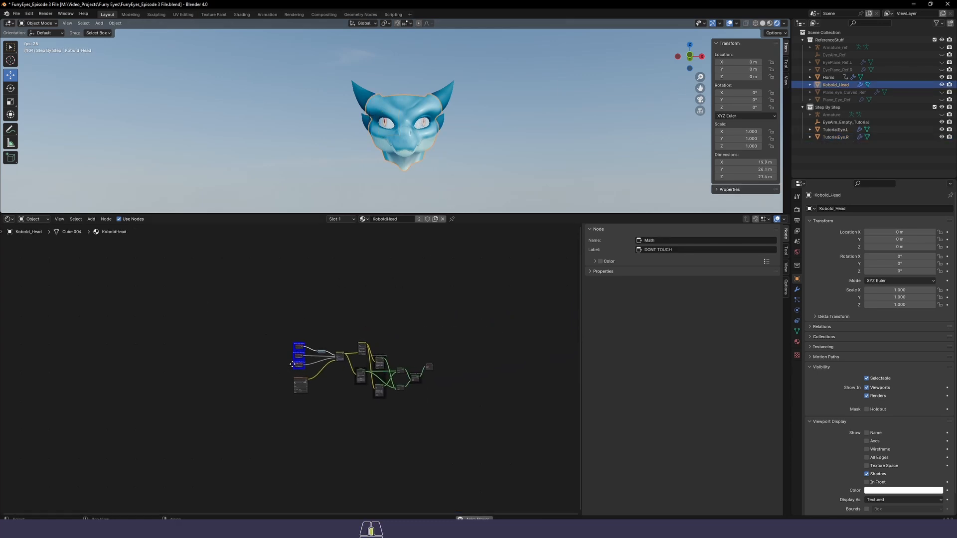
pyautogui.click(425, 123)
pyautogui.scroll(5, 164, 344)
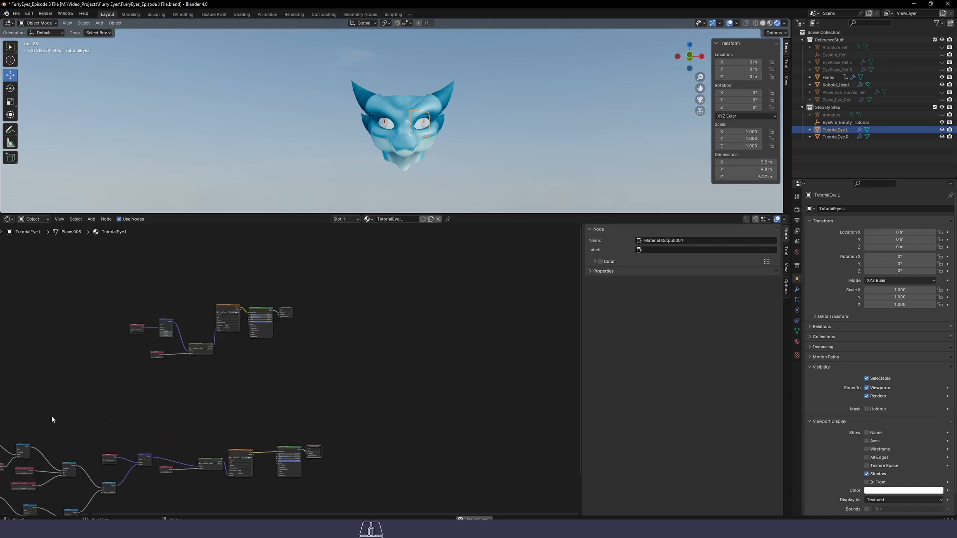
pyautogui.moveTo(25, 439); pyautogui.dragTo(387, 380, button='middle')
pyautogui.scroll(6, 381, 389)
pyautogui.rightClick(398, 368)
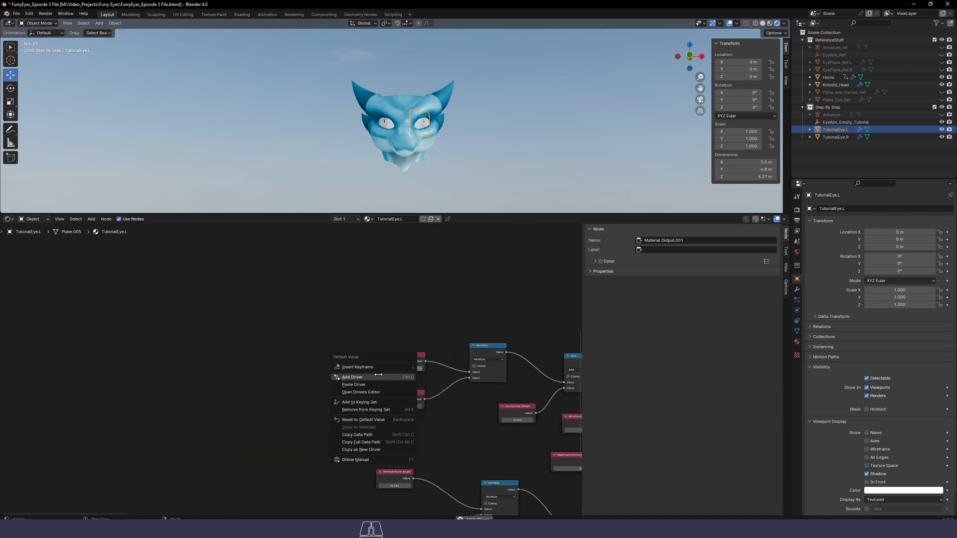
pyautogui.click(387, 386)
# Edit TutorialEye.L's Horizontal Bone Angle driver so that its variable reads the EyeAim.L bone
pyautogui.rightClick(399, 368)
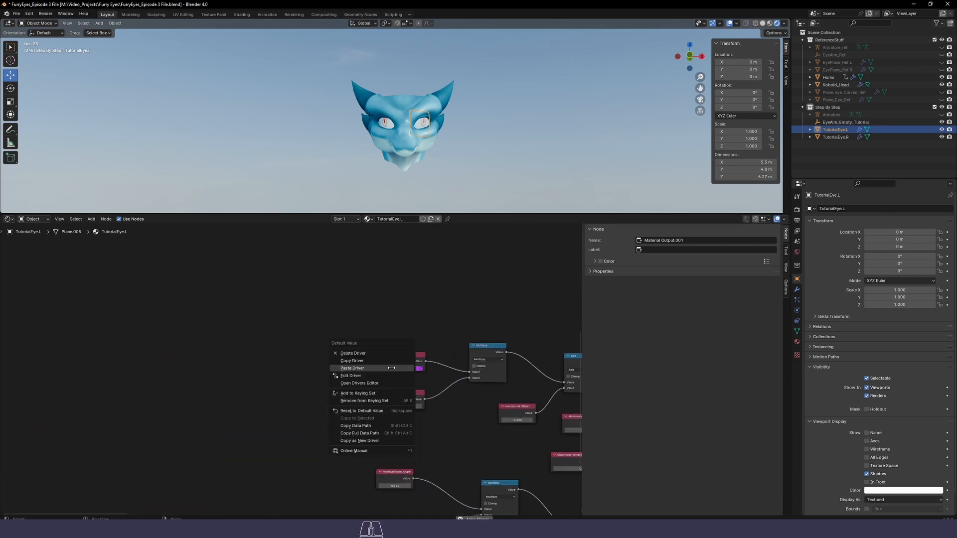
pyautogui.click(364, 368)
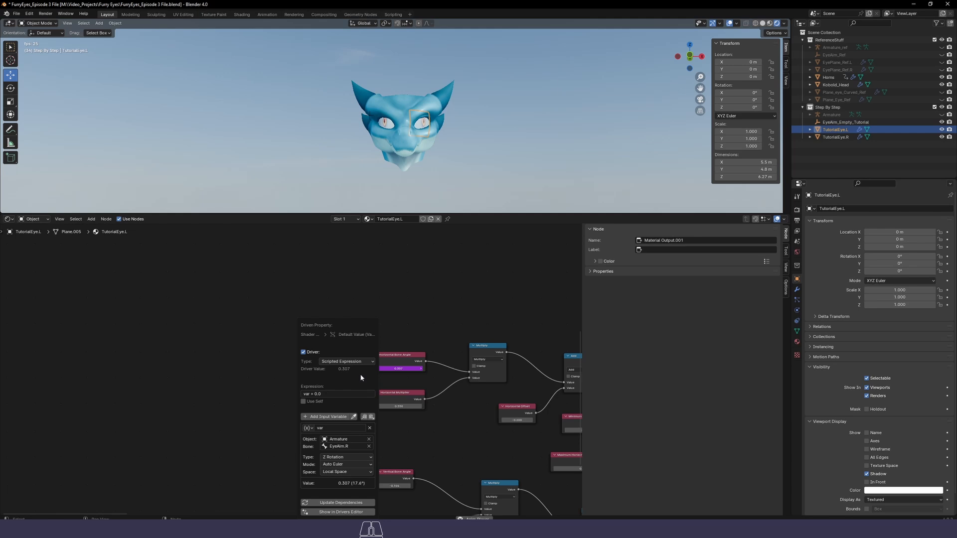
pyautogui.click(344, 446)
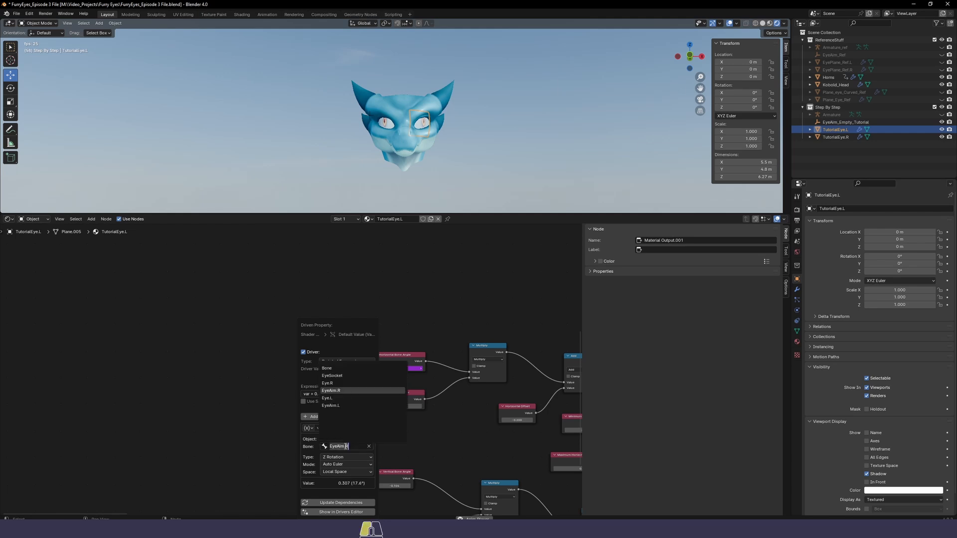
pyautogui.click(339, 406)
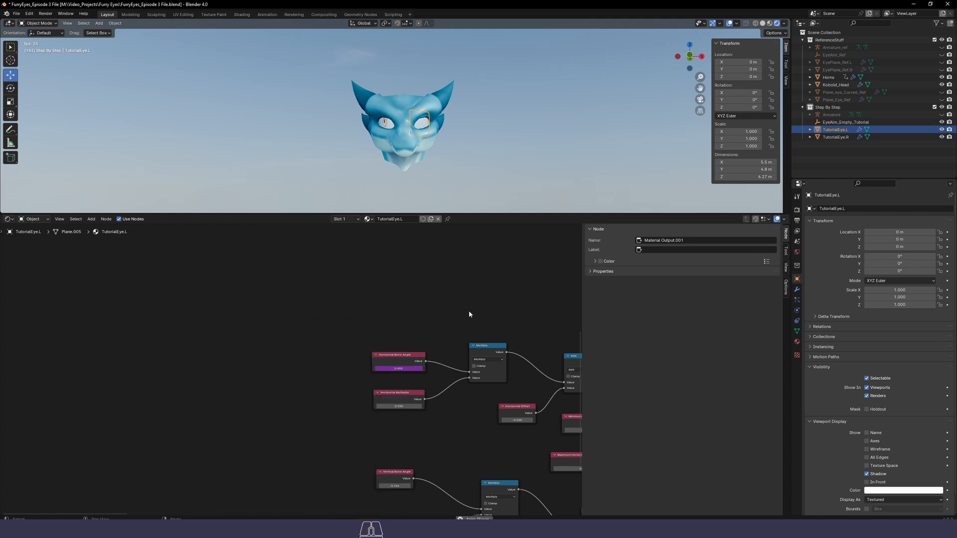
# Copy the driver from the Vertical Bone Angle node in TutorialEye.R's material
pyautogui.moveTo(472, 428); pyautogui.dragTo(389, 301, button='middle')
pyautogui.click(391, 125)
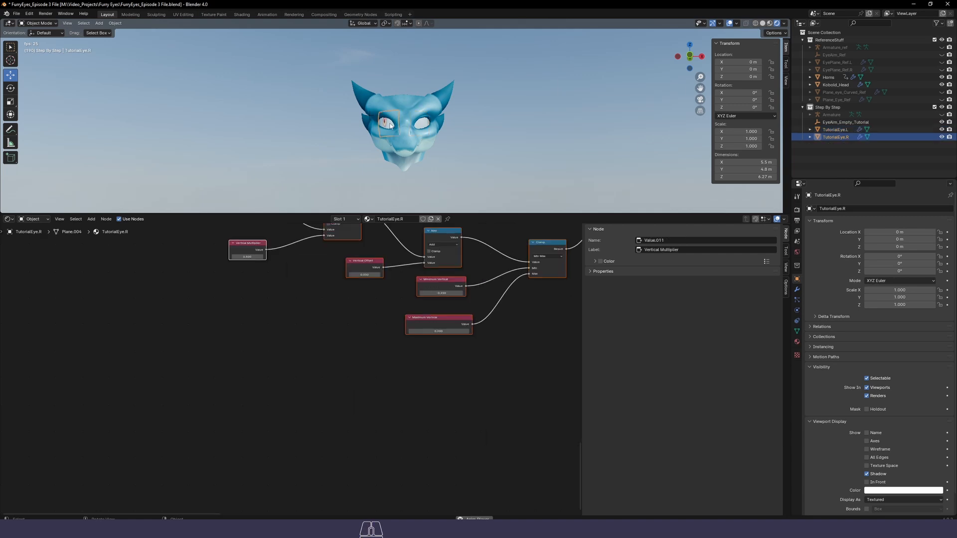
pyautogui.scroll(-4, 299, 319)
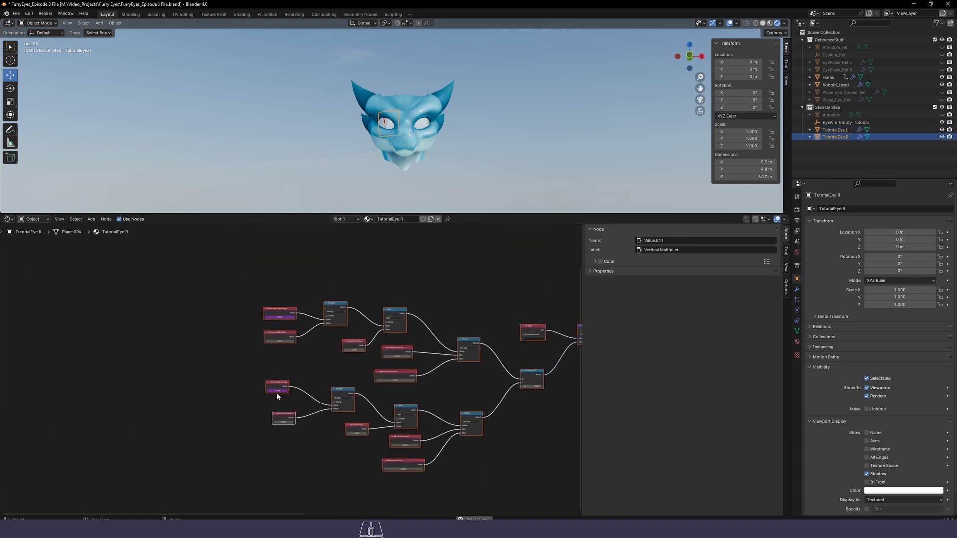
pyautogui.rightClick(273, 391)
pyautogui.click(240, 376)
# Paste the copied driver onto the Vertical Bone Angle value in TutorialEye.L's material
pyautogui.click(422, 128)
pyautogui.moveTo(377, 452); pyautogui.dragTo(346, 338, button='middle')
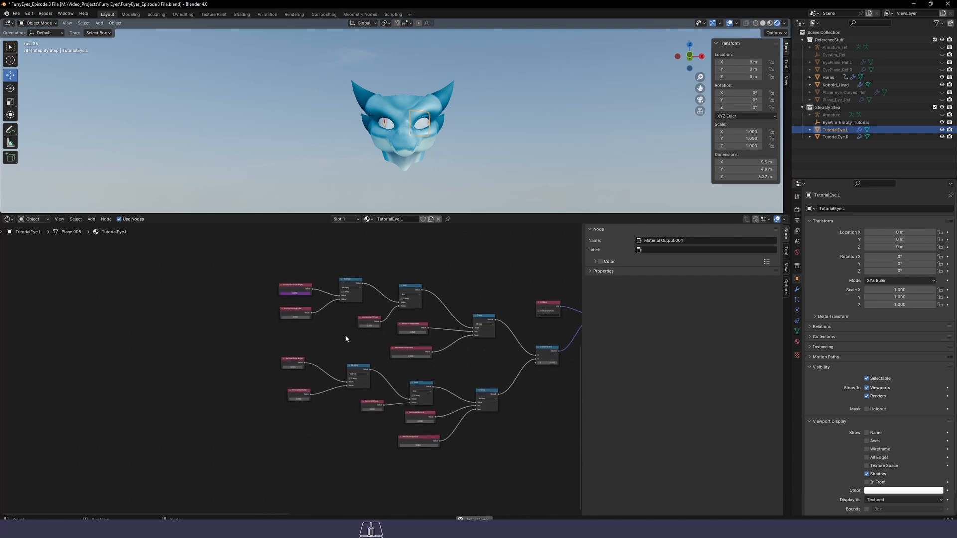
pyautogui.scroll(12, 372, 464)
pyautogui.rightClick(294, 363)
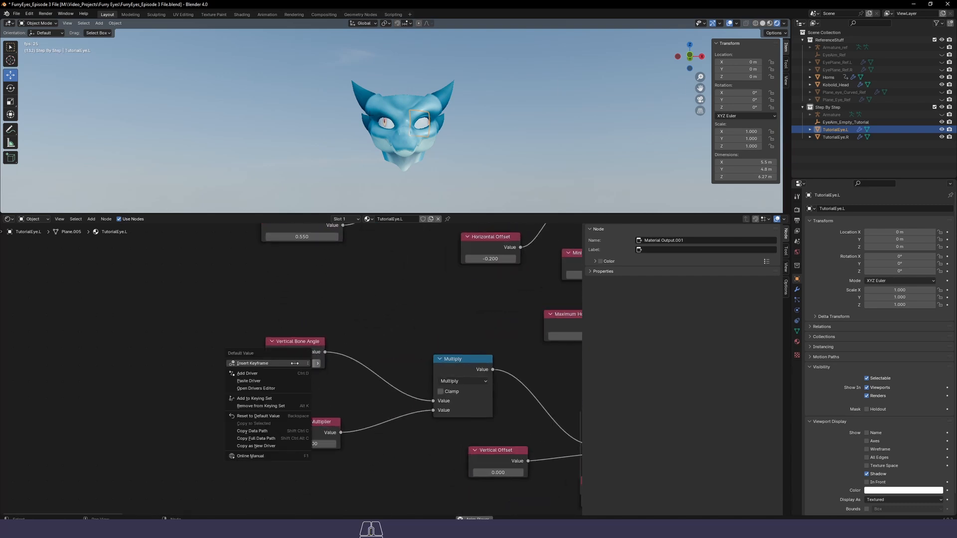
pyautogui.click(265, 387)
# Edit TutorialEye.L's Vertical Bone Angle driver so that its variable reads the EyeAim.L bone
pyautogui.rightClick(302, 360)
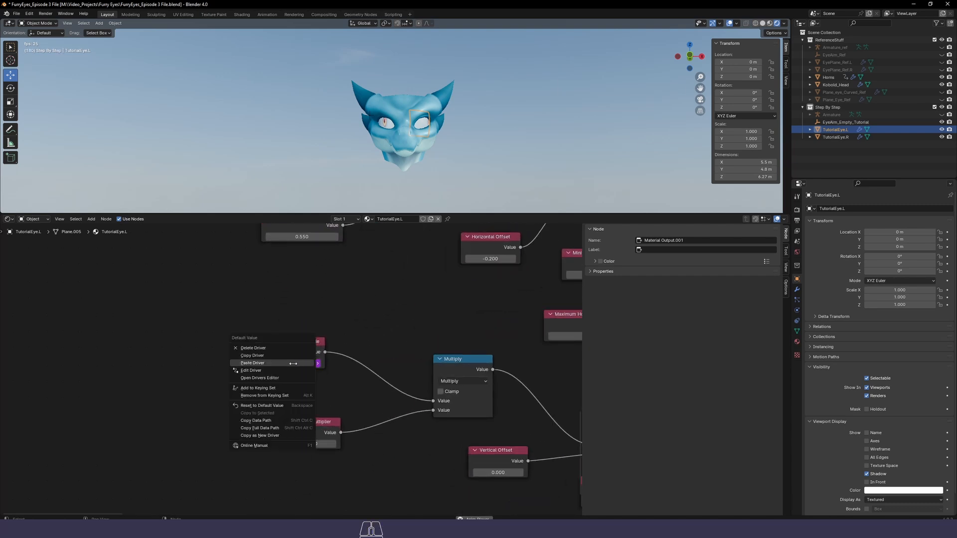
pyautogui.click(263, 374)
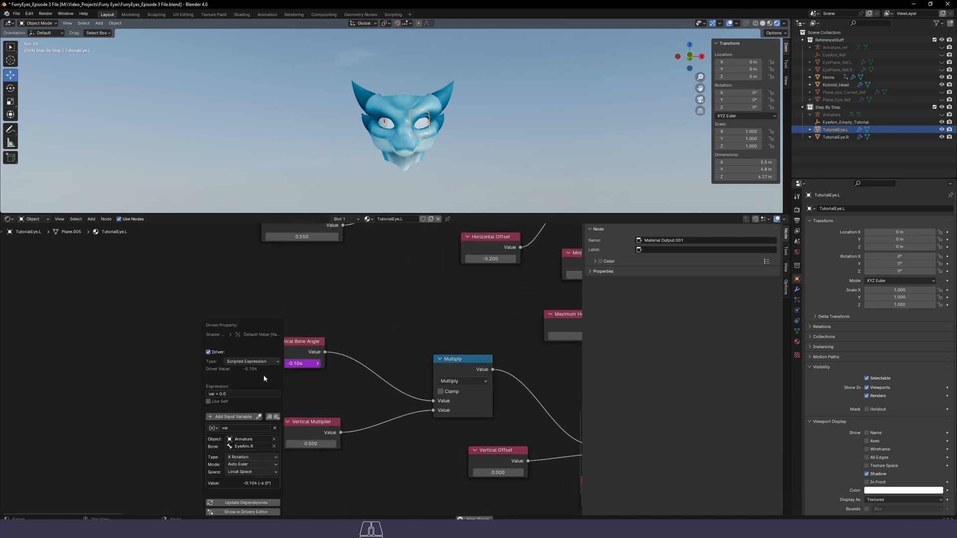
pyautogui.click(254, 447)
pyautogui.click(240, 405)
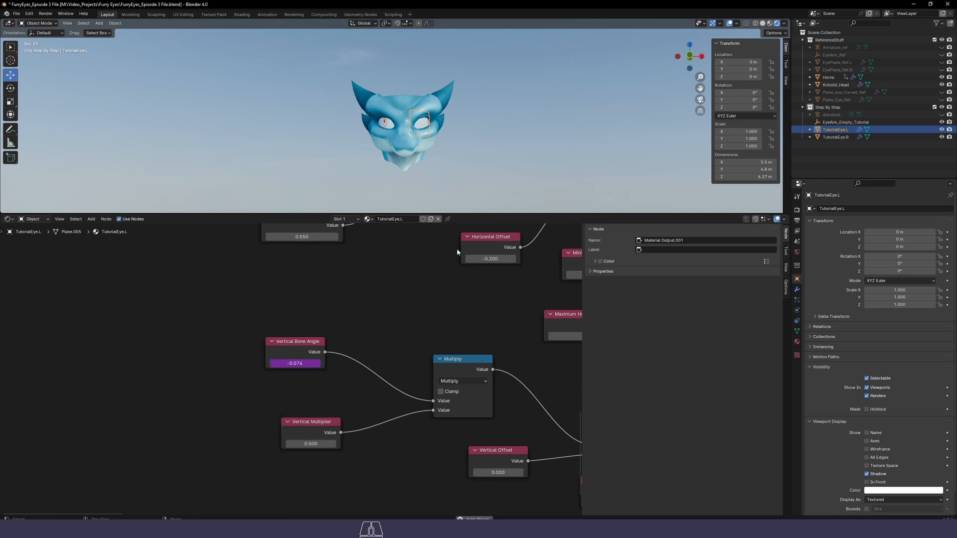
# Test both eyes by moving EyeAim_Empty_Tutorial across the face, leaving it at about X 2.2 m, Y -7.1 m, Z 2.6 m
pyautogui.scroll(-1, 447, 265)
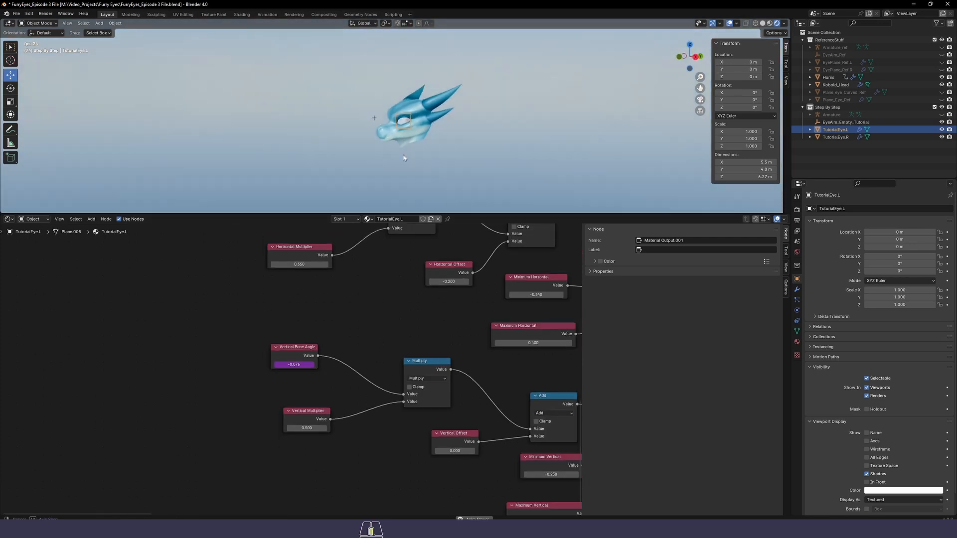
pyautogui.click(353, 119)
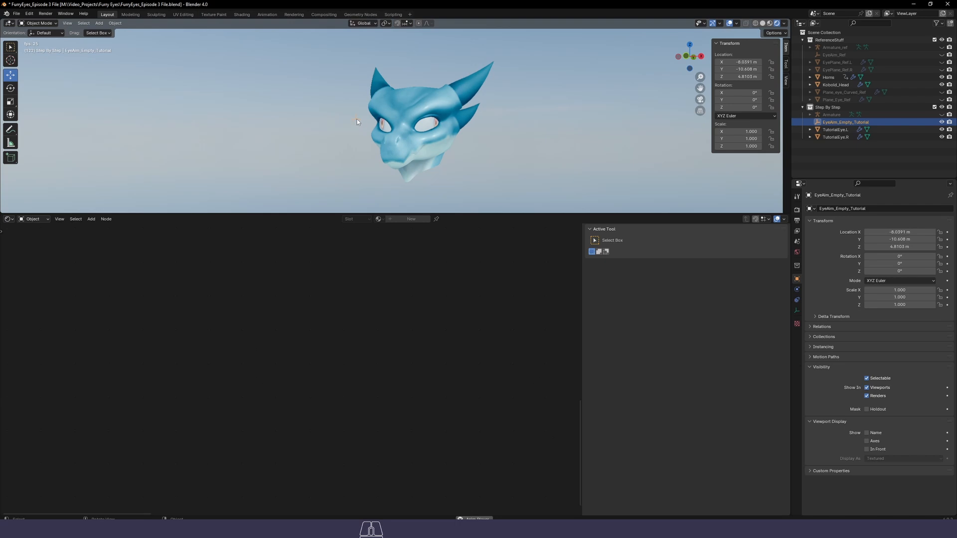
pyautogui.press('g')
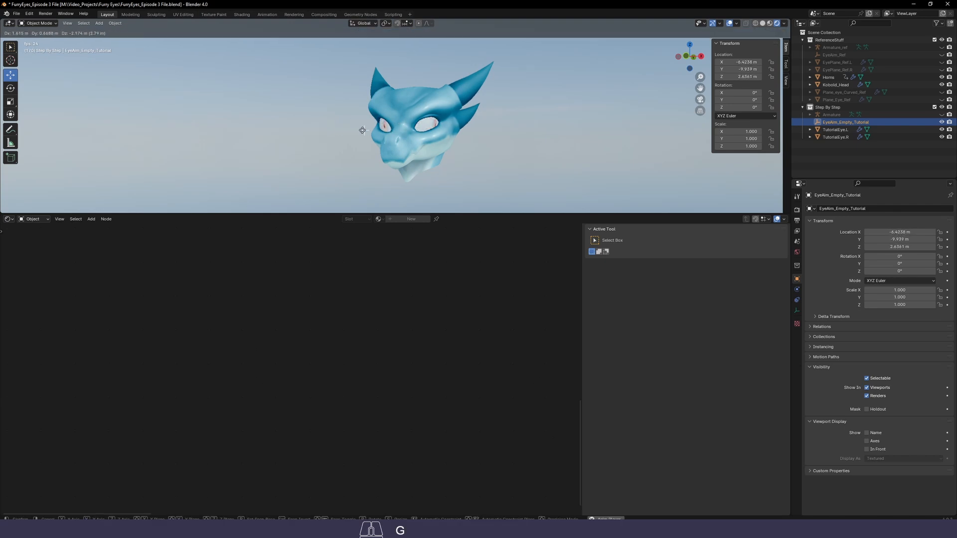
pyautogui.click(411, 131)
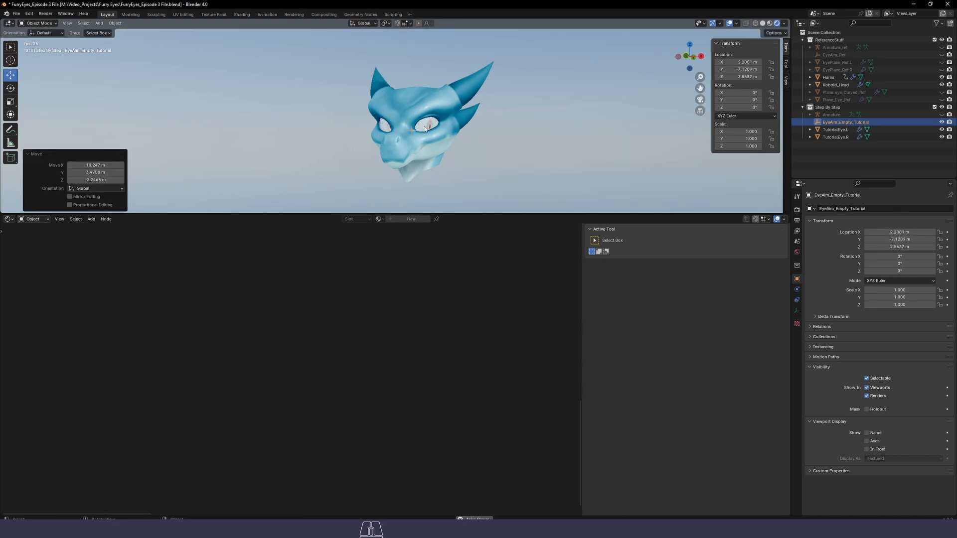
# Set the Horizontal Multiplier node in TutorialEye.L's material to -0.55
pyautogui.click(424, 129)
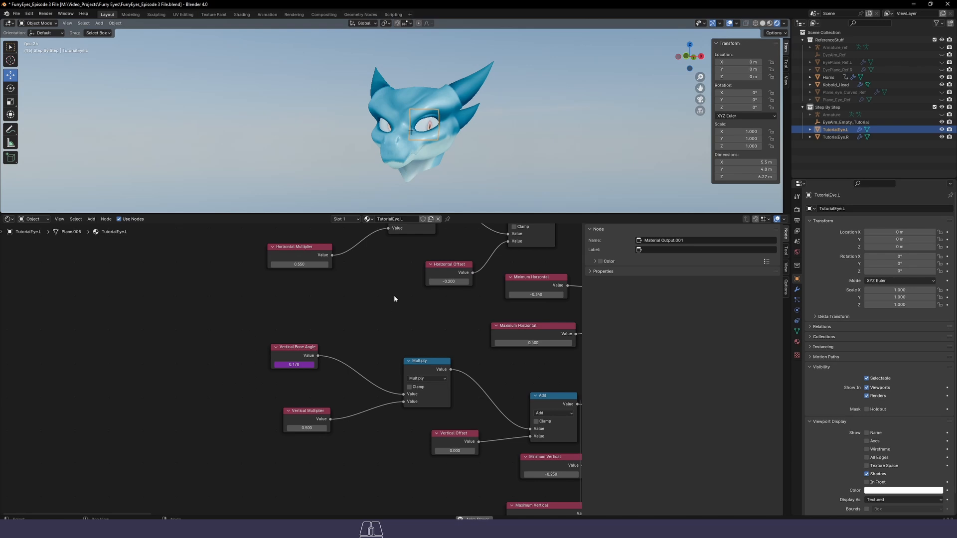
pyautogui.moveTo(394, 295); pyautogui.dragTo(354, 373, button='middle')
pyautogui.click(257, 342)
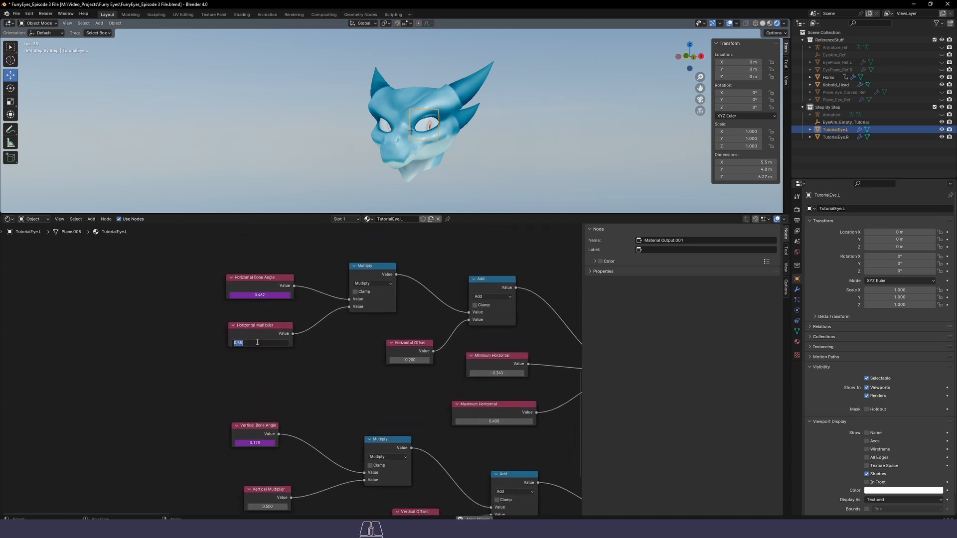
pyautogui.hotkey('ctrl', 'Left')
pyautogui.press('Return')
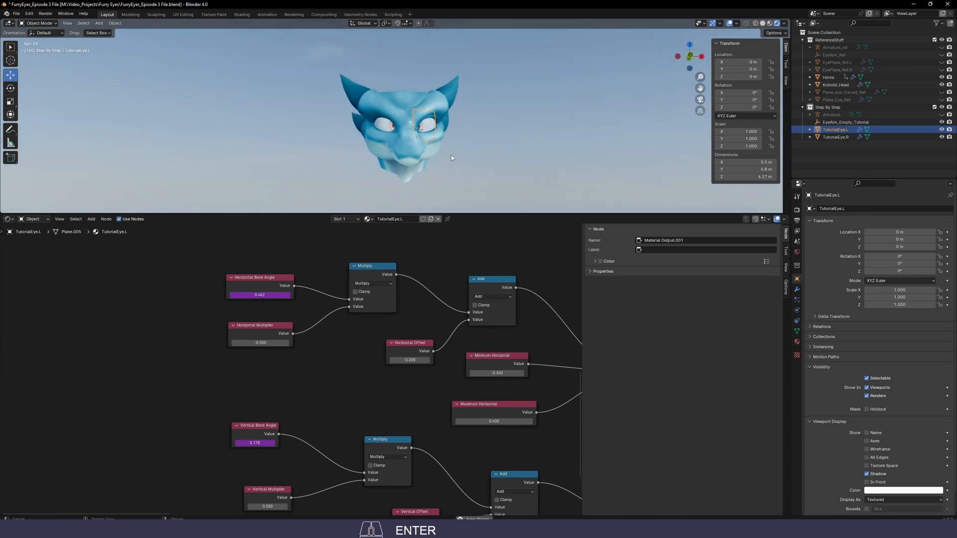
# Test both eyes by moving EyeAim_Empty_Tutorial around the face, leaving it at about X -4.9 m, Y -32 m, Z -2.9 m
pyautogui.click(428, 147)
pyautogui.press('g')
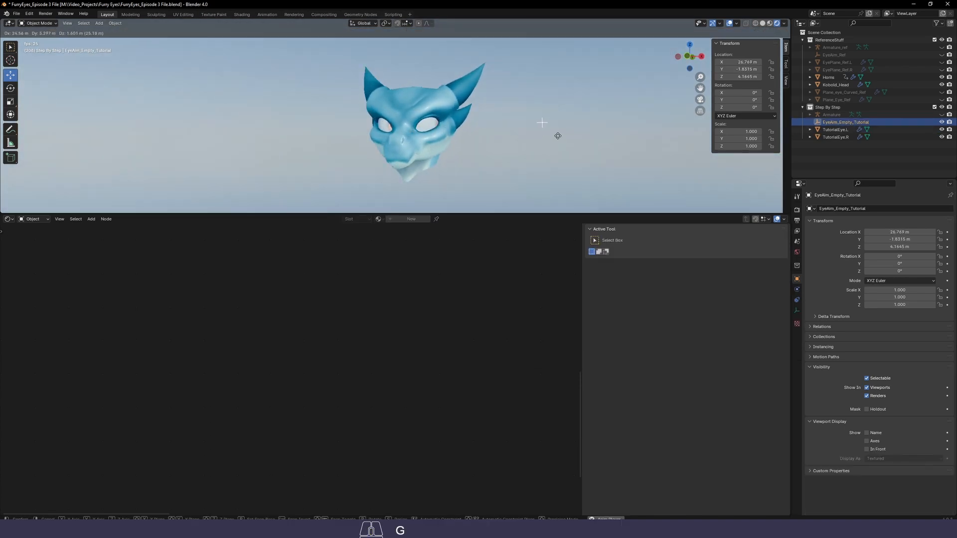
pyautogui.click(369, 141)
pyautogui.moveTo(369, 140); pyautogui.dragTo(368, 105, button='middle')
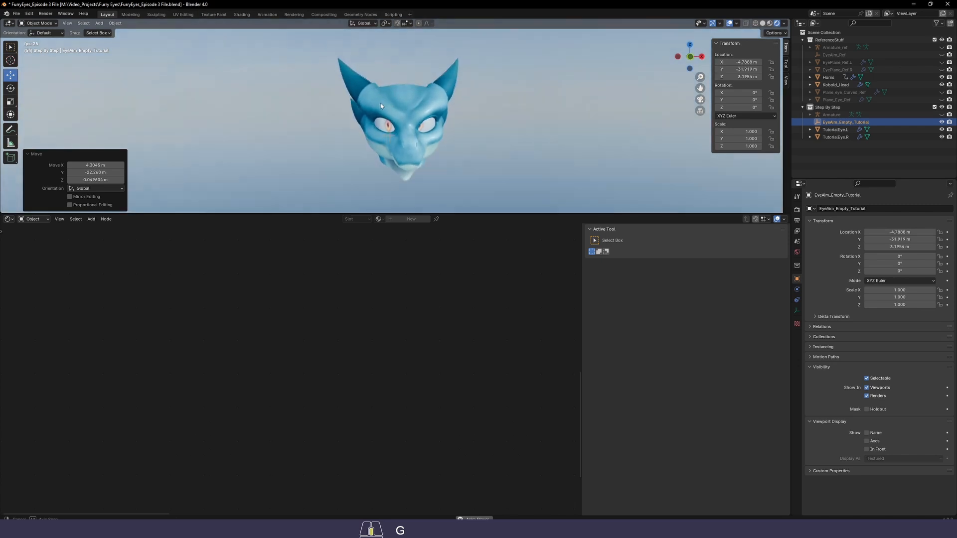
pyautogui.press('g')
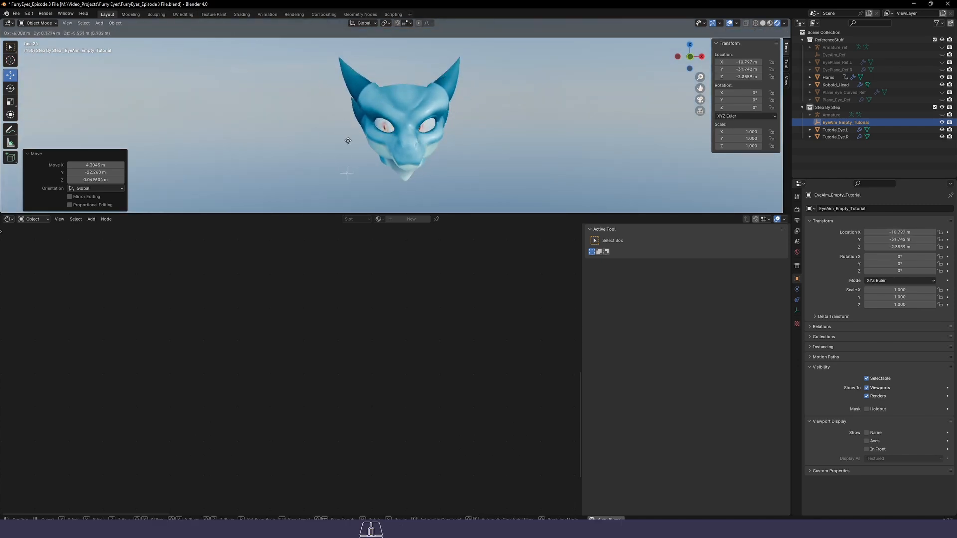
pyautogui.click(367, 160)
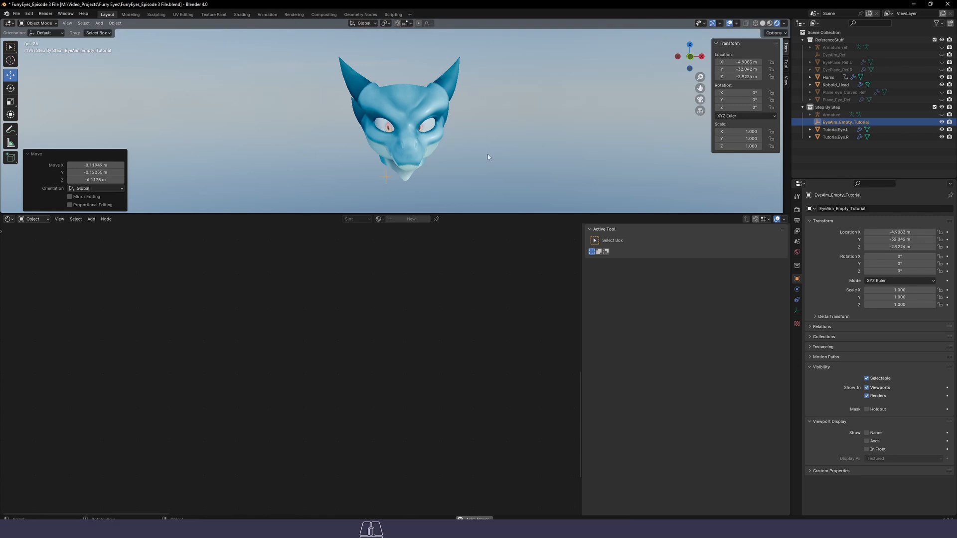
pyautogui.moveTo(488, 154); pyautogui.dragTo(473, 142, button='middle')
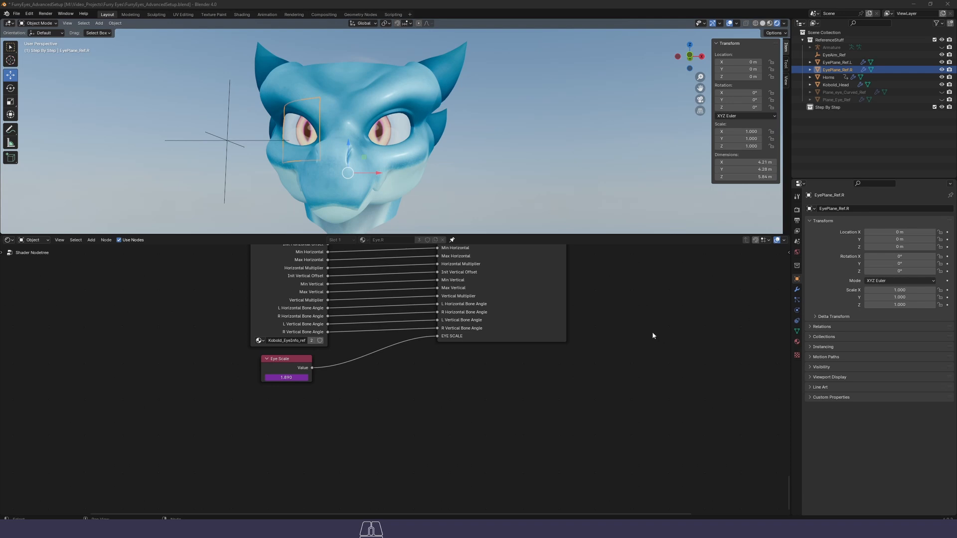
# Try scaling the EyeAim_Ref empty up and down in the FurryEyes_AdvancedSetup file to test the pupil size, and undo the resizing
pyautogui.moveTo(522, 152); pyautogui.dragTo(508, 161, button='middle')
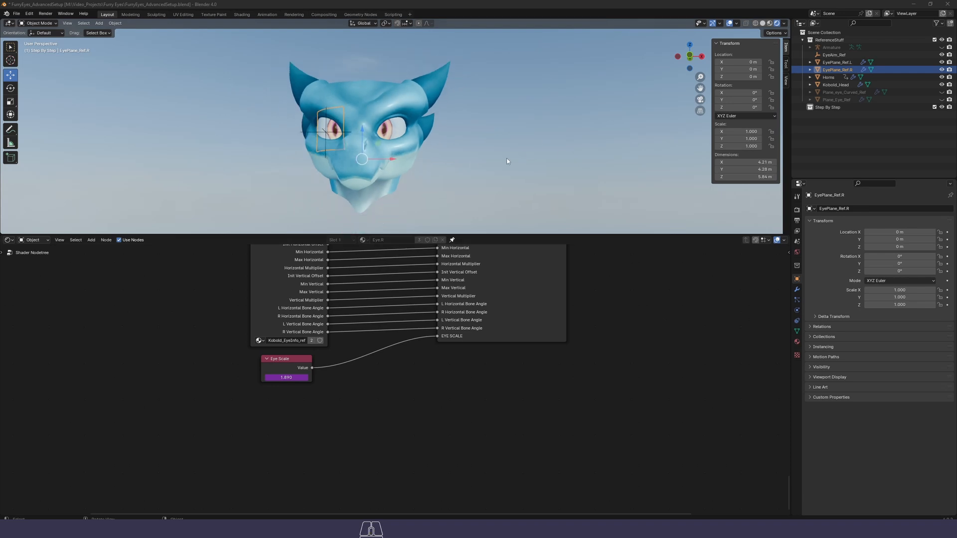
pyautogui.click(330, 136)
pyautogui.moveTo(568, 146)
pyautogui.mouseDown(button='middle')
pyautogui.moveTo(543, 152)
pyautogui.moveTo(552, 147)
pyautogui.mouseUp(button='middle')
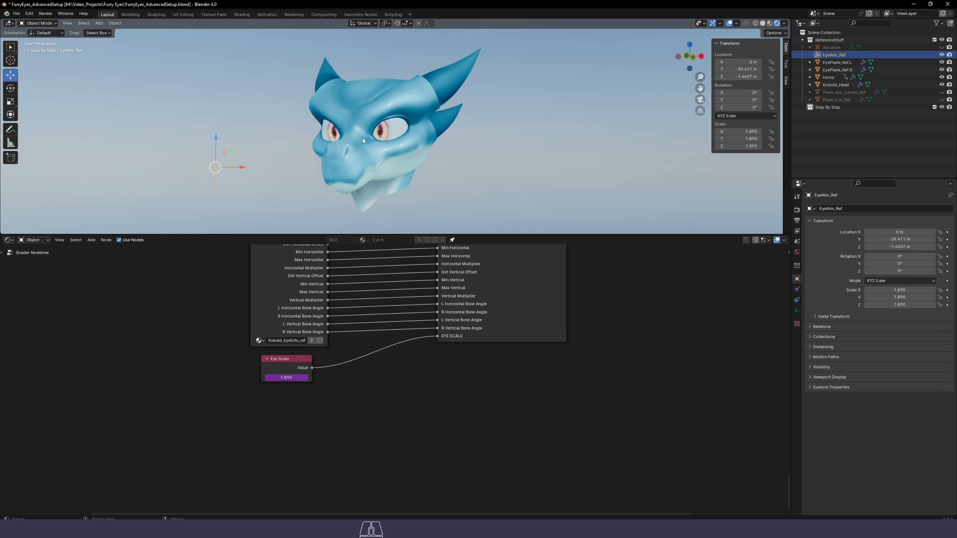
pyautogui.moveTo(481, 139); pyautogui.dragTo(495, 143, button='middle')
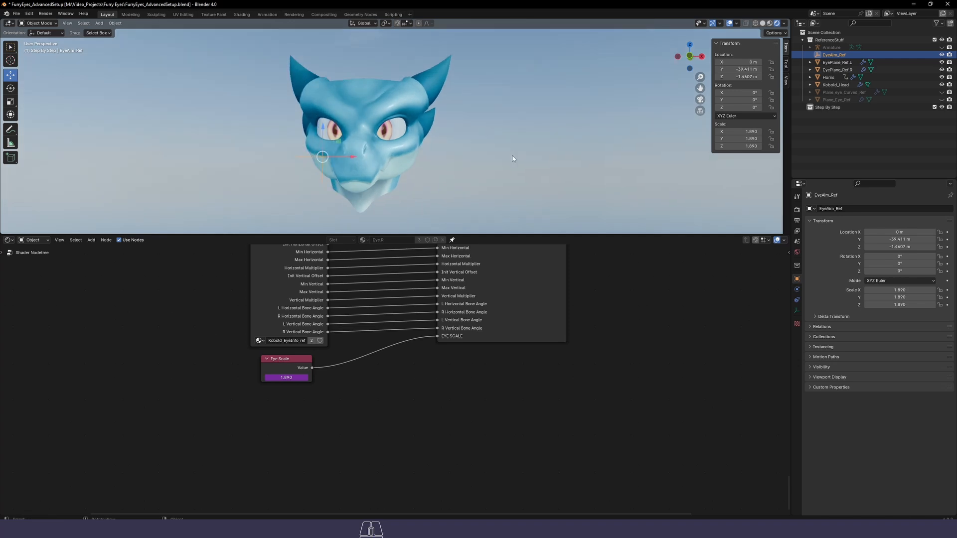
pyautogui.press('s')
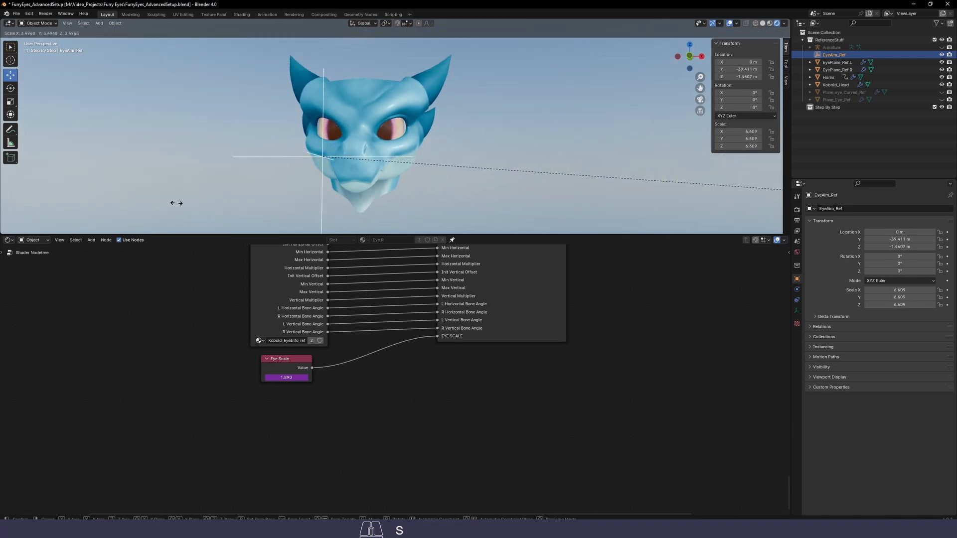
pyautogui.click(340, 171)
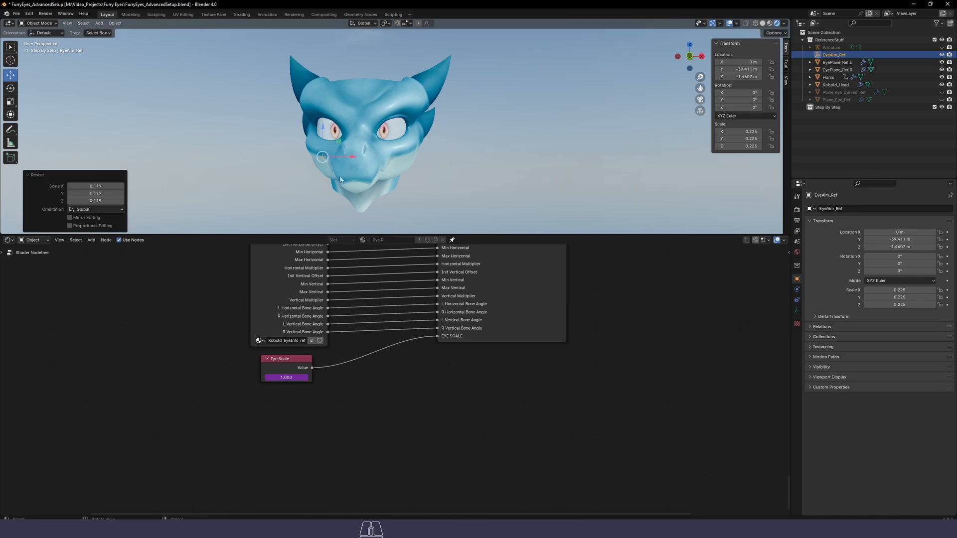
pyautogui.moveTo(377, 178)
pyautogui.mouseDown(button='middle')
pyautogui.moveTo(420, 179)
pyautogui.moveTo(374, 175)
pyautogui.mouseUp(button='middle')
pyautogui.press('s')
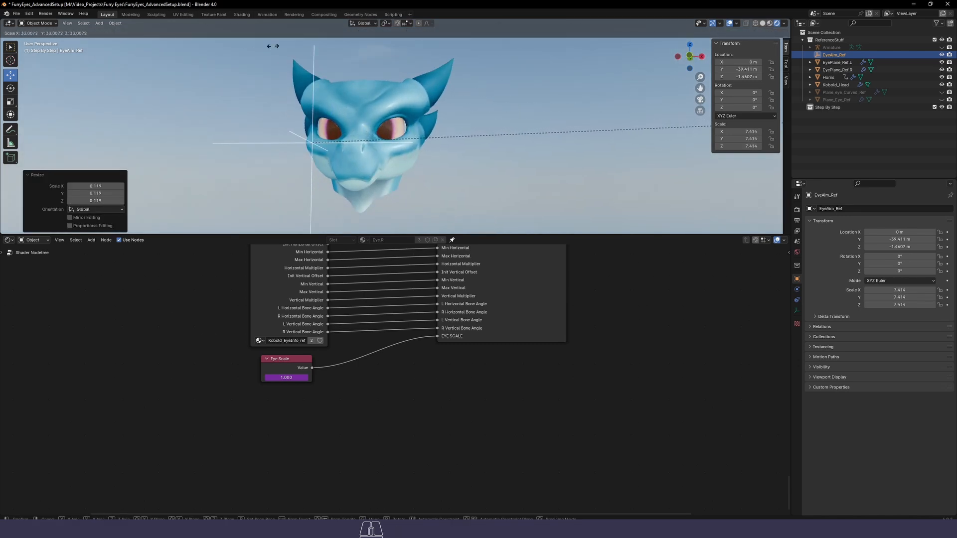
pyautogui.rightClick(318, 103)
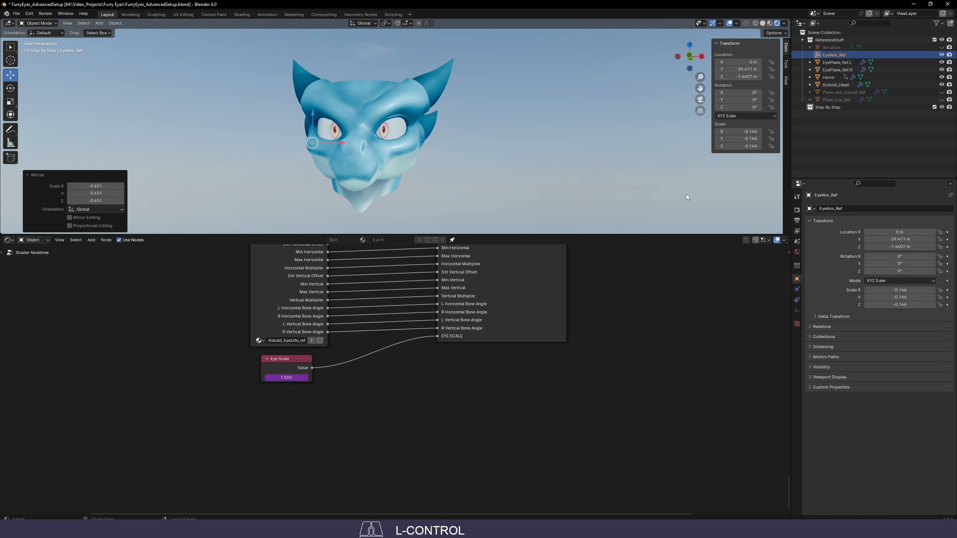
pyautogui.hotkey('ctrl', 'z')
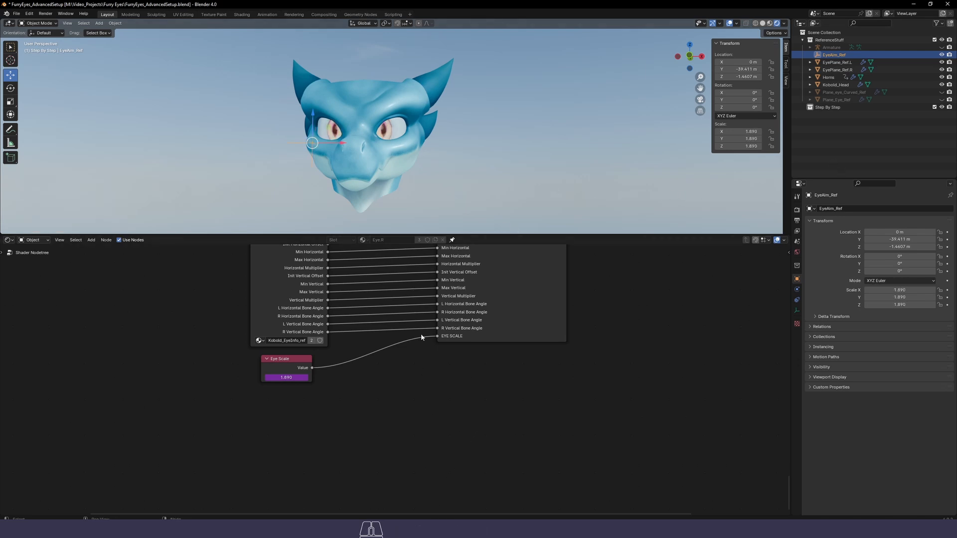
# Change the expression of the Eye Scale value's driver to var
pyautogui.moveTo(417, 415); pyautogui.dragTo(427, 475, button='middle')
pyautogui.scroll(-1, 427, 389)
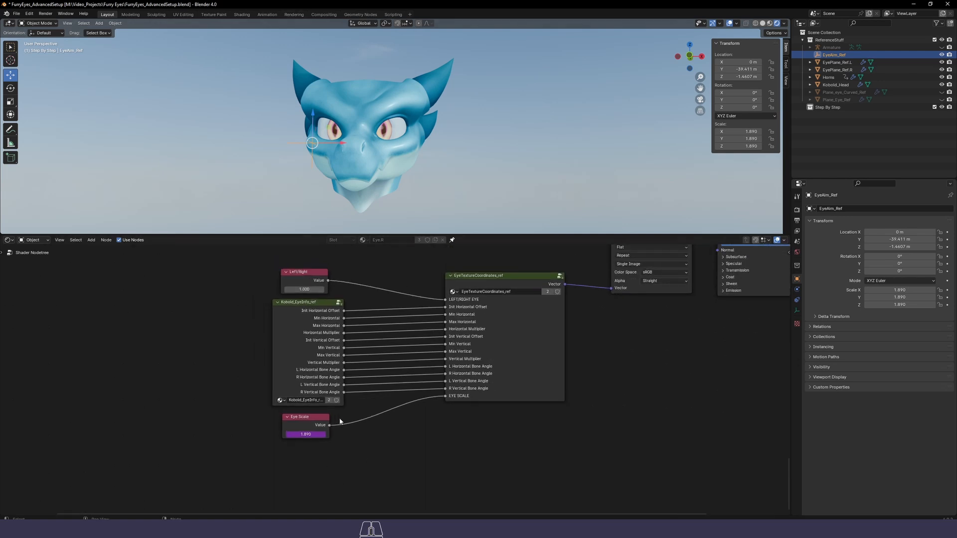
pyautogui.rightClick(308, 435)
pyautogui.click(322, 459)
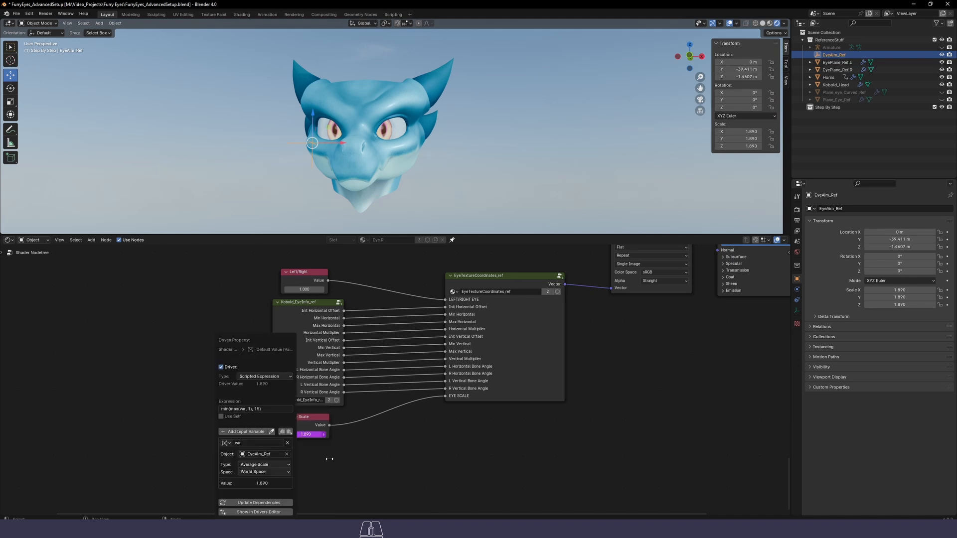
pyautogui.rightClick(308, 434)
pyautogui.click(321, 459)
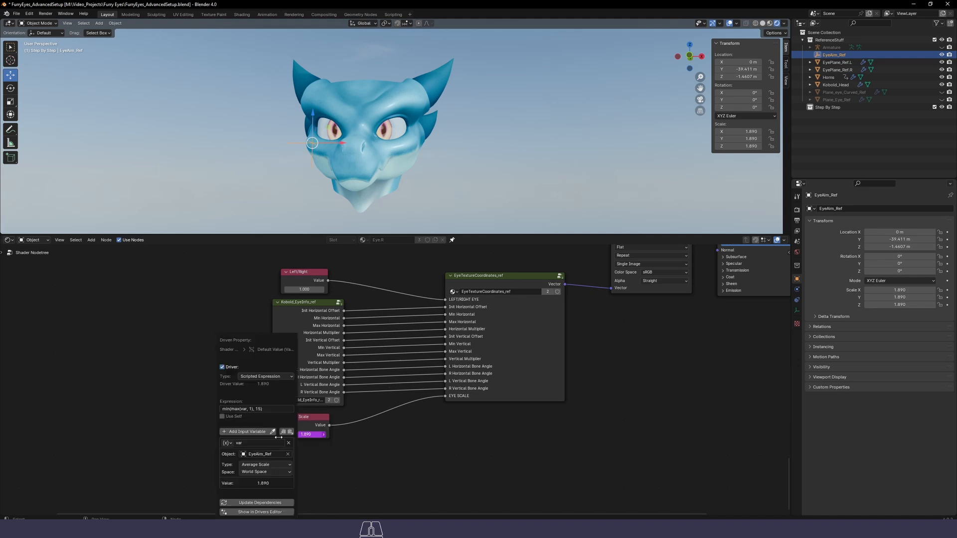
pyautogui.click(252, 409)
pyautogui.hotkey('ctrl', 'x')
pyautogui.write('var')
pyautogui.press('Return')
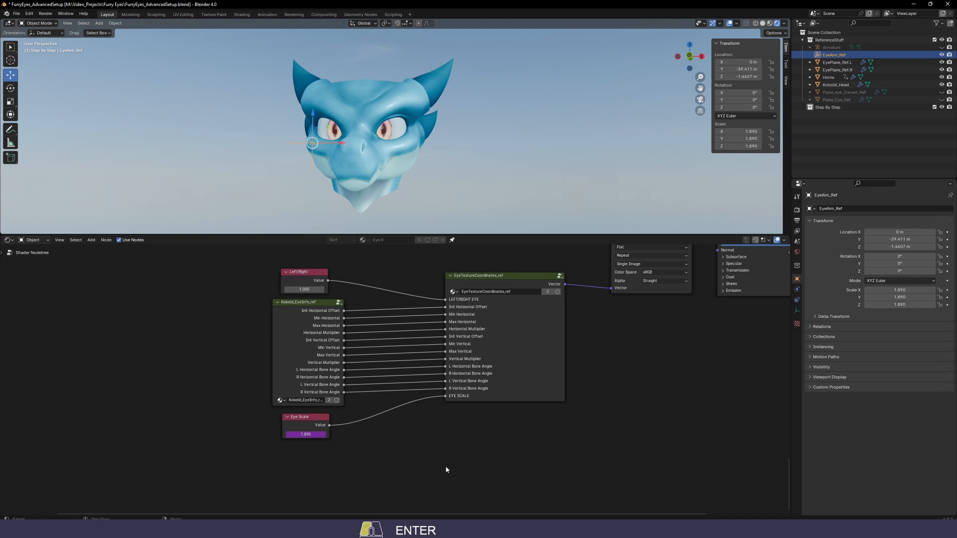
# Delete the driver from the Eye Scale value and set the value to 2
pyautogui.rightClick(313, 434)
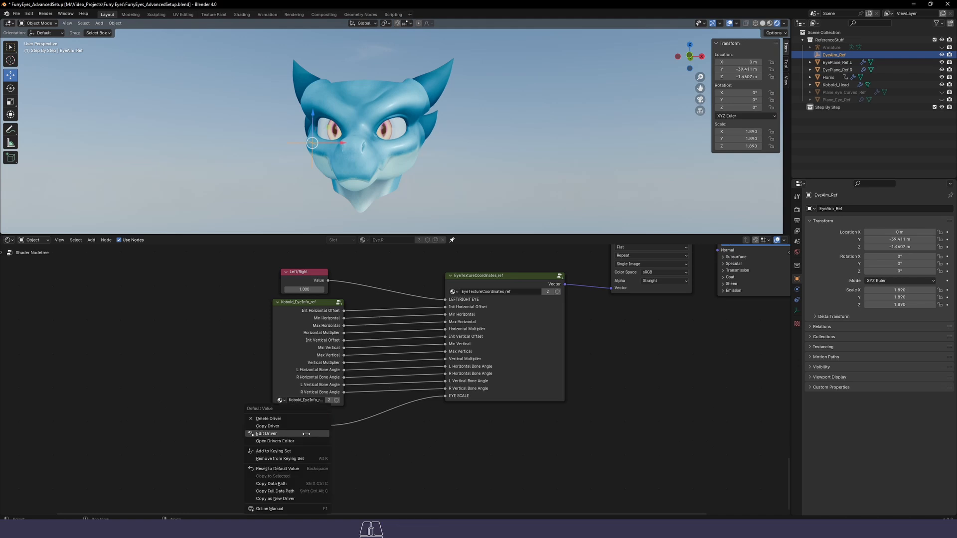
pyautogui.rightClick(306, 434)
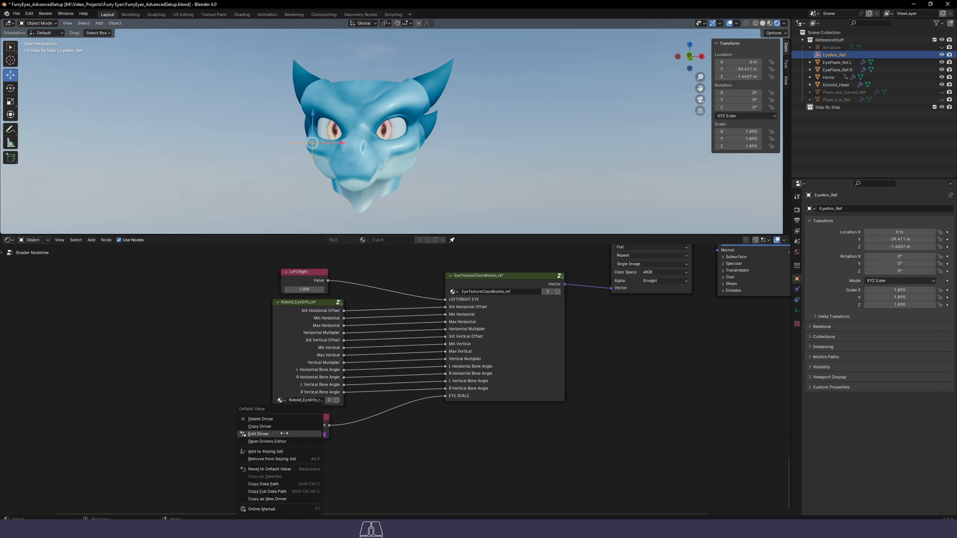
pyautogui.click(260, 420)
pyautogui.moveTo(307, 433); pyautogui.dragTo(331, 433)
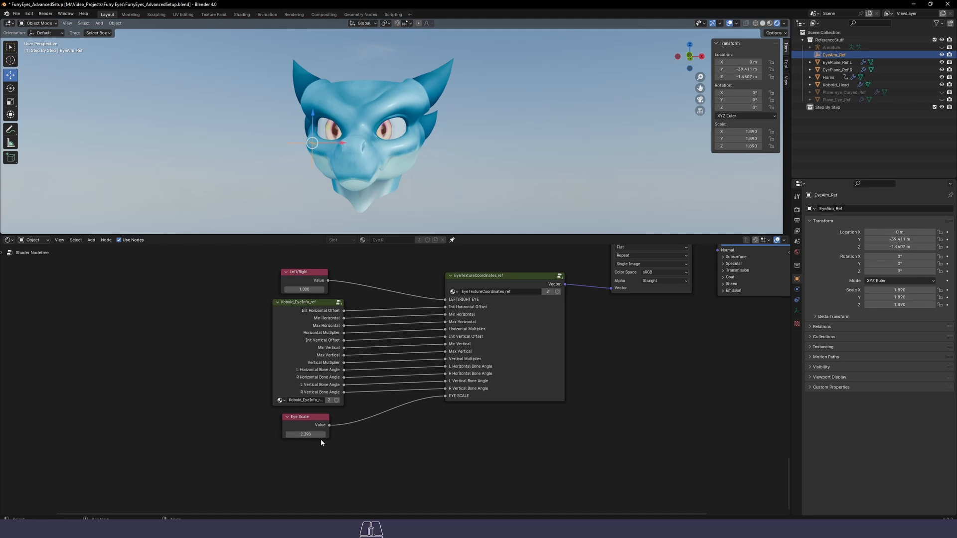
pyautogui.click(305, 434)
pyautogui.write('2')
pyautogui.press('Return')
# Add a driver to the Eye Scale value and pick EyeAim_Ref as the object its variable reads
pyautogui.rightClick(308, 435)
pyautogui.click(284, 440)
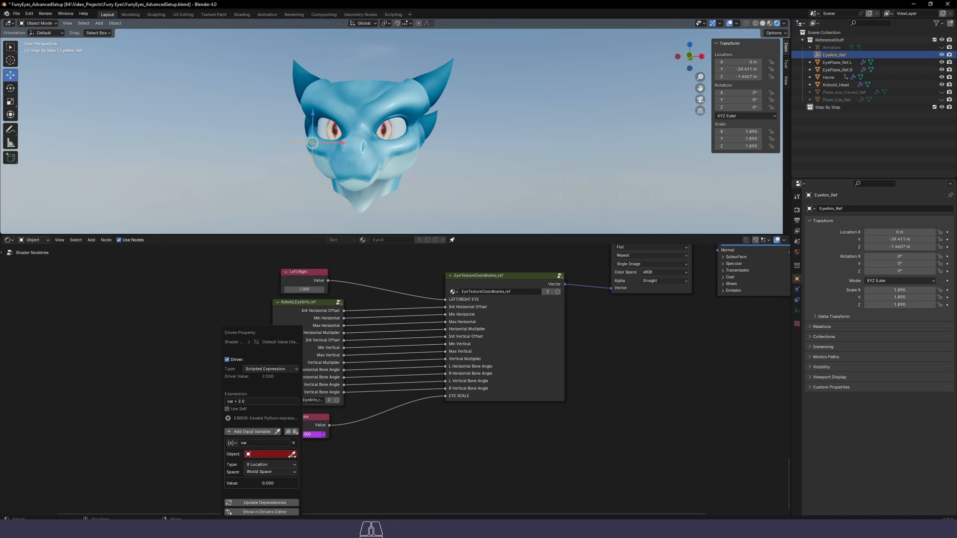
pyautogui.click(292, 454)
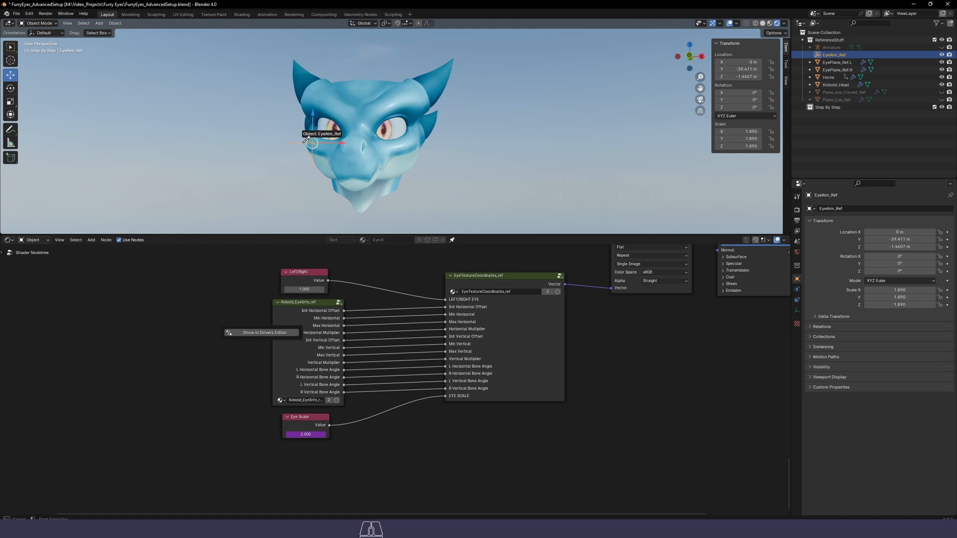
pyautogui.click(306, 142)
# Edit the Eye Scale driver so its variable reads Average Scale and its expression is var
pyautogui.rightClick(306, 434)
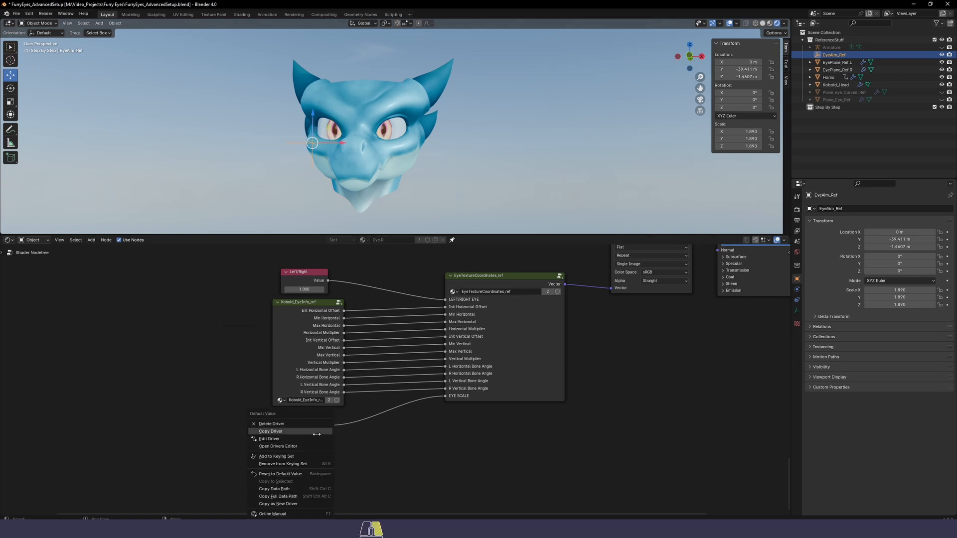
pyautogui.click(279, 438)
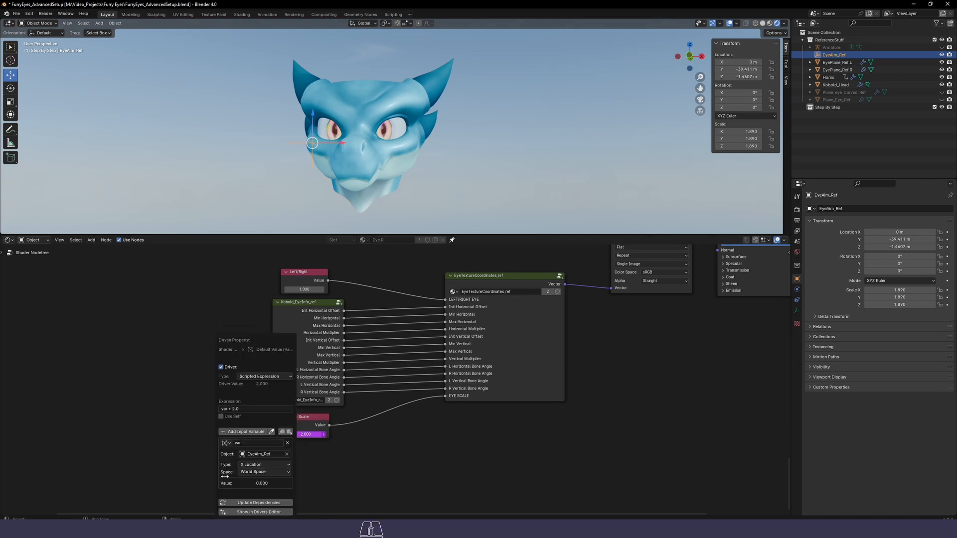
pyautogui.click(252, 465)
pyautogui.click(253, 456)
pyautogui.click(242, 442)
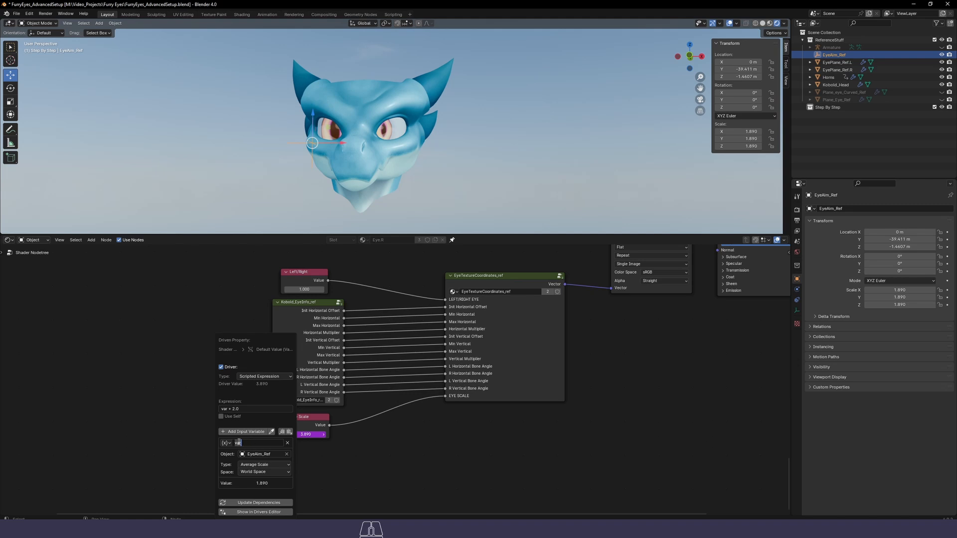
pyautogui.click(249, 410)
pyautogui.click(262, 409)
pyautogui.write('var')
pyautogui.press('Return')
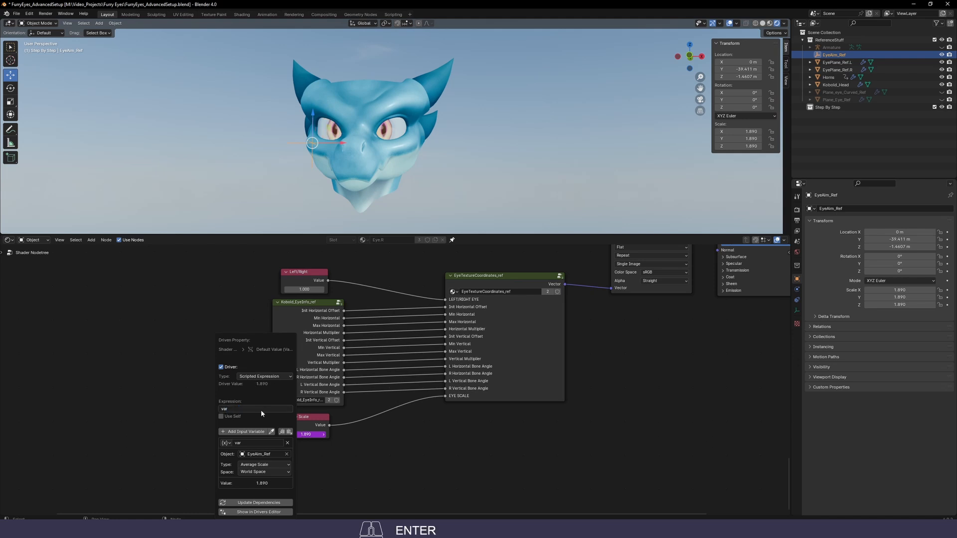
# Test the scale driver by shrinking EyeAim_Ref uniformly to about 0.447 and again to about 0.263
pyautogui.press('s')
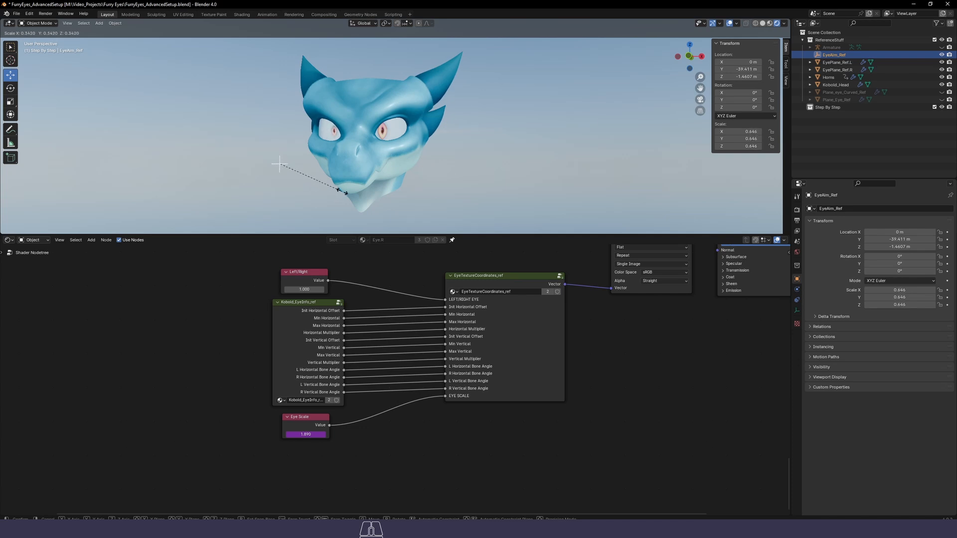
pyautogui.click(341, 152)
pyautogui.moveTo(341, 150); pyautogui.dragTo(362, 144, button='middle')
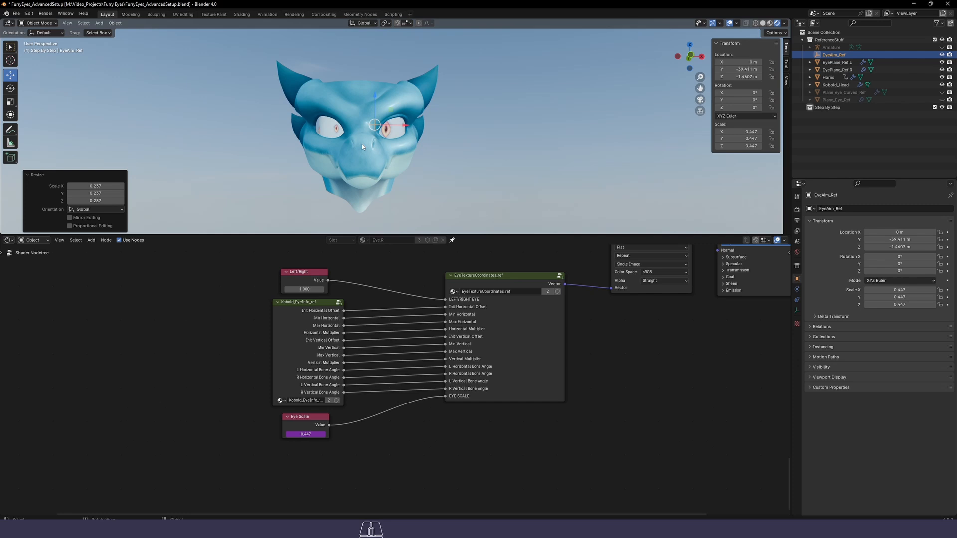
pyautogui.moveTo(362, 145); pyautogui.dragTo(401, 169, button='middle')
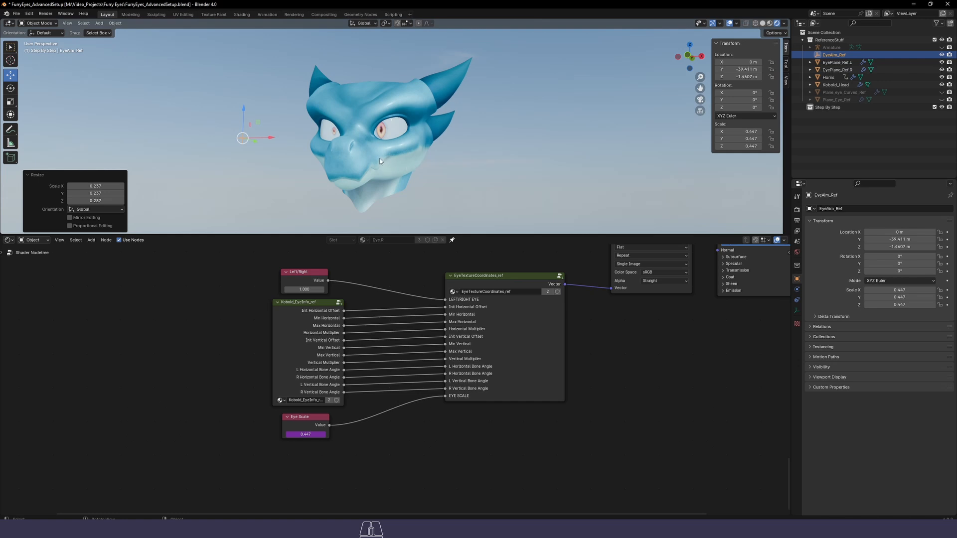
pyautogui.moveTo(346, 168); pyautogui.dragTo(477, 222, button='middle')
pyautogui.press('s')
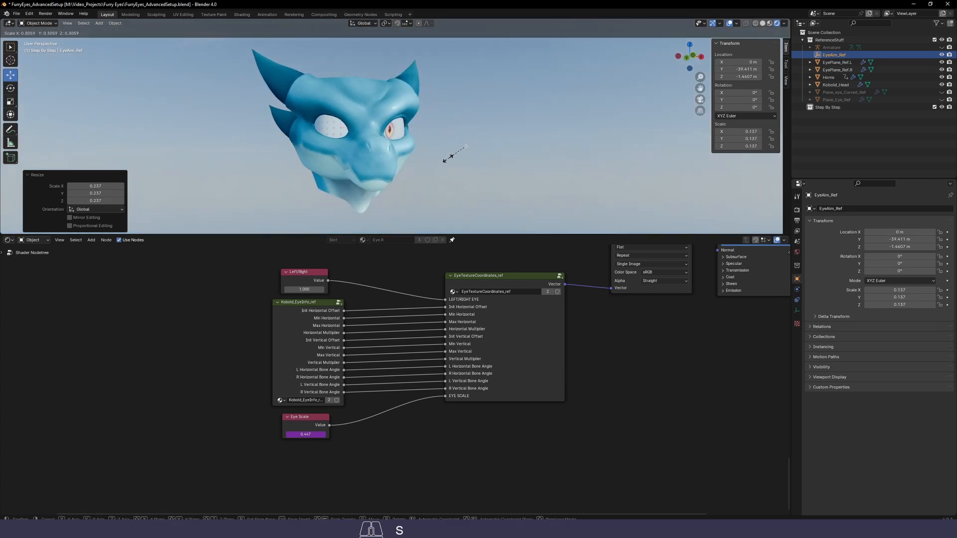
pyautogui.click(436, 175)
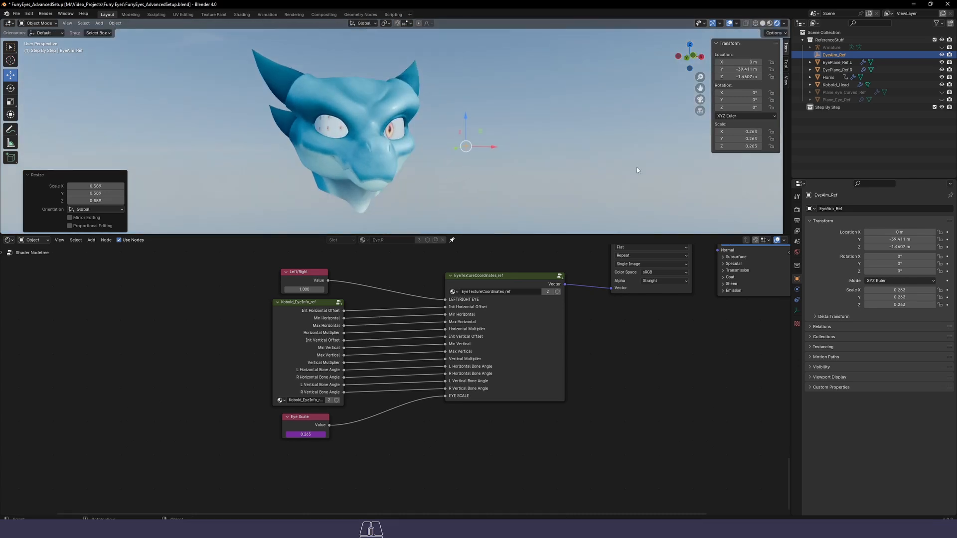
# Set EyeAim_Ref's X, Y and Z scale to 1
pyautogui.moveTo(745, 131); pyautogui.dragTo(745, 146)
pyautogui.write('1')
pyautogui.press('Return')
pyautogui.moveTo(338, 131)
pyautogui.mouseDown(button='middle')
pyautogui.moveTo(372, 131)
pyautogui.moveTo(335, 124)
pyautogui.mouseUp(button='middle')
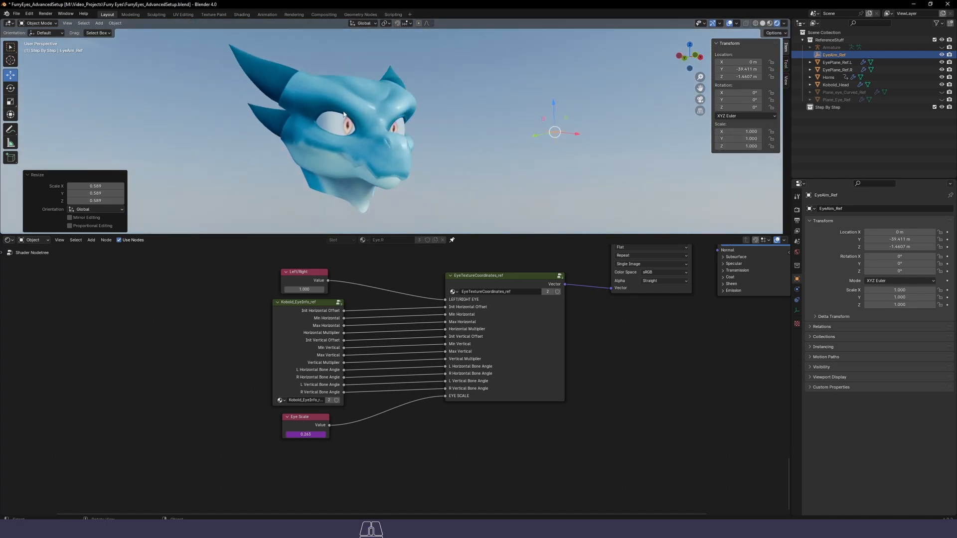
pyautogui.moveTo(426, 120); pyautogui.dragTo(479, 147, button='middle')
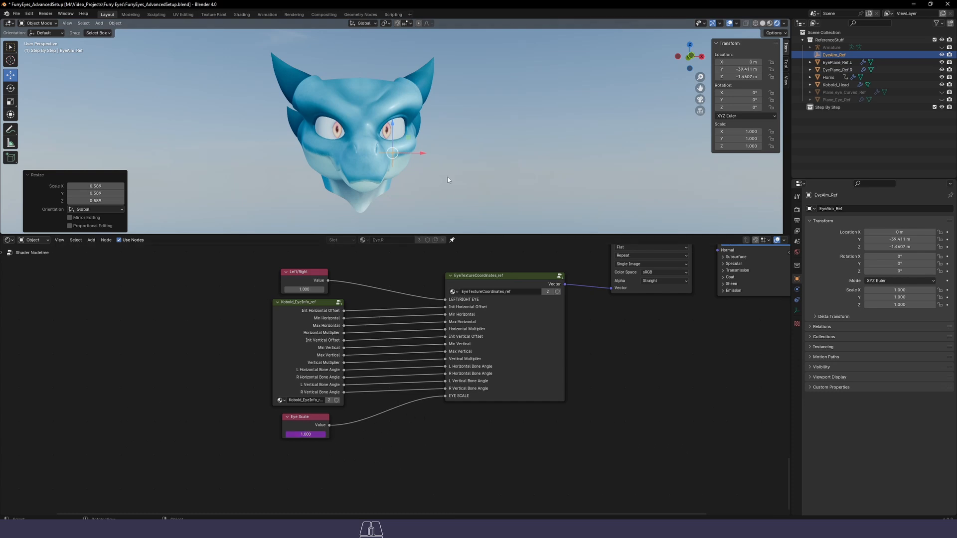
pyautogui.moveTo(645, 144); pyautogui.dragTo(548, 161, button='middle')
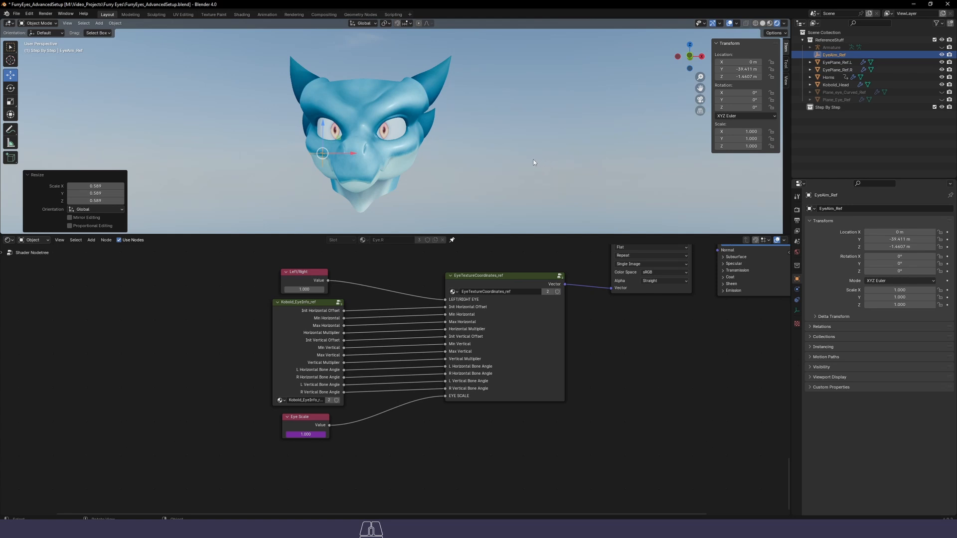
# Scale EyeAim_Ref down uniformly to about 0.476 to check both pupils' size
pyautogui.press('s')
pyautogui.click(420, 159)
pyautogui.moveTo(420, 157); pyautogui.dragTo(453, 156, button='middle')
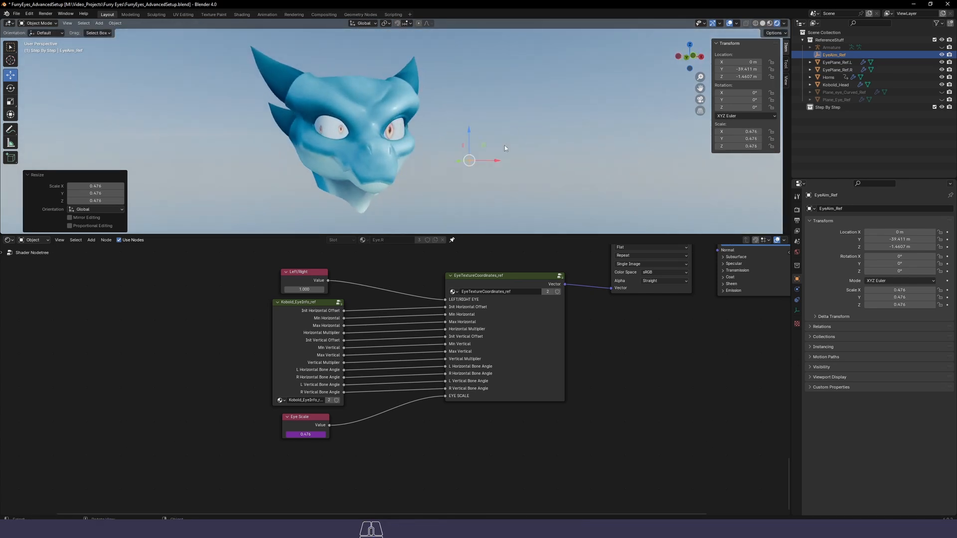
# Undo the last scaling of EyeAim_Ref and set the Eye Scale driver's expression to max(var, 1)
pyautogui.hotkey('ctrl', 'z')
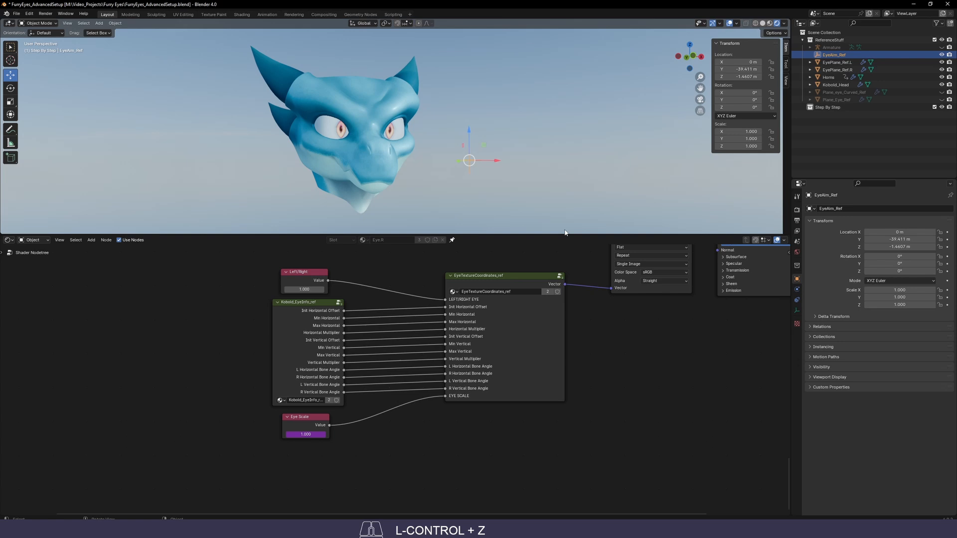
pyautogui.rightClick(323, 434)
pyautogui.click(273, 436)
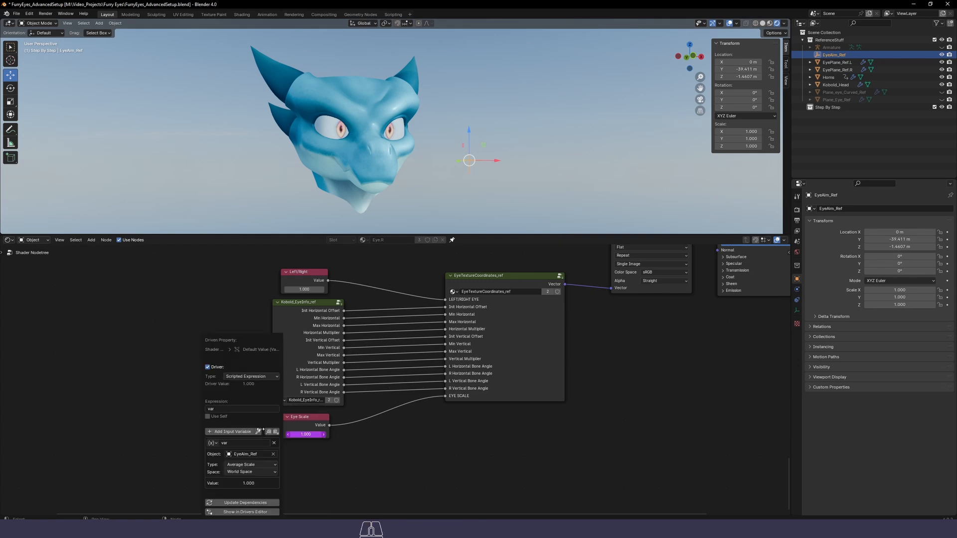
pyautogui.click(251, 410)
pyautogui.write('min(max(var, 1), 15)')
pyautogui.press('BackSpace')
pyautogui.press('BackSpace')
pyautogui.press('BackSpace')
pyautogui.press('BackSpace')
pyautogui.press('BackSpace')
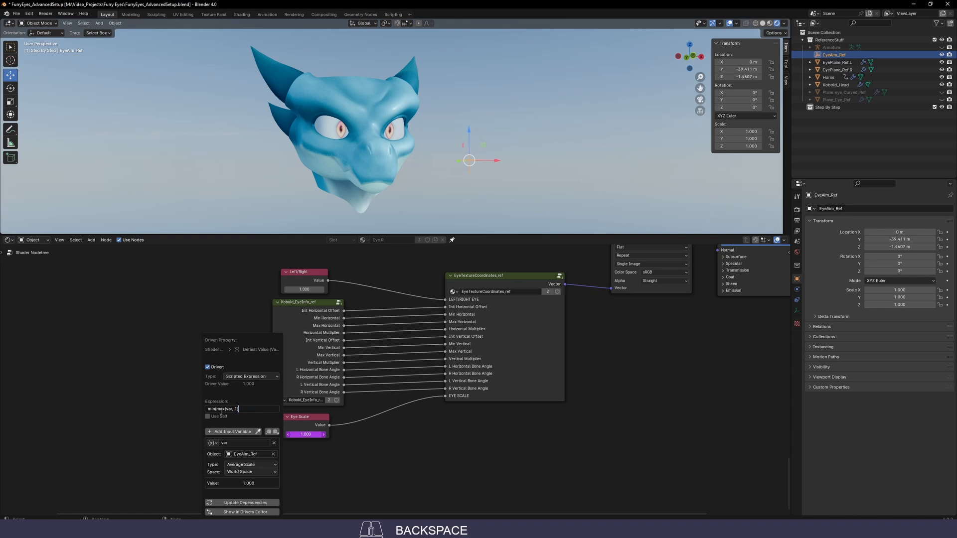
pyautogui.press('BackSpace')
pyautogui.press('BackSpace')
pyautogui.press('BackSpace')
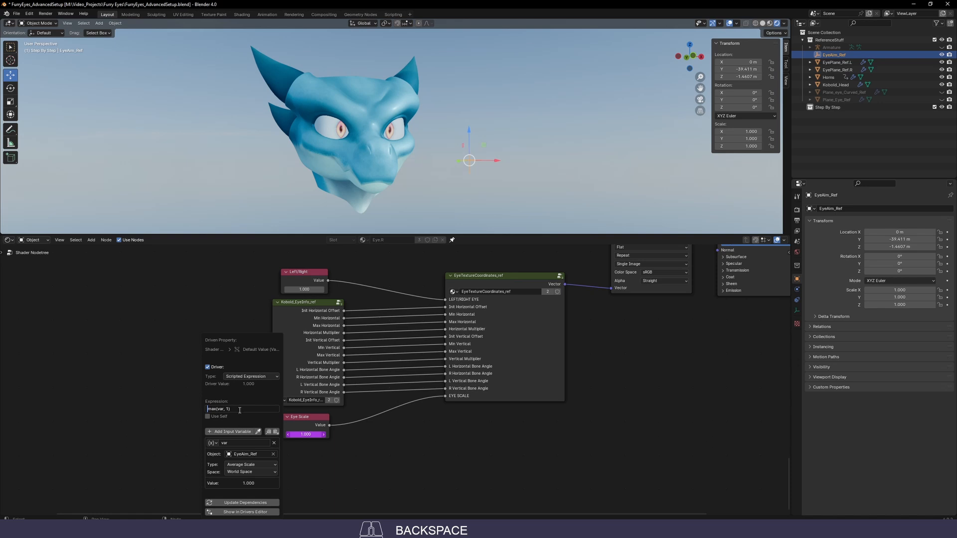
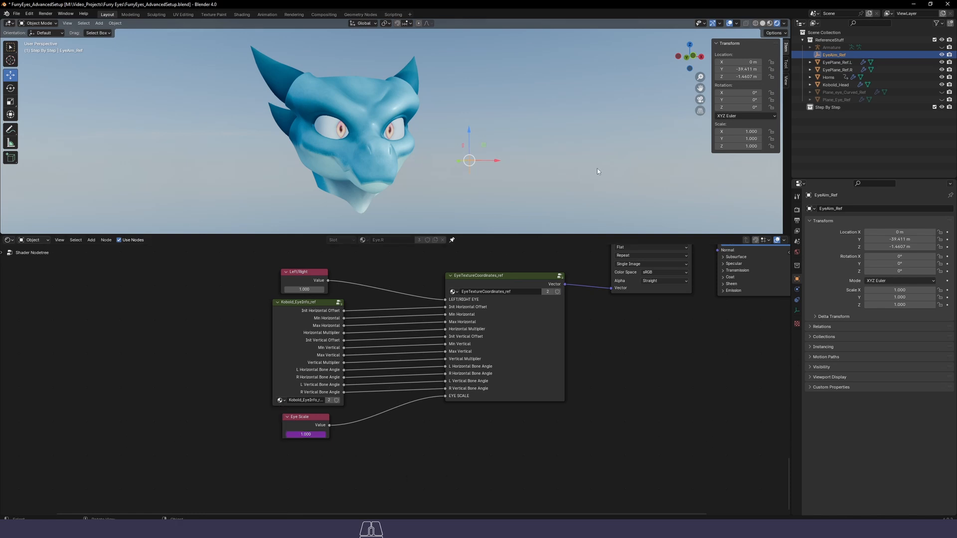
# Test the driver's lower limit by scaling EyeAim_Ref uniformly to about -0.160, and undo the scaling
pyautogui.press('s')
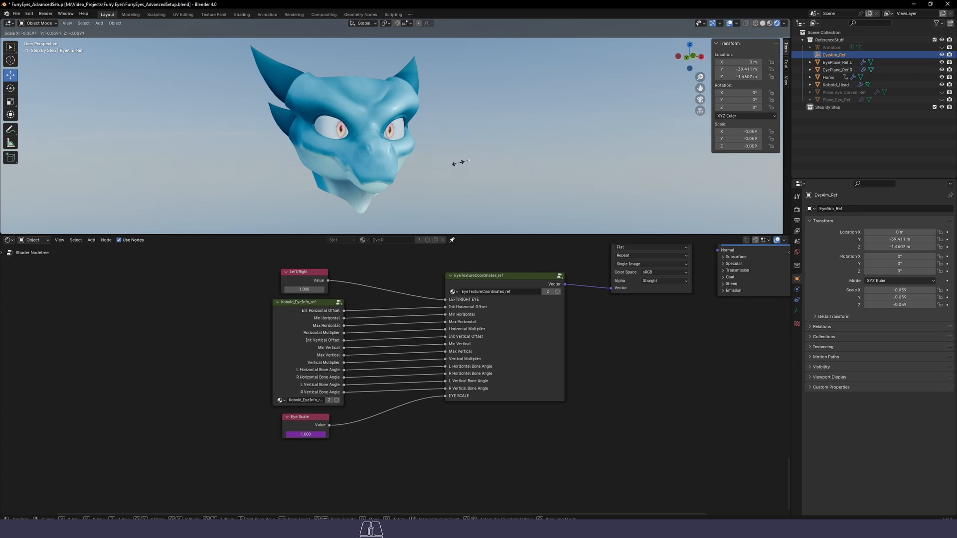
pyautogui.click(439, 163)
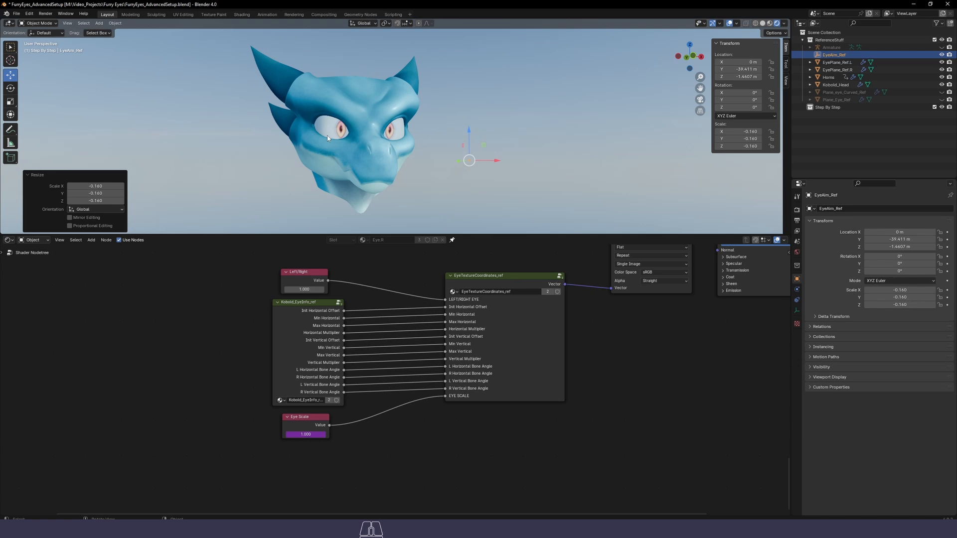
pyautogui.hotkey('ctrl', 'z')
# Change the Eye Scale driver's expression to min(max(var, 1), 15)
pyautogui.rightClick(305, 434)
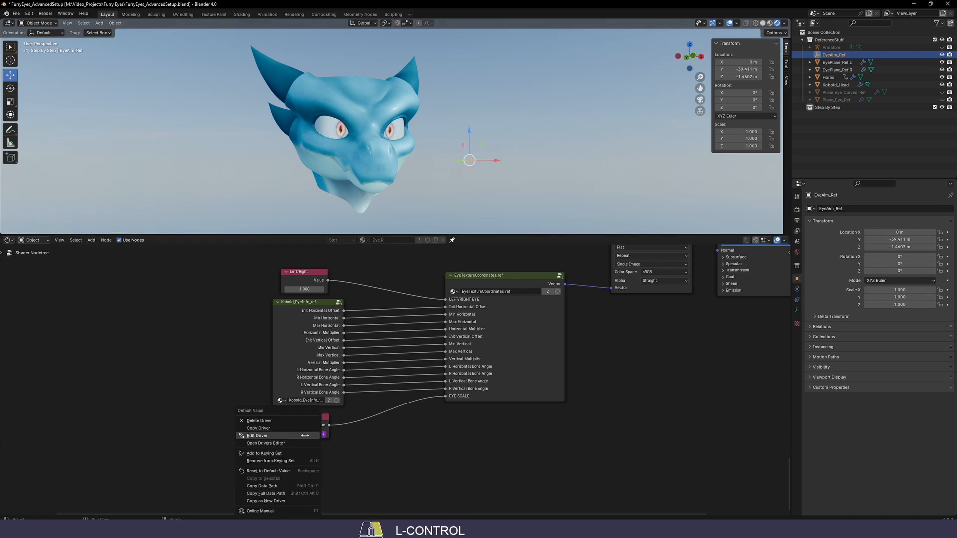
pyautogui.click(305, 435)
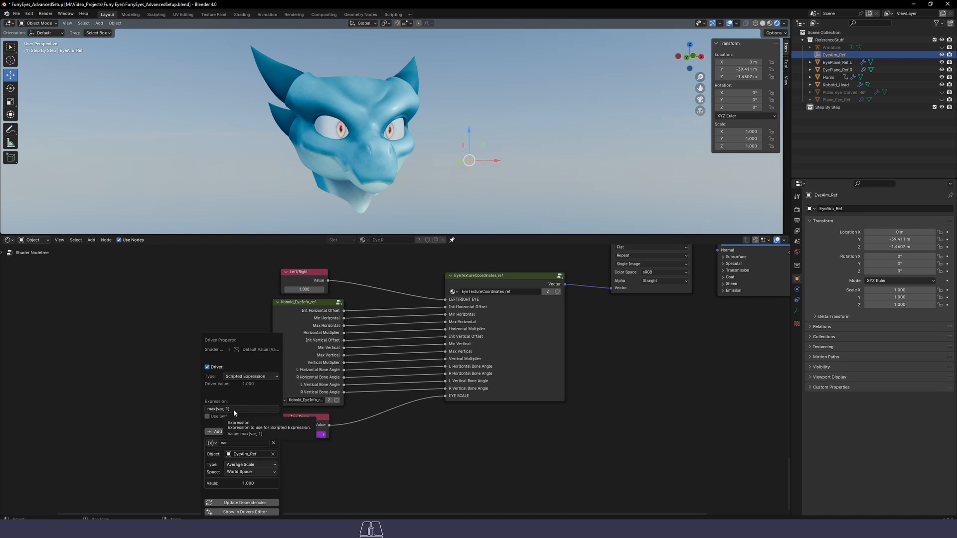
pyautogui.click(249, 410)
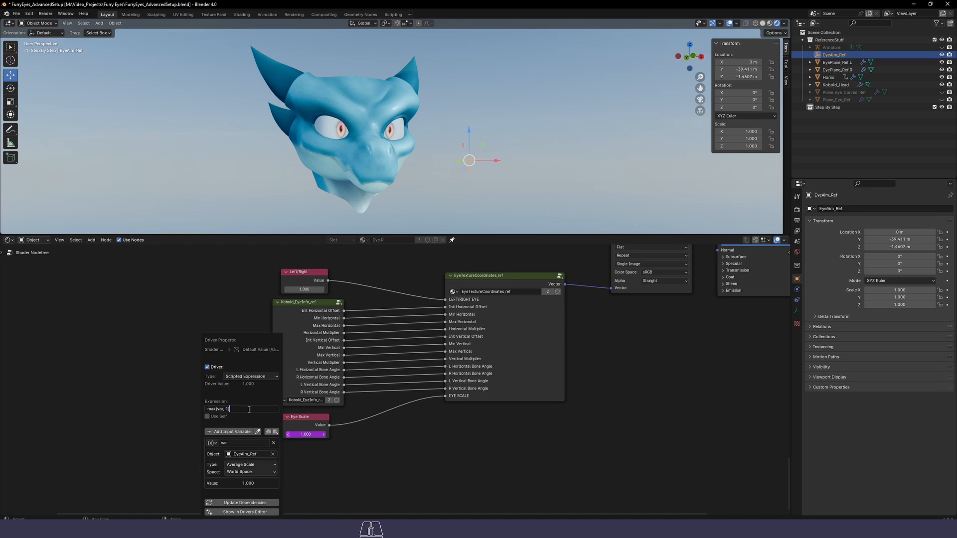
pyautogui.click(207, 409)
pyautogui.moveTo(263, 409); pyautogui.dragTo(200, 410)
pyautogui.write('min(max(var, 1), 15)')
# Test the driver's upper limit during playback by enlarging EyeAim_Ref uniformly to about 16.385, and undo the scaling tests
pyautogui.press('space')
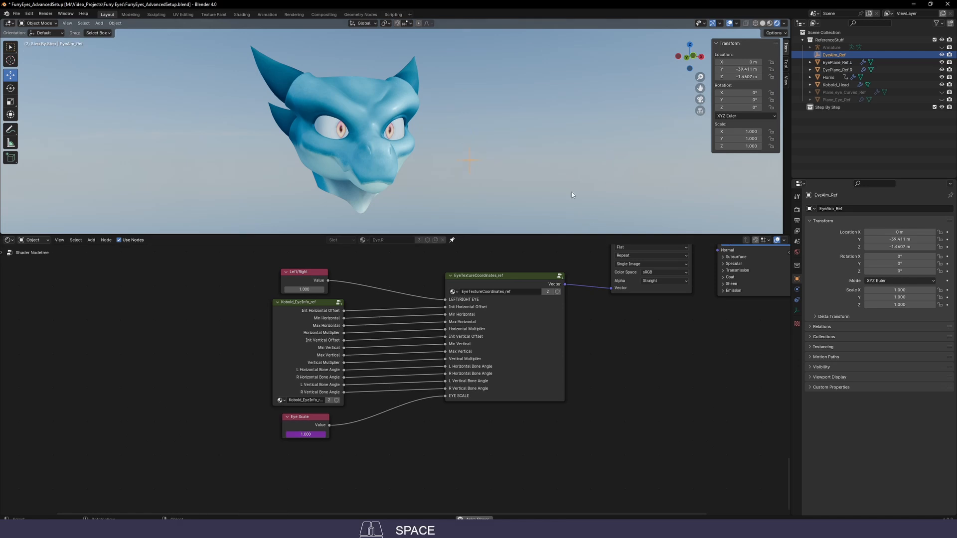
pyautogui.click(560, 175)
pyautogui.click(480, 161)
pyautogui.press('s')
pyautogui.click(534, 73)
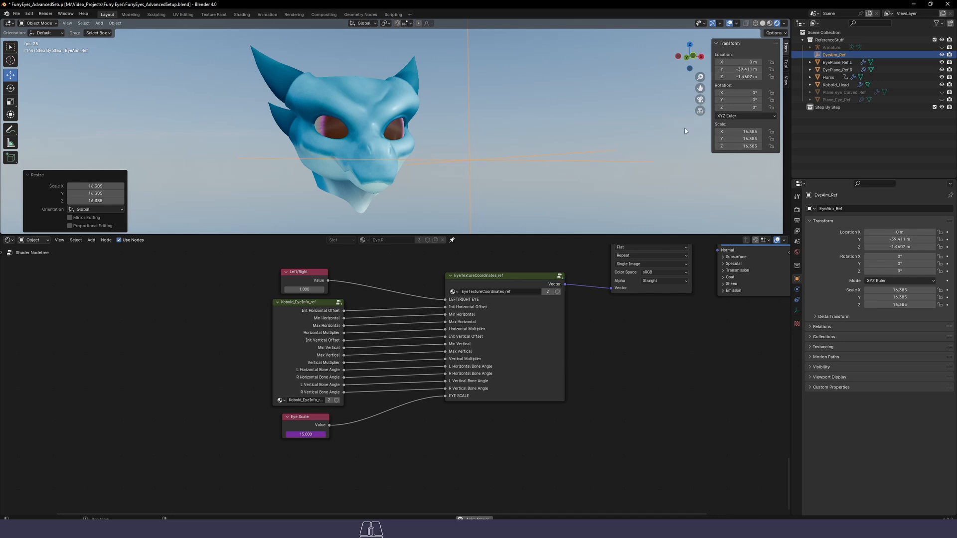
pyautogui.press('s')
pyautogui.click(515, 169)
pyautogui.hotkey('ctrl', 'z')
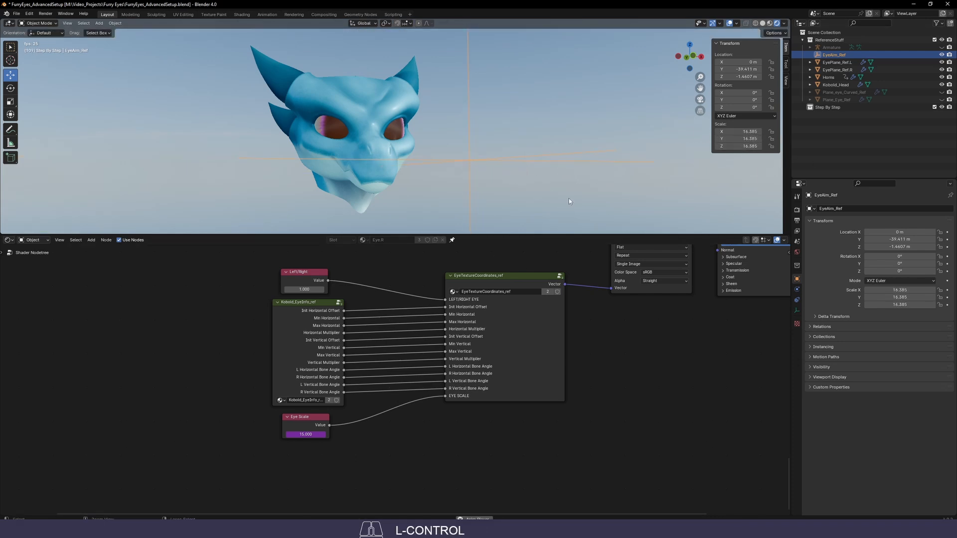
pyautogui.hotkey('ctrl', 'z')
# Check the lower limit again by scaling EyeAim_Ref uniformly to about -1.387, and undo the scaling
pyautogui.press('s')
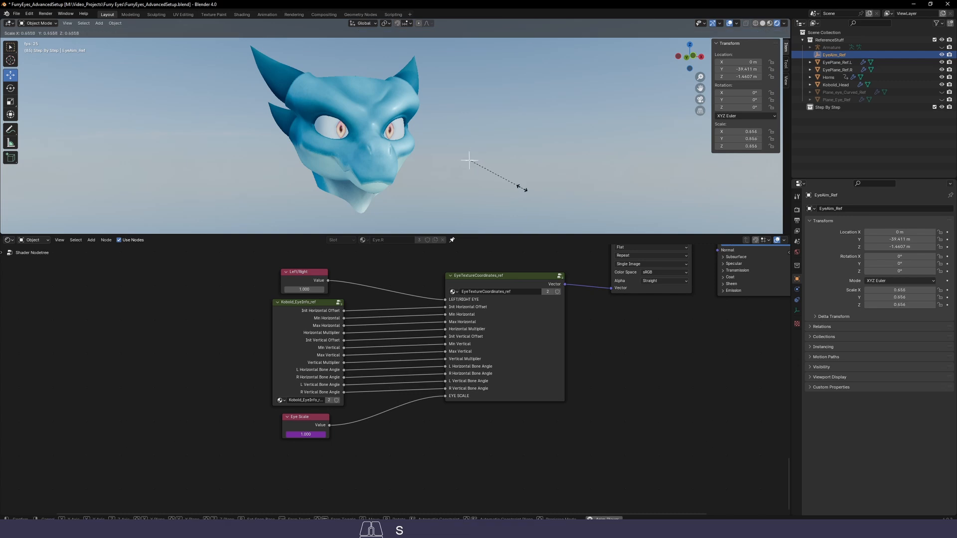
pyautogui.click(404, 127)
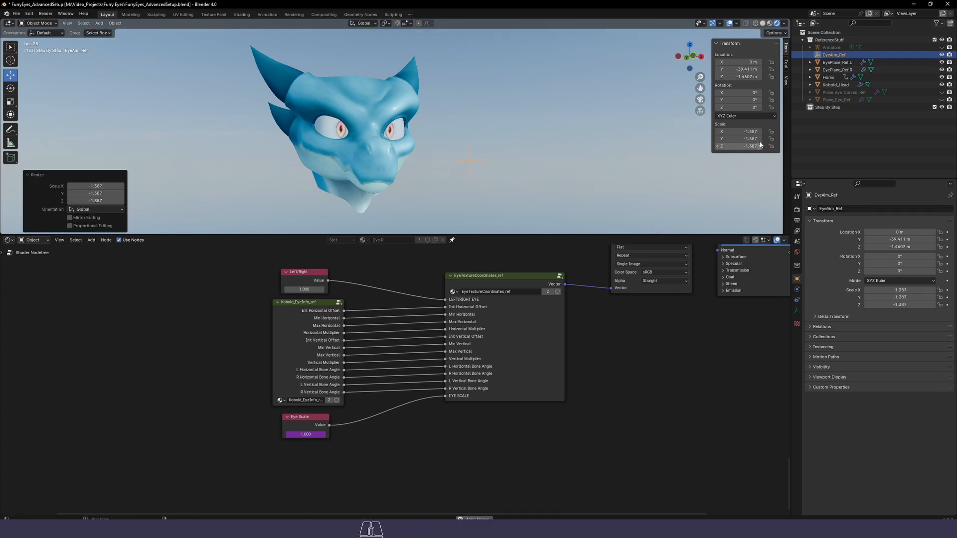
pyautogui.hotkey('ctrl', 'z')
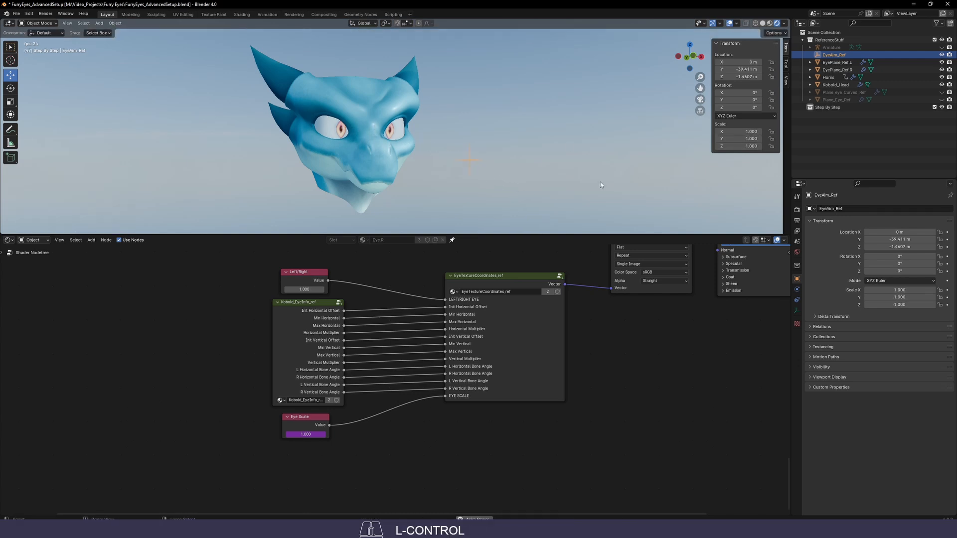
# Move EyeAim_Ref around freely in front of the head to check how both eyes follow it
pyautogui.press('g')
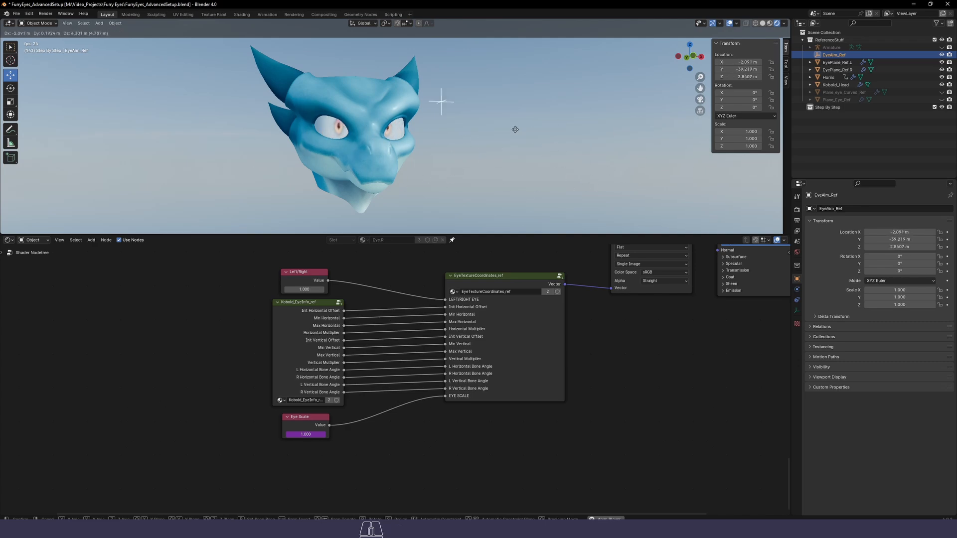
pyautogui.click(543, 167)
pyautogui.moveTo(593, 196); pyautogui.dragTo(576, 192, button='middle')
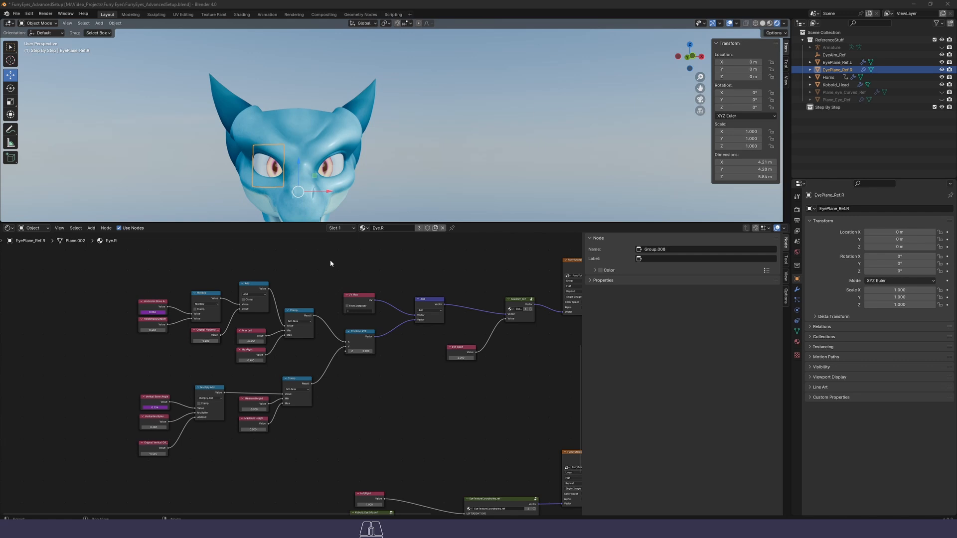
# Split the shader editor into two side-by-side editors and hide the sidebar in the new one
pyautogui.scroll(-2, 381, 402)
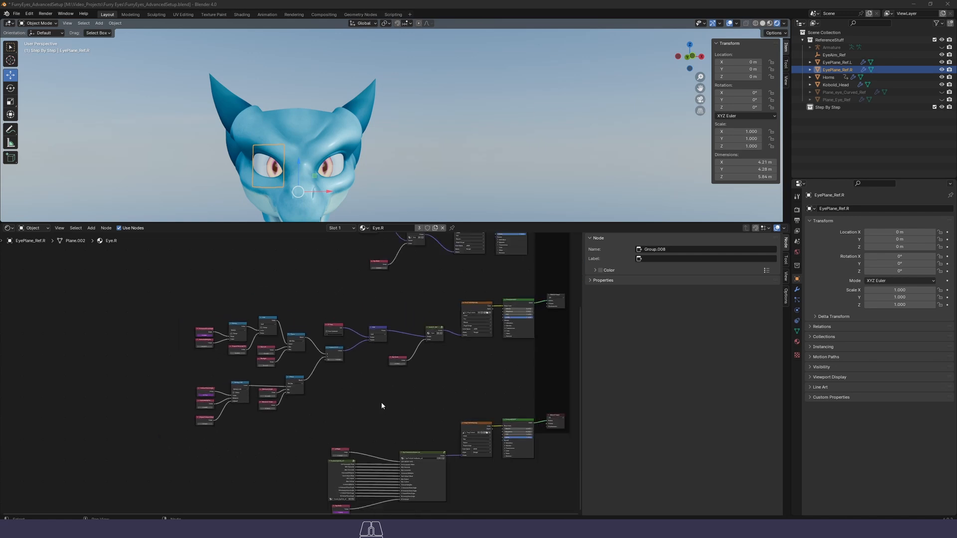
pyautogui.scroll(4, 262, 375)
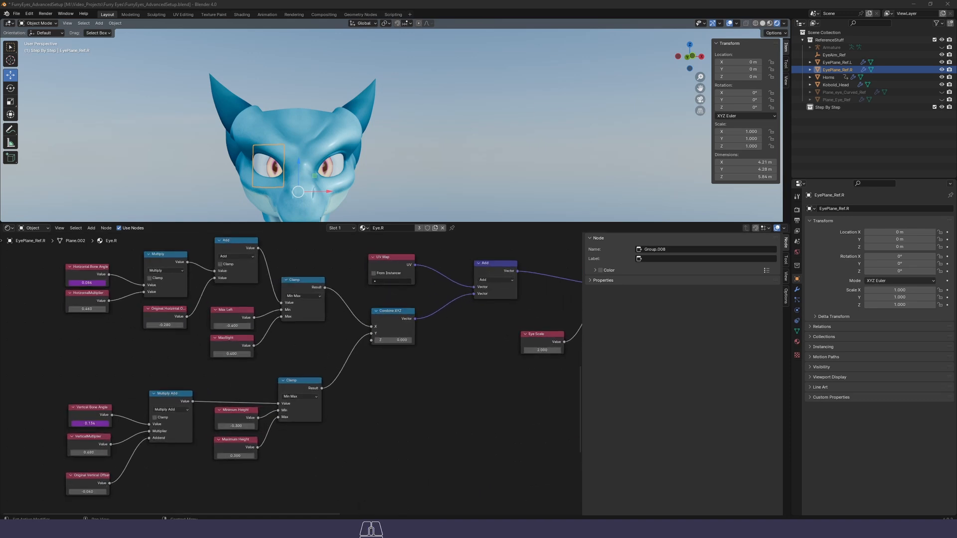
pyautogui.scroll(-6, 455, 429)
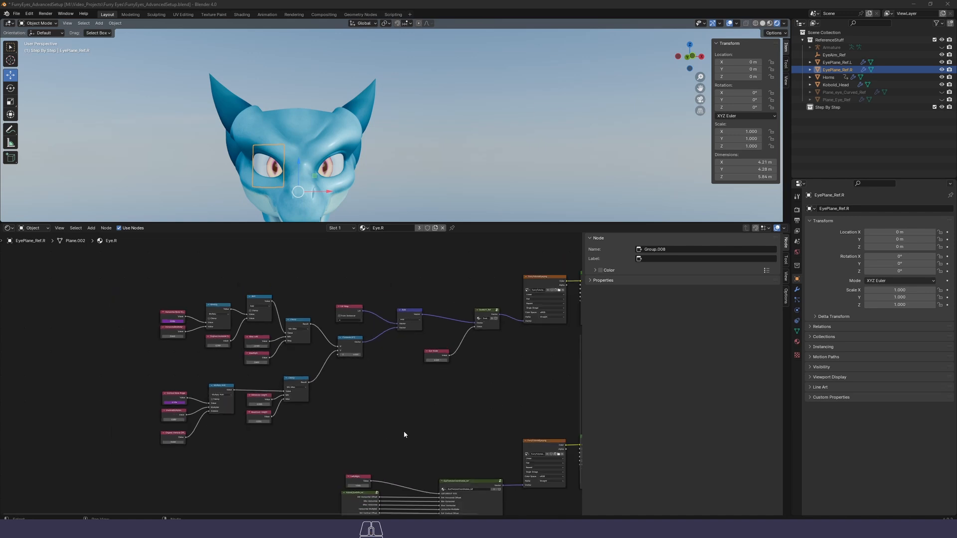
pyautogui.moveTo(477, 422); pyautogui.dragTo(366, 321, button='middle')
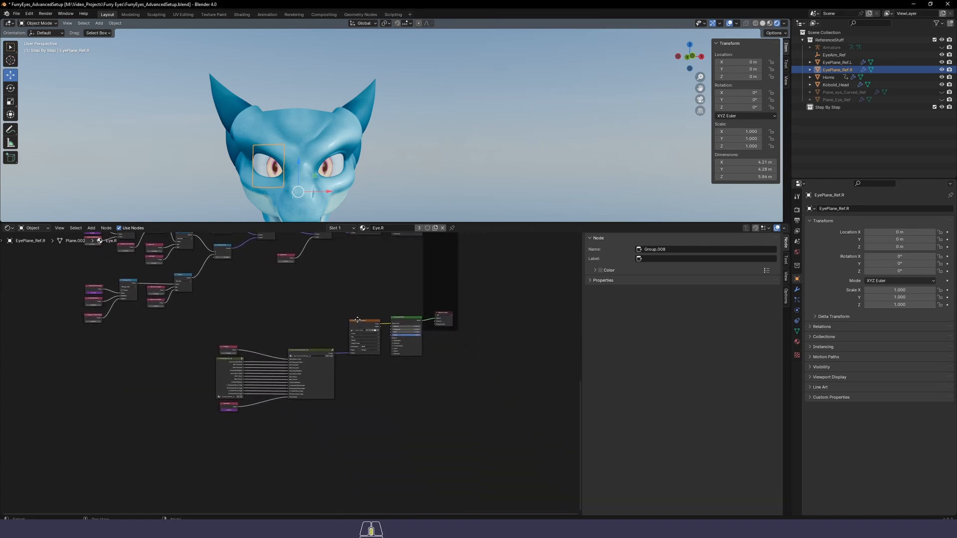
pyautogui.scroll(7, 295, 372)
pyautogui.moveTo(462, 405); pyautogui.dragTo(438, 406, button='middle')
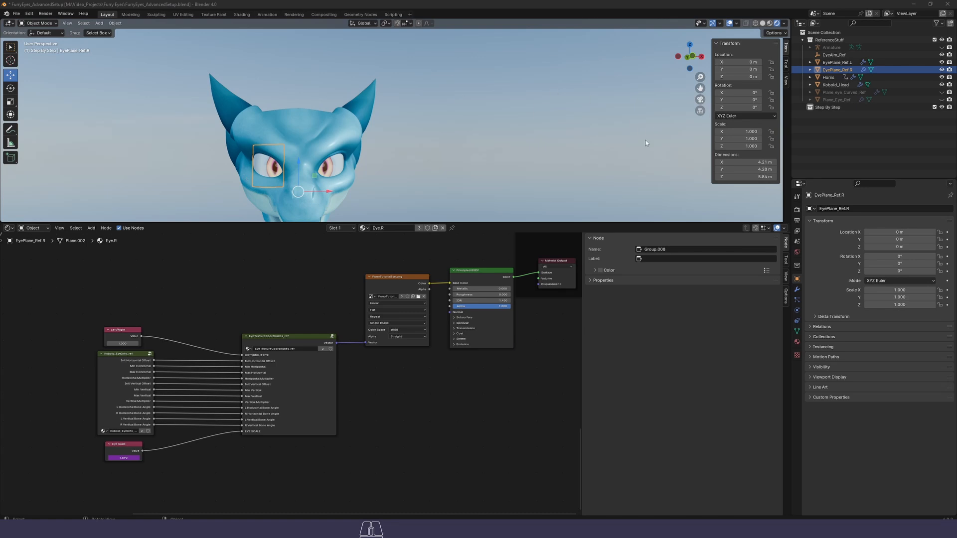
pyautogui.moveTo(4, 516); pyautogui.dragTo(359, 476)
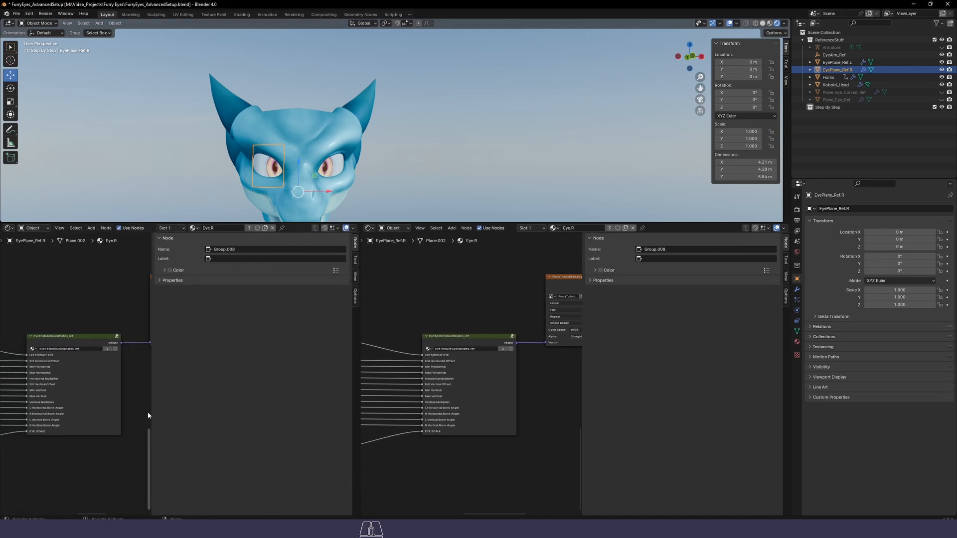
pyautogui.press('n')
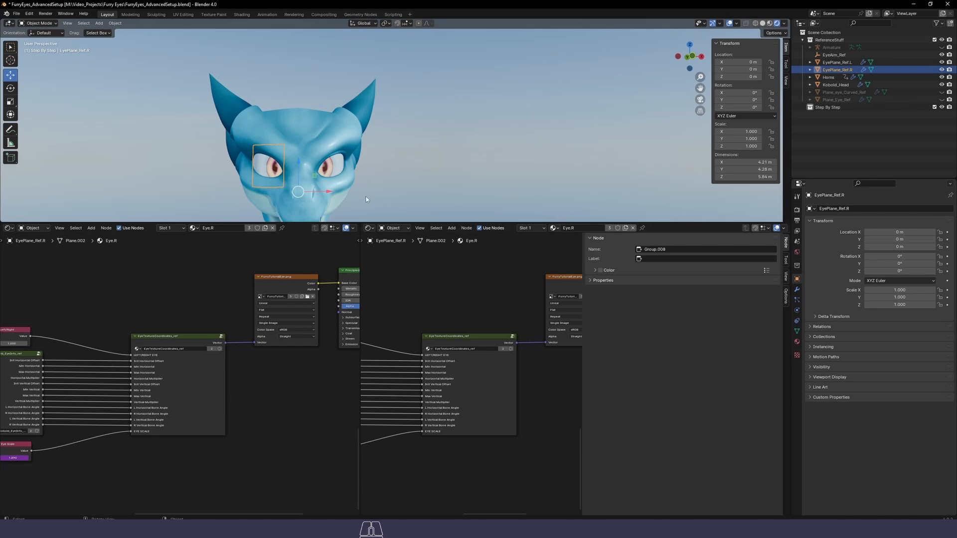
# Select EyePlane_Ref.L and pin its Eye.L material in the new shader editor, framing the whole node tree
pyautogui.click(326, 172)
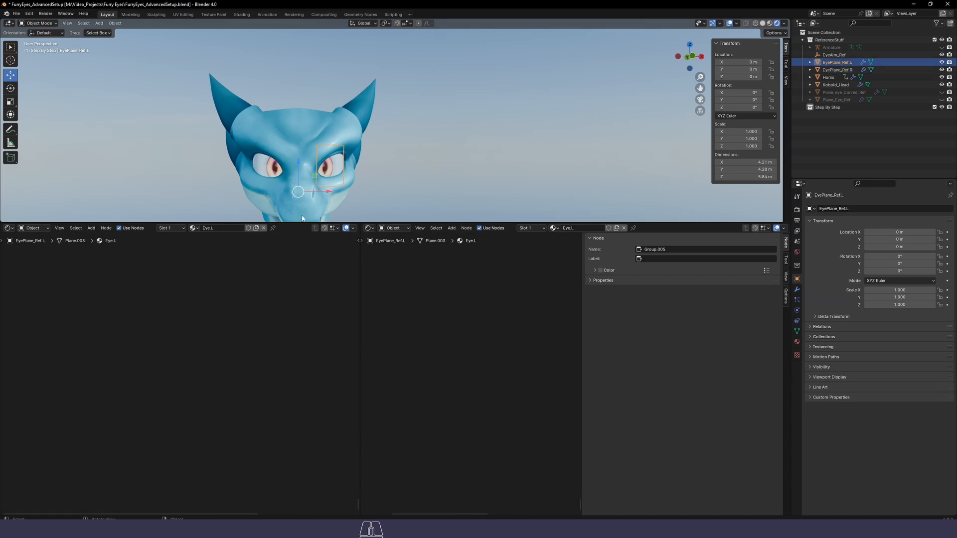
pyautogui.click(272, 229)
pyautogui.scroll(-6, 271, 309)
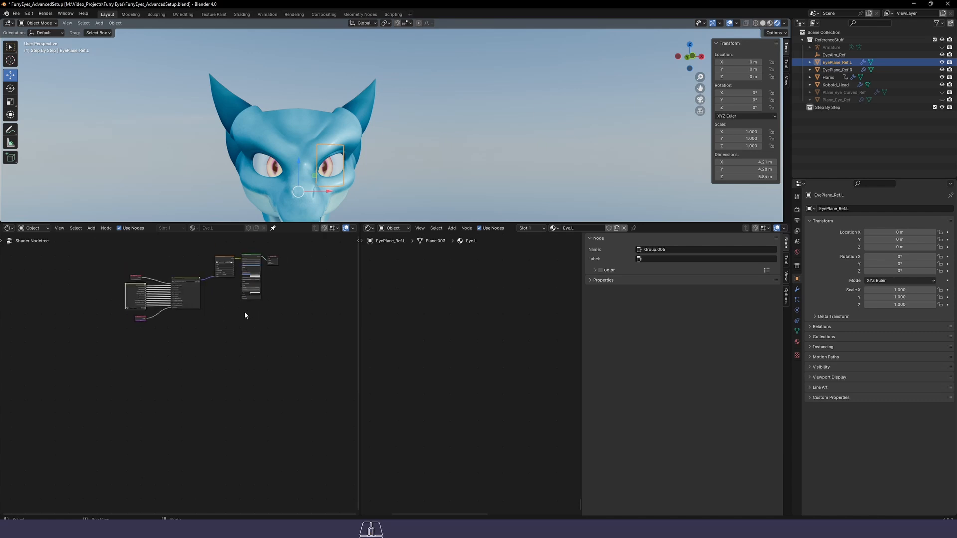
pyautogui.moveTo(254, 300); pyautogui.dragTo(232, 382, button='middle')
pyautogui.scroll(2, 232, 382)
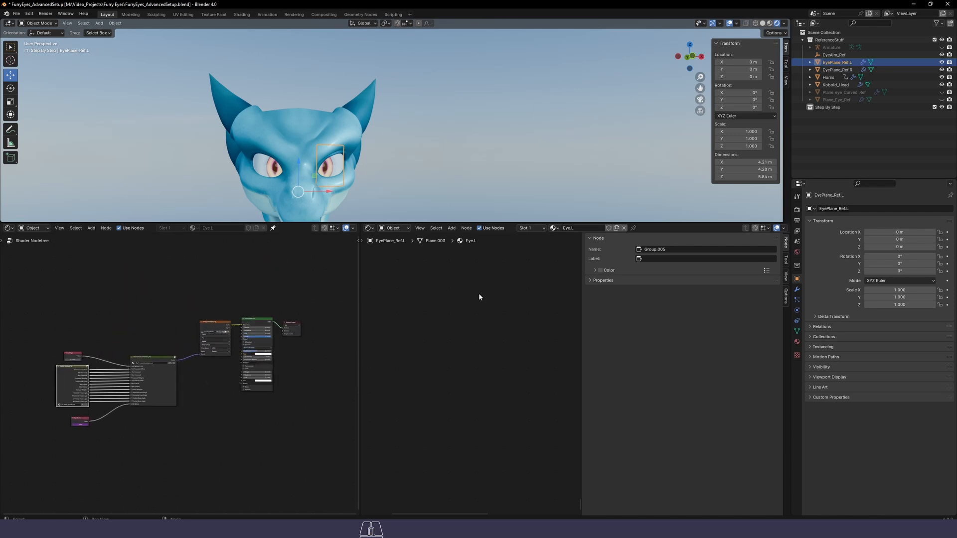
# Select EyePlane_Ref.R, pin its Eye.R material in the other shader editor and collapse that editor's sidebar
pyautogui.click(260, 151)
pyautogui.click(643, 229)
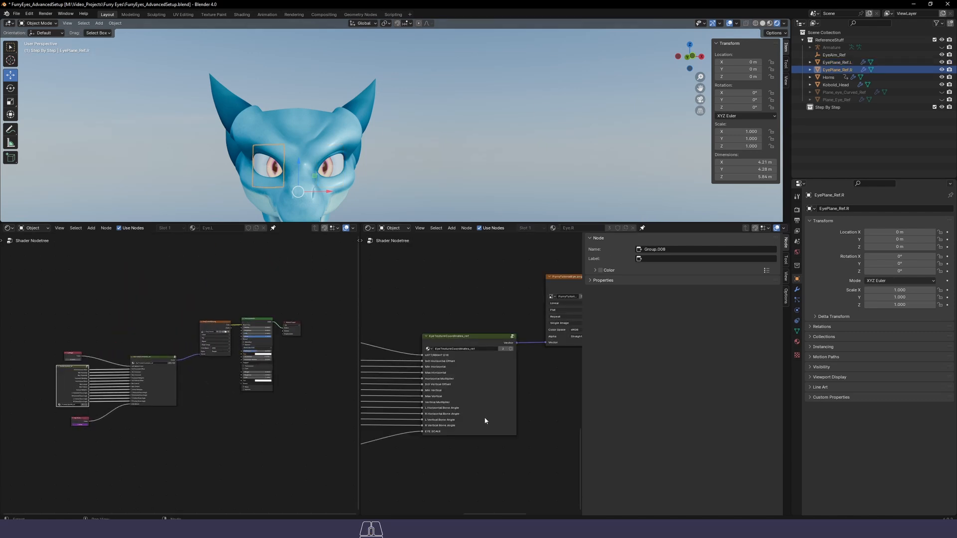
pyautogui.click(580, 418)
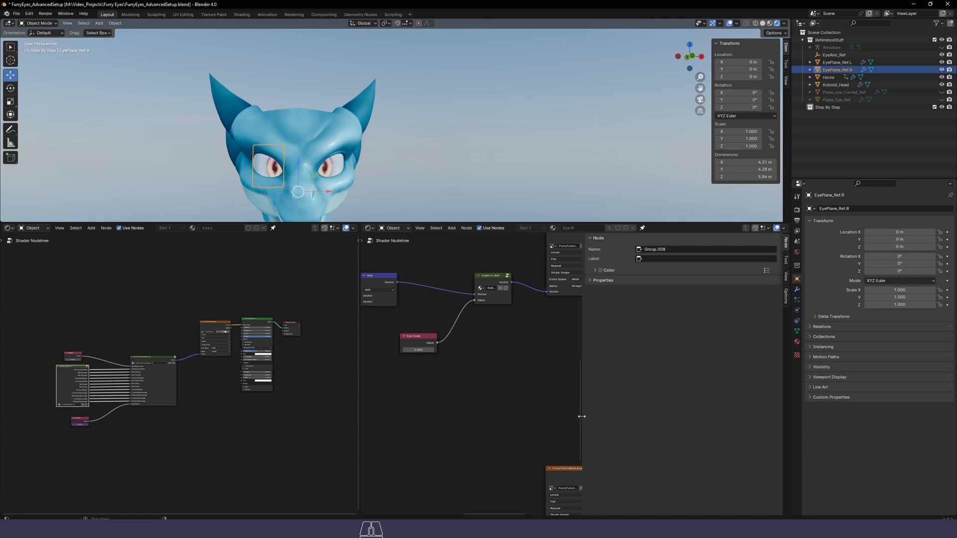
pyautogui.moveTo(582, 416); pyautogui.dragTo(785, 403)
pyautogui.scroll(-10, 575, 388)
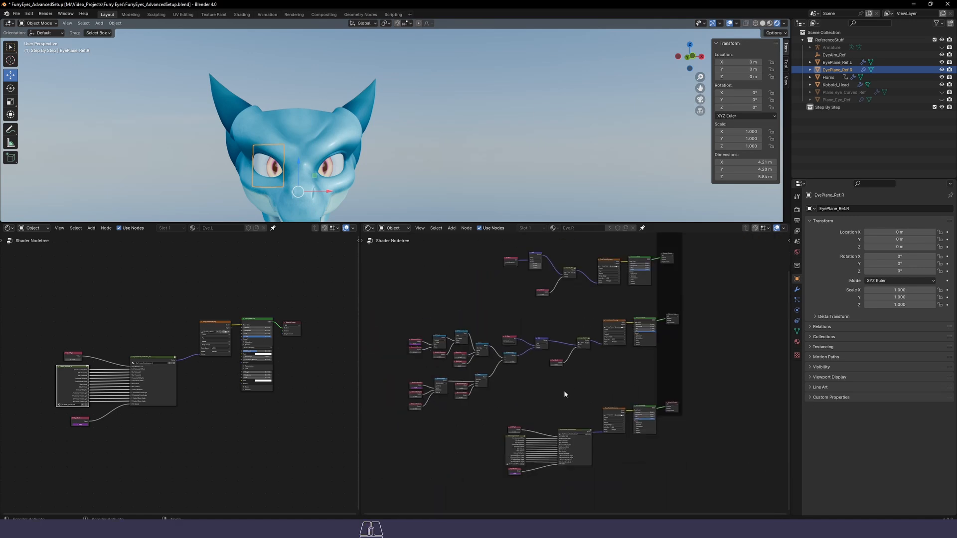
pyautogui.moveTo(564, 391); pyautogui.dragTo(607, 338, button='middle')
pyautogui.scroll(7, 611, 394)
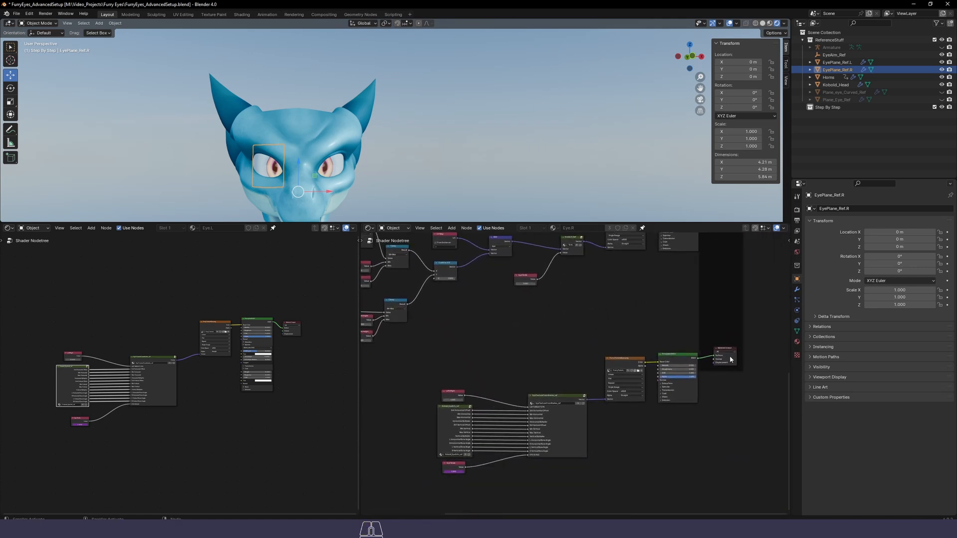
# Compare the pinned Eye.L and Eye.R node trees, examining the Kobold_EyeInfo_ref and EyeTextureCoordinates_ref groups in each
pyautogui.moveTo(213, 441); pyautogui.dragTo(192, 432, button='middle')
pyautogui.scroll(6, 251, 445)
pyautogui.scroll(-2, 209, 435)
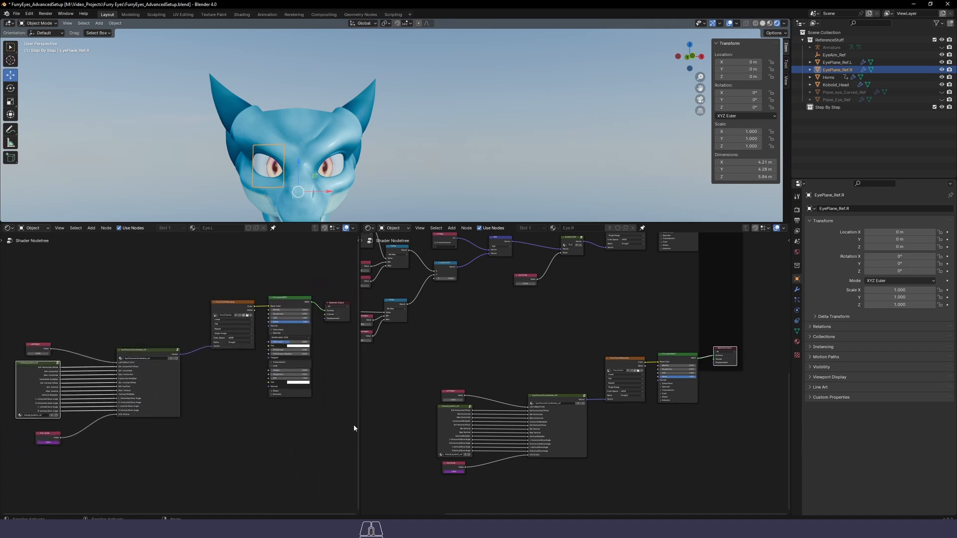
pyautogui.moveTo(633, 432); pyautogui.dragTo(603, 377, button='middle')
pyautogui.scroll(2, 622, 390)
pyautogui.moveTo(579, 418); pyautogui.dragTo(630, 423, button='middle')
pyautogui.moveTo(32, 375); pyautogui.dragTo(30, 377)
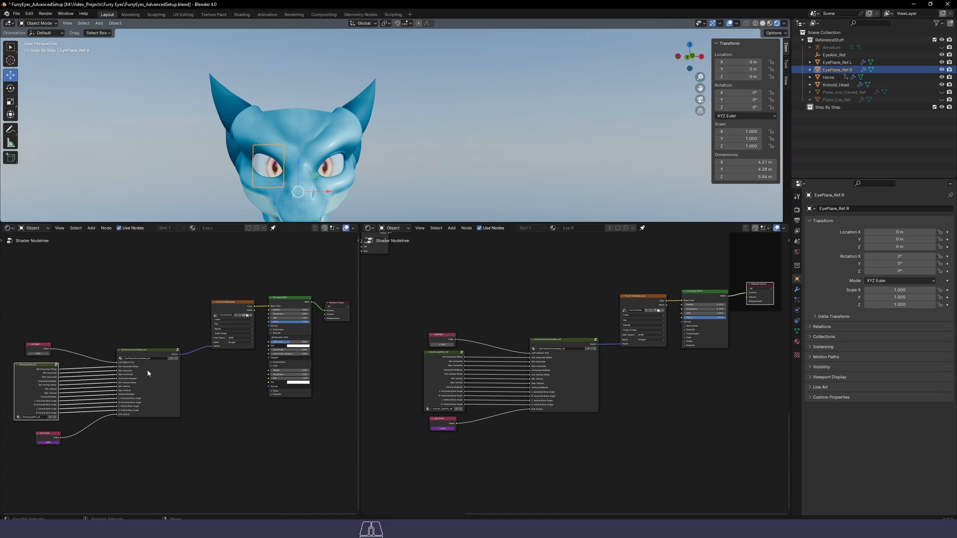
pyautogui.moveTo(143, 352); pyautogui.dragTo(148, 357)
pyautogui.scroll(4, 166, 414)
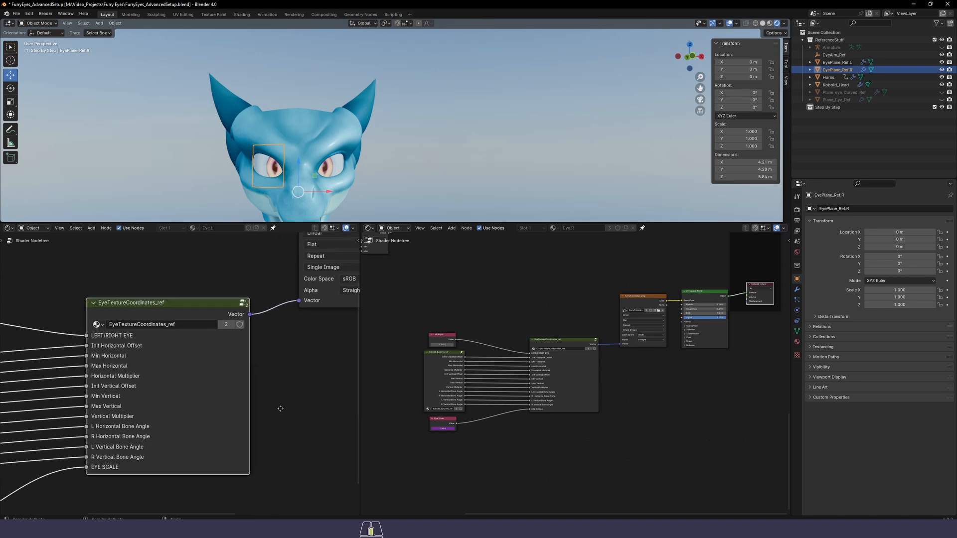
# Examine the EyeTextureCoordinates_ref group in the Eye.L tree, inside and out, and compare its inputs with the same group in Eye.R
pyautogui.scroll(2, 298, 404)
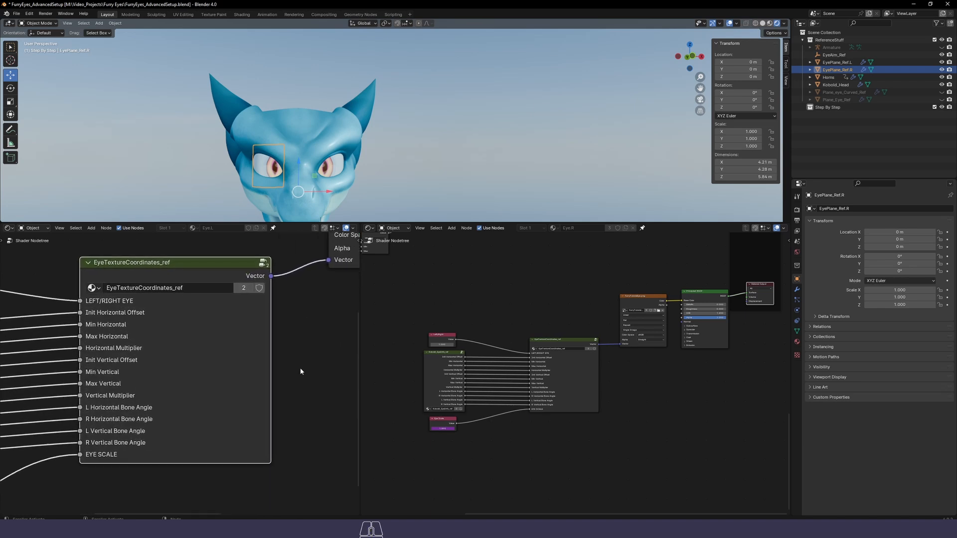
pyautogui.scroll(-4, 300, 367)
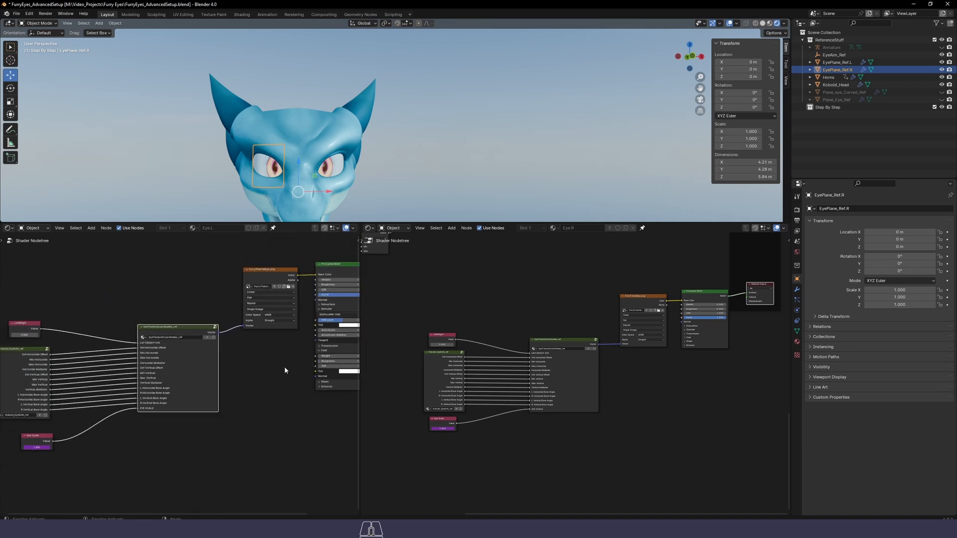
pyautogui.press('Tab')
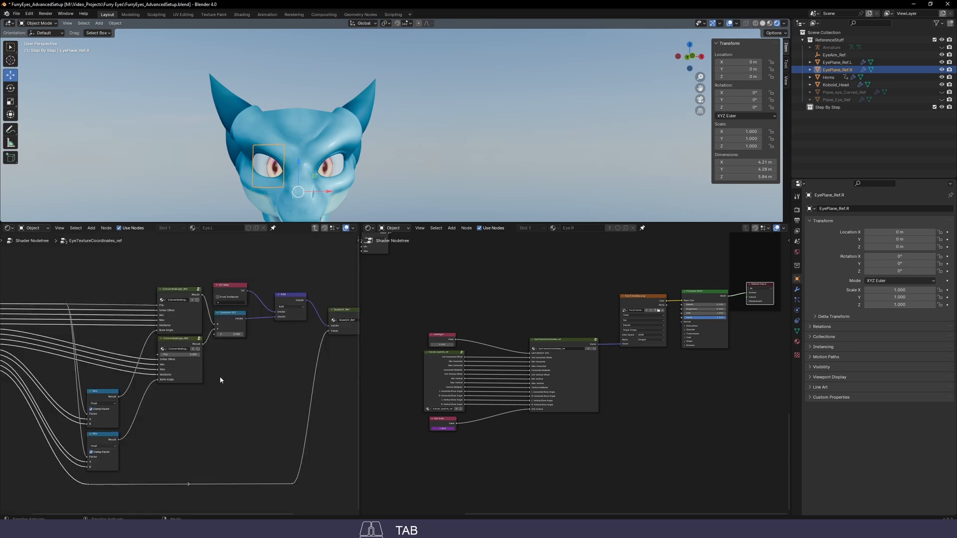
pyautogui.moveTo(219, 379); pyautogui.dragTo(272, 387, button='middle')
pyautogui.scroll(-5, 273, 387)
pyautogui.press('Tab')
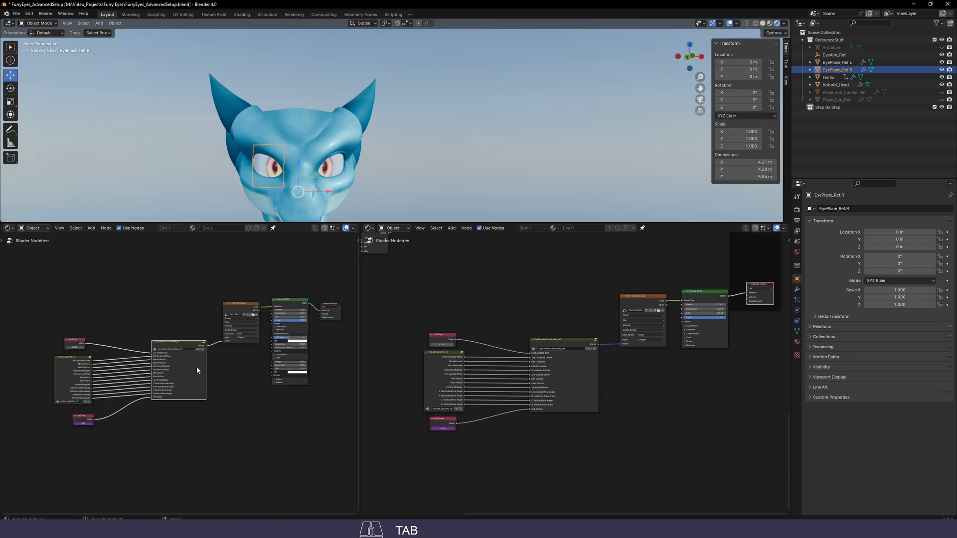
pyautogui.scroll(2, 180, 374)
pyautogui.moveTo(84, 307); pyautogui.dragTo(155, 287, button='middle')
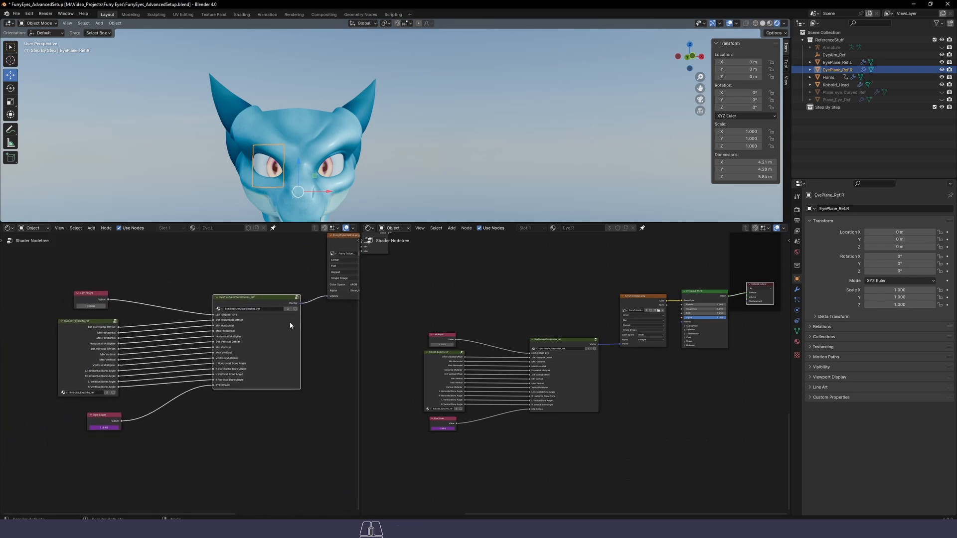
pyautogui.scroll(3, 282, 448)
pyautogui.moveTo(285, 446); pyautogui.dragTo(222, 450, button='middle')
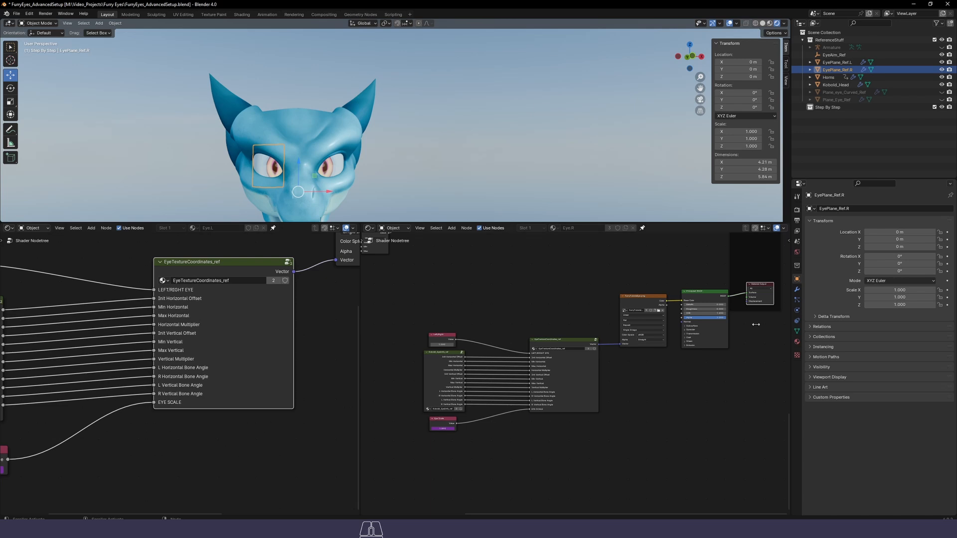
pyautogui.scroll(3, 426, 294)
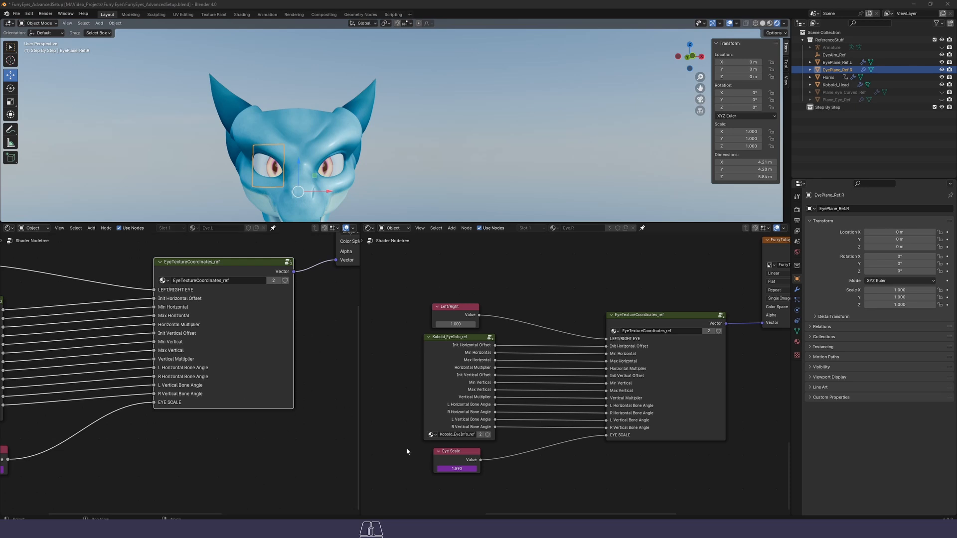
pyautogui.moveTo(326, 327); pyautogui.dragTo(319, 375, button='middle')
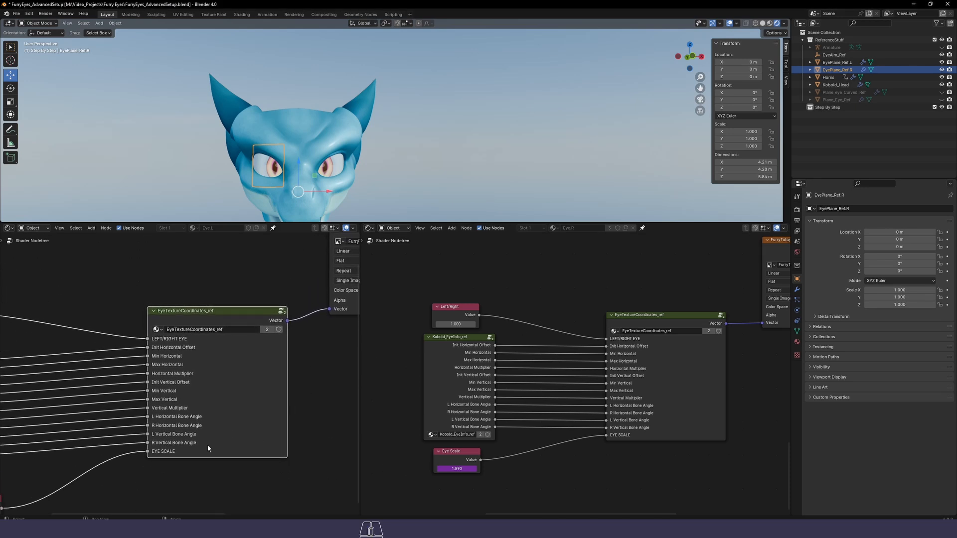
# Examine the Group Output values and bone angle inputs inside the Kobold_EyeInfo_ref group of the Eye.L node tree
pyautogui.moveTo(88, 438); pyautogui.dragTo(277, 392, button='middle')
pyautogui.click(112, 312)
pyautogui.press('Tab')
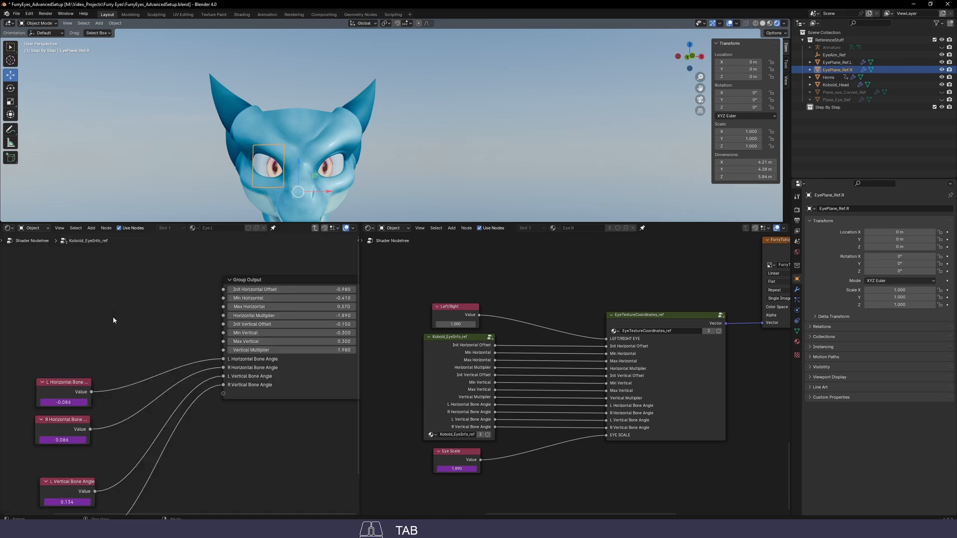
pyautogui.moveTo(310, 266); pyautogui.dragTo(259, 268, button='middle')
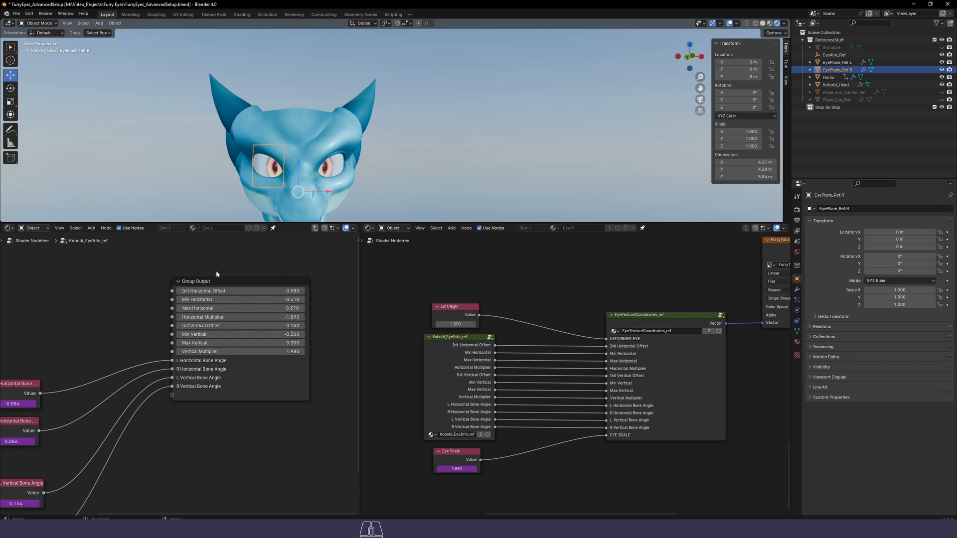
pyautogui.press('Tab')
pyautogui.press('Tab')
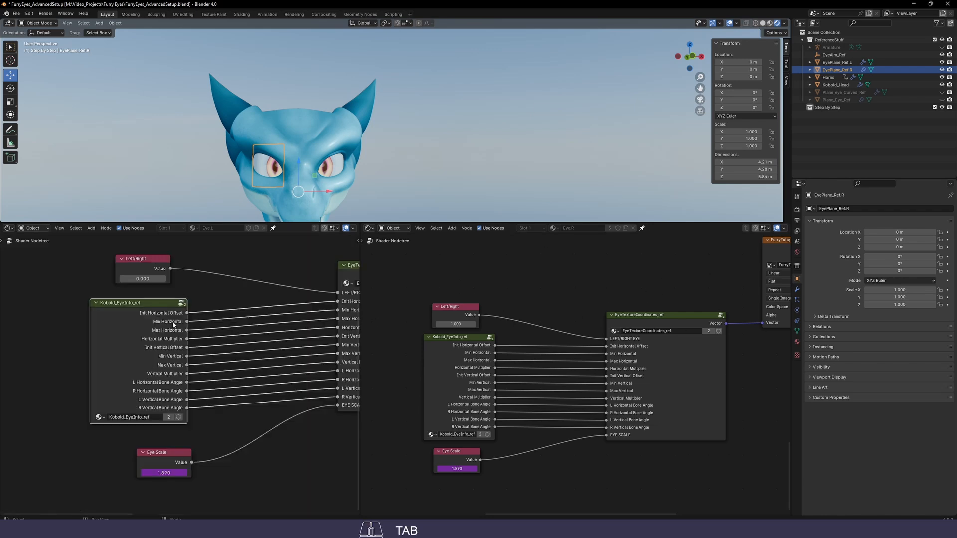
pyautogui.moveTo(210, 291)
pyautogui.mouseDown()
pyautogui.moveTo(299, 291)
pyautogui.moveTo(207, 291)
pyautogui.moveTo(219, 291)
pyautogui.mouseUp()
pyautogui.hotkey('ctrl', 'z')
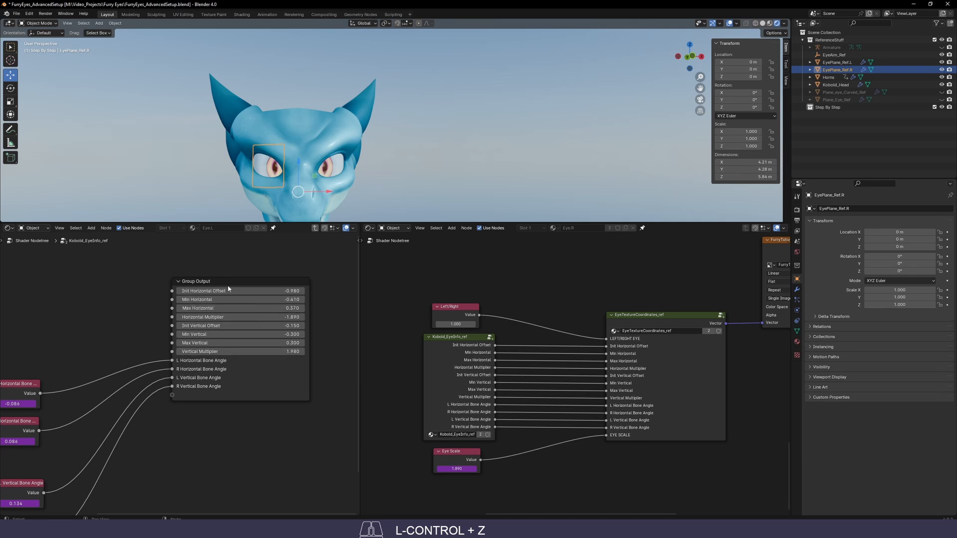
# Move the EyeTextureCoordinates_ref node slightly up and to the left in the Eye.R node tree
pyautogui.scroll(-1, 710, 306)
pyautogui.scroll(-2, 616, 301)
pyautogui.scroll(1, 631, 301)
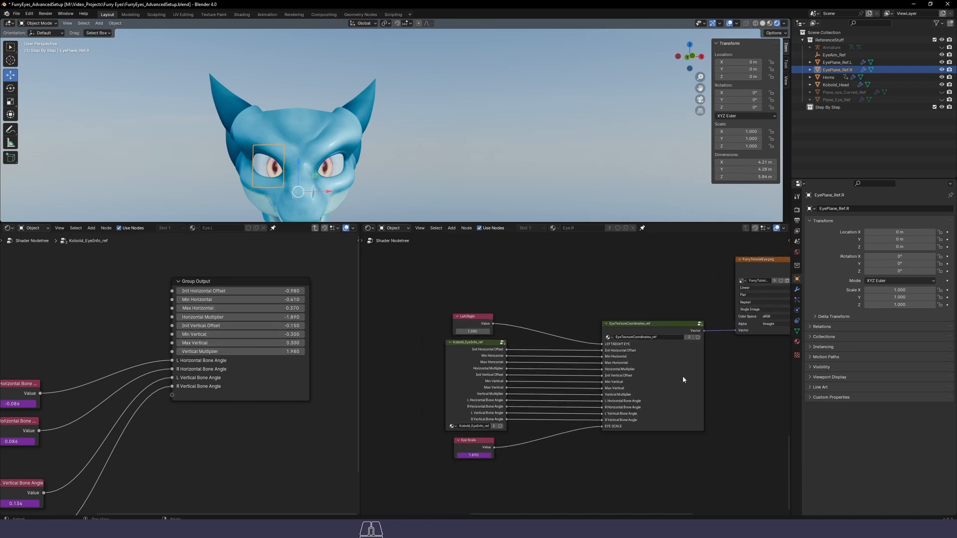
pyautogui.moveTo(671, 428); pyautogui.dragTo(667, 425)
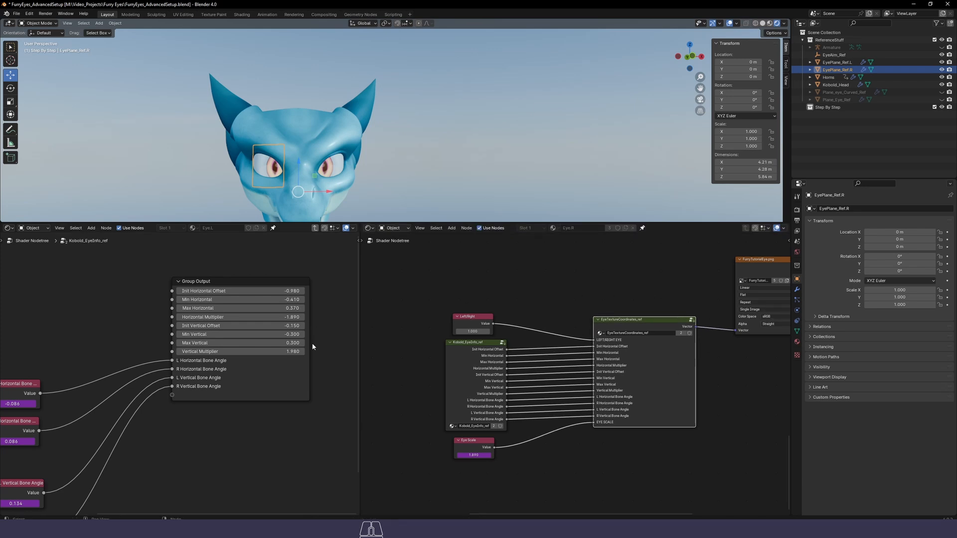
pyautogui.scroll(-2, 243, 365)
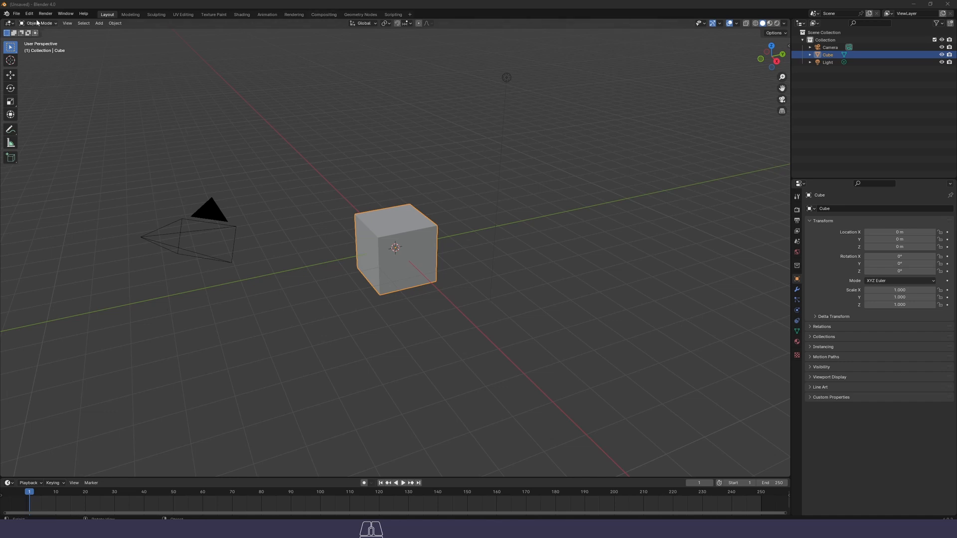
# In the new default scene, start appending data from another file and browse to the folder M:\Video_Projects\Furry Eyes\
pyautogui.click(17, 13)
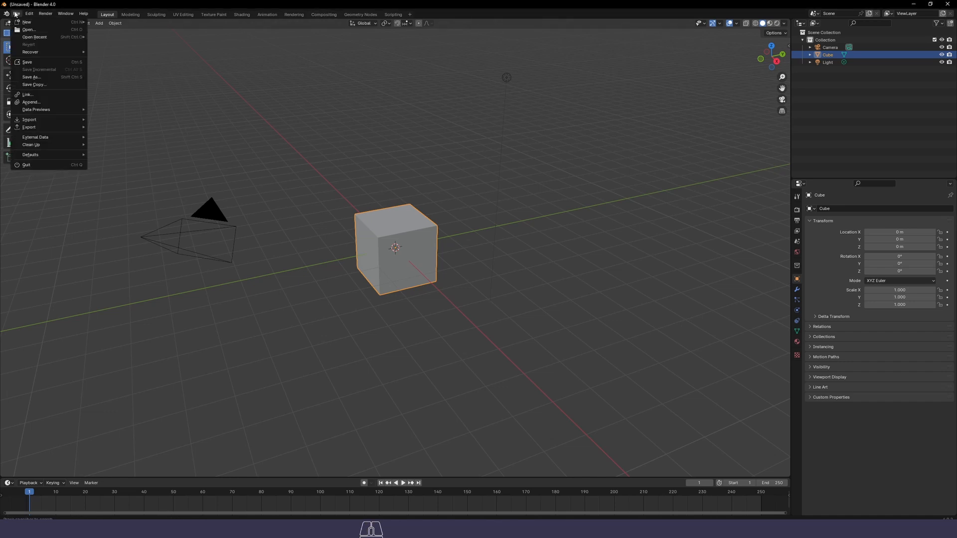
pyautogui.click(43, 101)
pyautogui.click(519, 162)
pyautogui.hotkey('ctrl', 'a')
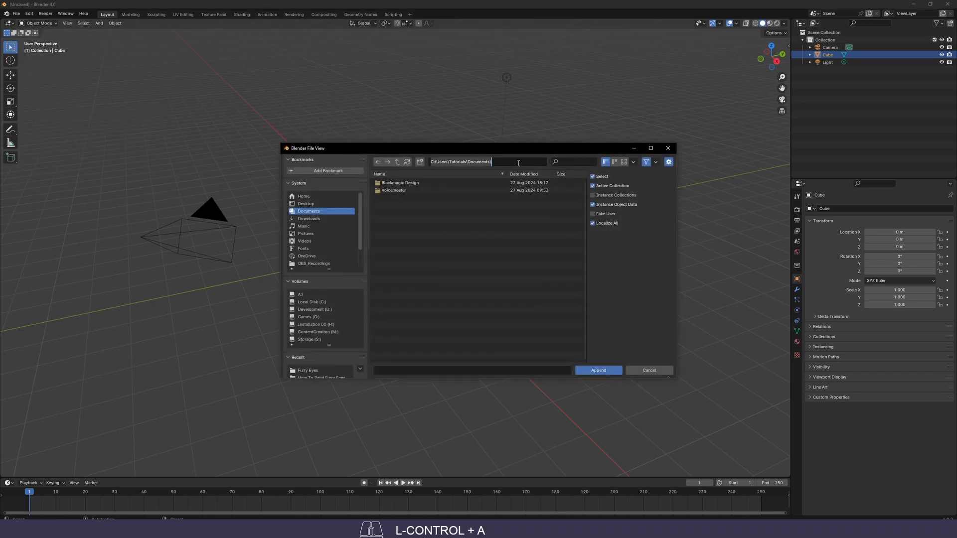
pyautogui.write('M:\\Video_Projects\\Furry Eyes\\')
pyautogui.press('Return')
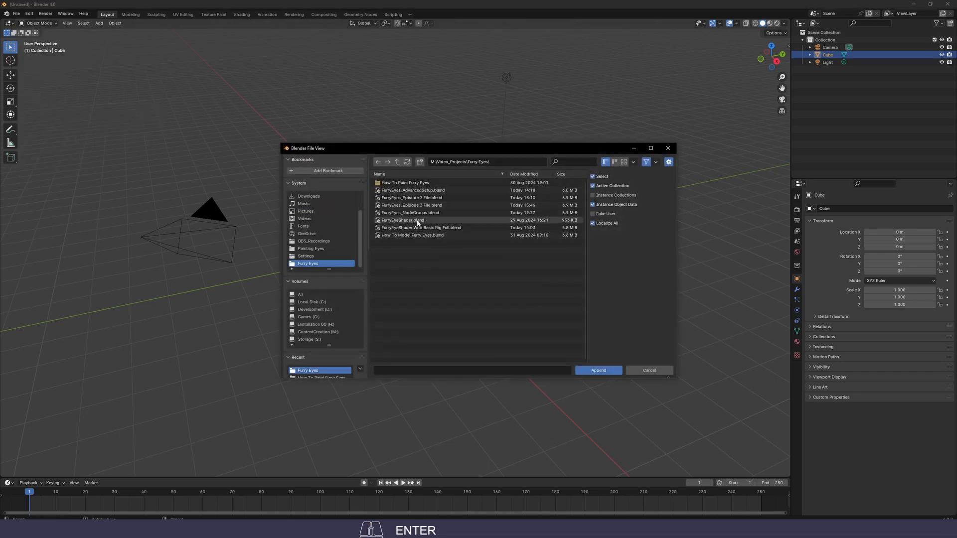
# Append the EyeInfo_To_UV node group from the NodeTree data of FurryEyes_NodeGroups.blend
pyautogui.click(404, 214)
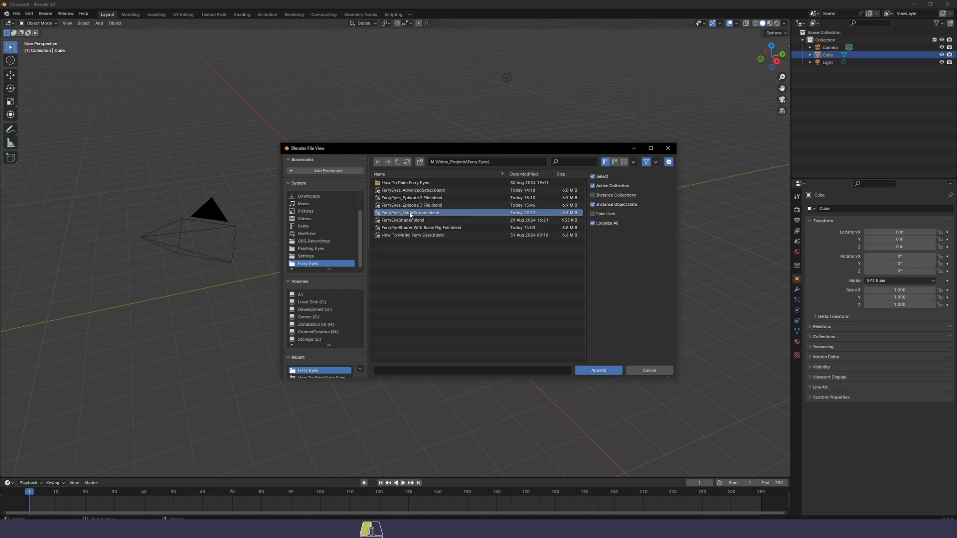
pyautogui.doubleClick(409, 213)
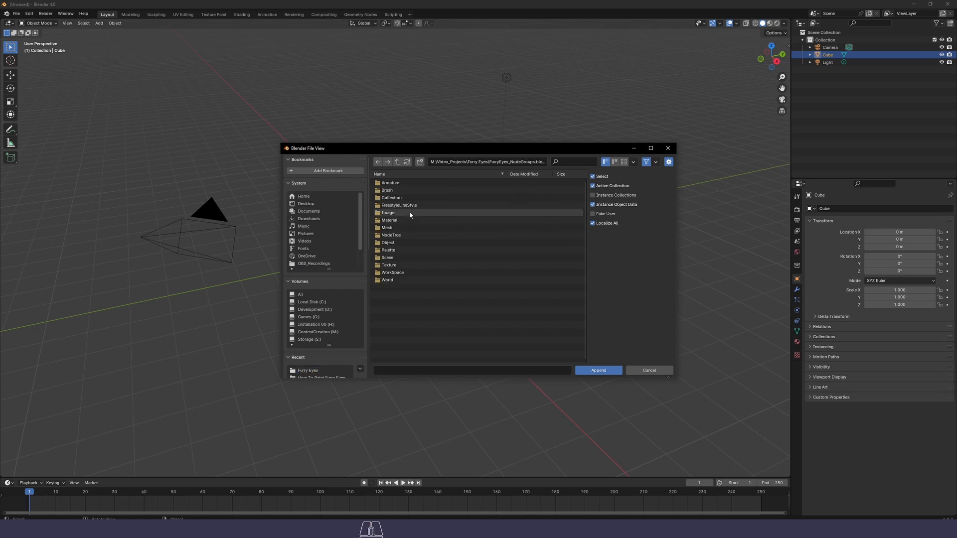
pyautogui.doubleClick(394, 234)
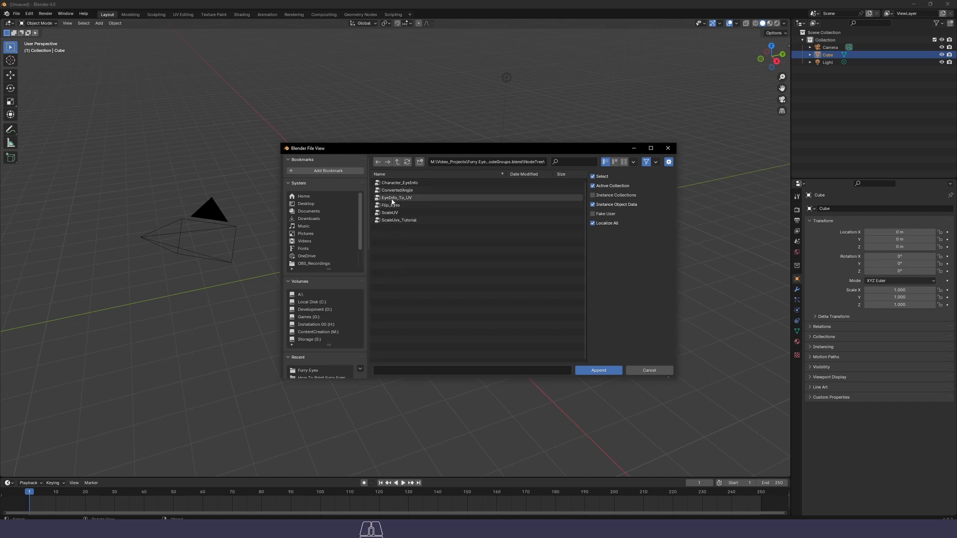
pyautogui.click(393, 199)
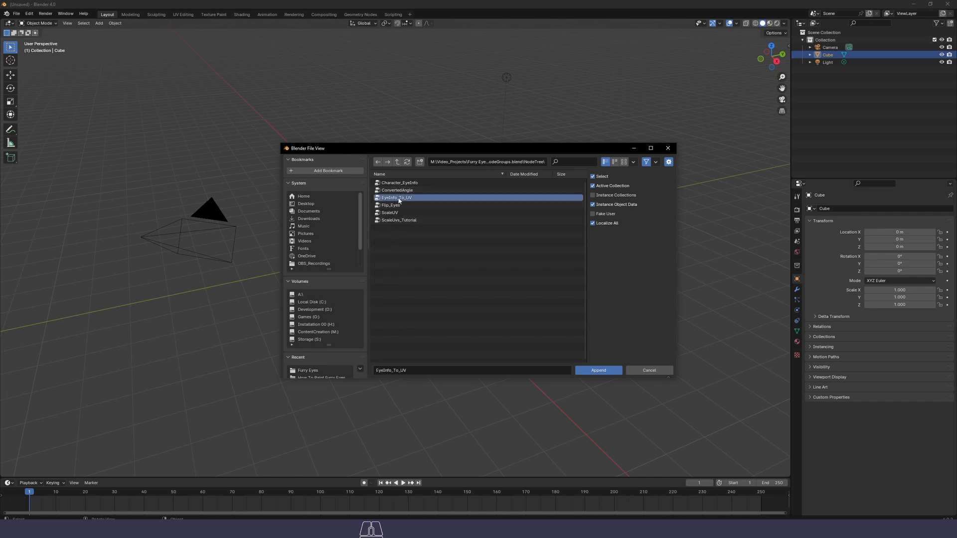
pyautogui.click(596, 374)
pyautogui.click(414, 220)
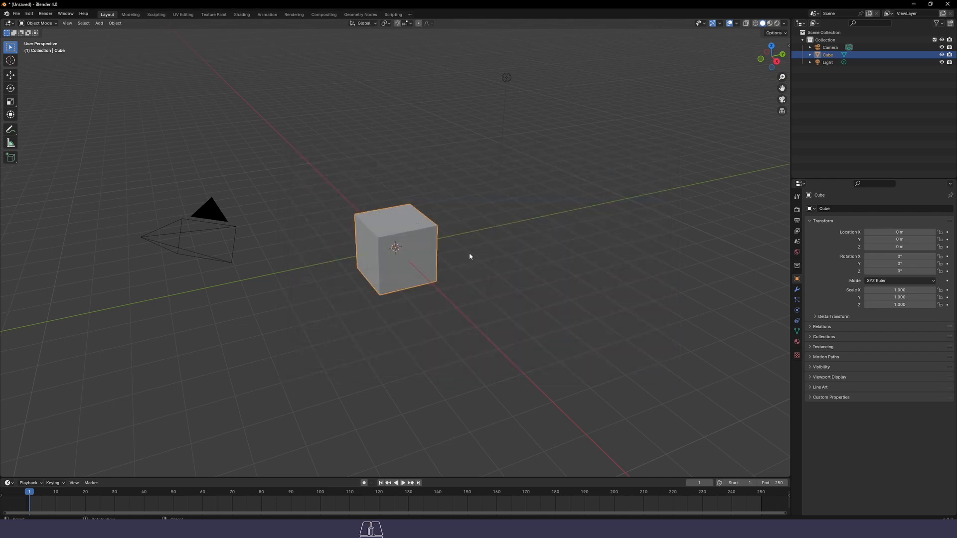
# Show the cube's material properties, enlarge the timeline area to about half the window height and switch it to the Shader Editor
pyautogui.click(797, 341)
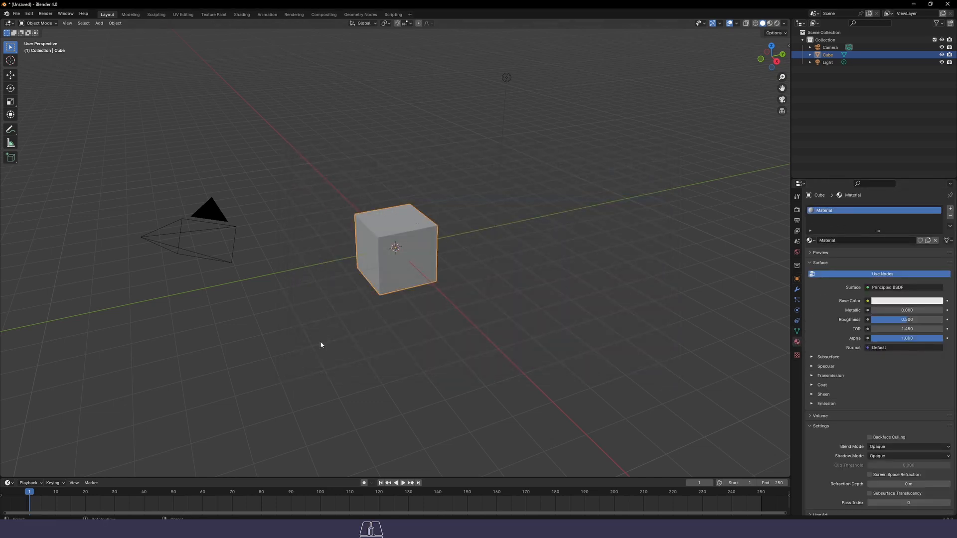
pyautogui.moveTo(65, 477); pyautogui.dragTo(116, 260)
pyautogui.moveTo(70, 494); pyautogui.dragTo(111, 265)
pyautogui.click(7, 270)
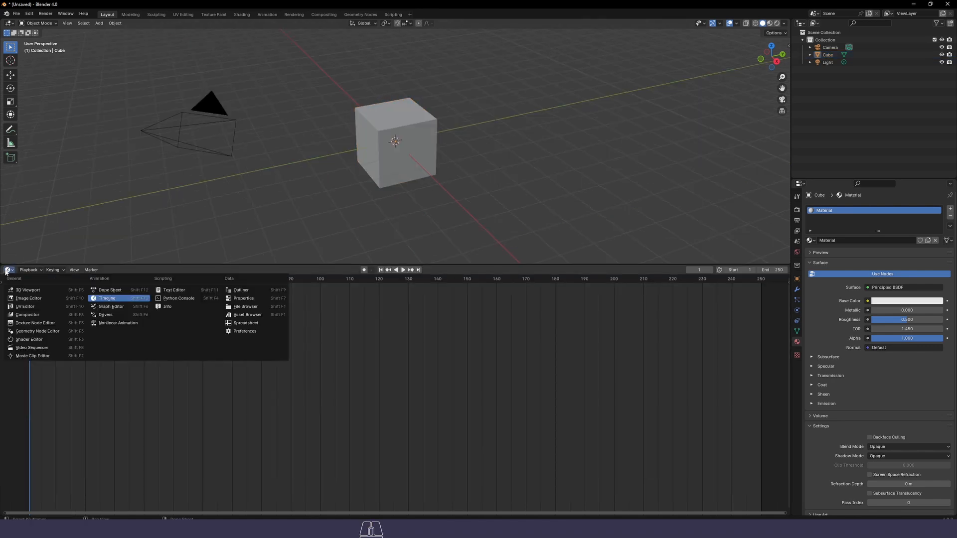
pyautogui.click(28, 340)
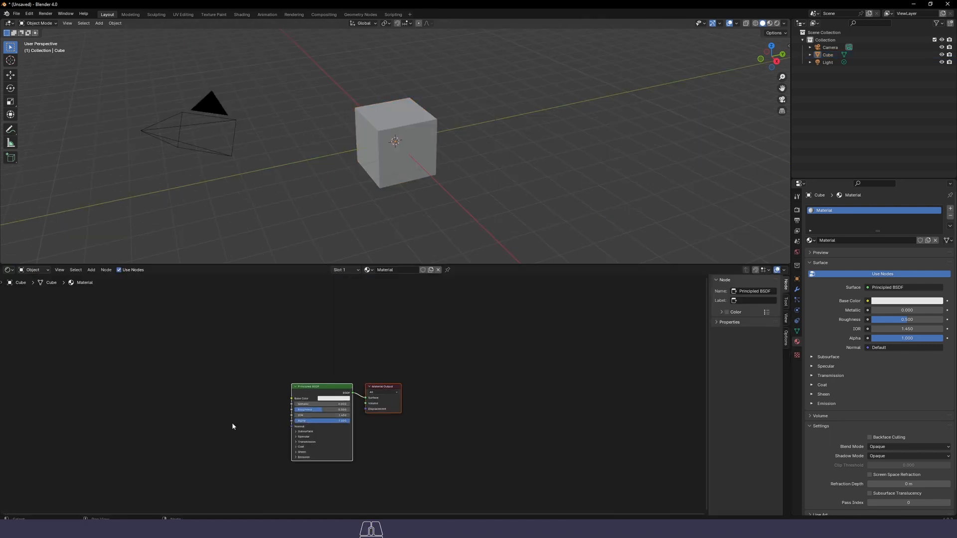
# Add the appended EyeInfo_To_UV group node to the cube's material, left of the Principled BSDF
pyautogui.rightClick(143, 427)
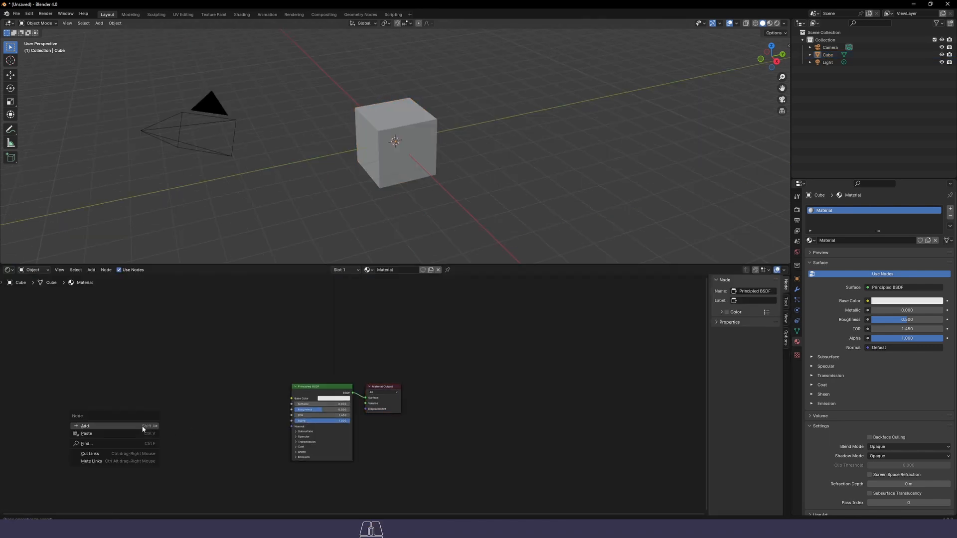
pyautogui.click(112, 444)
pyautogui.rightClick(106, 397)
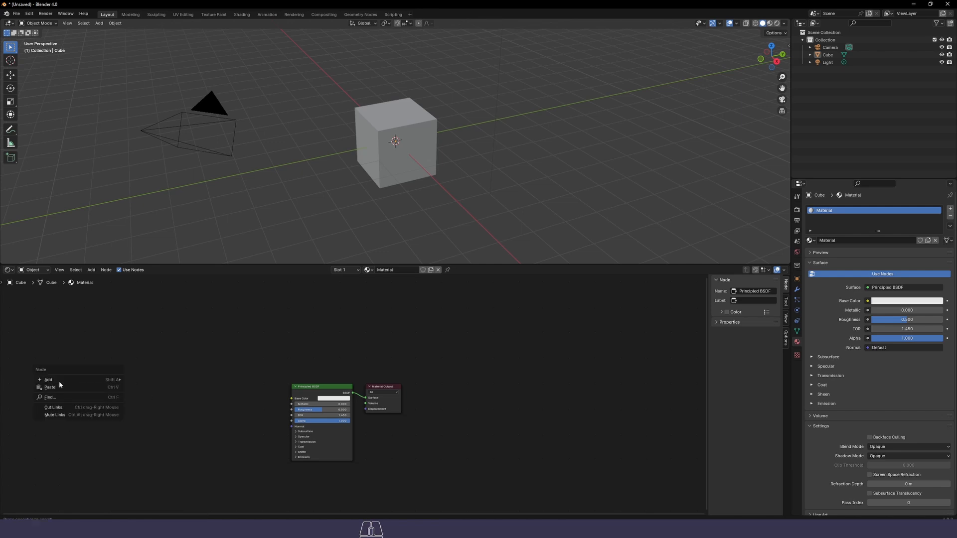
pyautogui.moveTo(58, 380)
pyautogui.moveTo(162, 384)
pyautogui.moveTo(163, 446)
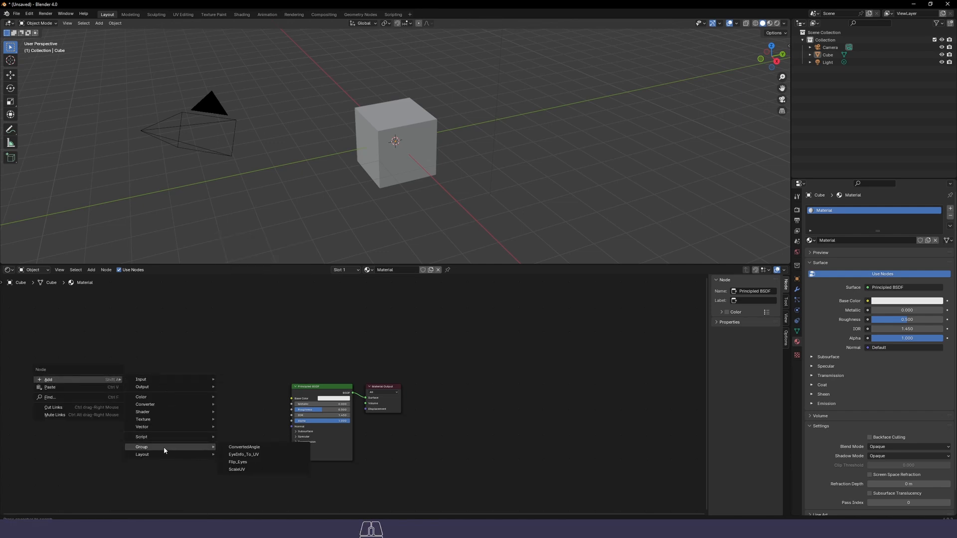
pyautogui.click(257, 454)
pyautogui.click(201, 395)
pyautogui.scroll(2, 201, 395)
pyautogui.moveTo(172, 438); pyautogui.dragTo(261, 376, button='middle')
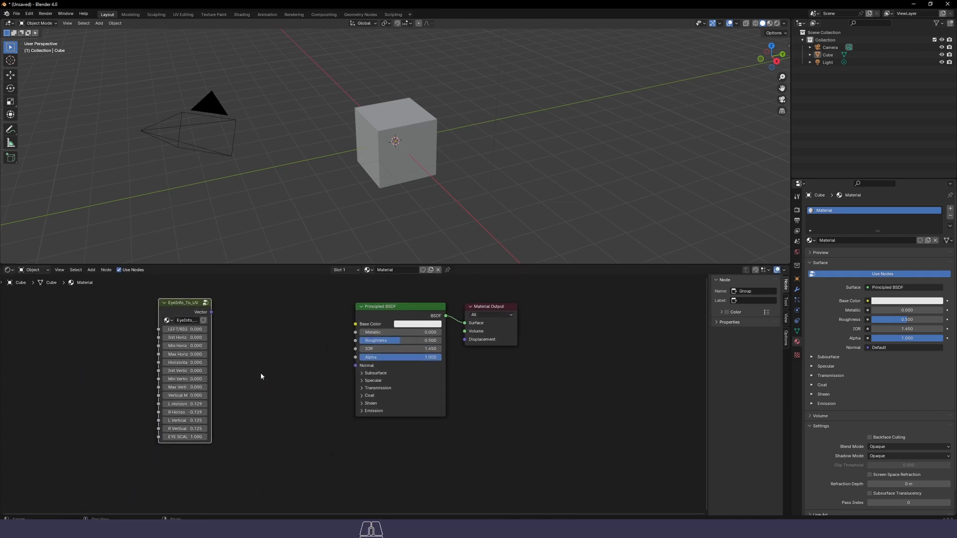
# Add an Image Texture node whose Color output feeds the Principled BSDF's Base Color
pyautogui.moveTo(355, 324); pyautogui.dragTo(296, 324)
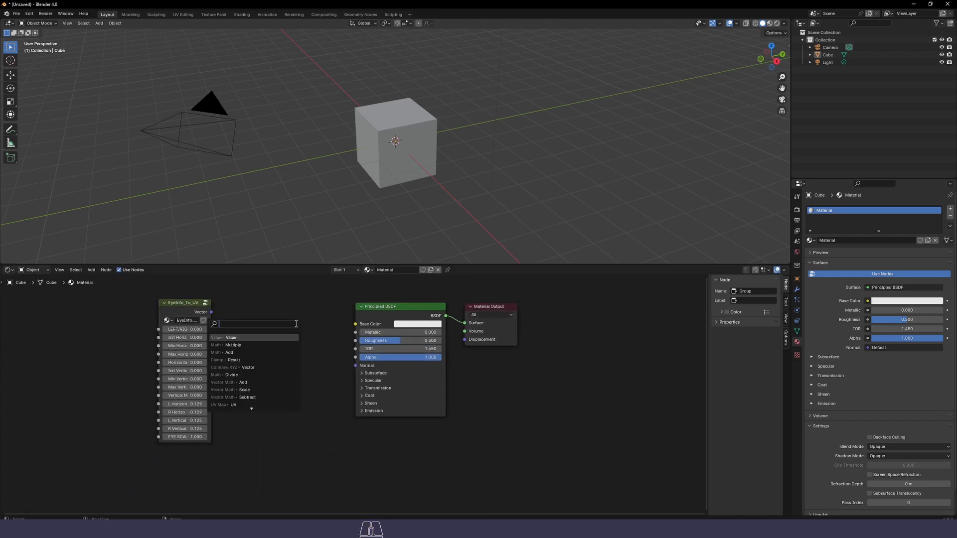
pyautogui.write('image')
pyautogui.press('Return')
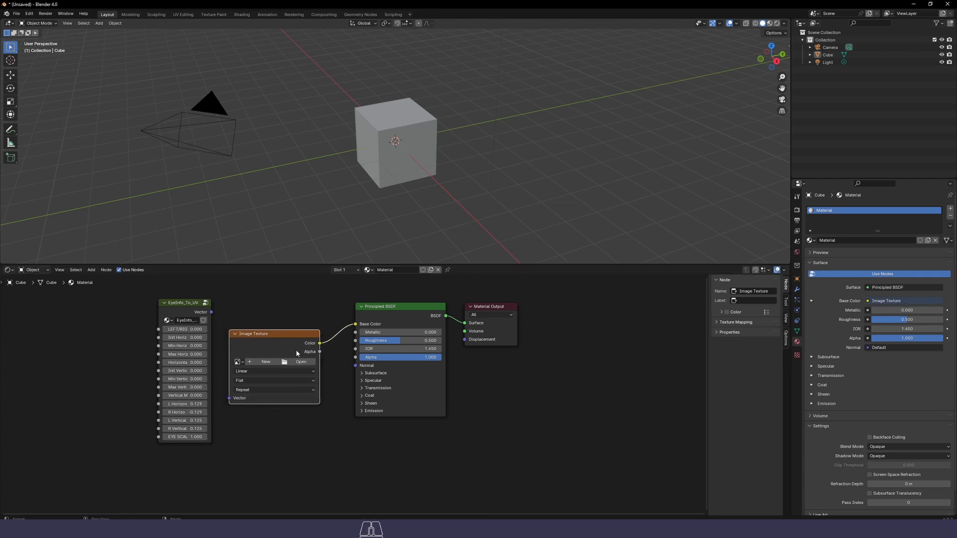
# Connect EyeInfo_To_UV's Vector output to the Image Texture's Vector input, then move the group node down and left and widen it to show its full input names
pyautogui.moveTo(212, 313); pyautogui.dragTo(229, 398)
pyautogui.moveTo(187, 303); pyautogui.dragTo(114, 385)
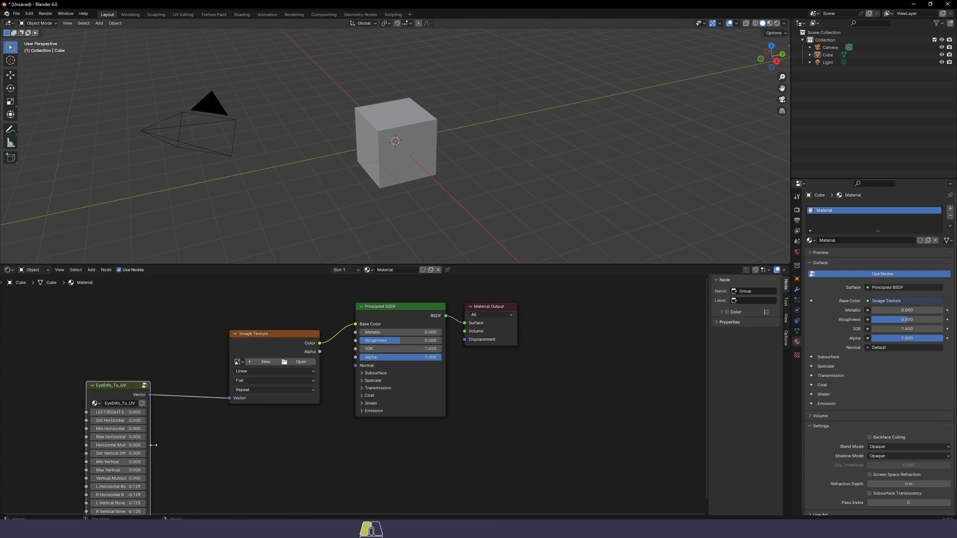
pyautogui.moveTo(139, 447); pyautogui.dragTo(188, 448)
pyautogui.moveTo(269, 464); pyautogui.dragTo(377, 401, button='middle')
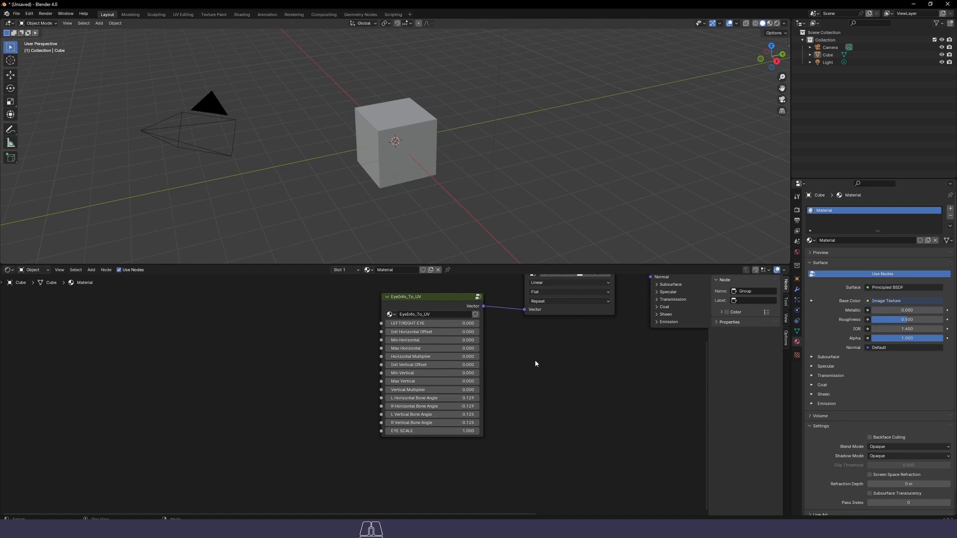
pyautogui.moveTo(535, 361); pyautogui.dragTo(448, 351, button='middle')
pyautogui.scroll(2, 479, 418)
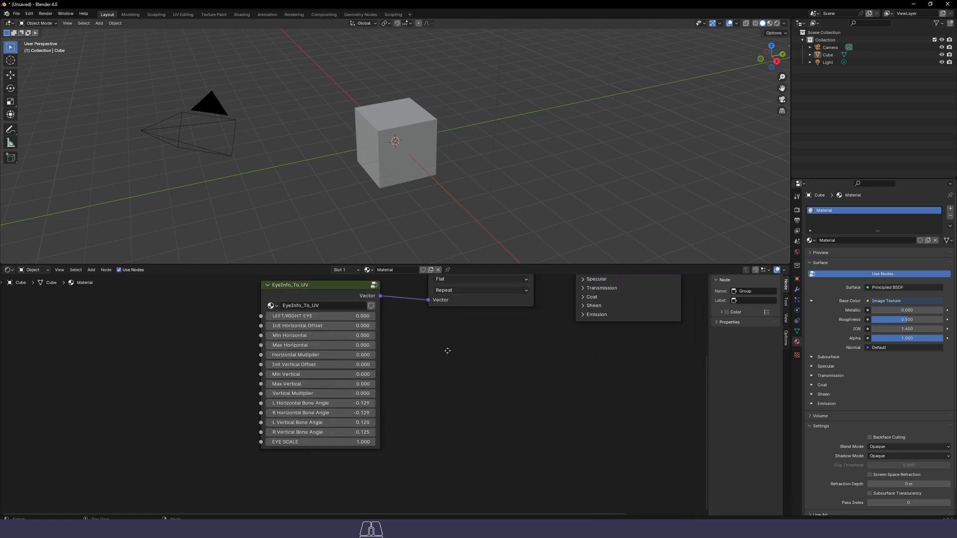
# Open the EyeInfo_To_UV group, its upper ConvertedAngle group and the Flip_Eyes group nested inside that
pyautogui.press('Tab')
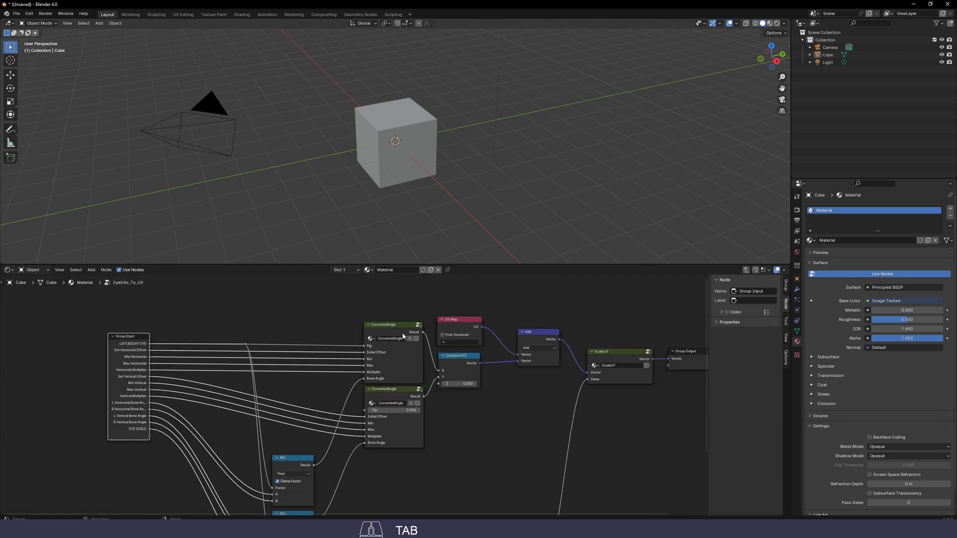
pyautogui.click(401, 331)
pyautogui.press('Tab')
pyautogui.moveTo(504, 359); pyautogui.dragTo(451, 331, button='middle')
pyautogui.click(342, 319)
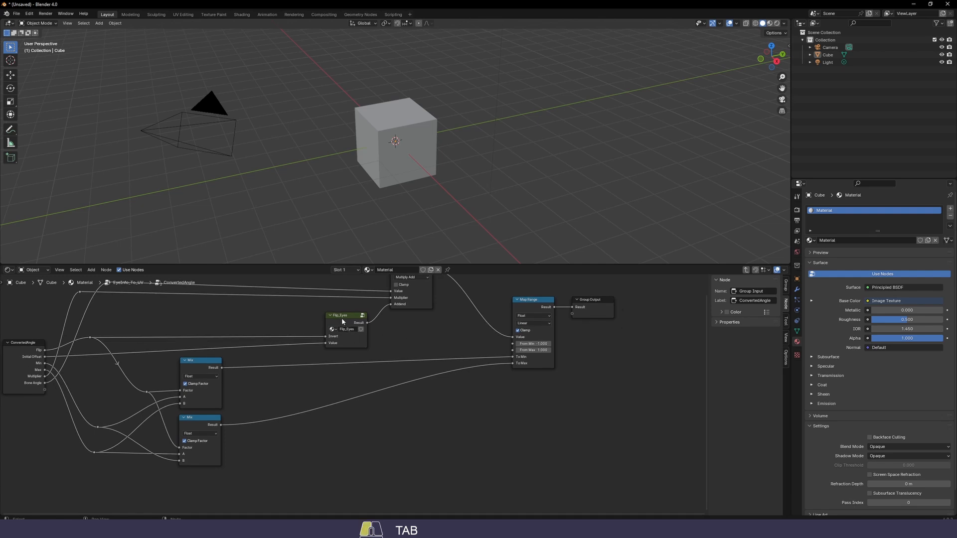
pyautogui.press('Tab')
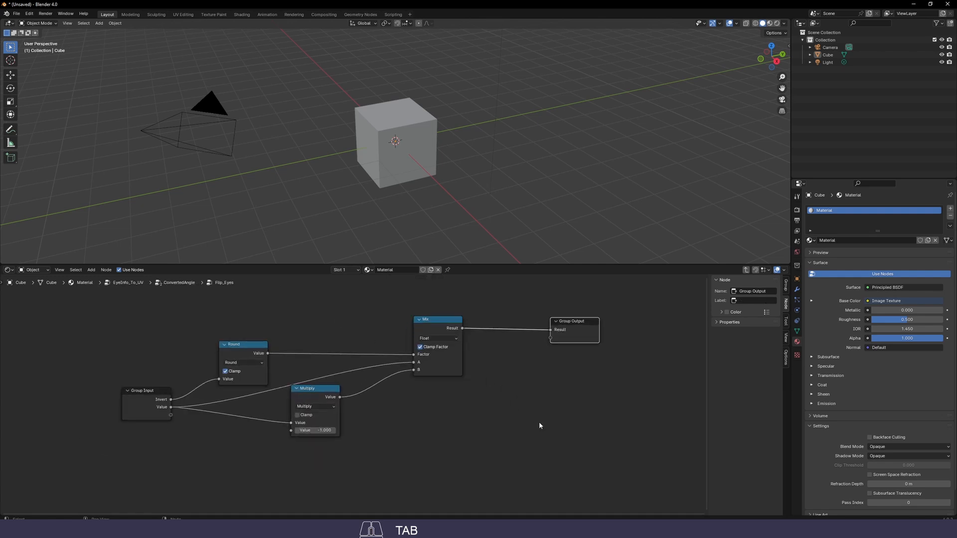
# Examine the Flip_Eyes group's Round, Multiply and Mix nodes and show the group's interface sockets
pyautogui.scroll(3, 523, 421)
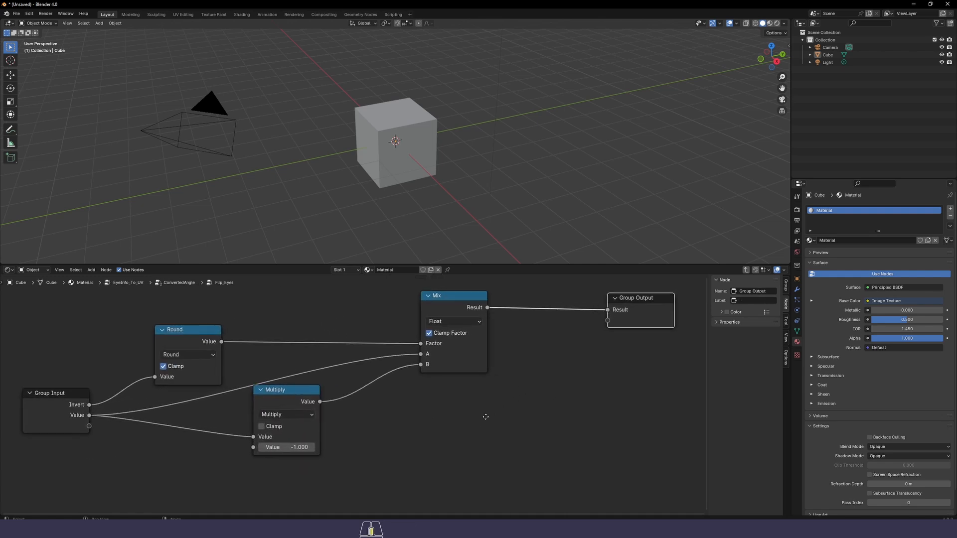
pyautogui.scroll(1, 479, 434)
pyautogui.moveTo(474, 436); pyautogui.dragTo(489, 429, button='middle')
pyautogui.click(17, 422)
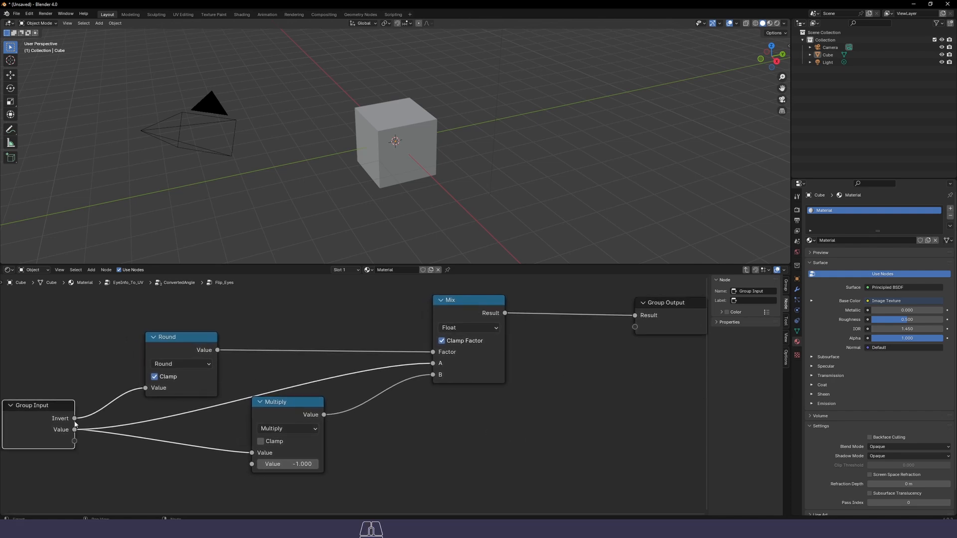
pyautogui.click(786, 285)
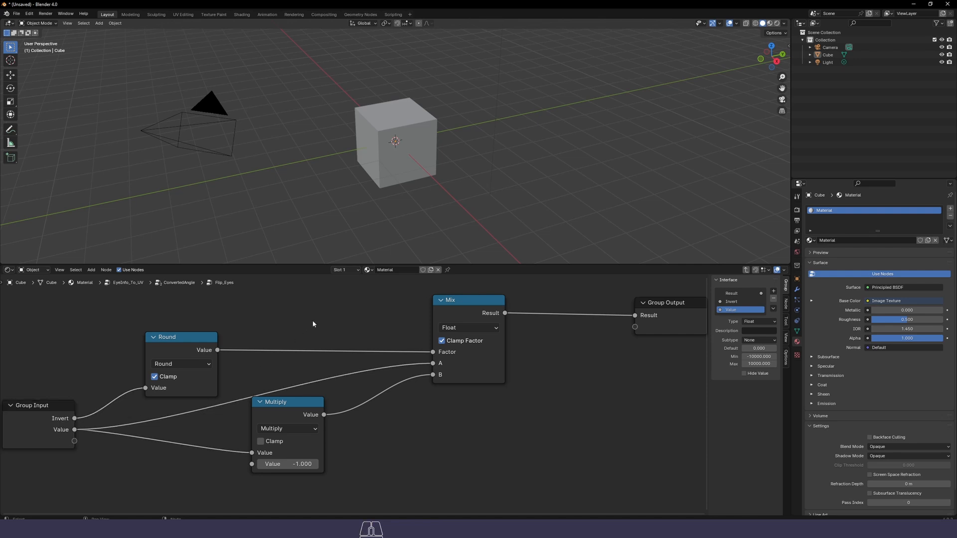
# Return to the ConvertedAngle group and enlarge the Shader Editor upward to give its nodes more room
pyautogui.press('Tab')
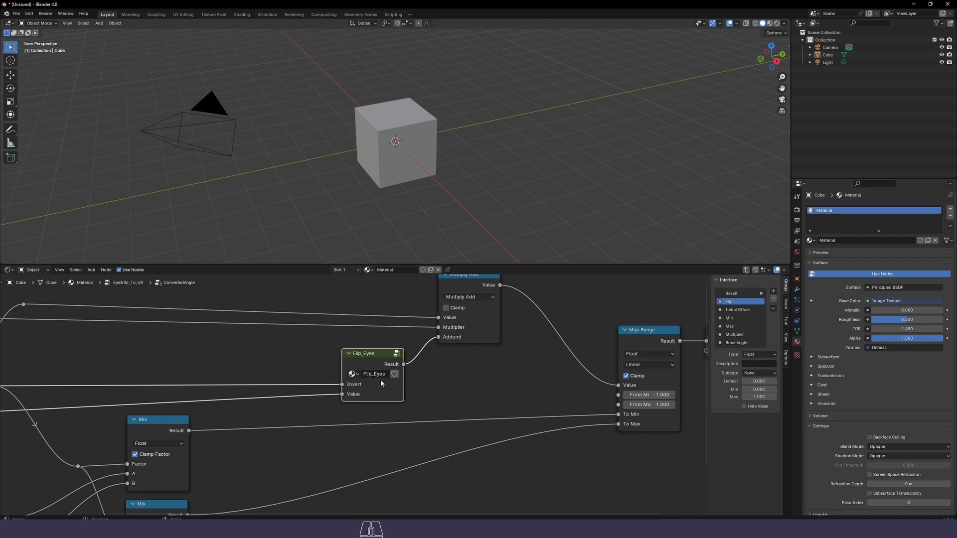
pyautogui.scroll(-3, 441, 373)
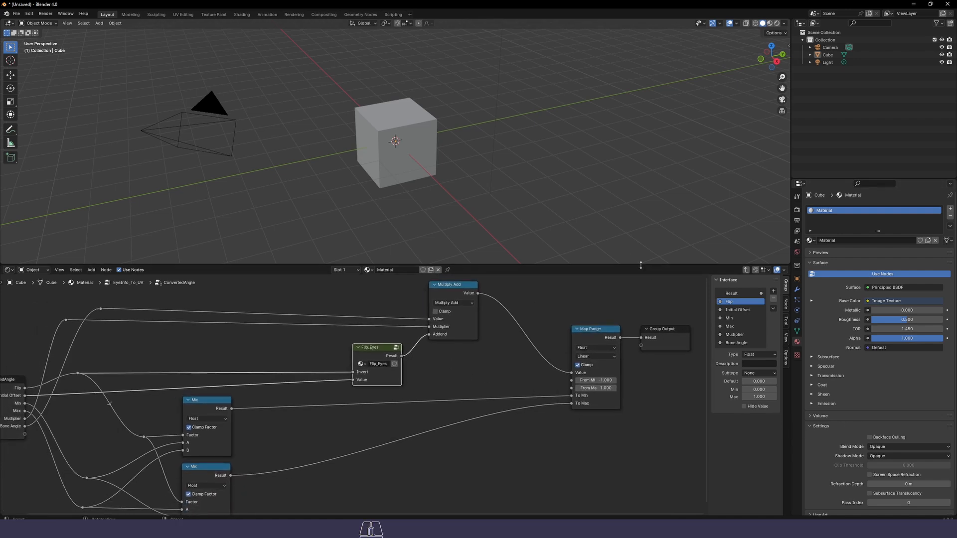
pyautogui.moveTo(641, 264); pyautogui.dragTo(641, 212)
pyautogui.moveTo(530, 399); pyautogui.dragTo(553, 382, button='middle')
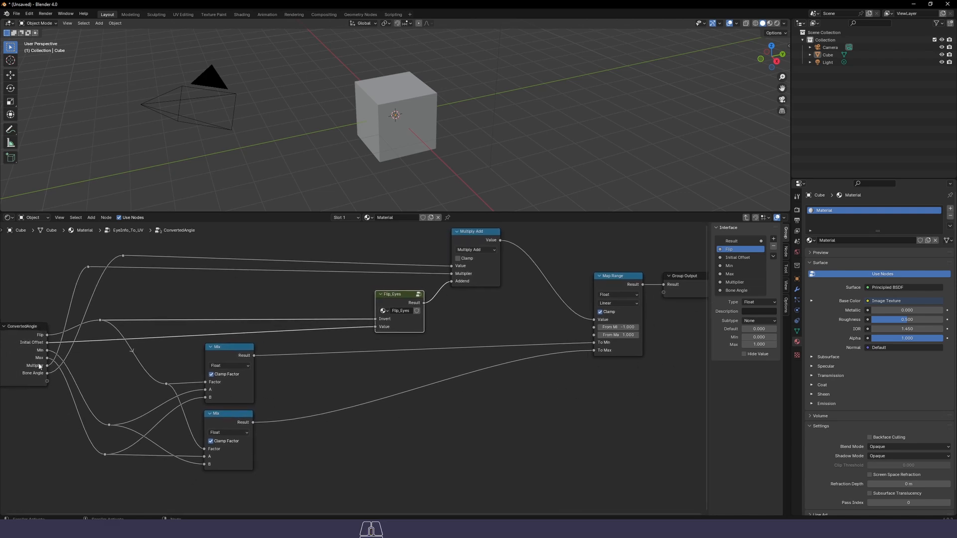
# Examine the ConvertedAngle group's inputs and trace the links of its two Mix, Map Range, Multiply Add and Flip_Eyes nodes
pyautogui.scroll(5, 23, 369)
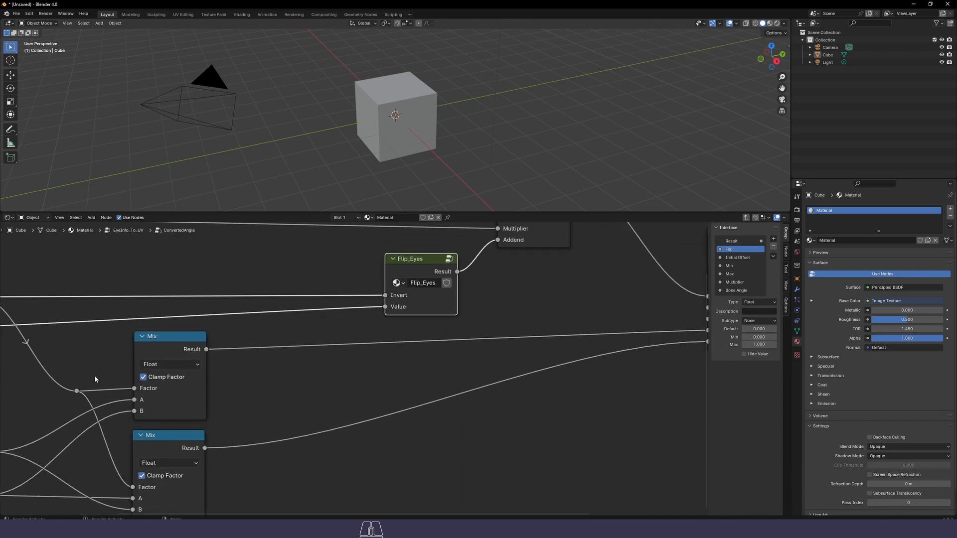
pyautogui.moveTo(94, 377); pyautogui.dragTo(558, 390, button='middle')
pyautogui.scroll(2, 402, 390)
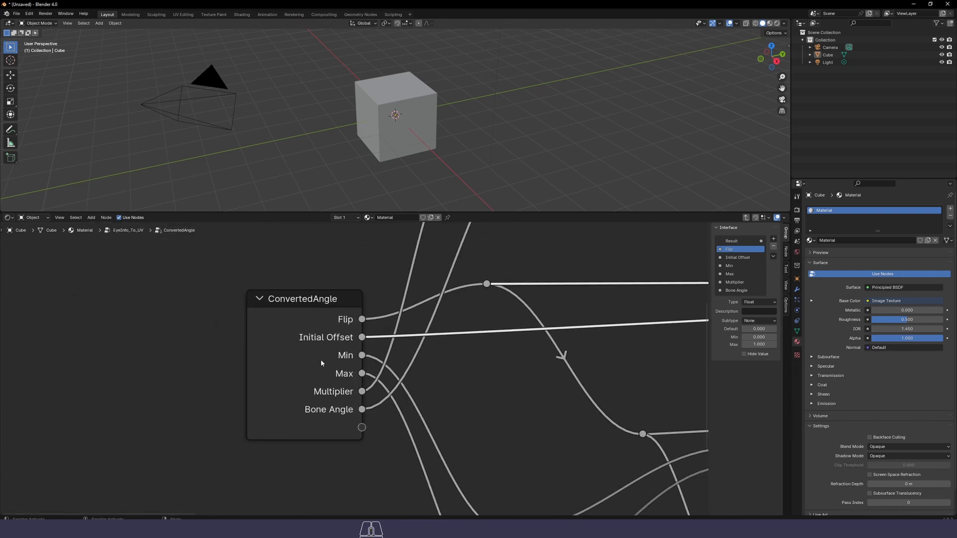
pyautogui.scroll(-4, 307, 410)
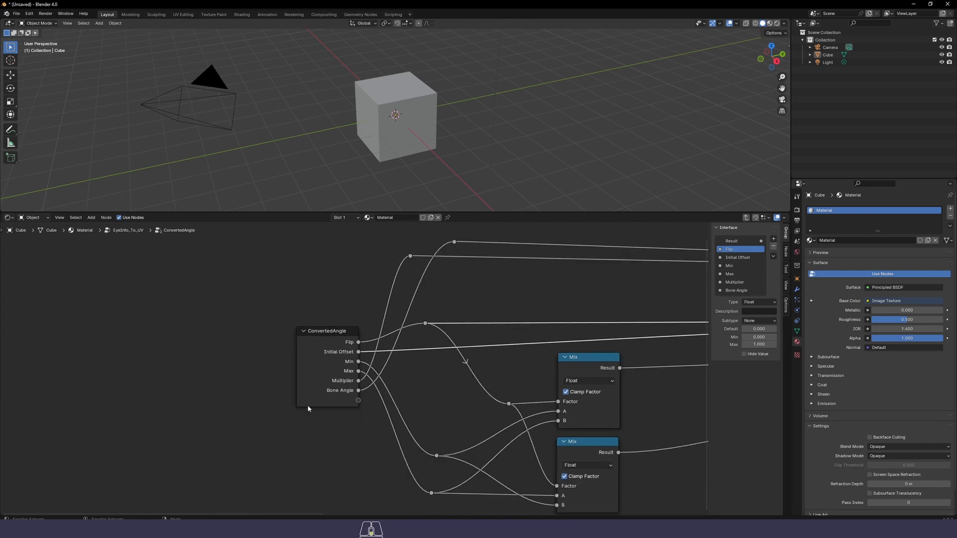
pyautogui.moveTo(550, 321); pyautogui.dragTo(263, 316, button='middle')
pyautogui.click(343, 400)
pyautogui.click(257, 361)
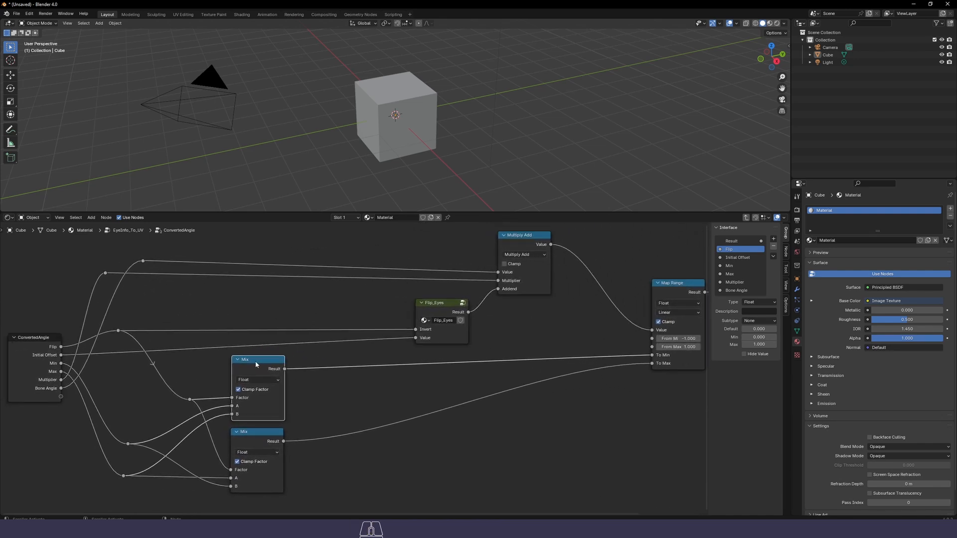
pyautogui.click(264, 437)
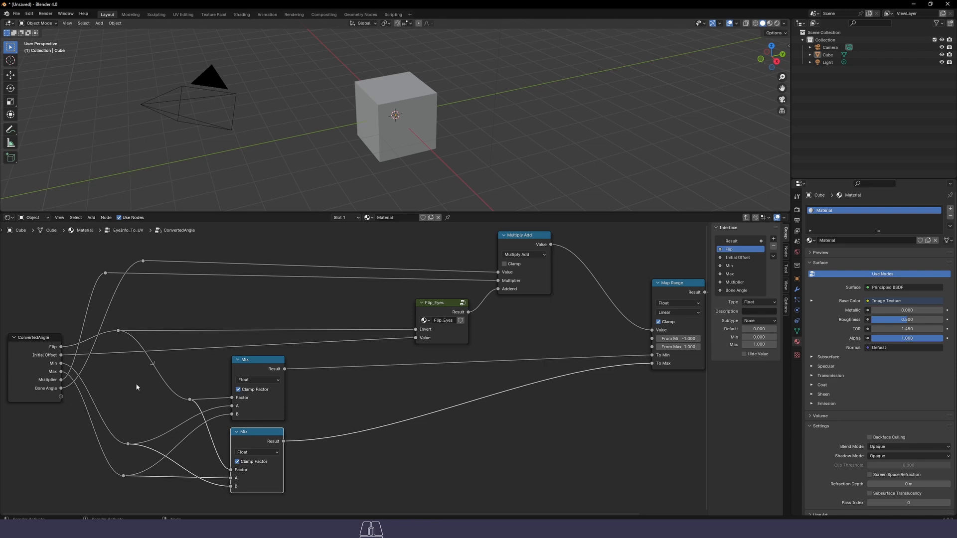
pyautogui.click(667, 290)
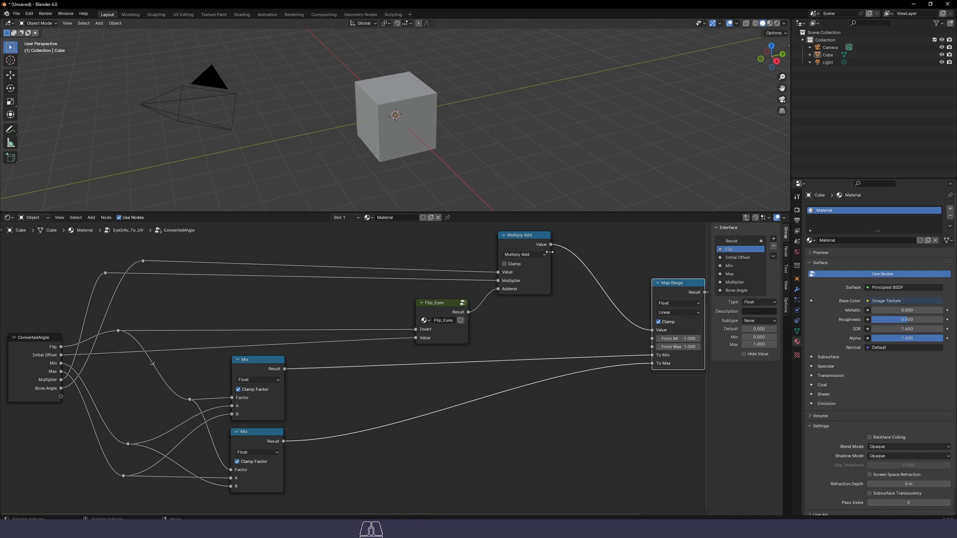
pyautogui.click(508, 252)
pyautogui.click(436, 302)
pyautogui.click(530, 428)
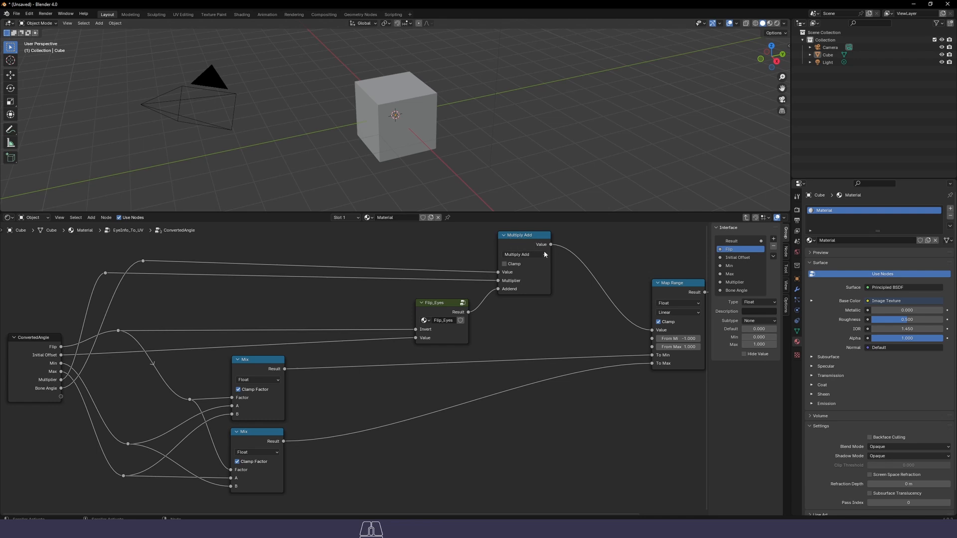
# Inspect the Map Range node's From Min and From Max settings, and frame the whole ConvertedAngle network
pyautogui.moveTo(678, 424); pyautogui.dragTo(444, 414, button='middle')
pyautogui.scroll(3, 495, 403)
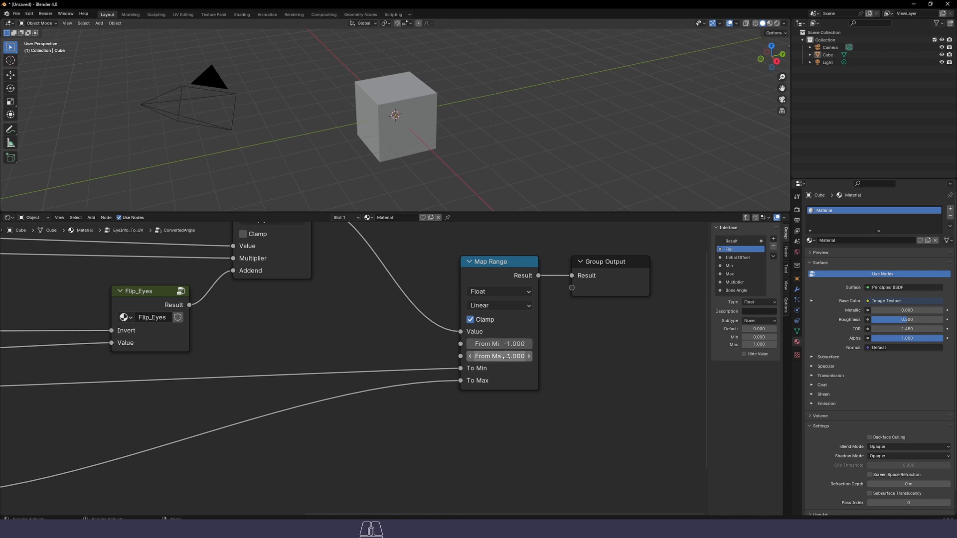
pyautogui.scroll(-2, 499, 434)
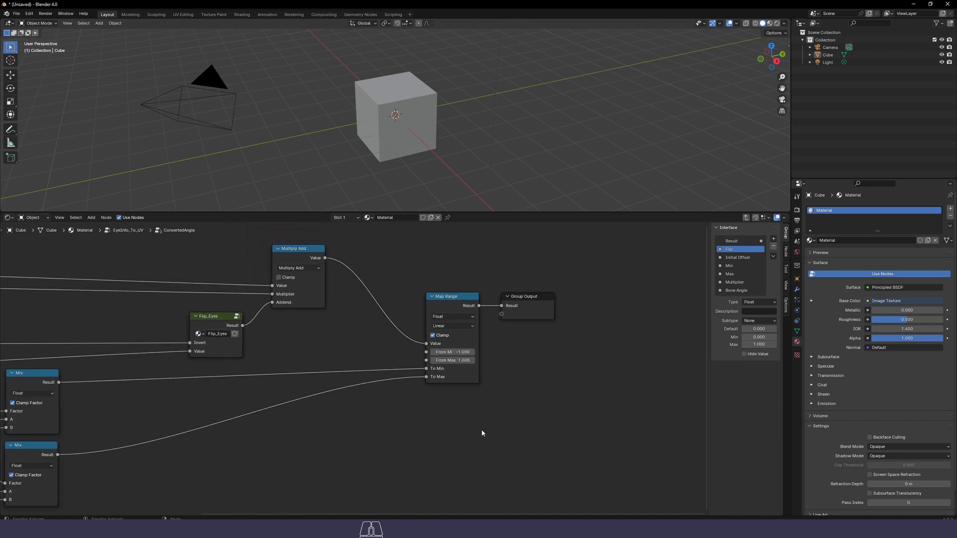
pyautogui.press('Home')
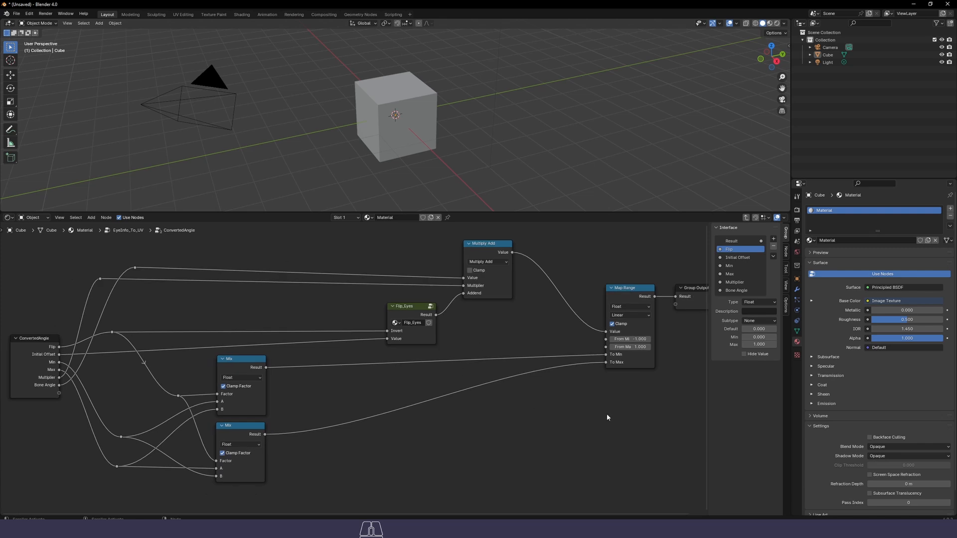
pyautogui.moveTo(475, 454); pyautogui.dragTo(512, 447, button='middle')
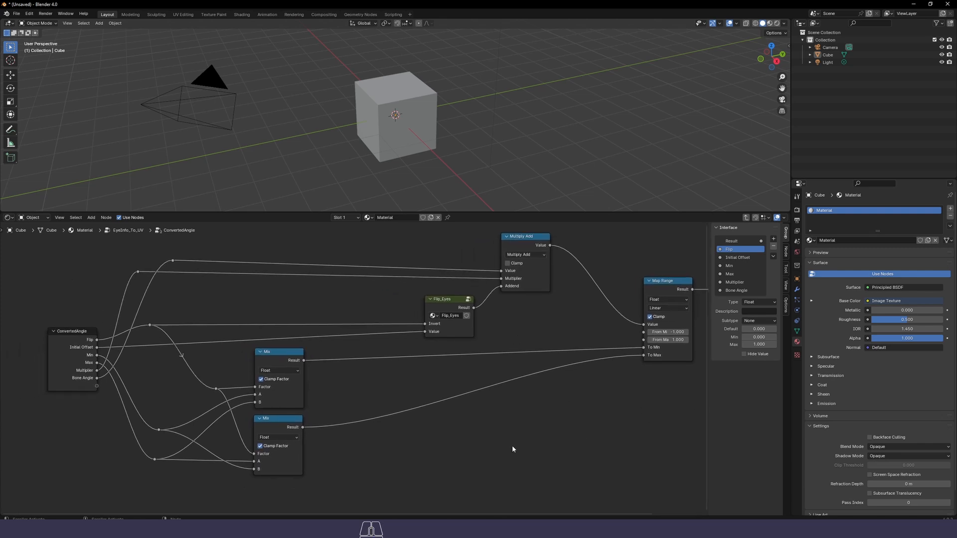
pyautogui.press('Home')
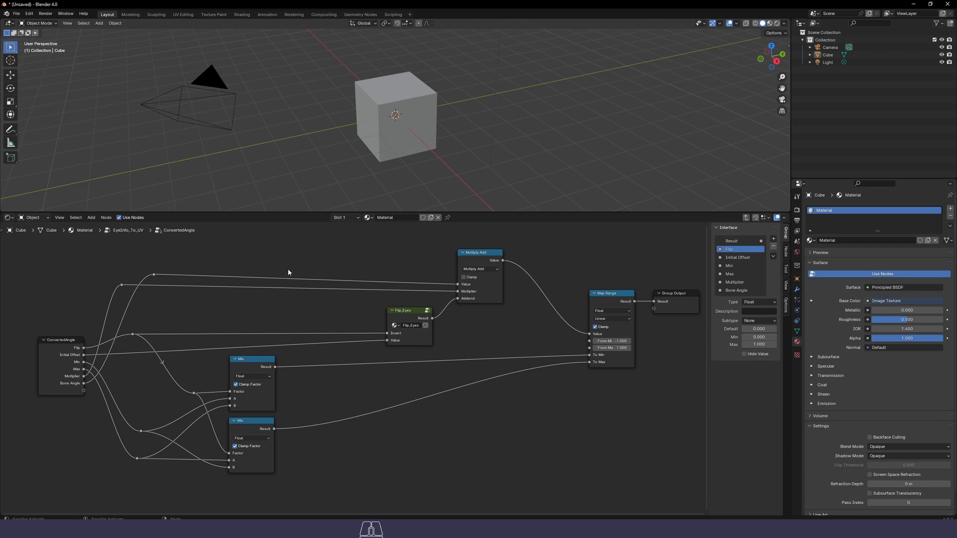
# Return to the EyeInfo_To_UV group and examine the sockets of its Group Input node
pyautogui.press('Tab')
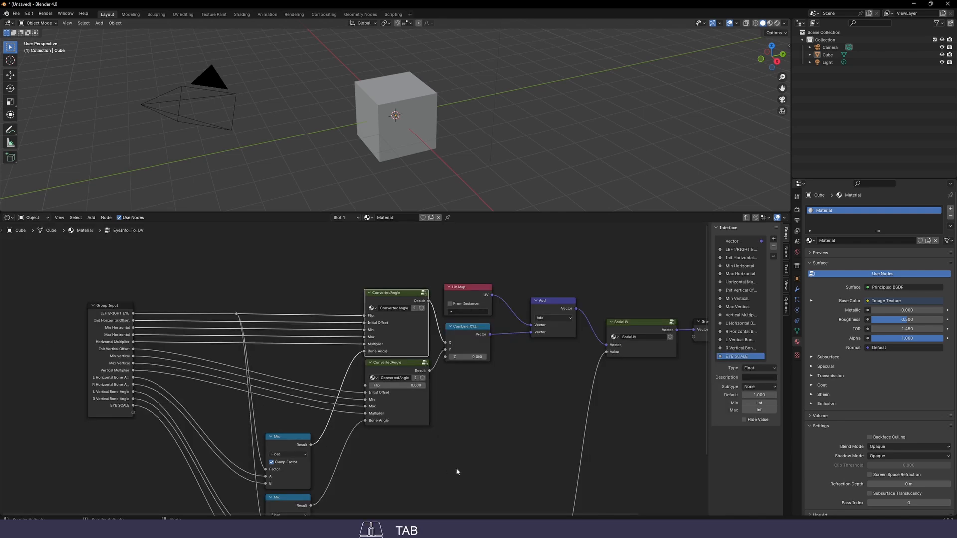
pyautogui.scroll(-1, 458, 470)
pyautogui.moveTo(509, 476); pyautogui.dragTo(455, 421, button='middle')
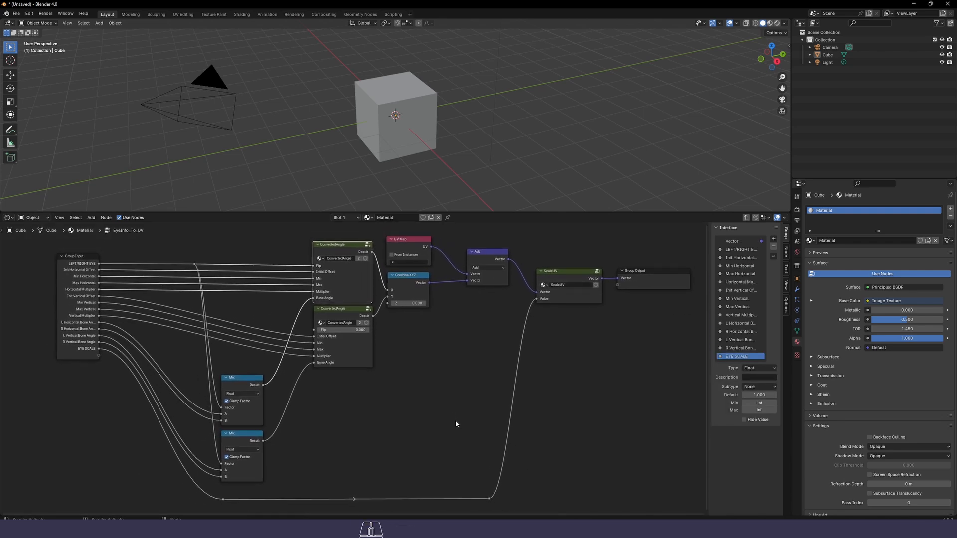
pyautogui.scroll(2, 147, 324)
pyautogui.moveTo(134, 275); pyautogui.dragTo(539, 384, button='middle')
pyautogui.scroll(5, 438, 371)
pyautogui.moveTo(432, 369); pyautogui.dragTo(470, 347, button='middle')
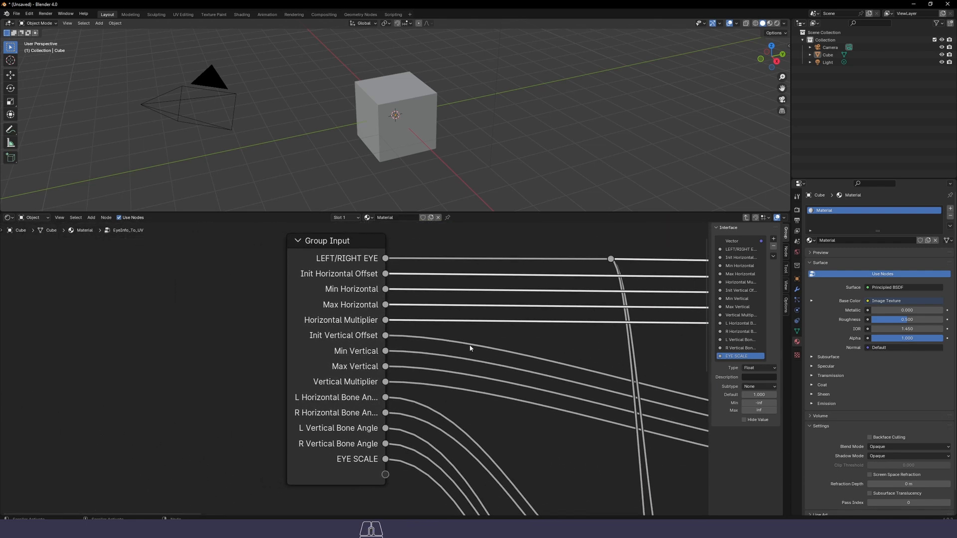
pyautogui.scroll(1, 470, 347)
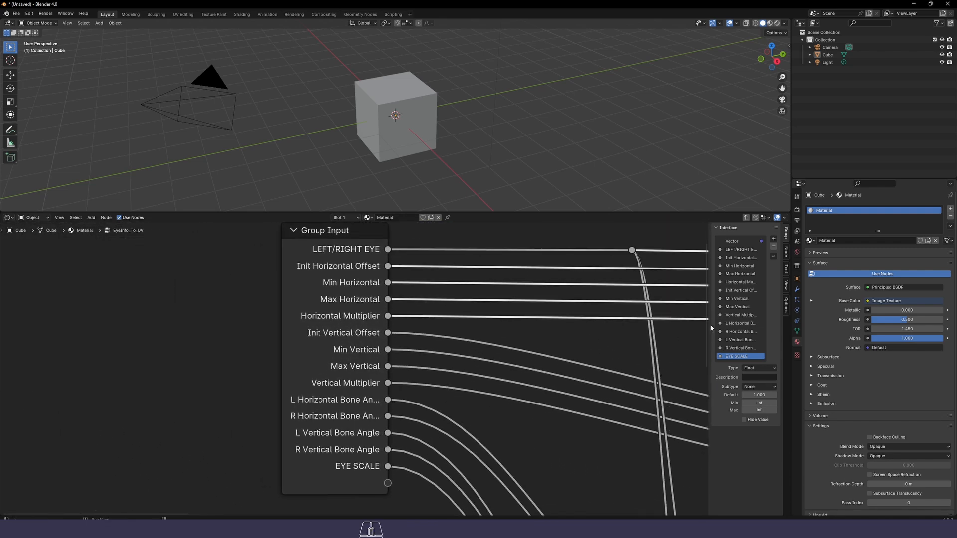
# Widen the Shader Editor's sidebar until the full interface socket names of the EyeInfo_To_UV group are readable
pyautogui.moveTo(712, 328); pyautogui.dragTo(661, 328)
pyautogui.moveTo(555, 344); pyautogui.dragTo(443, 339, button='middle')
pyautogui.scroll(-4, 444, 339)
pyautogui.moveTo(490, 366); pyautogui.dragTo(388, 337, button='middle')
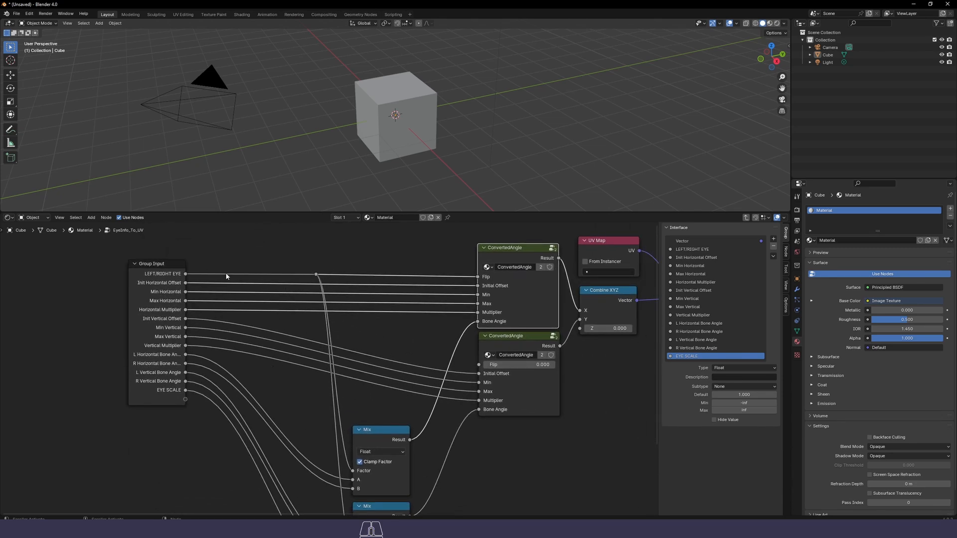
pyautogui.moveTo(324, 268); pyautogui.dragTo(323, 305, button='middle')
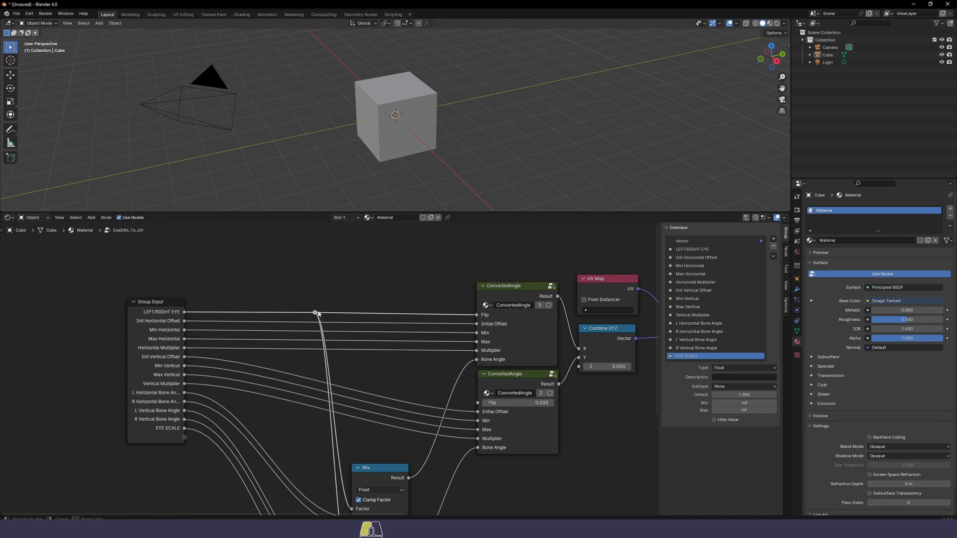
# Branch a new Reroute node off the LEFT/RIGHT EYE link's existing reroute point and delete it again
pyautogui.moveTo(315, 312); pyautogui.dragTo(362, 262)
pyautogui.write('rer')
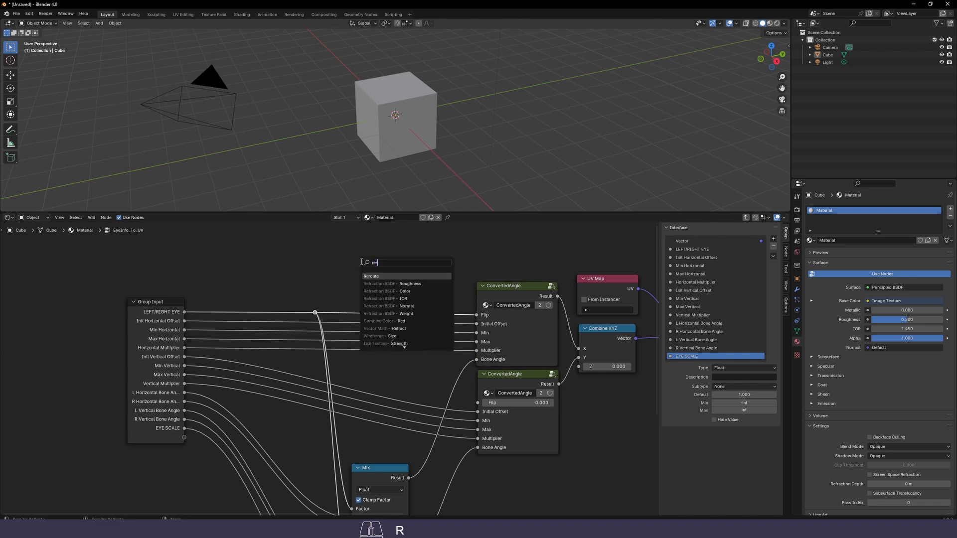
pyautogui.press('Return')
pyautogui.click(352, 259)
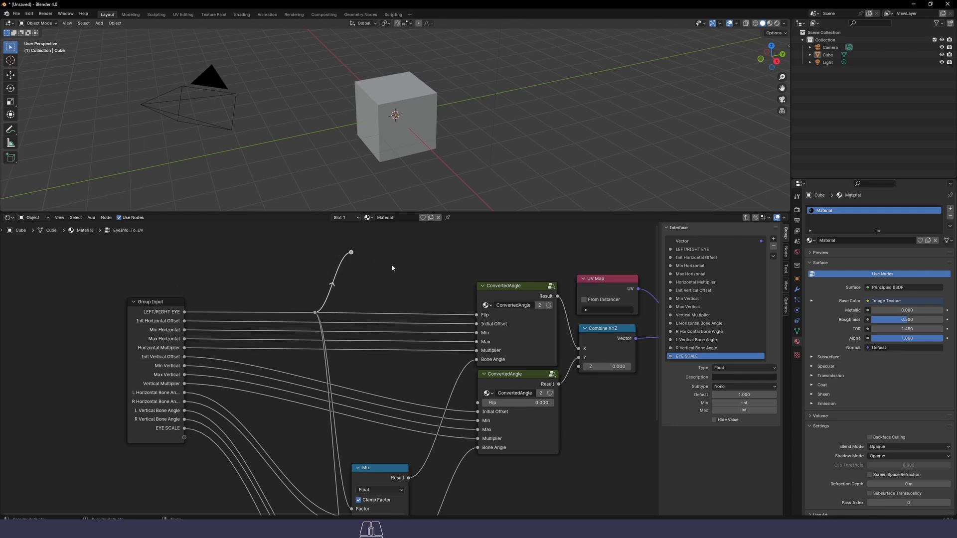
pyautogui.press('x')
# Examine how the two Mix nodes feed bone angles into the ConvertedAngle nodes, and the Combine XYZ node combining their results
pyautogui.scroll(-5, 383, 281)
pyautogui.moveTo(544, 413); pyautogui.dragTo(440, 379, button='middle')
pyautogui.scroll(1, 448, 371)
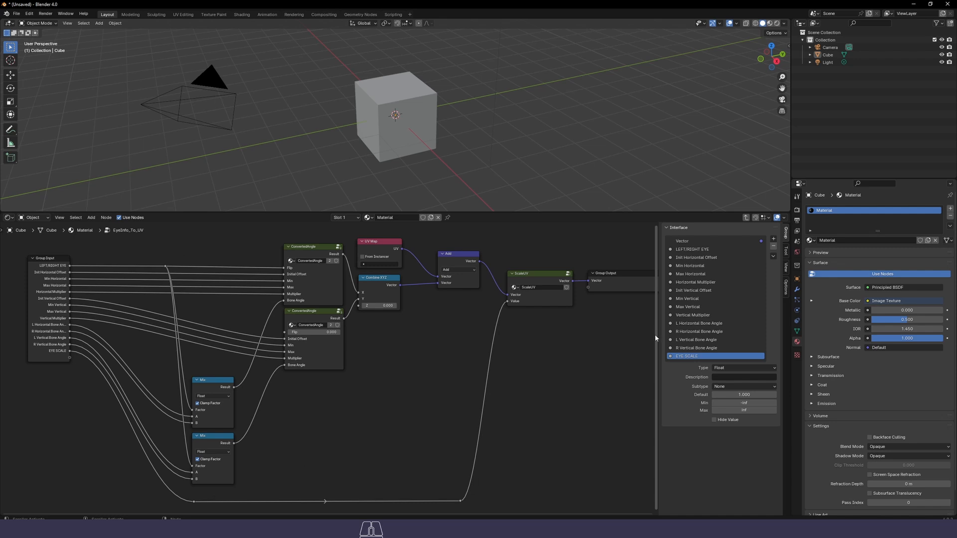
pyautogui.scroll(3, 204, 451)
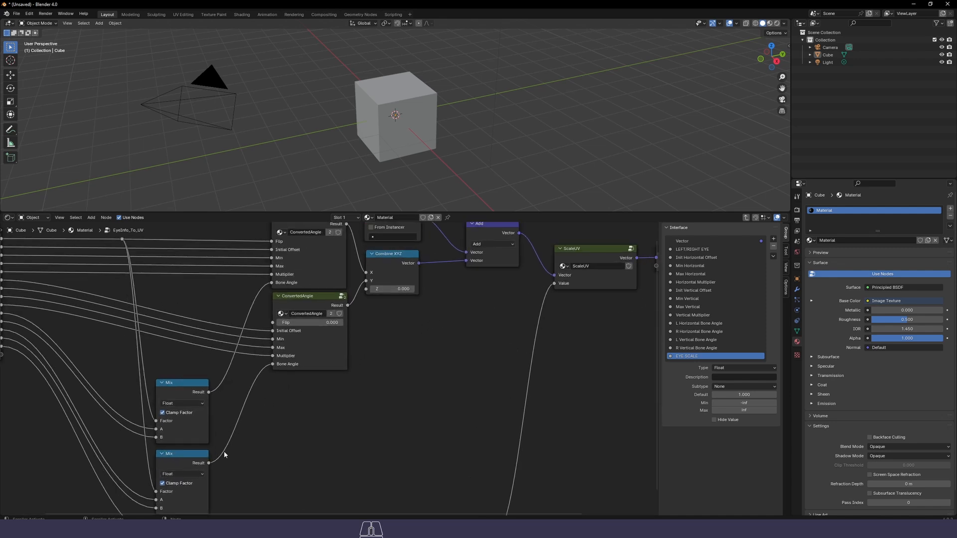
pyautogui.moveTo(227, 452); pyautogui.dragTo(385, 422, button='middle')
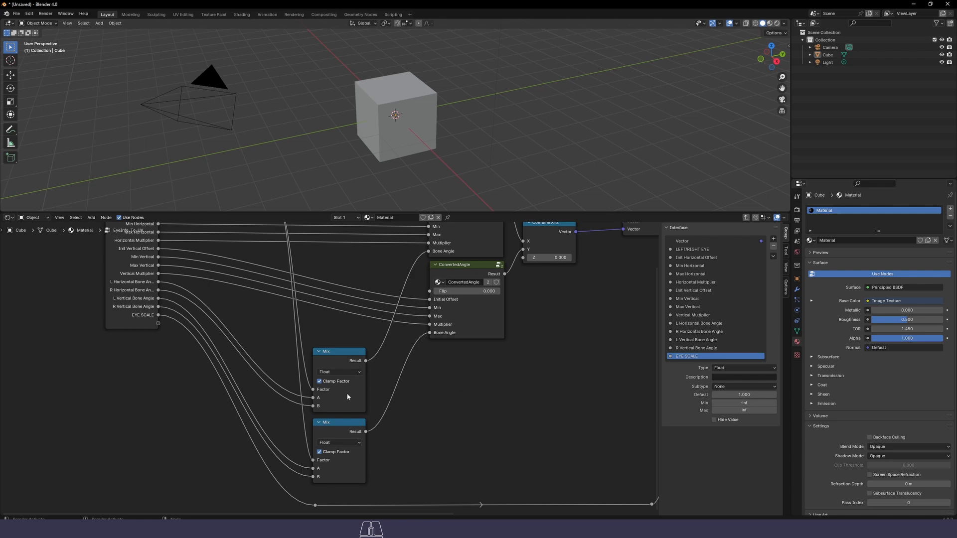
pyautogui.moveTo(536, 395); pyautogui.dragTo(478, 487, button='middle')
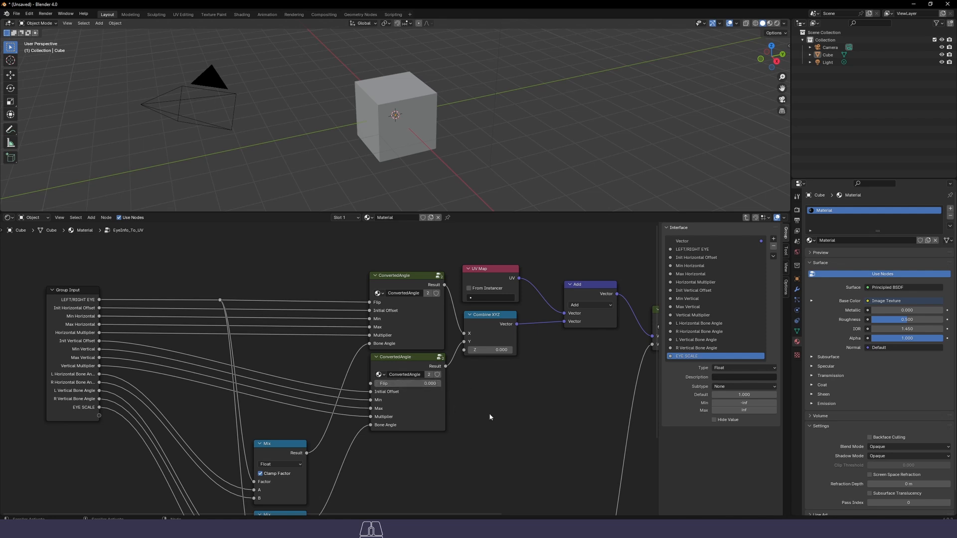
# Narrow the sidebar to a thin strip so the ScaleUV and Group Output nodes have more room
pyautogui.scroll(-2, 489, 414)
pyautogui.moveTo(504, 434); pyautogui.dragTo(481, 378, button='middle')
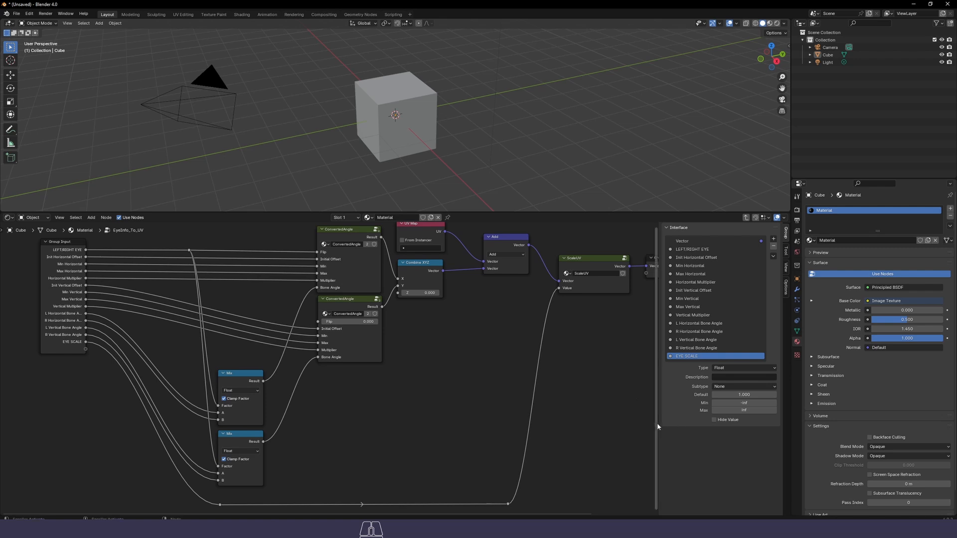
pyautogui.moveTo(658, 422); pyautogui.dragTo(757, 420)
pyautogui.scroll(1, 613, 403)
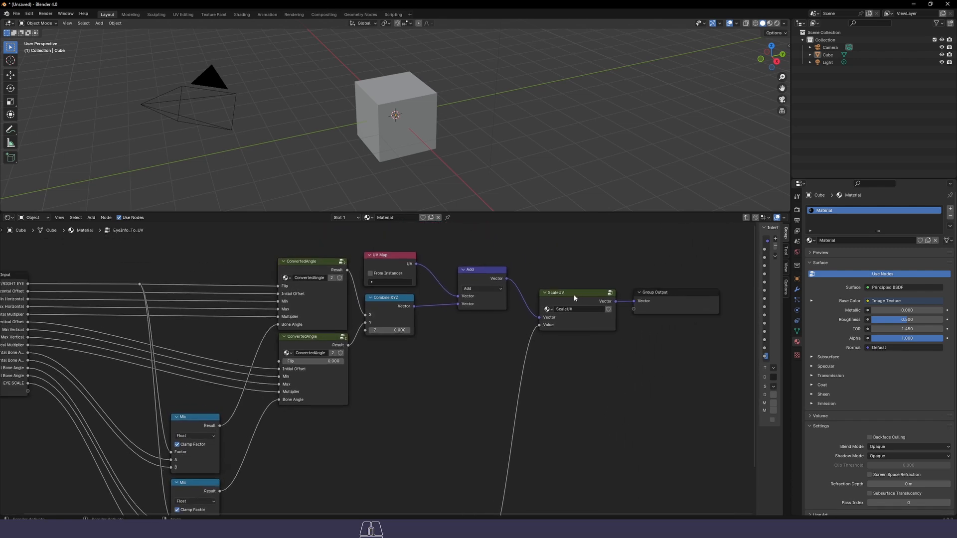
# Examine the Subtract, Scale, Add and Scale Eye nodes inside the ScaleUV group and return to the material's main node tree
pyautogui.click(574, 298)
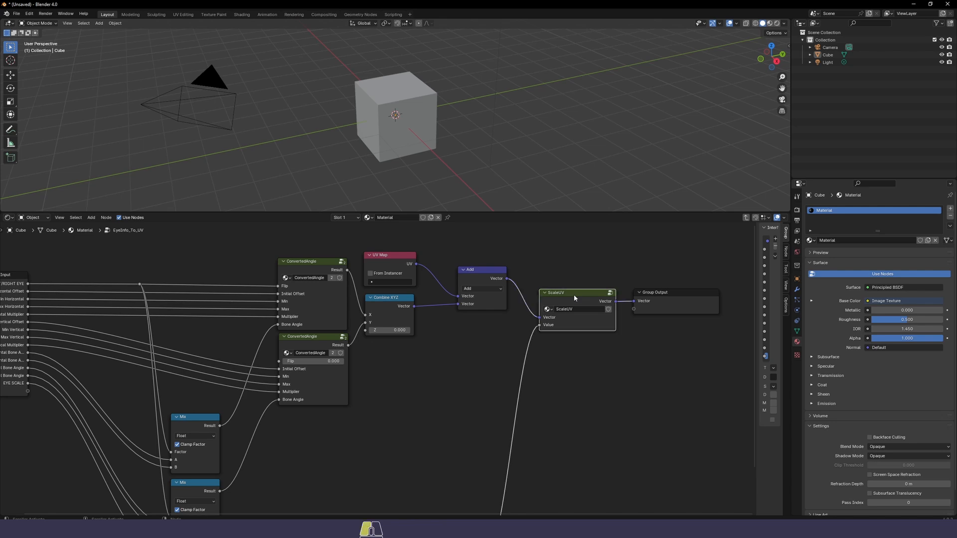
pyautogui.press('Tab')
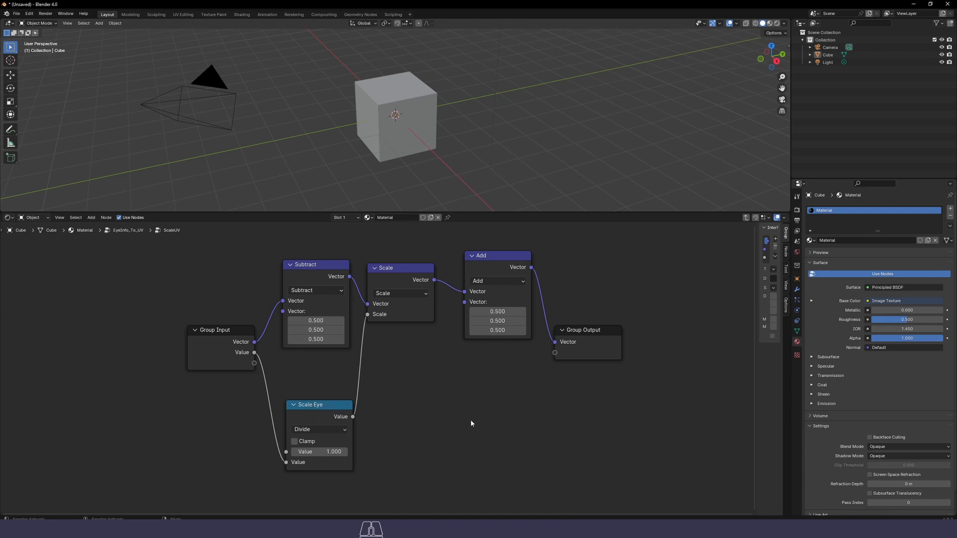
pyautogui.press('Tab')
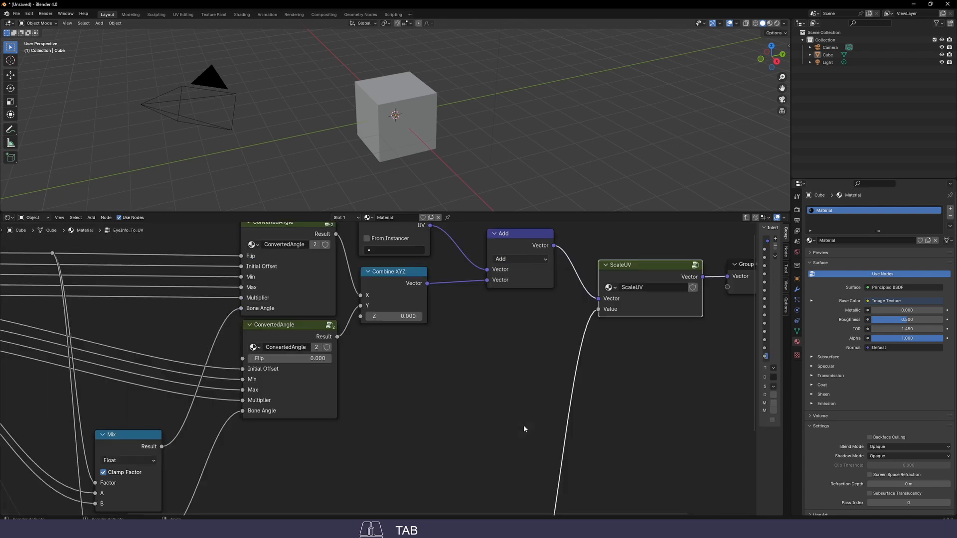
pyautogui.scroll(-3, 490, 426)
pyautogui.moveTo(378, 438); pyautogui.dragTo(455, 402, button='middle')
pyautogui.click(468, 420)
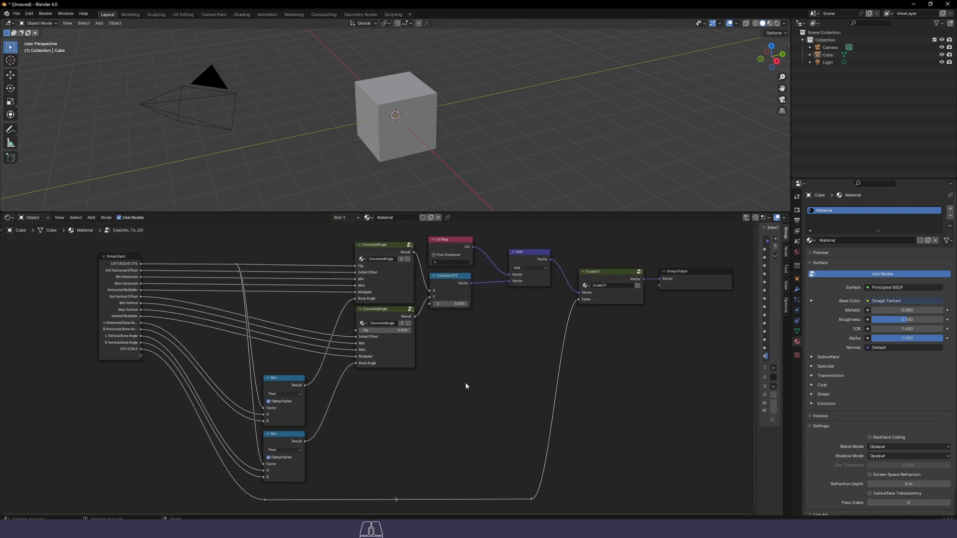
pyautogui.press('Tab')
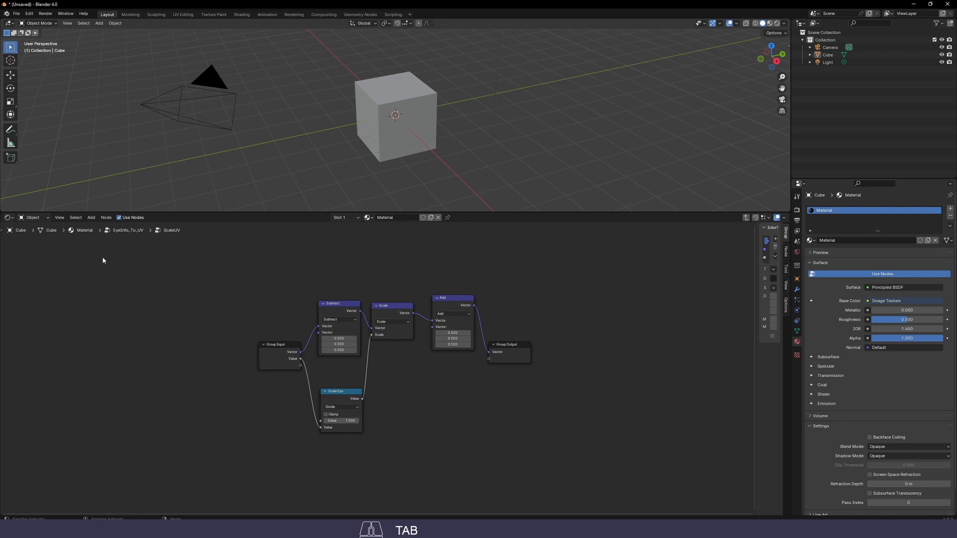
pyautogui.press('Tab')
pyautogui.press('Tab')
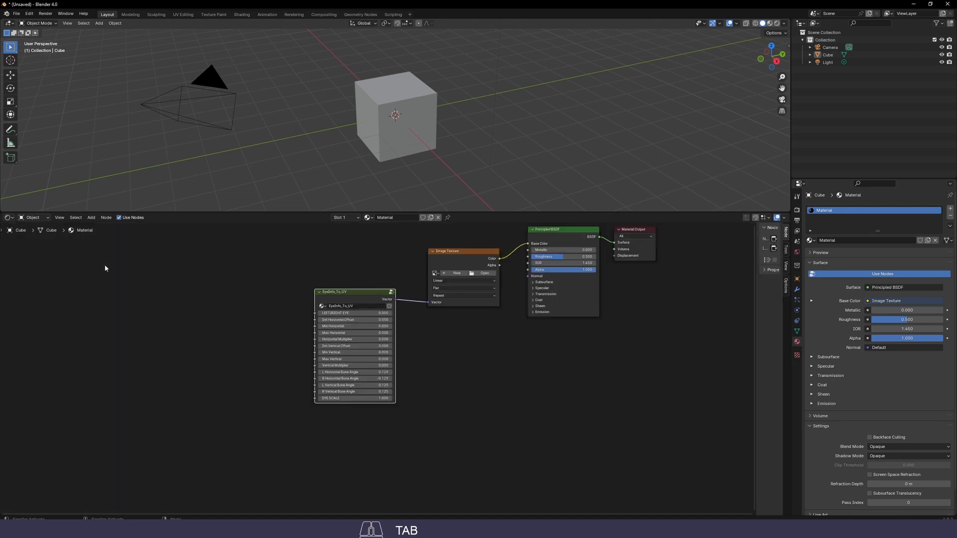
# Examine the EyeInfo_To_UV node's offset, limit, multiplier, bone angle and eye scale inputs and its link to the Image Texture
pyautogui.scroll(3, 382, 359)
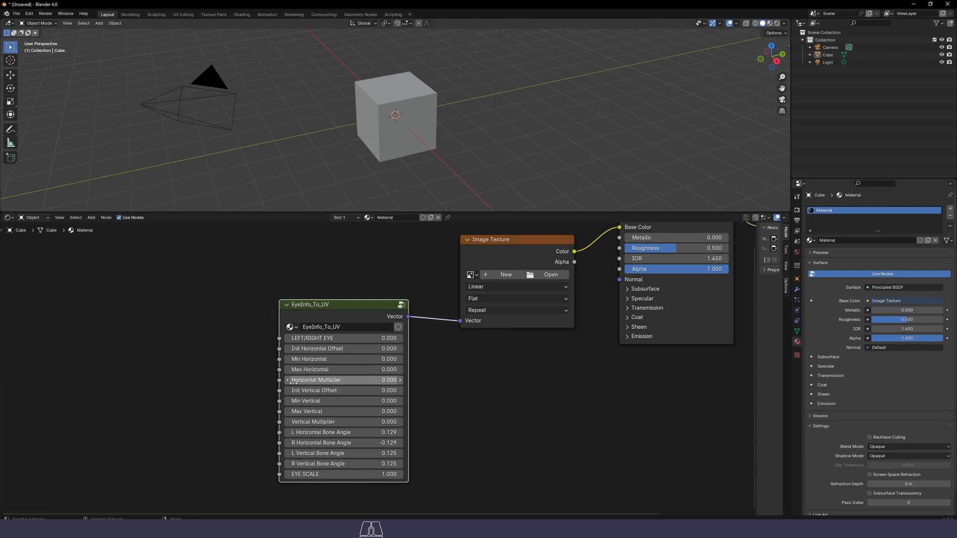
pyautogui.moveTo(441, 431); pyautogui.dragTo(509, 396, button='middle')
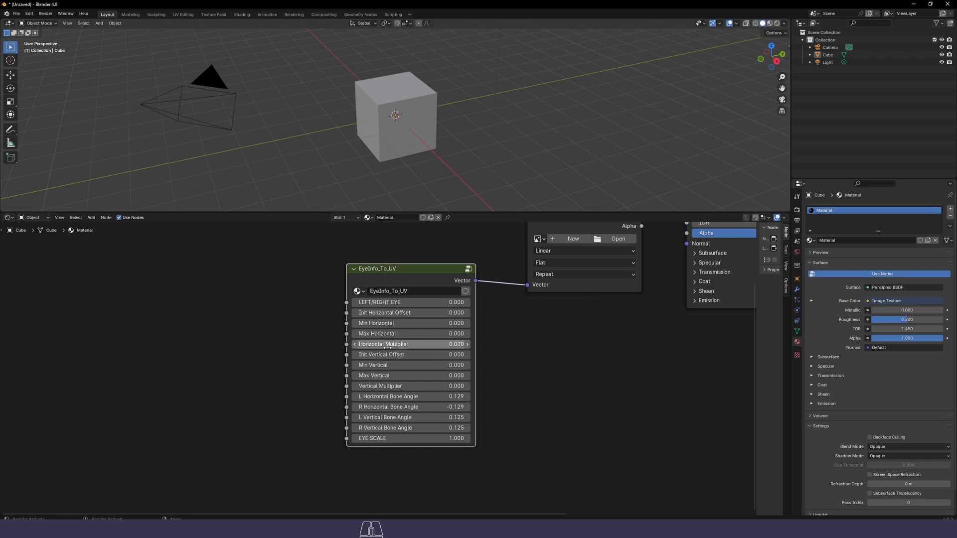
pyautogui.moveTo(347, 397); pyautogui.dragTo(260, 401)
pyautogui.click(584, 419)
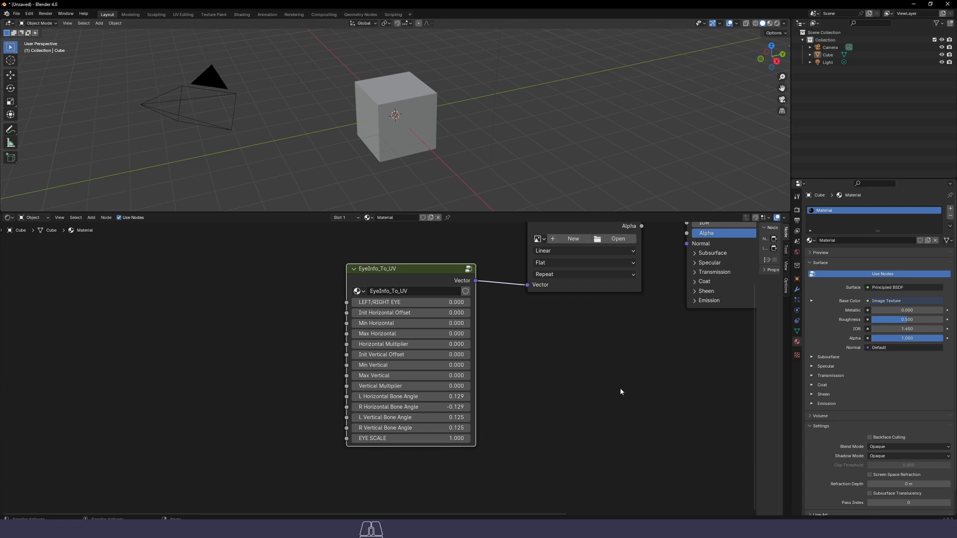
pyautogui.scroll(-3, 602, 401)
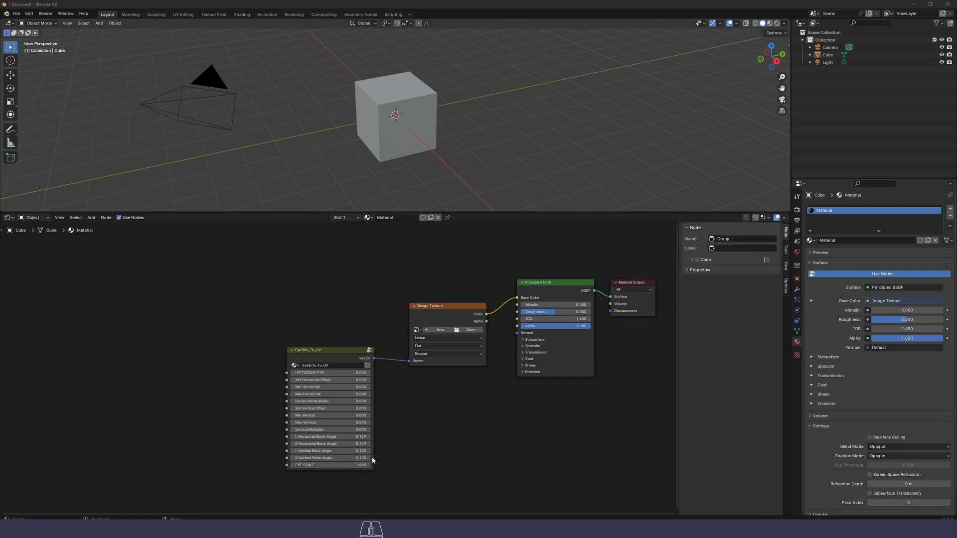
pyautogui.moveTo(463, 461); pyautogui.dragTo(573, 448, button='middle')
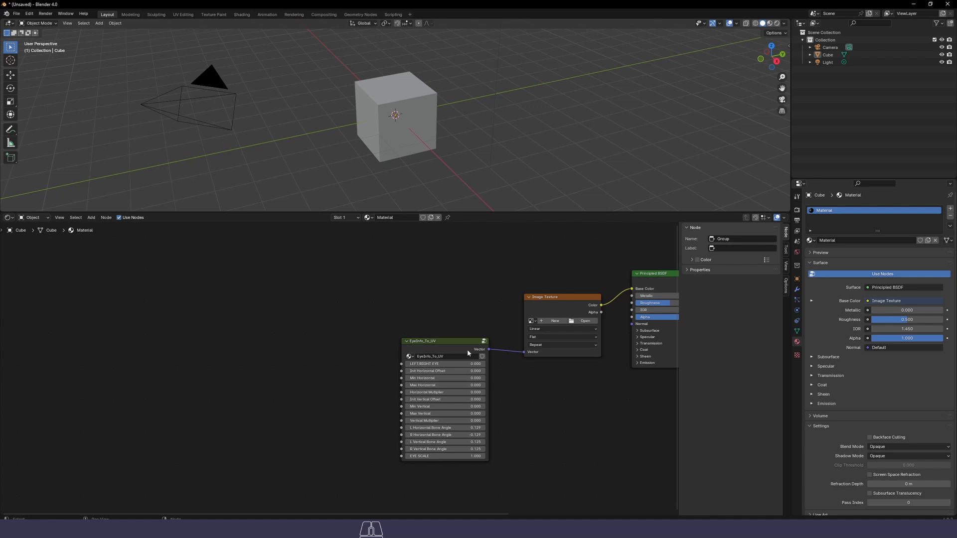
# Add a Value node linked to the Init Horizontal Offset input of the EyeInfo_To_UV node and place it beside the group
pyautogui.scroll(1, 251, 386)
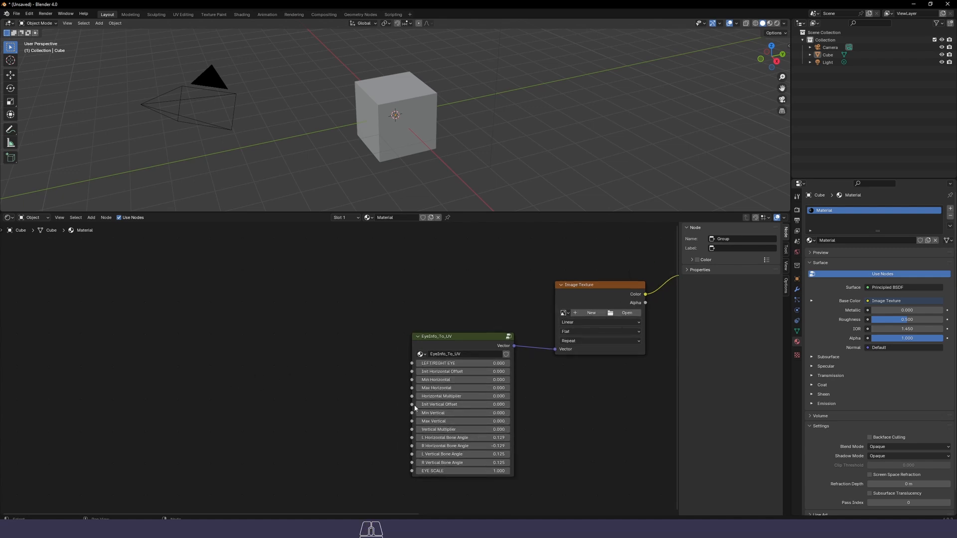
pyautogui.moveTo(412, 372); pyautogui.dragTo(306, 375)
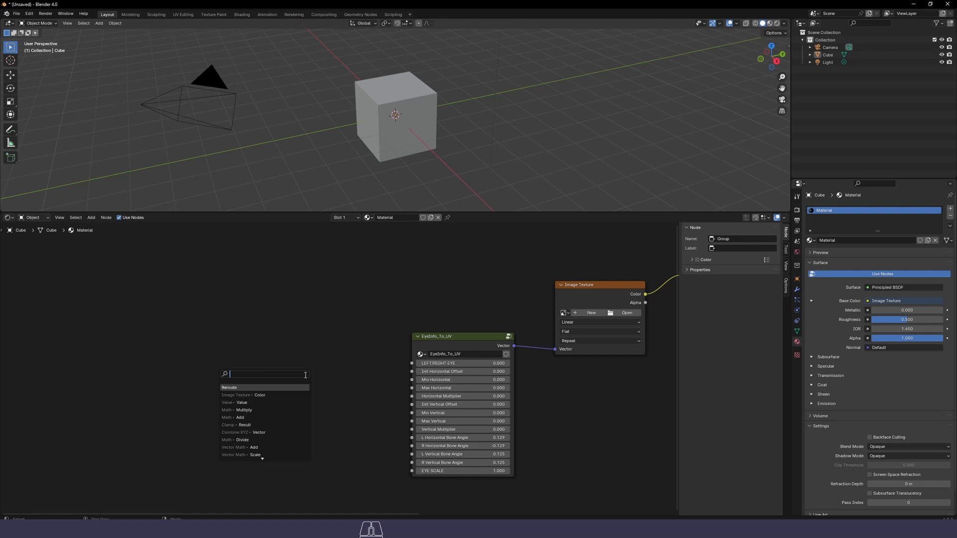
pyautogui.write('valeu')
pyautogui.press('BackSpace')
pyautogui.press('BackSpace')
pyautogui.press('BackSpace')
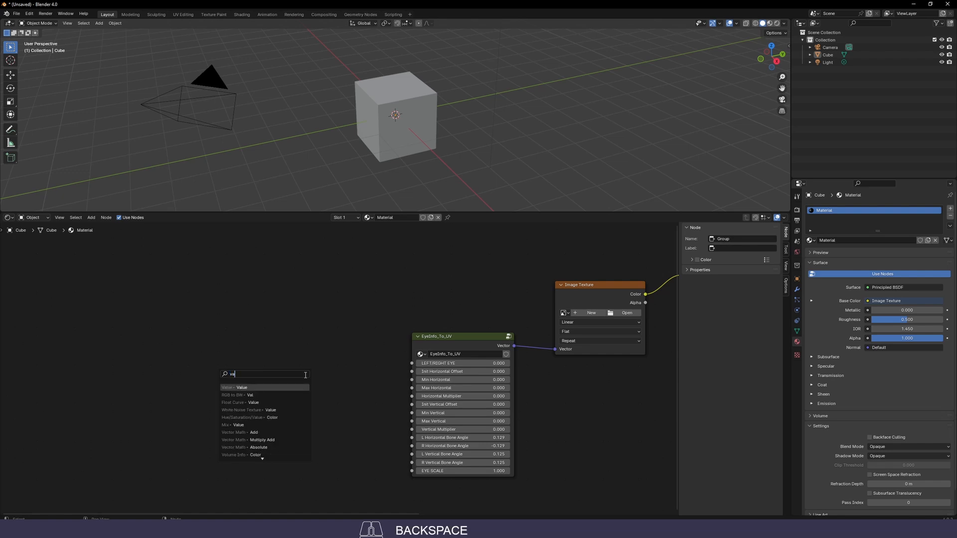
pyautogui.press('Return')
pyautogui.click(288, 375)
# Label the new Value node Blah
pyautogui.press('F2')
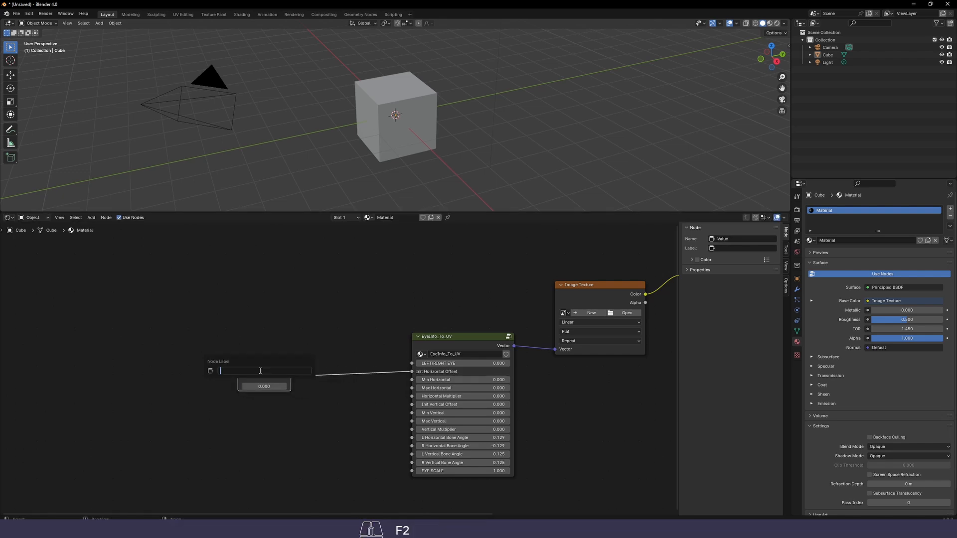
pyautogui.press('shift')
pyautogui.write('Blah')
pyautogui.press('Return')
# Make a node group out of the Value node and delete the Value node inside that group
pyautogui.scroll(1, 284, 409)
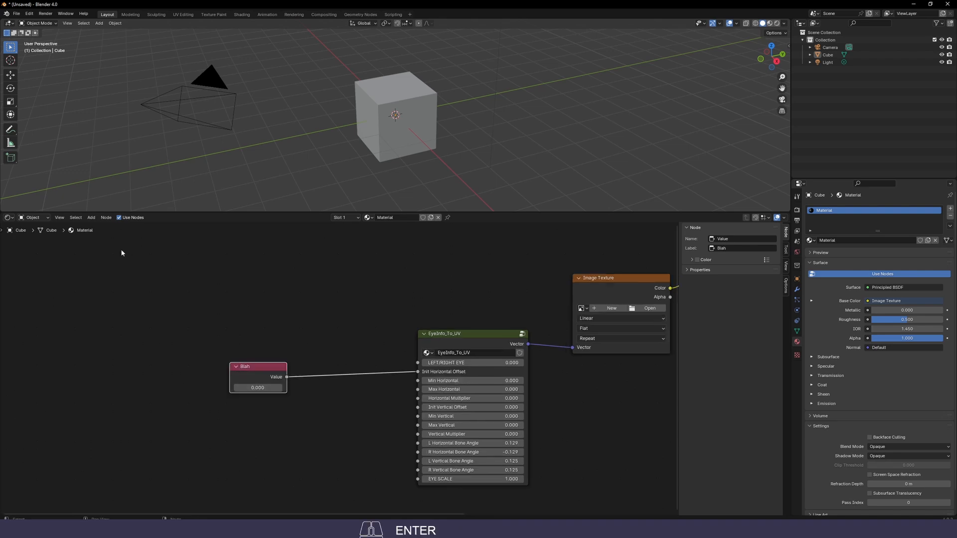
pyautogui.rightClick(259, 370)
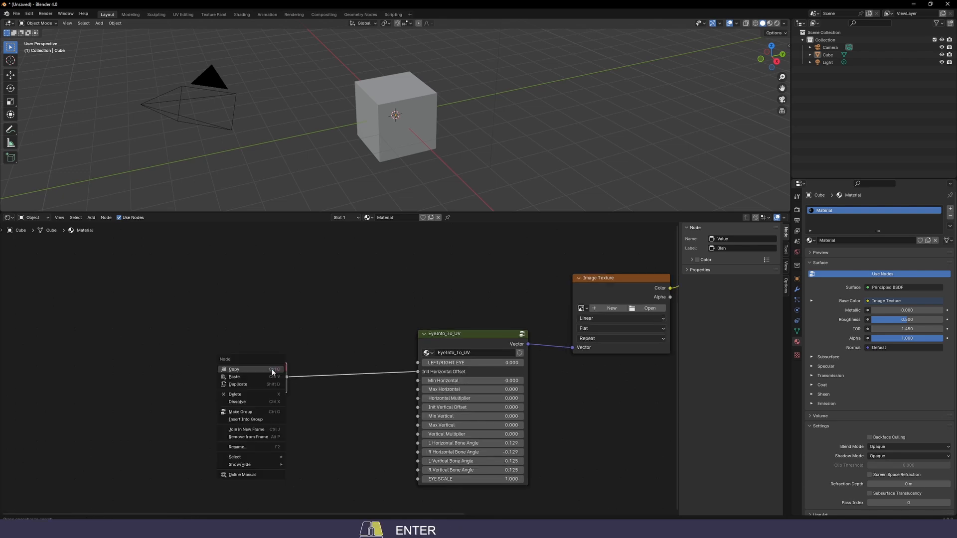
pyautogui.click(241, 413)
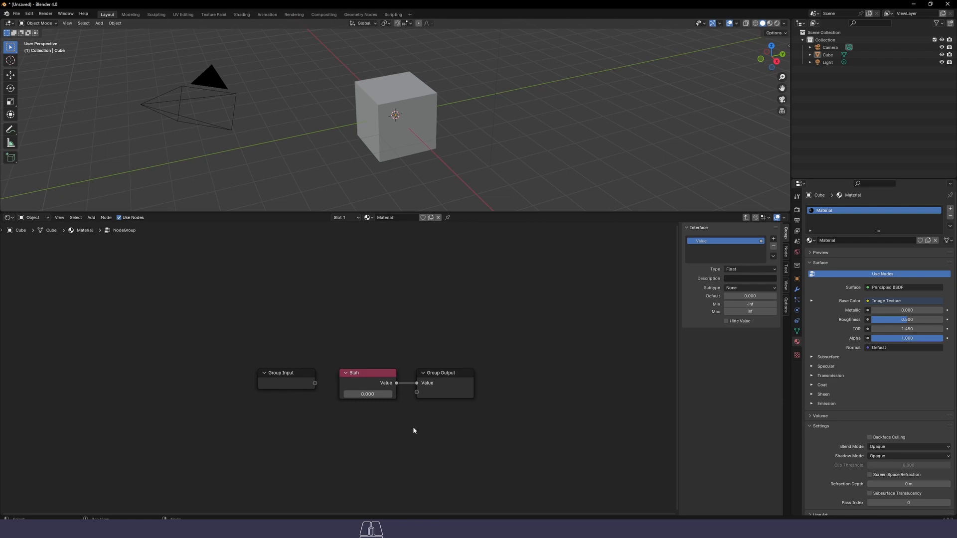
pyautogui.moveTo(410, 441); pyautogui.dragTo(350, 372)
pyautogui.press('Delete')
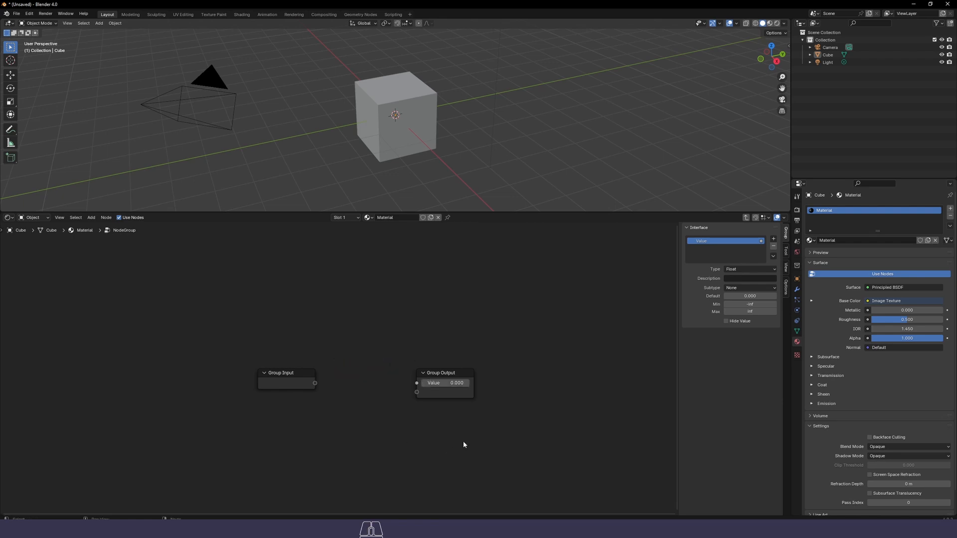
# Add four more output sockets to the new node group's interface
pyautogui.click(452, 396)
pyautogui.click(773, 240)
pyautogui.click(782, 243)
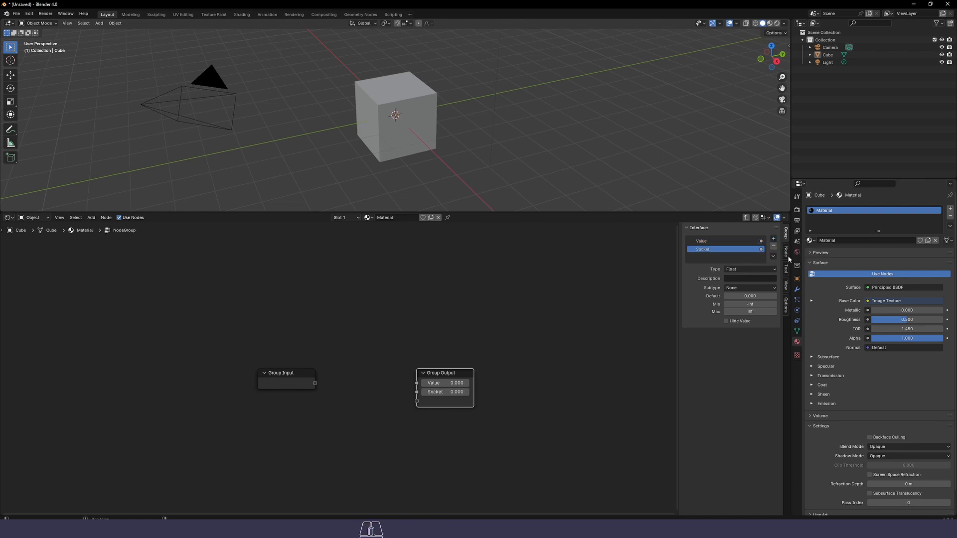
pyautogui.click(773, 239)
pyautogui.click(781, 244)
pyautogui.click(773, 239)
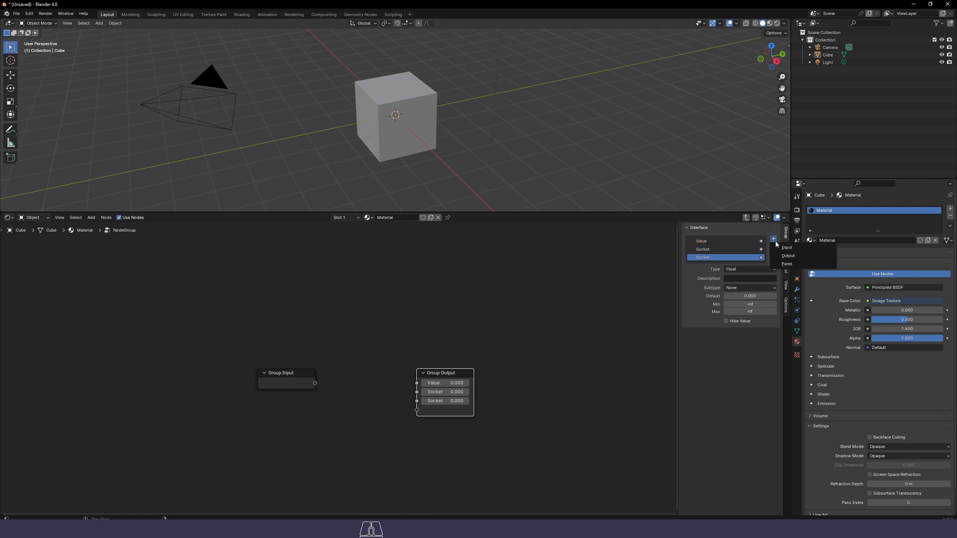
pyautogui.click(785, 253)
pyautogui.click(773, 239)
pyautogui.click(786, 253)
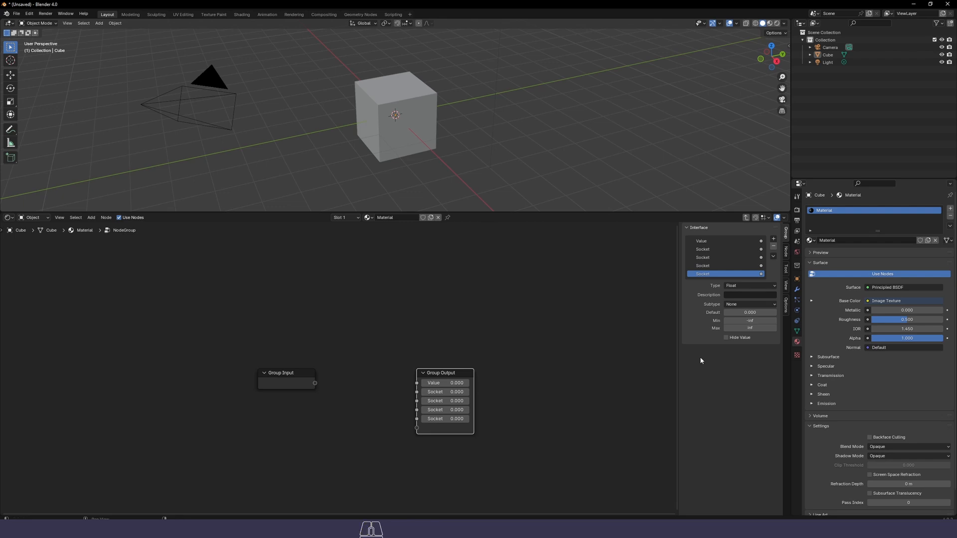
# Rename the first output socket of the node group as BONE ANGLE
pyautogui.click(707, 250)
pyautogui.click(707, 242)
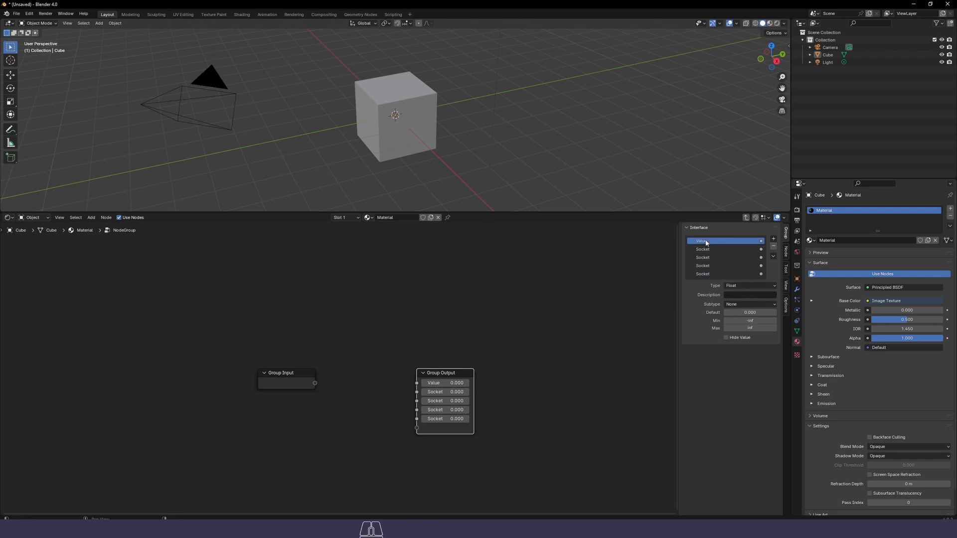
pyautogui.doubleClick(706, 242)
pyautogui.write('BONE ANGLE')
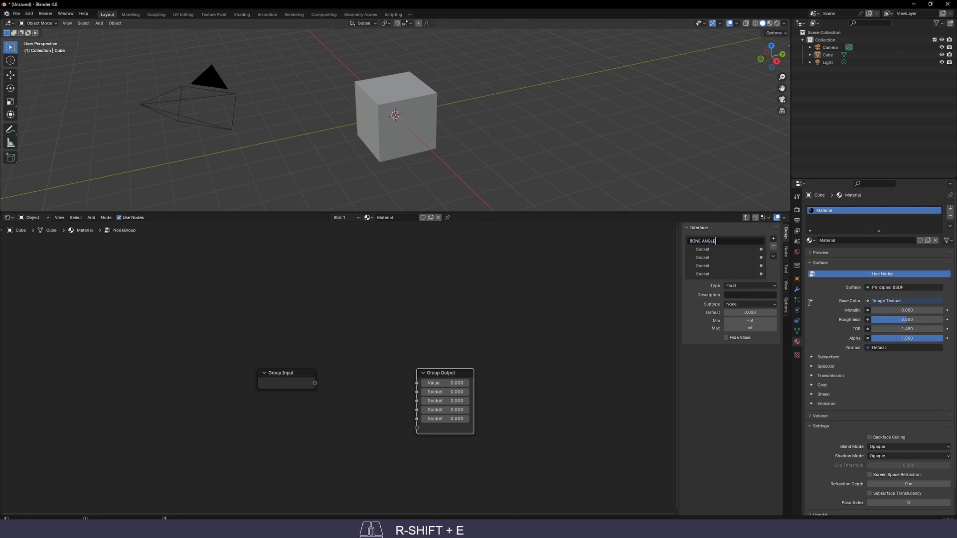
pyautogui.press('Return')
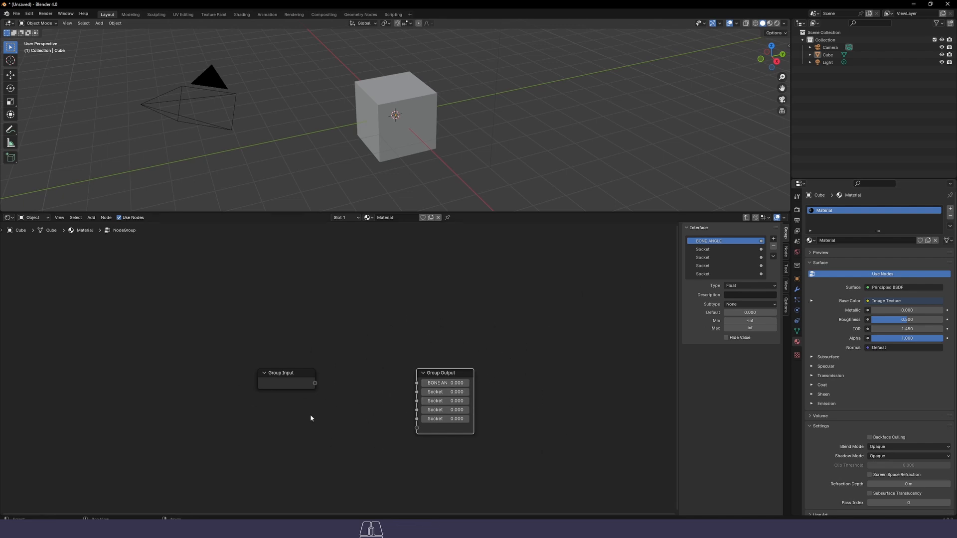
# Rename the node group's first output socket as Initial offset and return to the material's main node tree
pyautogui.doubleClick(716, 241)
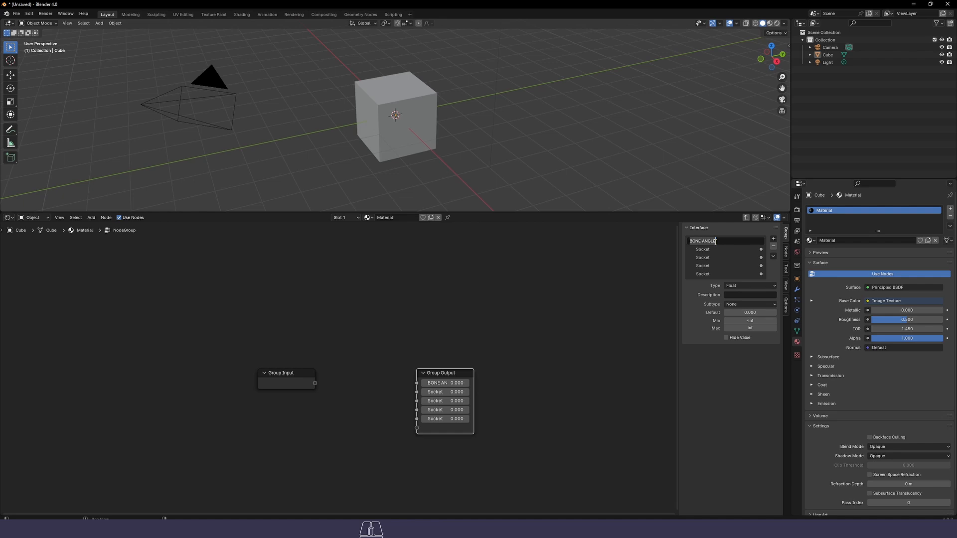
pyautogui.write('Io')
pyautogui.press('BackSpace')
pyautogui.write('n')
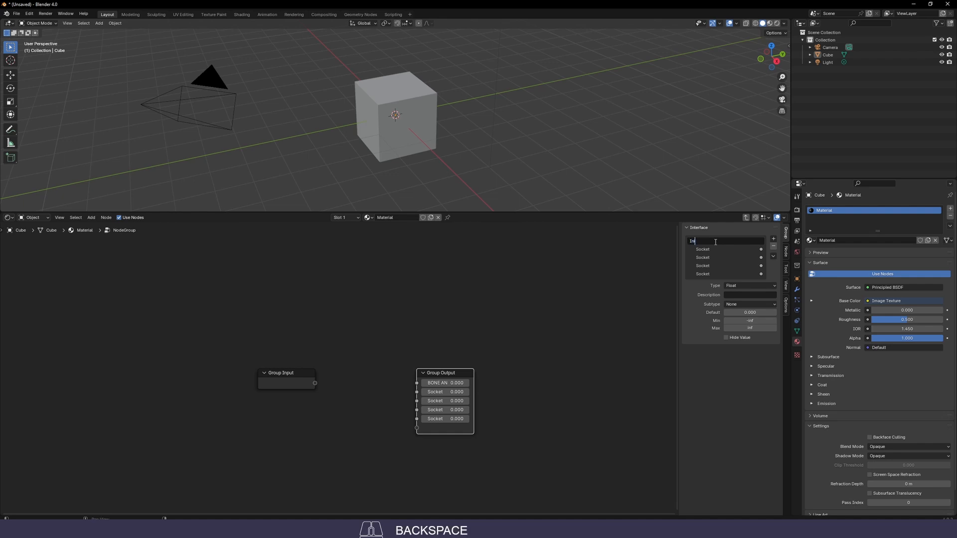
pyautogui.write('itial offset')
pyautogui.press('Return')
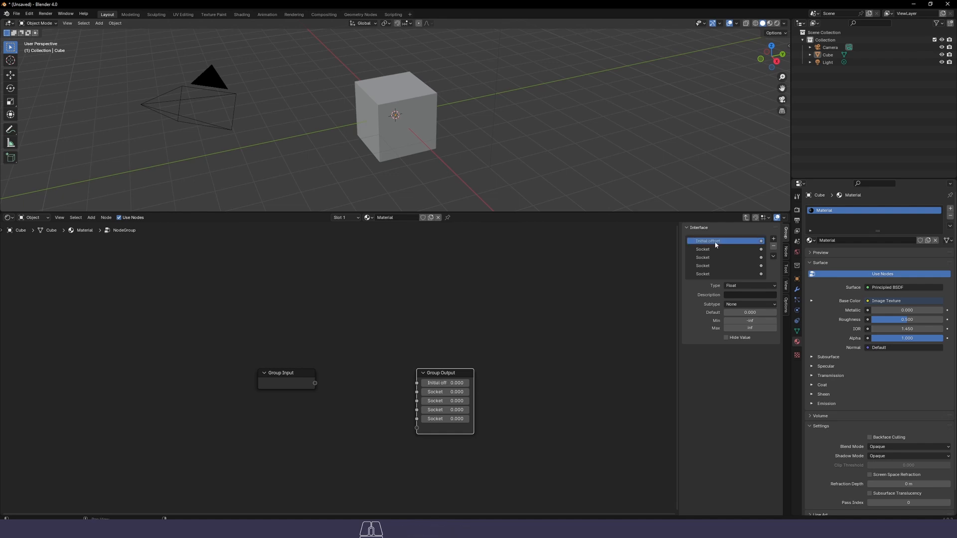
pyautogui.press('Tab')
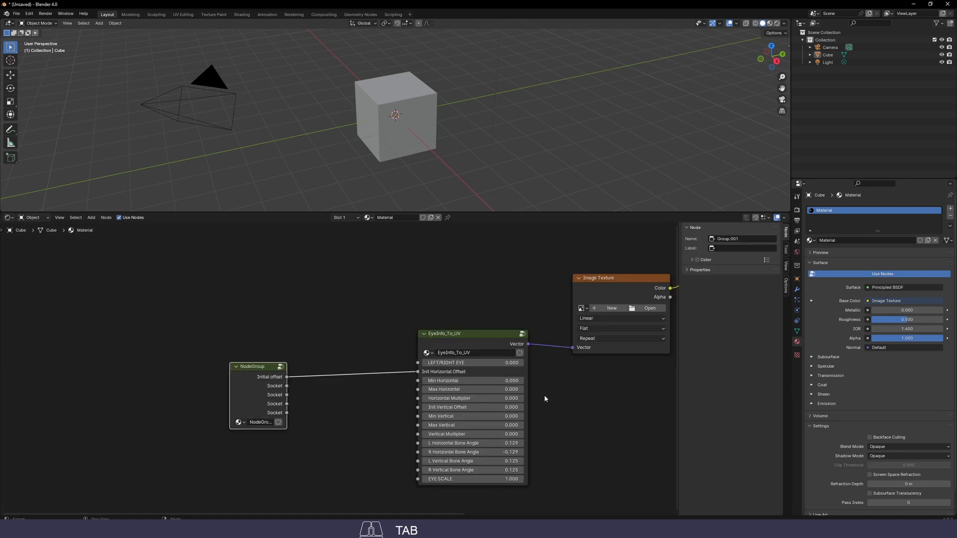
pyautogui.click(337, 434)
# Duplicate the cube, place the copy beside the original, and replace the copy's material with a new one
pyautogui.click(406, 119)
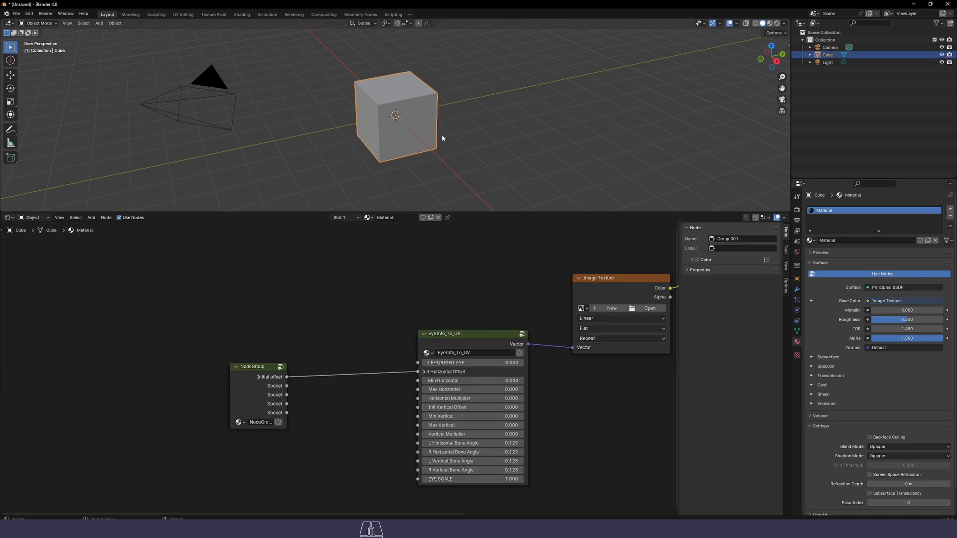
pyautogui.hotkey('shift', 'd')
pyautogui.click(610, 123)
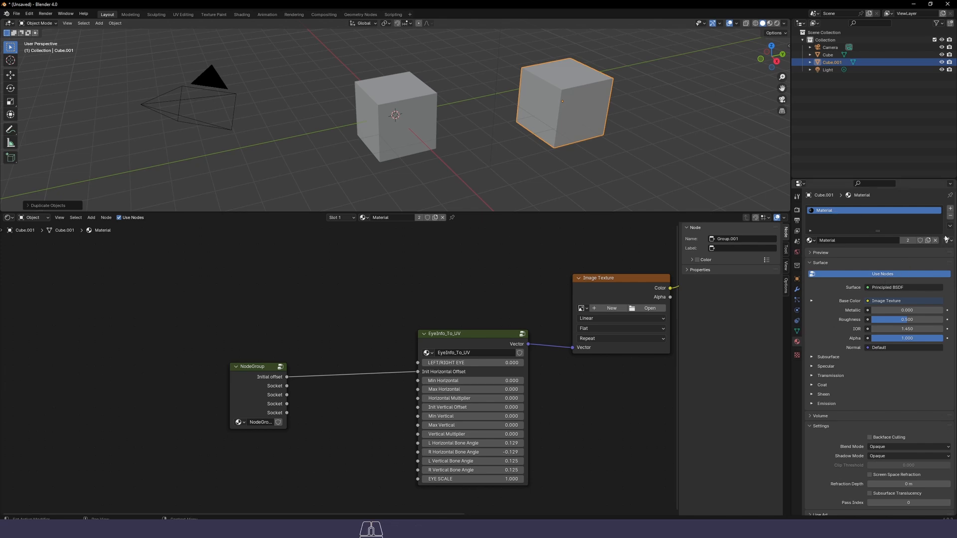
pyautogui.click(950, 216)
pyautogui.click(843, 241)
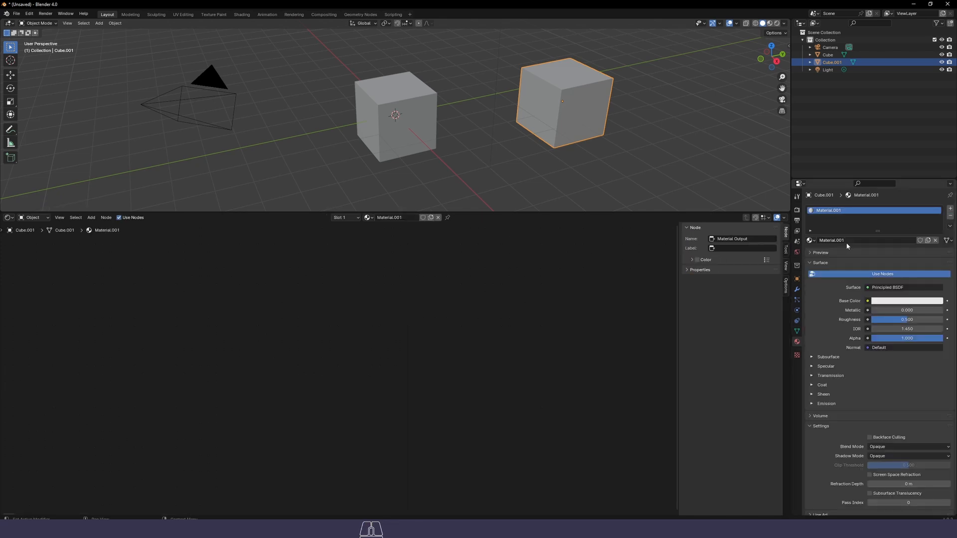
# Try to copy all the nodes of the first cube's material into the second cube's Material.001
pyautogui.scroll(-6, 423, 300)
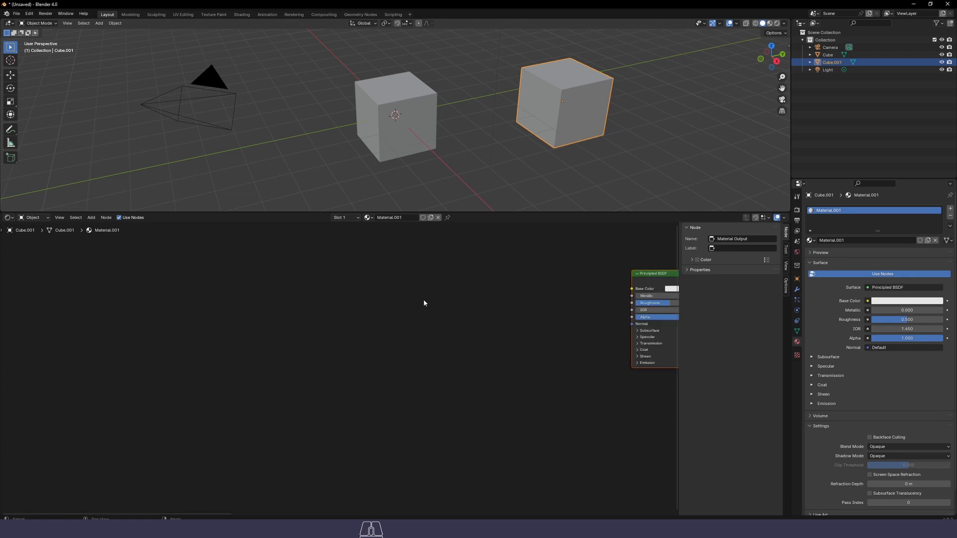
pyautogui.click(420, 150)
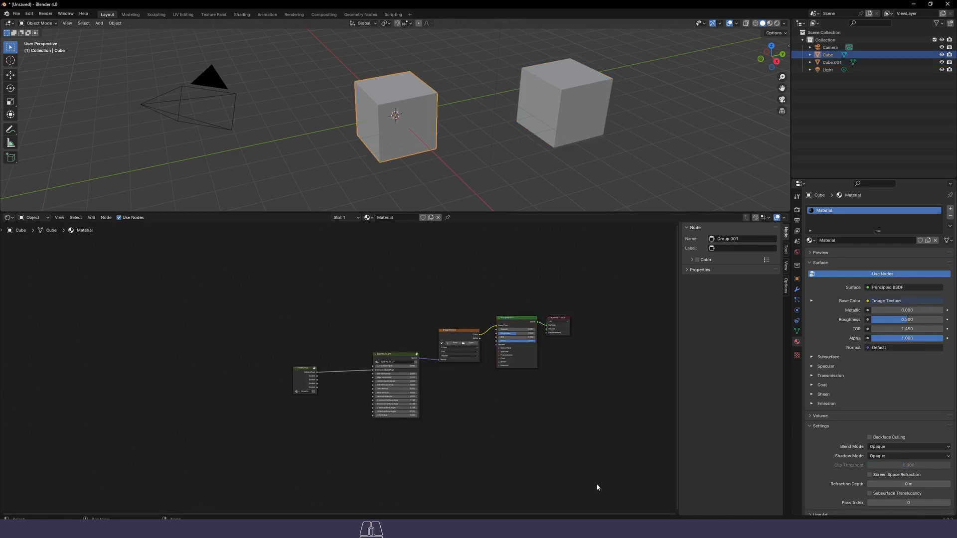
pyautogui.moveTo(598, 488); pyautogui.dragTo(289, 323)
pyautogui.hotkey('ctrl', 'c')
pyautogui.click(569, 111)
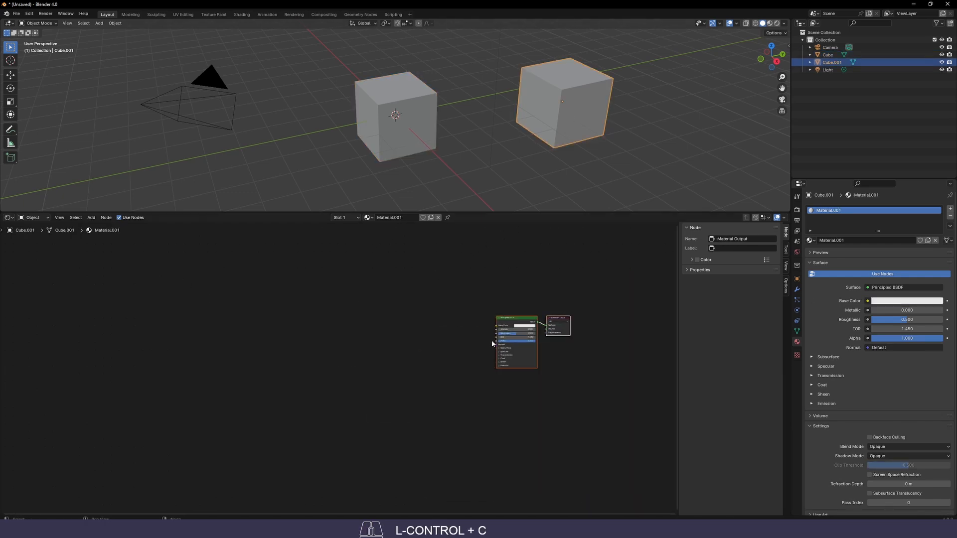
pyautogui.click(369, 394)
pyautogui.hotkey('ctrl', 'v')
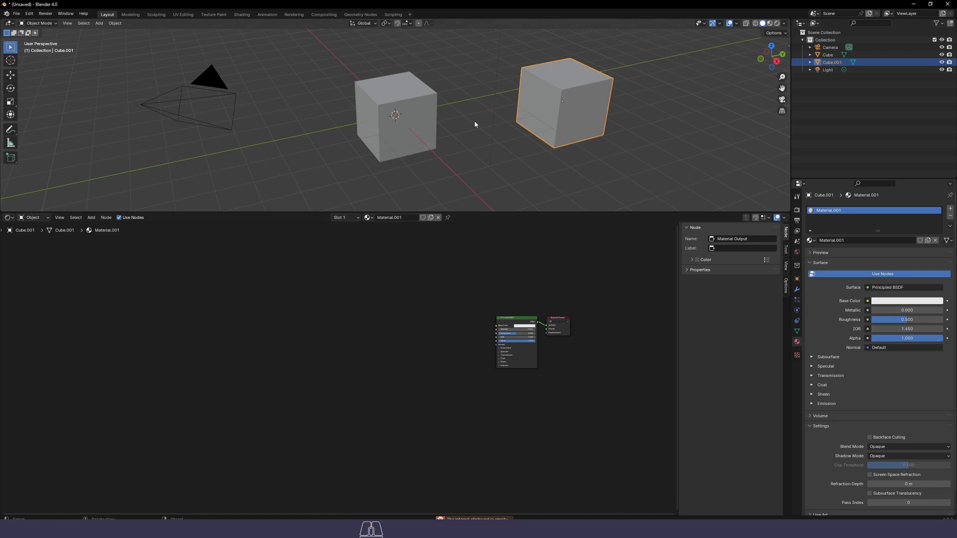
# Copy all the first cube's material nodes into Material.001 and delete its default Principled BSDF and Material Output nodes
pyautogui.click(368, 143)
pyautogui.moveTo(621, 475); pyautogui.dragTo(226, 291)
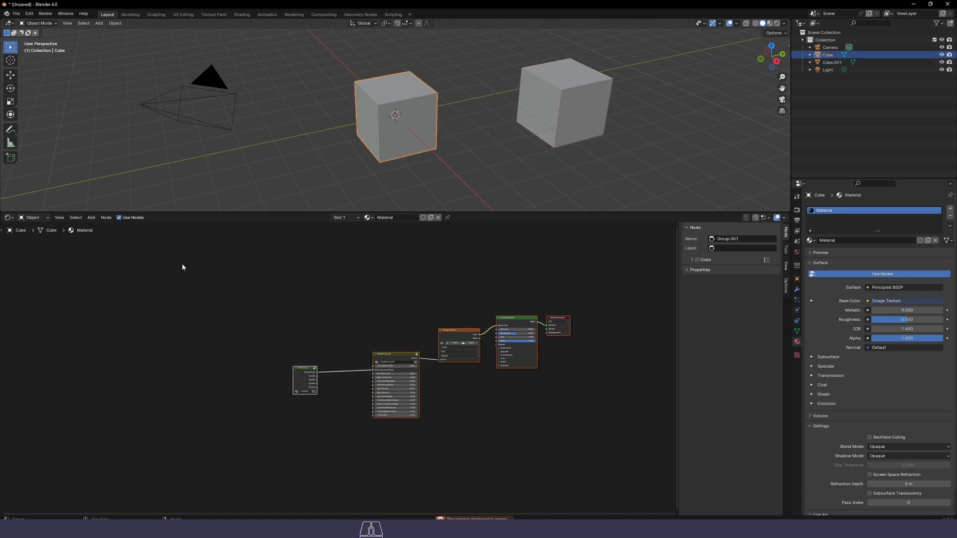
pyautogui.hotkey('ctrl', 'c')
pyautogui.click(526, 142)
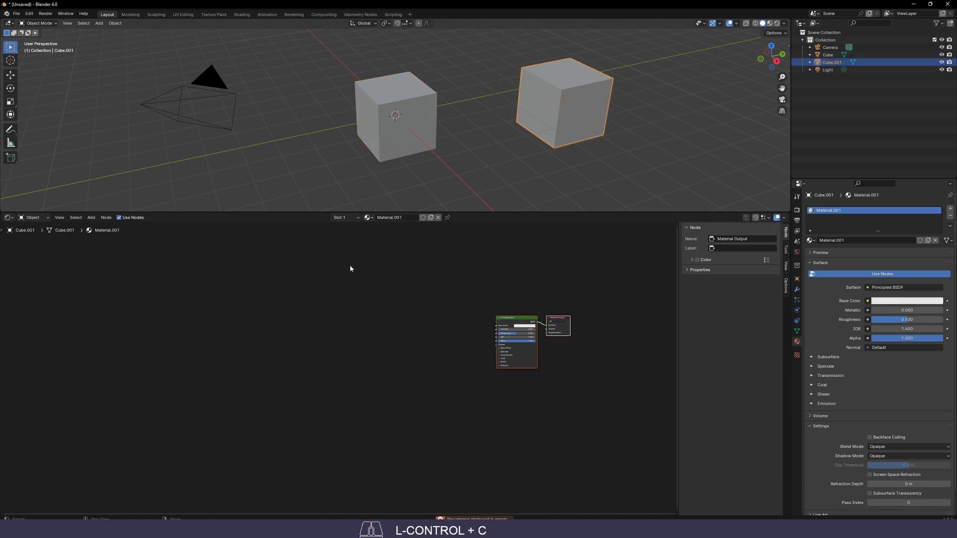
pyautogui.hotkey('ctrl', 'v')
pyautogui.moveTo(568, 422); pyautogui.dragTo(493, 293)
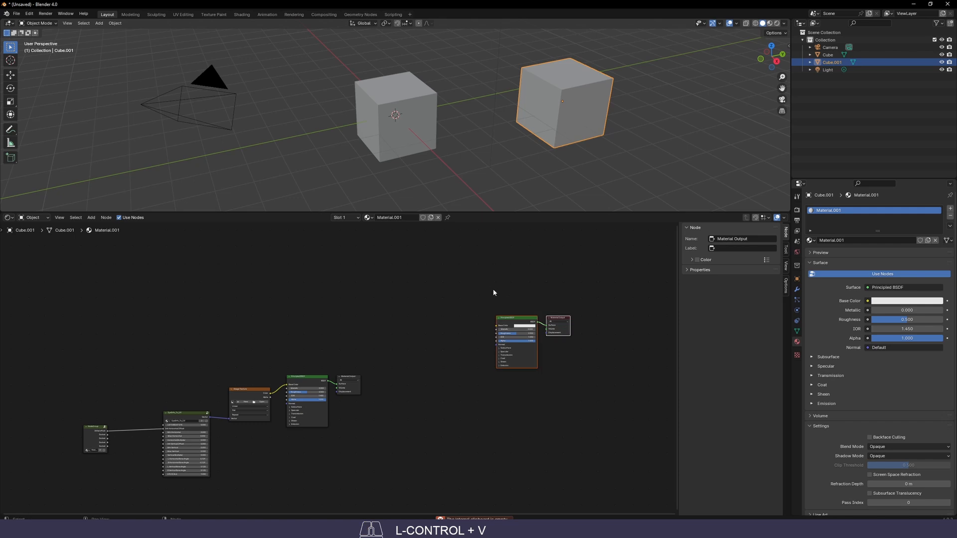
pyautogui.press('Delete')
# Compare the pasted node setup in Material.001 with the node setup in the first cube's material
pyautogui.moveTo(245, 312); pyautogui.dragTo(373, 279, button='middle')
pyautogui.scroll(7, 338, 364)
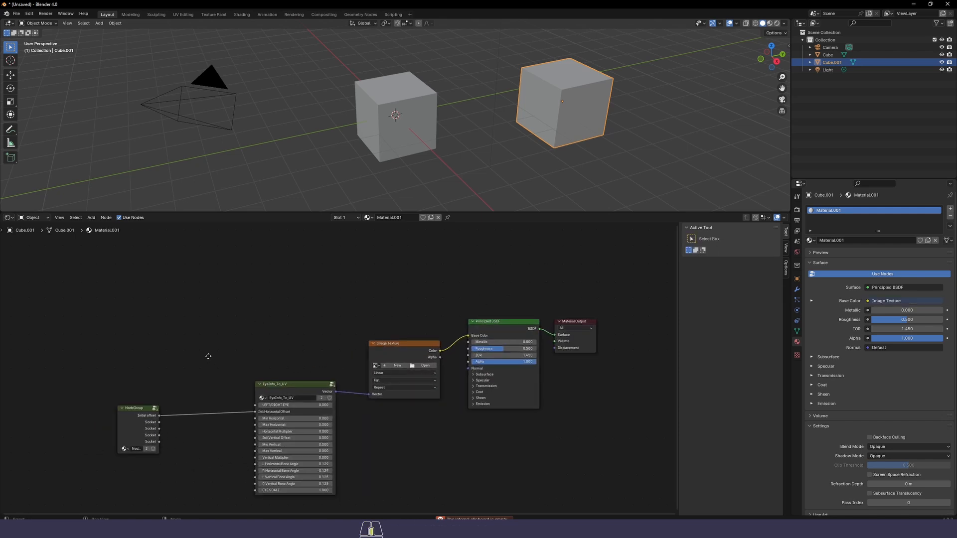
pyautogui.moveTo(207, 356); pyautogui.dragTo(353, 307, button='middle')
pyautogui.scroll(1, 382, 304)
pyautogui.scroll(1, 382, 307)
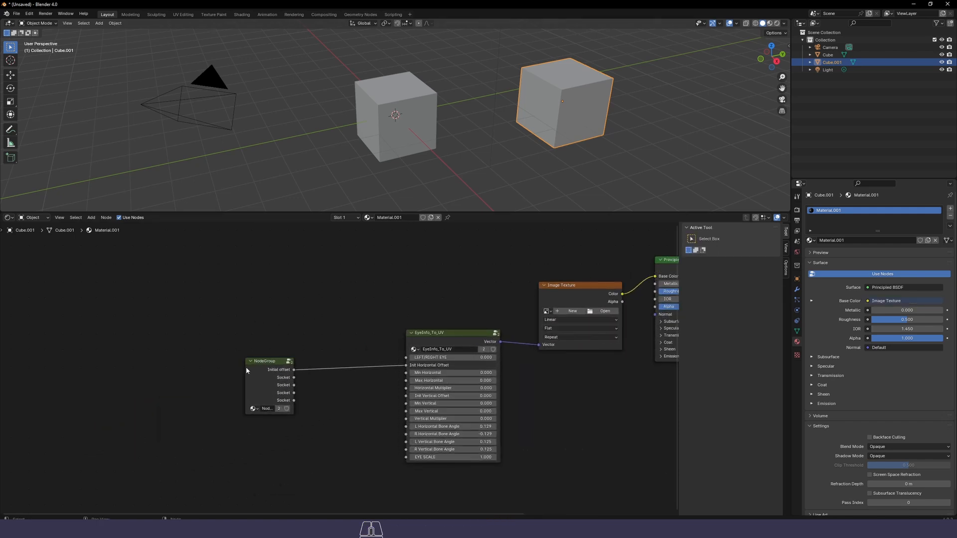
pyautogui.click(391, 111)
pyautogui.press('Home')
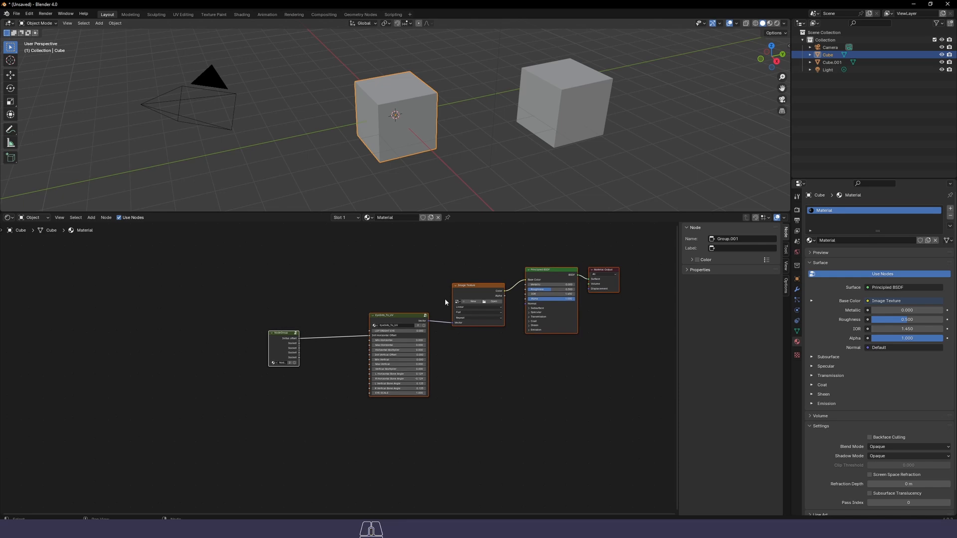
pyautogui.scroll(3, 292, 394)
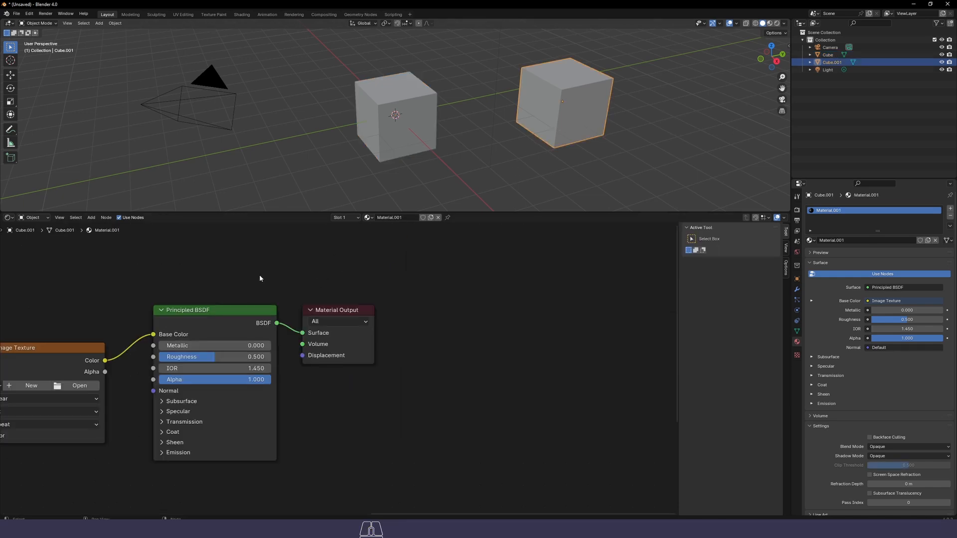
pyautogui.moveTo(259, 275); pyautogui.dragTo(648, 252, button='middle')
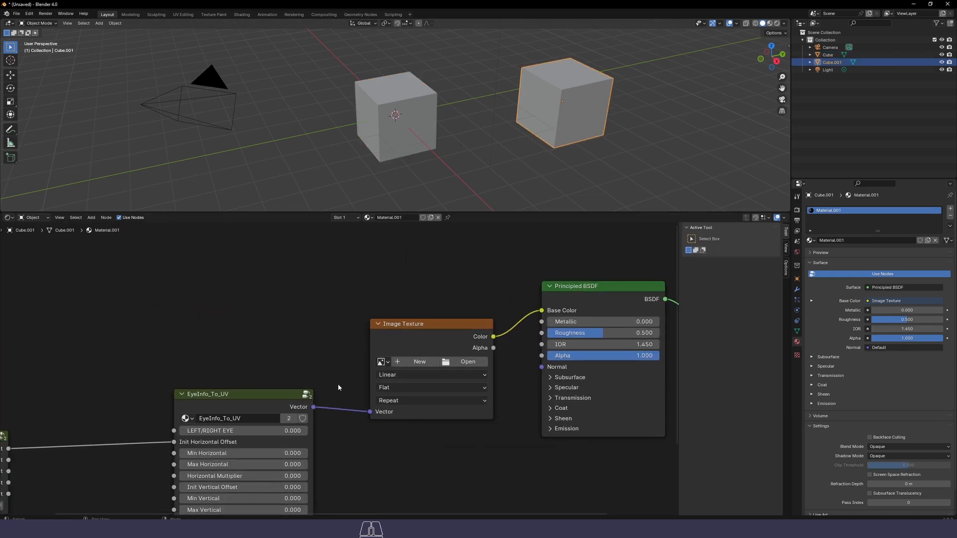
pyautogui.moveTo(153, 359); pyautogui.dragTo(384, 282, button='middle')
# Open the shared NodeGroup from Material.001 for editing and widen its Group Output node
pyautogui.click(216, 360)
pyautogui.press('Tab')
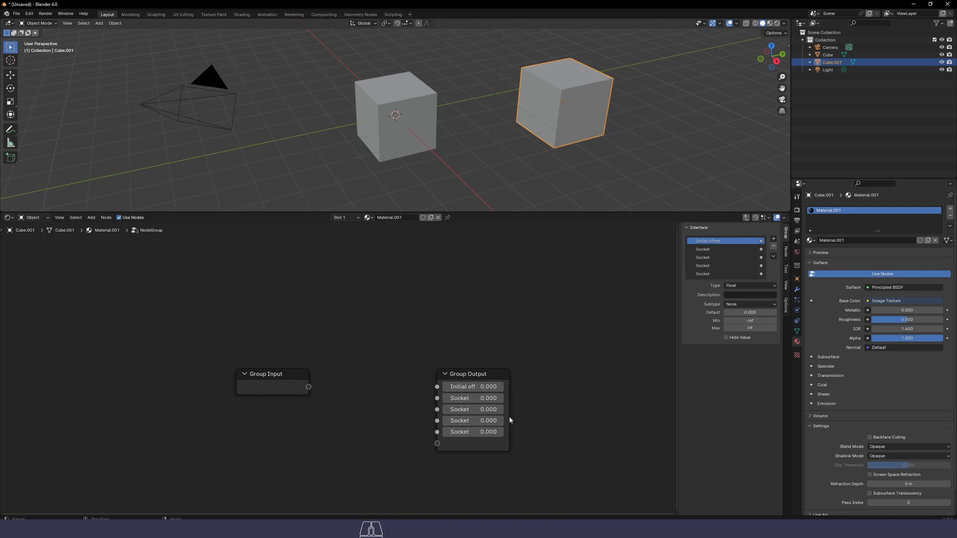
pyautogui.moveTo(509, 417); pyautogui.dragTo(597, 405)
pyautogui.scroll(1, 519, 370)
pyautogui.moveTo(494, 352); pyautogui.dragTo(348, 273, button='middle')
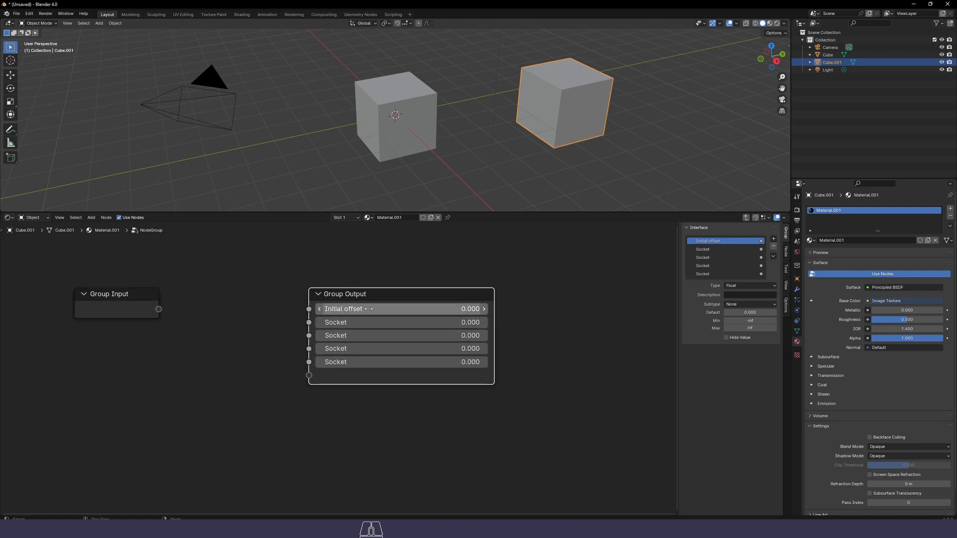
# Set the Group Output's Initial offset to 0.25 and return to the material's main node tree
pyautogui.click(391, 310)
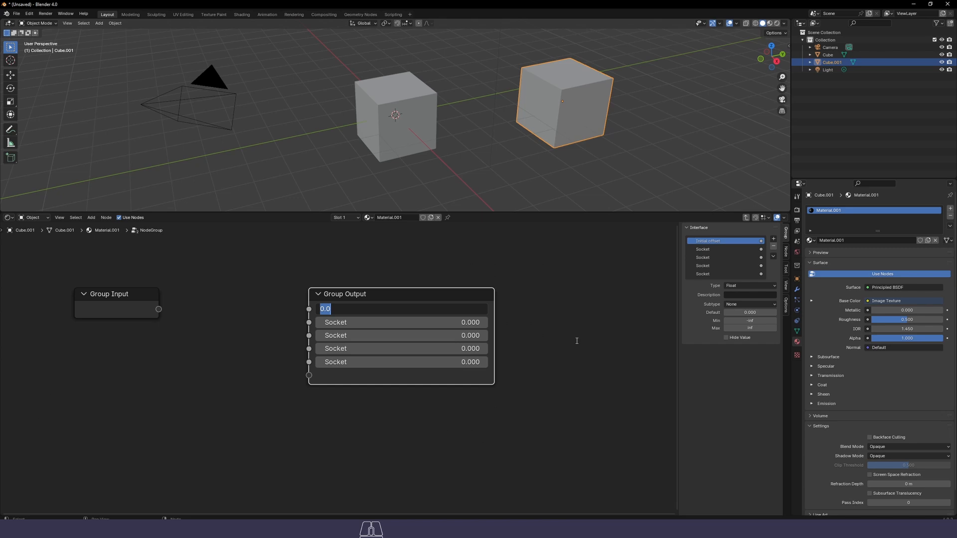
pyautogui.write('.25')
pyautogui.press('Return')
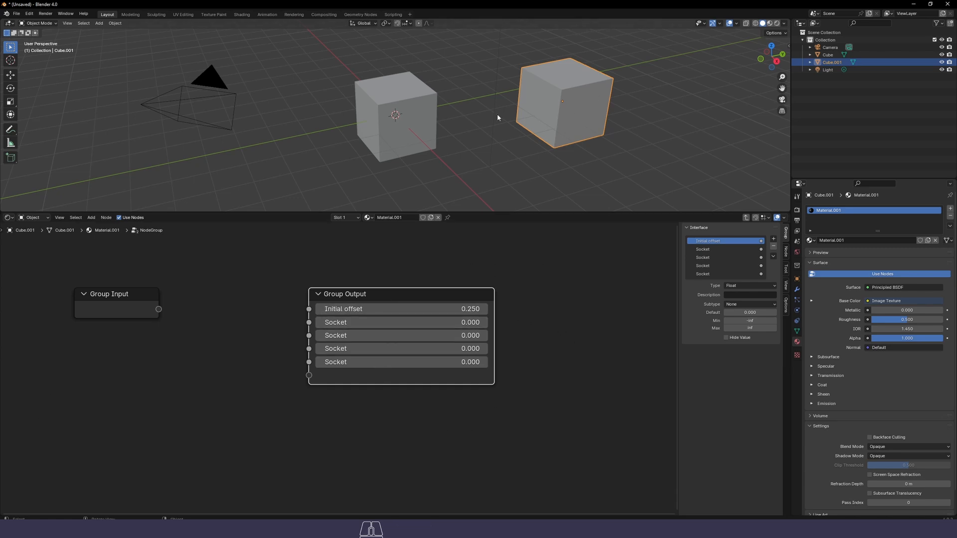
pyautogui.press('Tab')
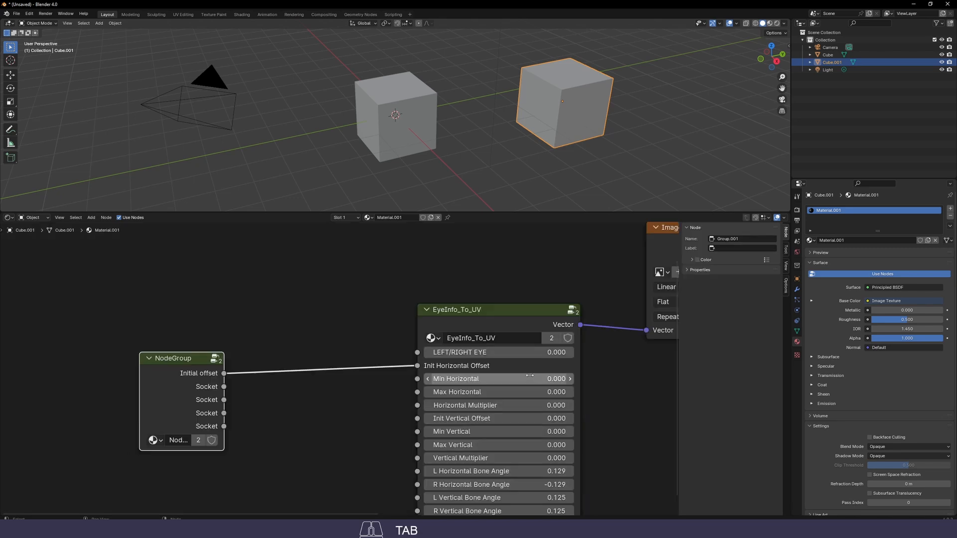
# Connect NodeGroup's four remaining sockets in order to Min Horizontal, Max Horizontal, Horizontal Multiplier and Init Vertical Offset on EyeInfo_To_UV
pyautogui.scroll(4, 423, 361)
pyautogui.moveTo(422, 282); pyautogui.dragTo(426, 337, button='middle')
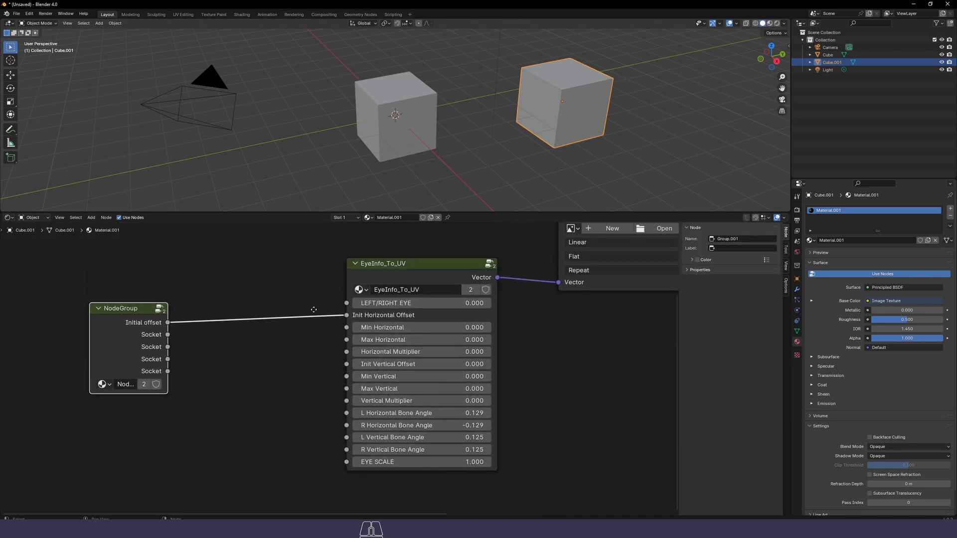
pyautogui.click(295, 362)
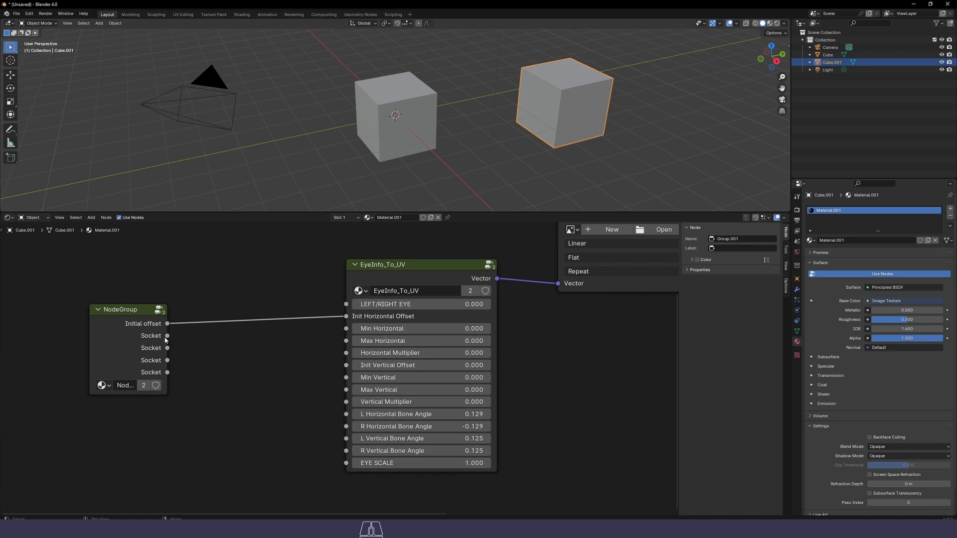
pyautogui.moveTo(167, 335); pyautogui.dragTo(346, 341)
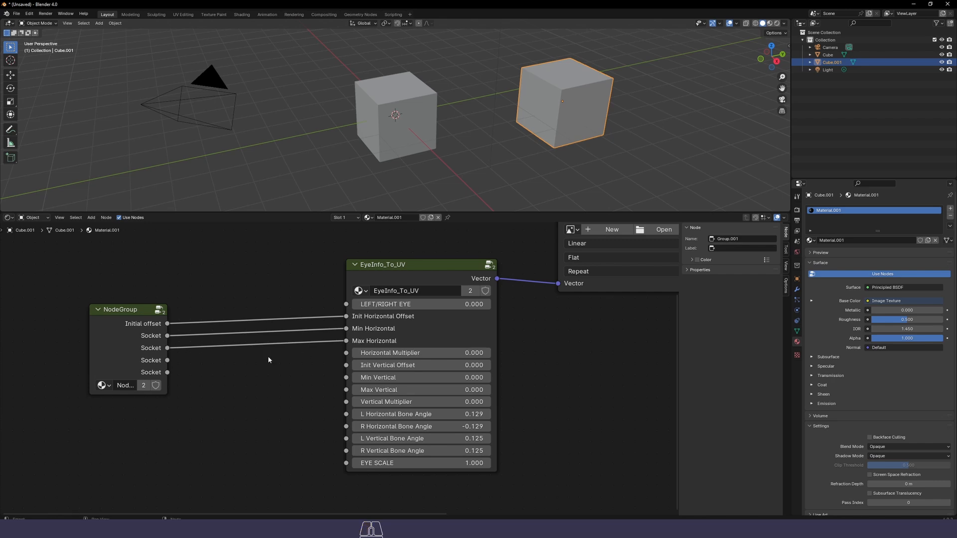
pyautogui.moveTo(167, 359); pyautogui.dragTo(346, 366)
pyautogui.click(622, 382)
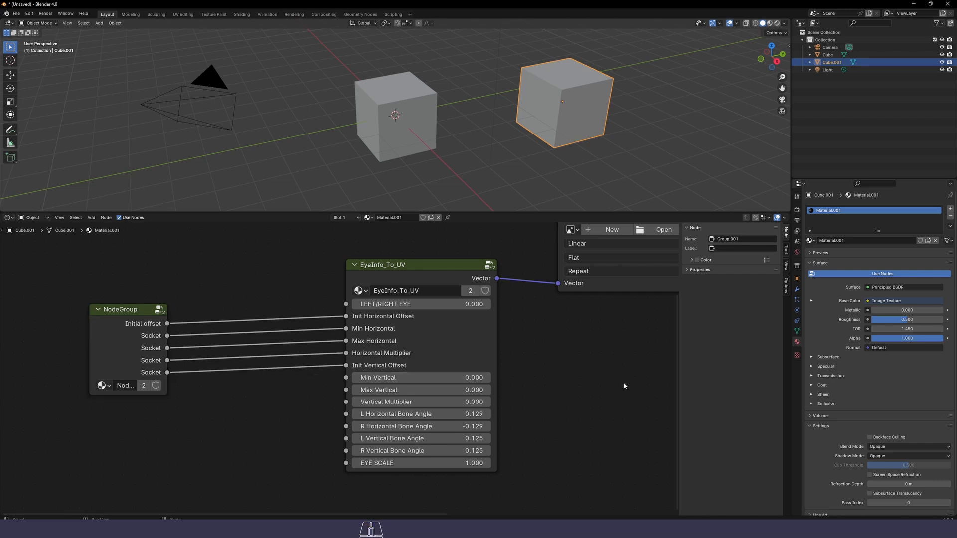
# Set all four horizontal and vertical bone angle inputs of EyeInfo_To_UV to 0.128742 together
pyautogui.moveTo(260, 507); pyautogui.dragTo(228, 426, button='middle')
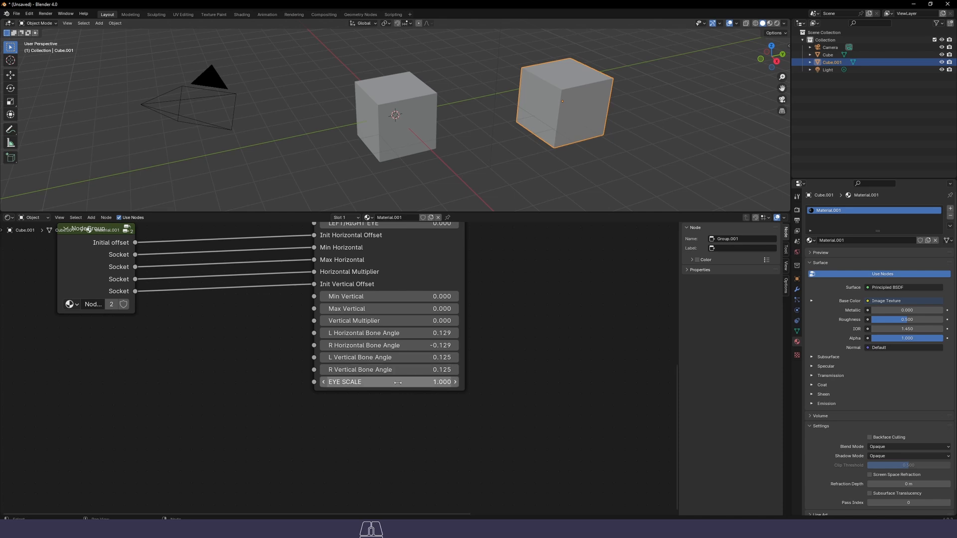
pyautogui.moveTo(315, 337); pyautogui.dragTo(337, 391, button='middle')
pyautogui.moveTo(336, 387); pyautogui.dragTo(281, 428)
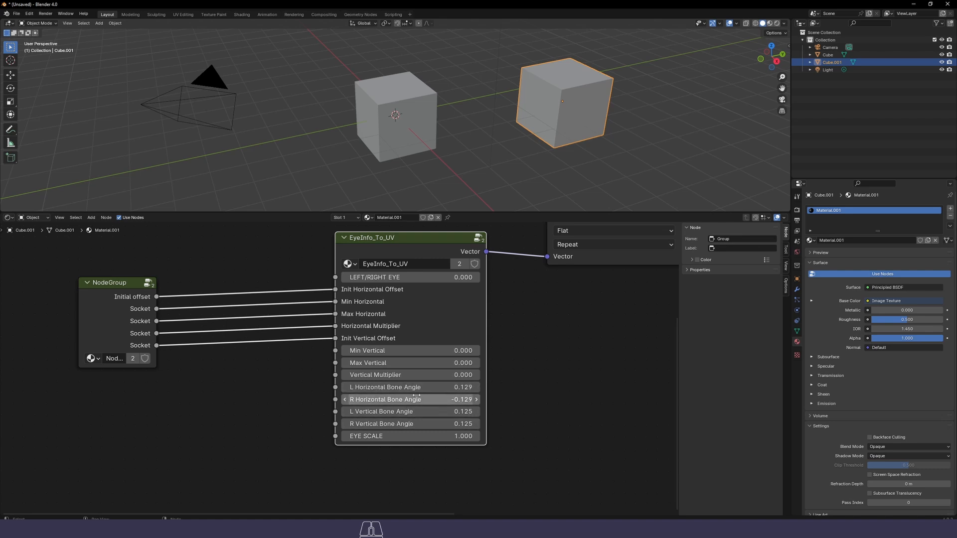
pyautogui.moveTo(411, 387); pyautogui.dragTo(411, 424)
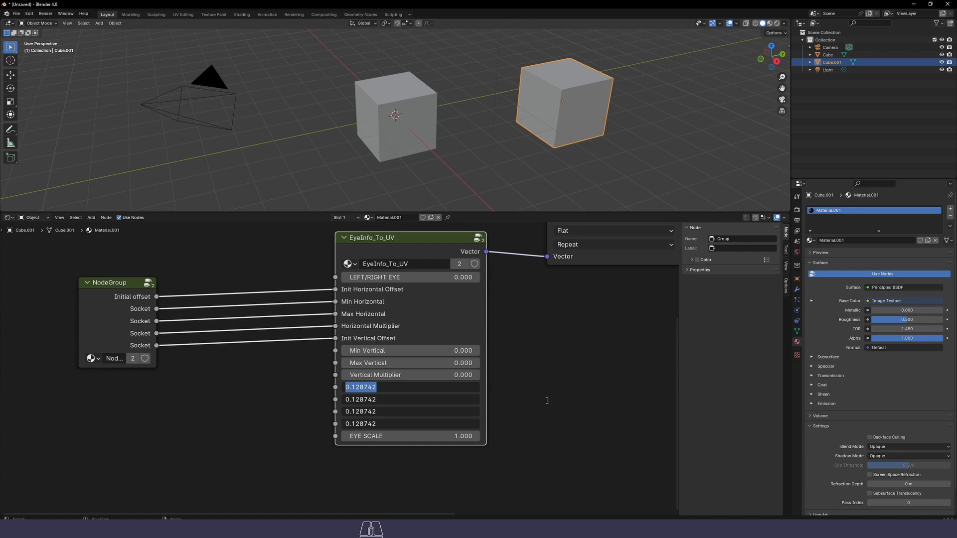
pyautogui.press('Return')
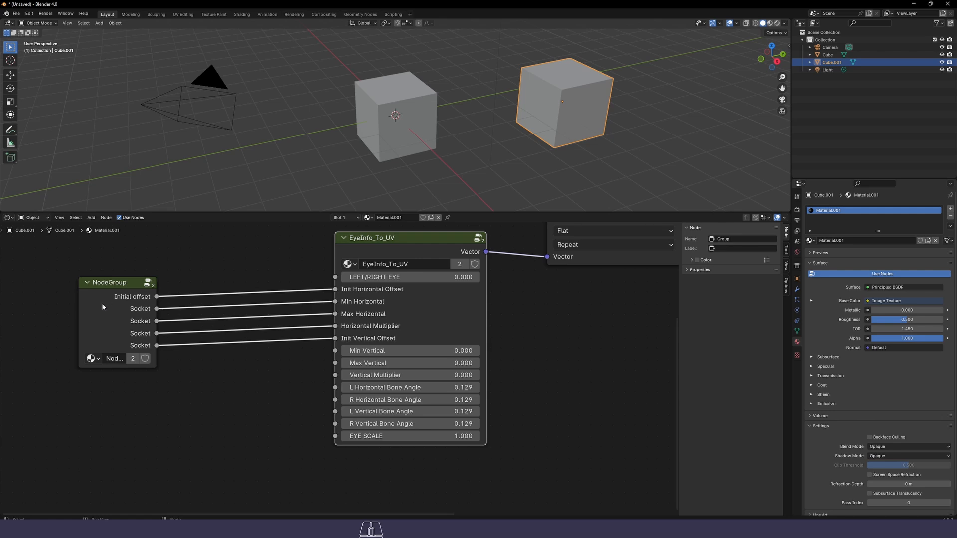
pyautogui.click(267, 426)
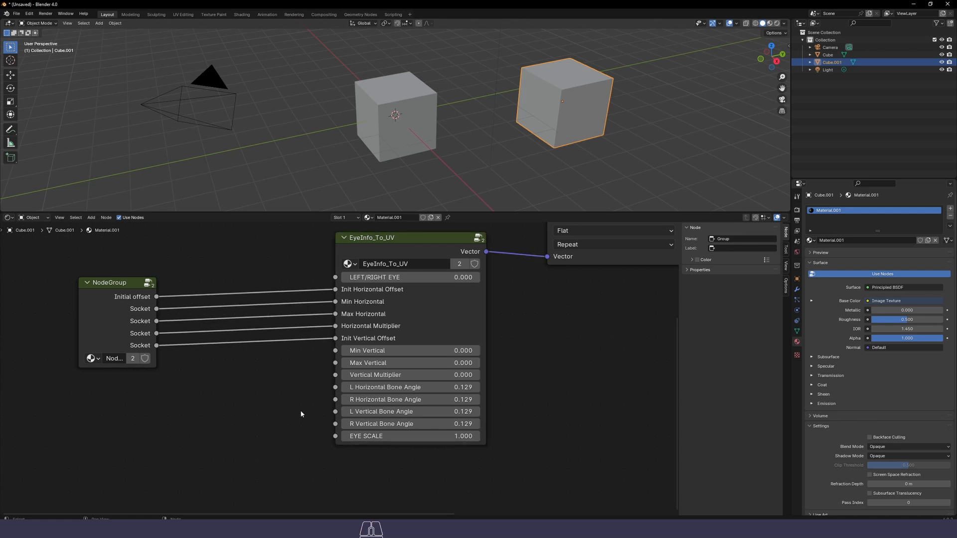